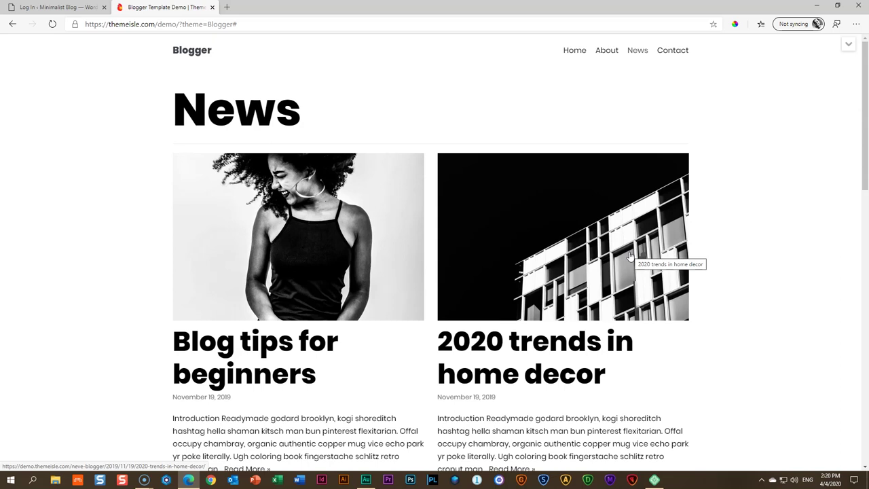
Open the Blogger demo's Contact page and scroll down to its Send a message form
click(623, 251)
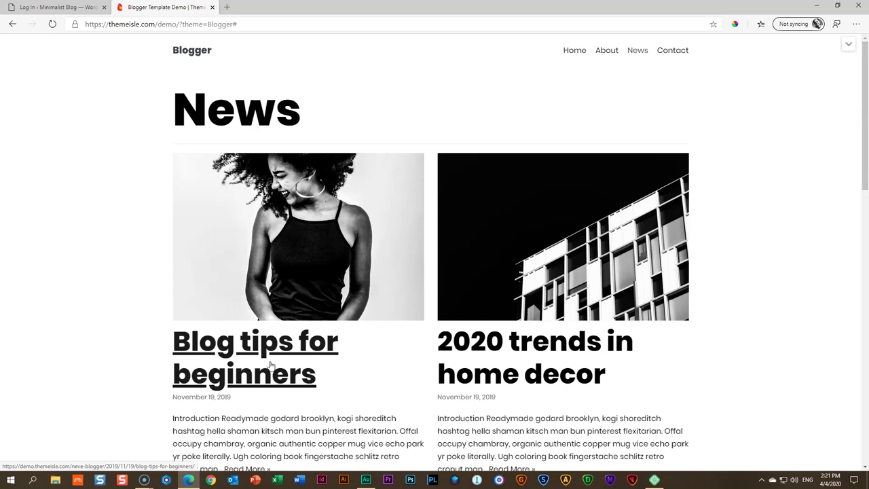
click(674, 54)
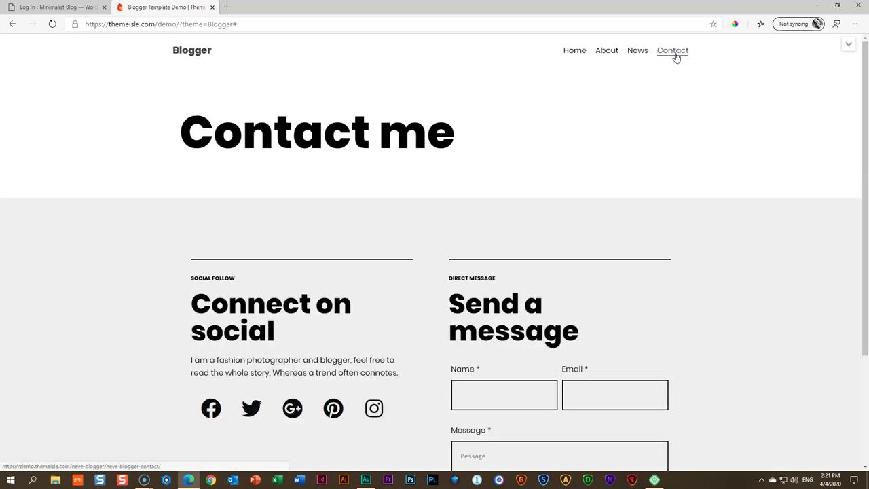
scroll(684, 216, down, 3)
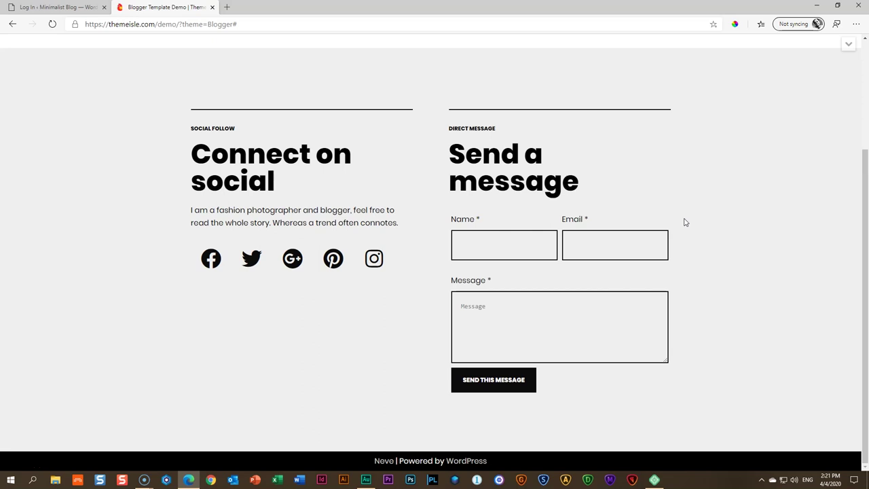
Close the demo tab, log in with the admin username and password, and decline saving the password
click(212, 7)
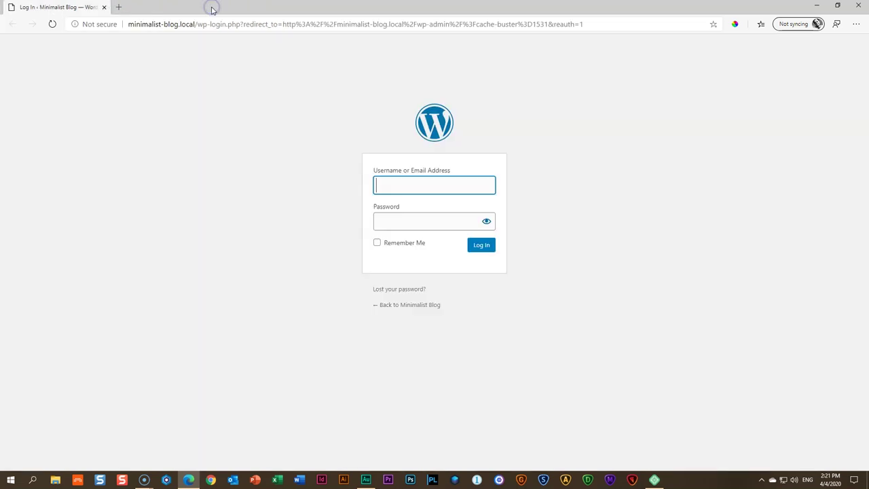
click(422, 186)
text(adm)
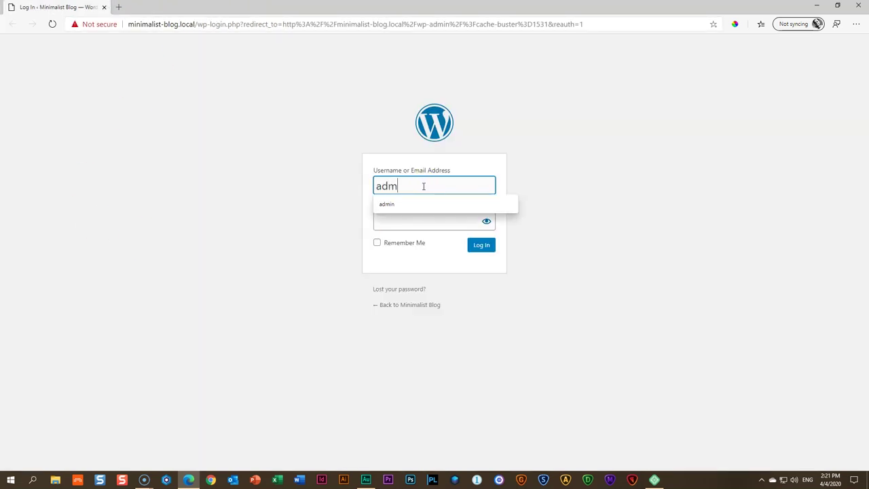
text(in)
key(Tab)
text(1234)
click(480, 251)
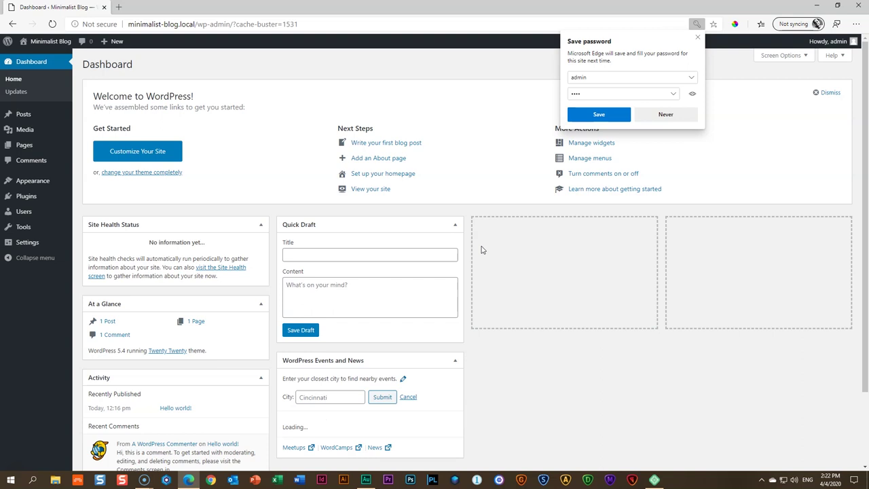
click(479, 249)
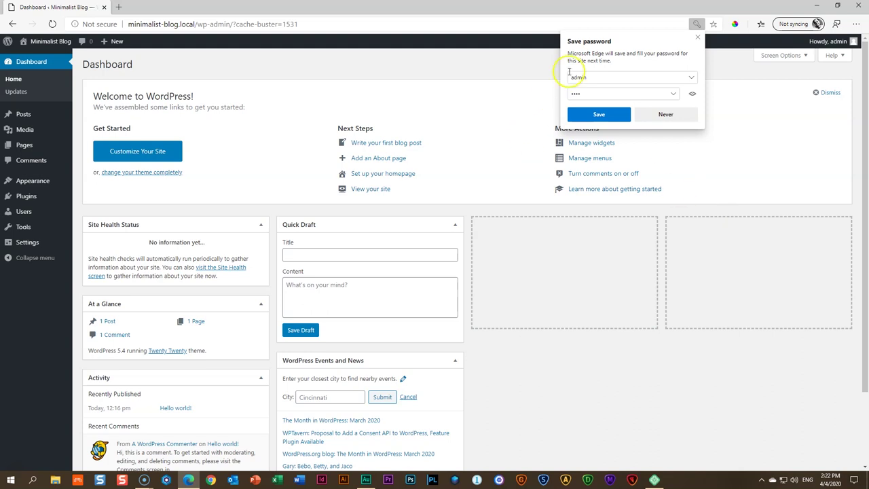
click(696, 37)
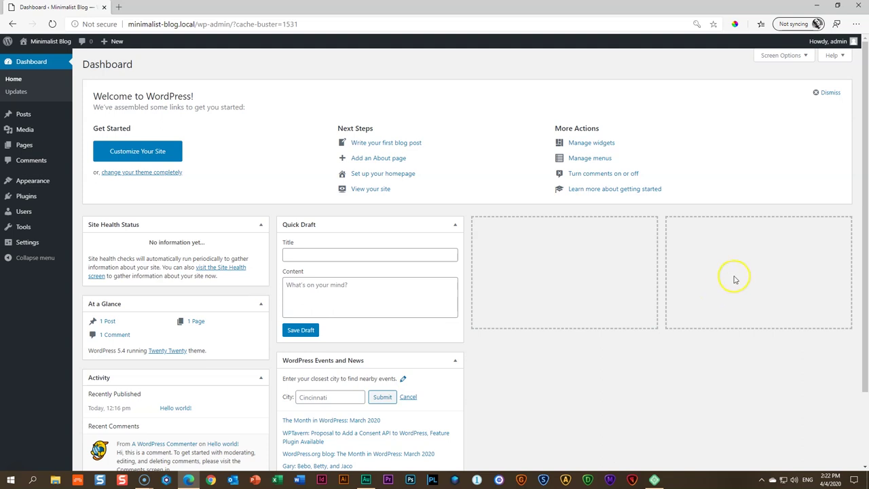
Trash the Hello world! post and permanently empty the post trash
click(15, 115)
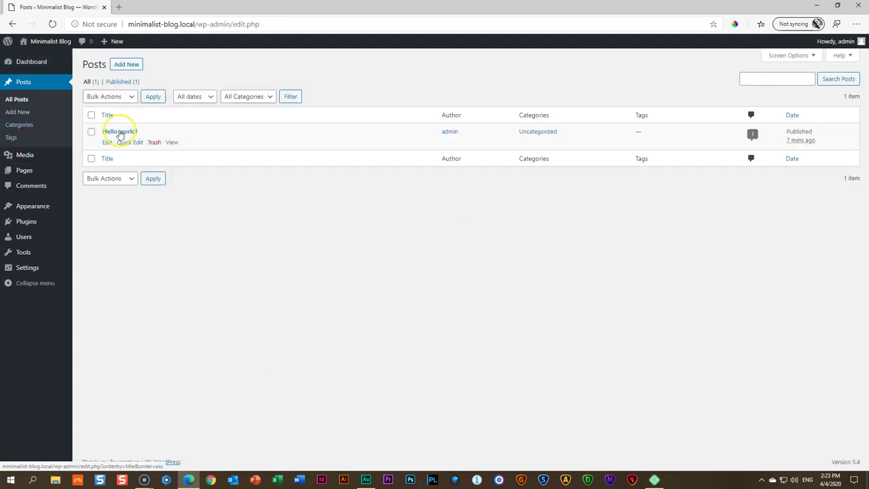
click(24, 170)
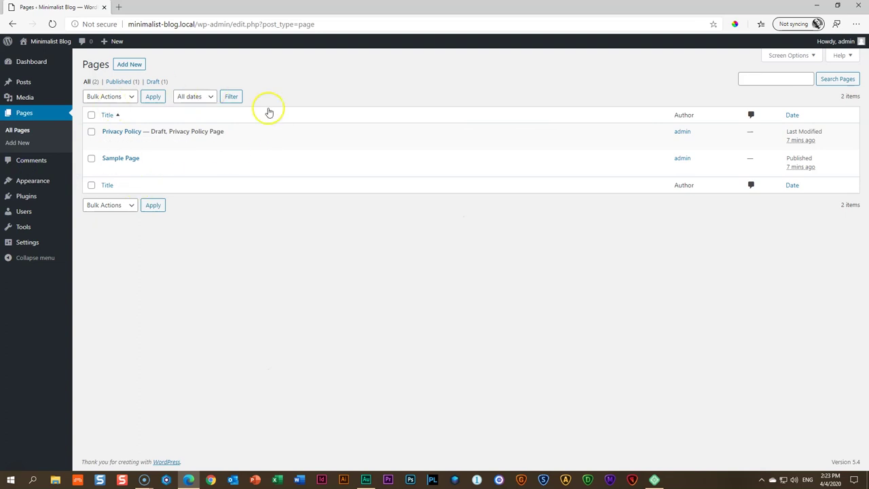
mouse_move(42, 83)
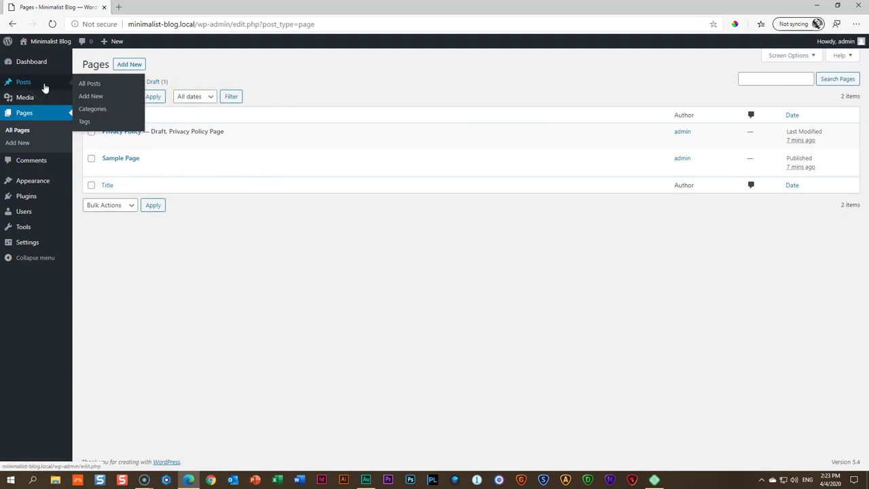
click(44, 87)
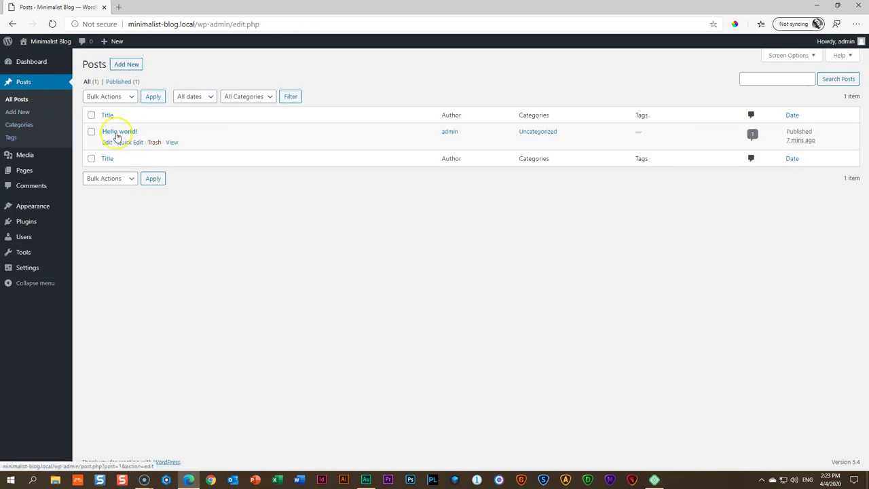
click(153, 143)
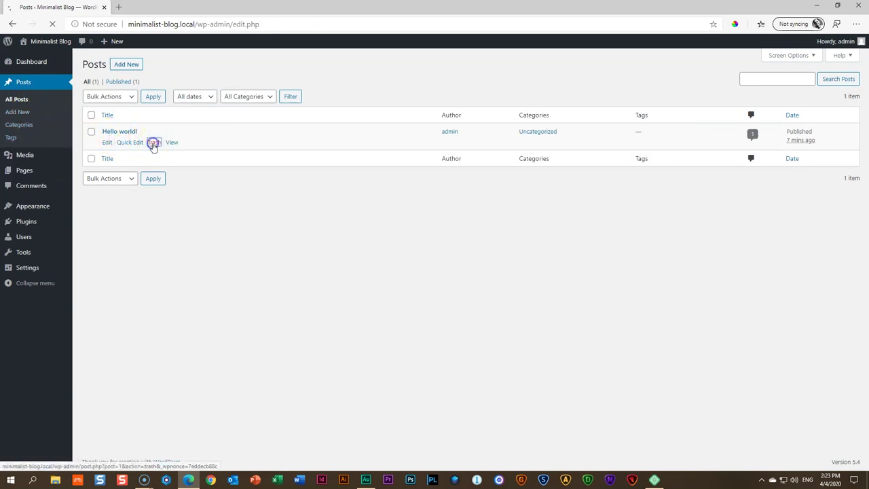
click(110, 110)
click(336, 98)
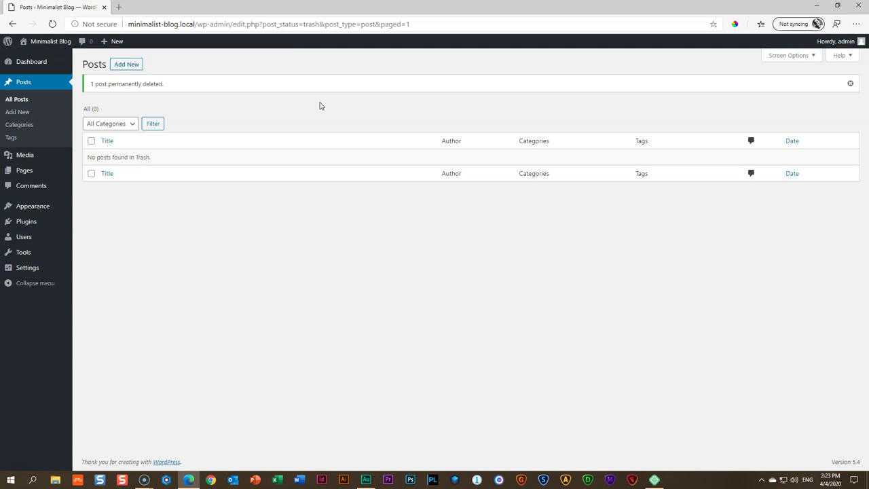
Bulk-trash the Privacy Policy and Sample Page pages, then empty the page trash
click(20, 170)
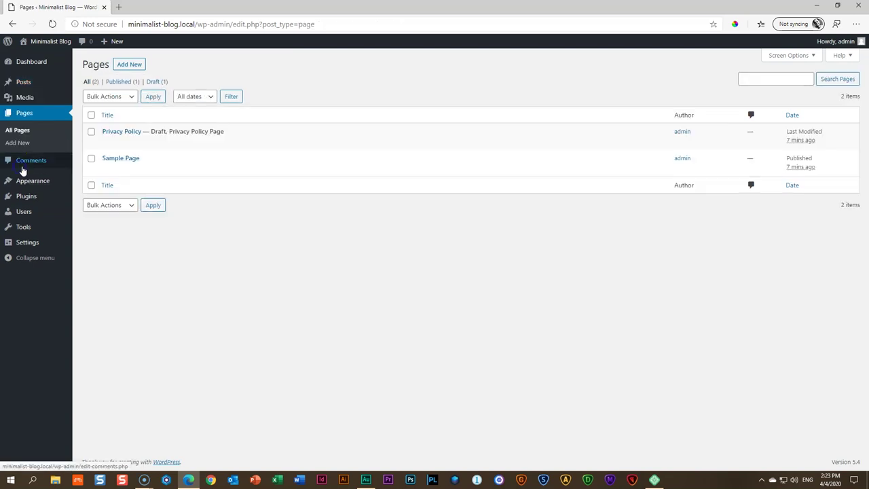
click(92, 116)
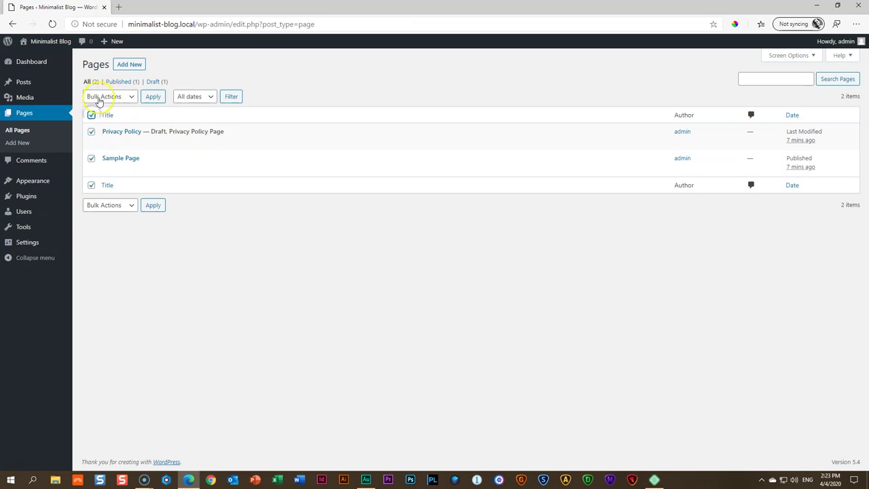
click(129, 98)
click(109, 127)
click(151, 97)
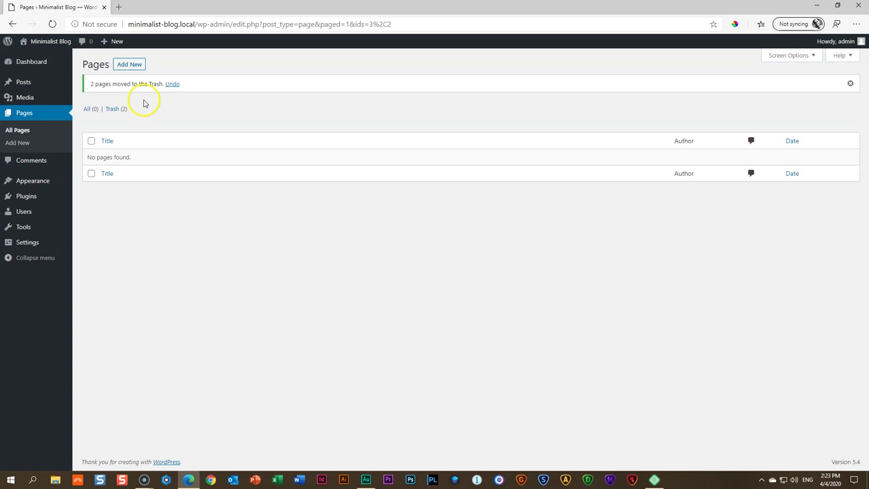
click(112, 110)
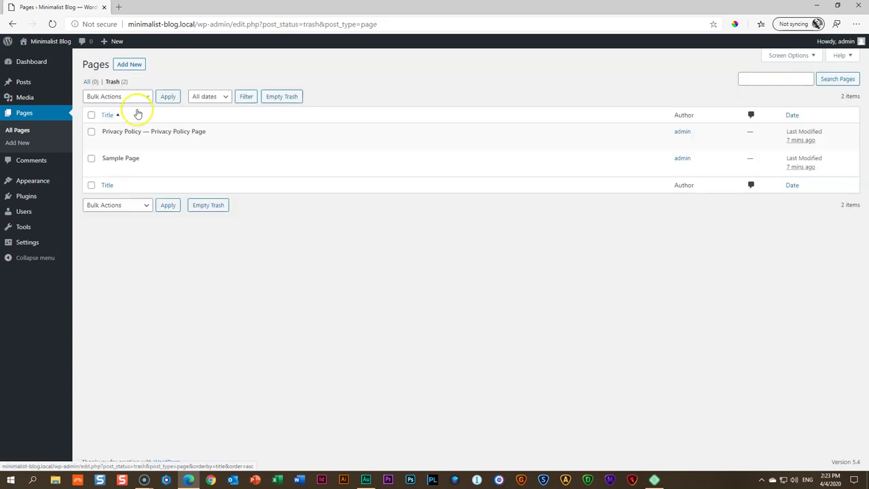
click(275, 96)
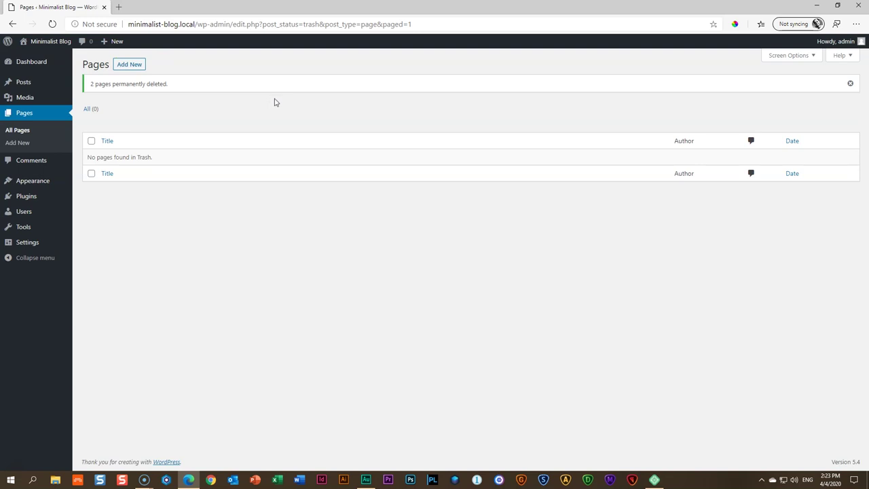
click(270, 105)
Set the site language to English (South Africa) in General Settings
mouse_move(51, 181)
mouse_move(27, 241)
click(89, 245)
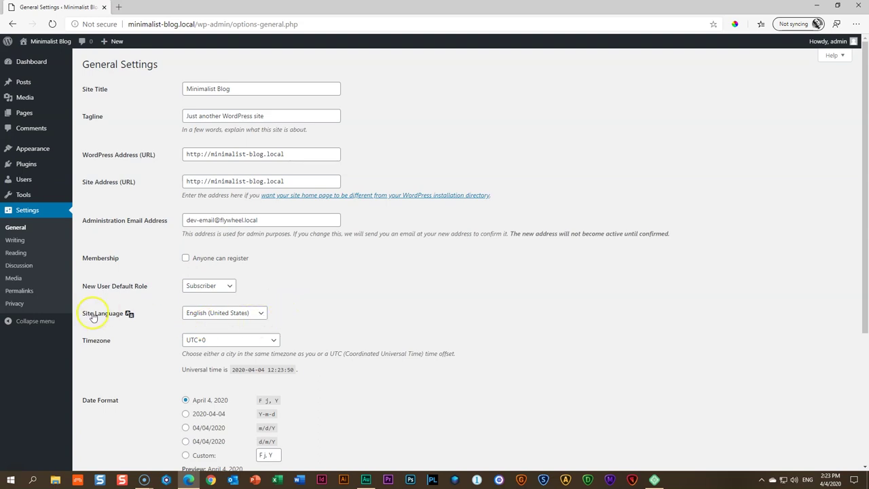
scroll(302, 312, down, 1)
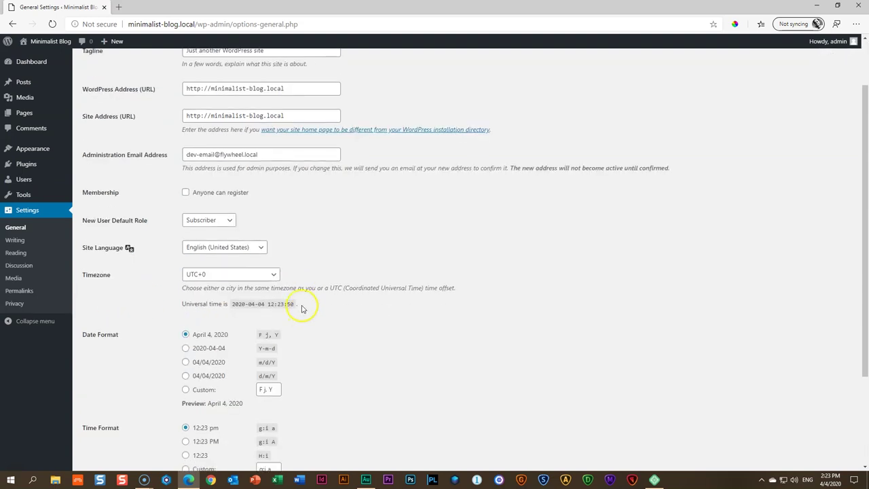
click(262, 250)
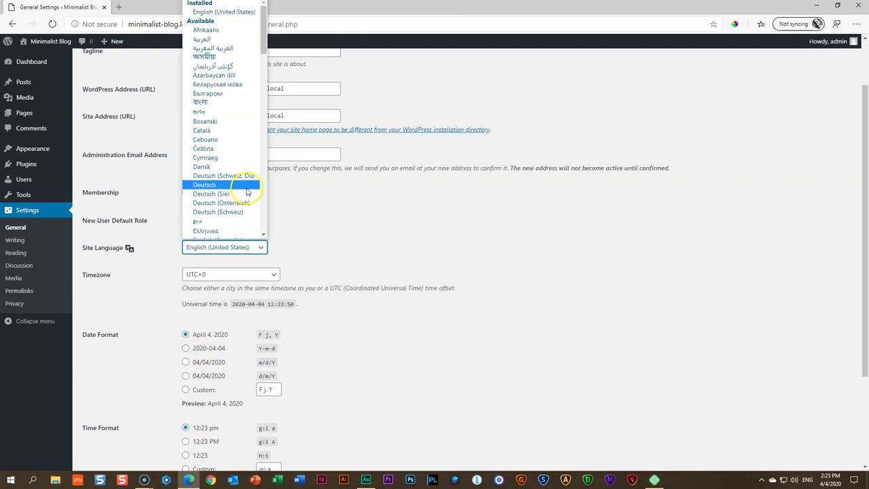
scroll(247, 195, down, 5)
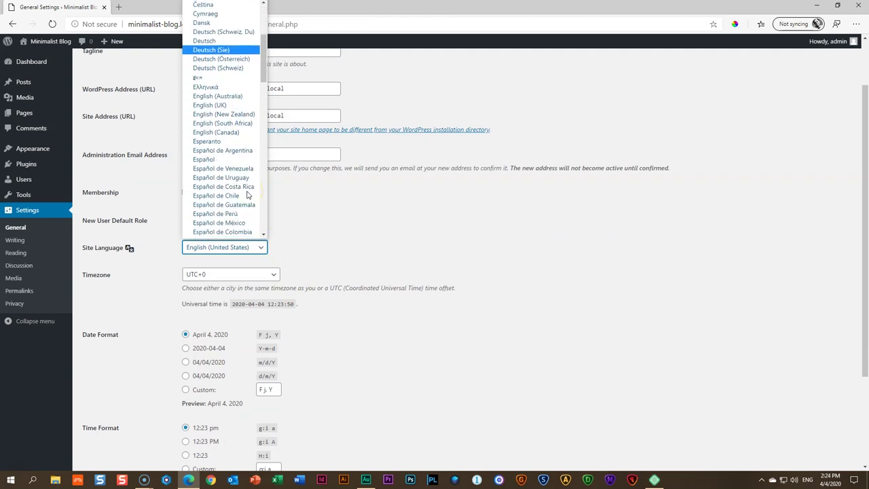
click(250, 131)
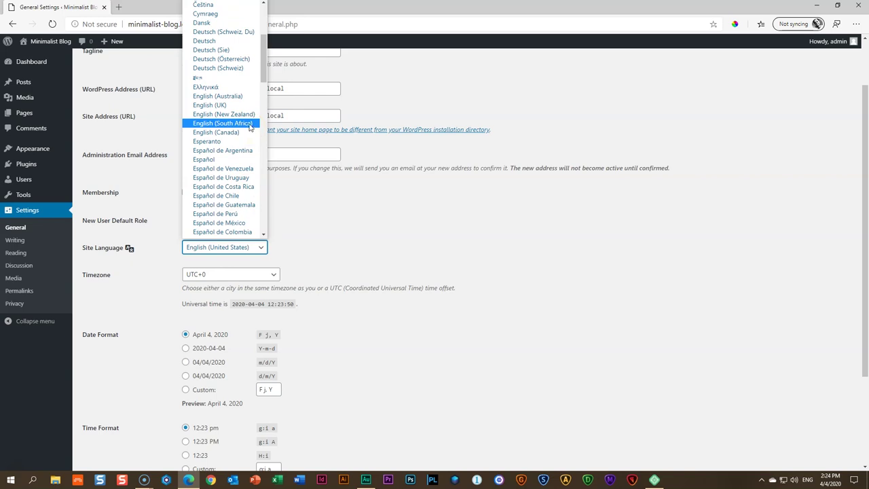
click(249, 125)
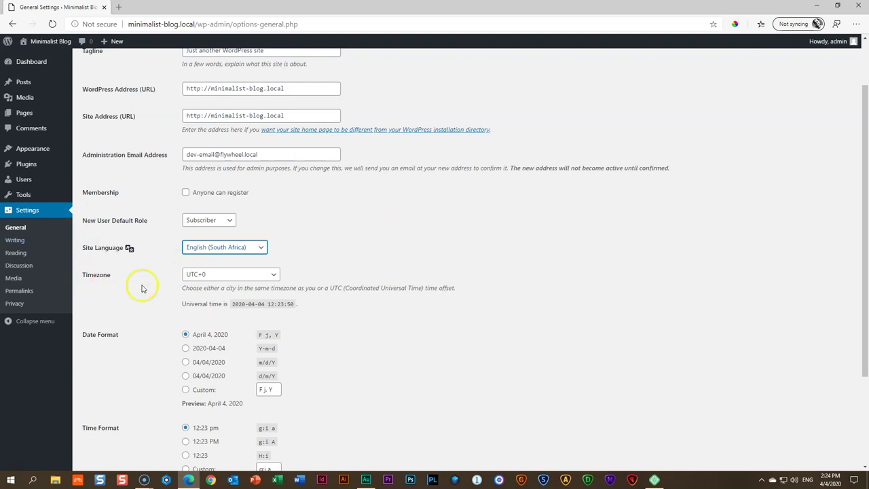
Set the timezone to UTC+2 and save the general settings
click(267, 277)
scroll(261, 324, down, 2)
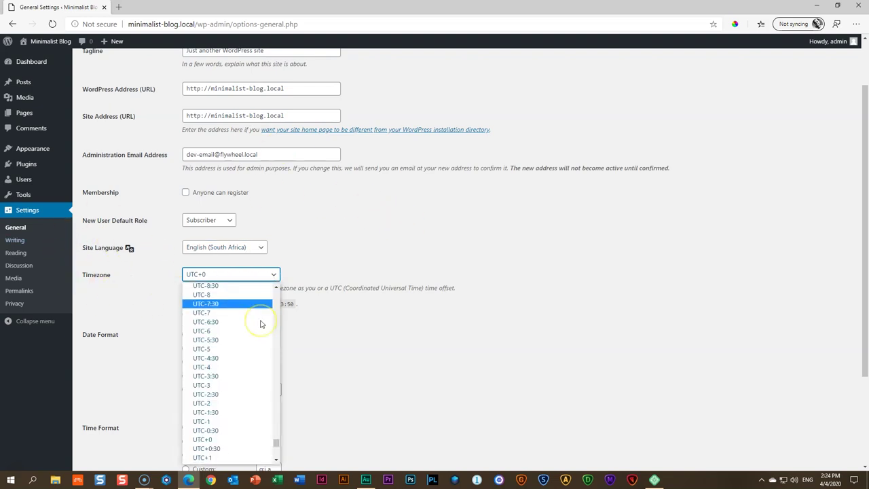
scroll(261, 324, down, 2)
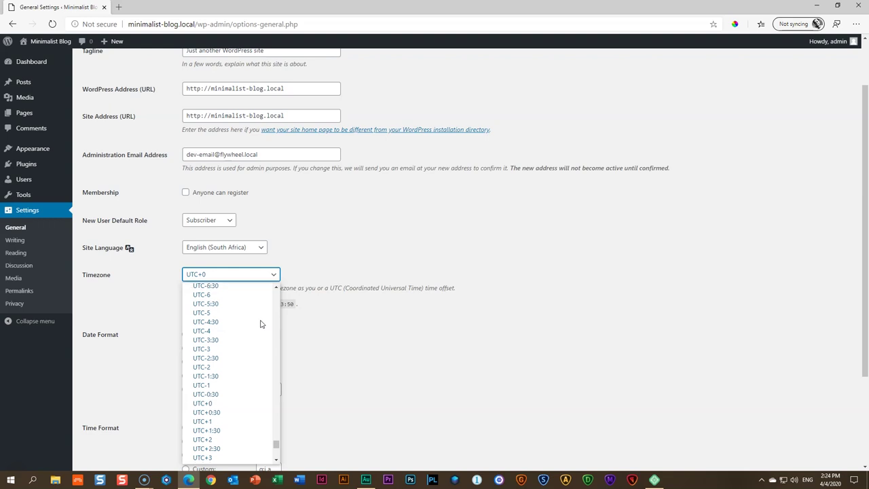
click(205, 388)
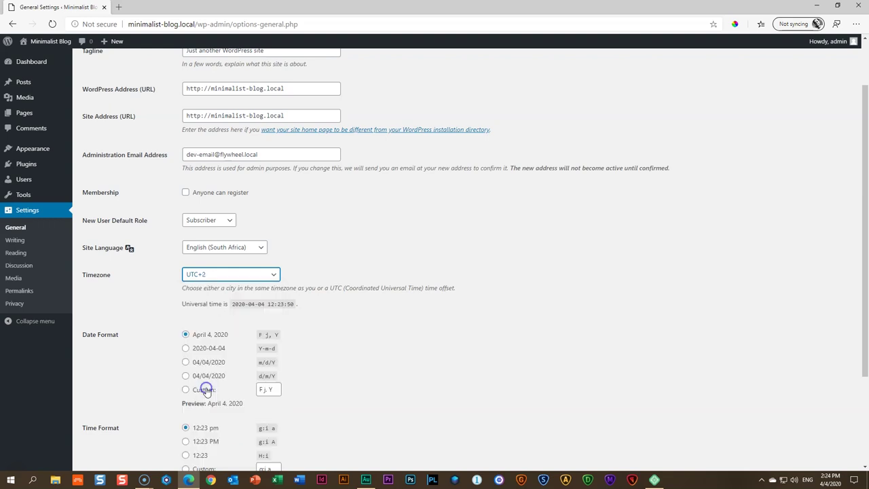
scroll(348, 322, down, 3)
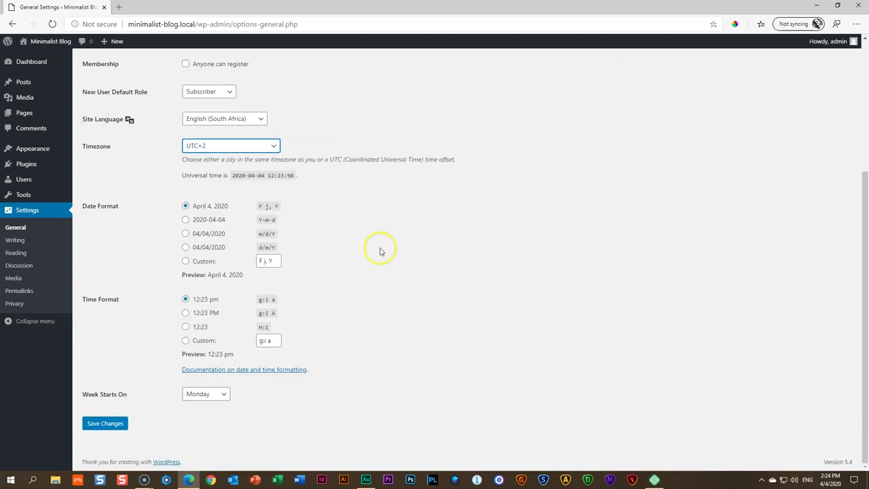
click(111, 427)
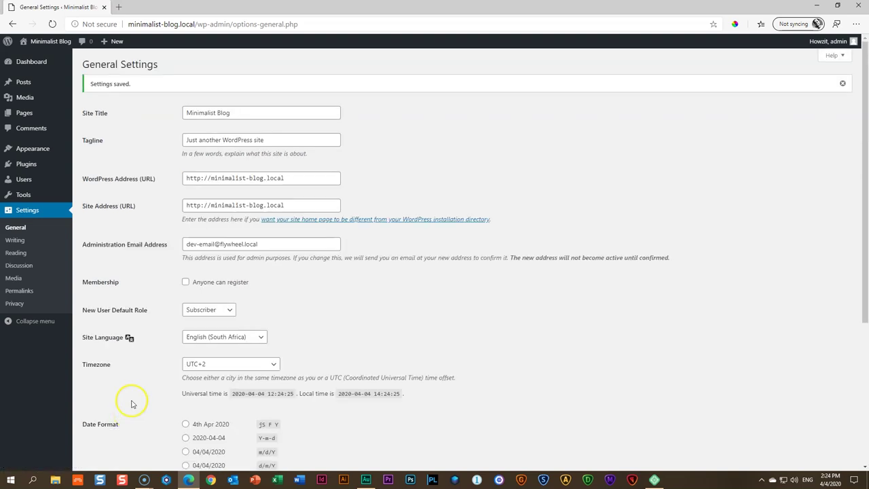
mouse_move(46, 42)
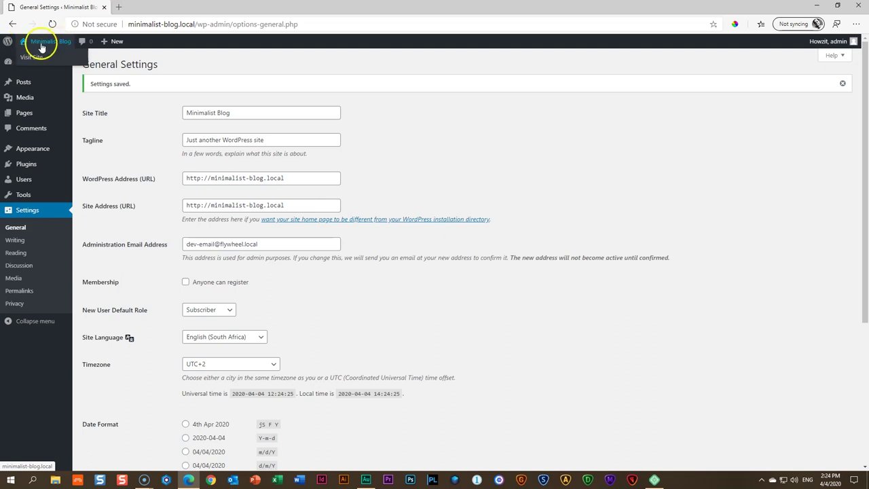
Preview the site's front page, return to the Dashboard, and go to Appearance > Themes
click(39, 41)
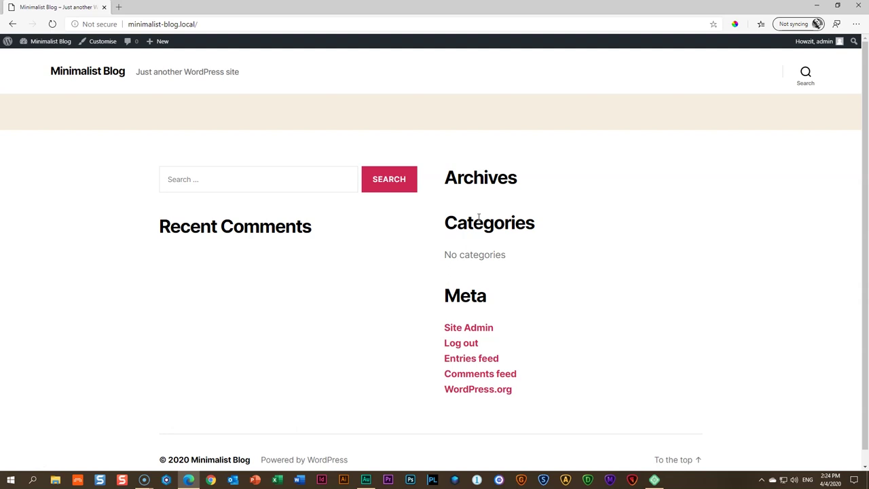
click(43, 41)
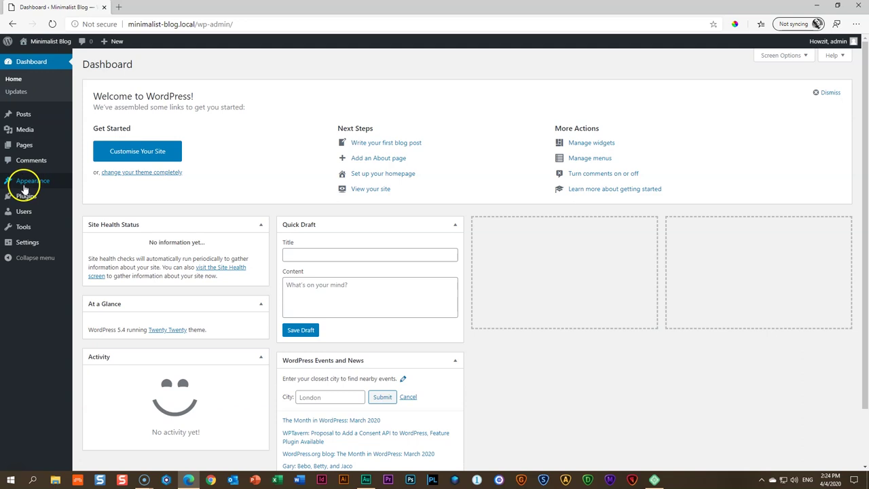
click(85, 183)
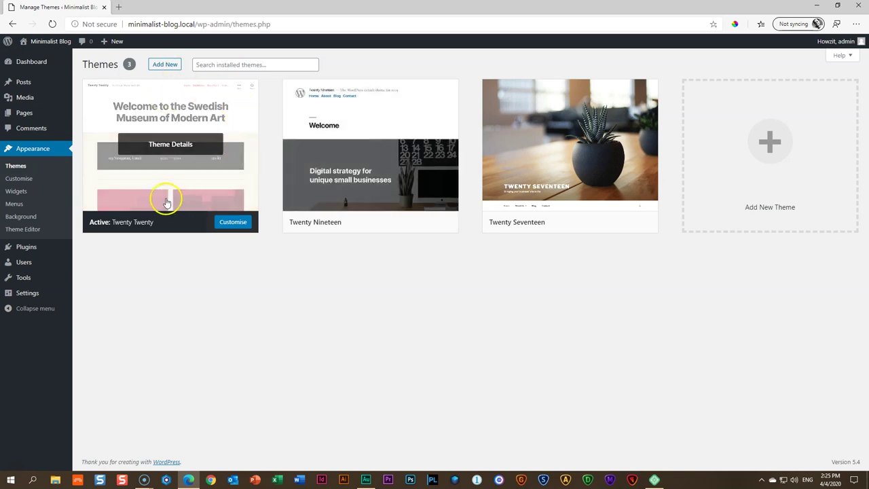
Search the theme directory for 'neve' and install the Neve theme
click(175, 68)
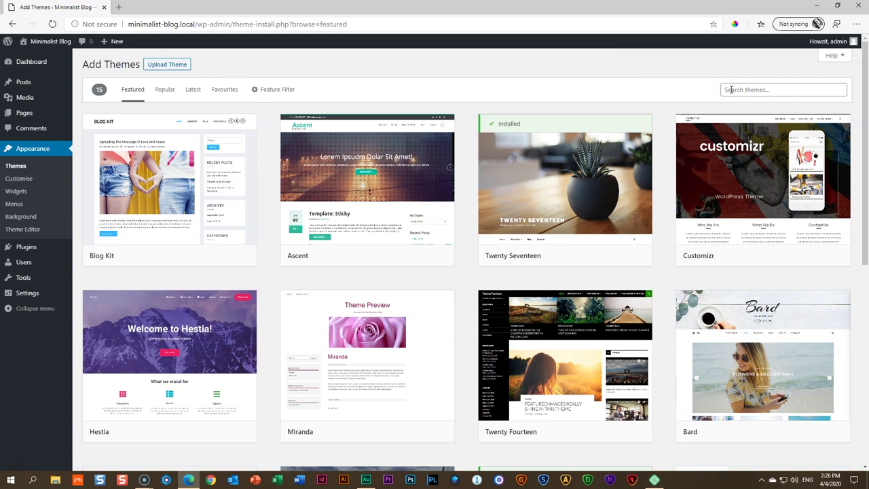
click(730, 89)
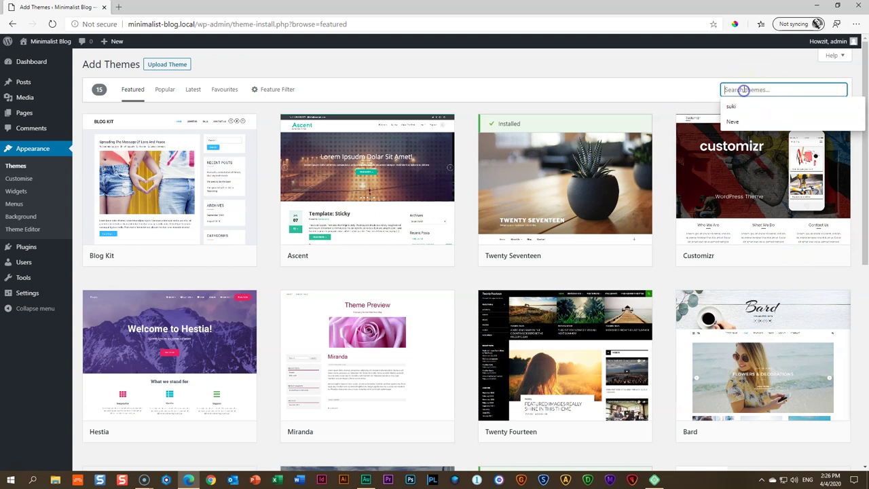
text(neve)
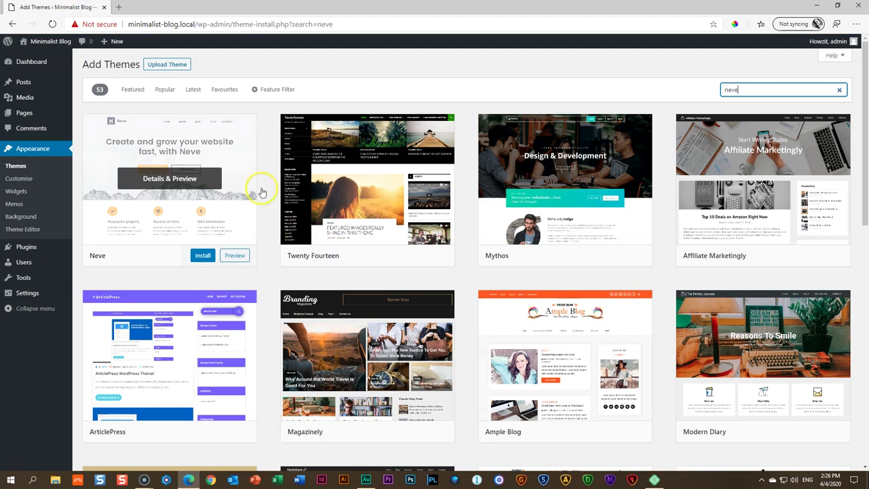
click(197, 255)
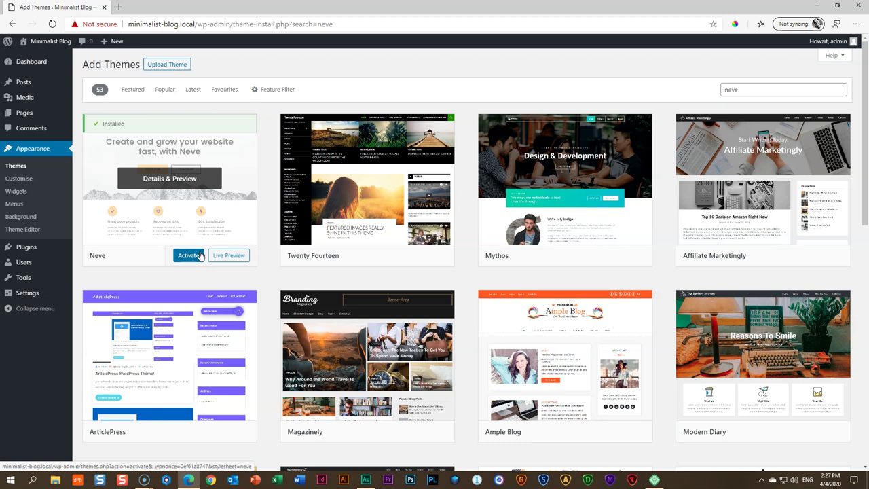
Switch between the Add Themes page and the site's front page tab to check the site
mouse_move(45, 44)
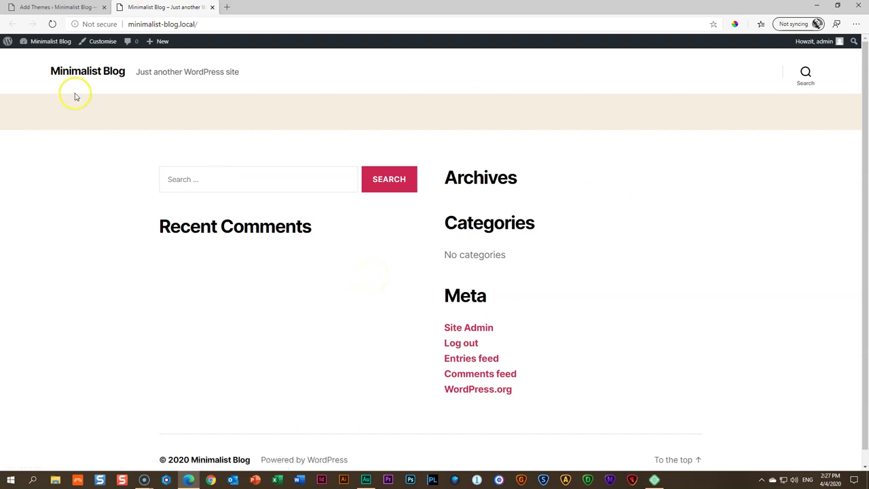
click(59, 7)
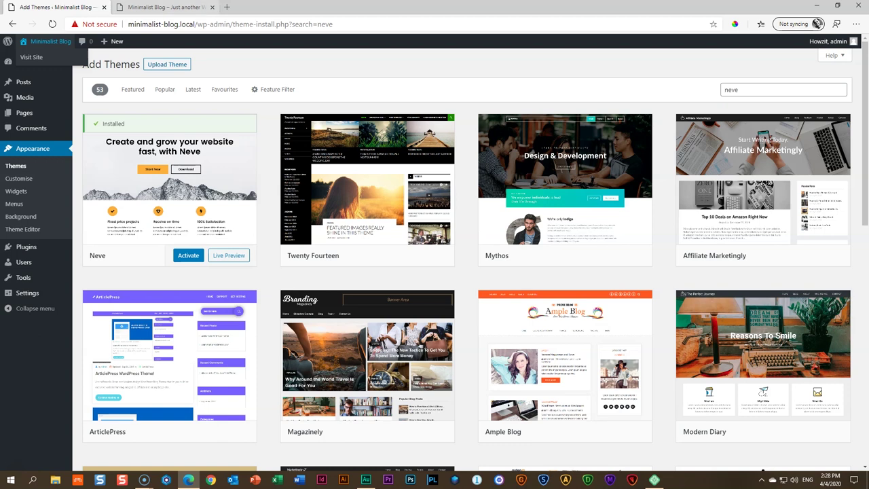
click(163, 7)
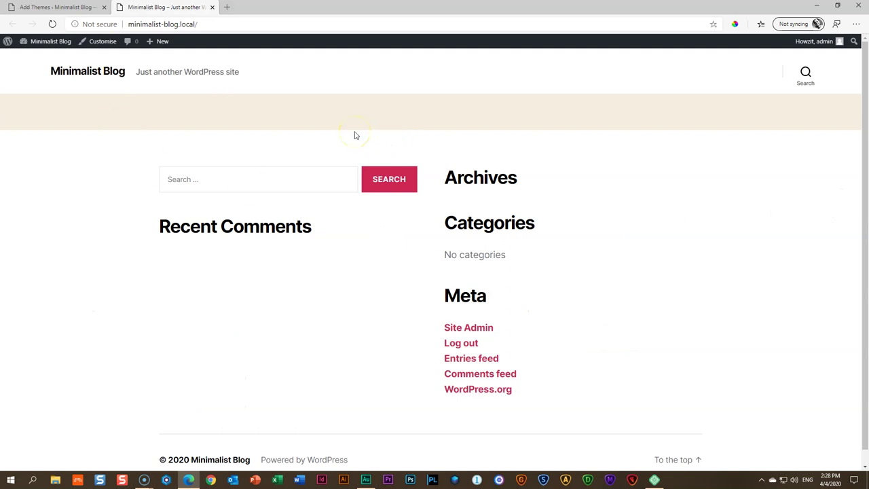
click(61, 8)
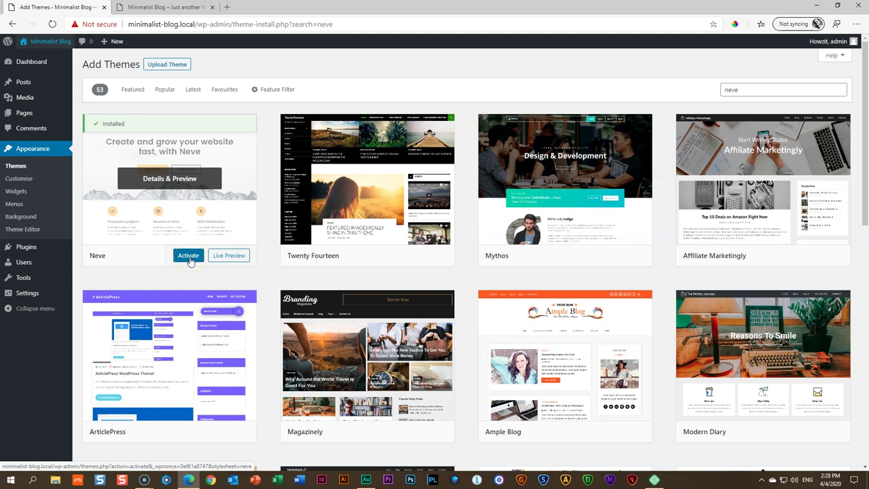
click(166, 8)
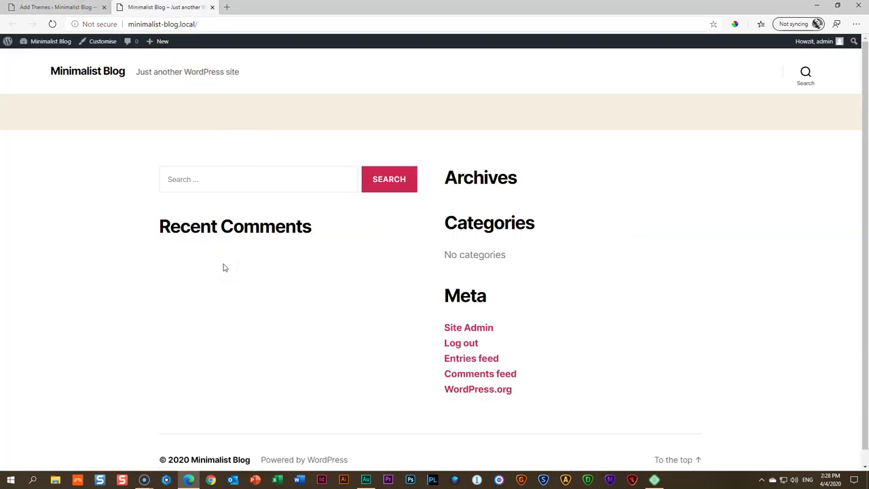
click(76, 10)
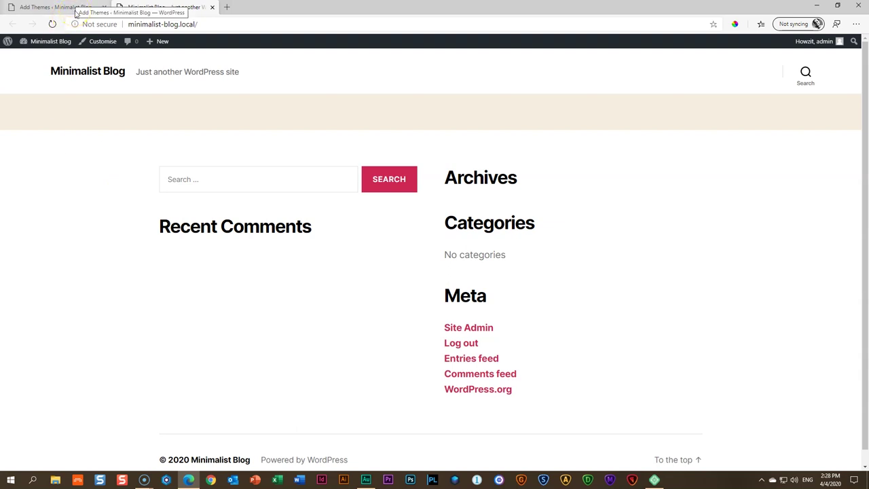
Activate the Neve theme from its card on the Add Themes page
click(76, 16)
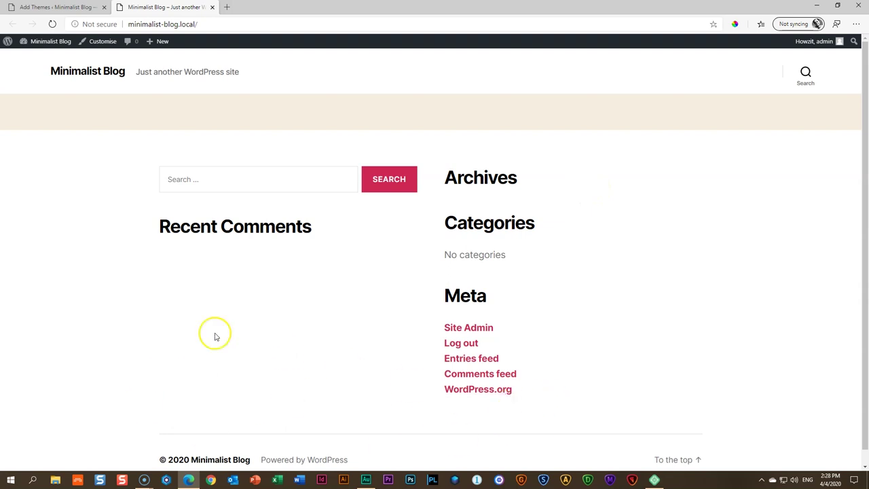
click(54, 8)
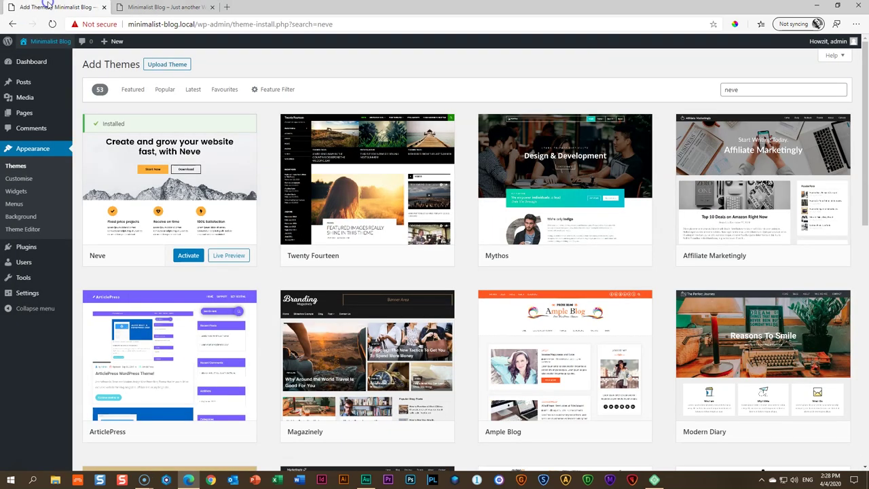
click(189, 256)
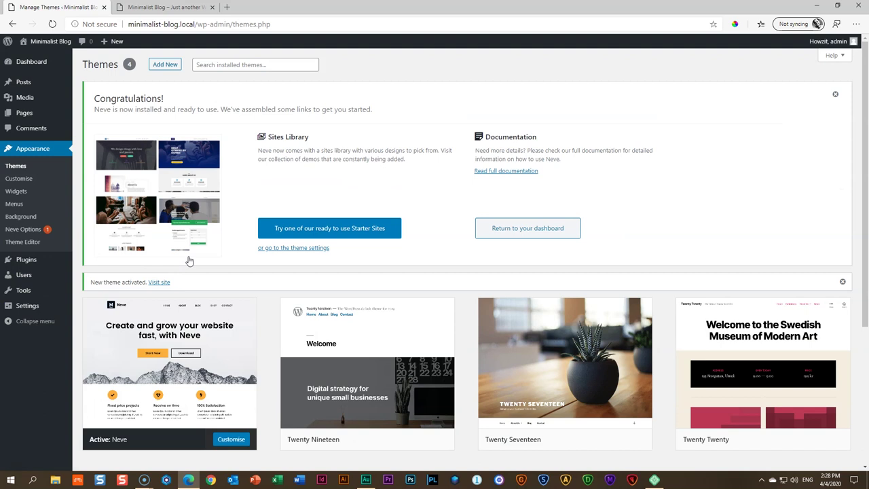
mouse_move(45, 43)
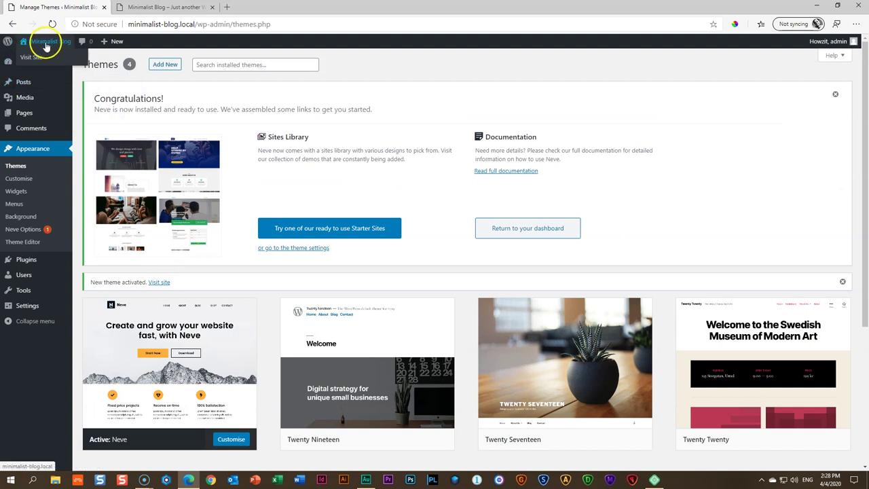
Open the Neve-styled front page and compare it with the old-theme front page tab
click(45, 45)
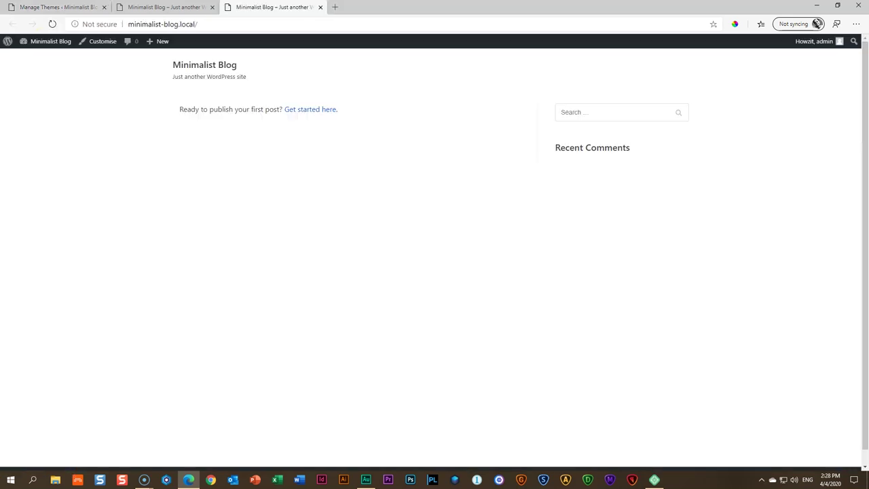
scroll(319, 210, down, 1)
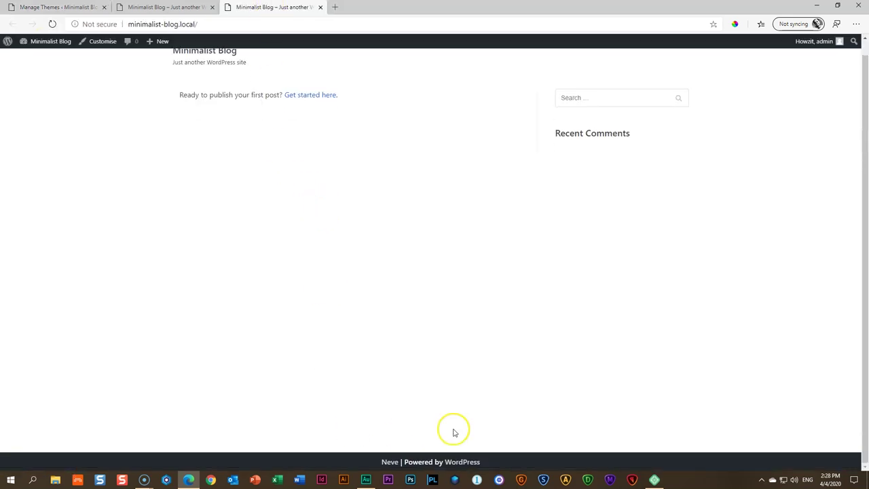
scroll(323, 305, up, 1)
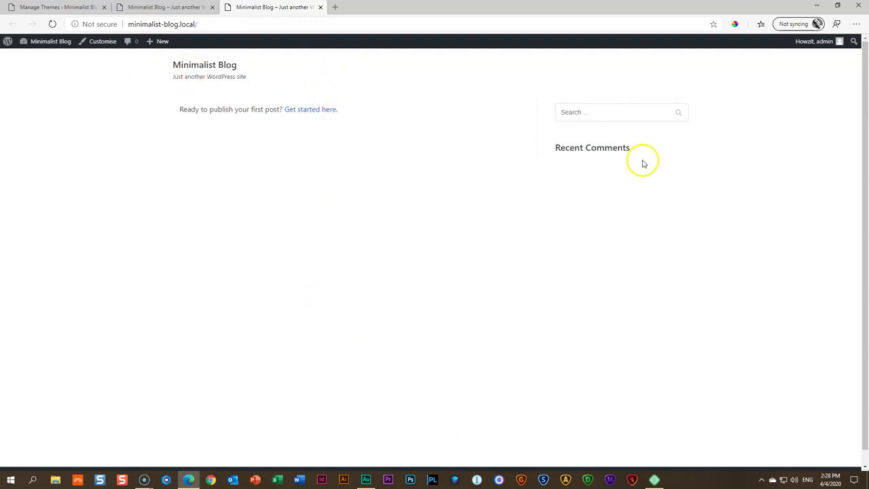
click(174, 7)
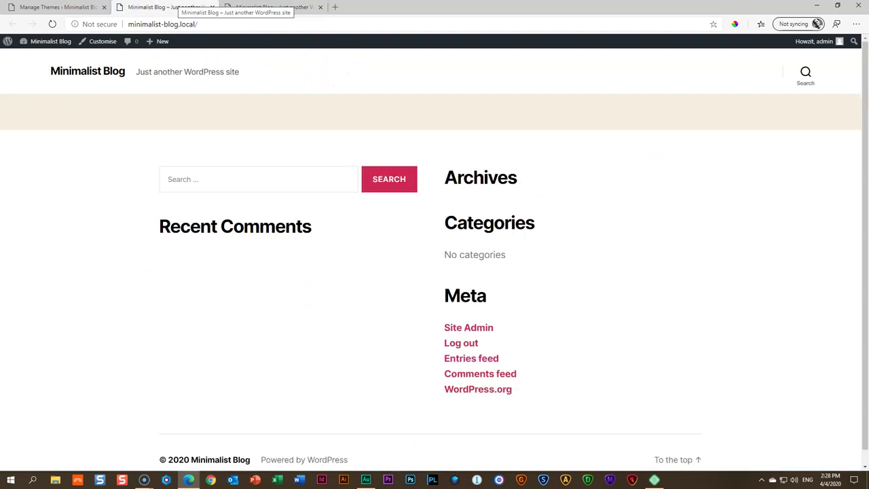
click(272, 6)
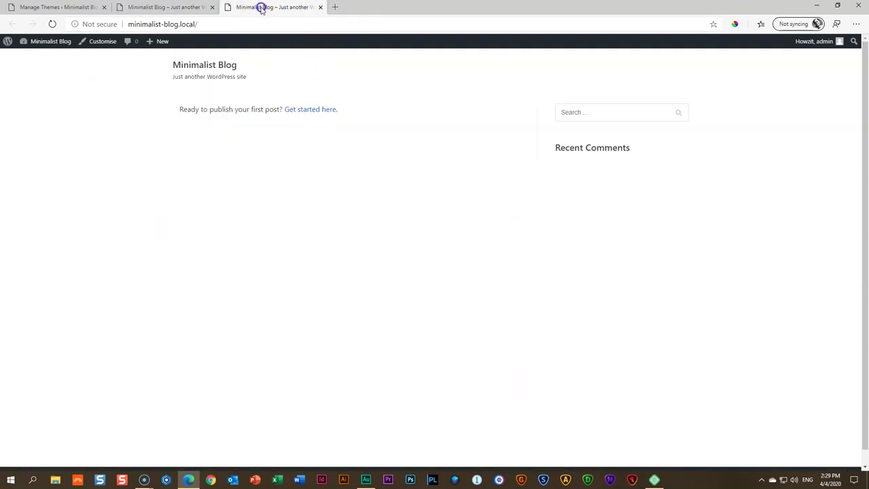
click(124, 8)
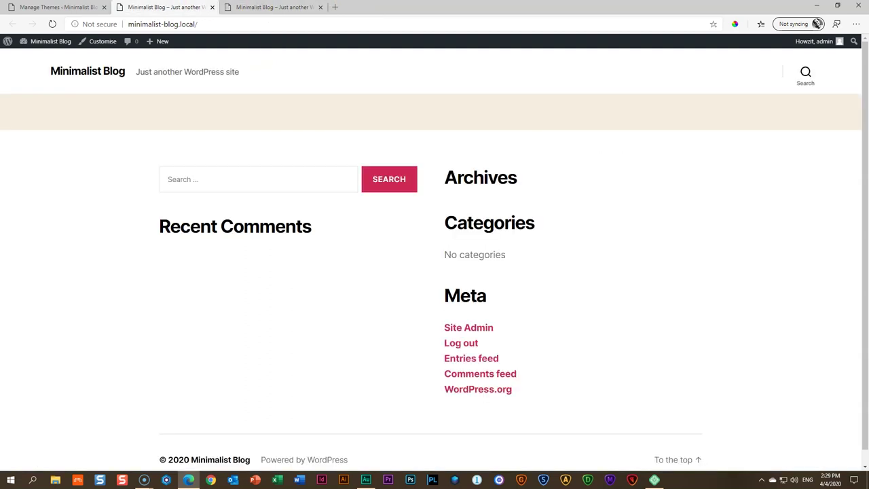
Close the extra front-page tabs, leaving only the Themes page open
click(254, 6)
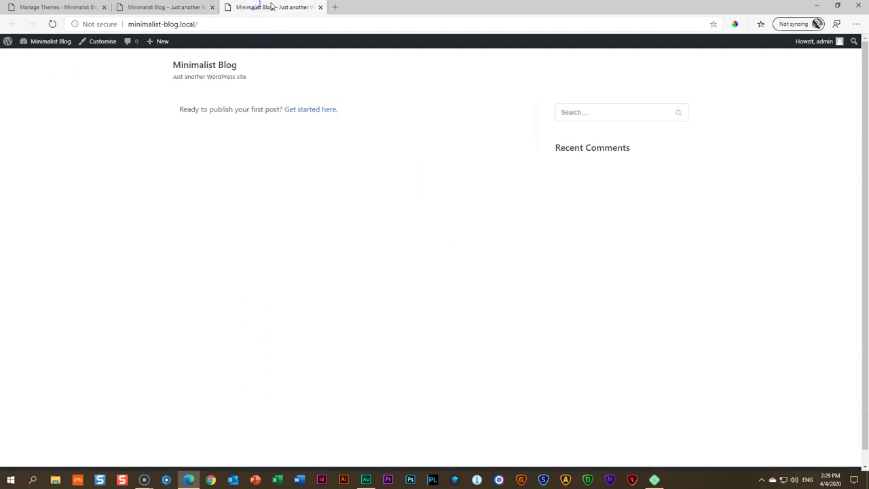
click(319, 8)
click(212, 6)
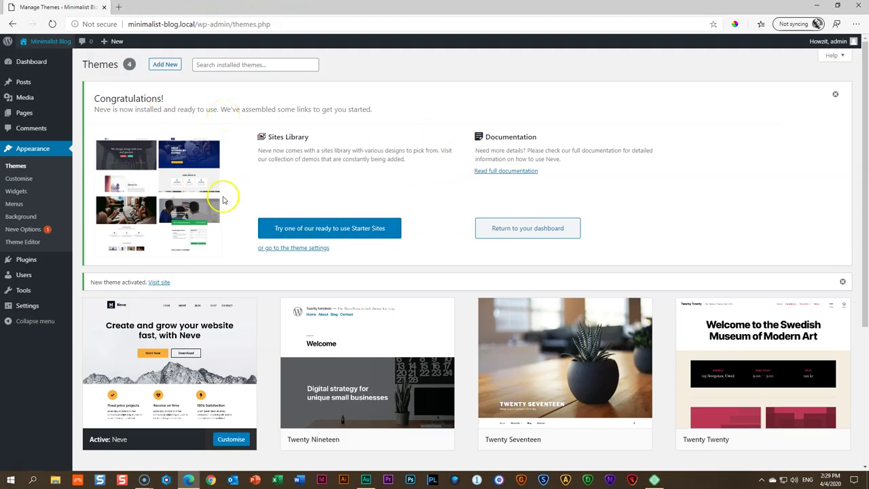
Delete Twenty Nineteen, Twenty Seventeen and Twenty Twenty from their Theme Details, confirming each
scroll(332, 172, down, 3)
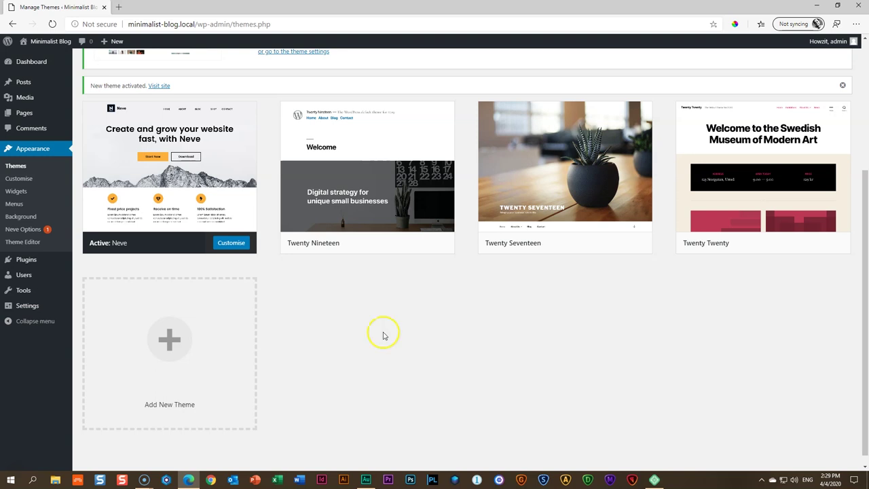
click(400, 150)
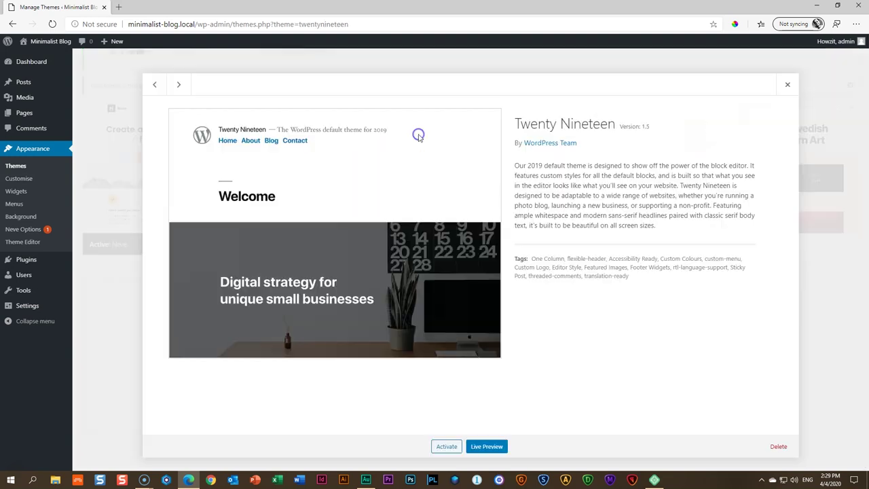
click(778, 447)
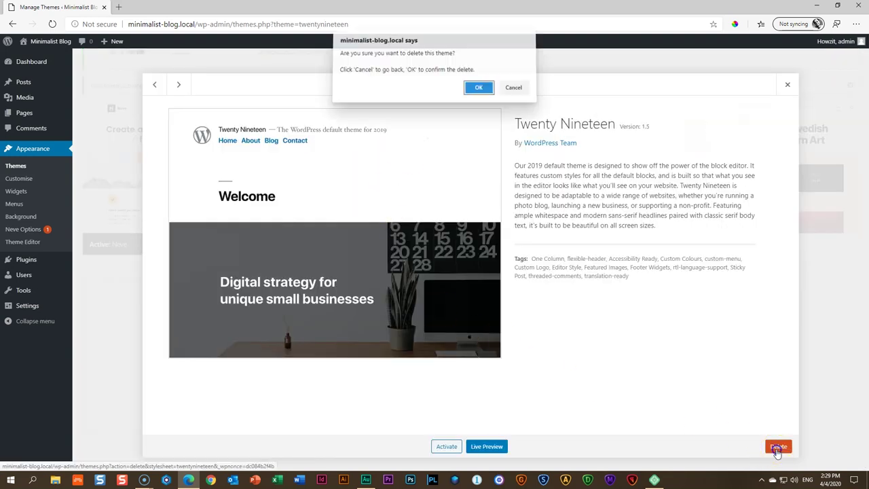
click(484, 92)
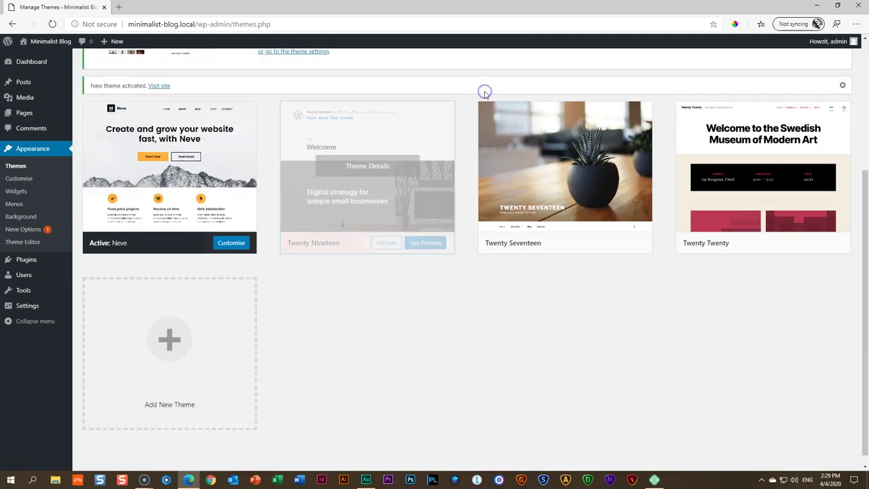
click(379, 294)
click(778, 446)
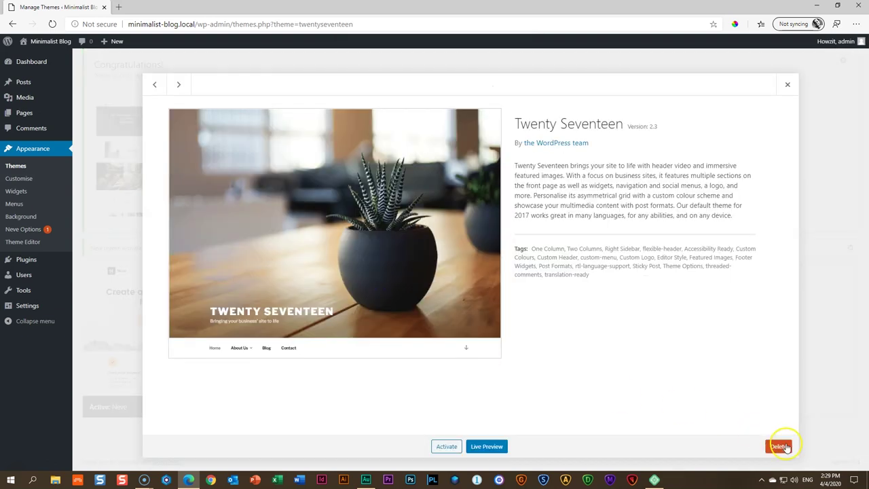
click(475, 89)
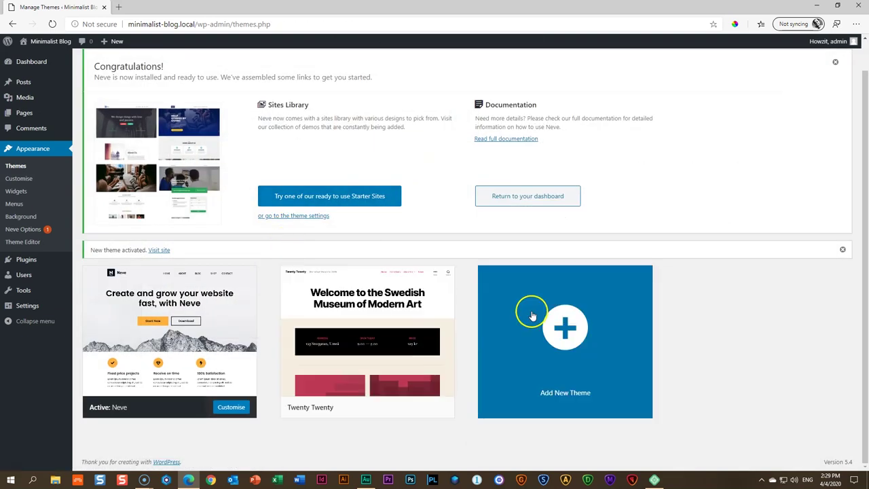
click(402, 285)
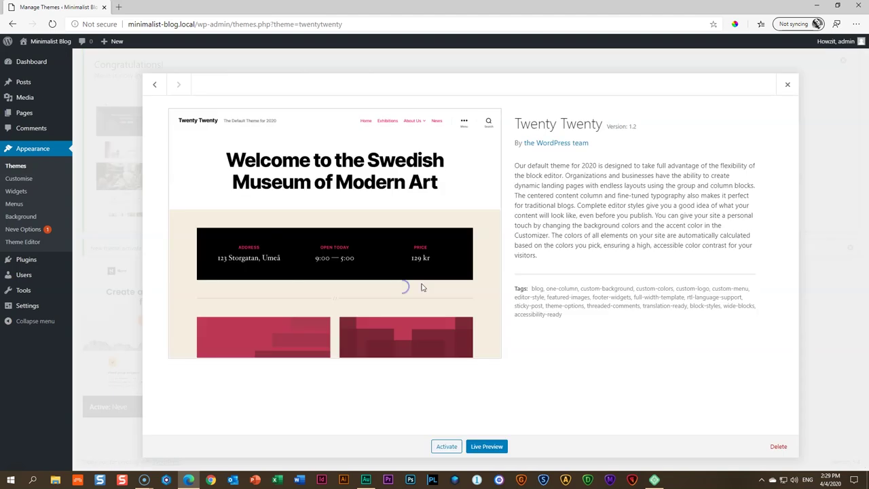
click(778, 446)
click(477, 88)
click(645, 241)
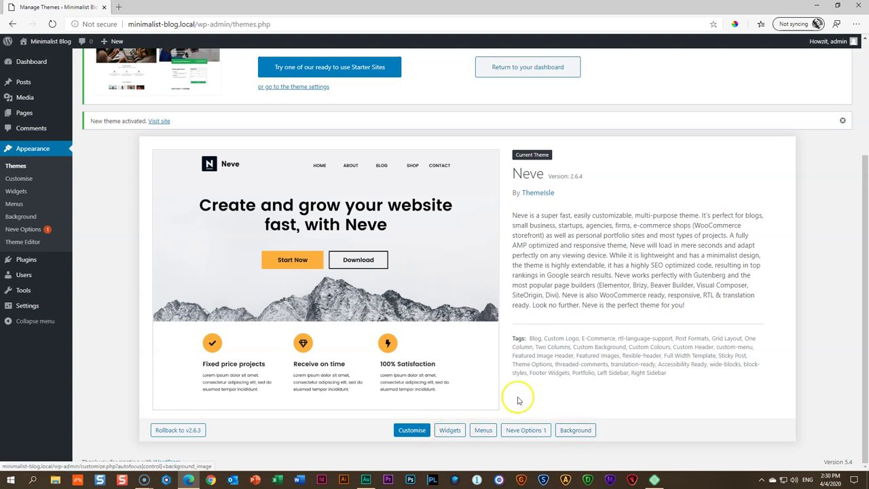
scroll(514, 392, up, 3)
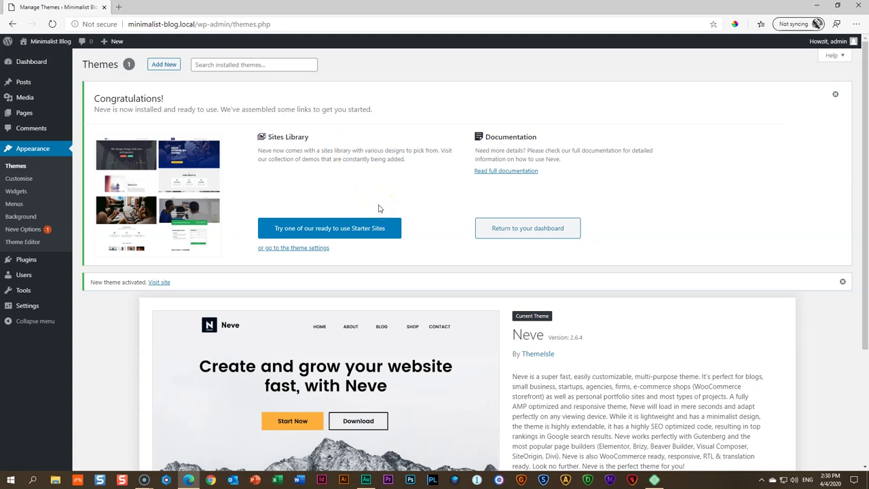
Open Neve's Starter Sites library and browse Gutenberg templates such as Wedding and Video Blog
click(330, 231)
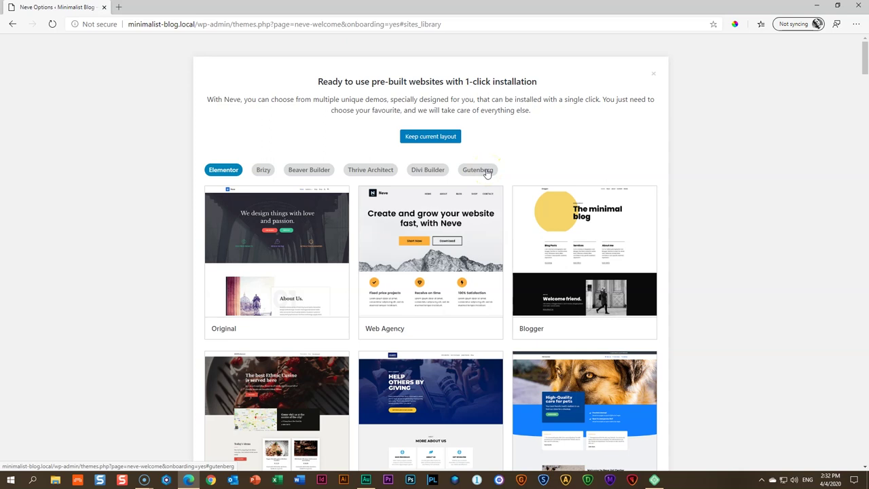
click(478, 169)
click(505, 197)
scroll(506, 198, down, 3)
scroll(505, 198, down, 10)
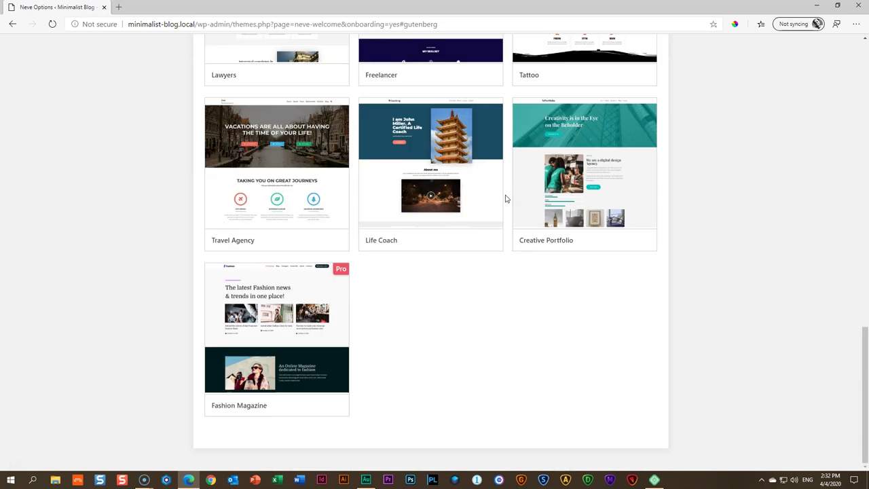
click(491, 321)
scroll(491, 330, up, 5)
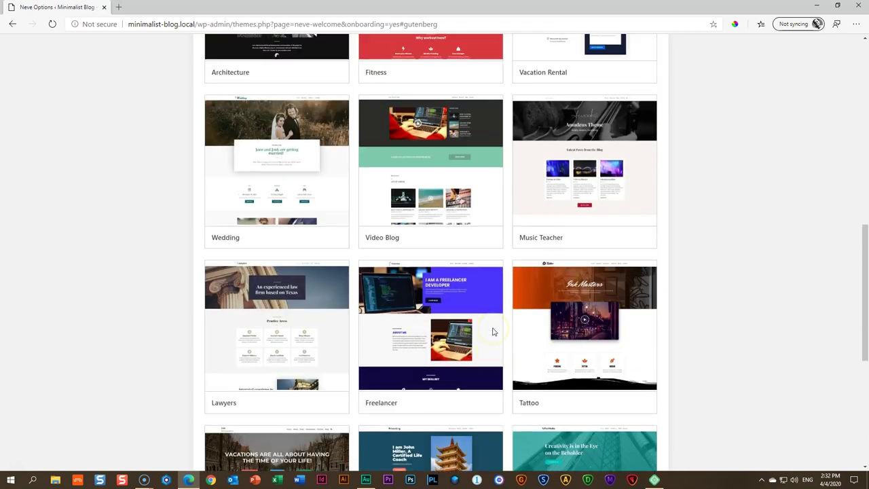
Preview the Wedding starter site and browse its Our Story page
click(299, 159)
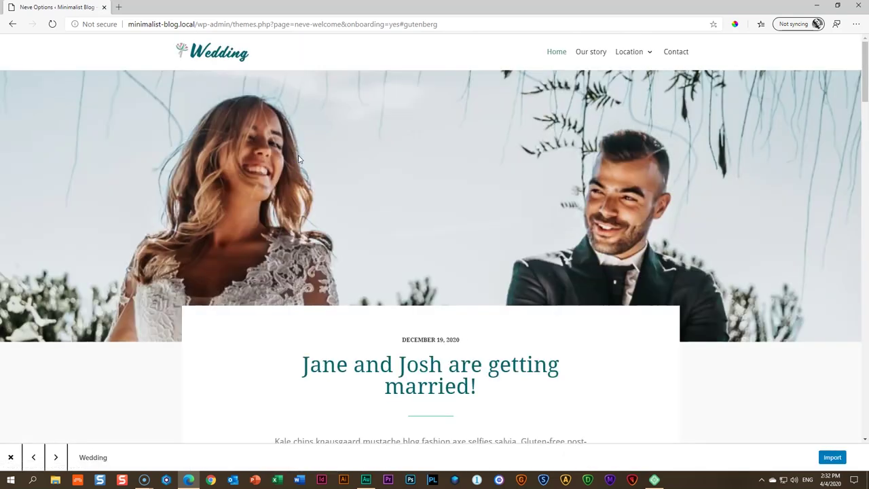
click(614, 211)
click(589, 52)
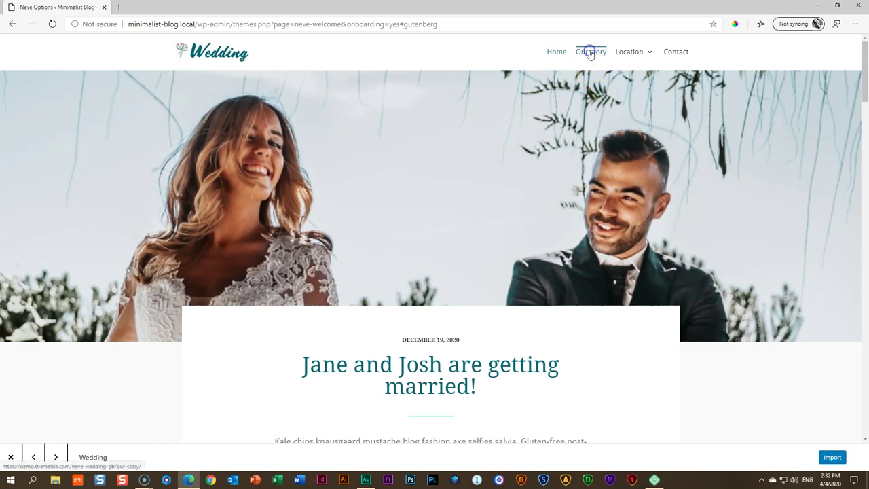
scroll(500, 233, down, 5)
scroll(502, 236, down, 4)
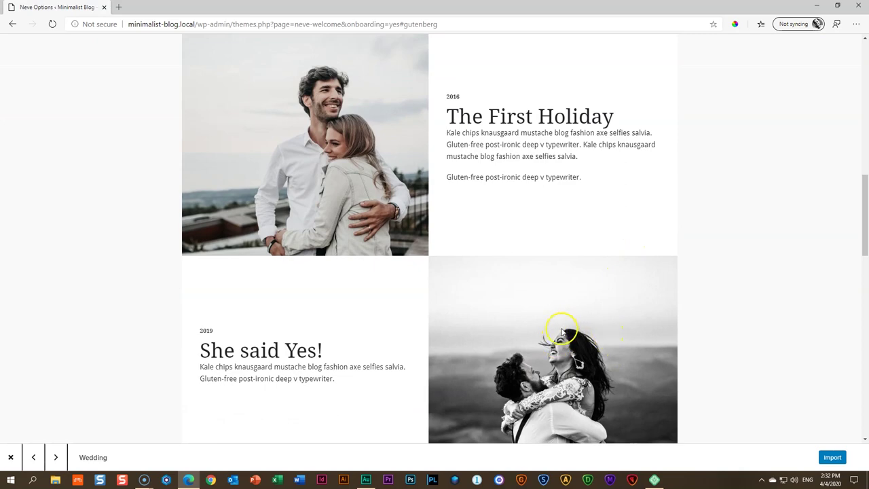
scroll(562, 332, down, 8)
scroll(569, 335, up, 15)
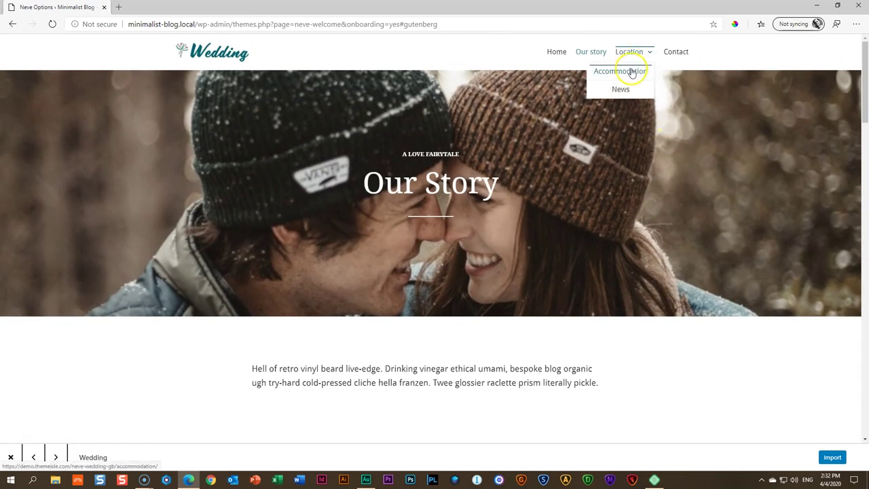
Scroll through the Wedding demo's Accommodation page
click(629, 71)
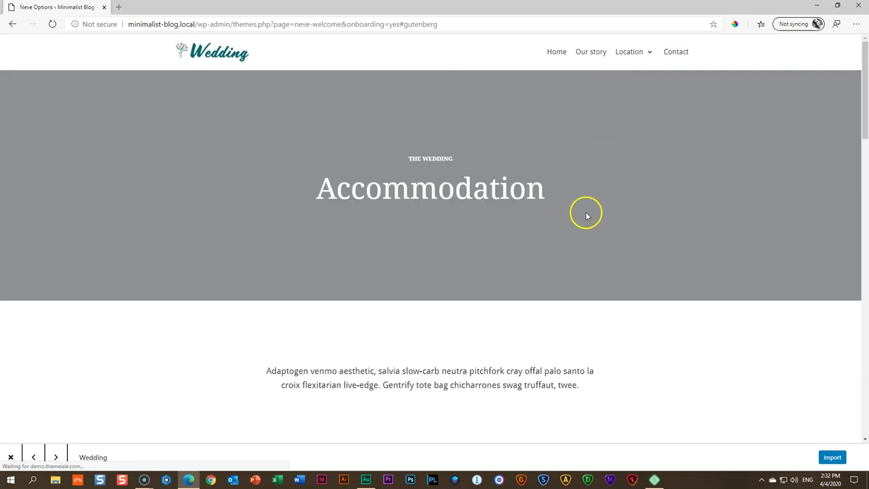
scroll(586, 218, down, 6)
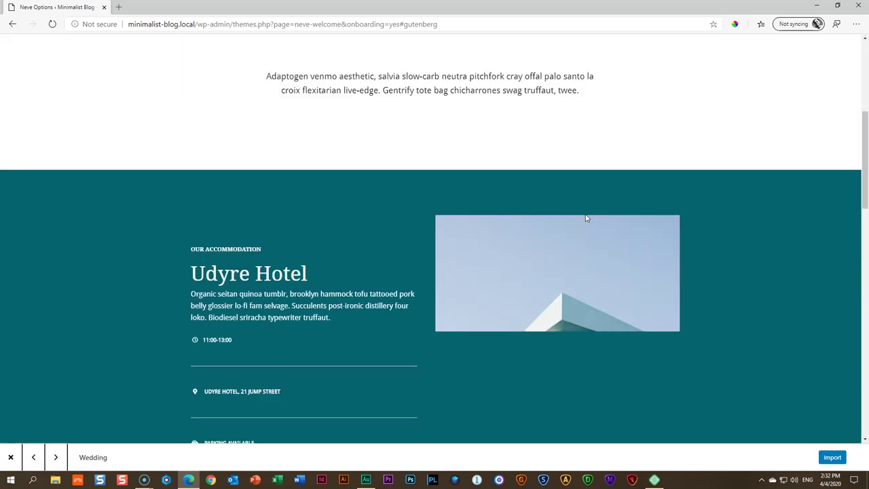
scroll(586, 221, down, 3)
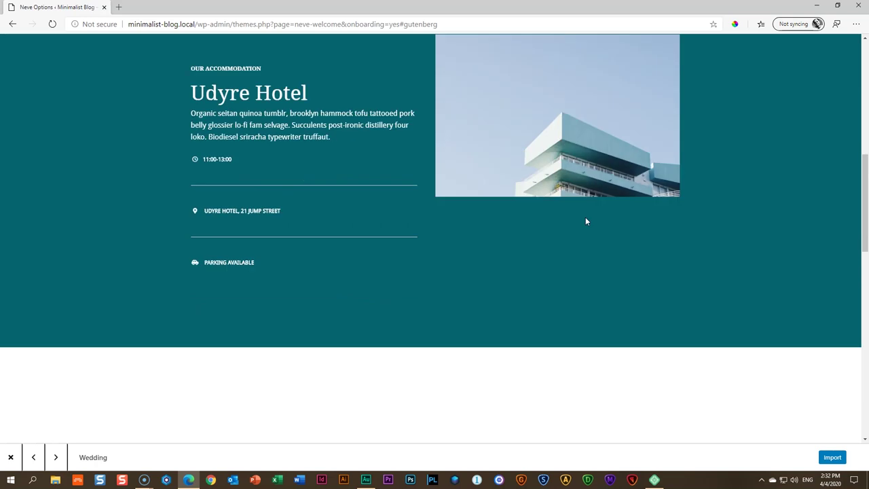
scroll(586, 221, down, 4)
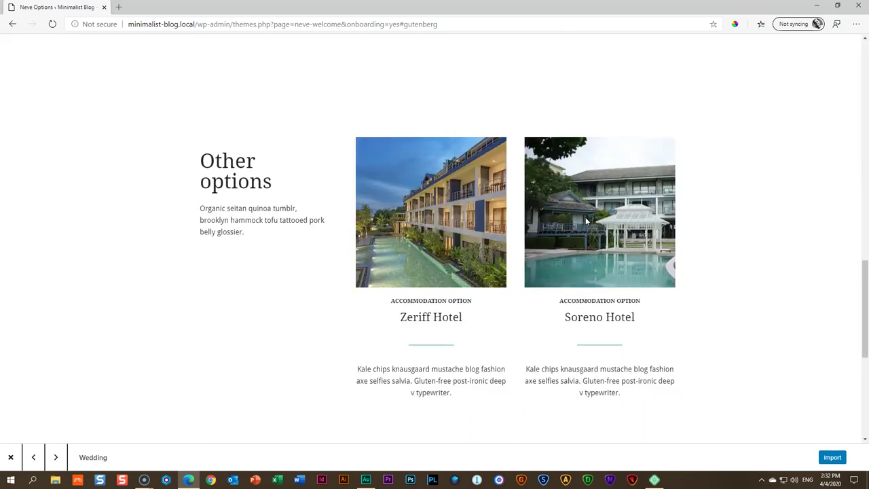
scroll(587, 220, down, 5)
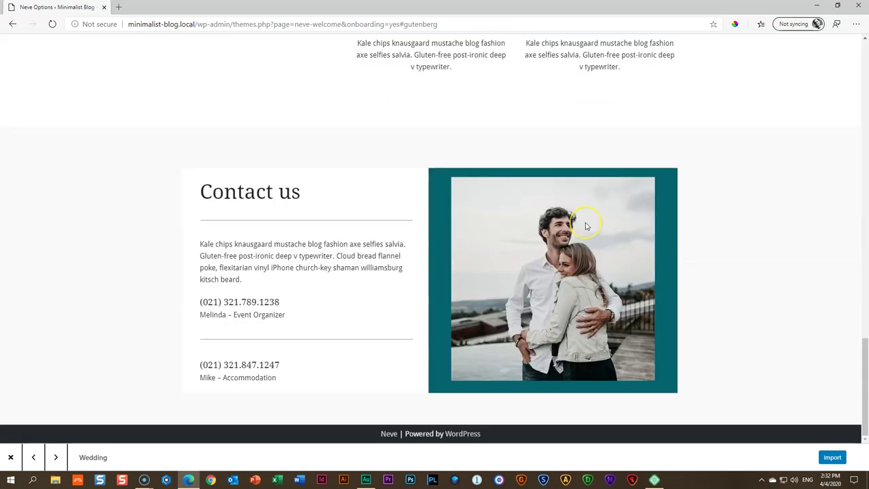
scroll(586, 223, up, 7)
scroll(585, 226, up, 10)
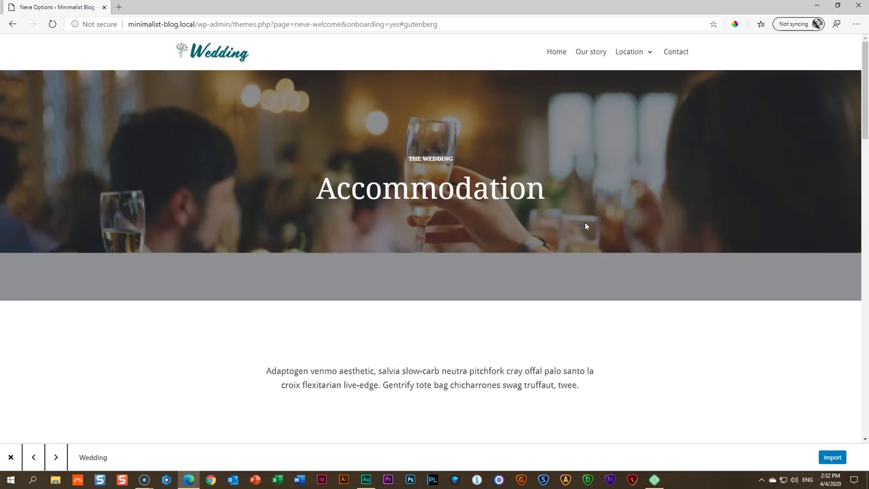
Return to the Wedding demo's home page and scroll through its ceremony, venue and RSVP sections
click(560, 57)
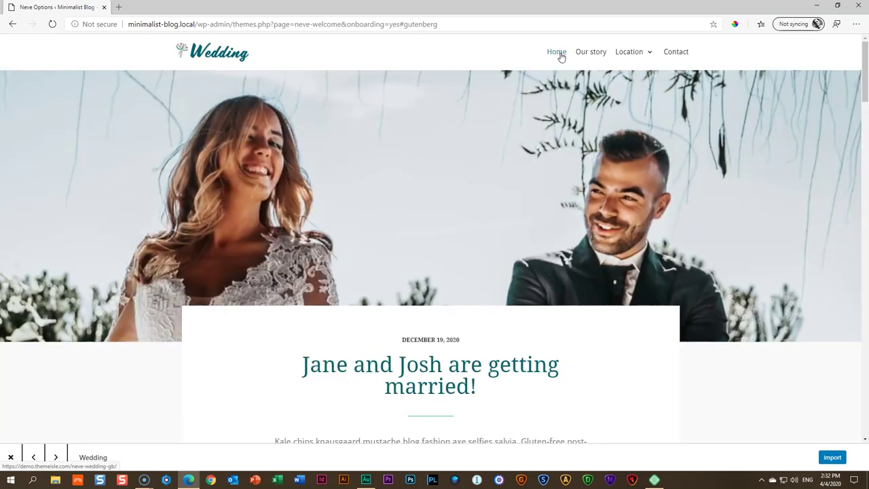
scroll(397, 328, down, 10)
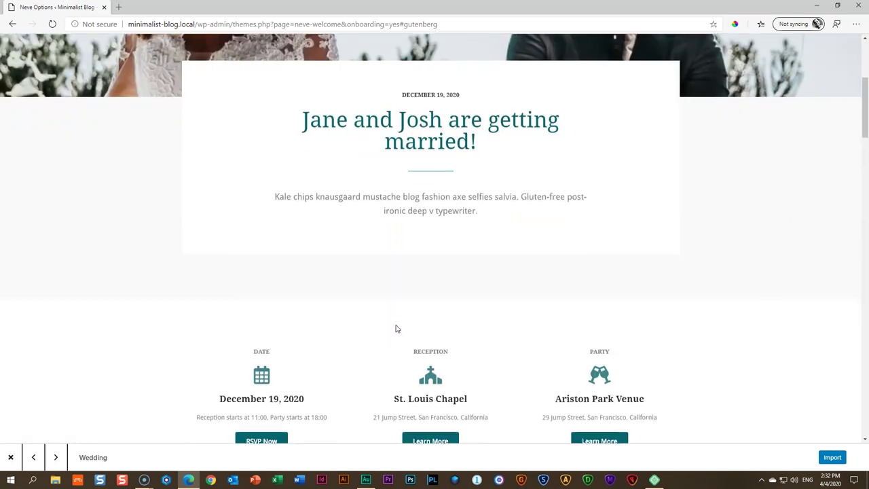
scroll(397, 328, down, 3)
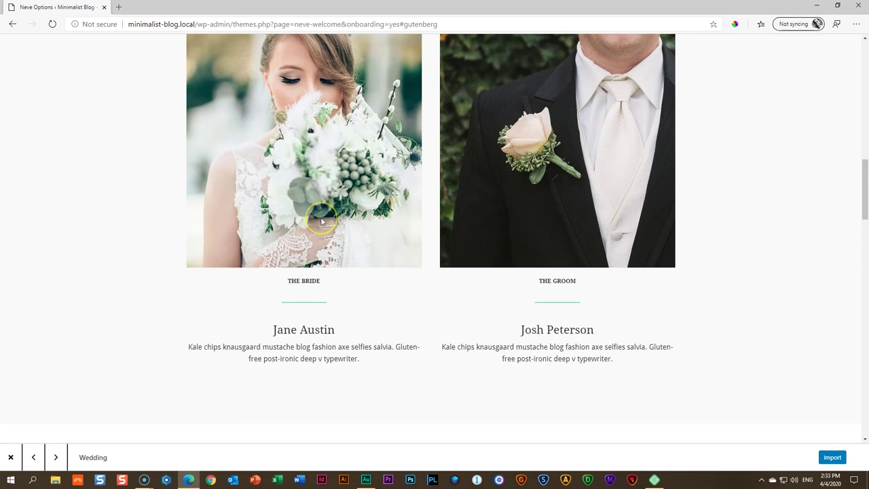
scroll(323, 221, up, 2)
scroll(322, 220, up, 1)
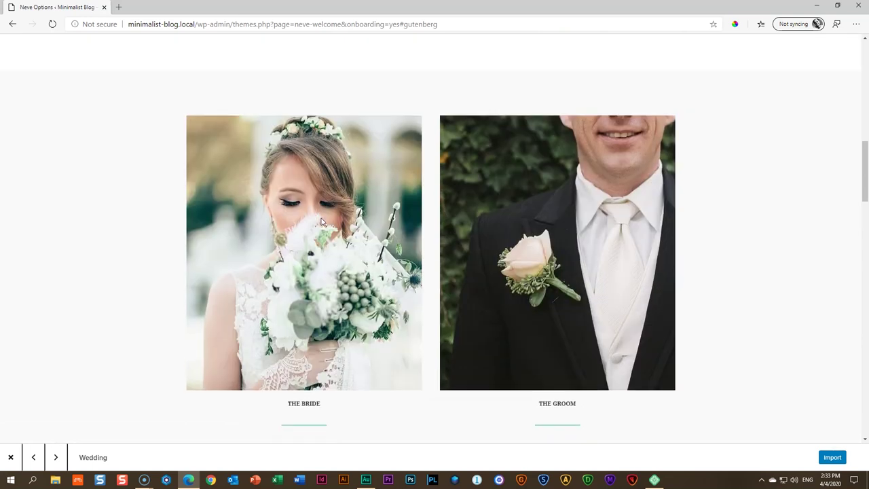
scroll(323, 220, up, 7)
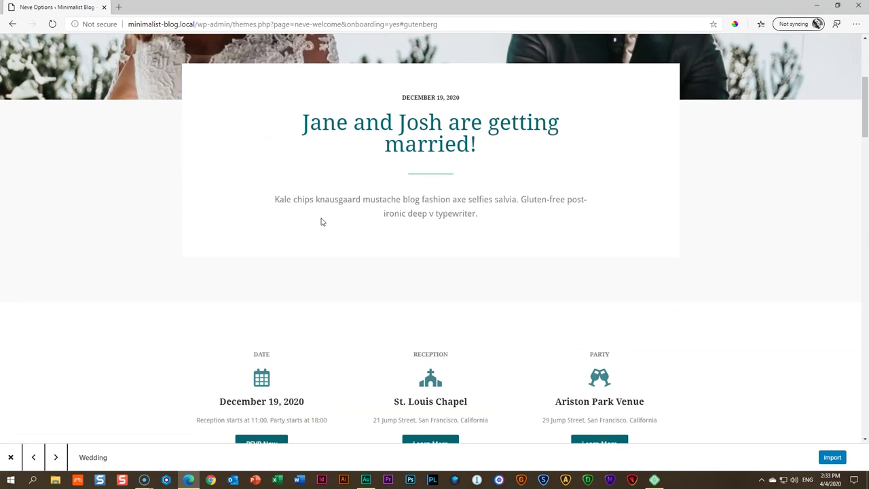
scroll(322, 222, up, 3)
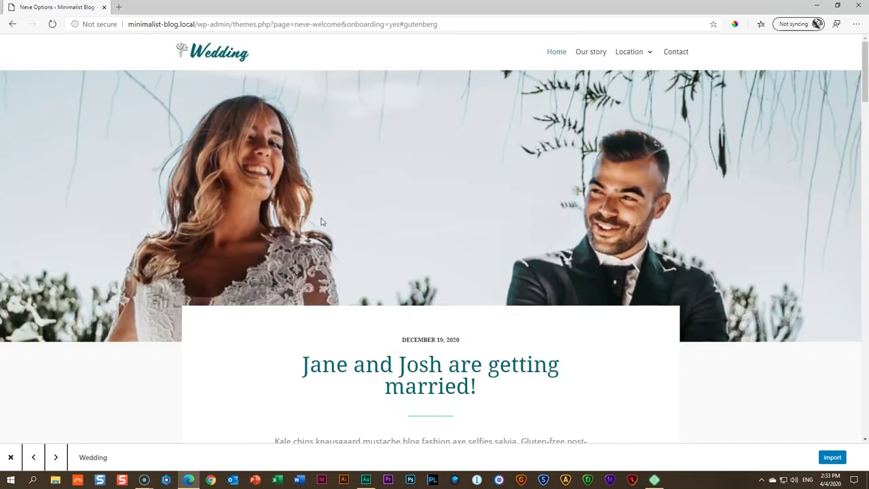
scroll(321, 221, down, 6)
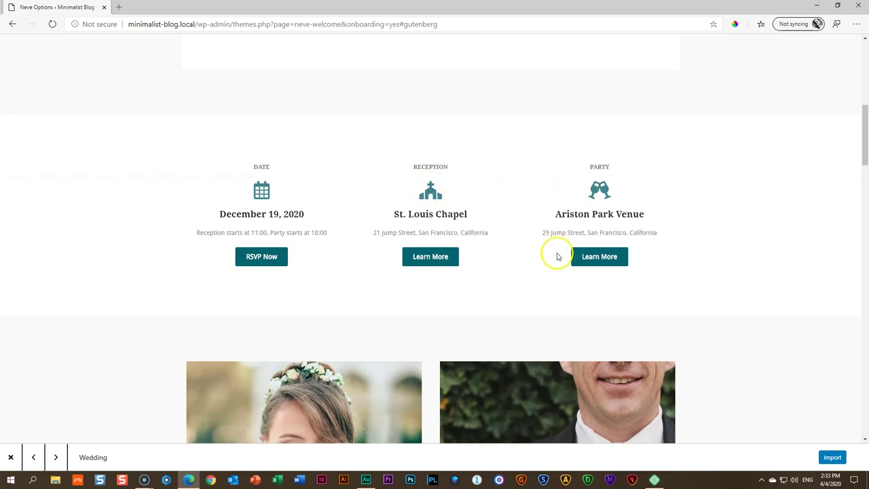
scroll(634, 258, down, 5)
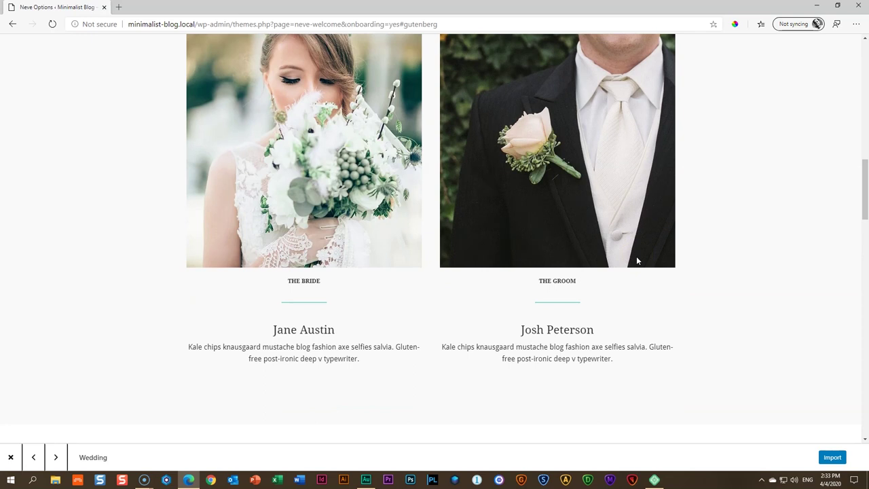
scroll(651, 260, down, 3)
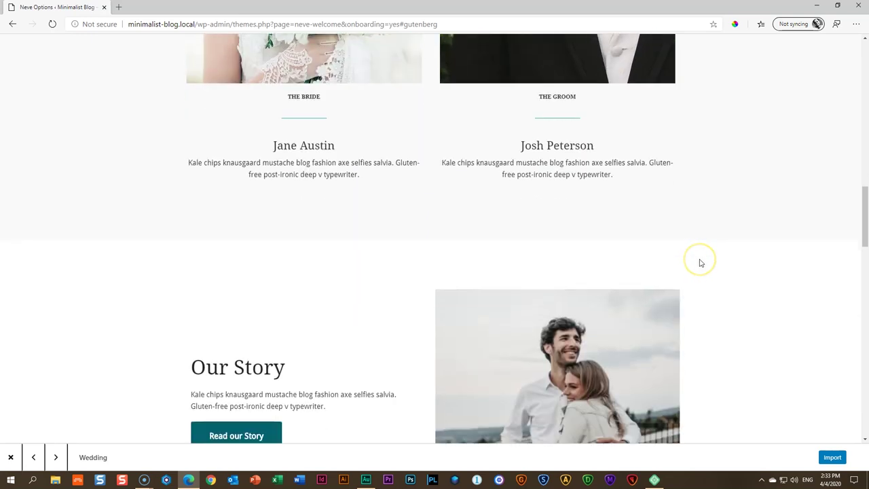
scroll(700, 262, down, 12)
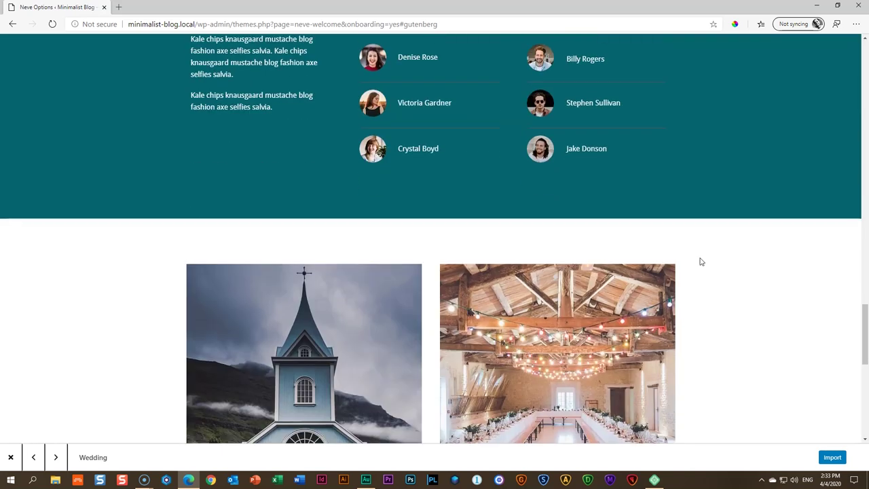
scroll(700, 261, down, 3)
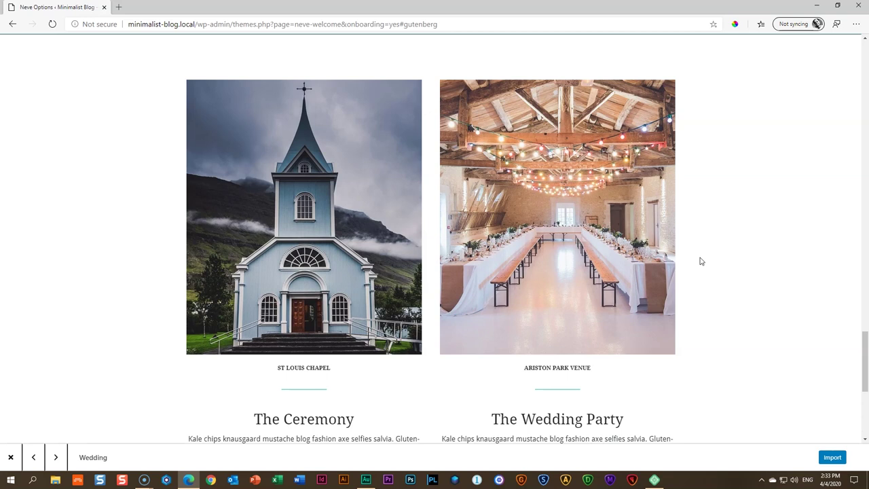
scroll(701, 261, down, 4)
scroll(701, 261, up, 8)
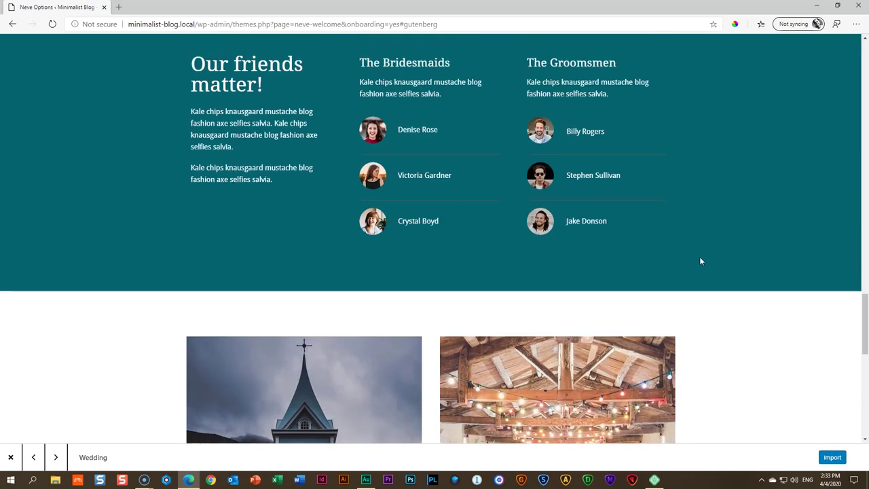
scroll(701, 261, up, 10)
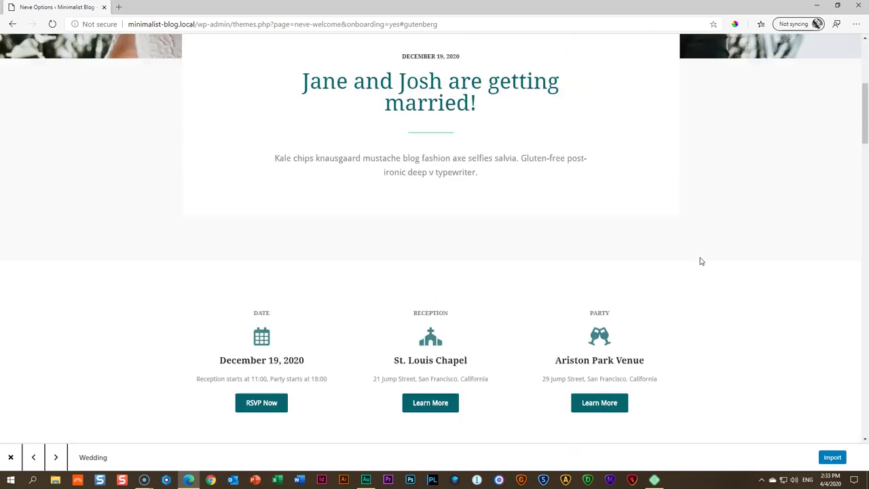
scroll(700, 261, up, 4)
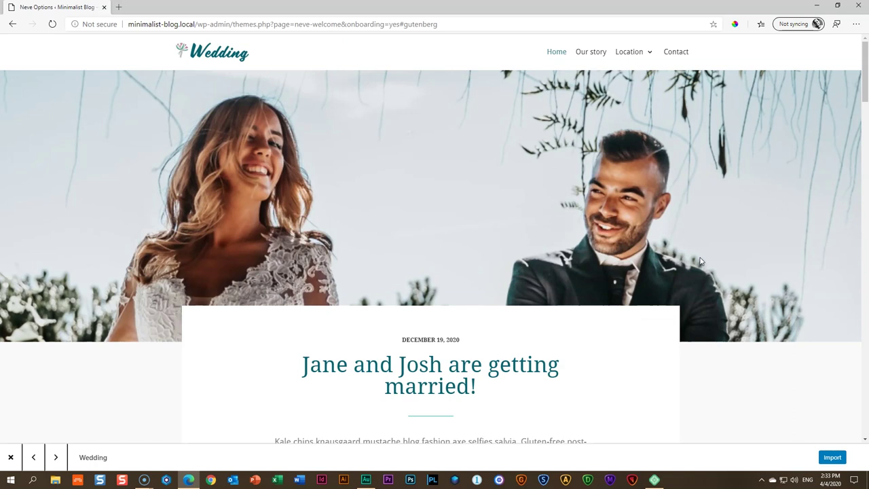
click(10, 456)
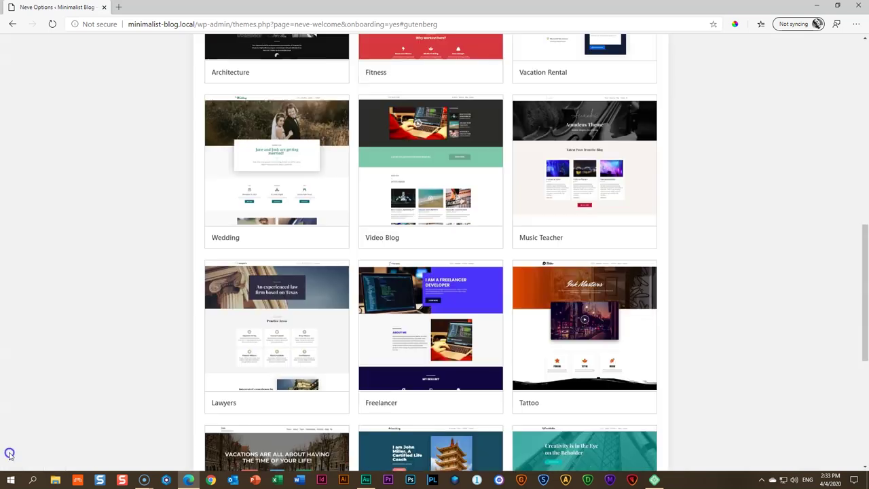
scroll(739, 289, up, 8)
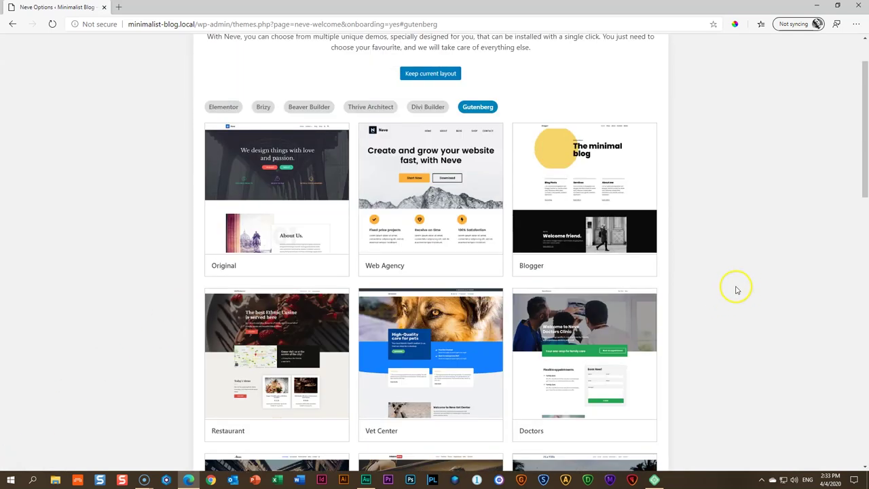
mouse_move(617, 219)
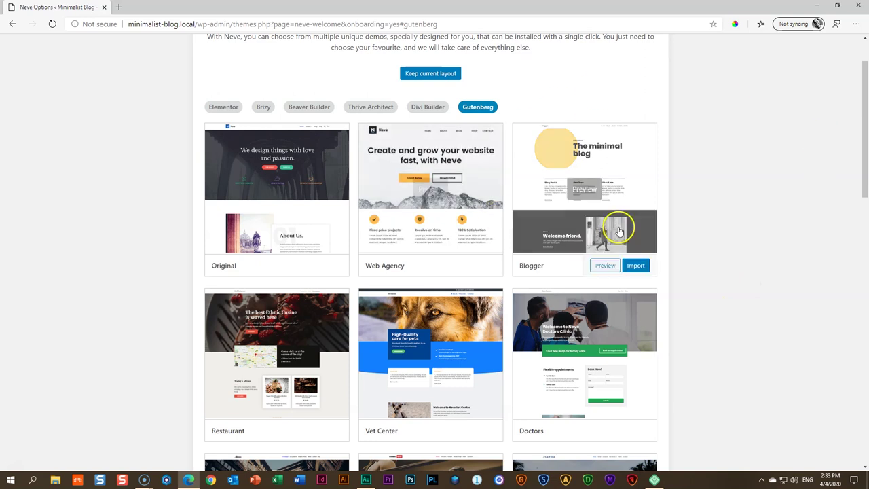
click(619, 185)
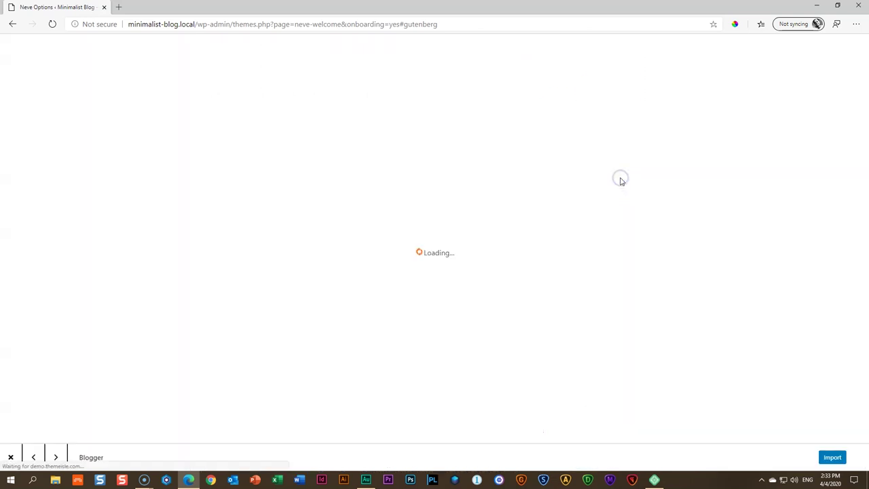
scroll(620, 180, down, 4)
scroll(619, 179, down, 10)
scroll(620, 180, up, 5)
scroll(620, 180, down, 5)
scroll(619, 180, down, 5)
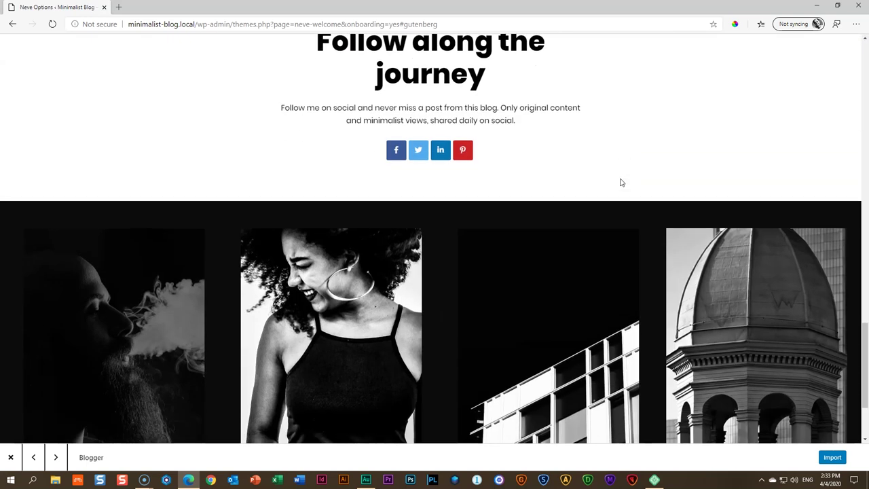
scroll(619, 182, down, 3)
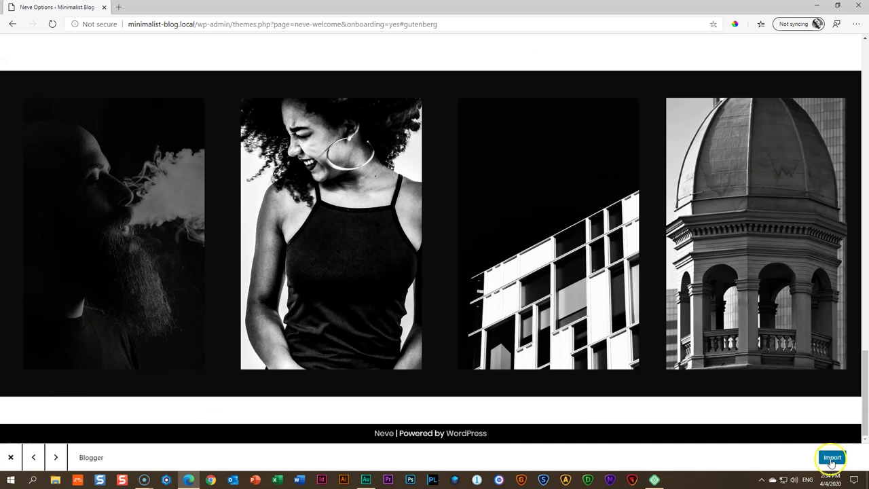
click(11, 456)
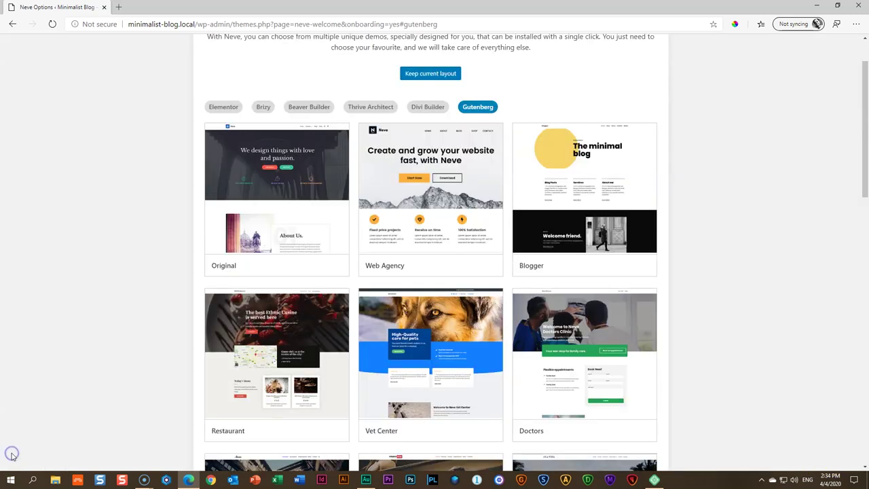
mouse_move(618, 159)
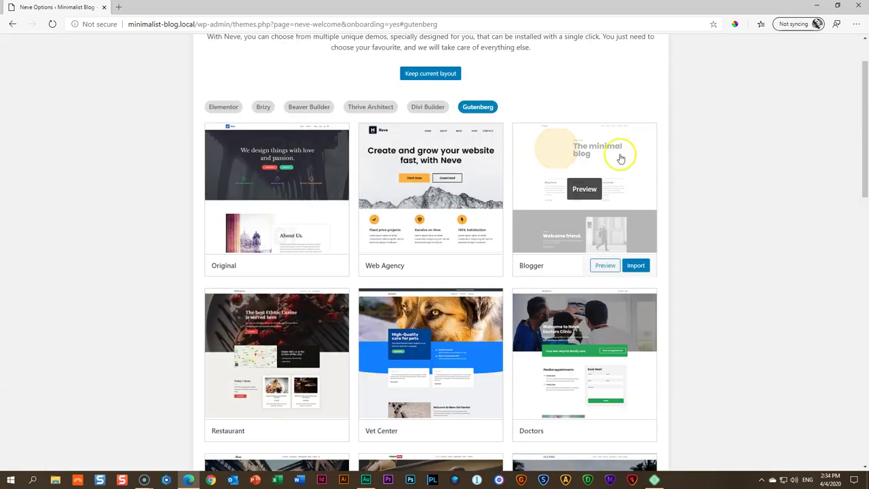
Import the Blogger starter site with Content, Customizer, Widgets and Orbit Fox left enabled
click(636, 267)
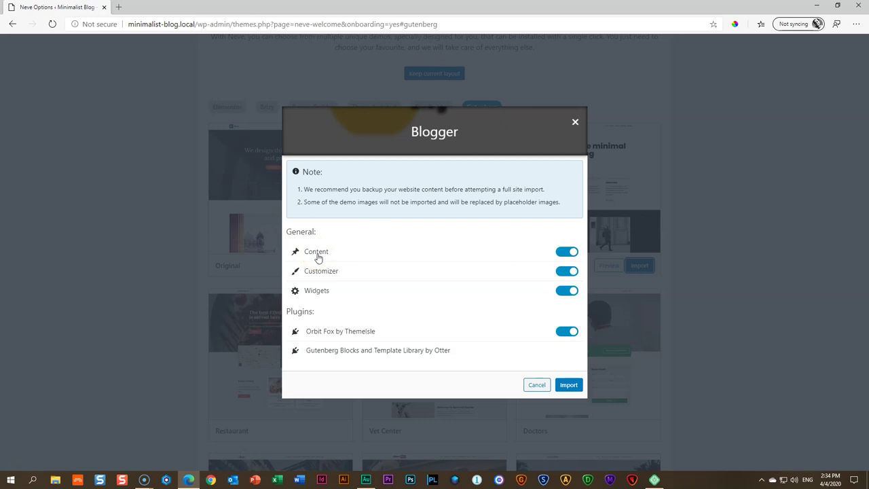
click(312, 277)
click(567, 386)
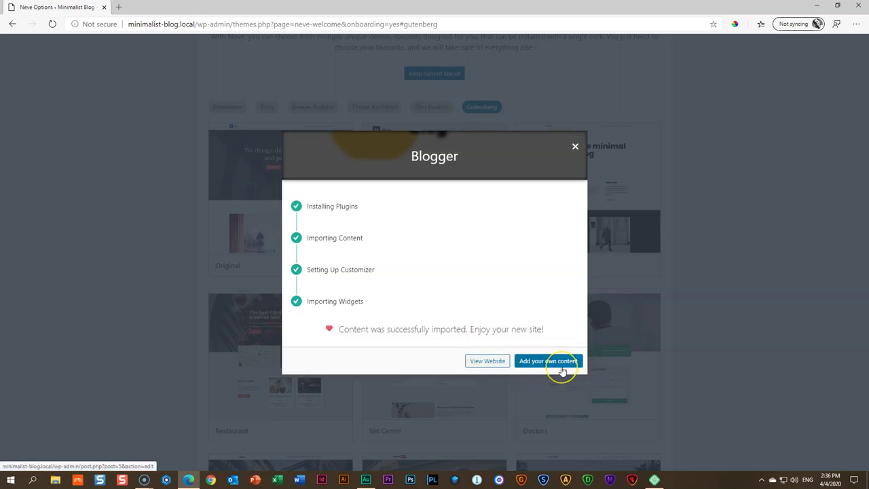
View the website, scroll through the imported Blogger design, and head back to the Dashboard
click(485, 360)
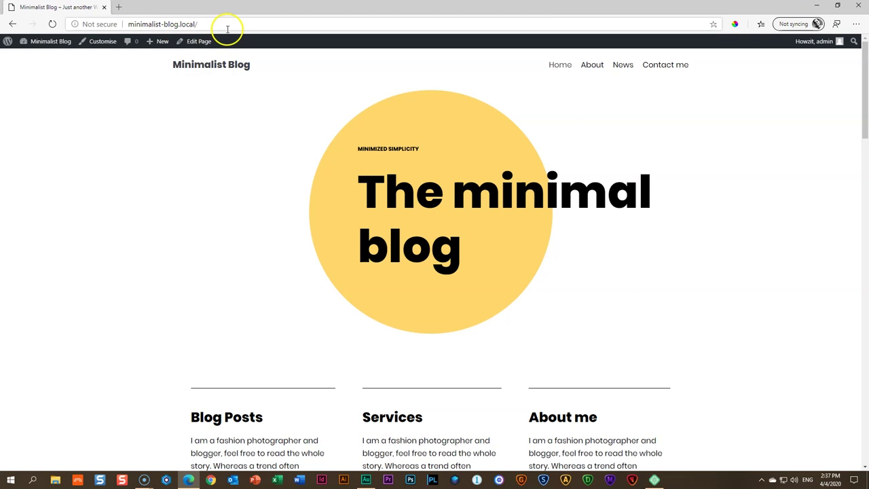
scroll(274, 181, down, 6)
scroll(275, 181, down, 10)
scroll(276, 183, up, 6)
scroll(276, 181, up, 8)
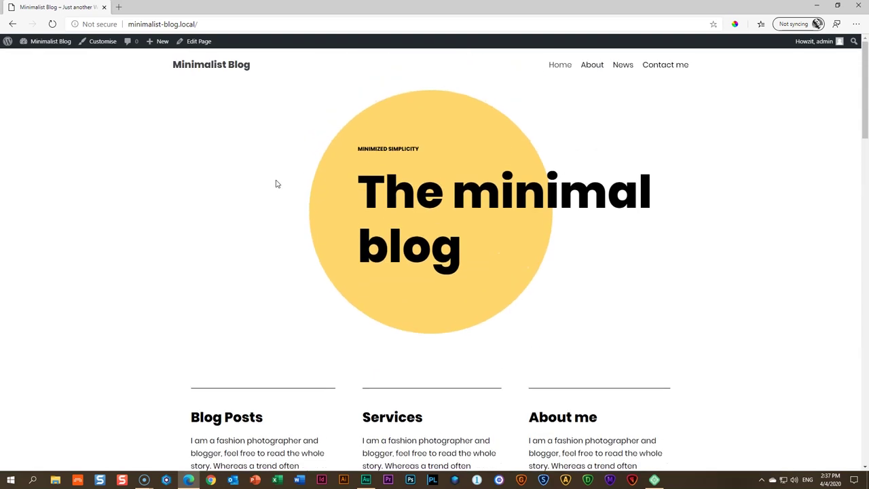
mouse_move(39, 48)
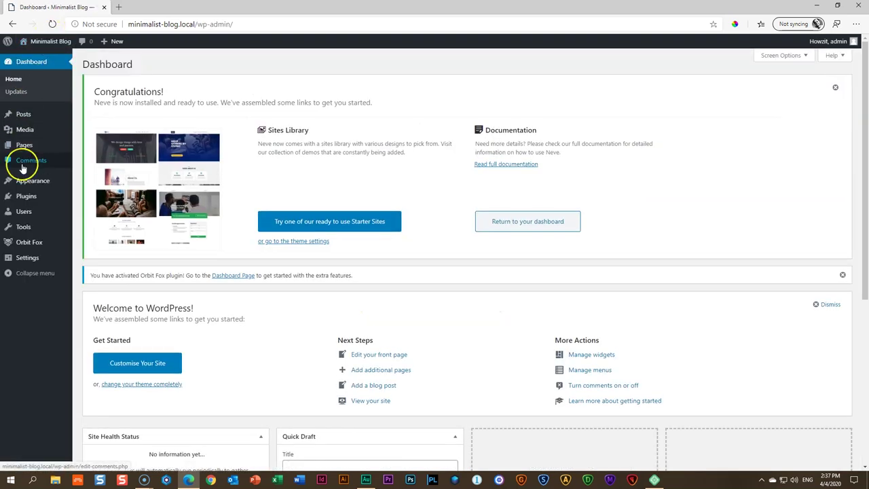
Visit Appearance > Themes, then show the Plugins list with Otter and Orbit Fox Companion
mouse_move(23, 180)
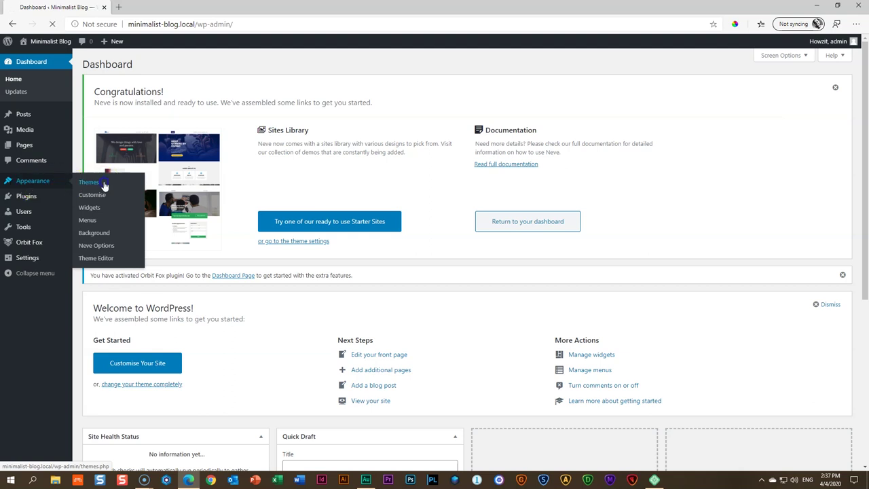
click(90, 181)
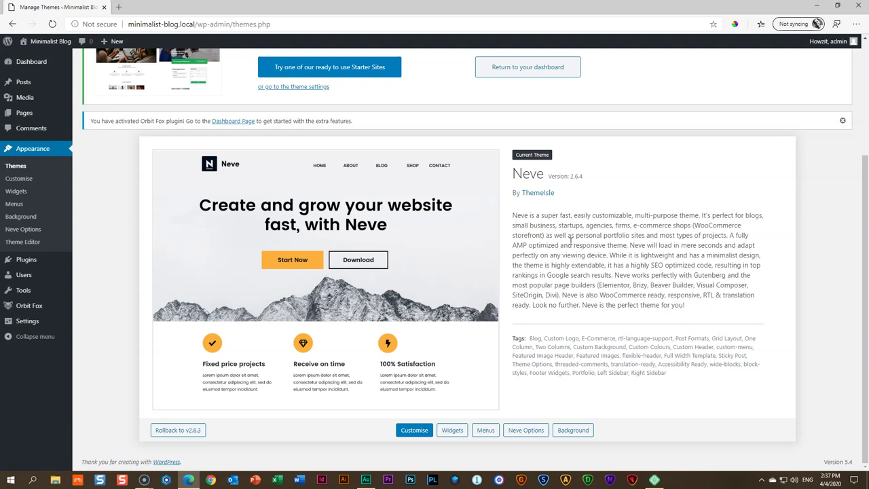
click(27, 261)
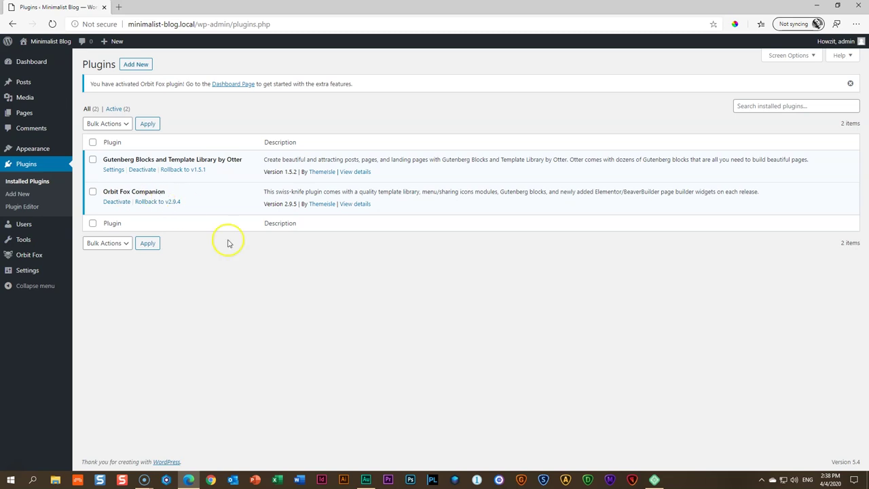
Go to Settings > Otter and skip the Welcome to Otter wizard
mouse_move(41, 256)
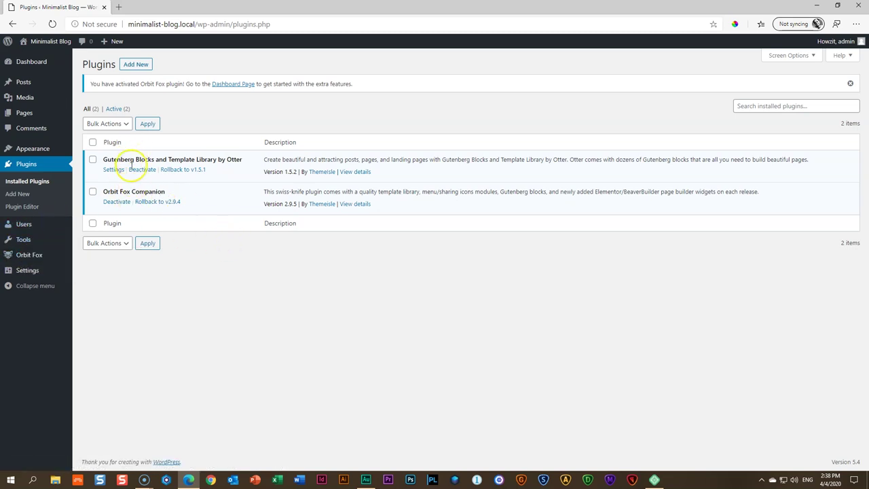
mouse_move(22, 240)
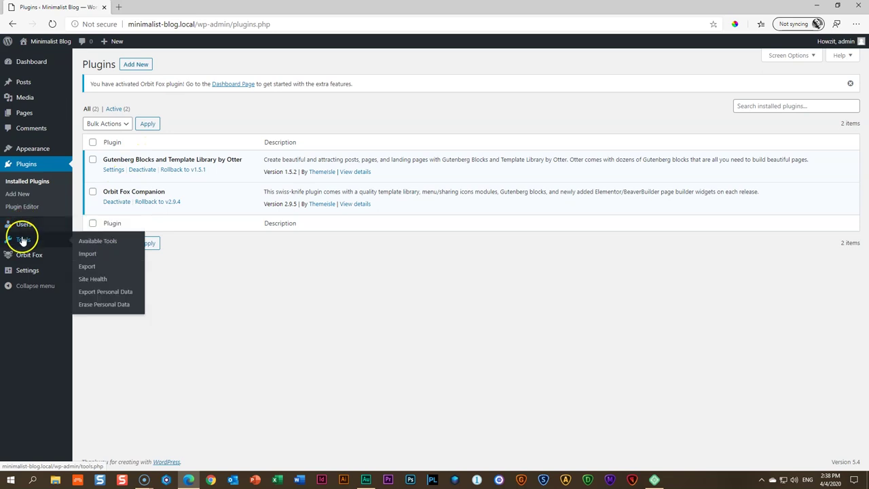
mouse_move(39, 147)
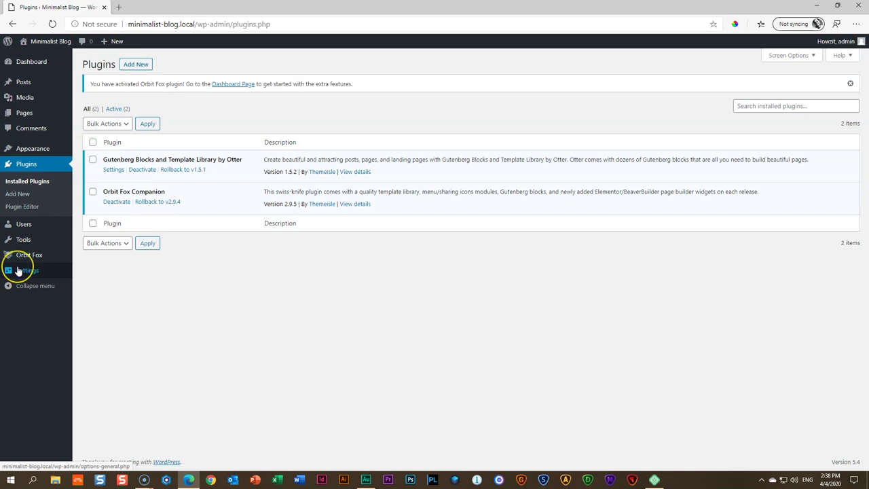
mouse_move(18, 270)
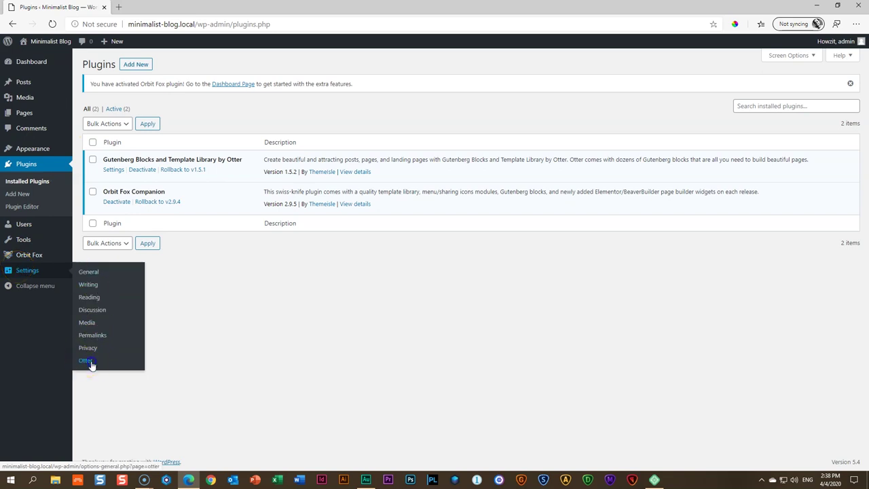
click(89, 361)
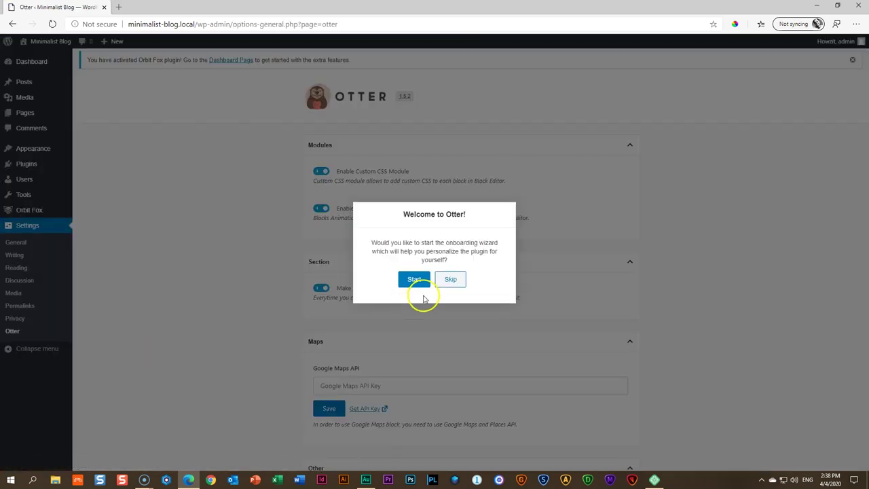
click(450, 281)
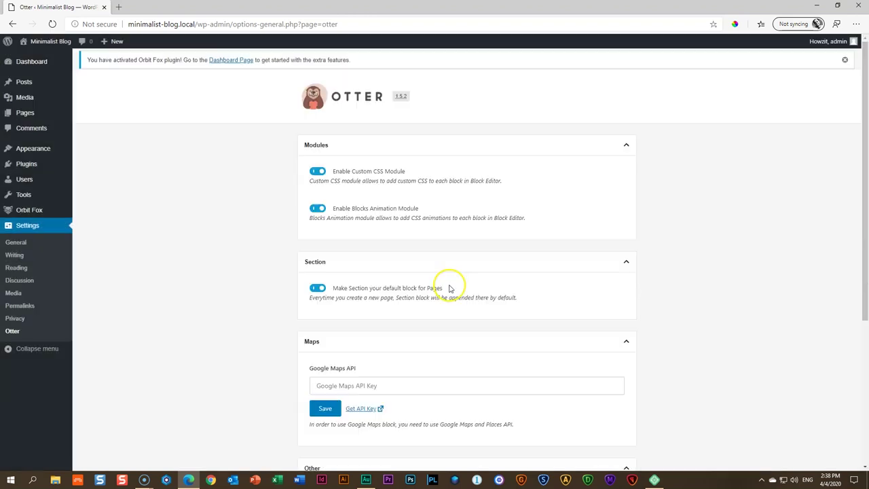
scroll(322, 380, down, 5)
scroll(323, 384, up, 5)
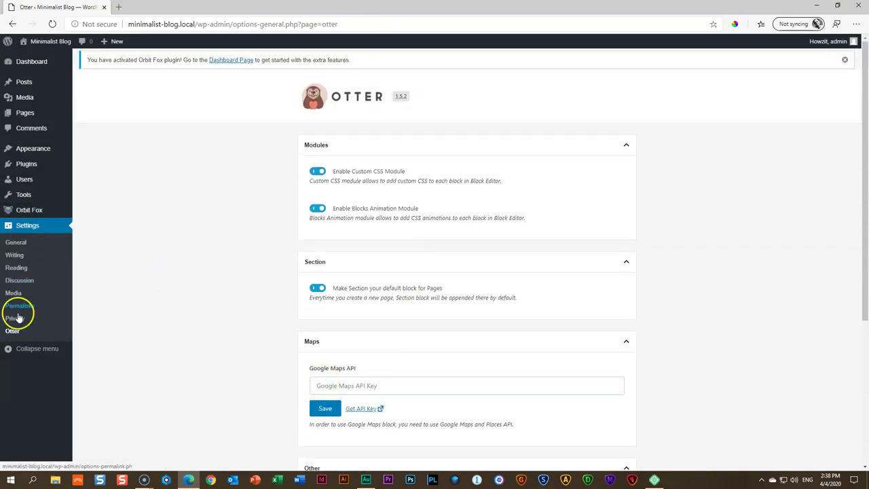
mouse_move(34, 214)
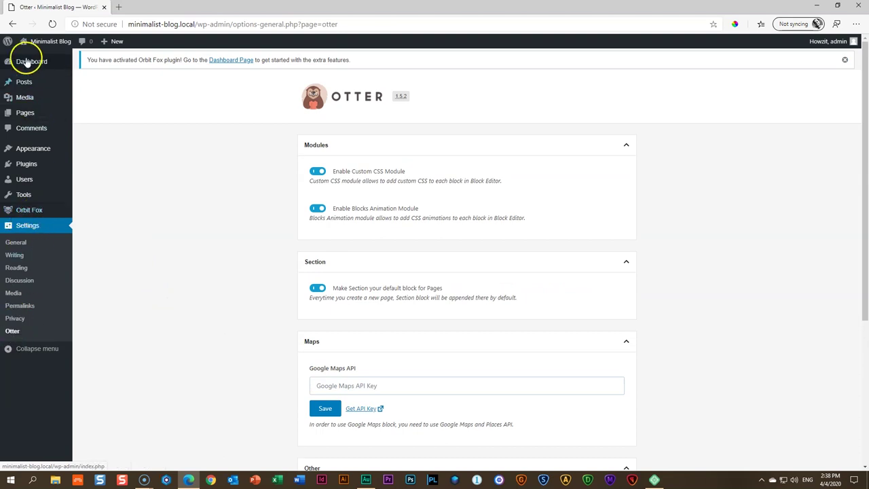
Open the front page in a new tab, then view the main menu under Appearance > Menus
click(44, 45)
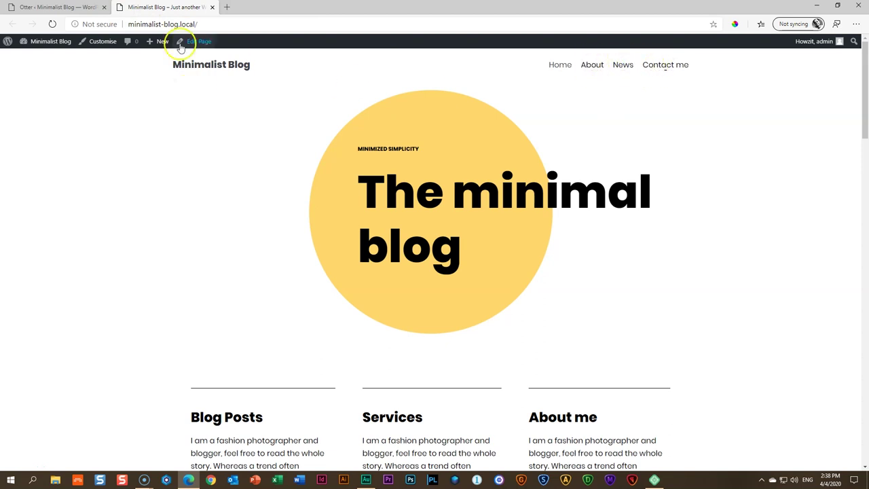
click(65, 7)
mouse_move(23, 147)
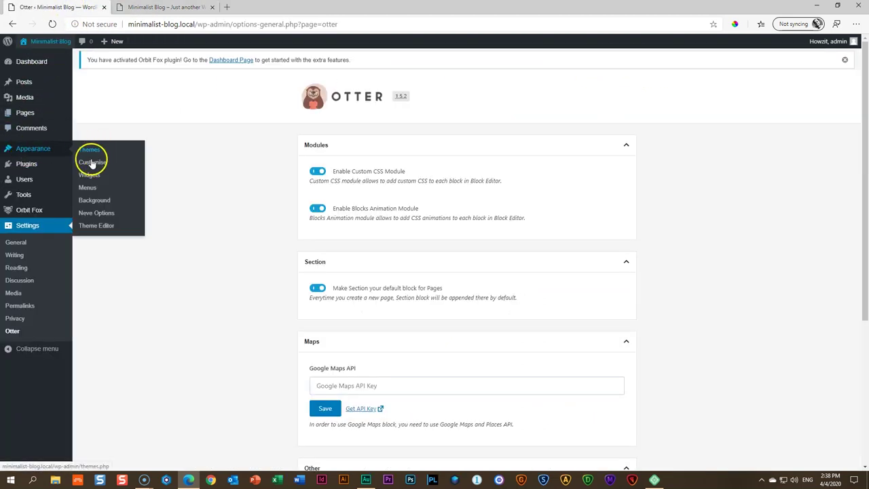
click(87, 190)
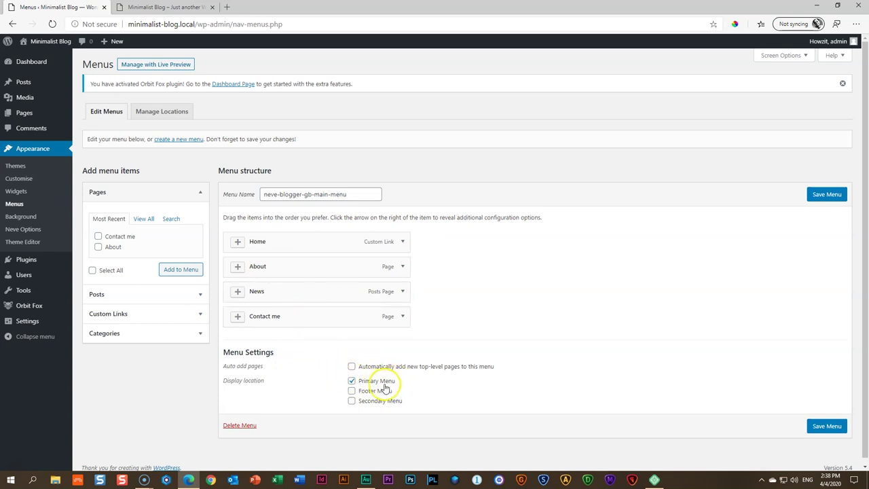
click(167, 6)
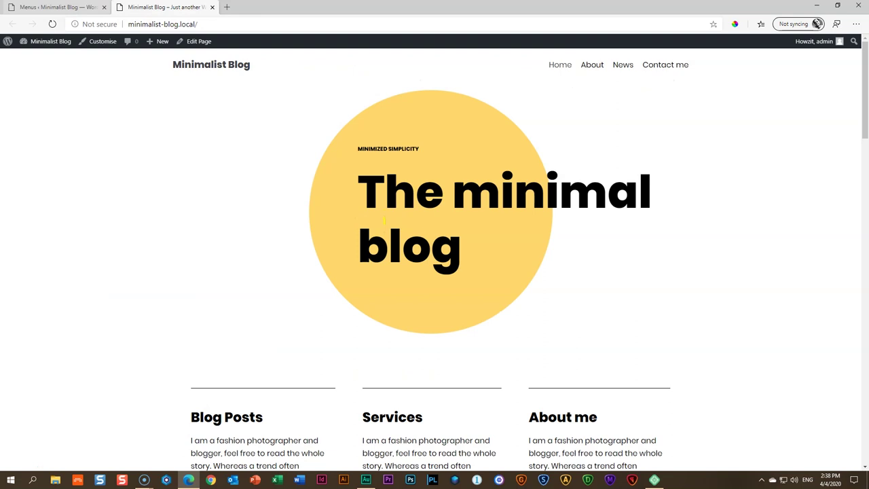
click(58, 7)
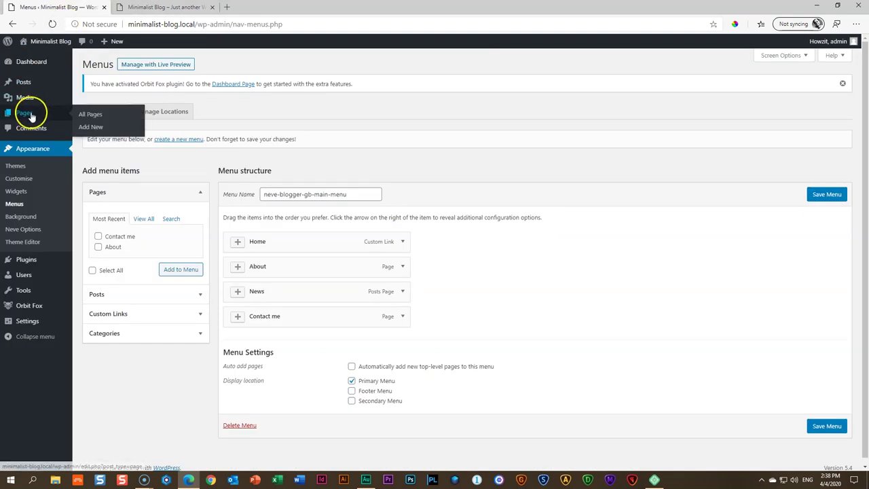
Open the Pages list, then check the live News page in the site tab
click(30, 114)
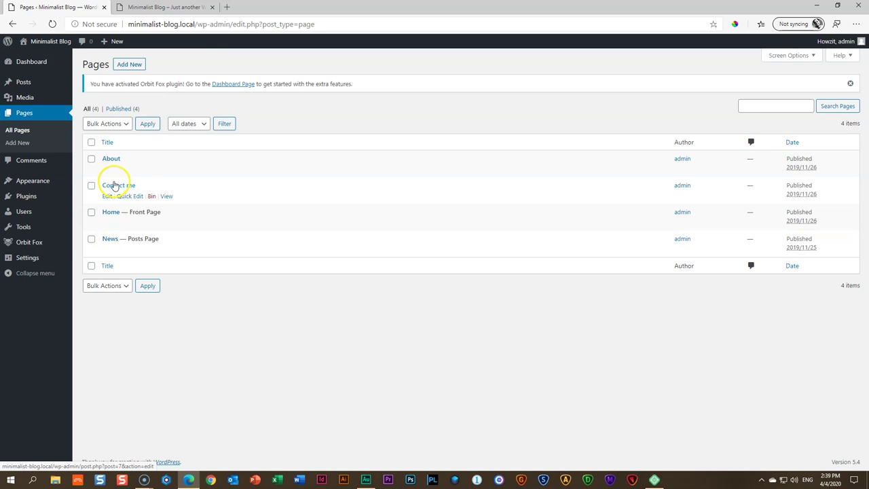
key(ctrl+Tab)
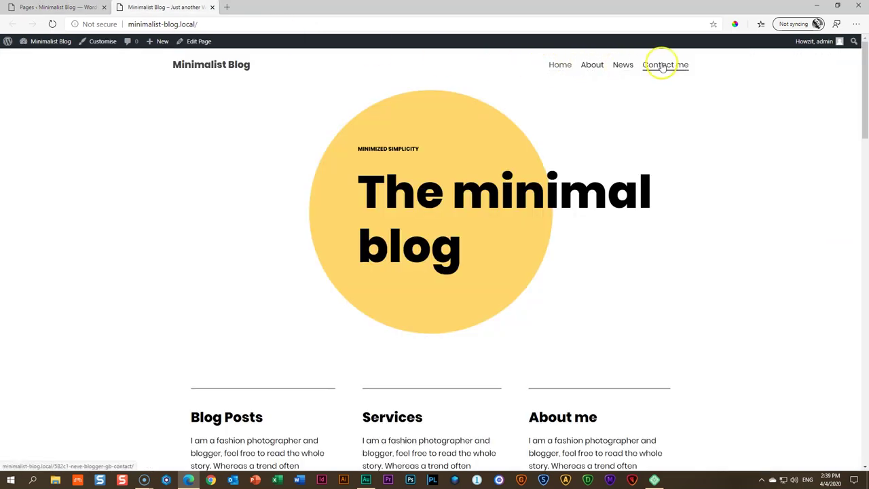
click(622, 65)
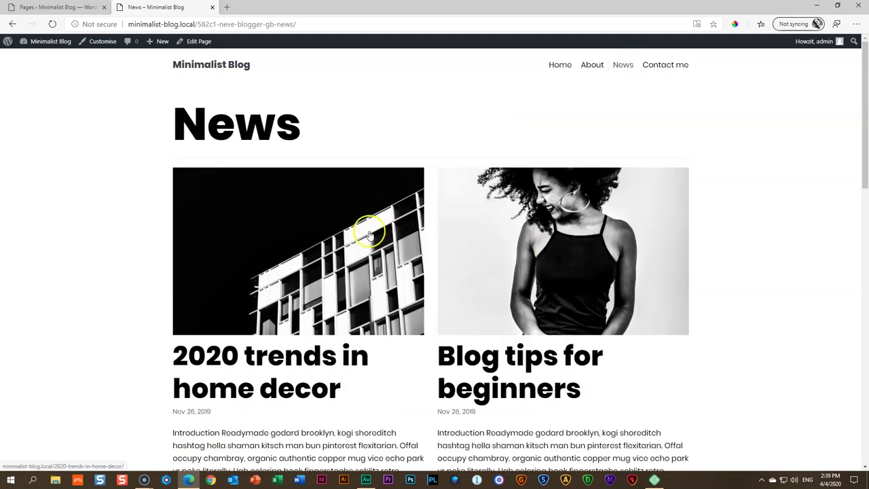
scroll(367, 230, down, 10)
scroll(344, 208, down, 3)
scroll(564, 227, up, 12)
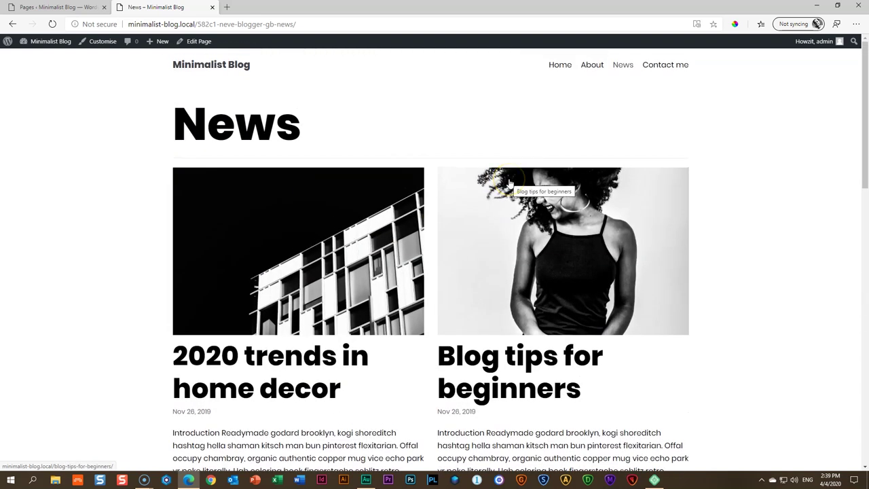
Compare the Posts list with the live News page, then return to the Pages list
click(54, 6)
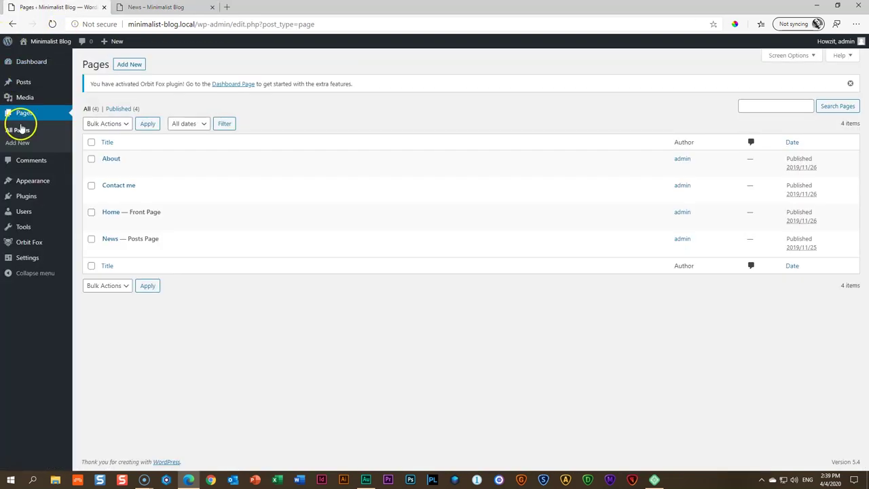
click(23, 83)
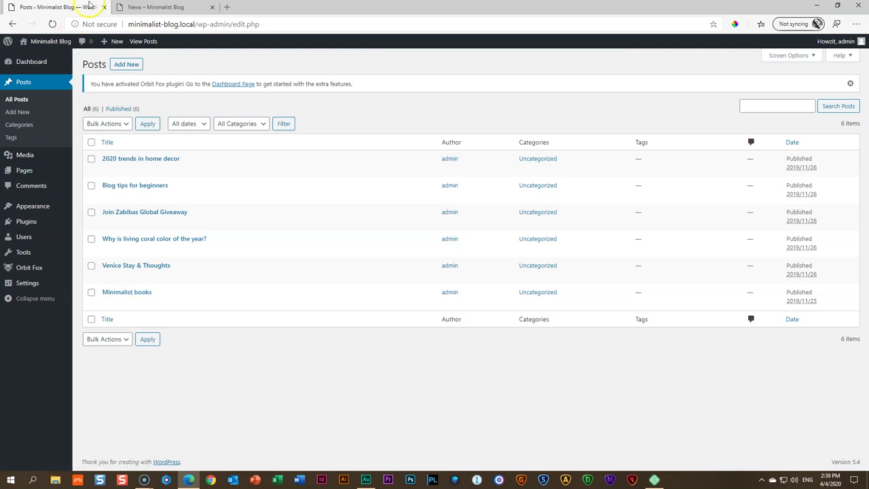
click(148, 7)
click(618, 65)
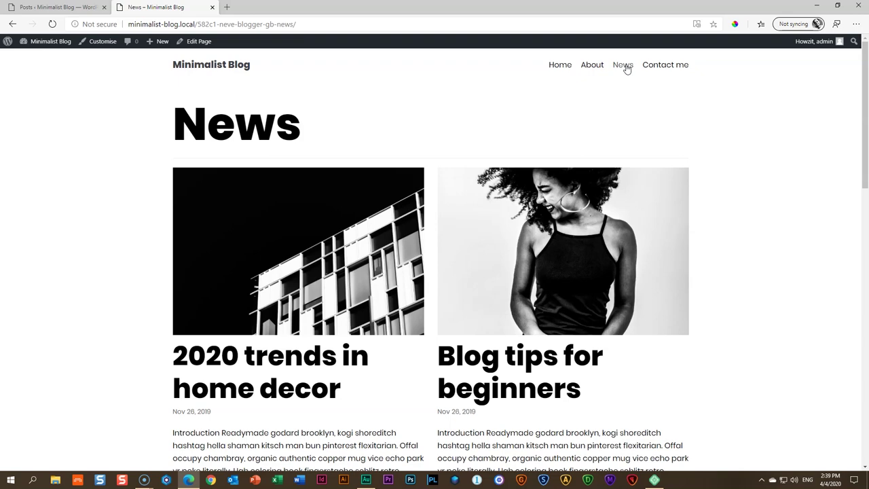
scroll(620, 250, down, 10)
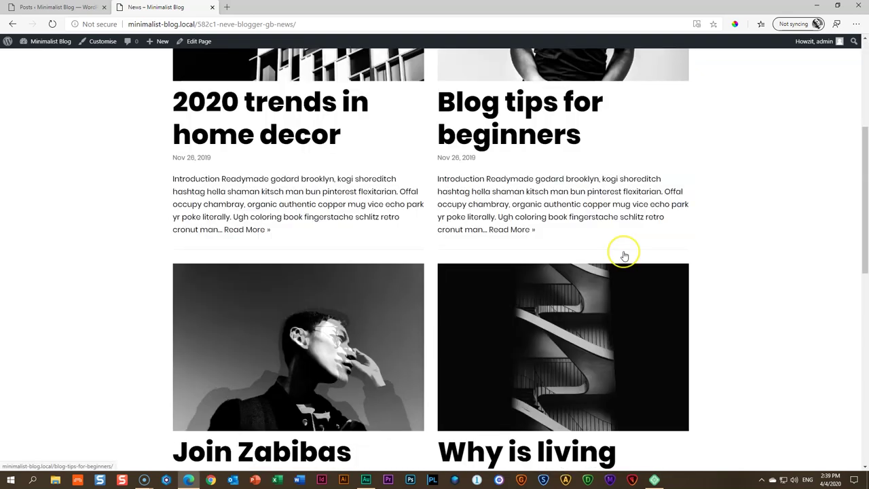
scroll(623, 254, up, 10)
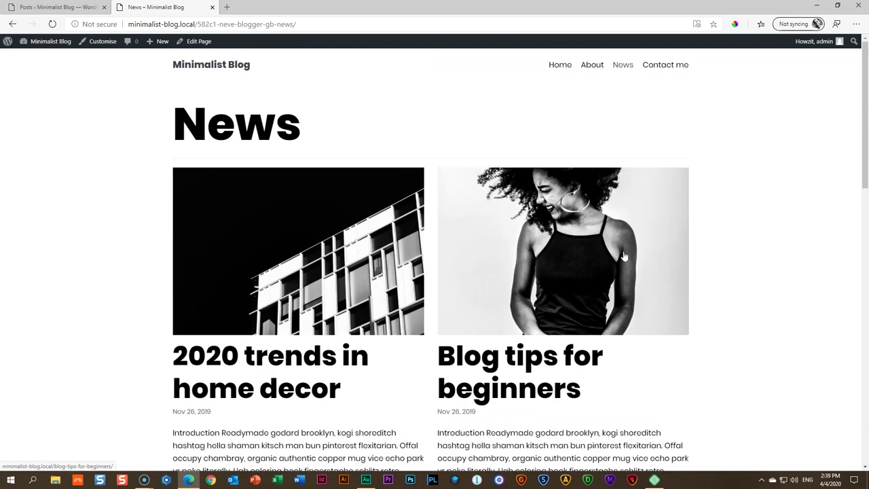
click(82, 8)
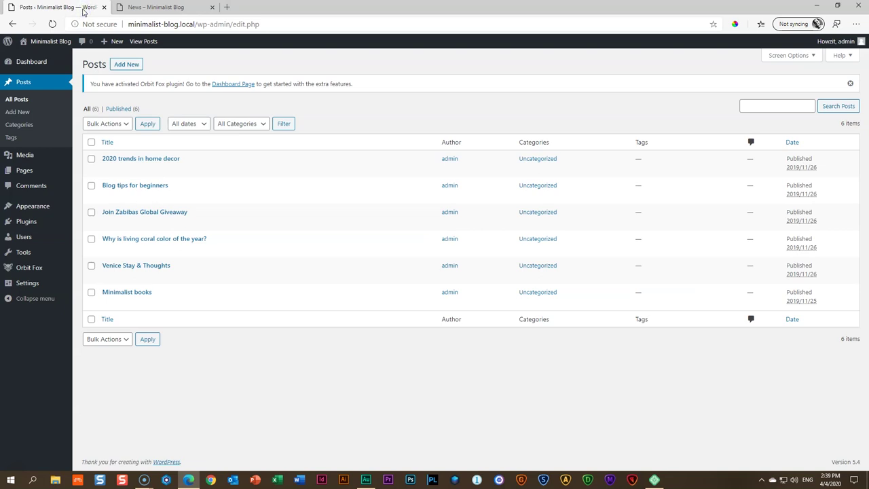
click(27, 169)
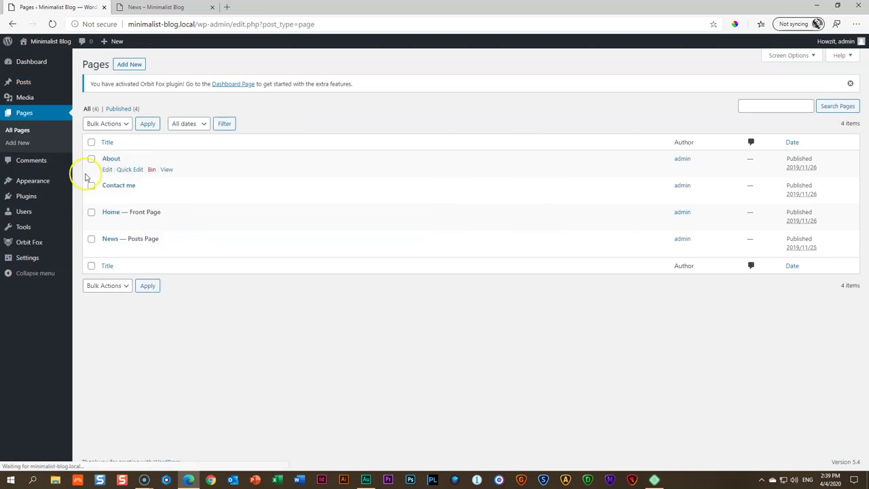
Edit the News page and remove the first paragraph and the bike messenger quote
click(105, 239)
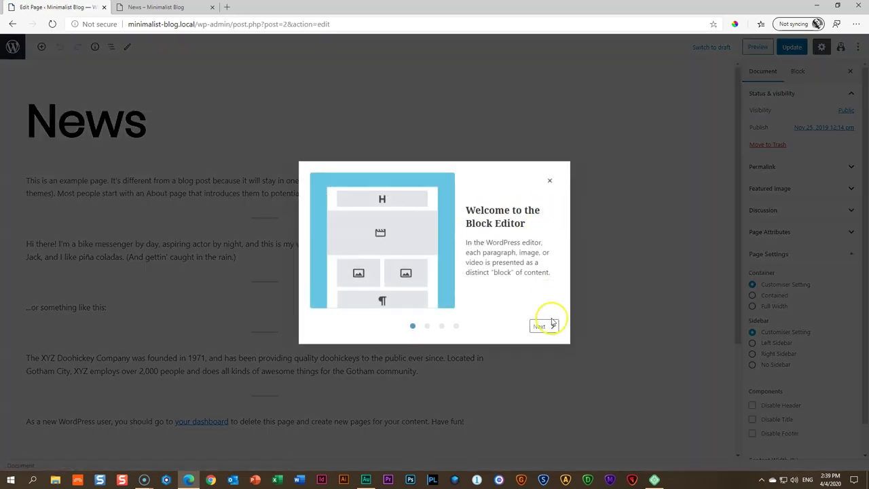
click(550, 181)
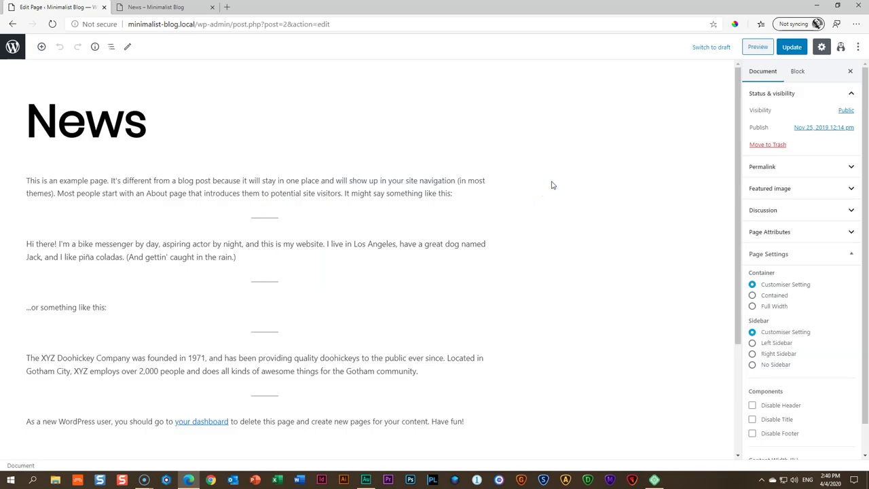
scroll(277, 281, down, 2)
scroll(277, 281, up, 2)
click(257, 189)
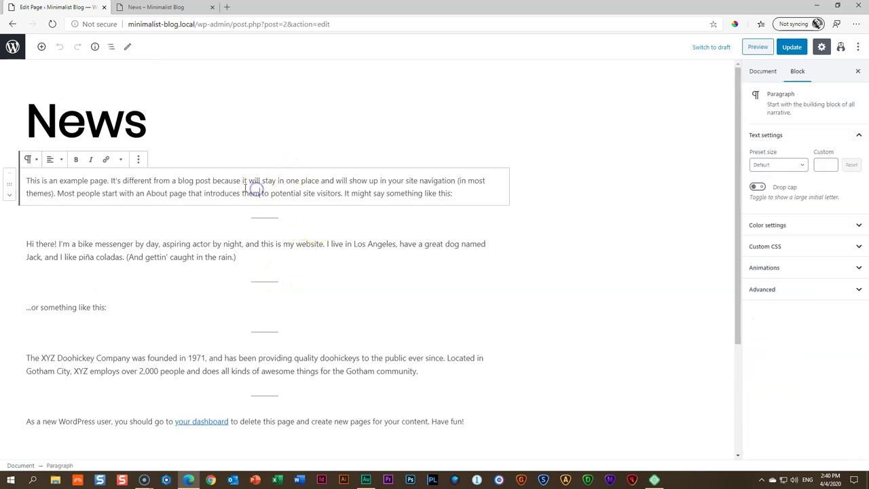
click(138, 162)
click(149, 305)
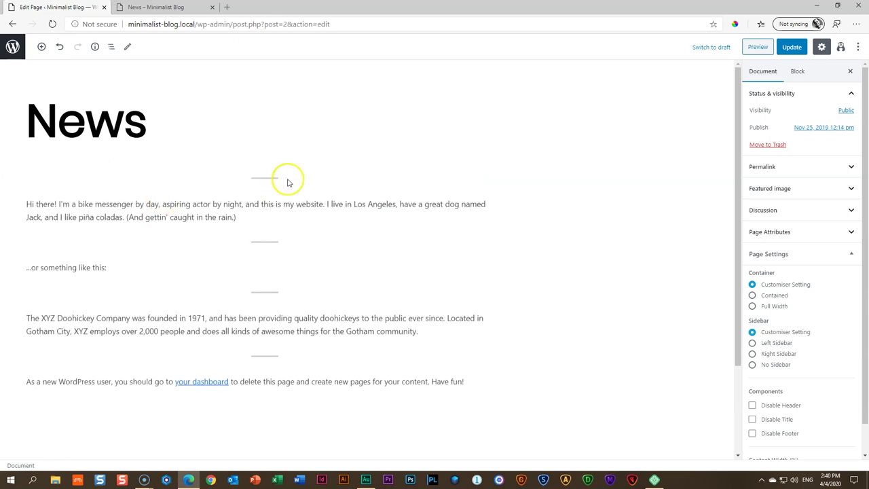
click(197, 205)
click(138, 163)
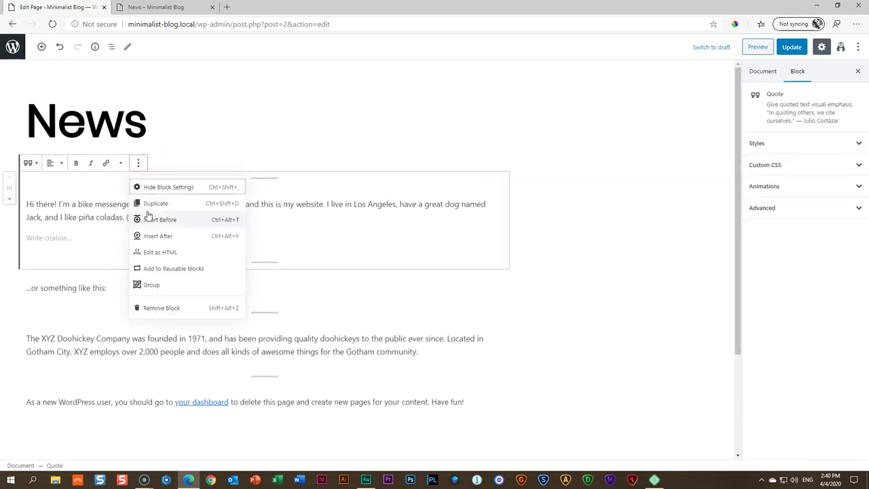
click(152, 309)
Remove the XYZ Doohickey quote and remaining paragraphs, then update the page
click(129, 234)
click(137, 190)
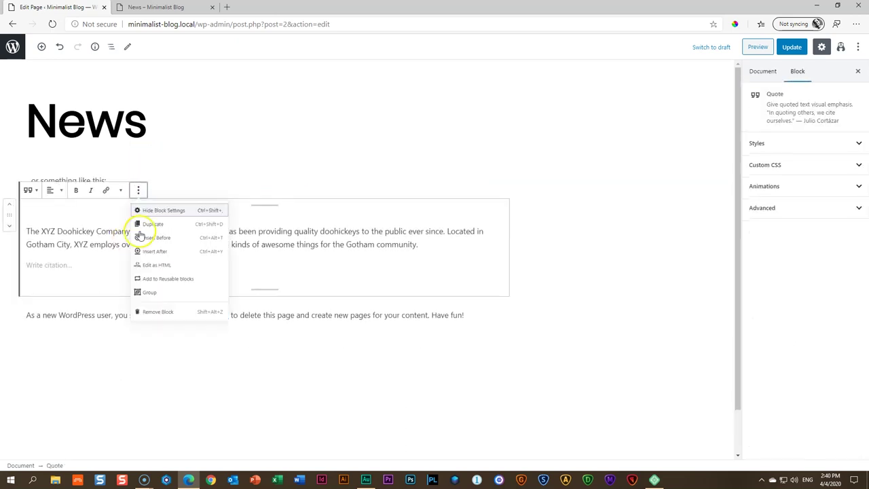
click(146, 312)
click(130, 206)
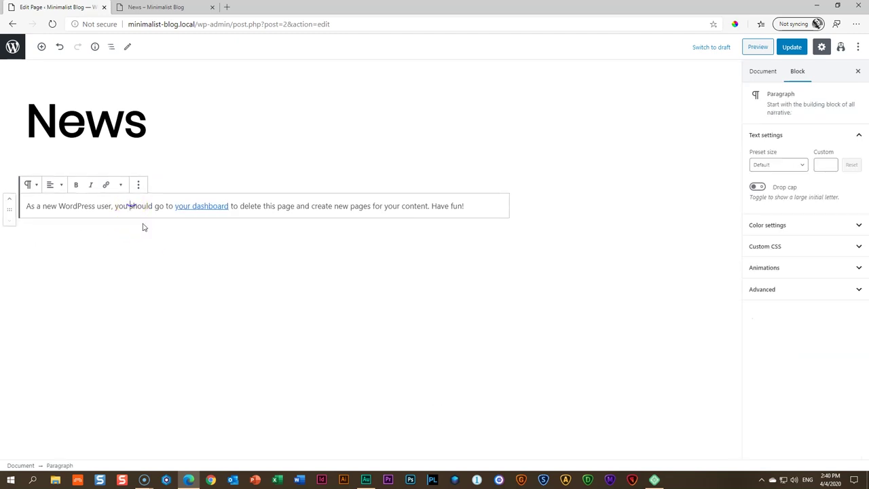
click(138, 185)
click(158, 328)
click(129, 177)
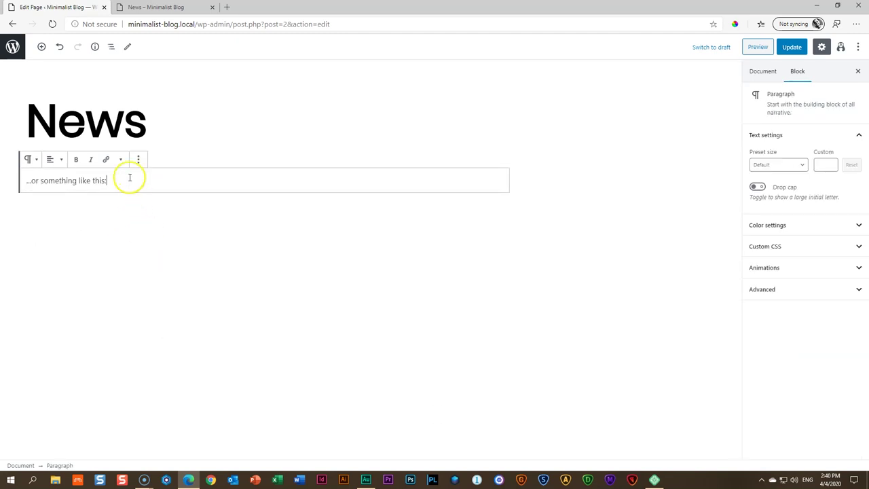
click(137, 159)
click(167, 307)
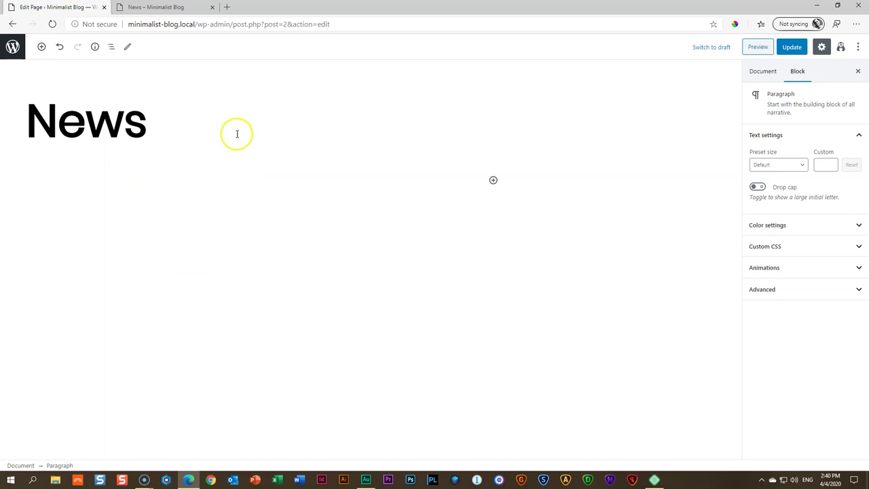
click(792, 47)
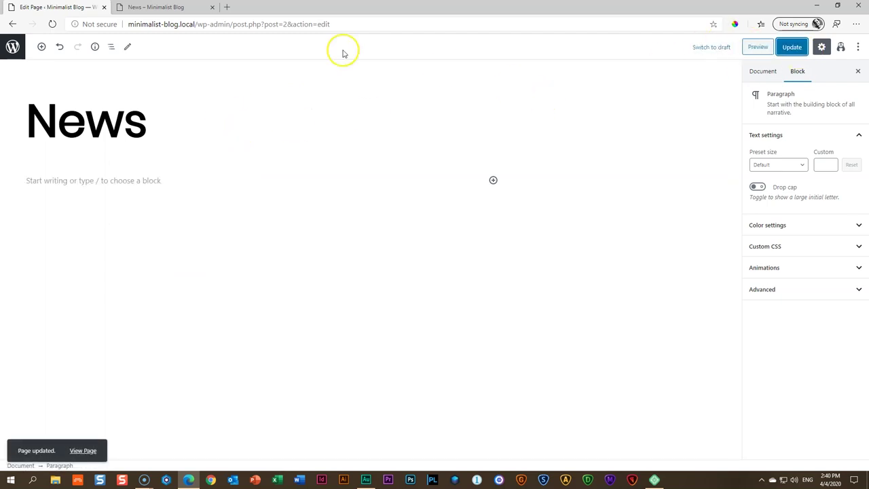
click(12, 46)
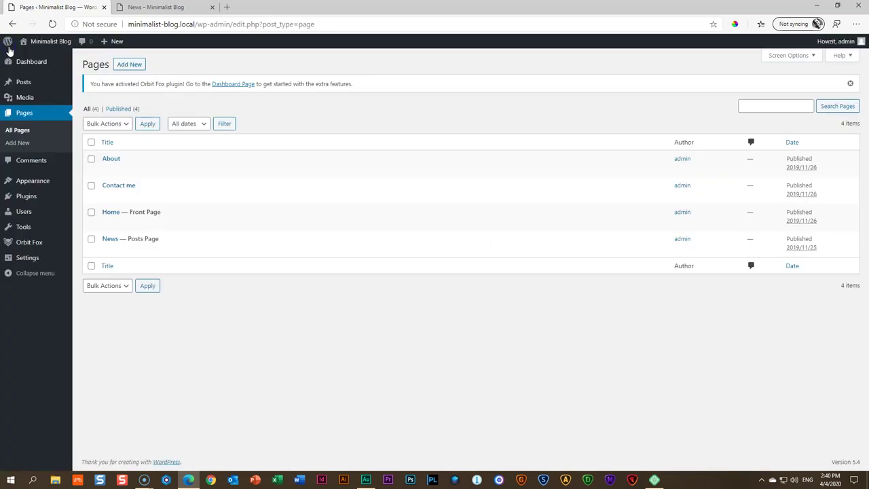
click(146, 6)
click(51, 26)
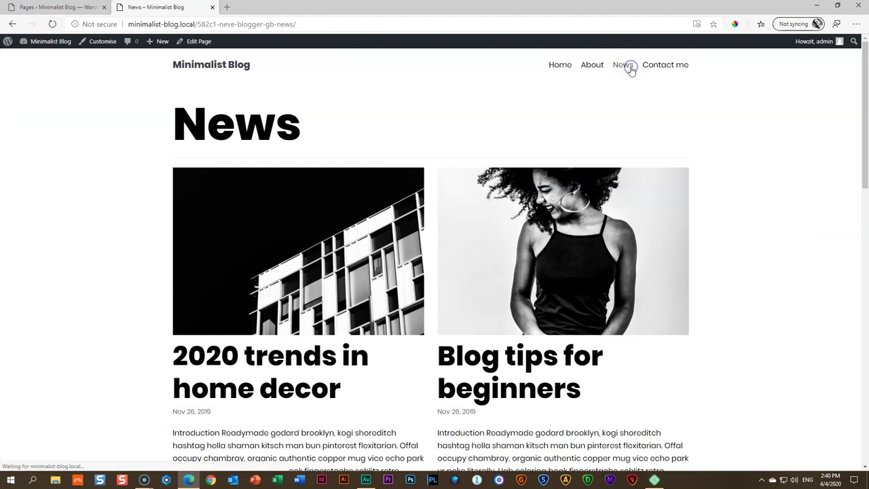
scroll(604, 261, down, 10)
scroll(618, 275, down, 5)
scroll(622, 265, up, 15)
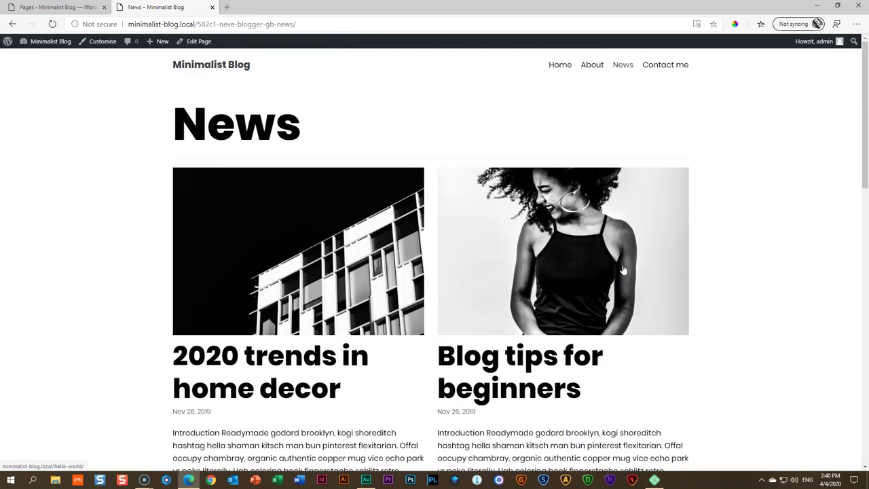
click(80, 10)
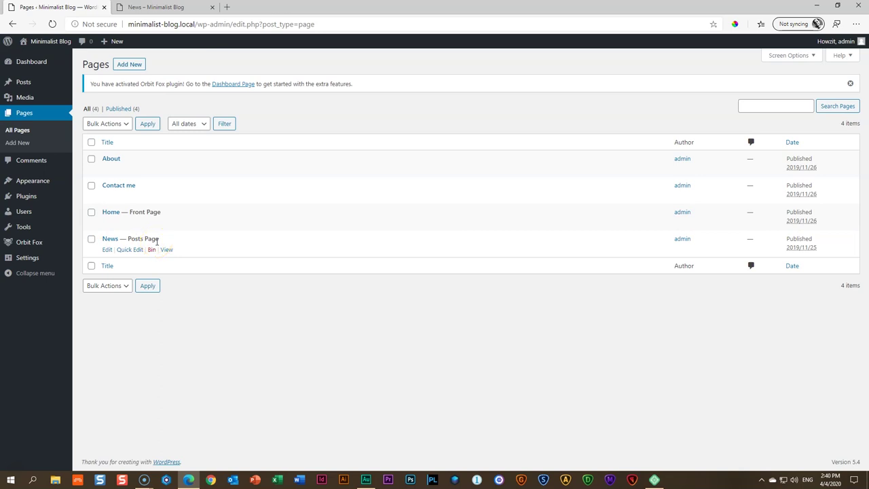
click(162, 7)
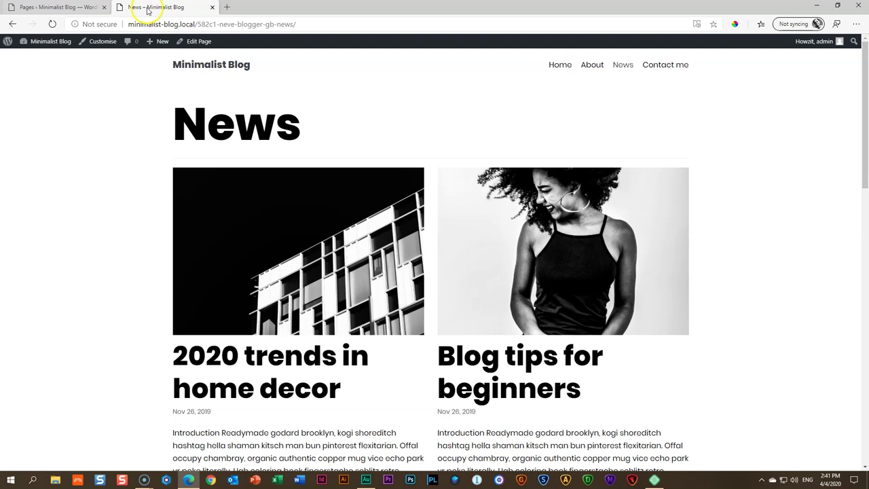
click(62, 7)
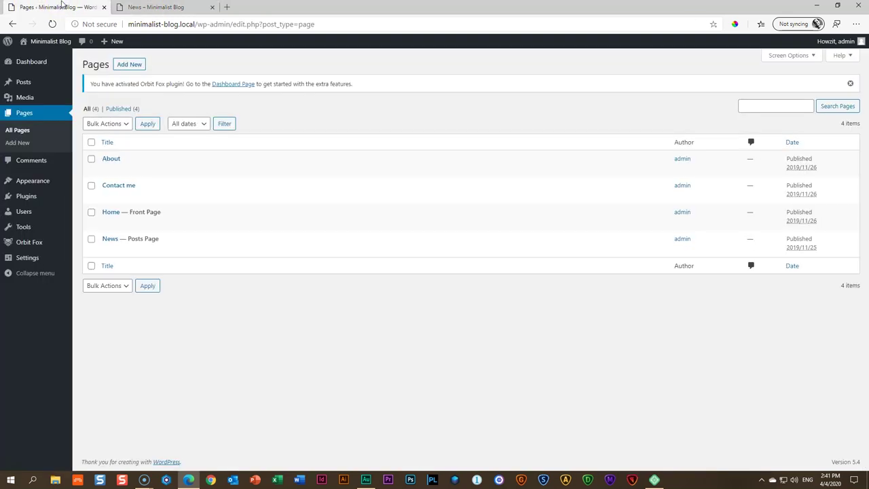
click(156, 7)
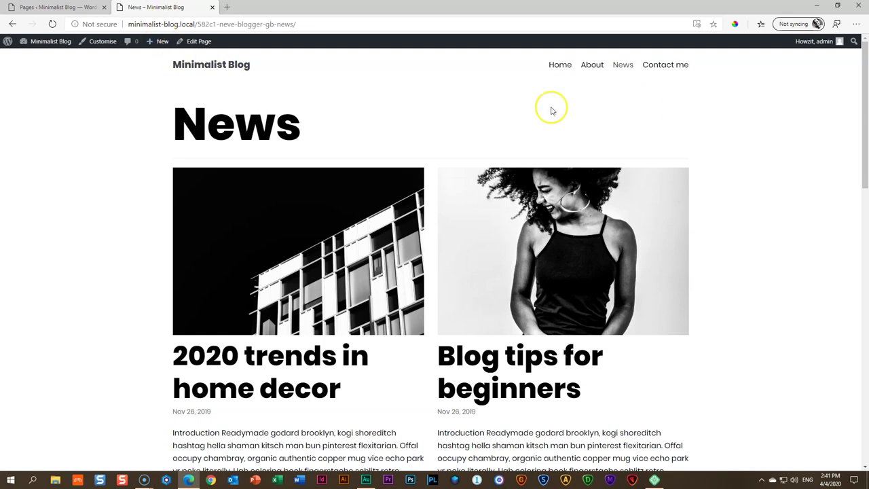
Open the Contact me page and select its raw wpforms shortcode text
click(671, 65)
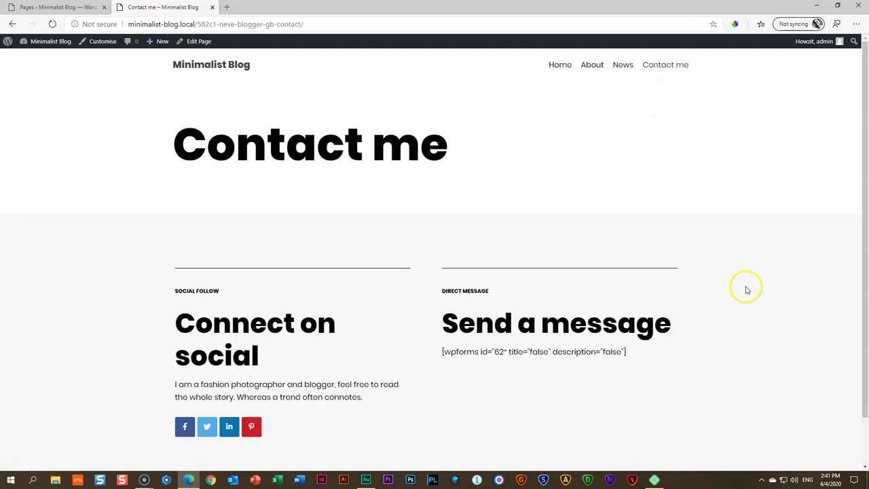
scroll(767, 280, down, 2)
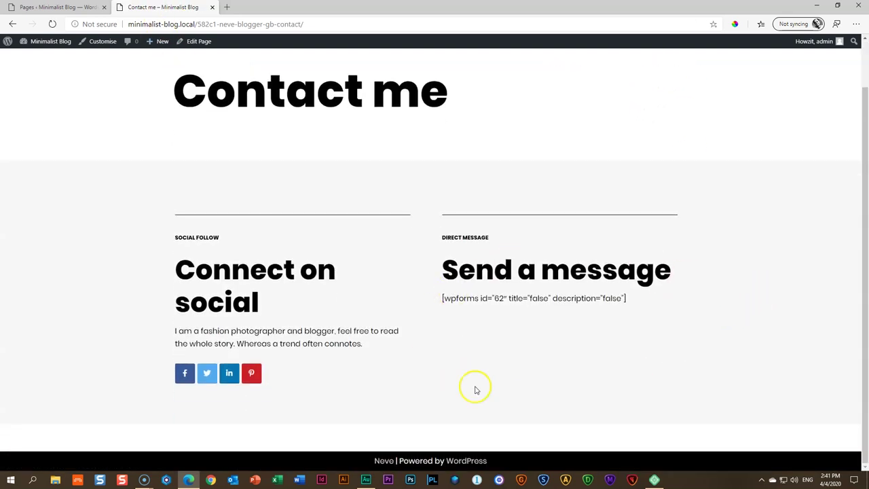
double_click(634, 299)
drag(635, 299, 436, 297)
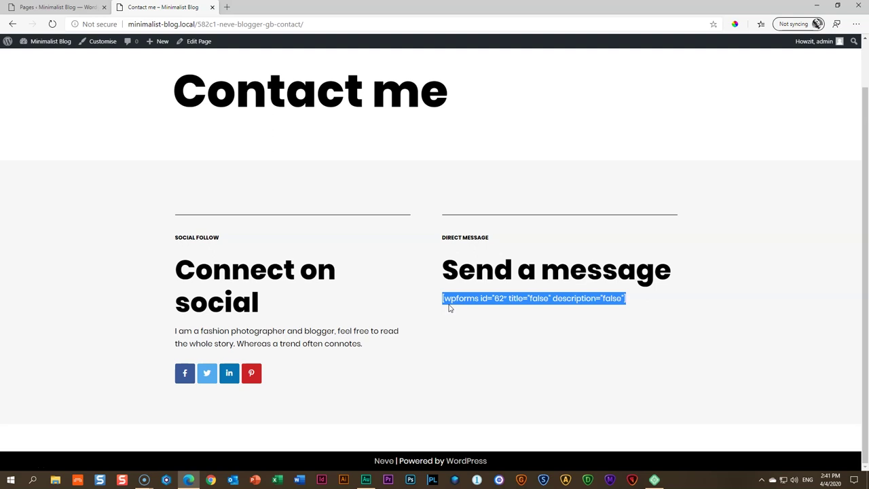
scroll(405, 203, up, 1)
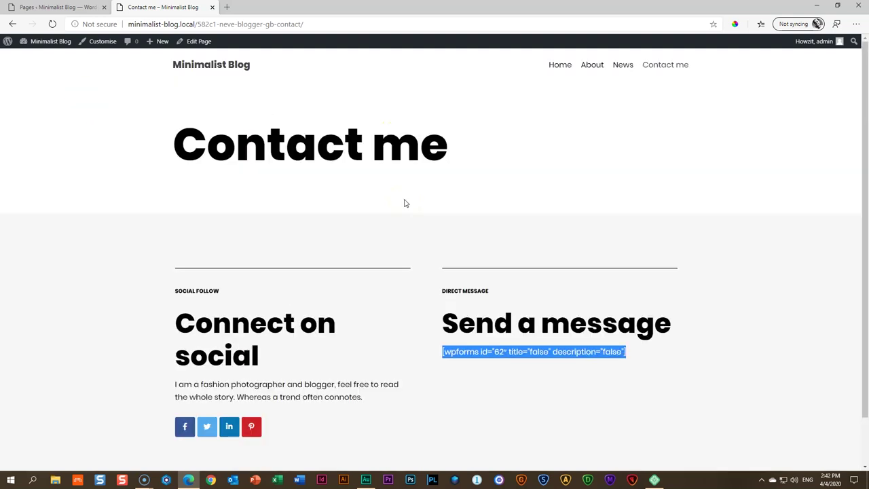
Go to the Home page, scroll down to the gallery and back to the top
click(558, 66)
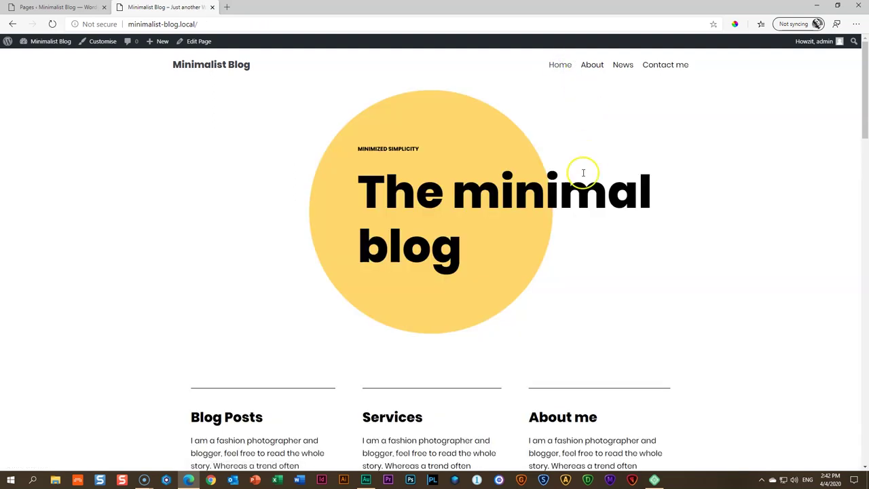
scroll(583, 173, down, 9)
scroll(584, 180, down, 10)
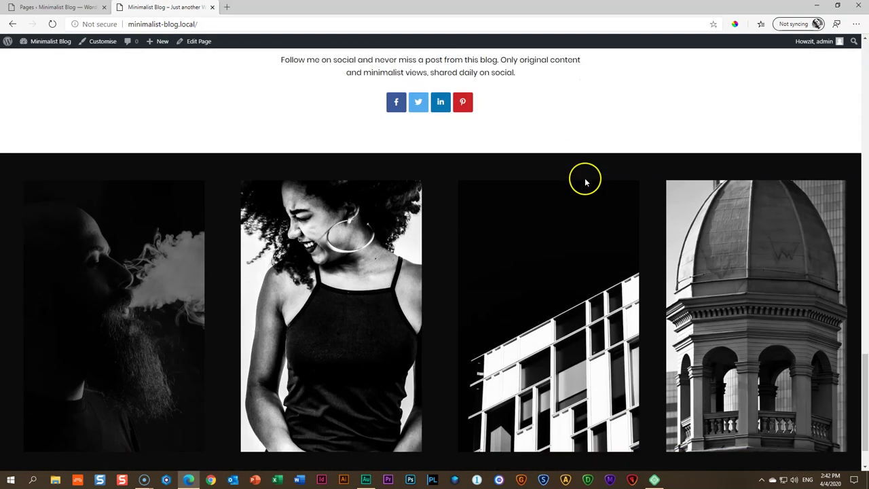
scroll(585, 182, up, 10)
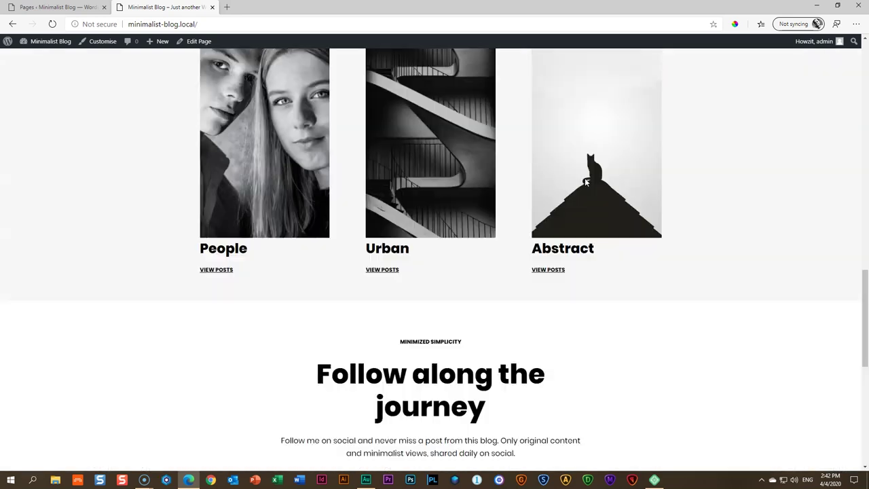
scroll(585, 178, up, 8)
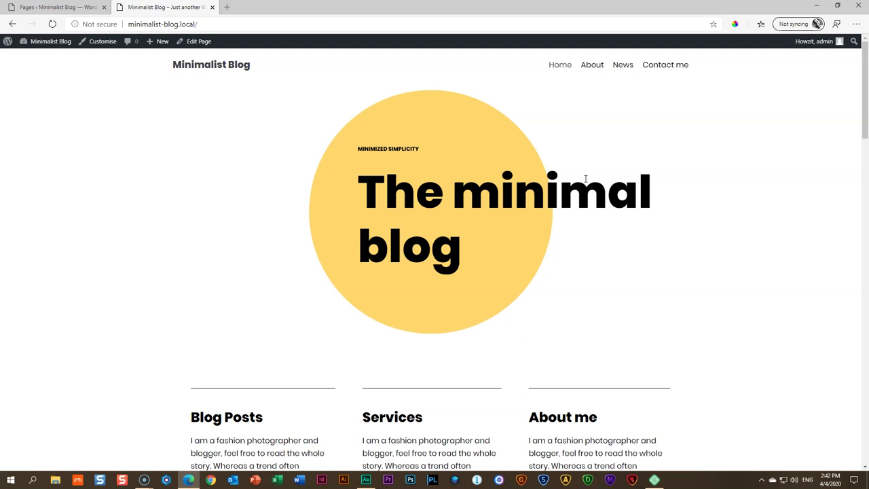
Open the Home page in the editor, leave without saving, and close the admin Pages tab
click(54, 7)
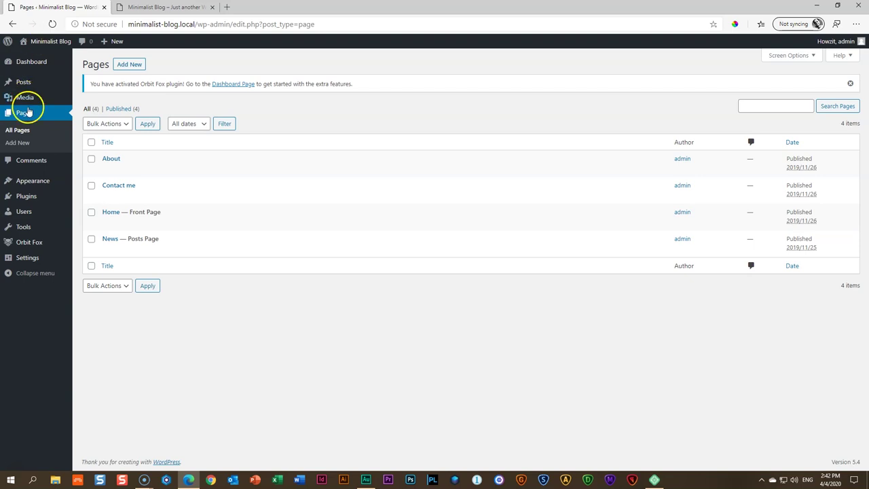
click(111, 213)
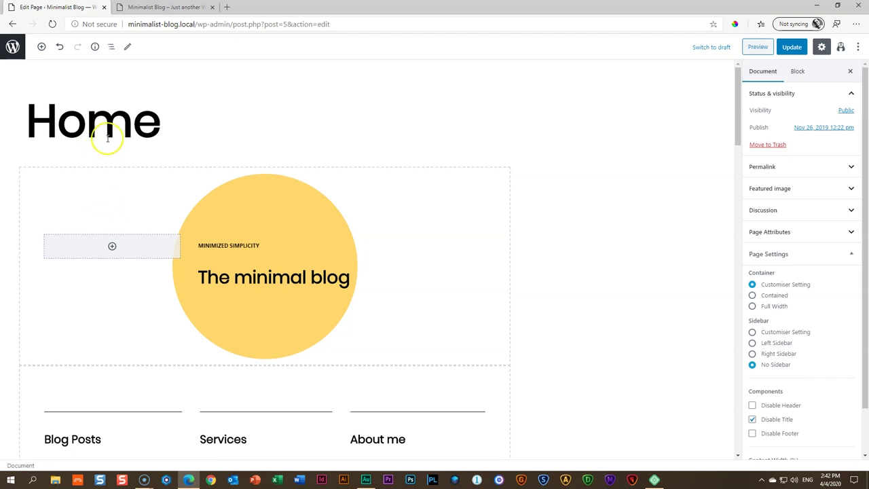
click(12, 47)
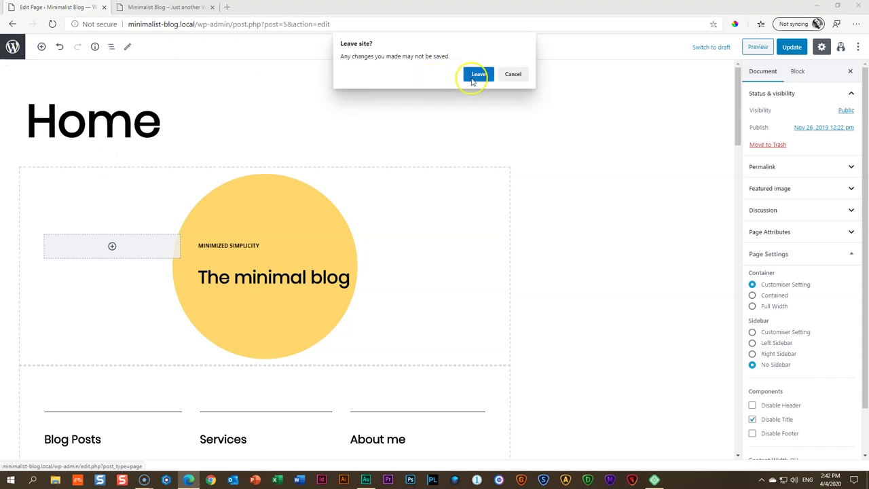
click(475, 74)
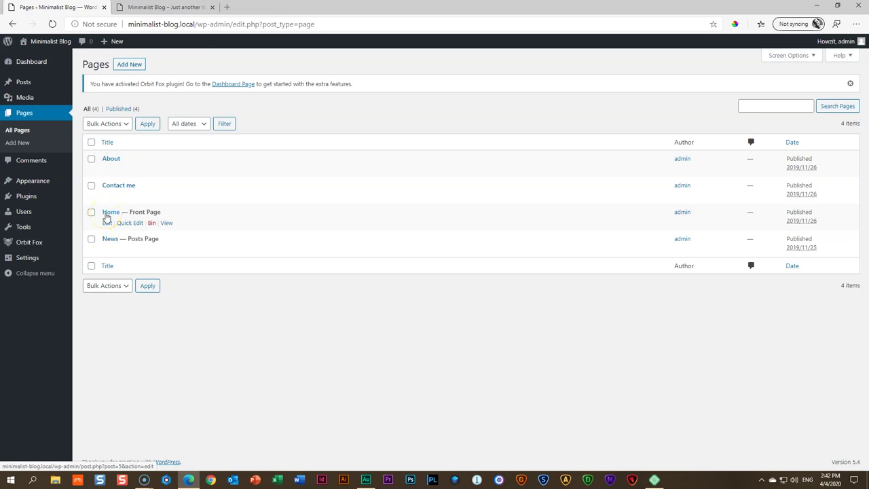
click(103, 7)
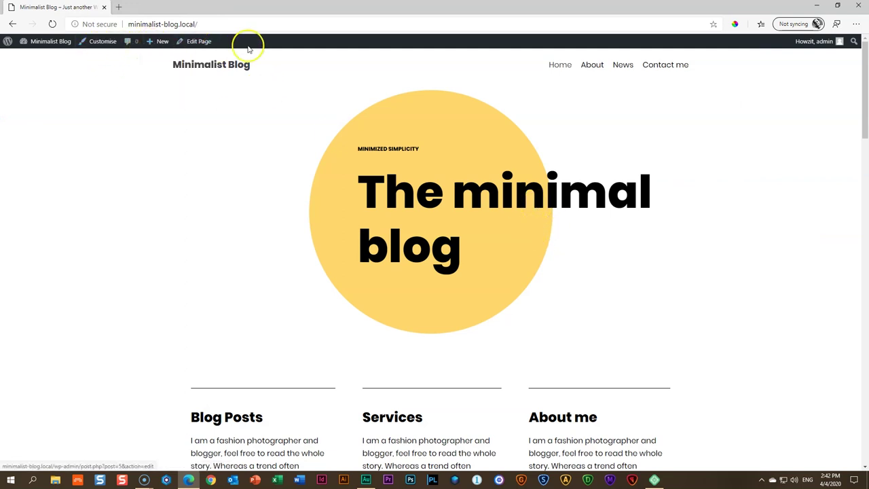
Open the Home page via Edit Page, review the hero and three columns, and save with Ctrl+S
click(198, 42)
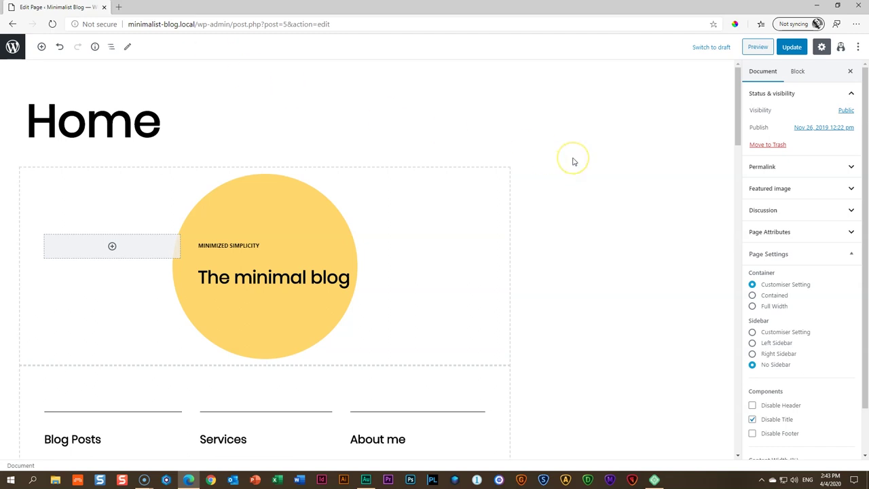
scroll(572, 162, down, 5)
scroll(572, 161, up, 2)
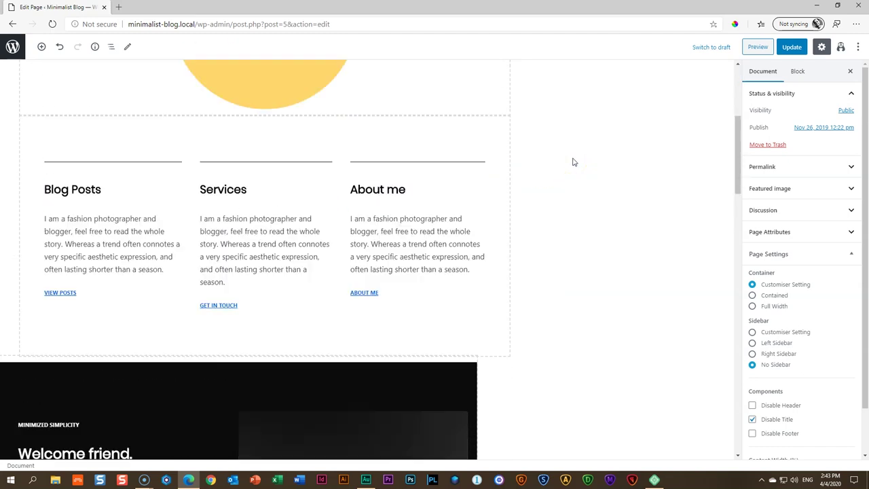
scroll(572, 161, up, 2)
scroll(93, 172, up, 2)
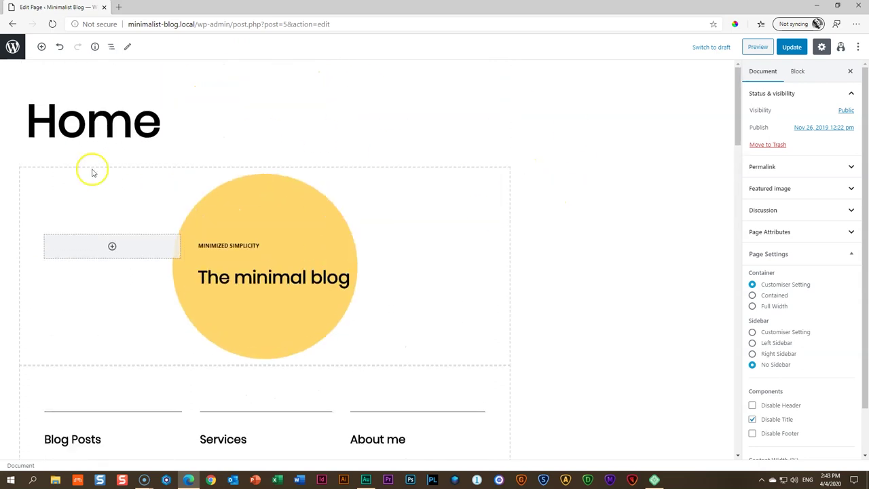
scroll(572, 236, down, 4)
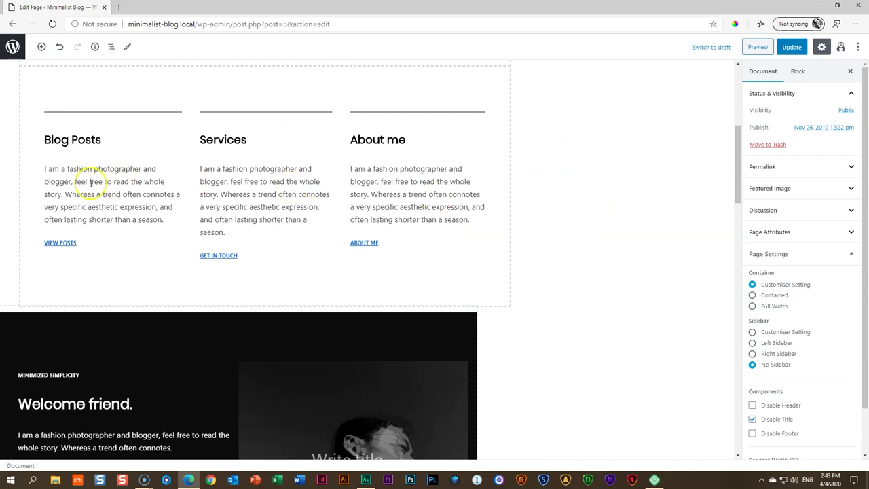
scroll(496, 200, down, 4)
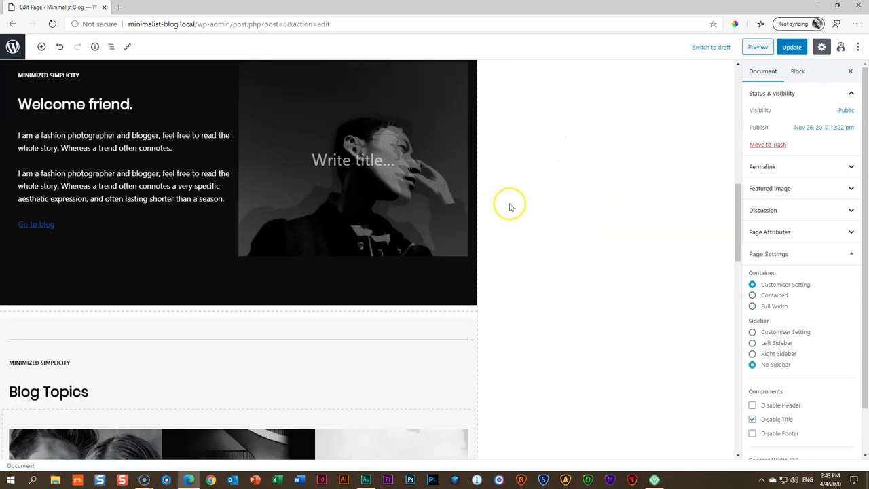
scroll(510, 207, up, 2)
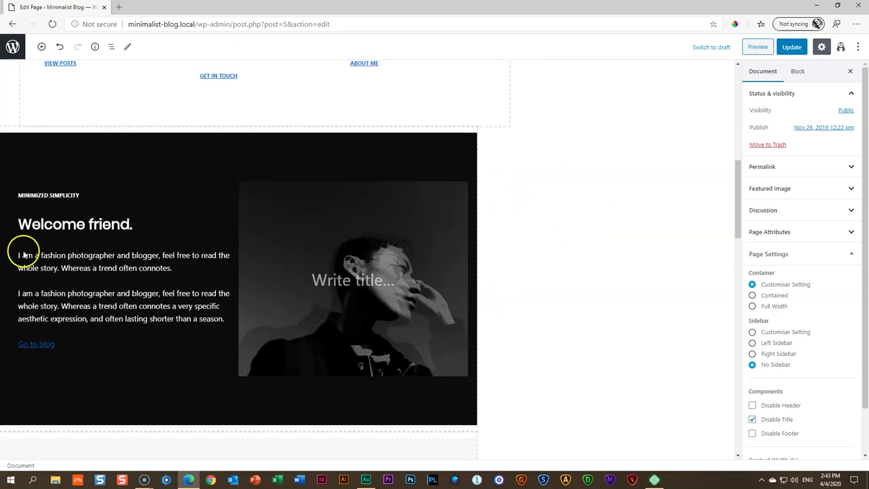
scroll(545, 278, down, 3)
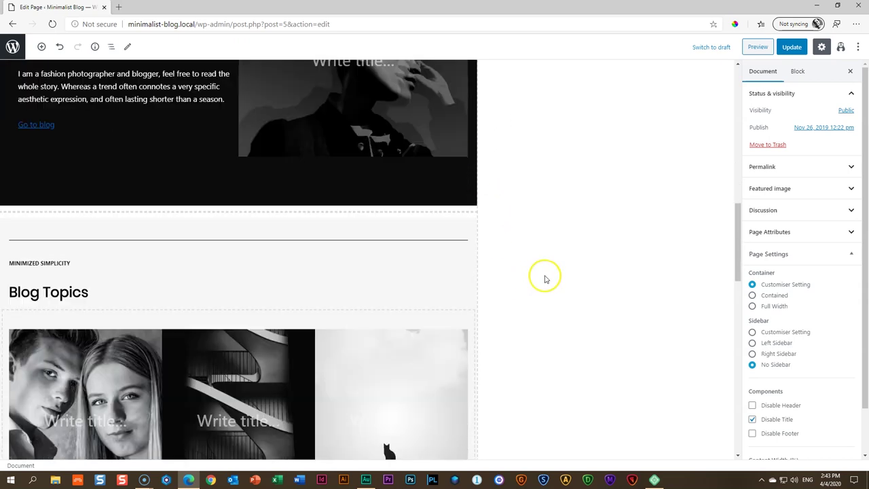
scroll(545, 278, down, 2)
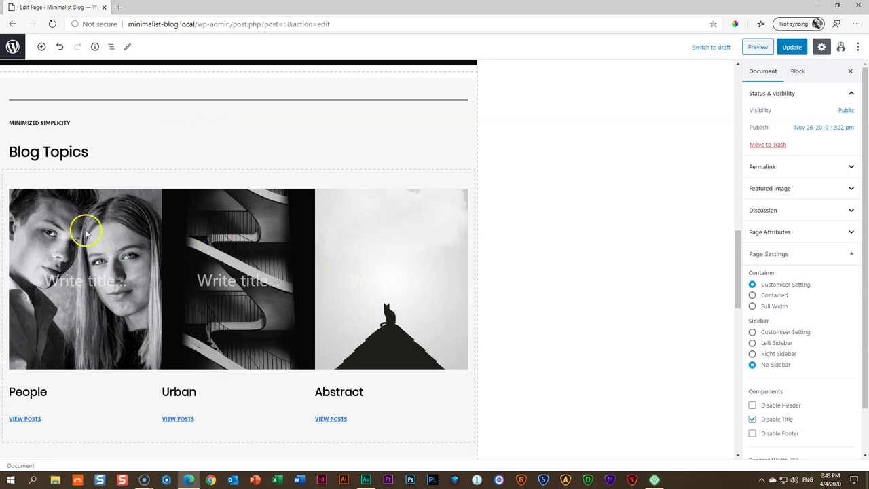
scroll(482, 258, down, 5)
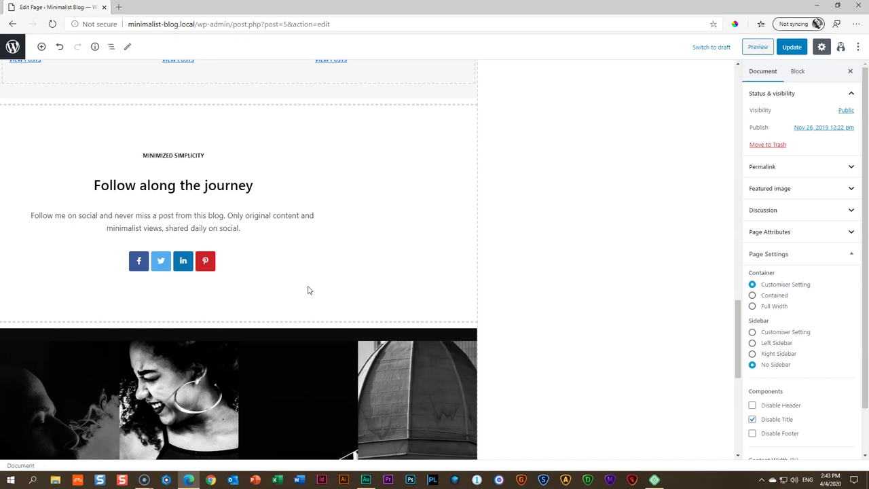
scroll(309, 288, down, 4)
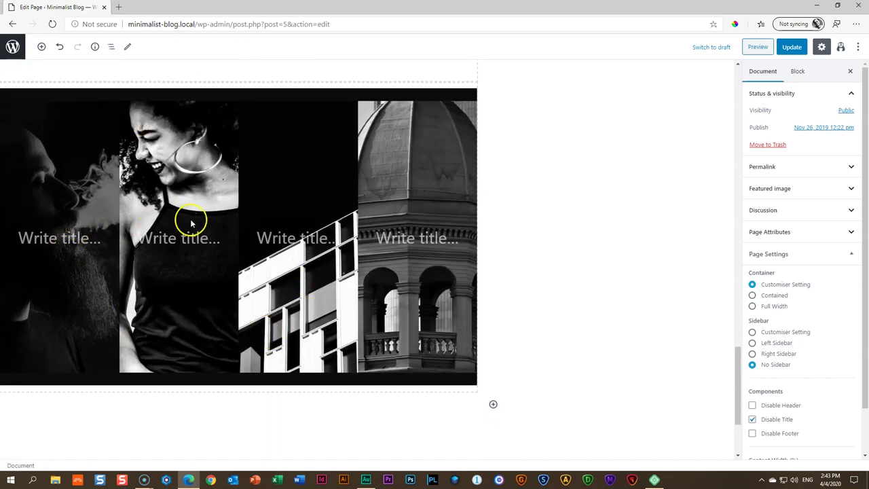
scroll(389, 278, down, 2)
scroll(387, 284, up, 9)
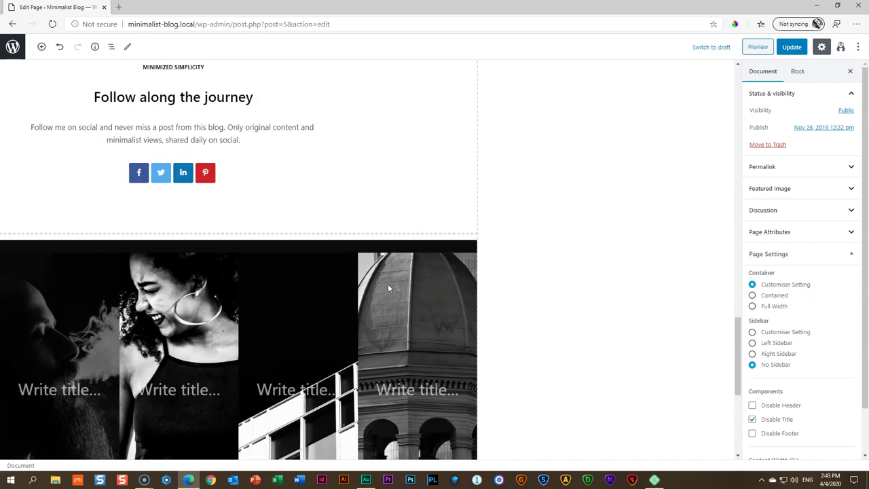
scroll(387, 289, up, 5)
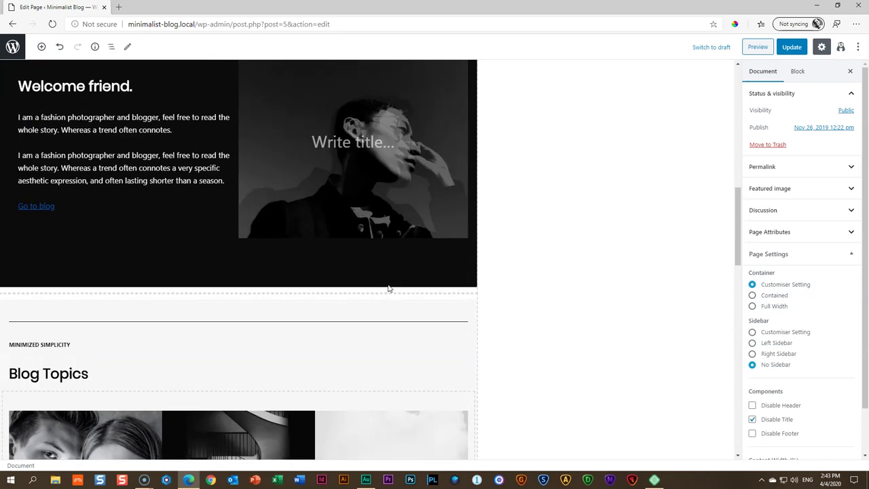
scroll(389, 289, up, 5)
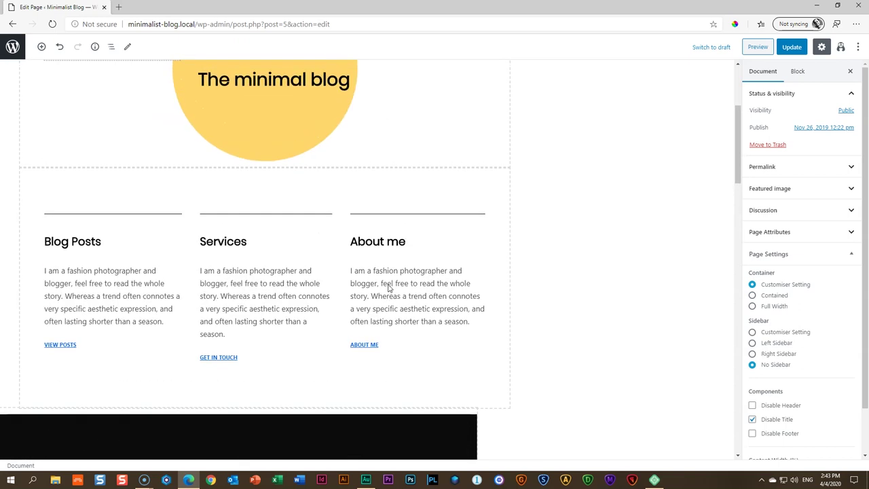
scroll(389, 289, up, 3)
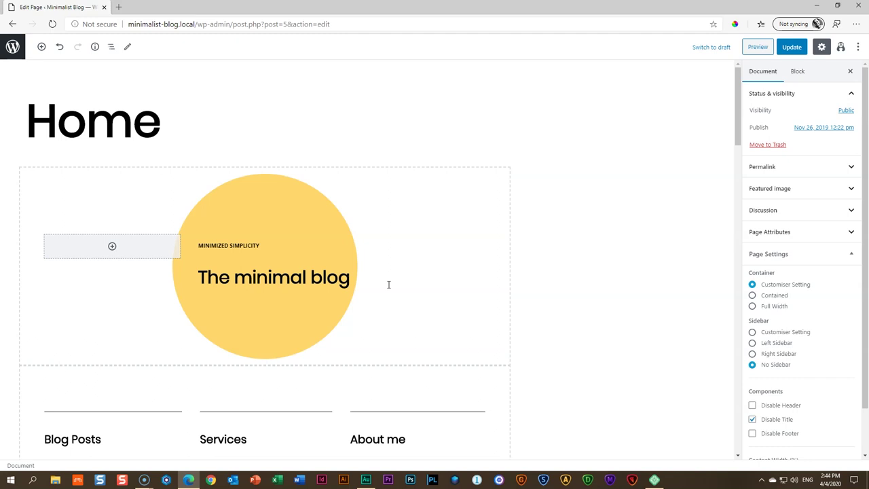
key(ctrl+s)
Browse the block inserter, collapsing Most used and expanding then collapsing the Otter blocks
click(40, 47)
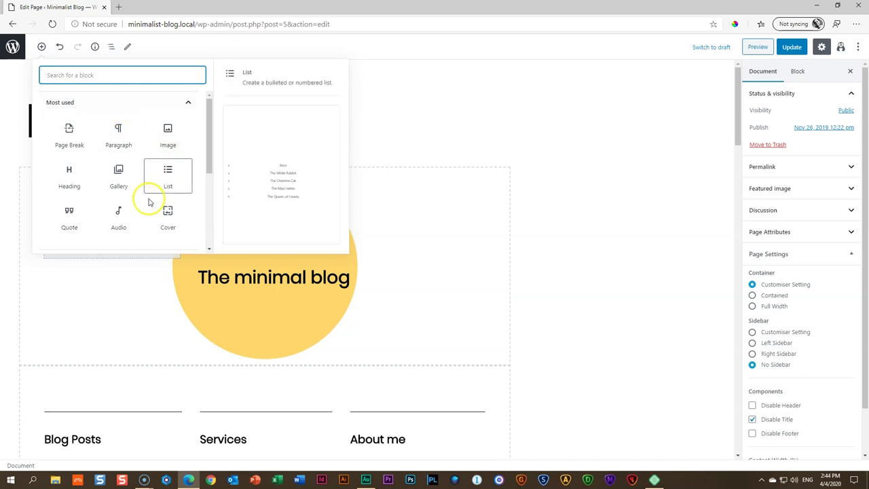
click(179, 106)
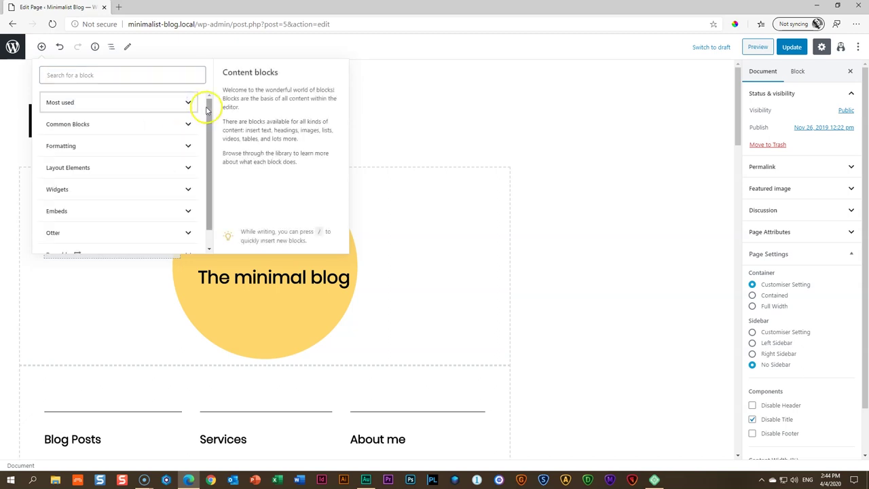
scroll(203, 122, down, 1)
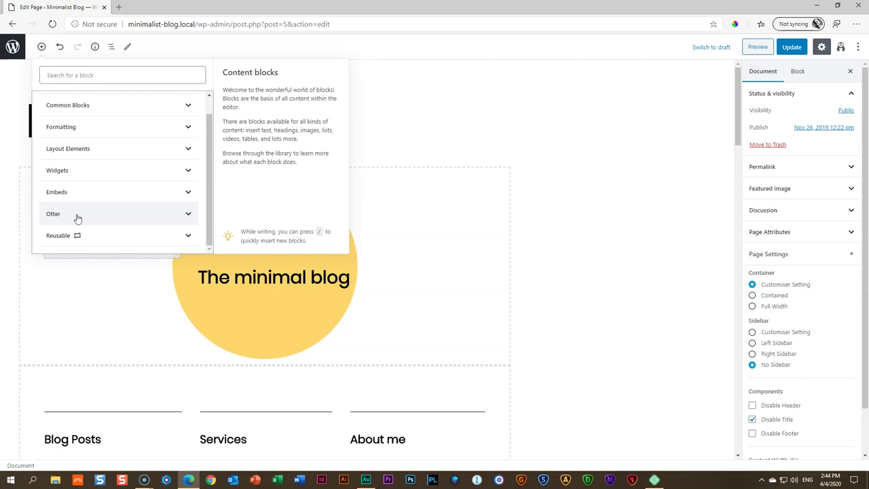
click(76, 216)
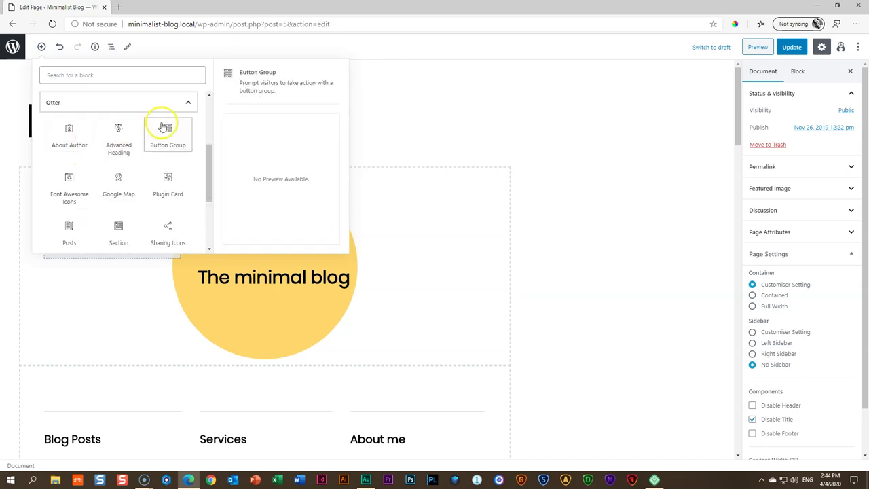
mouse_move(207, 156)
mouse_down()
mouse_move(204, 197)
mouse_move(205, 163)
mouse_up()
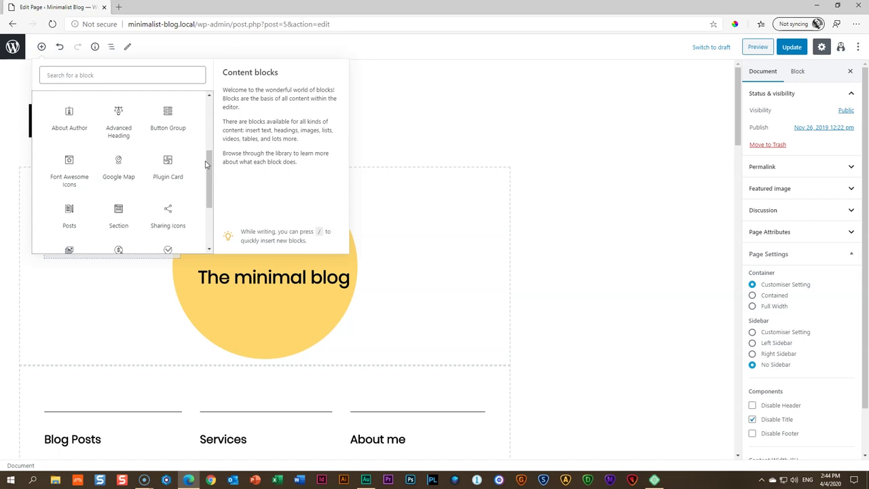
drag(208, 166, 214, 110)
click(188, 224)
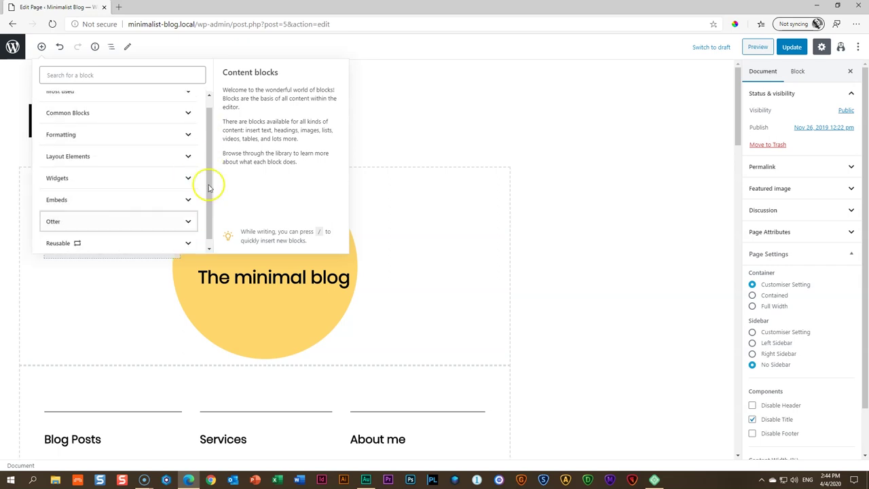
drag(207, 148, 207, 122)
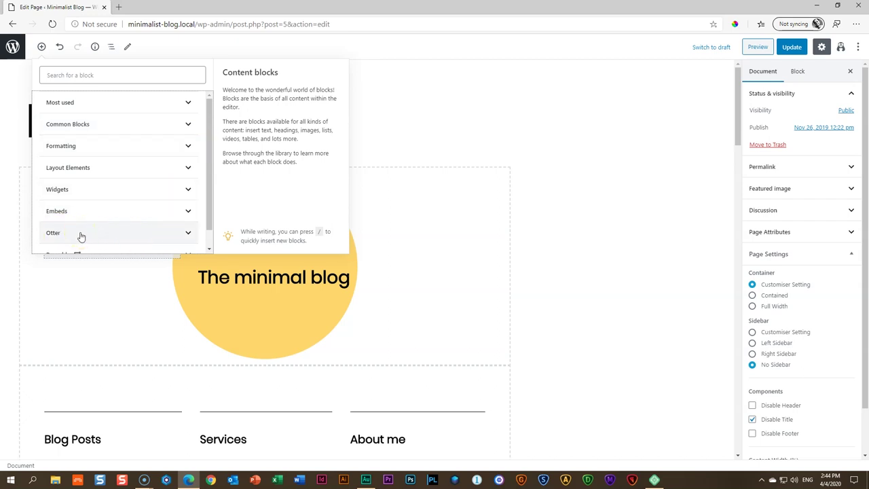
click(576, 201)
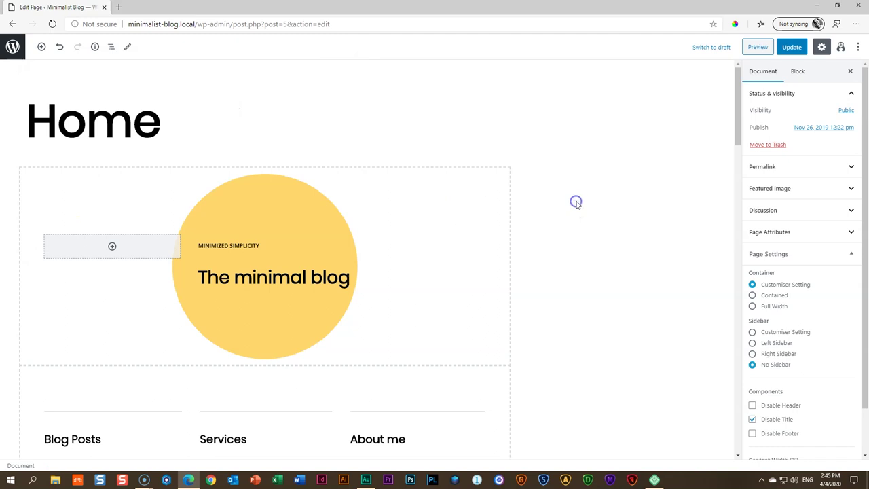
scroll(329, 253, down, 6)
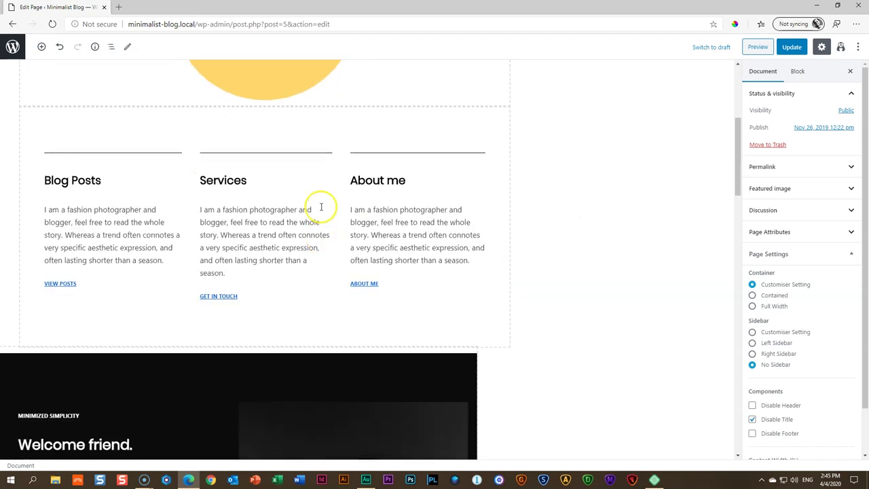
scroll(321, 206, down, 10)
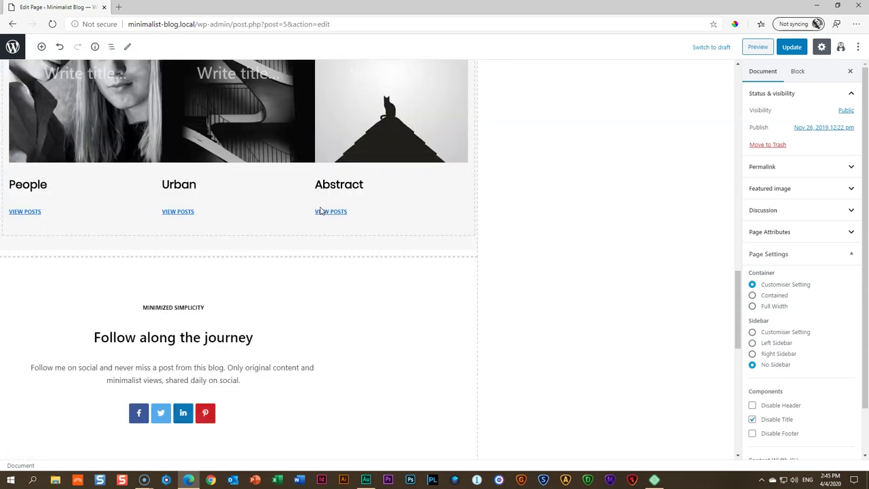
scroll(321, 210, down, 6)
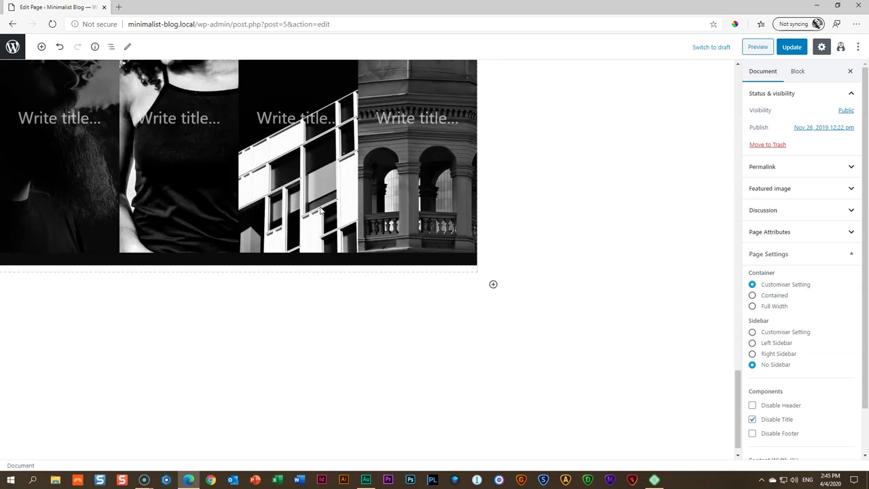
scroll(321, 210, up, 18)
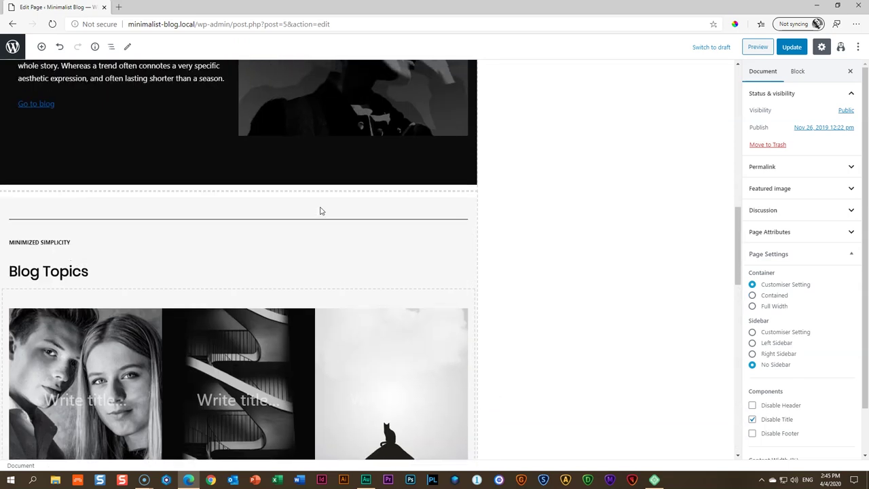
scroll(321, 211, up, 5)
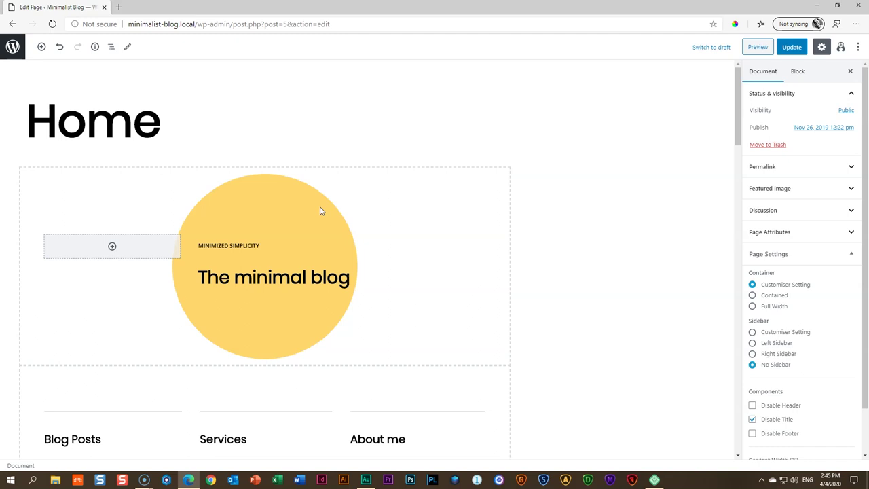
click(756, 48)
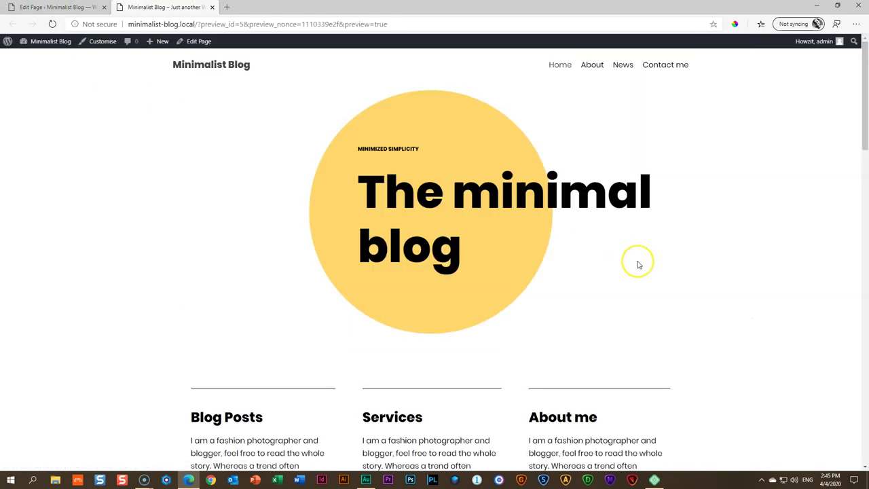
scroll(638, 265, down, 1)
scroll(638, 265, down, 2)
scroll(638, 262, up, 3)
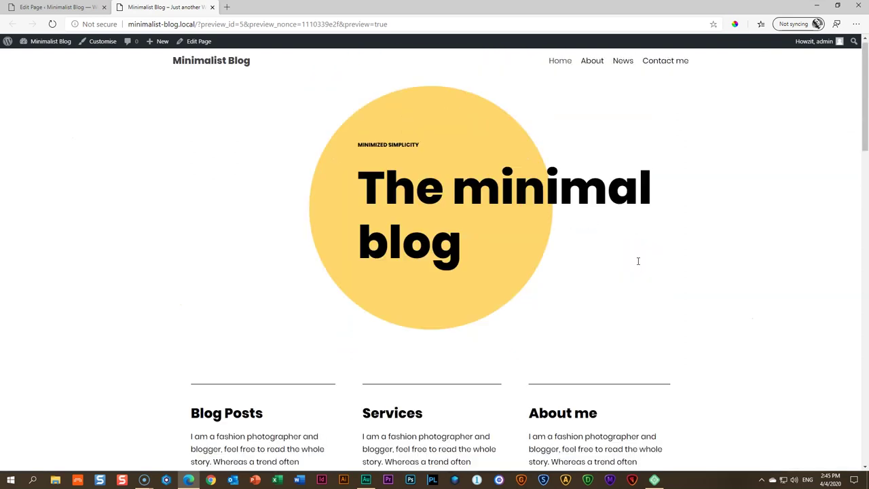
click(51, 7)
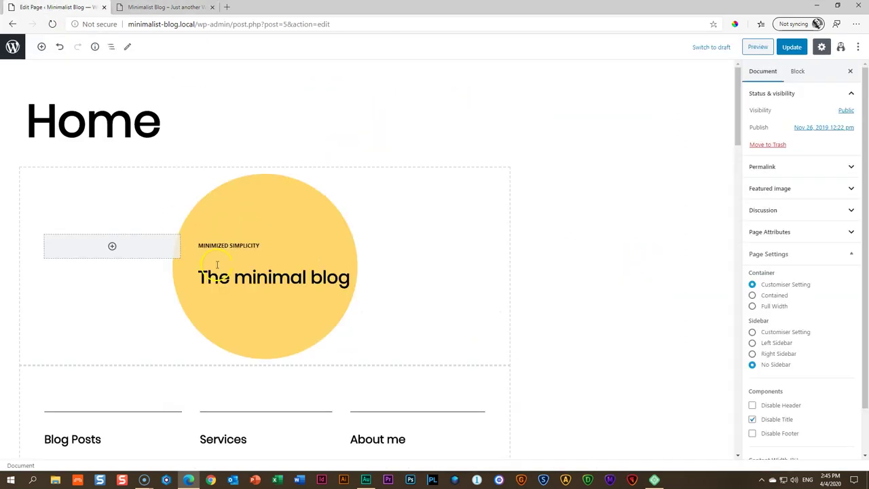
scroll(220, 273, down, 10)
scroll(219, 273, down, 3)
scroll(219, 273, up, 15)
click(232, 258)
scroll(231, 258, down, 3)
scroll(234, 259, up, 3)
scroll(249, 269, down, 8)
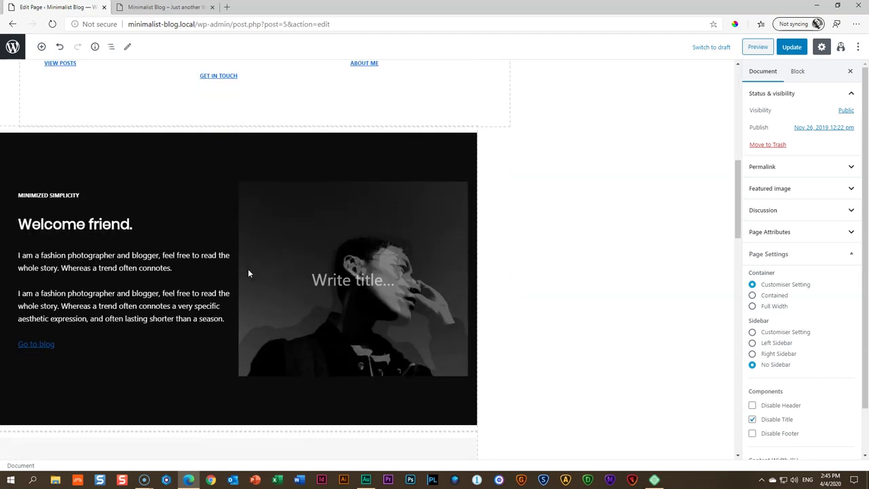
scroll(248, 273, up, 8)
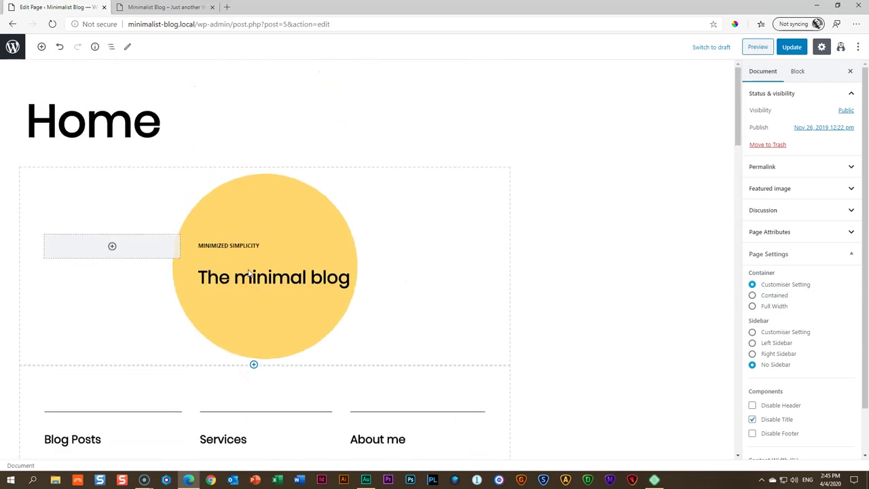
Remove the hero Section's yellow-circle background image in its Style settings and open the Media Library
click(112, 180)
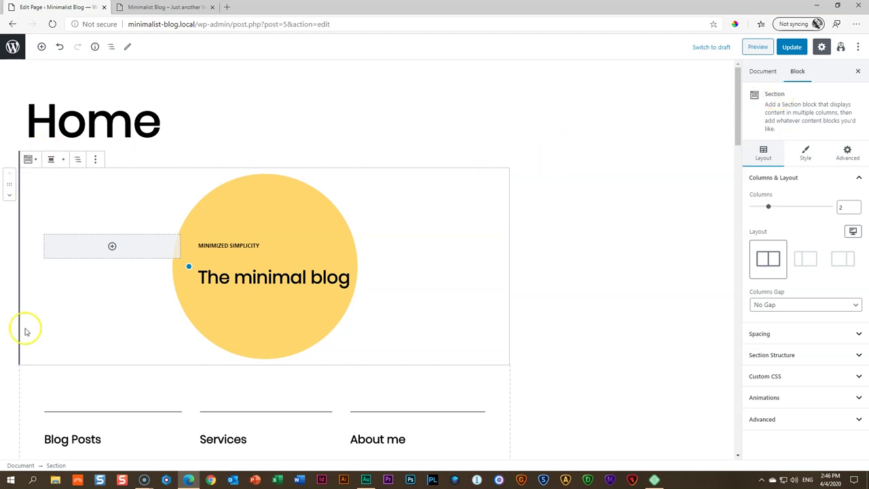
click(804, 156)
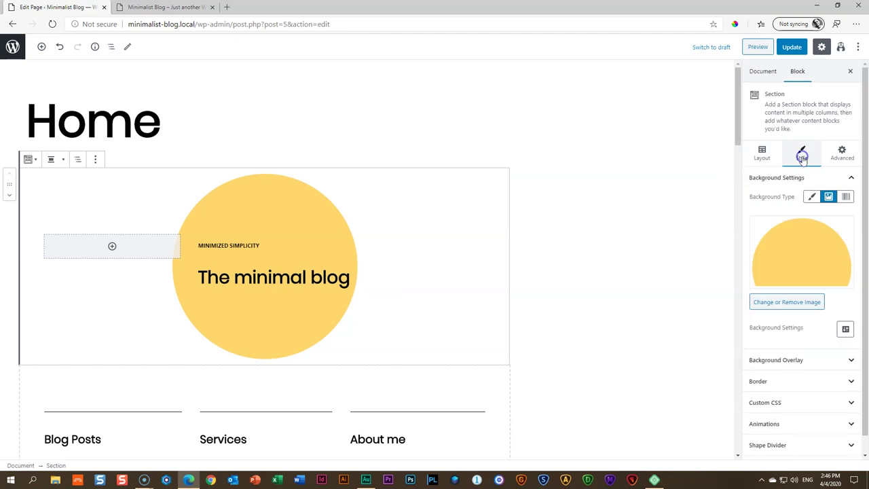
mouse_move(805, 285)
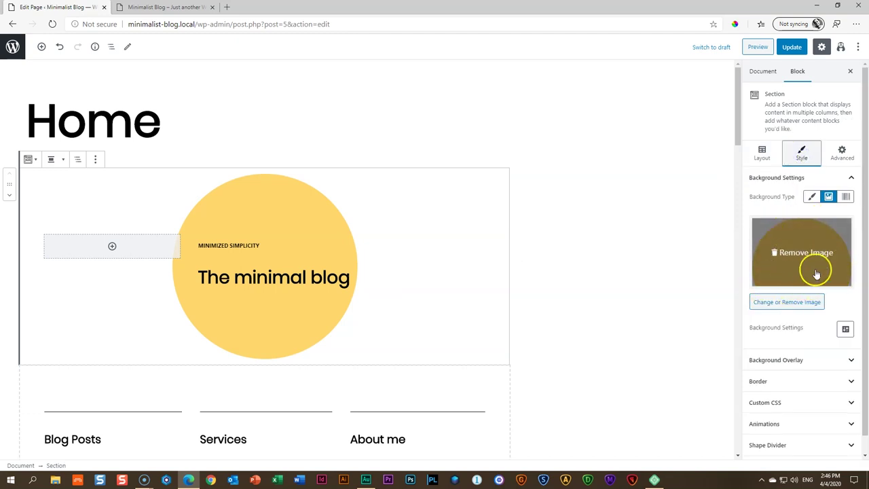
click(798, 302)
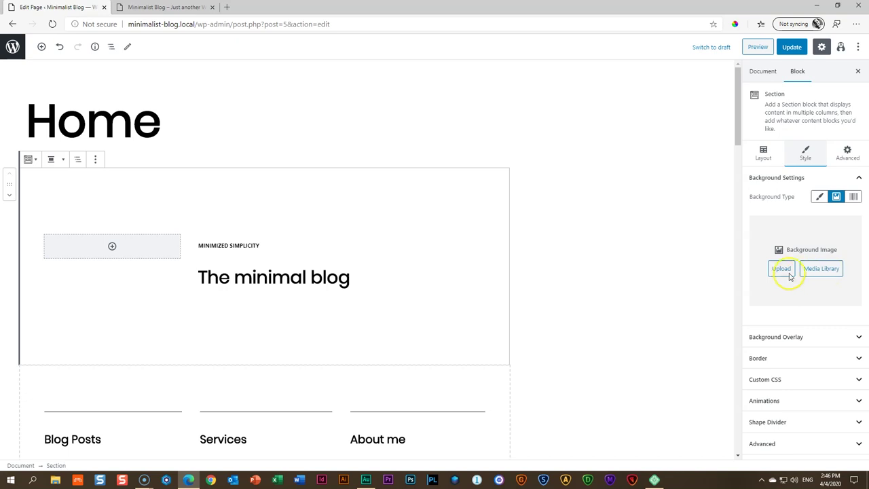
click(813, 270)
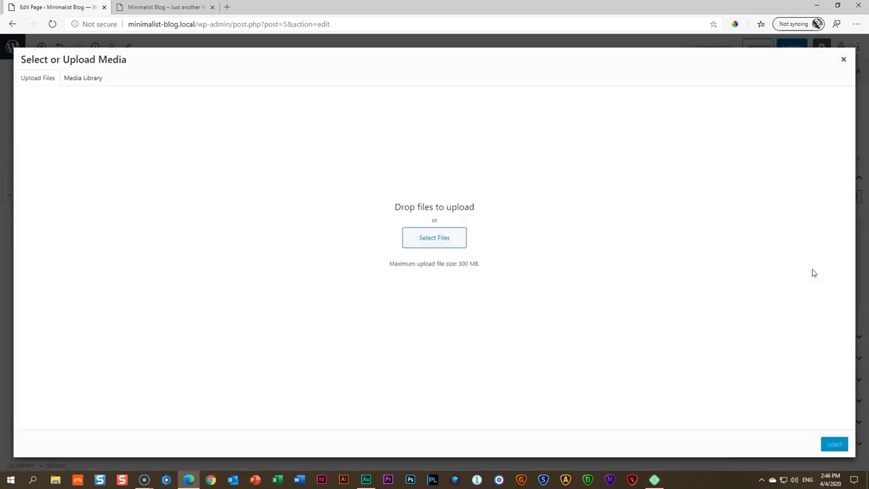
Upload the woman-reading photo from Downloads > Minimalist Blog and select it as the hero background
click(83, 80)
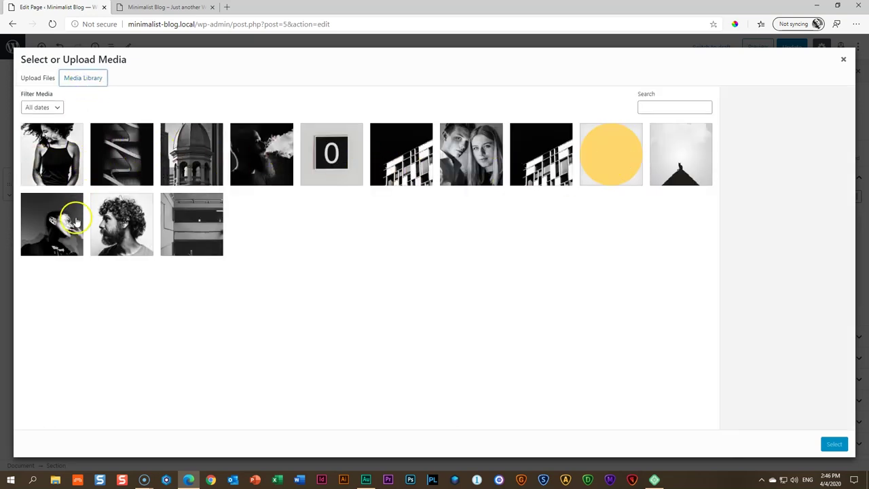
click(173, 229)
click(56, 479)
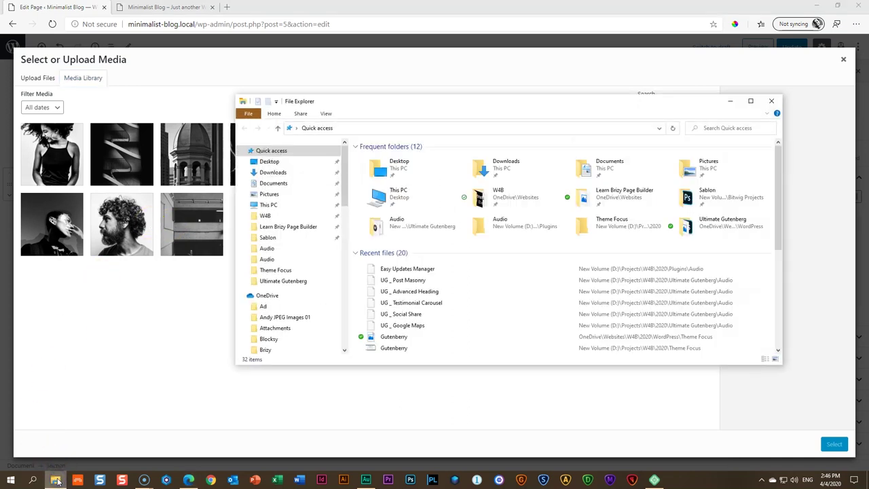
click(273, 174)
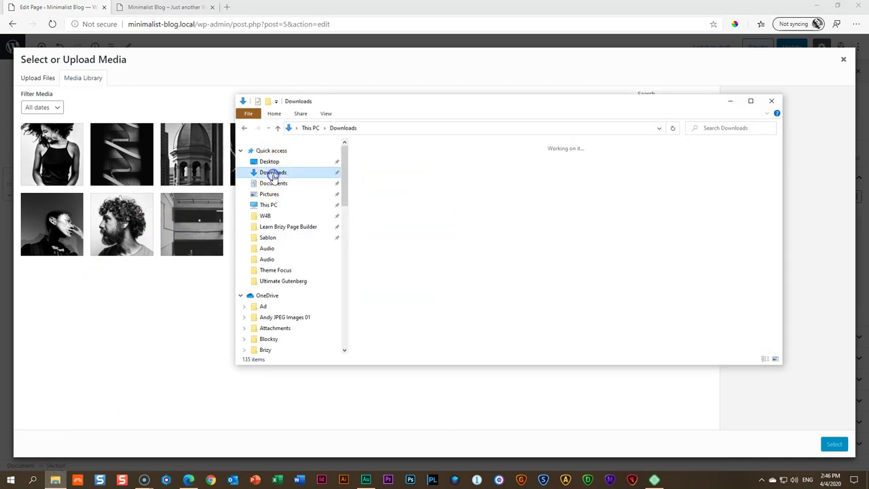
double_click(378, 171)
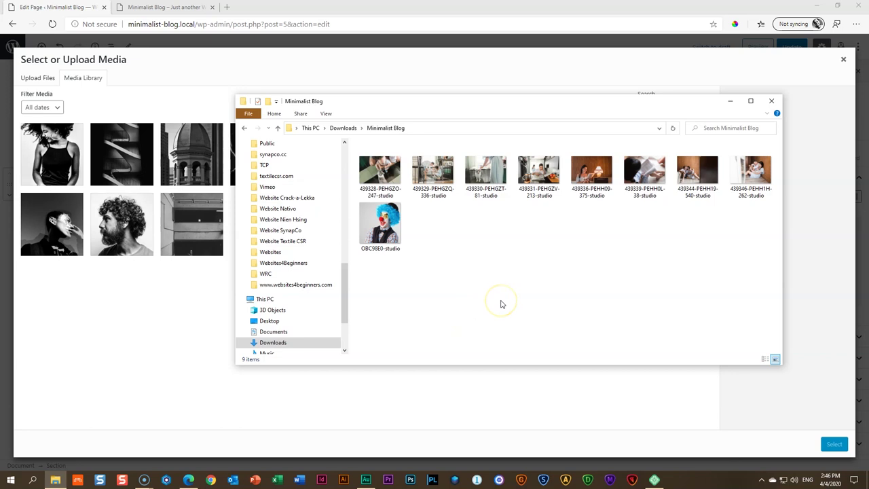
drag(644, 173, 70, 167)
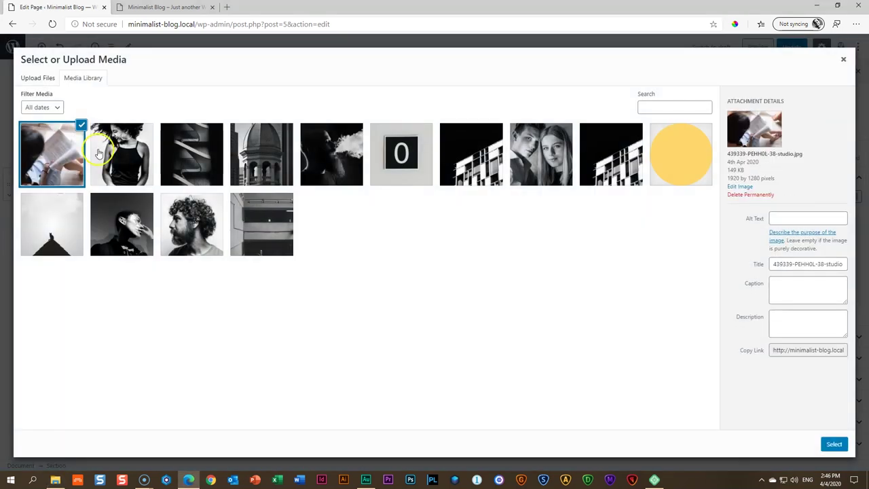
click(833, 443)
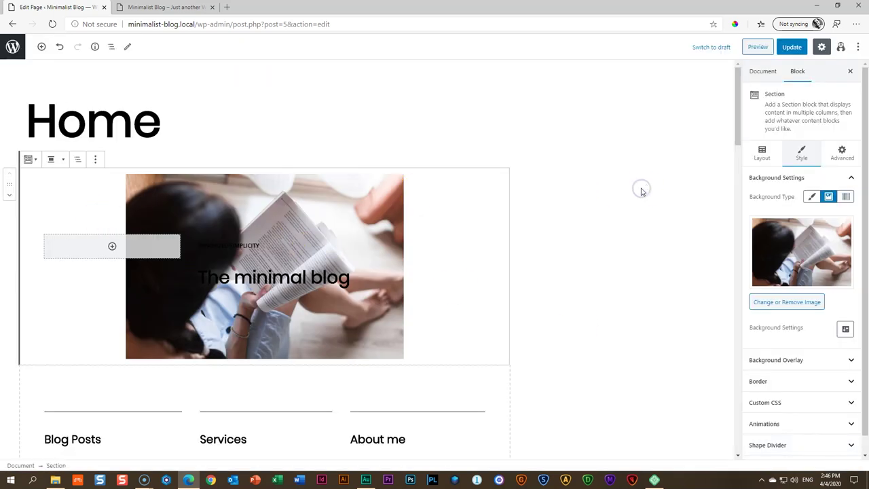
click(795, 47)
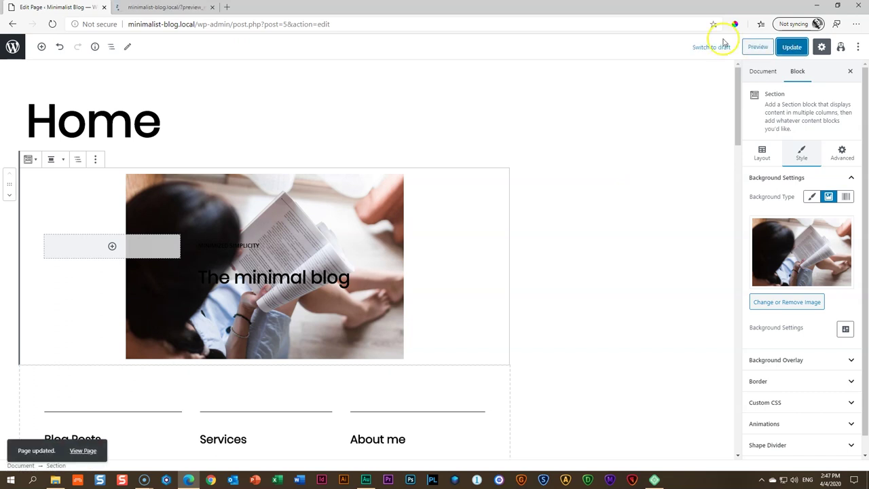
click(165, 8)
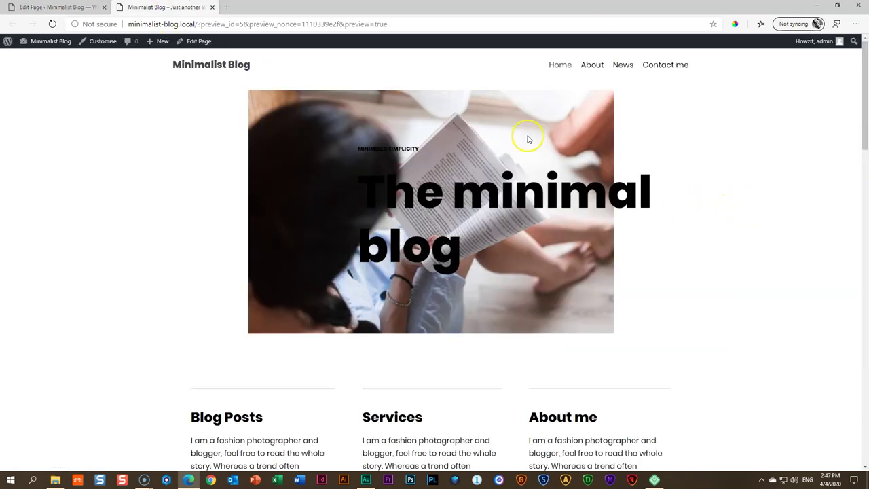
click(42, 6)
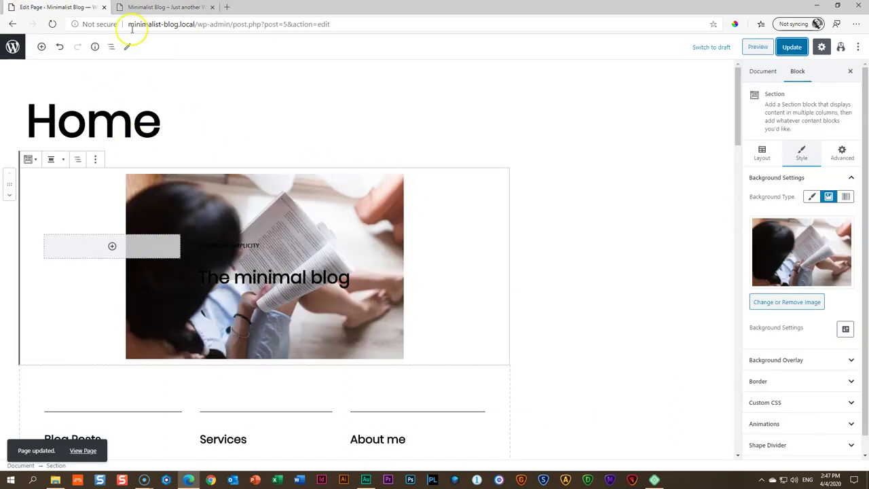
click(164, 7)
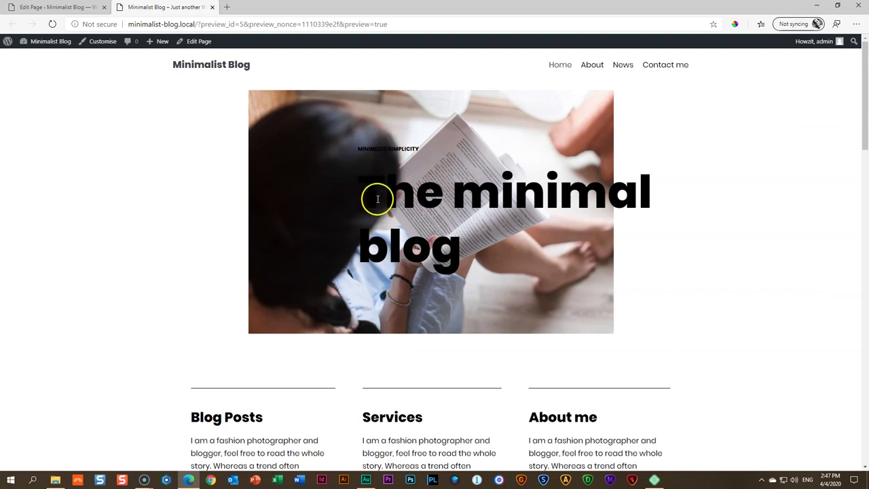
click(70, 9)
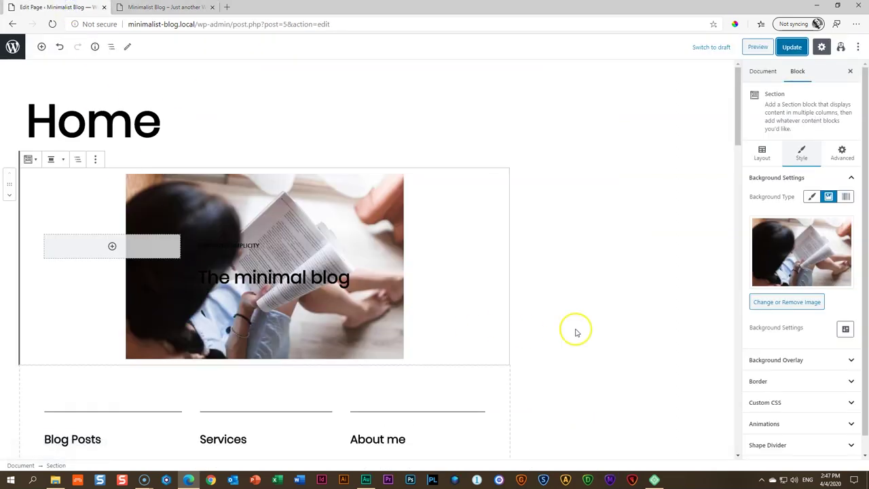
Give the hero photo a white background overlay at 50 opacity and update the page
click(797, 363)
drag(866, 252, 865, 354)
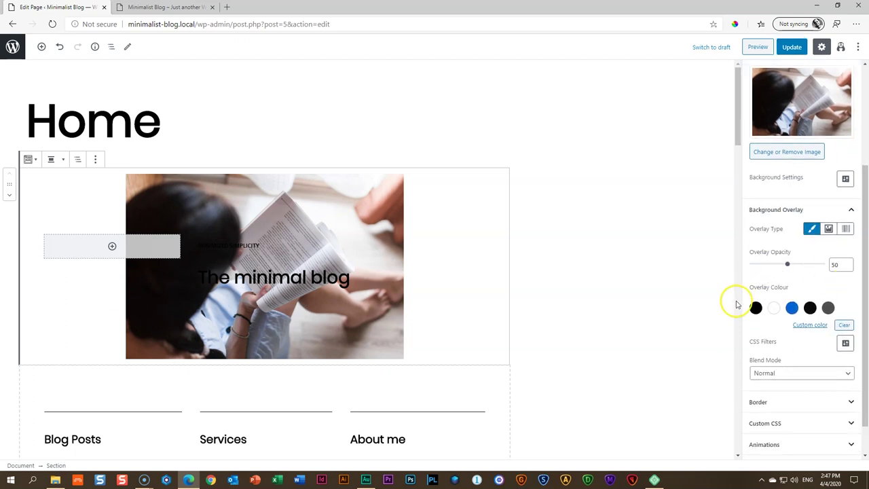
click(774, 309)
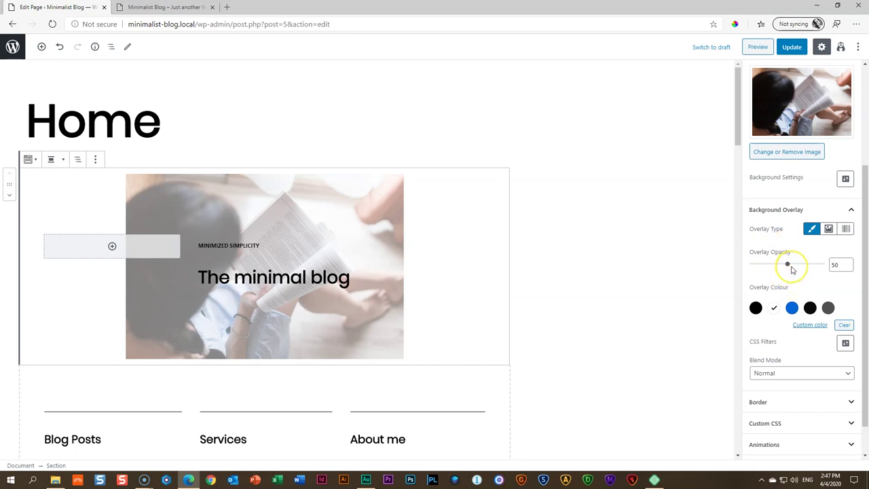
click(790, 48)
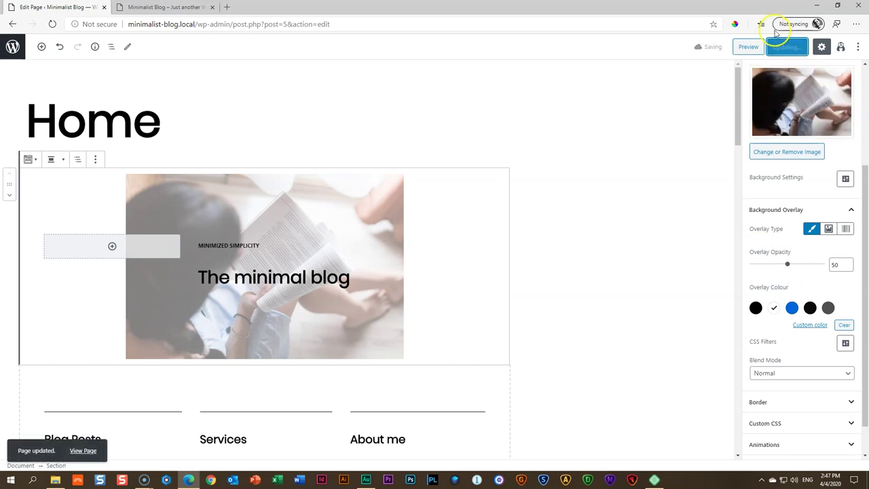
Check the white overlay in the preview, then select the Services heading word in the editor
click(163, 7)
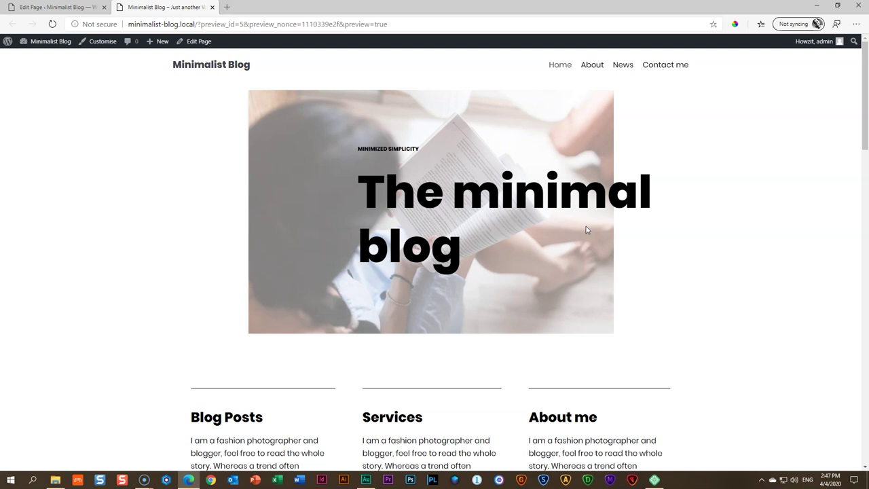
click(54, 6)
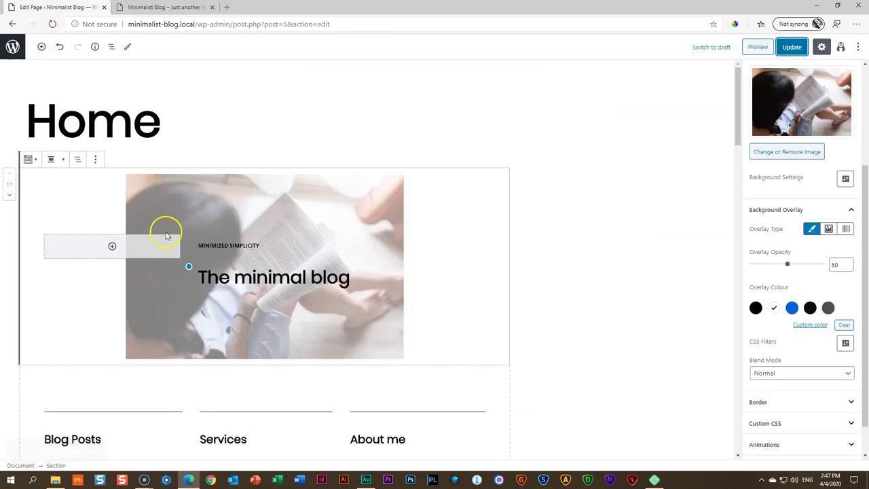
scroll(66, 238, down, 3)
click(78, 199)
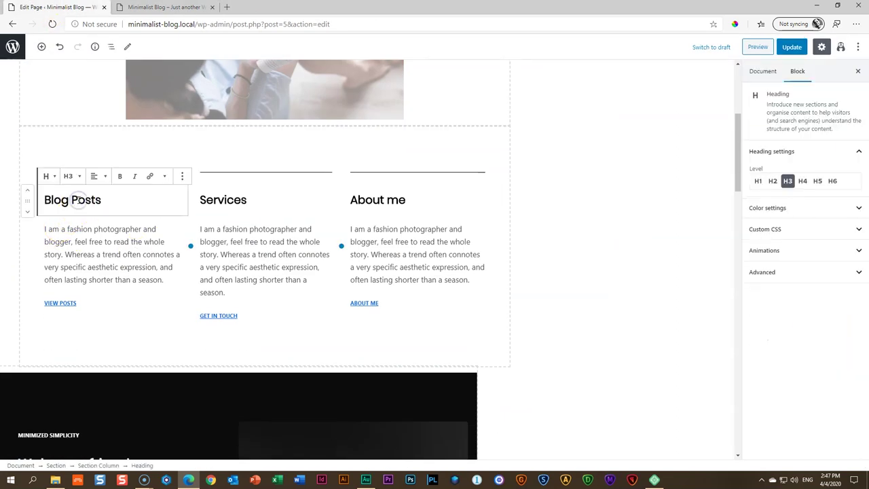
double_click(224, 199)
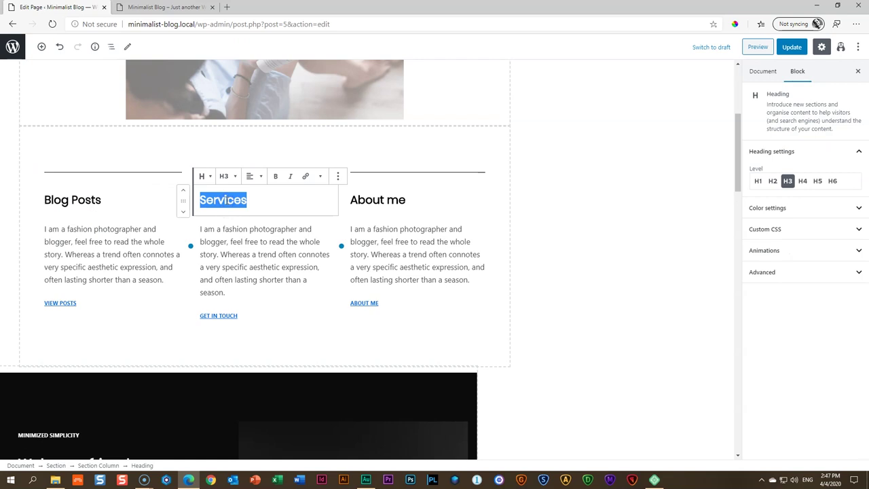
Replace the middle column heading Services with 'Our Family'
text(Our Family)
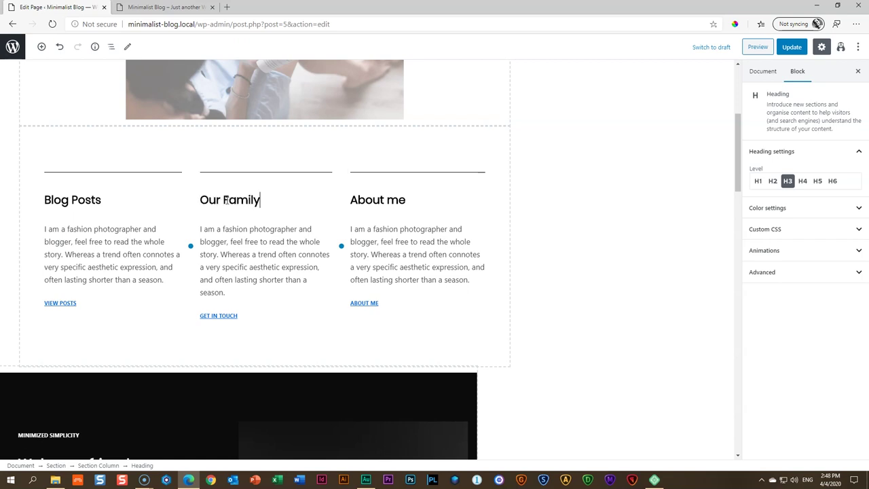
click(102, 285)
click(252, 246)
Inspect the About me and Blog Posts blocks and the VIEW POSTS link target
click(404, 241)
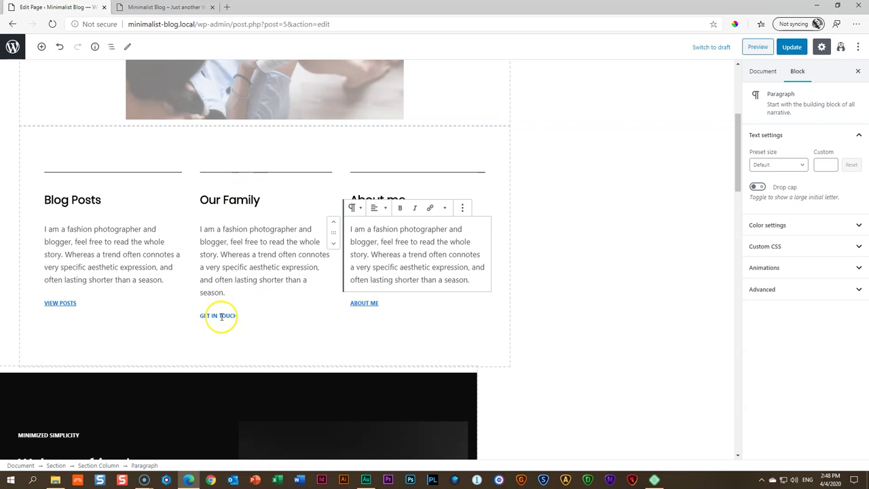
click(386, 200)
click(366, 304)
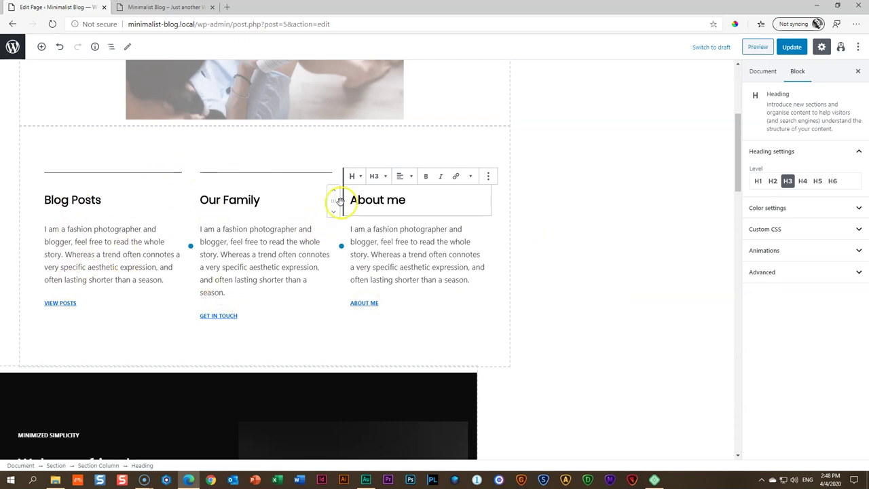
click(72, 200)
click(69, 243)
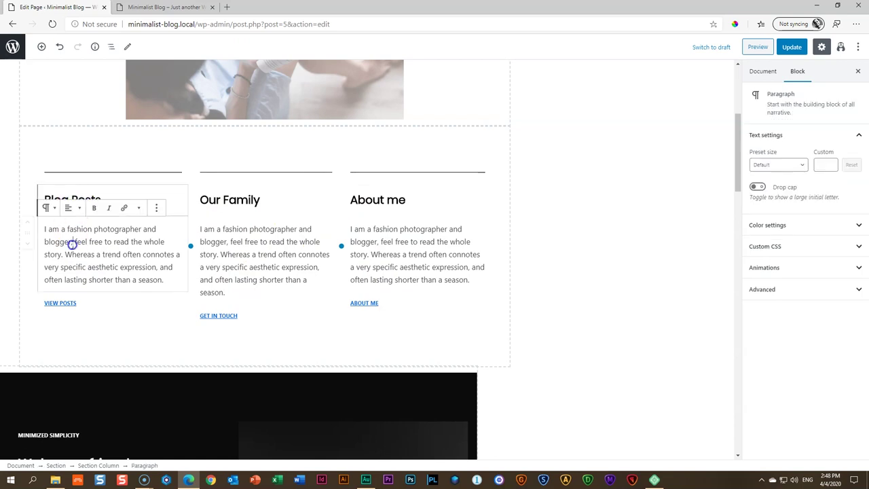
click(86, 197)
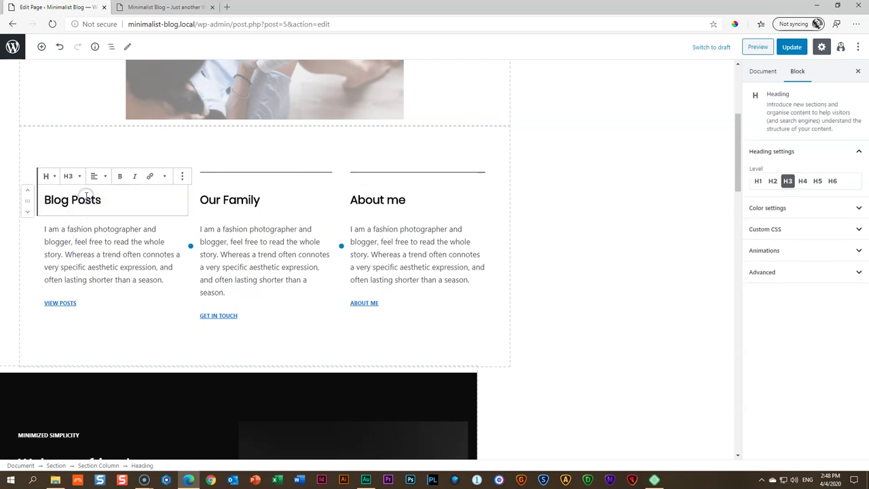
click(69, 302)
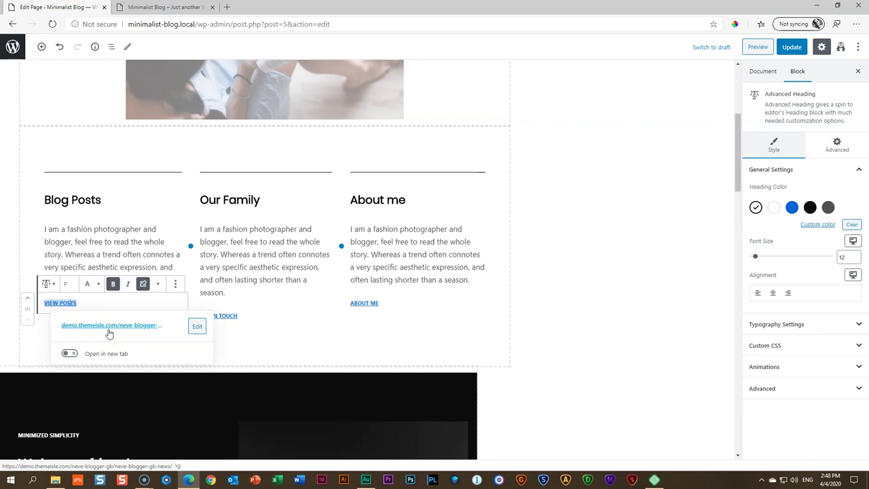
click(161, 7)
scroll(441, 245, down, 4)
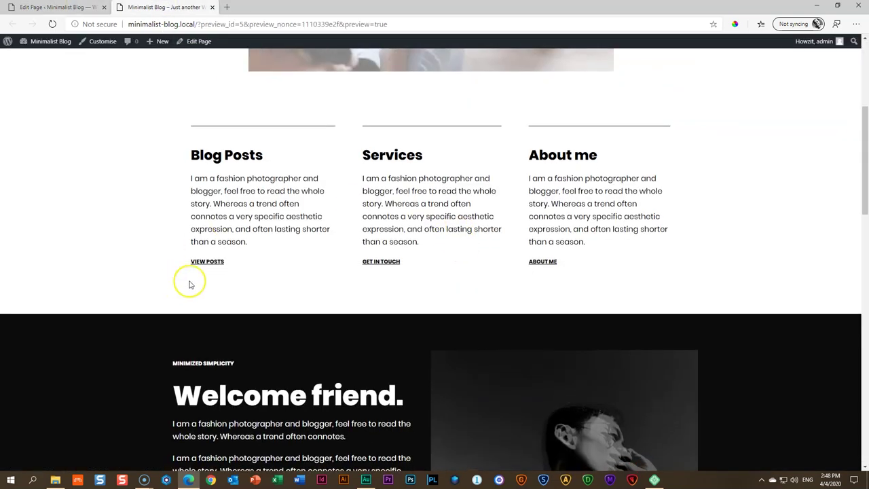
click(215, 262)
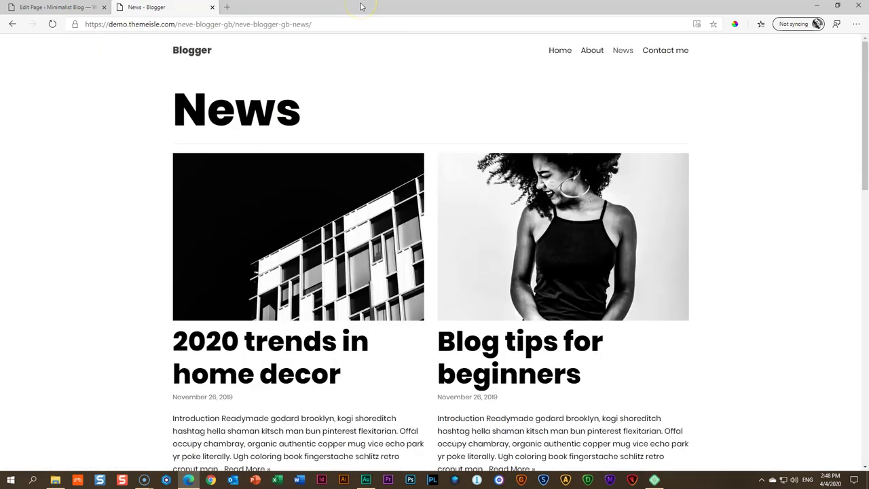
drag(130, 24, 177, 24)
click(12, 23)
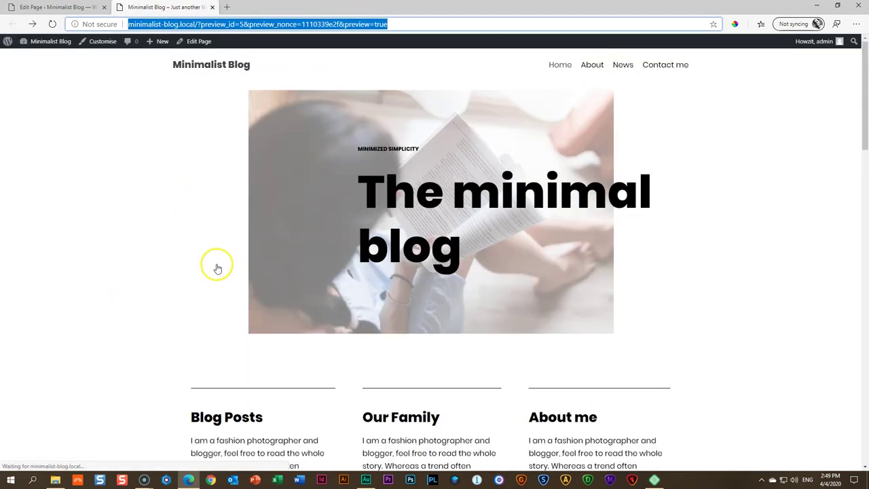
click(199, 197)
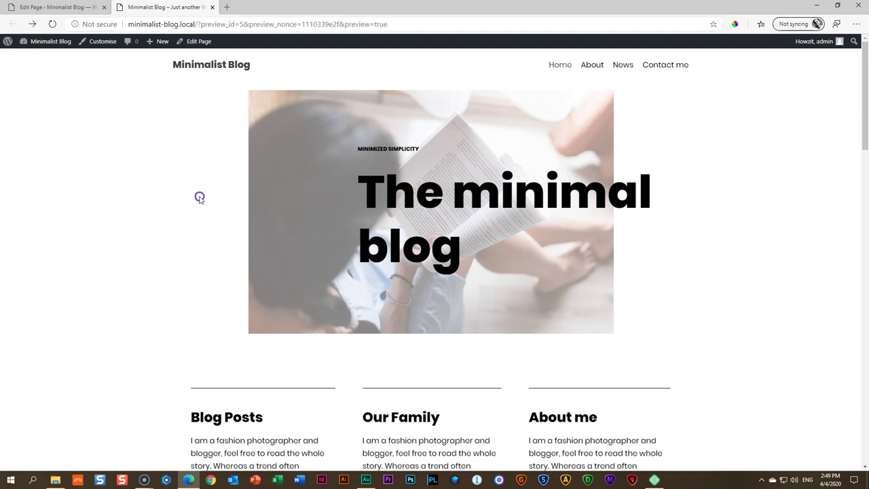
click(33, 11)
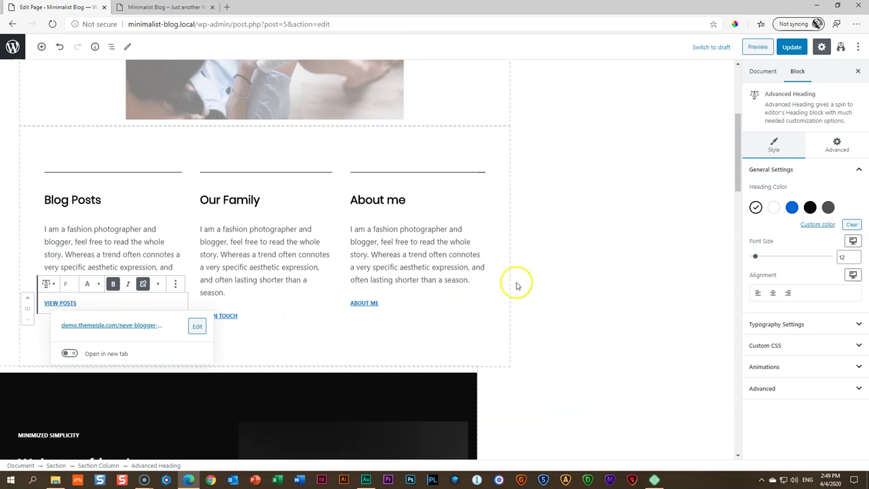
click(456, 243)
click(62, 304)
drag(76, 303, 44, 305)
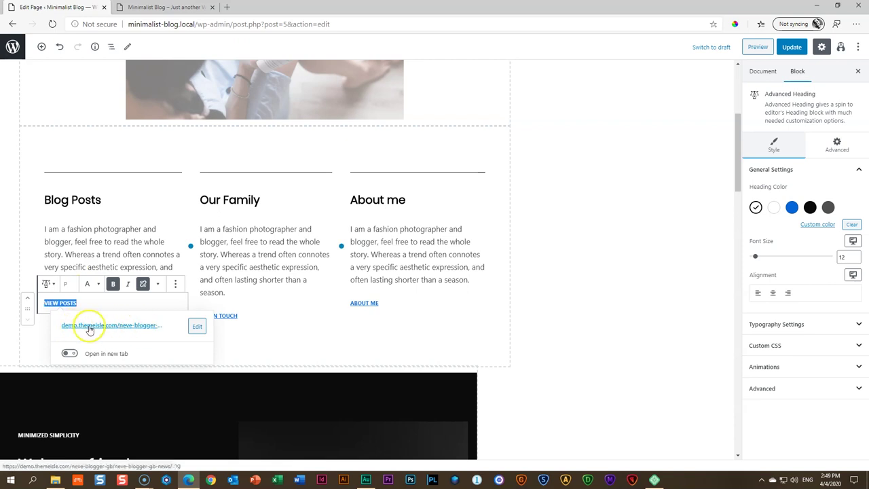
Replace the VIEW POSTS link's demo URL with /news, then select the GET IN TOUCH text
click(195, 326)
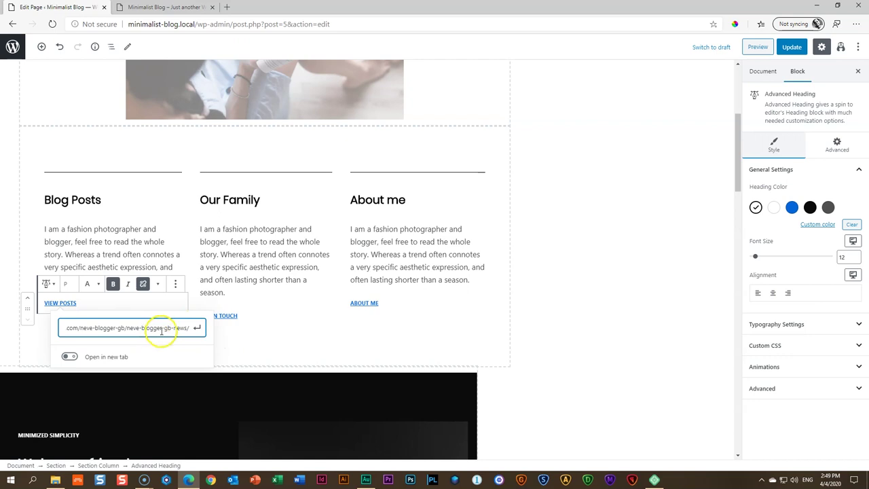
triple_click(157, 328)
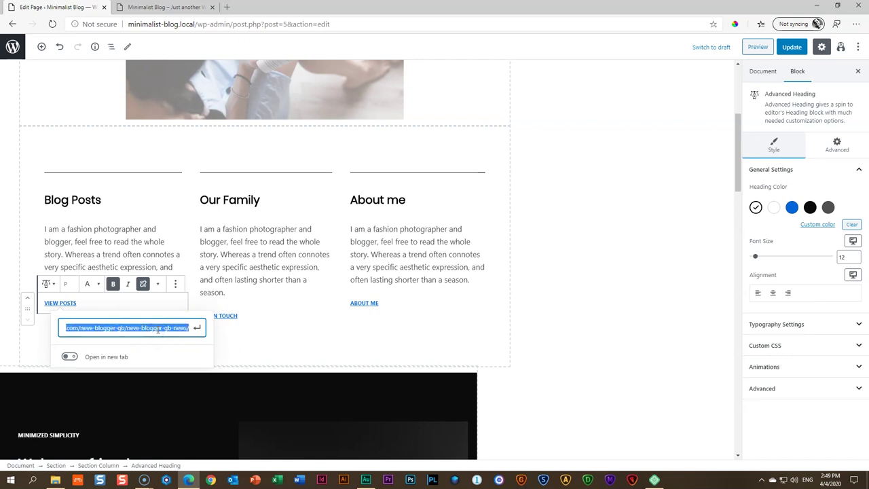
key(BackSpace)
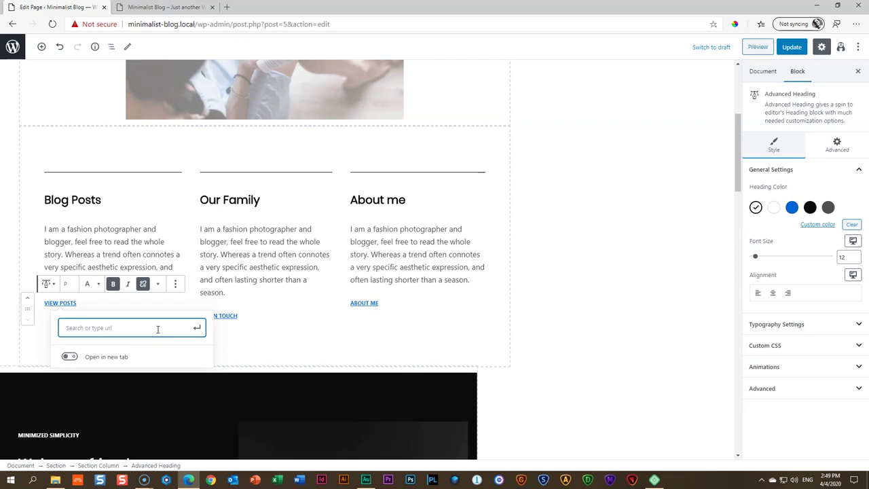
text(news)
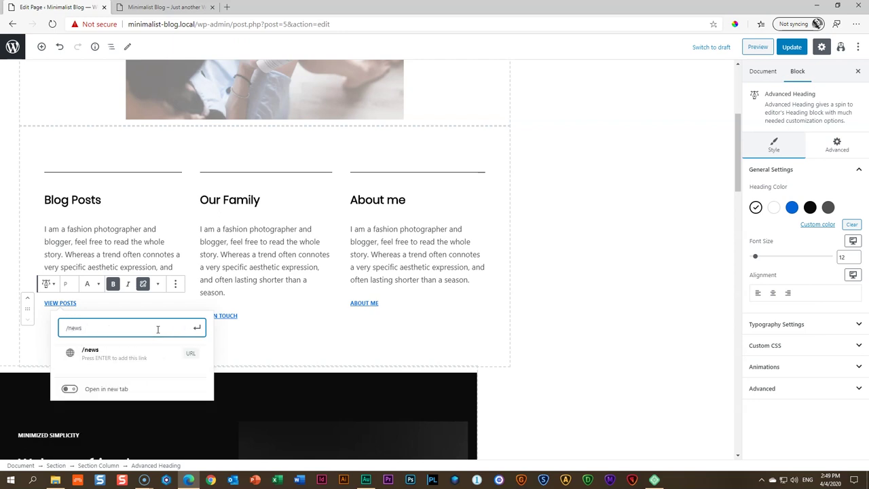
click(95, 360)
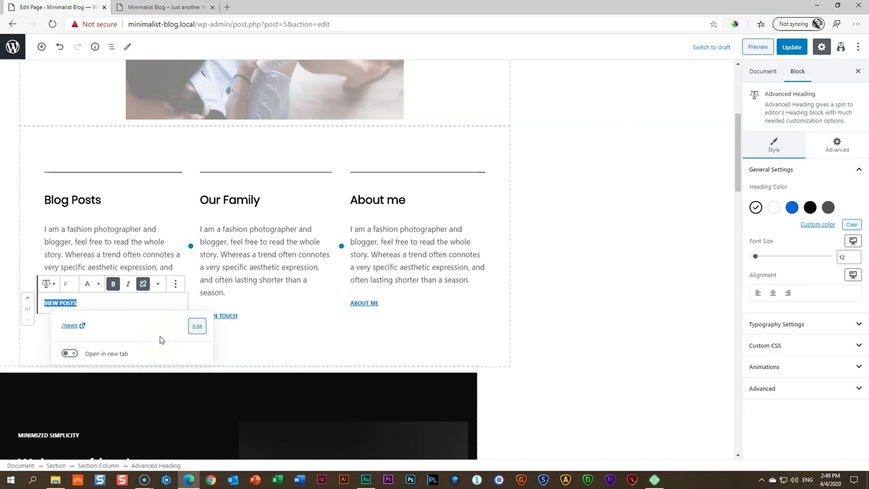
click(577, 296)
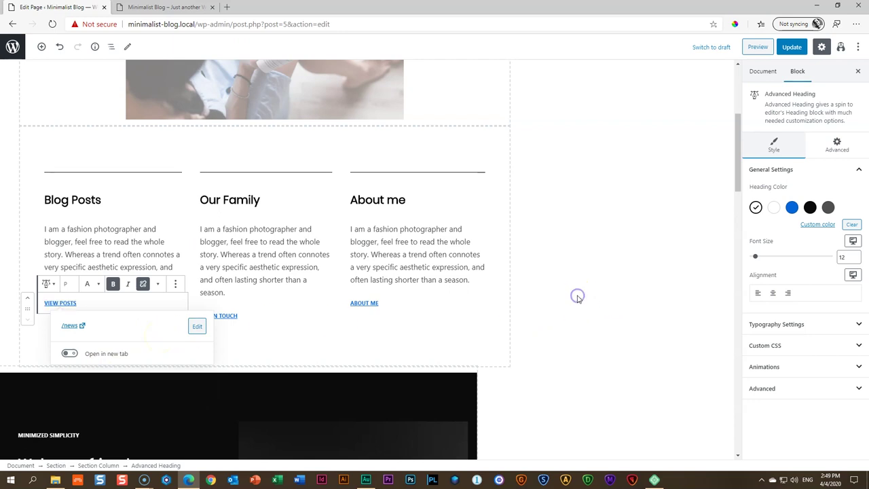
triple_click(231, 316)
drag(231, 316, 200, 316)
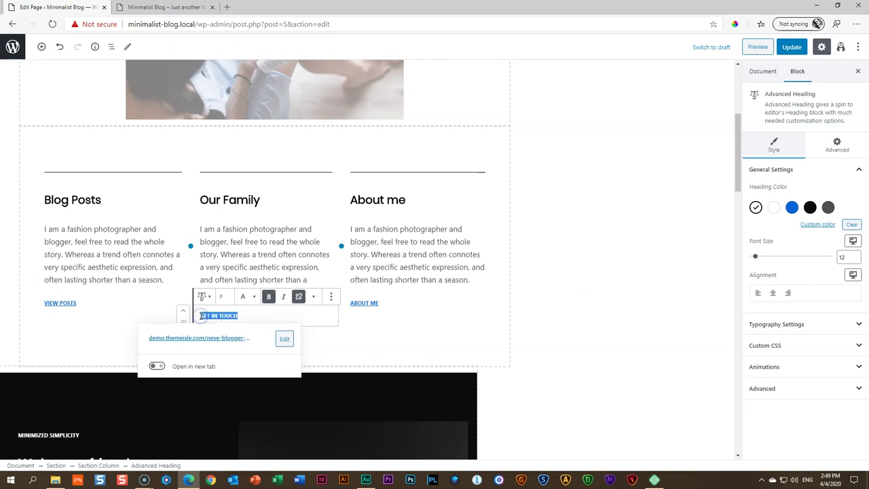
Change the GET IN TOUCH link address to /contact
click(283, 339)
click(214, 339)
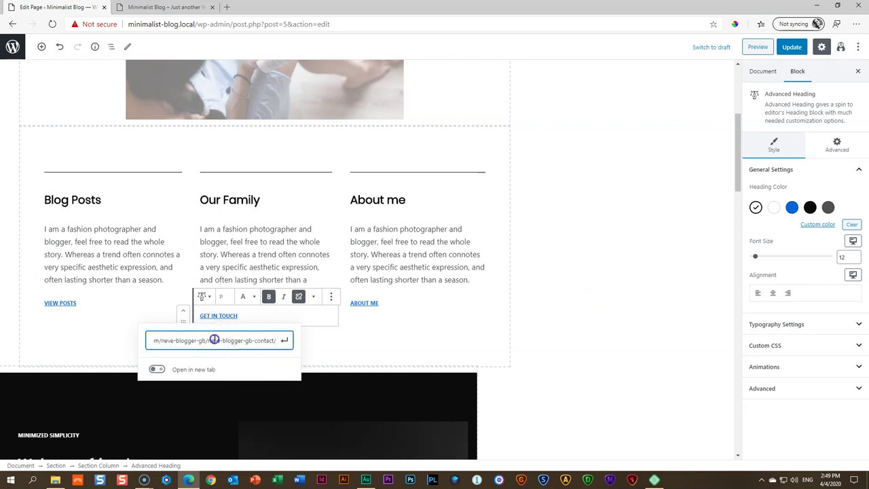
triple_click(214, 339)
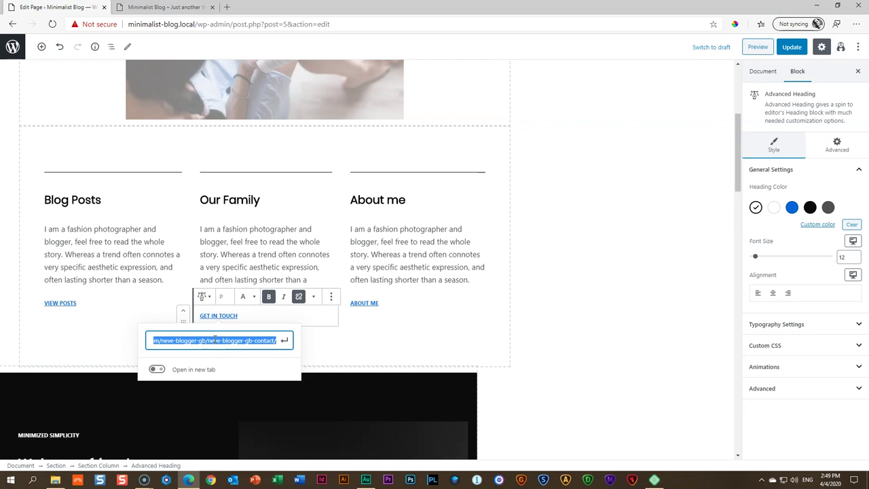
text(/contact)
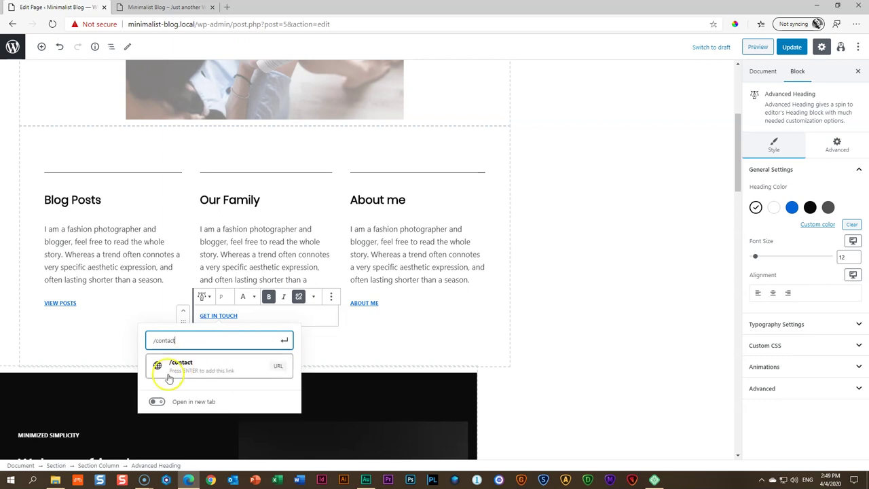
click(182, 367)
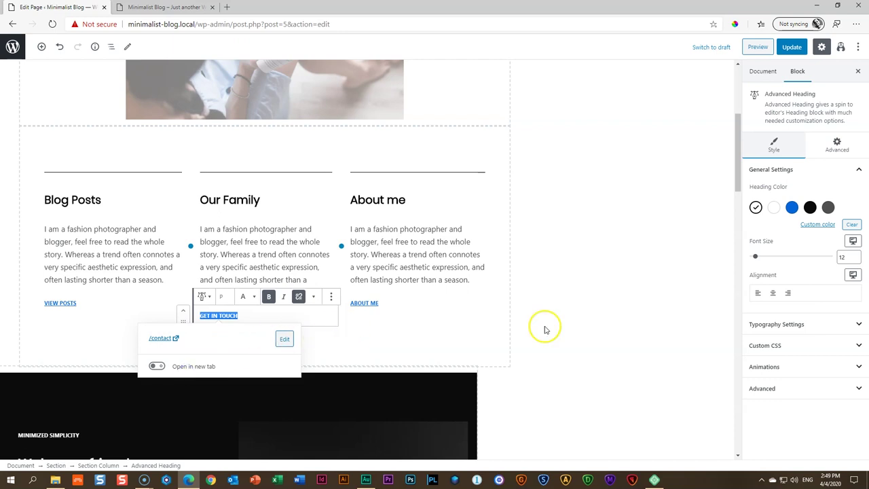
click(323, 317)
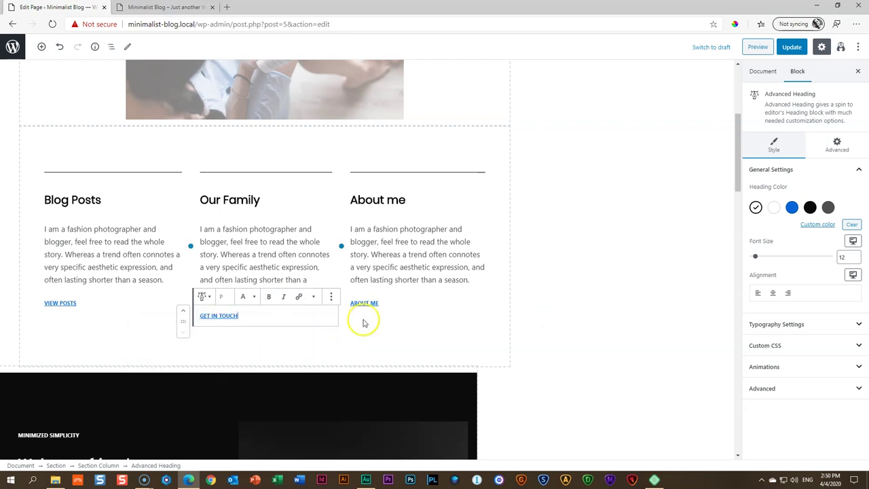
Retype the third column's ABOUT ME link text as ABOUT
click(373, 301)
drag(394, 301, 352, 302)
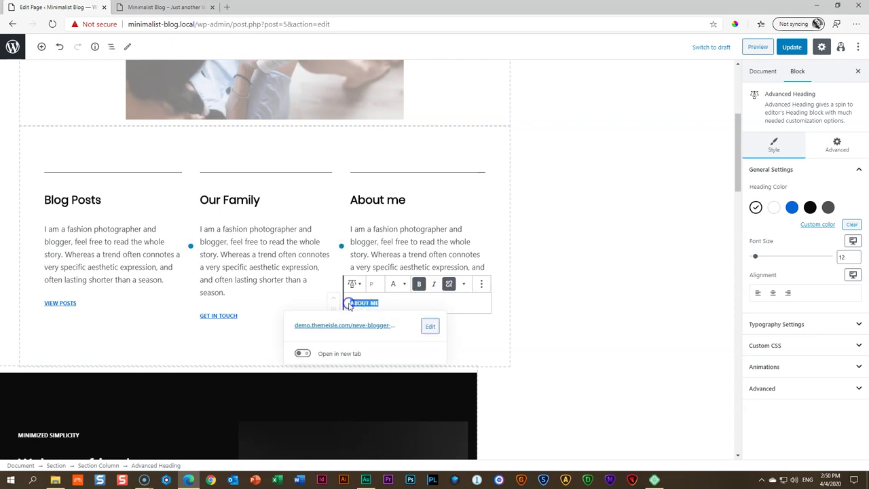
text(C)
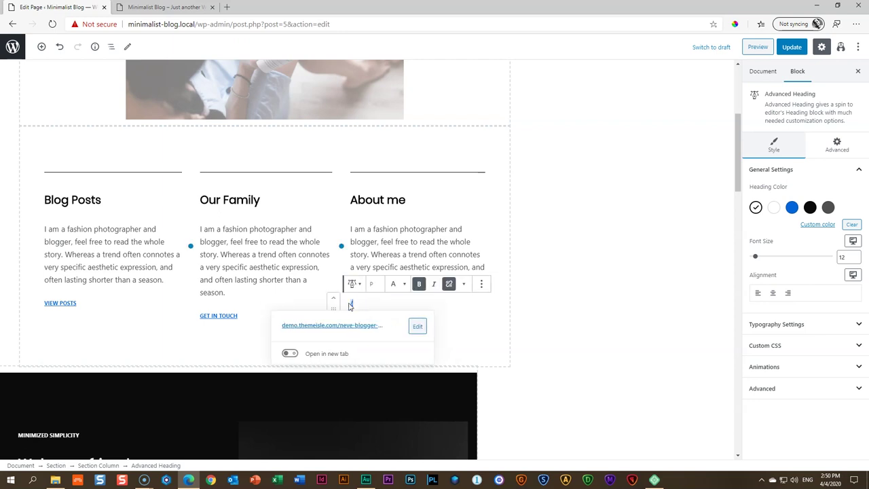
text(BOUT)
click(380, 309)
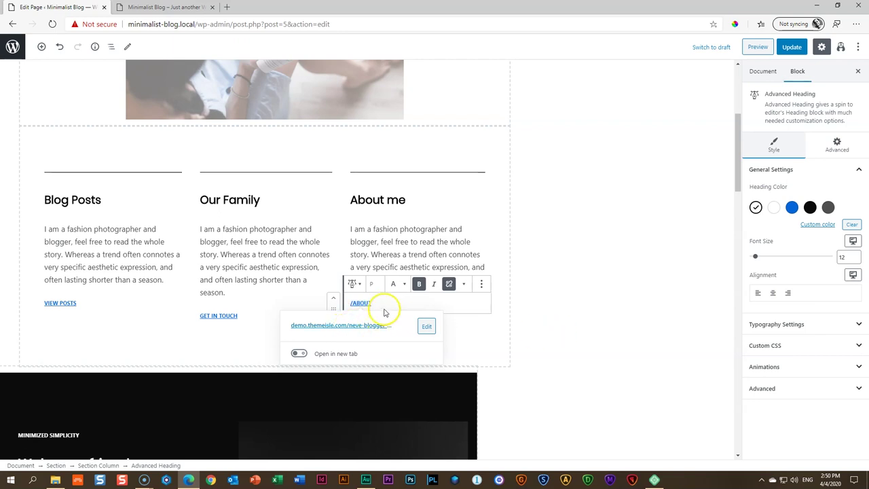
click(390, 255)
click(360, 303)
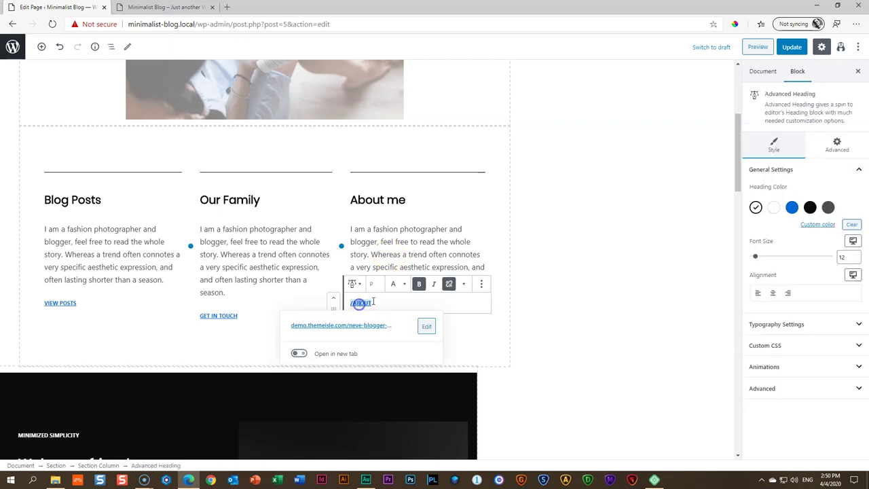
click(339, 302)
click(390, 303)
click(387, 302)
drag(372, 303, 348, 305)
Set the ABOUT link's address to /about
click(424, 325)
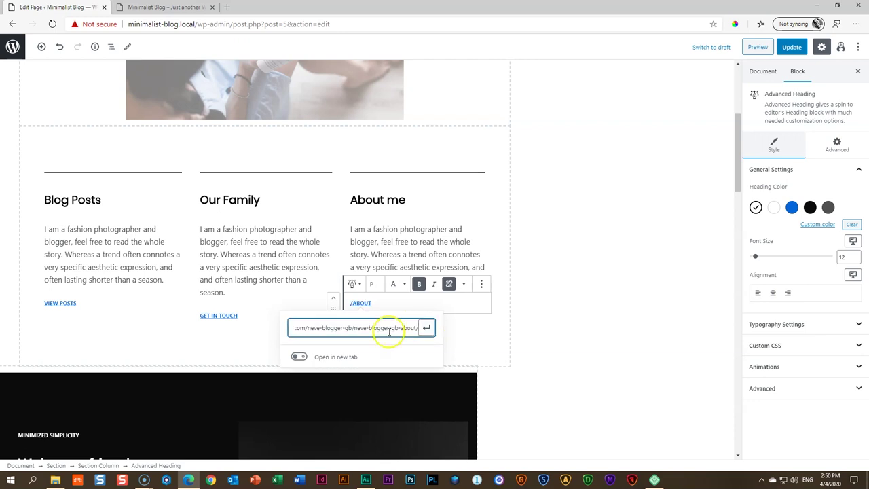
triple_click(331, 328)
key(BackSpace)
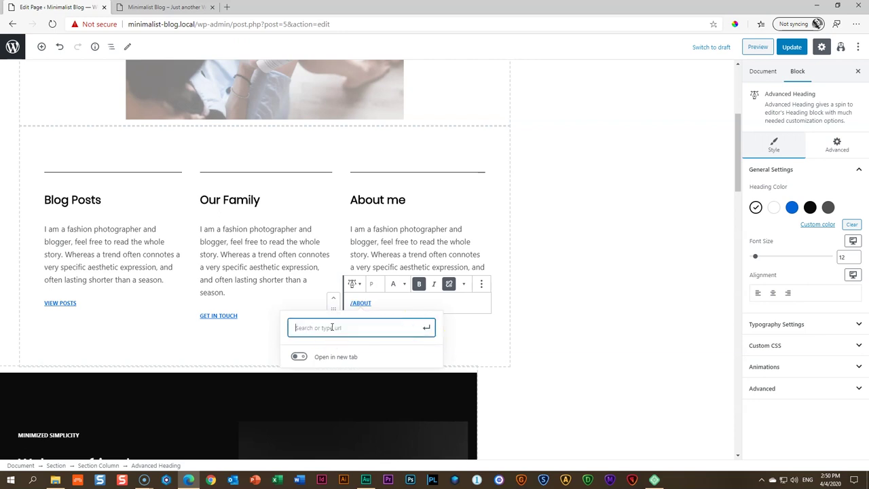
text(/AB)
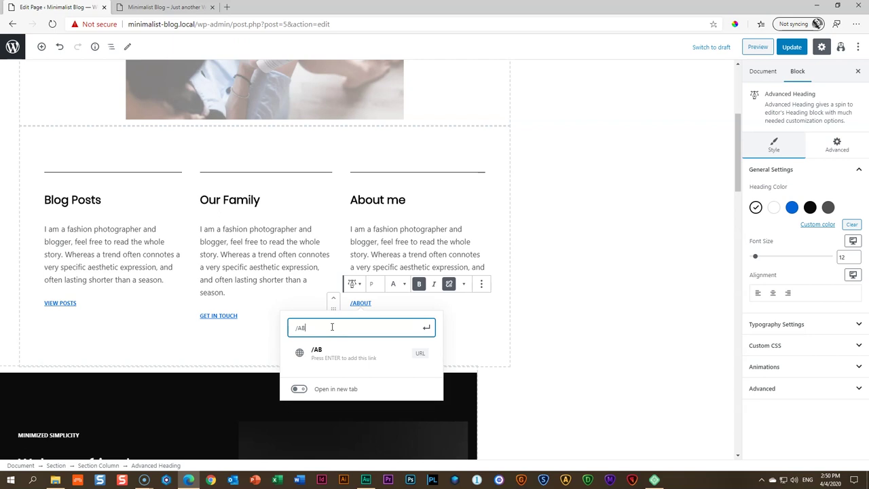
key(BackSpace)
key(BackSpace)
text(/about)
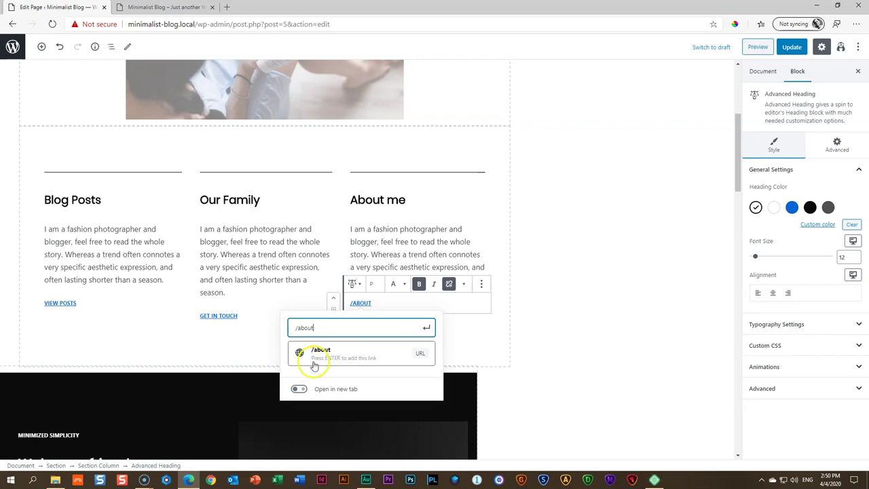
click(309, 360)
click(399, 301)
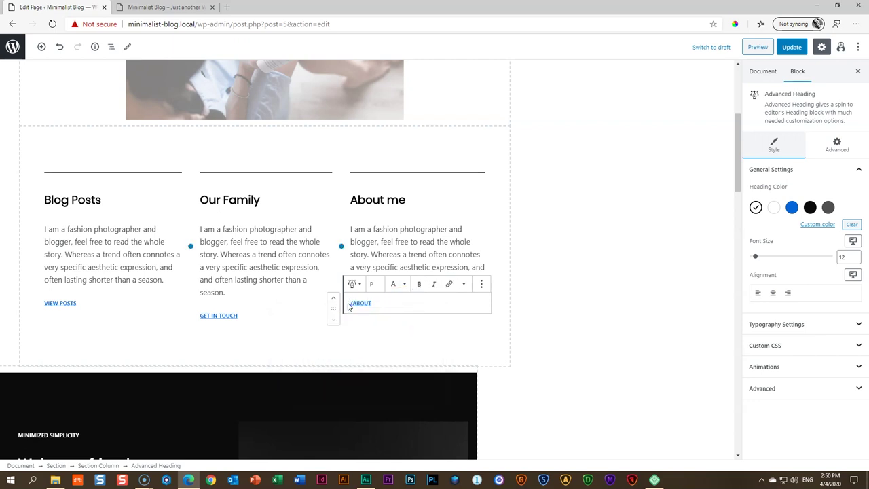
click(558, 285)
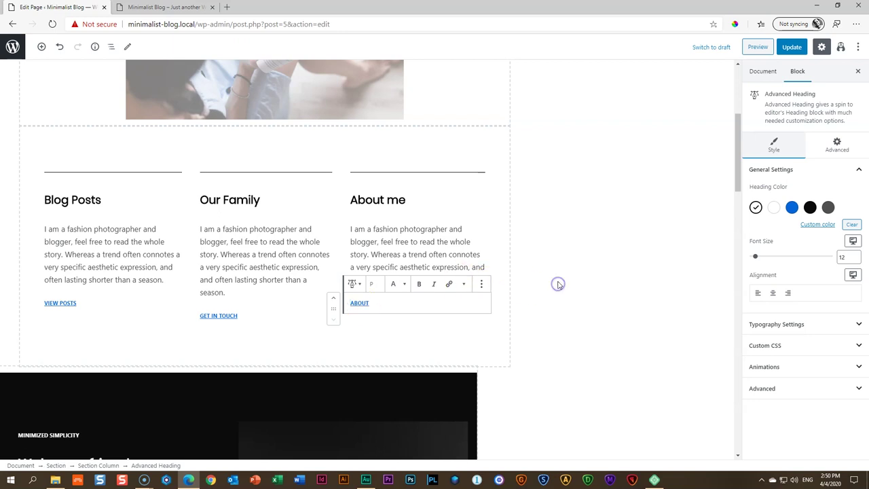
click(456, 229)
Update the Home page and test the VIEW POSTS link on the site preview
click(794, 47)
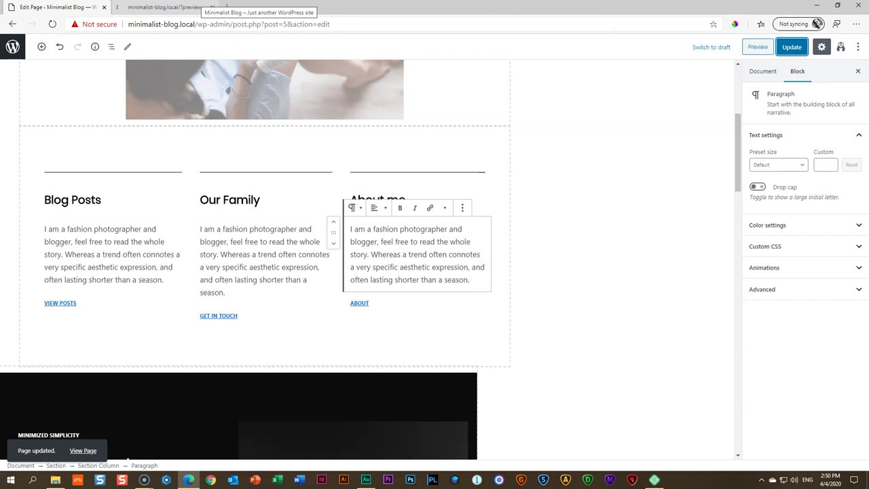
click(211, 7)
scroll(156, 290, down, 5)
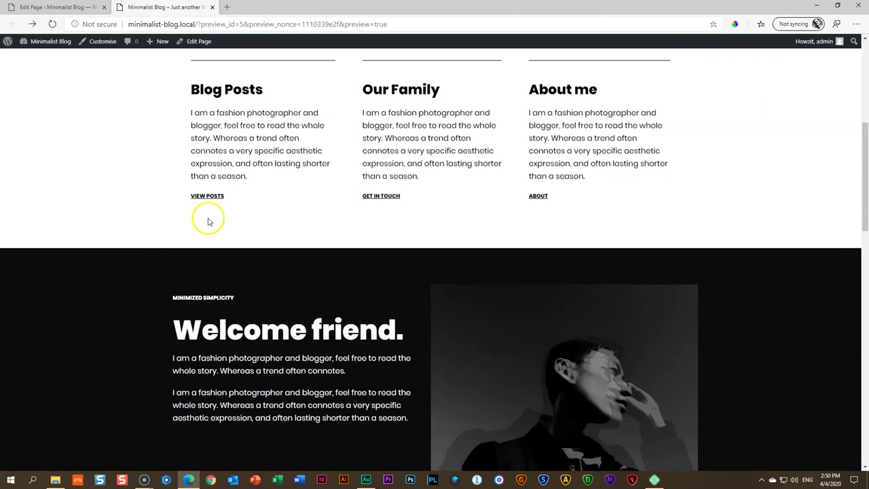
click(208, 196)
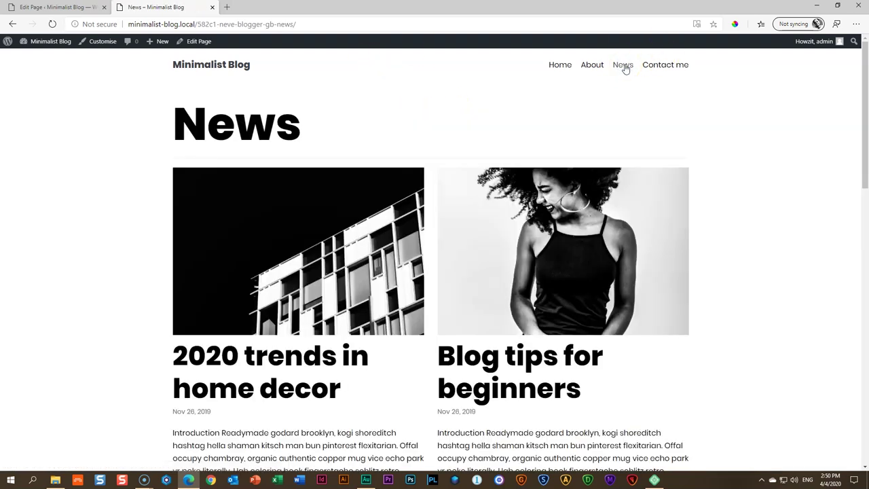
Check the News page address, then go to Dashboard > Pages > All Pages
drag(197, 25, 321, 23)
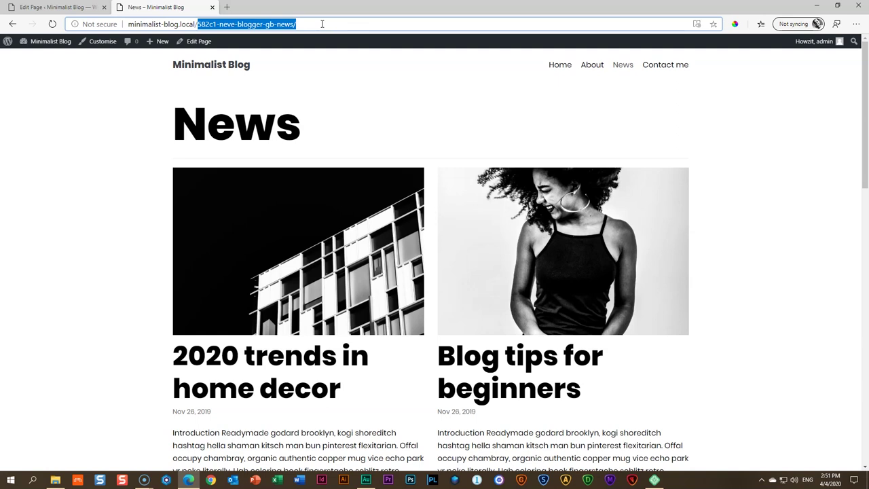
click(104, 83)
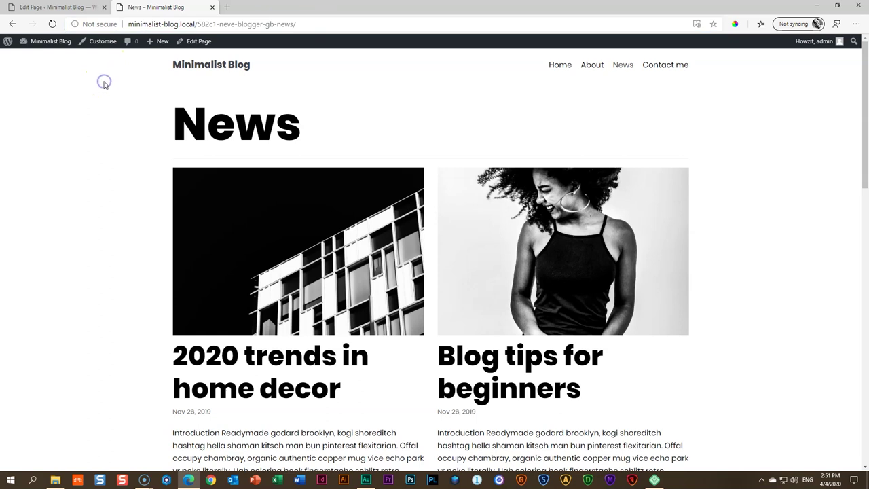
click(50, 42)
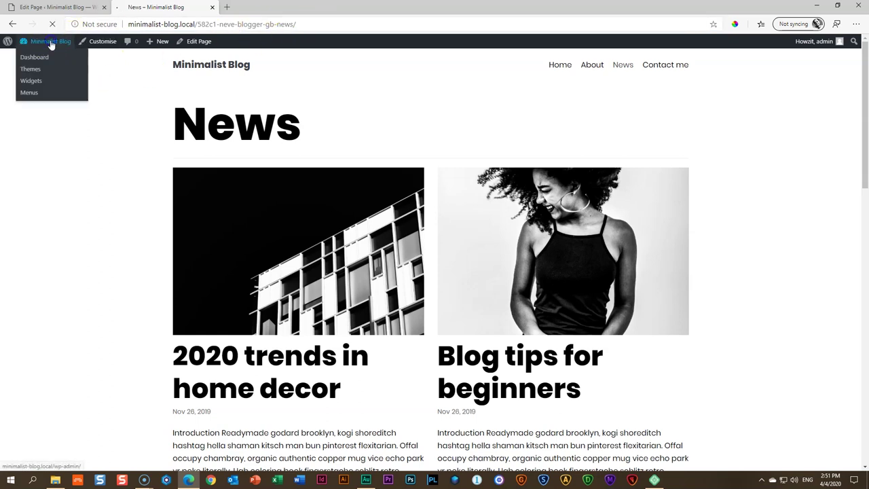
click(24, 145)
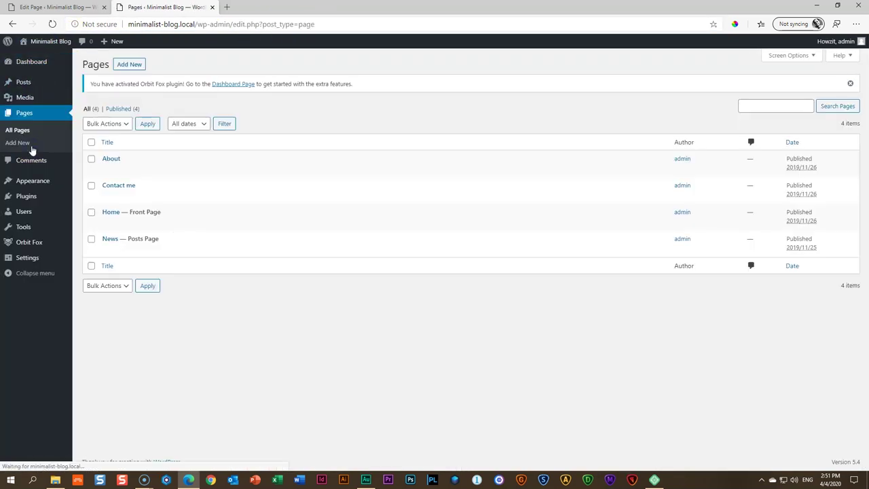
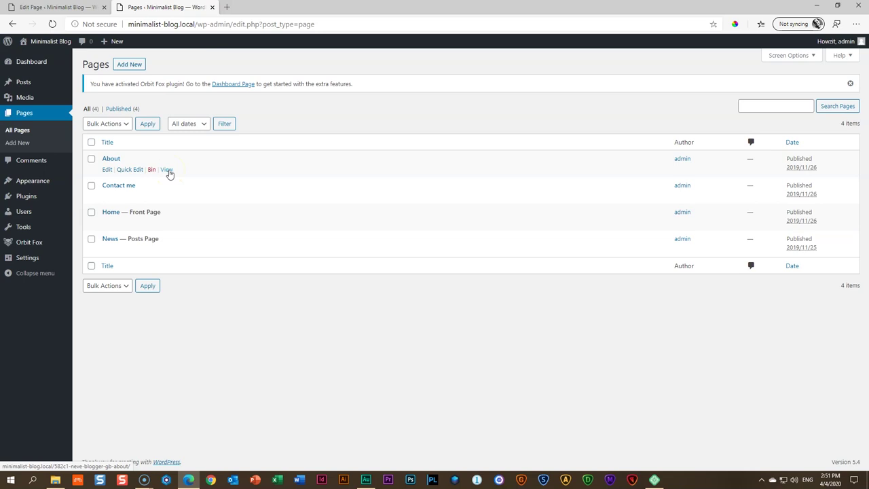
View the live About page in a new tab, inspect its long URL slug, then return to Pages
ctrl+click(167, 170)
click(237, 7)
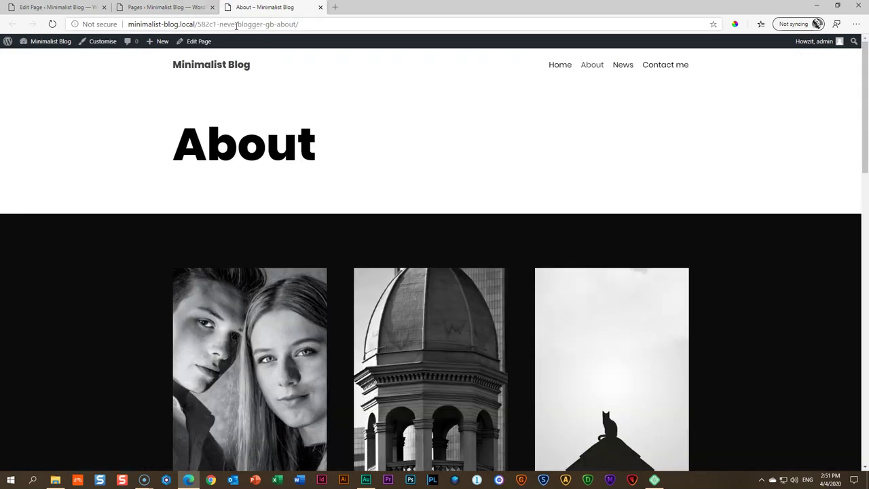
drag(197, 24, 352, 26)
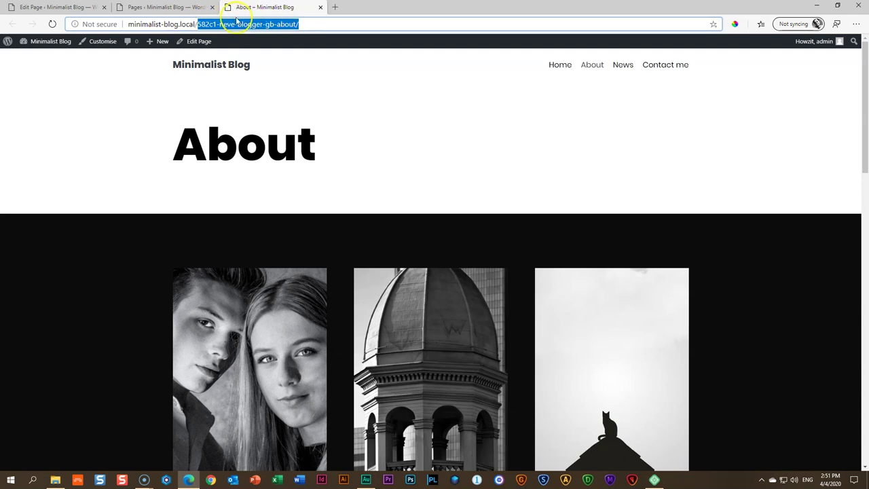
click(161, 7)
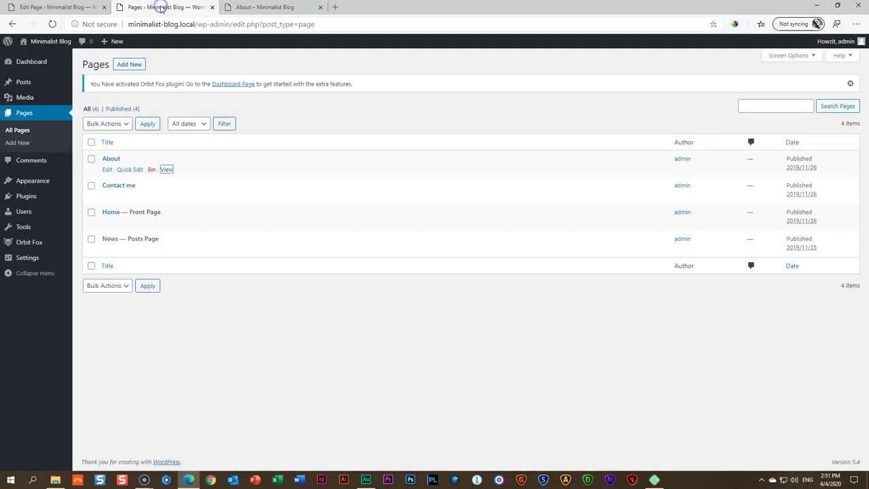
mouse_move(35, 256)
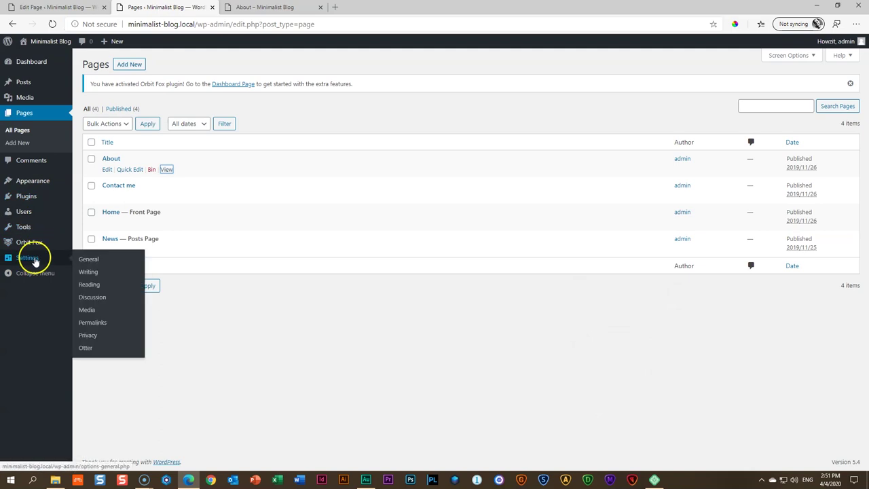
Save the Post name permalink structure, reload the live About page, and close the permalink settings
click(94, 327)
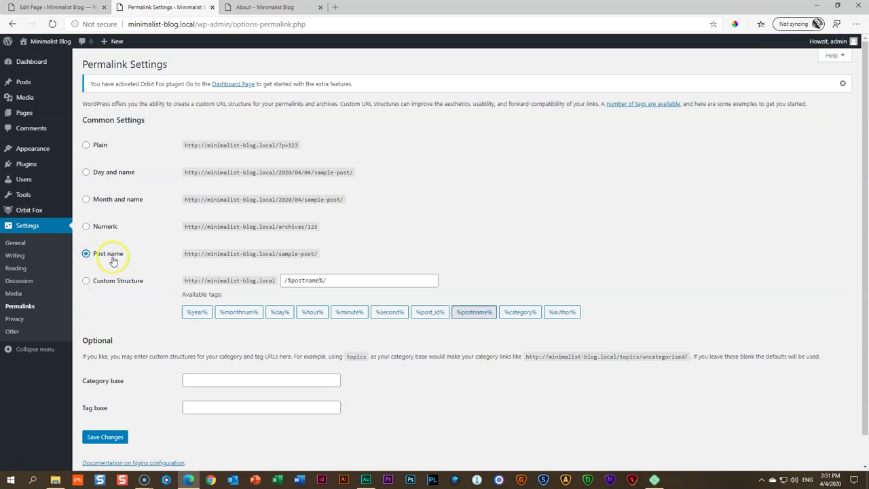
click(97, 438)
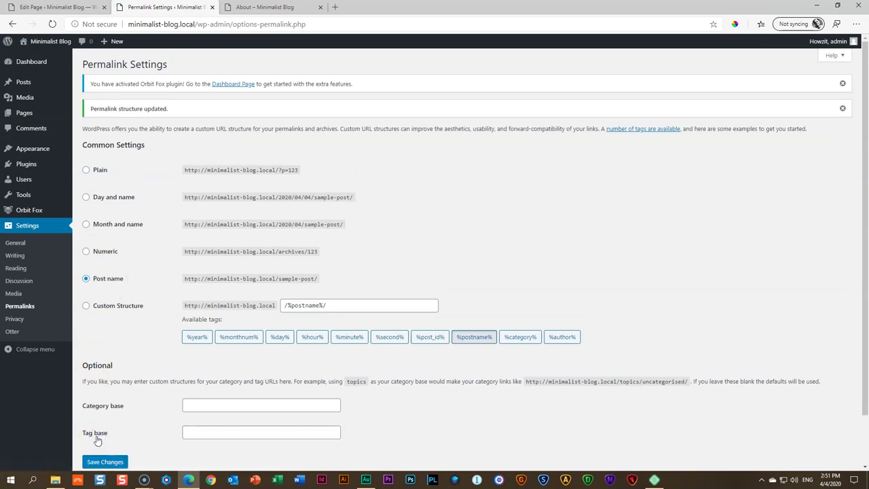
click(260, 7)
click(52, 25)
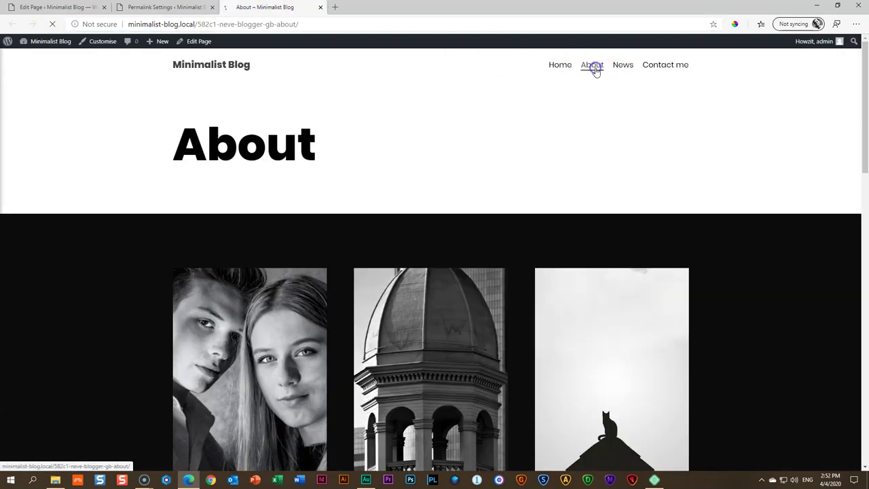
click(186, 8)
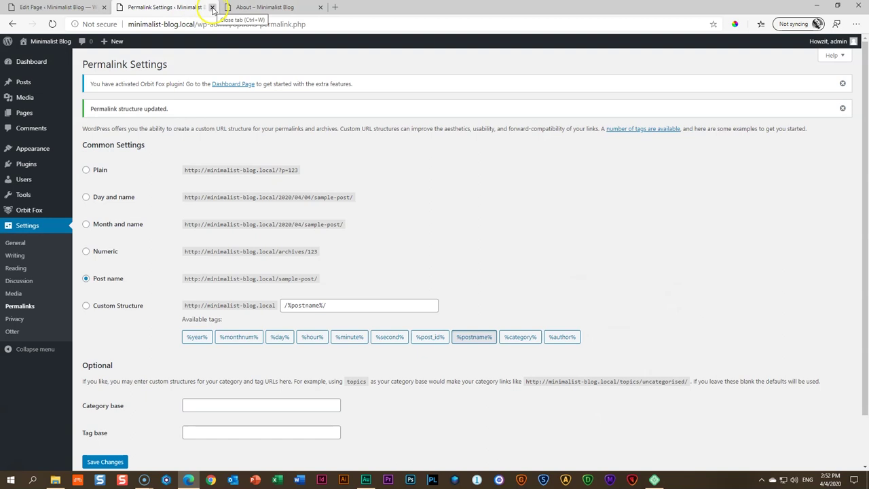
click(212, 7)
Change the About page's URL slug to 'about' and update the page
click(195, 43)
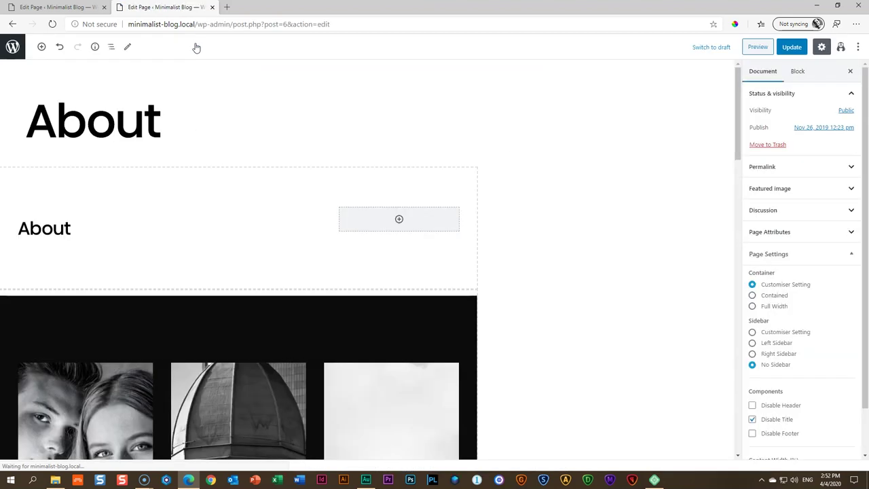
click(779, 171)
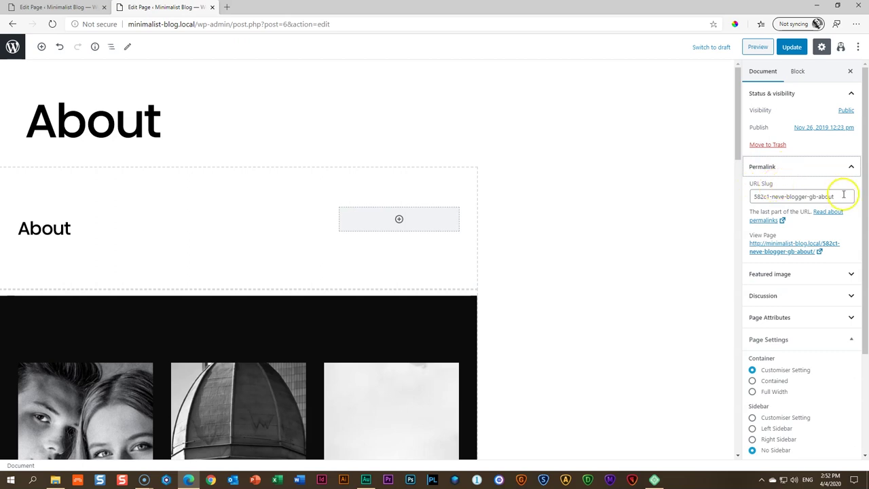
drag(845, 196, 748, 197)
text(ab)
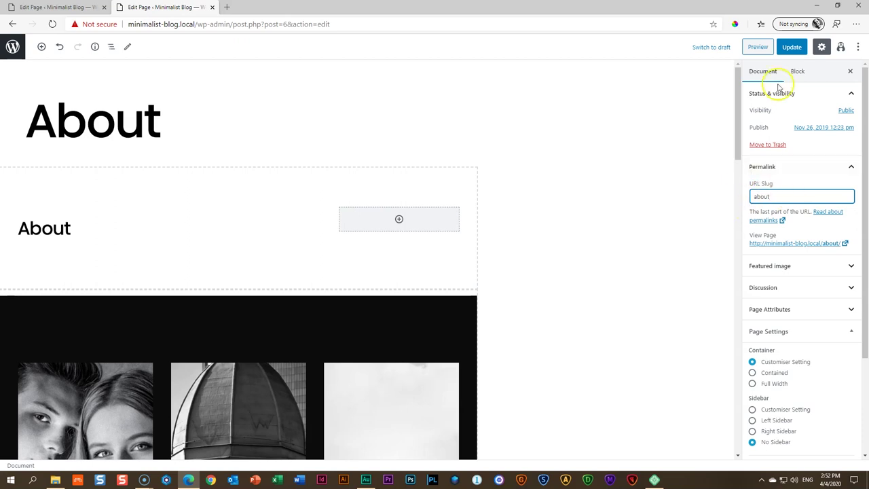
click(792, 47)
Preview the site and confirm About loads at minimalist-blog.local/about/
click(748, 47)
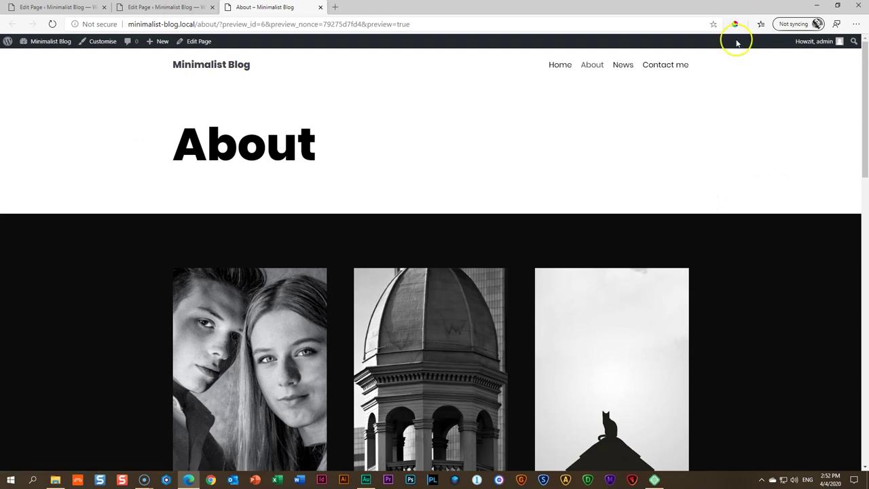
click(592, 65)
drag(129, 24, 195, 23)
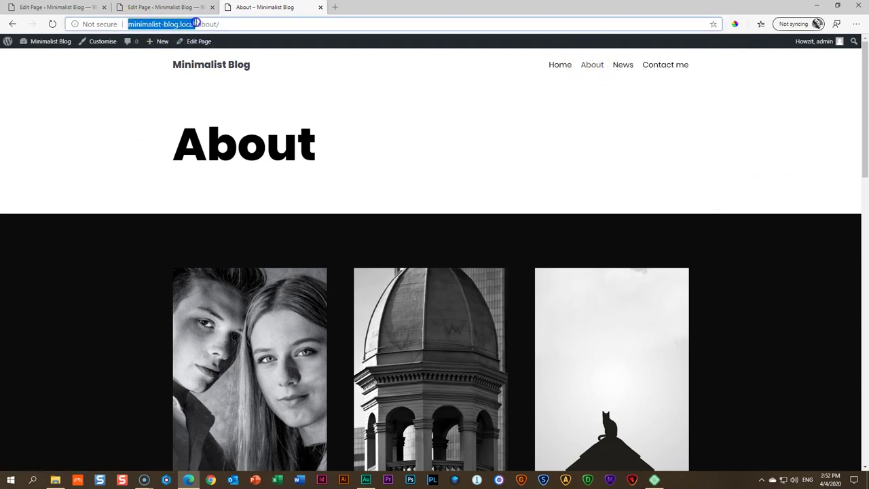
click(284, 25)
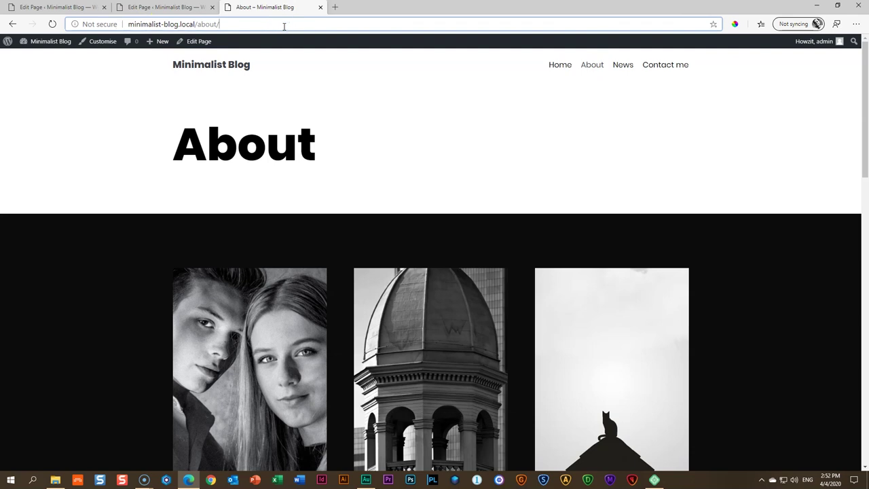
Visit the News page, note its long slug, and open it in the editor
click(619, 66)
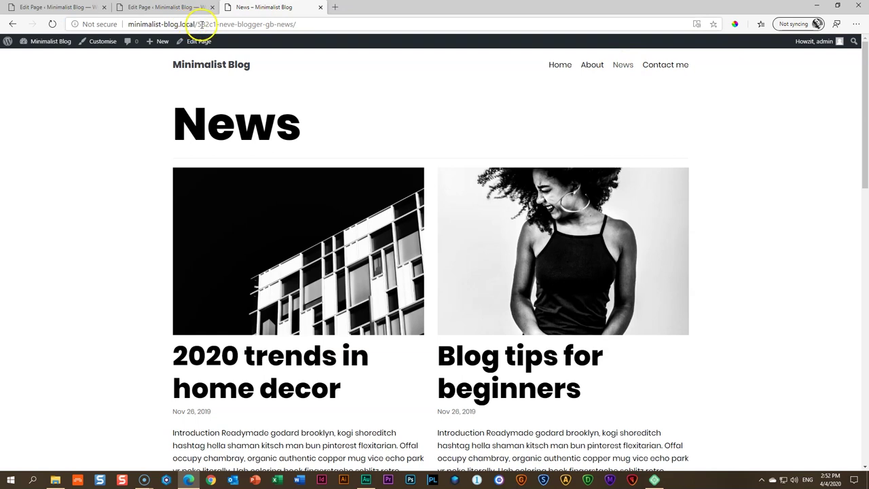
drag(199, 23, 291, 23)
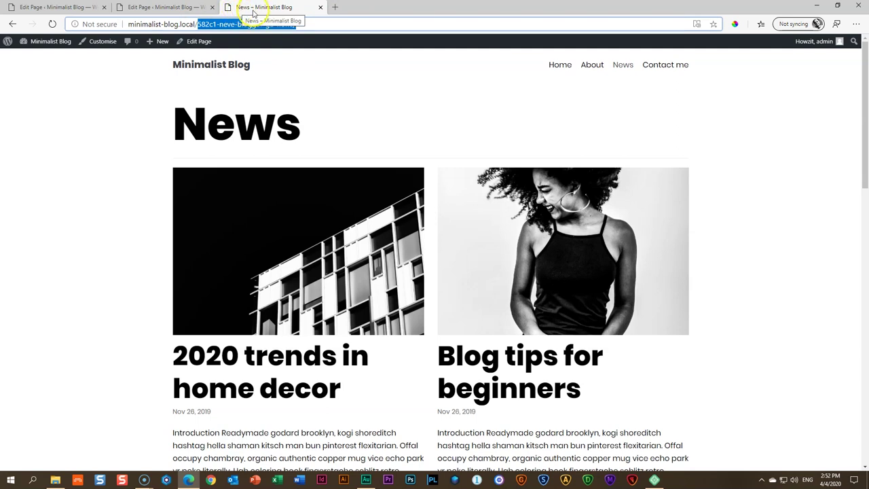
click(193, 41)
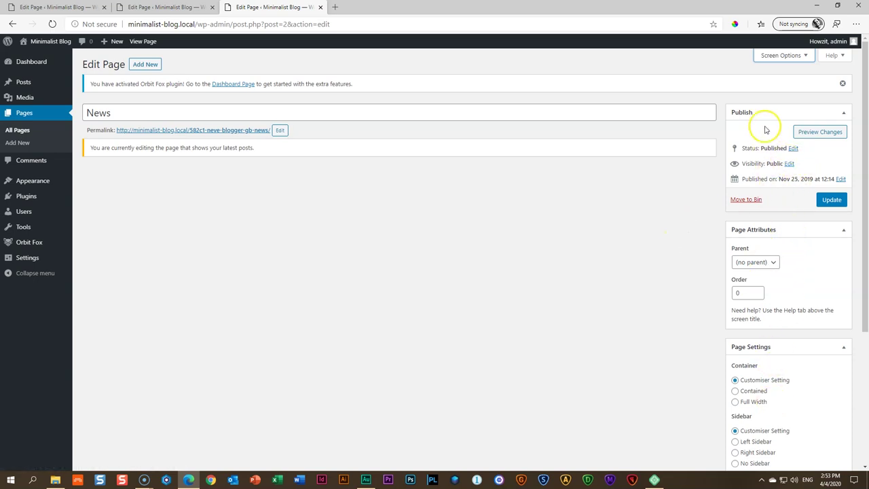
Show the Slug box, change the News slug to 'news', and update the page
click(786, 61)
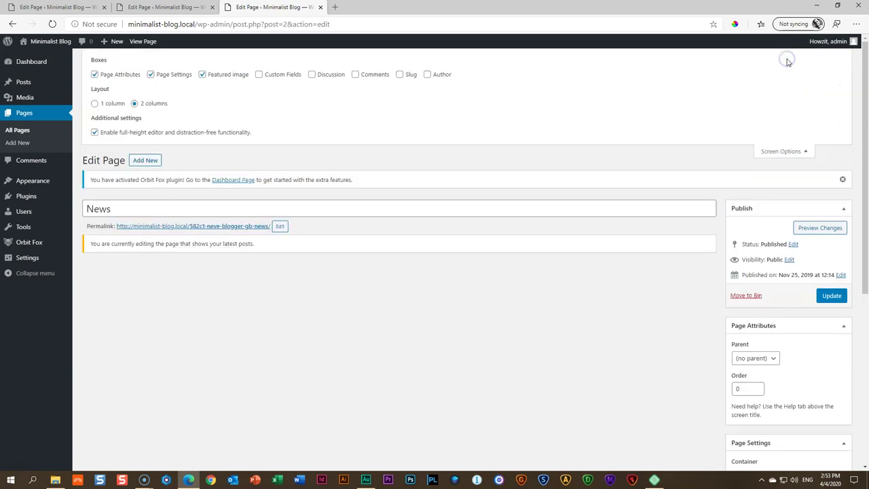
click(398, 74)
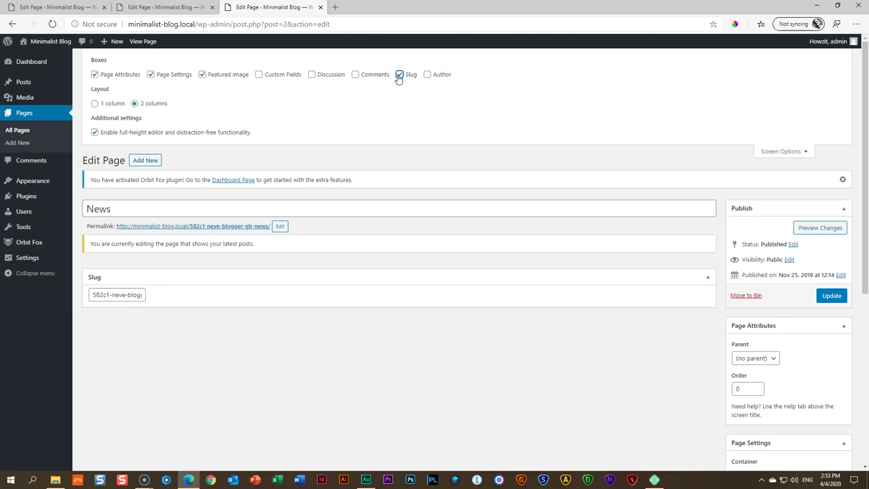
triple_click(116, 296)
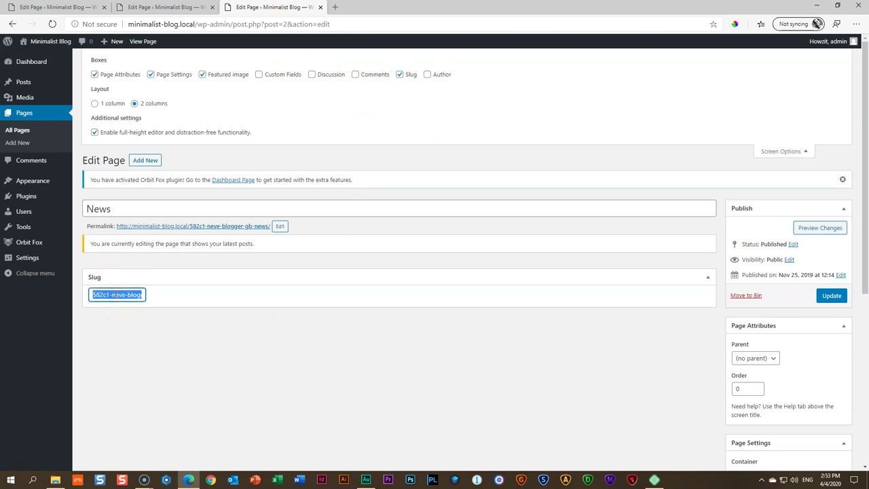
text(news)
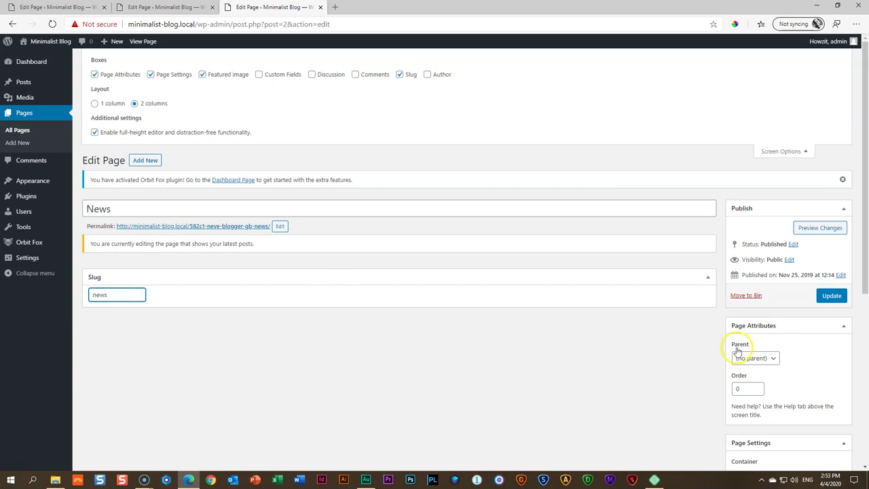
click(832, 296)
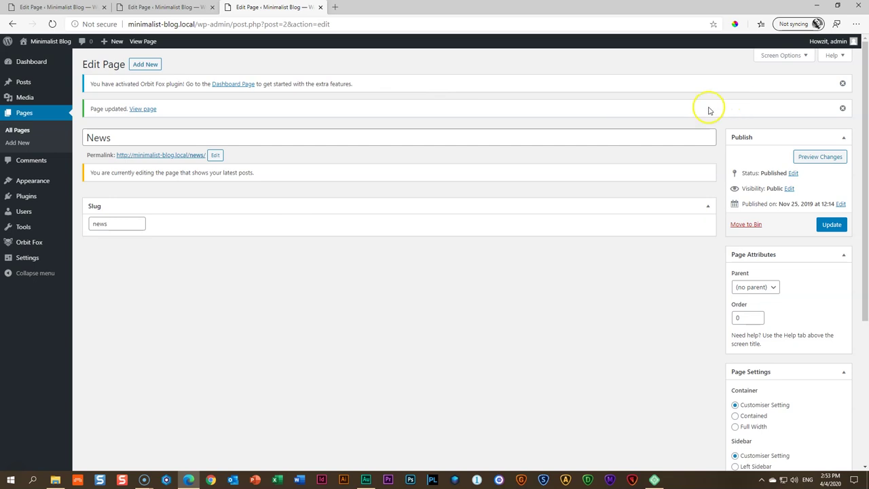
Preview the changes and confirm News loads at minimalist-blog.local/news/
click(825, 157)
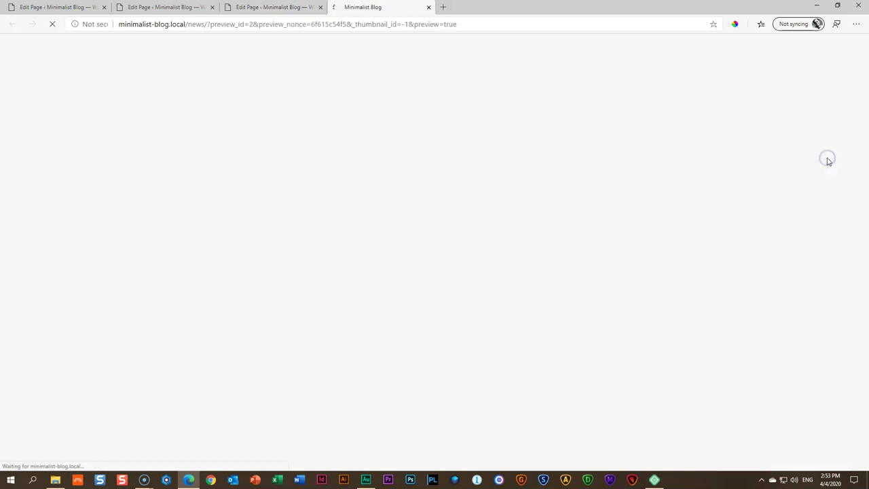
click(301, 11)
click(320, 7)
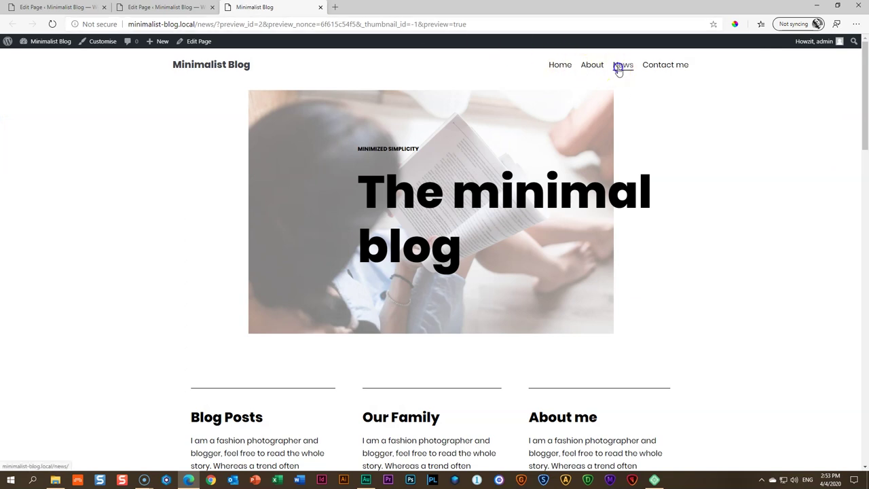
click(620, 67)
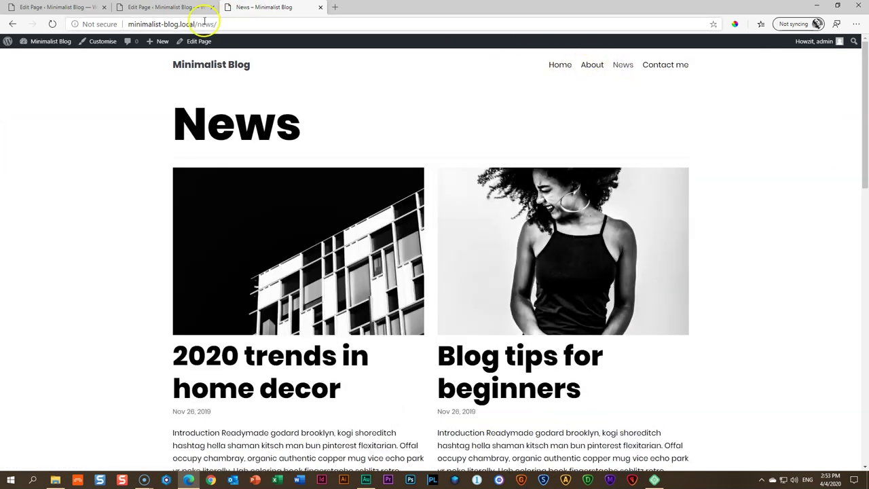
click(241, 25)
click(243, 24)
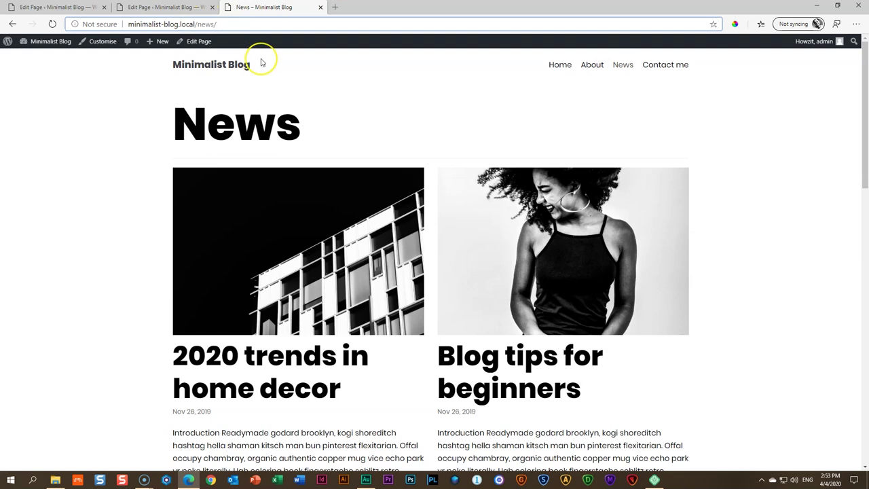
Visit the Contact me page, note its long slug, and open it in the editor
click(670, 70)
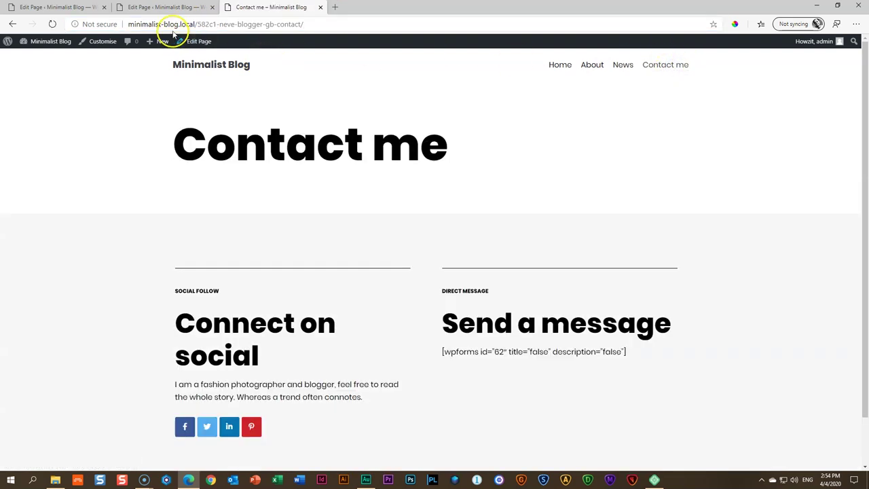
drag(198, 24, 324, 25)
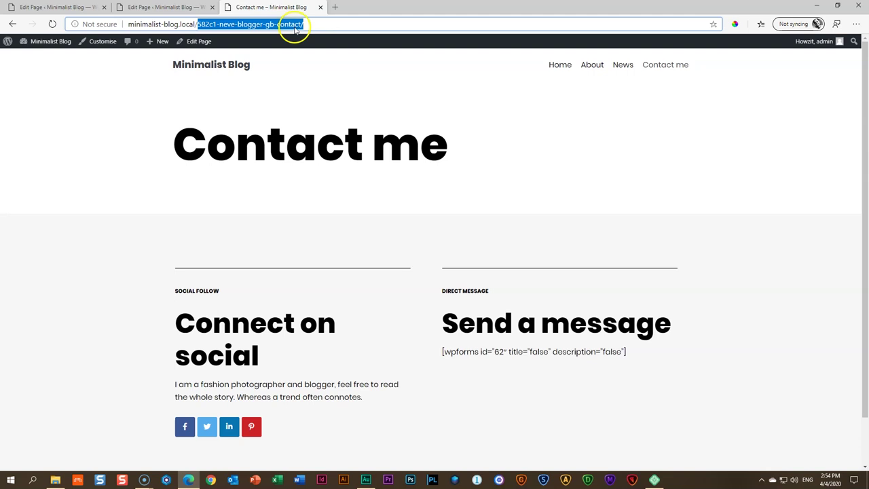
click(196, 39)
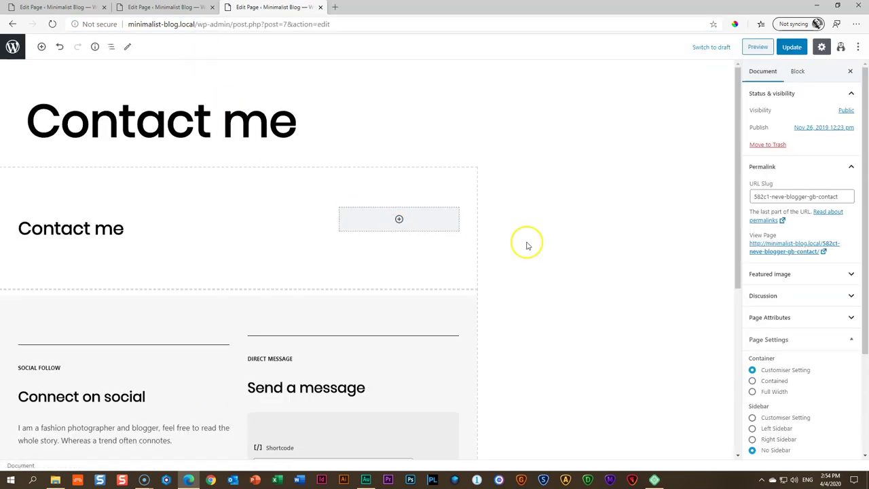
Change the Contact me URL slug to 'contact' and update the page
click(764, 167)
click(765, 167)
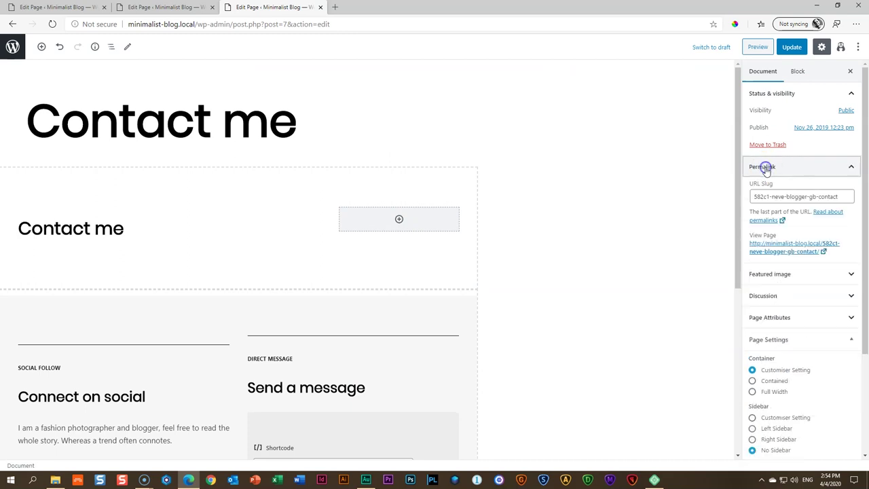
drag(847, 196, 719, 198)
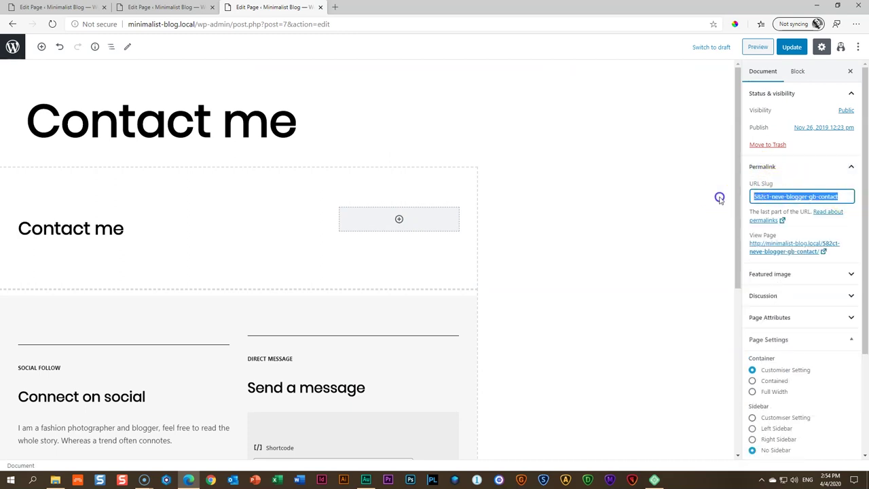
text(conta)
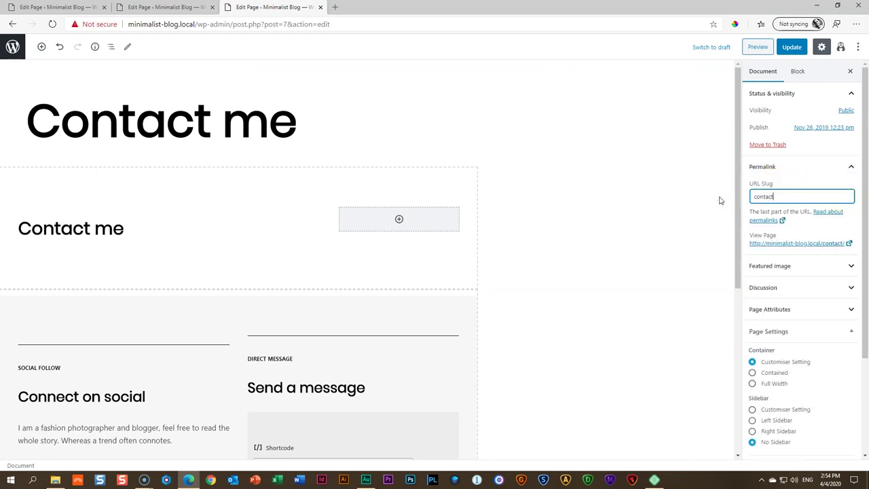
click(791, 48)
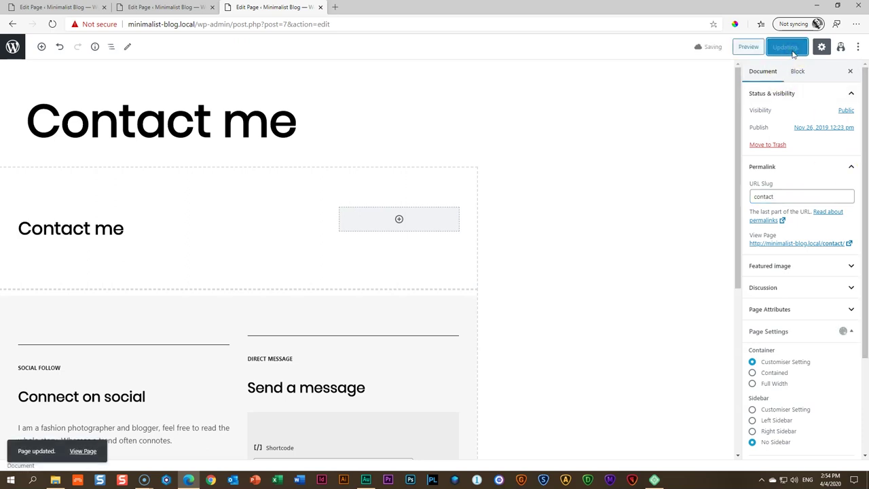
Preview the site and click through the Contact me, News, About and Home links
click(746, 46)
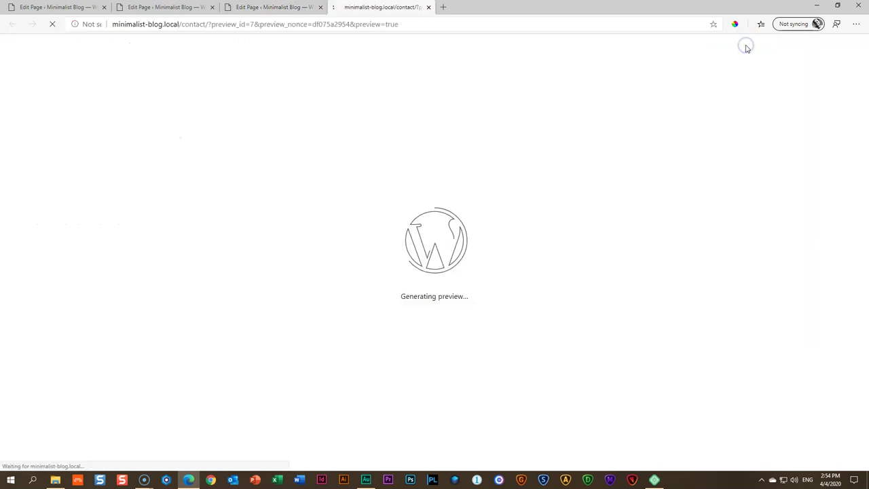
click(657, 67)
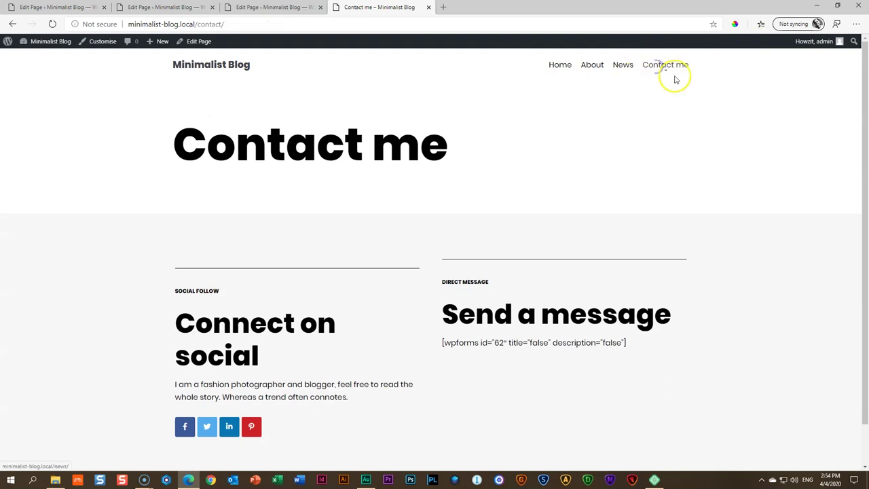
click(619, 65)
click(592, 66)
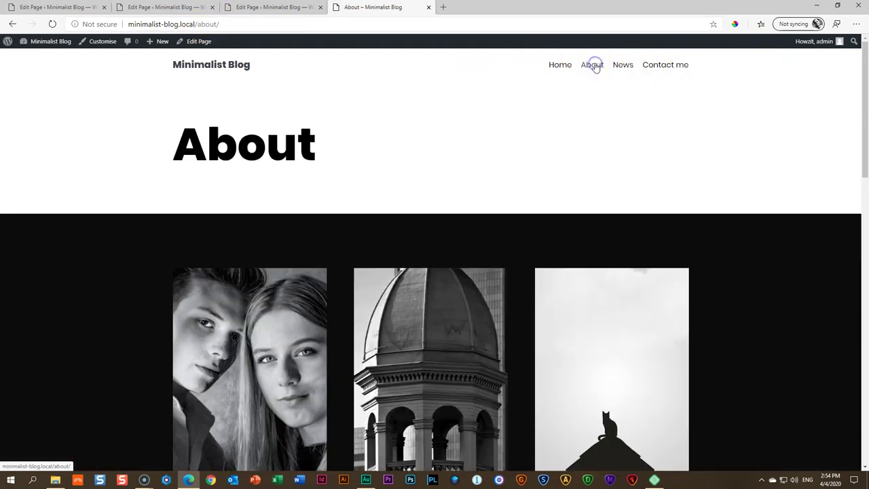
click(559, 66)
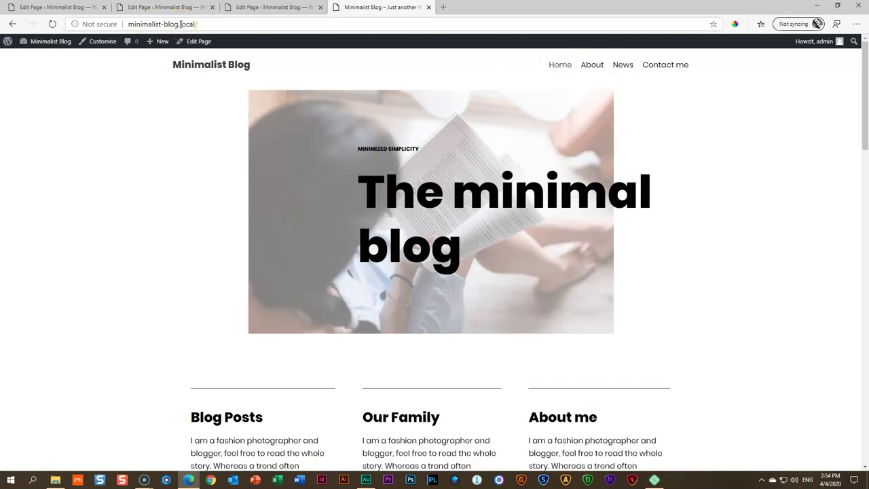
Close the extra preview and editor tabs and update the home page
click(429, 7)
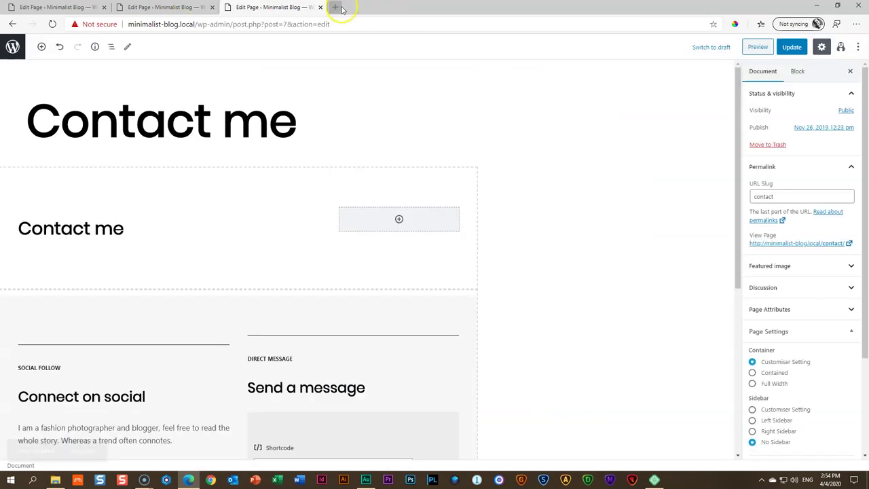
click(320, 8)
click(213, 8)
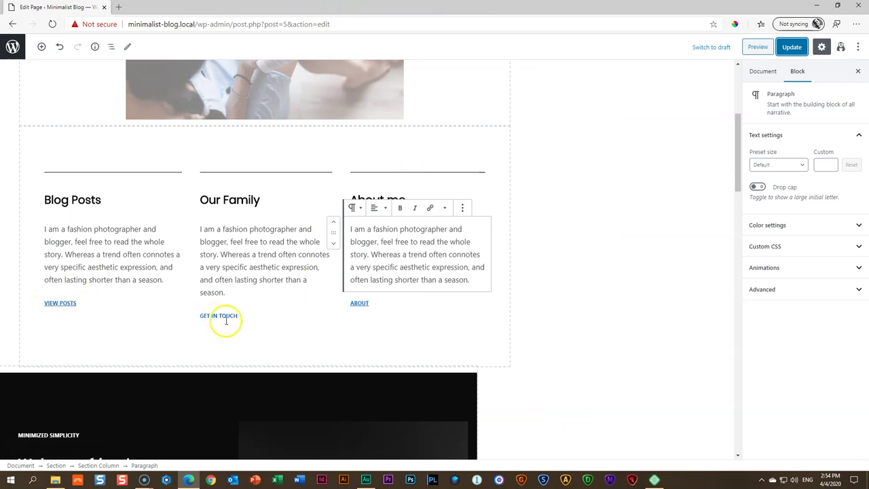
click(792, 47)
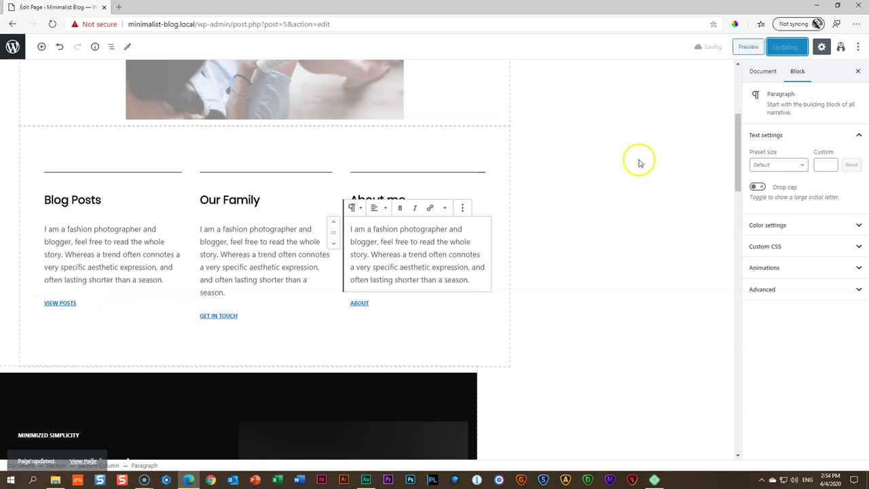
Preview the home page and test its VIEW POSTS, GET IN TOUCH and ABOUT links
click(744, 51)
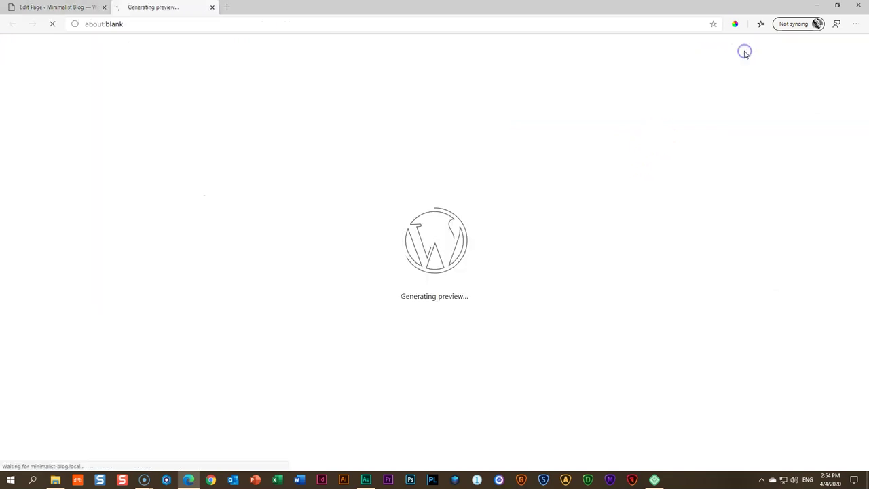
scroll(161, 170, down, 2)
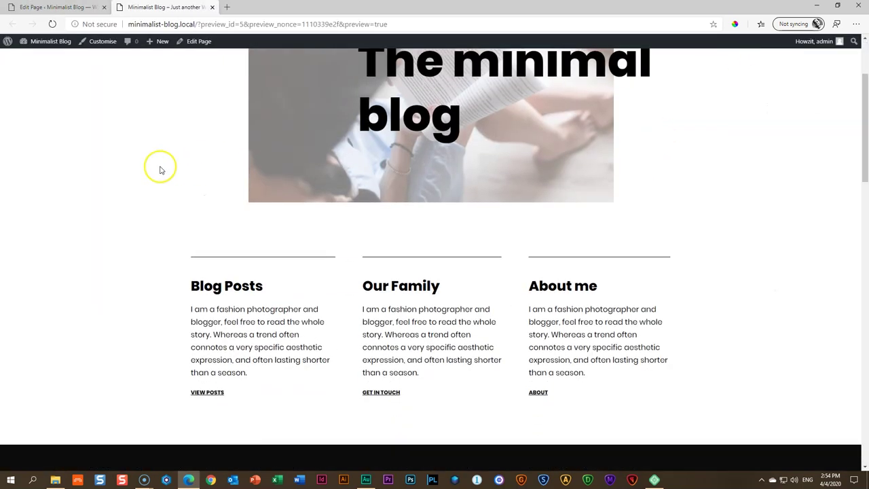
click(204, 392)
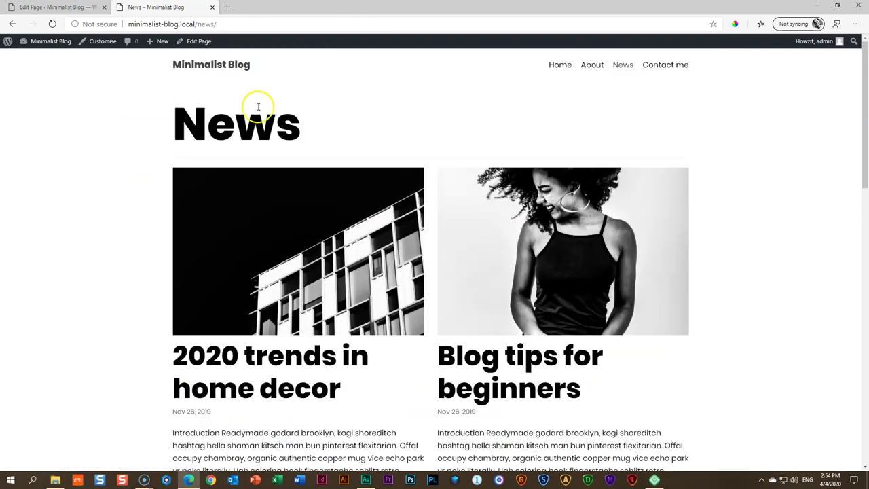
click(557, 63)
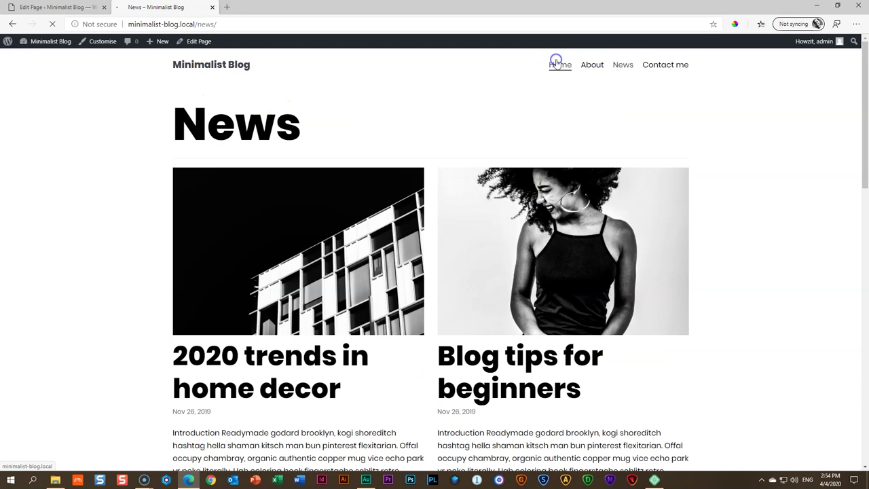
scroll(420, 116, down, 5)
click(389, 196)
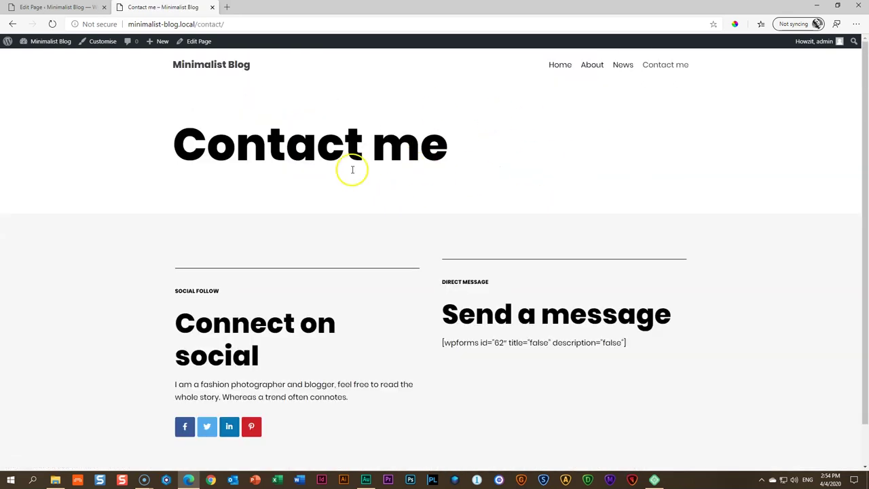
click(554, 68)
scroll(516, 136, down, 4)
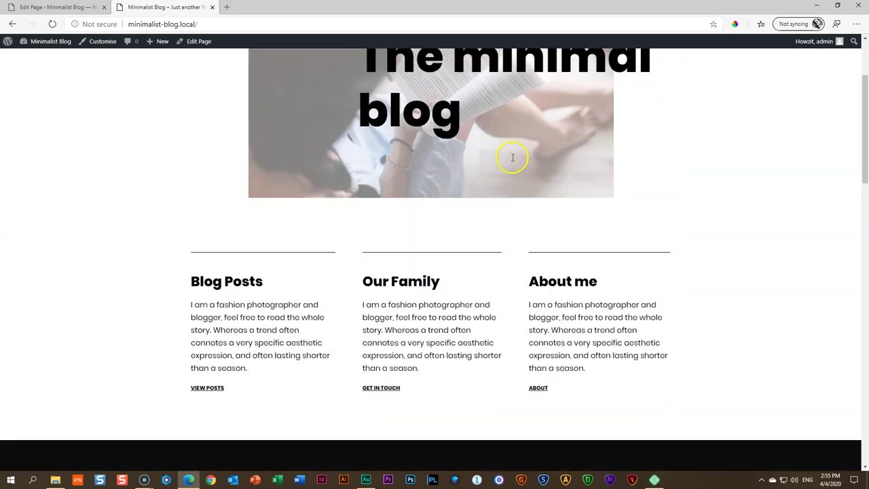
click(536, 261)
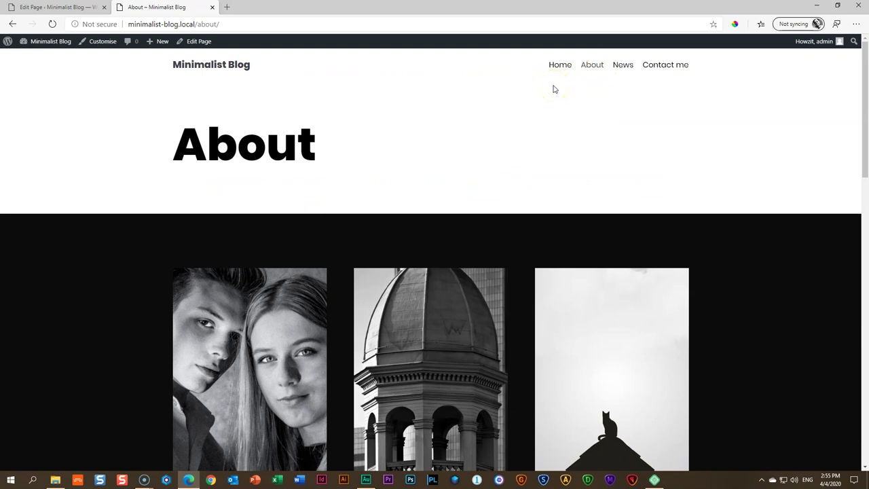
Point the VIEW POSTS link to /news
click(76, 8)
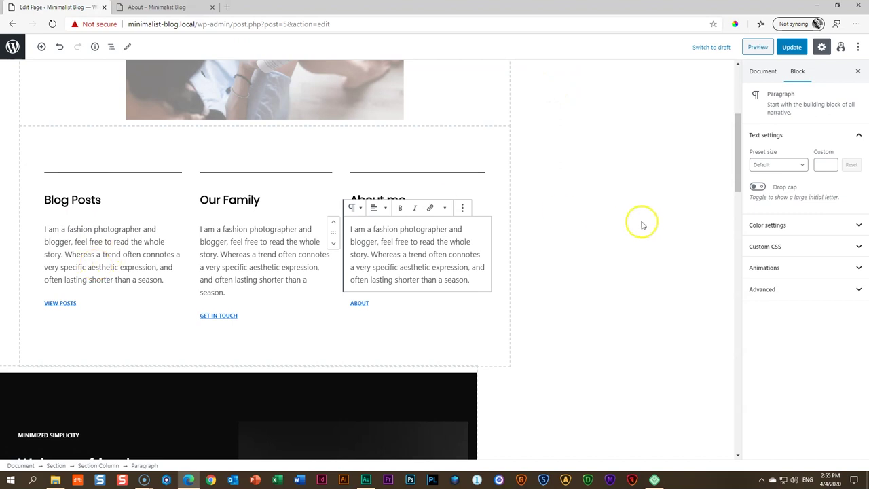
drag(88, 302, 44, 305)
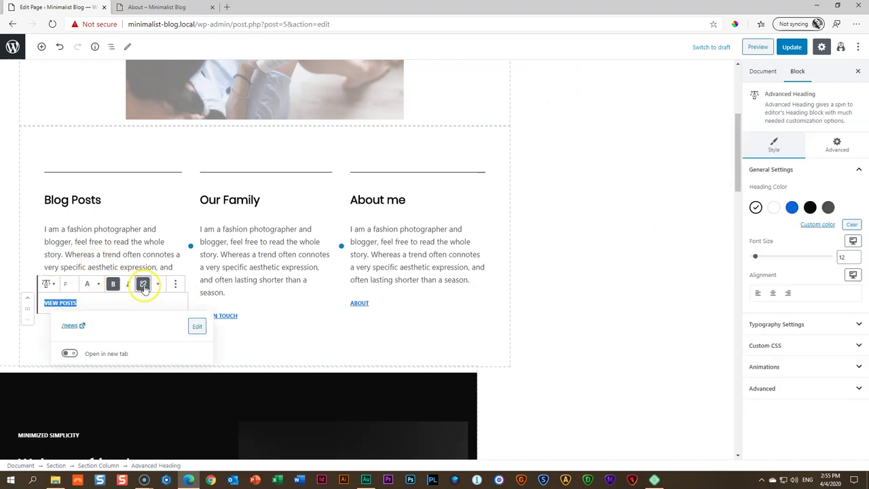
click(197, 327)
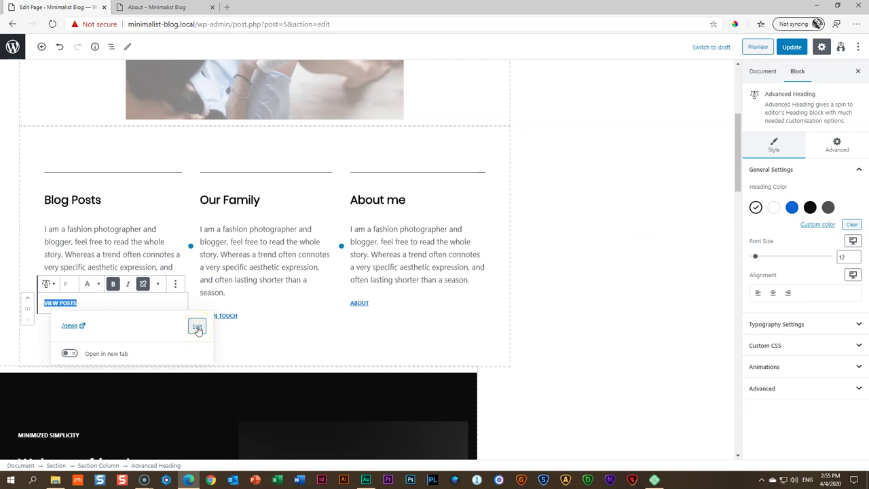
click(197, 327)
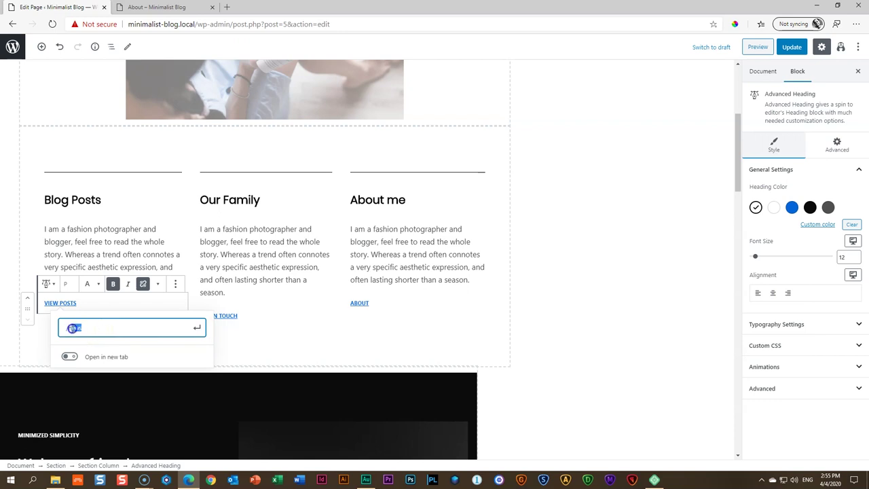
click(107, 361)
click(92, 330)
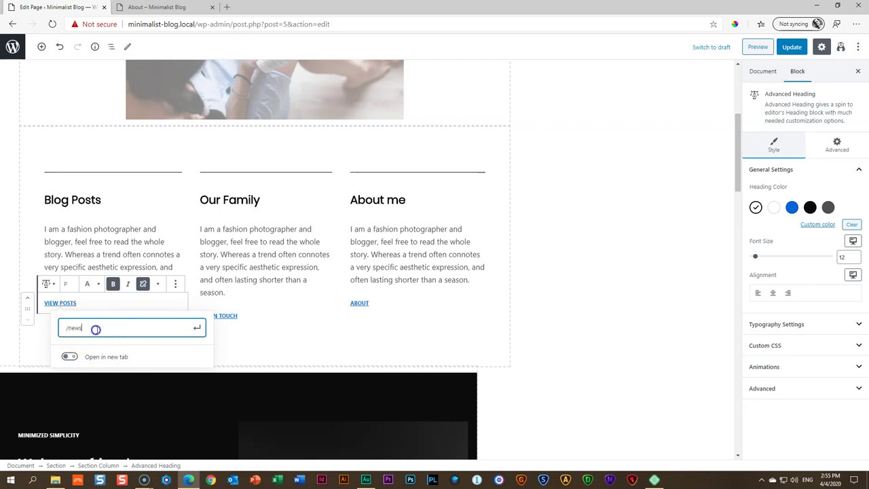
click(197, 327)
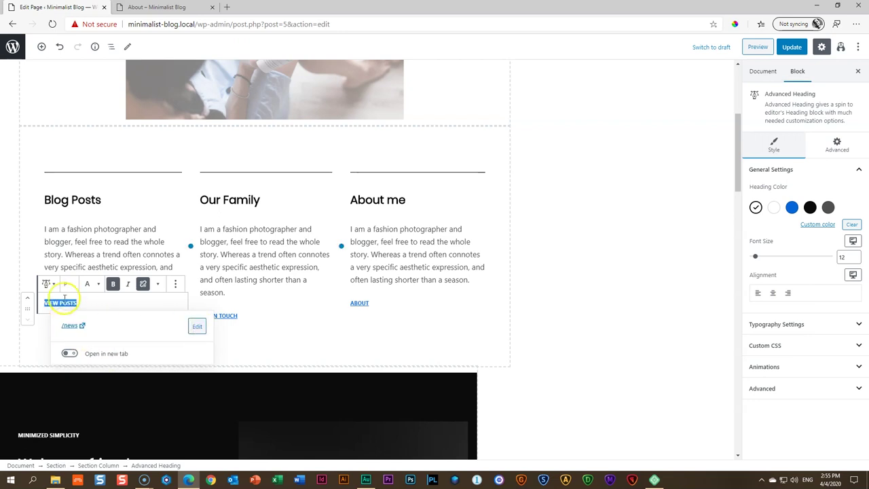
Check that GET IN TOUCH links to /contact and ABOUT to /about, then update the page
click(224, 315)
click(285, 336)
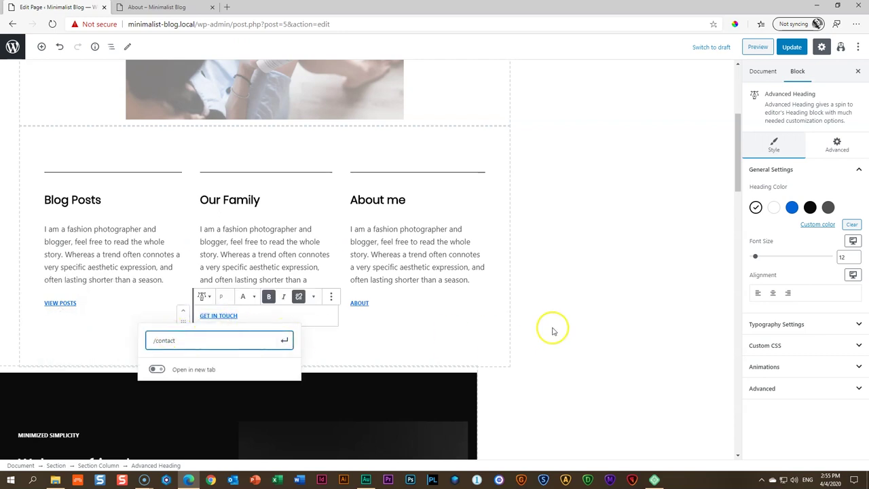
click(354, 303)
click(426, 327)
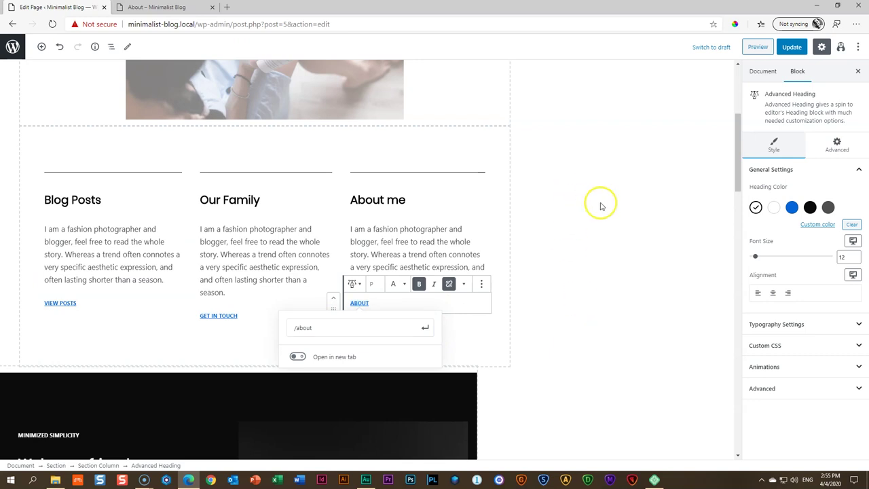
click(436, 241)
click(575, 220)
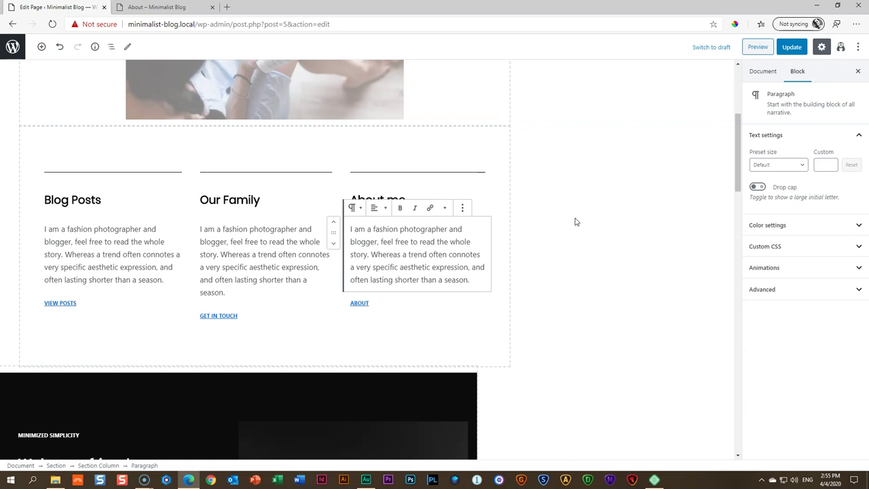
click(791, 47)
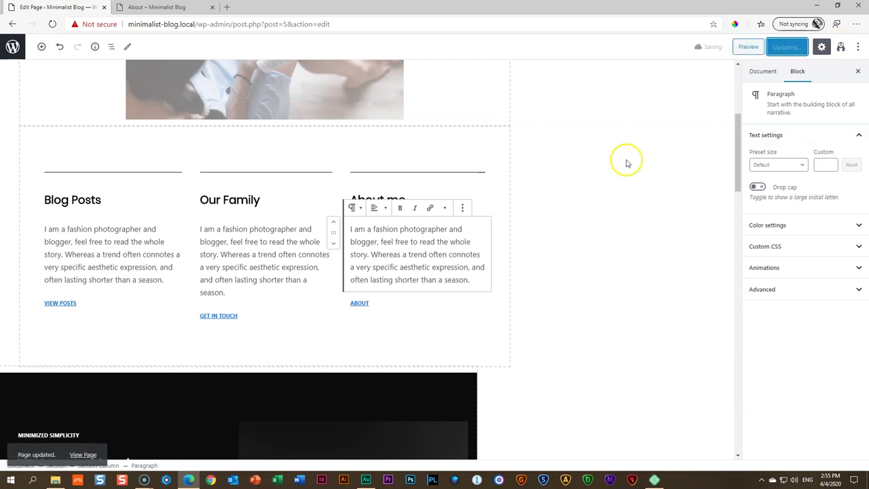
Replace the heading text 'Welcome friend.' with 'My dear friends.'
scroll(617, 171, down, 4)
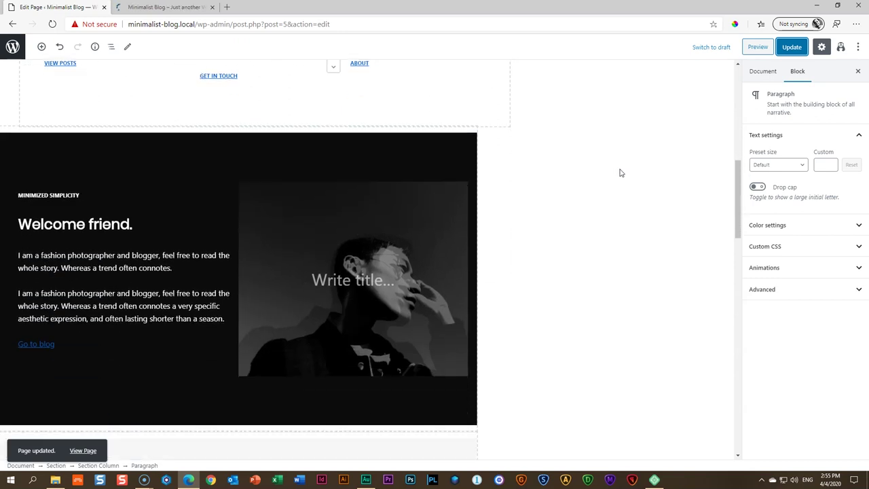
scroll(620, 172, down, 1)
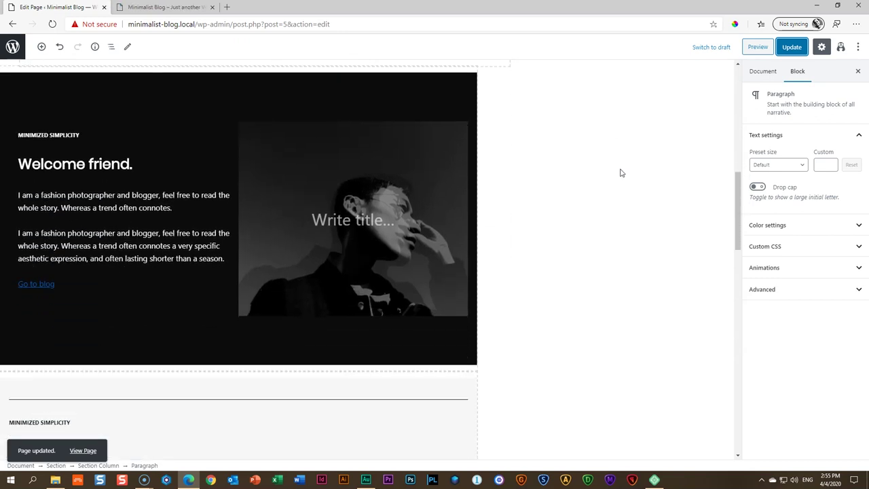
scroll(619, 172, up, 2)
scroll(620, 172, down, 2)
triple_click(96, 163)
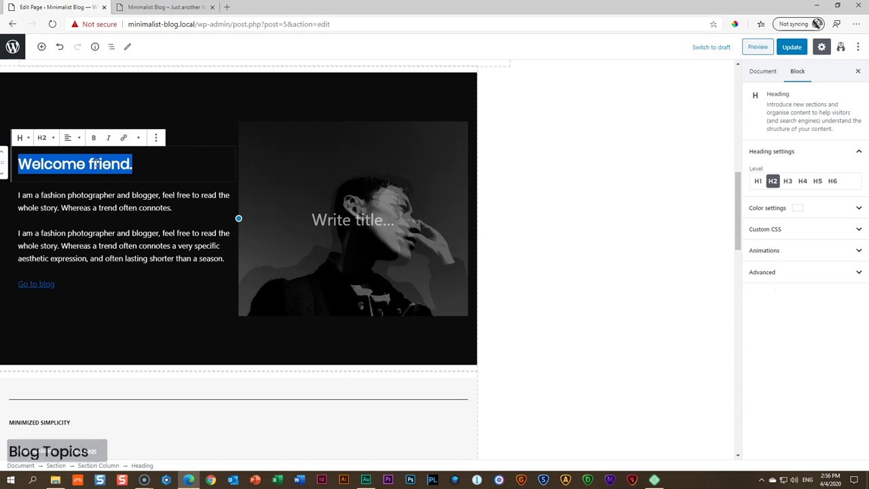
text(My dear)
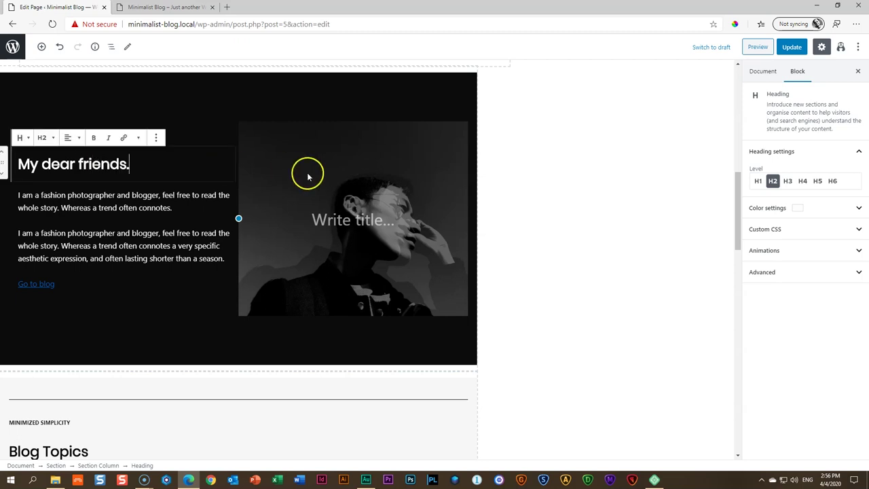
click(439, 140)
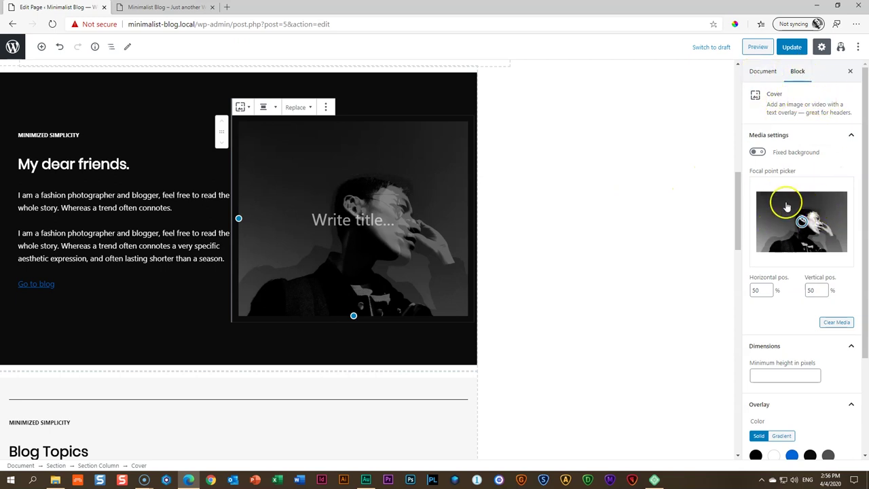
Clear the cover's portrait and set the uploaded family photo 439346-PEHH1H-262-studio.jpg as its background
click(839, 323)
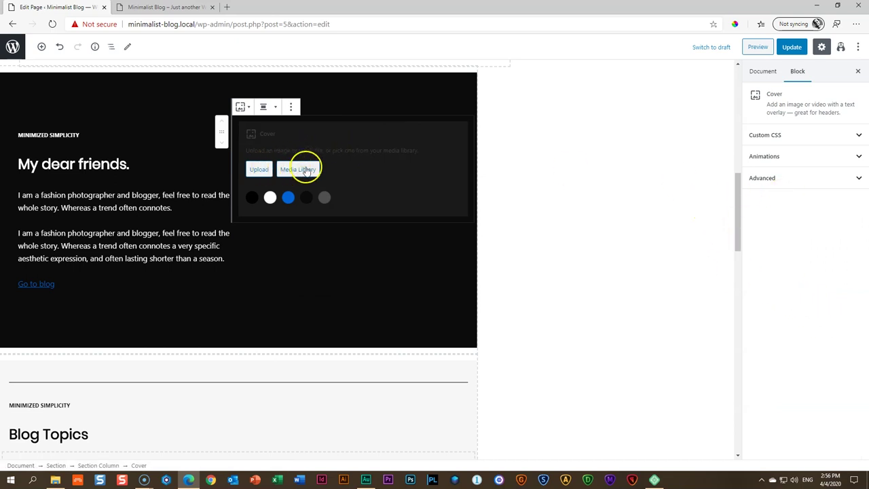
click(298, 169)
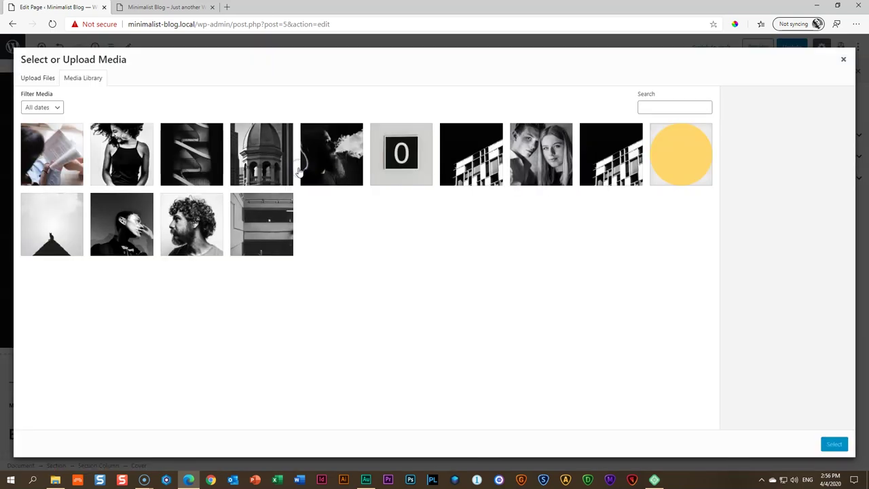
click(57, 481)
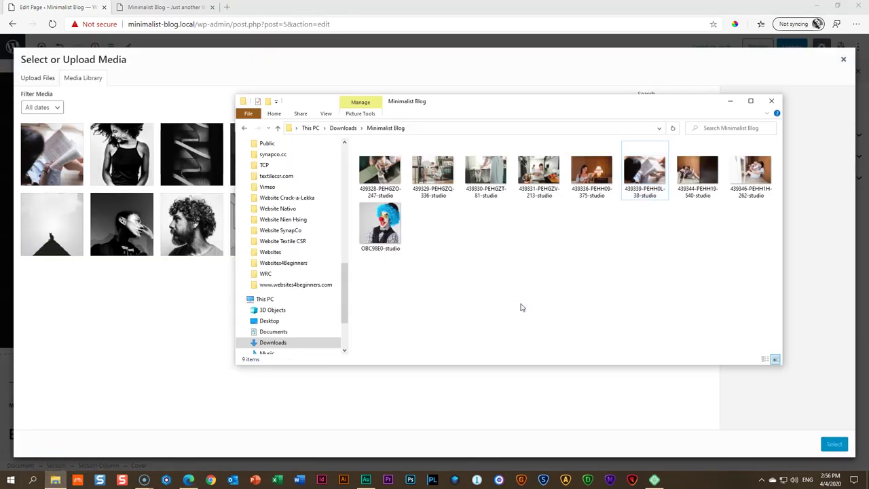
drag(750, 171, 141, 211)
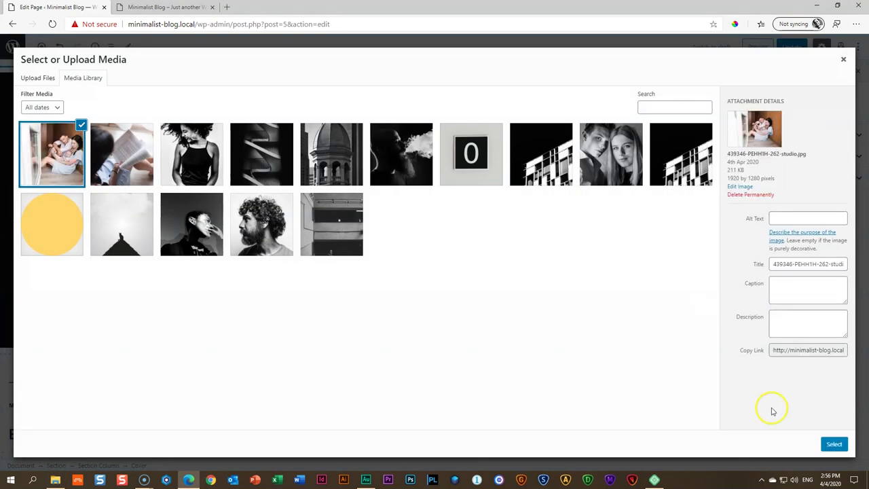
click(834, 443)
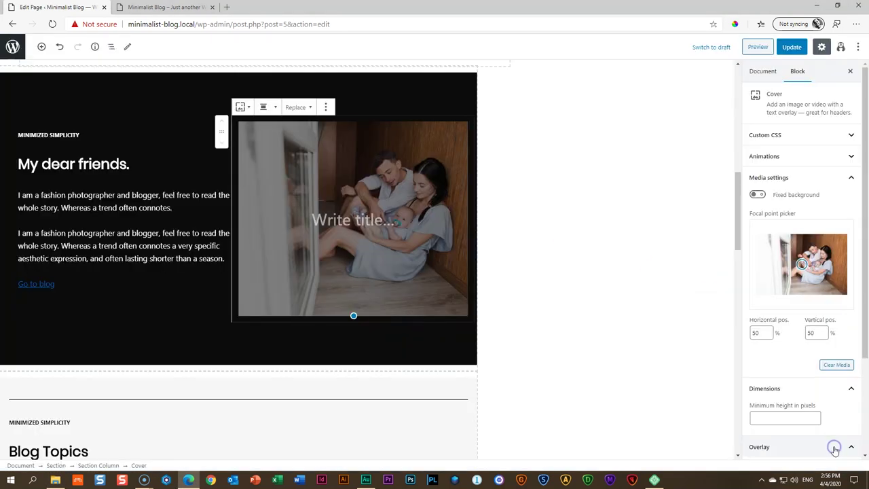
Update the page and scroll through its preview showing 'My dear friends.' with the family photo
click(519, 256)
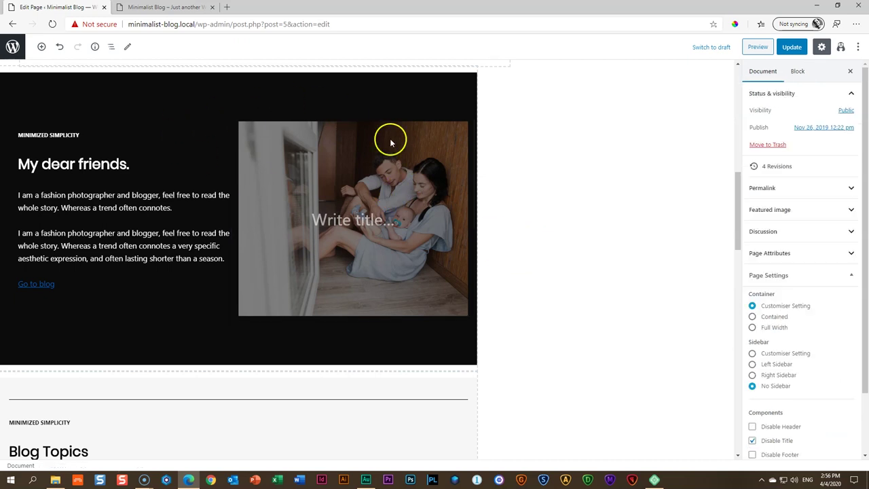
scroll(475, 165, up, 10)
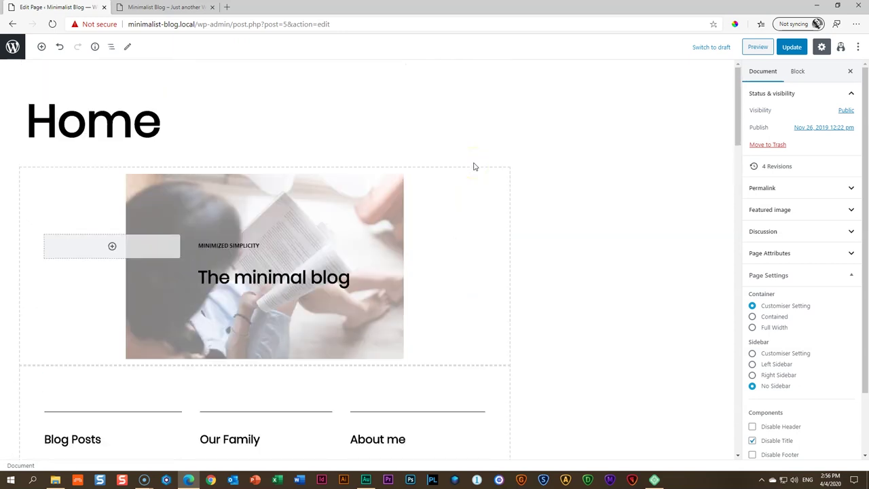
scroll(475, 167, down, 6)
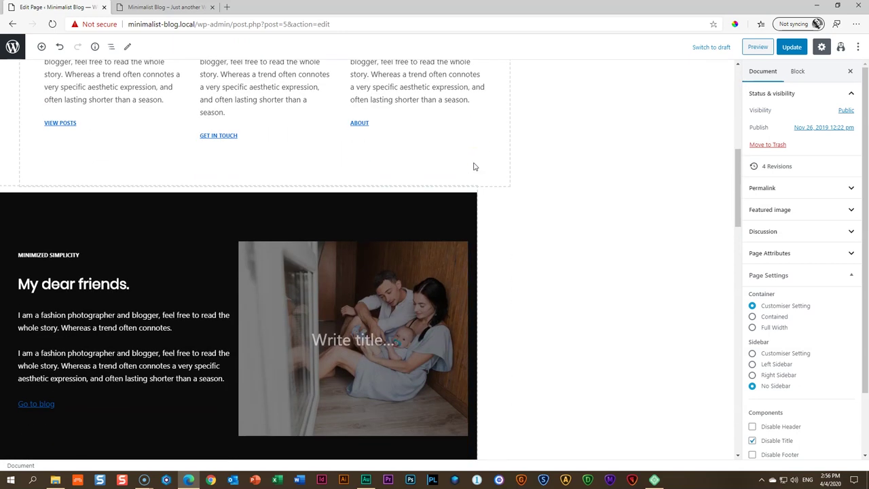
click(791, 47)
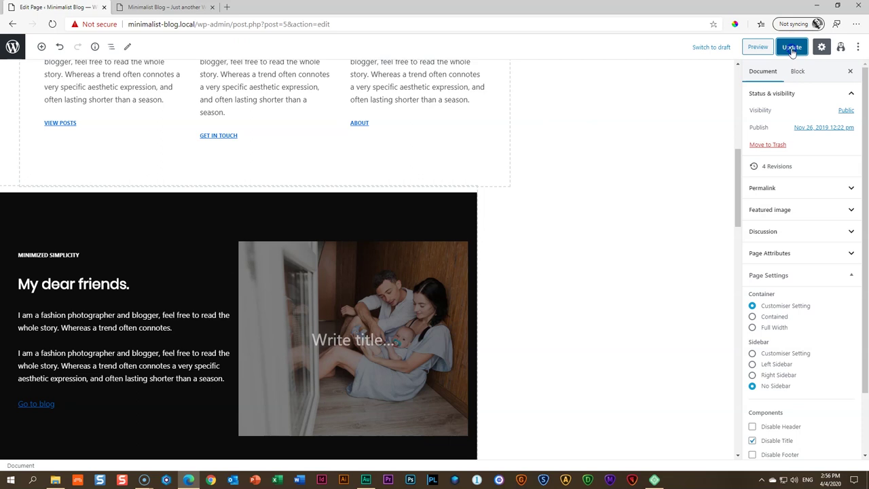
click(752, 47)
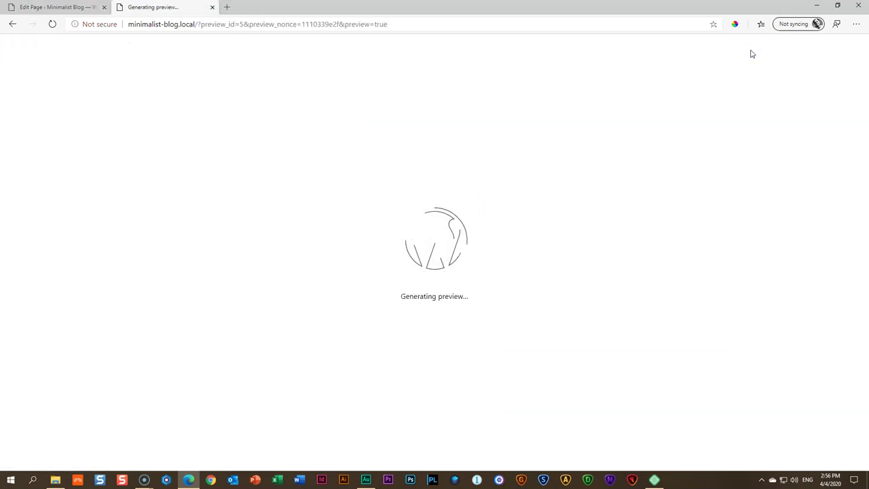
scroll(543, 86, down, 7)
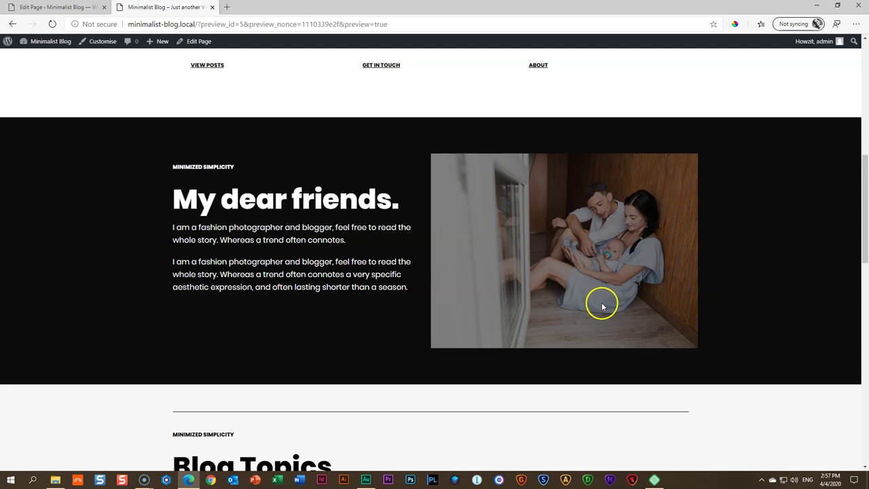
scroll(593, 231, down, 4)
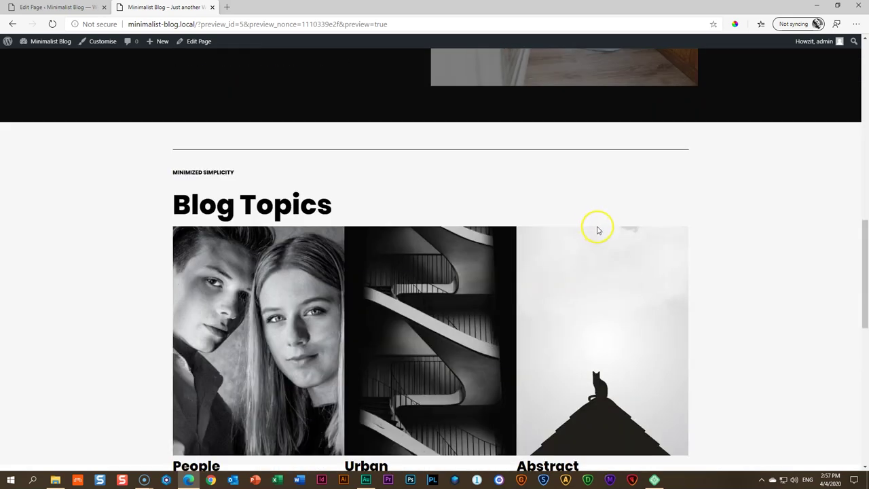
scroll(595, 228, up, 8)
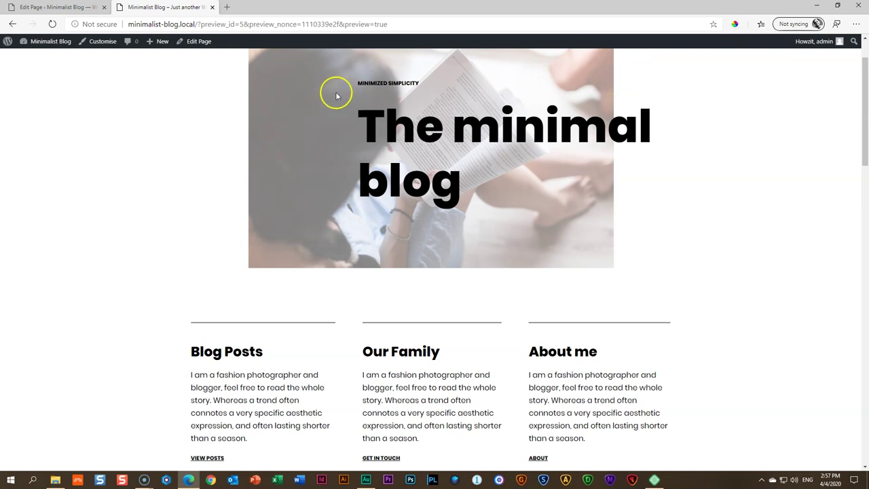
Sample the hero photo's light blue with ColorPick (#B3C5DF, rgb 179,197,223) and return to the page editor
click(735, 23)
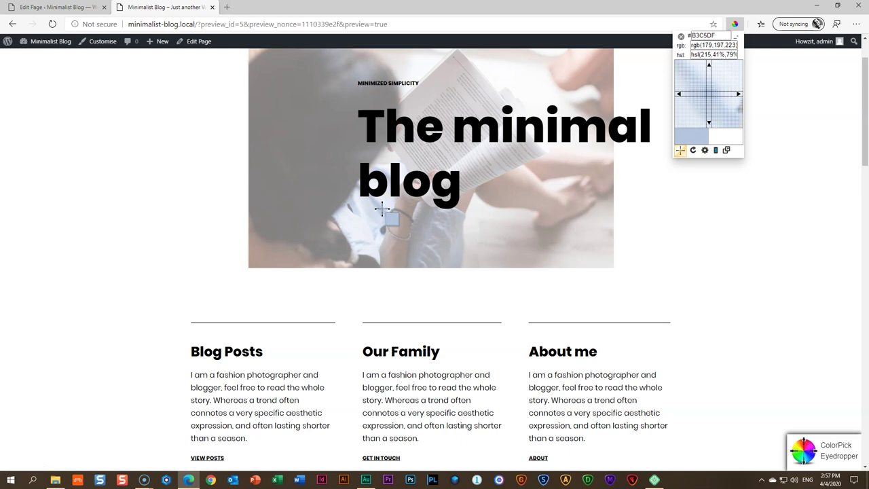
click(382, 209)
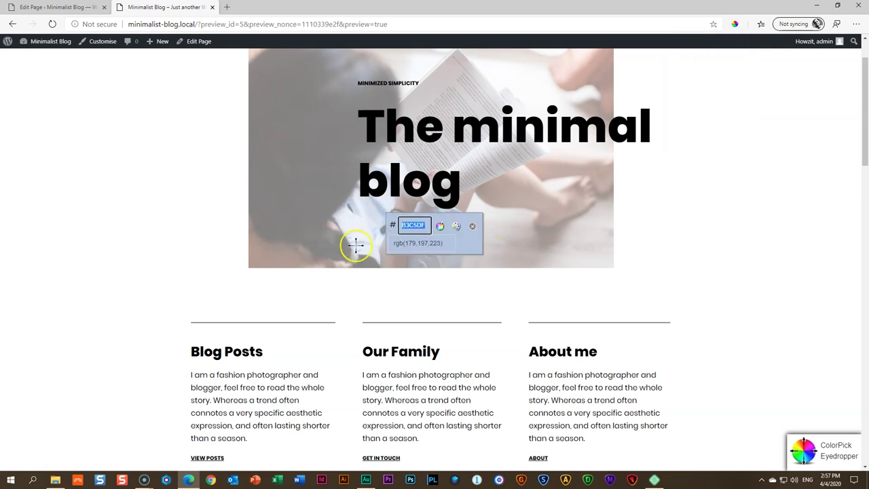
click(395, 244)
click(412, 224)
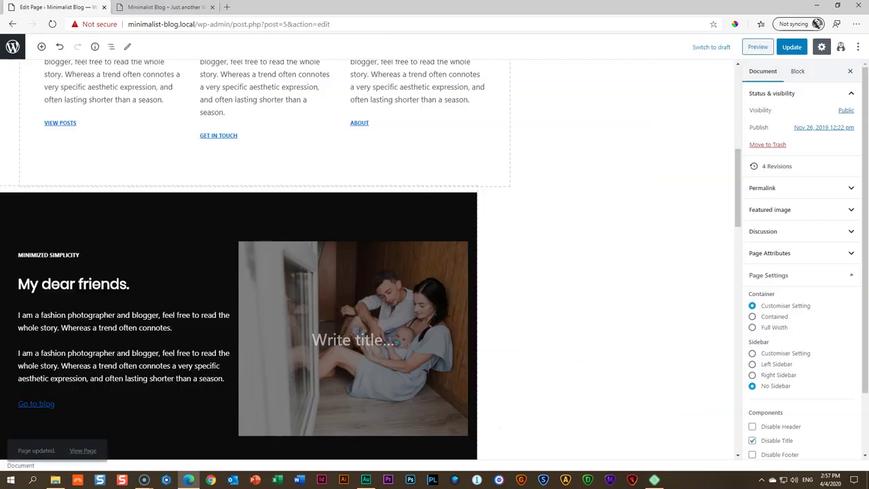
click(54, 8)
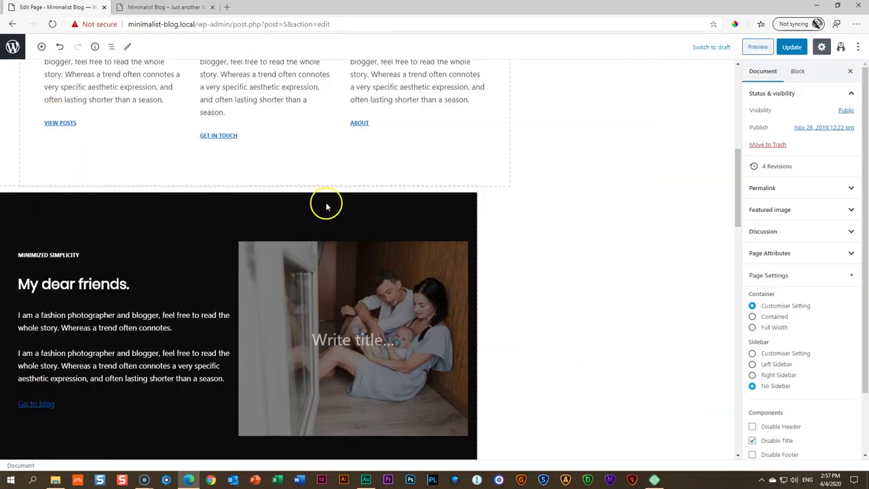
Change the 'My dear friends.' section background from 0c0c0c to the custom colour #b3c5df
click(325, 207)
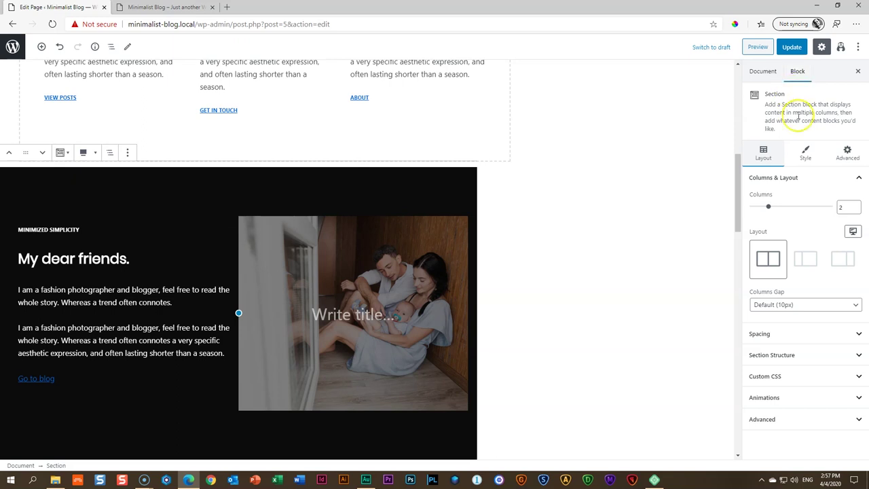
click(806, 154)
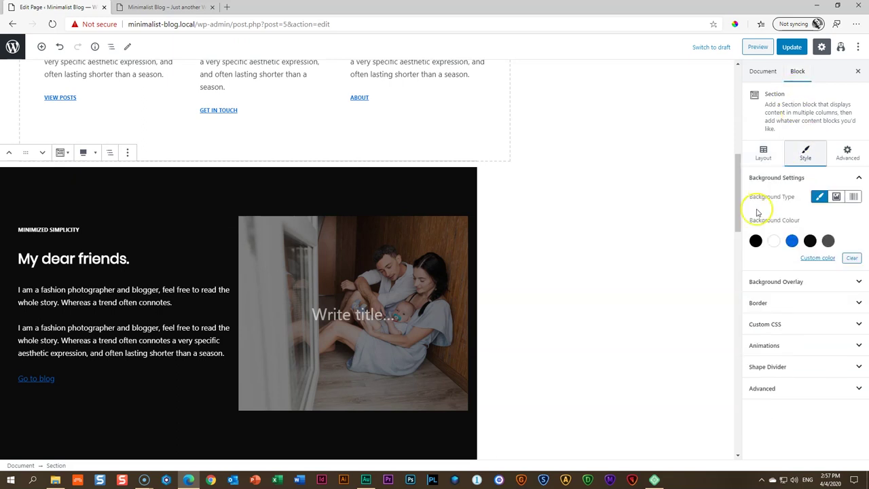
click(821, 261)
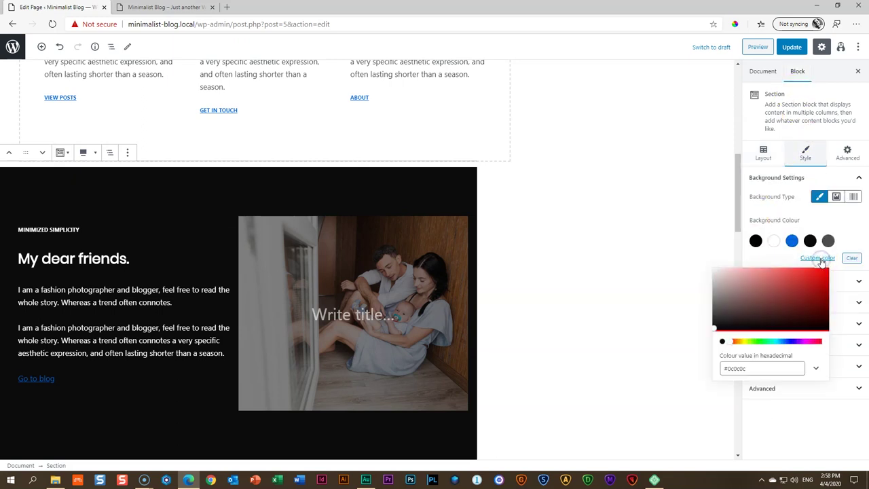
click(818, 259)
click(761, 334)
double_click(737, 368)
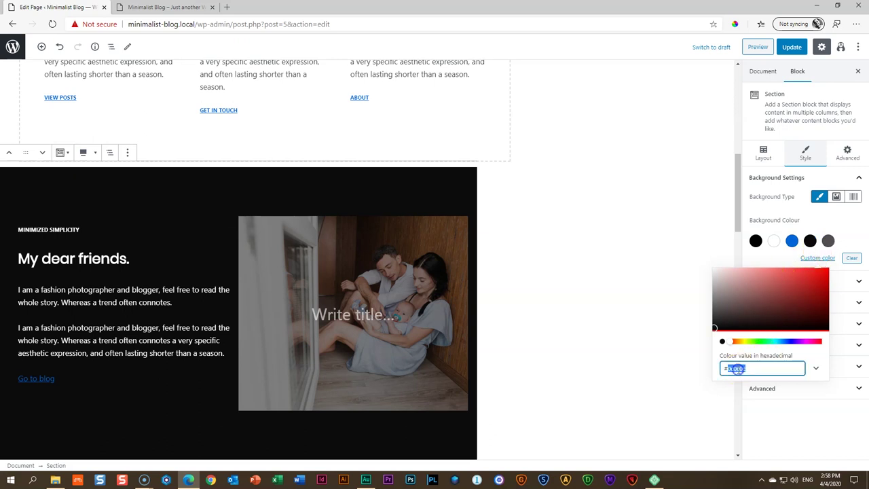
key(ctrl+v)
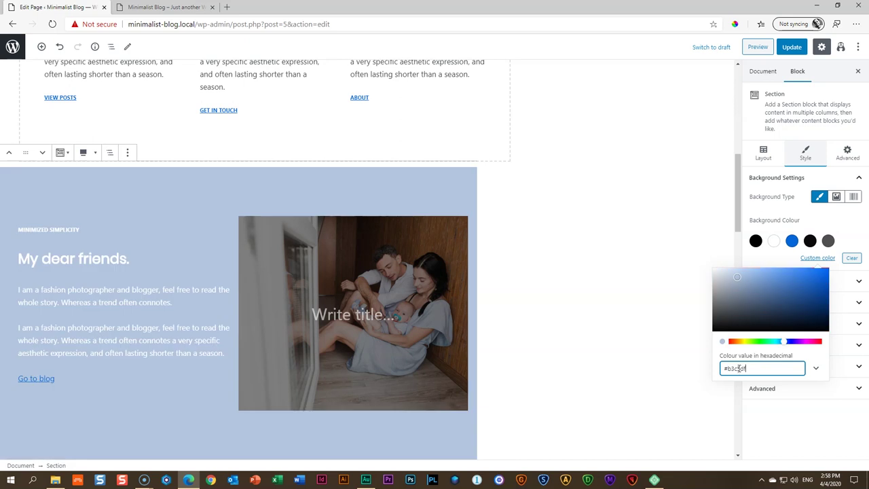
click(569, 218)
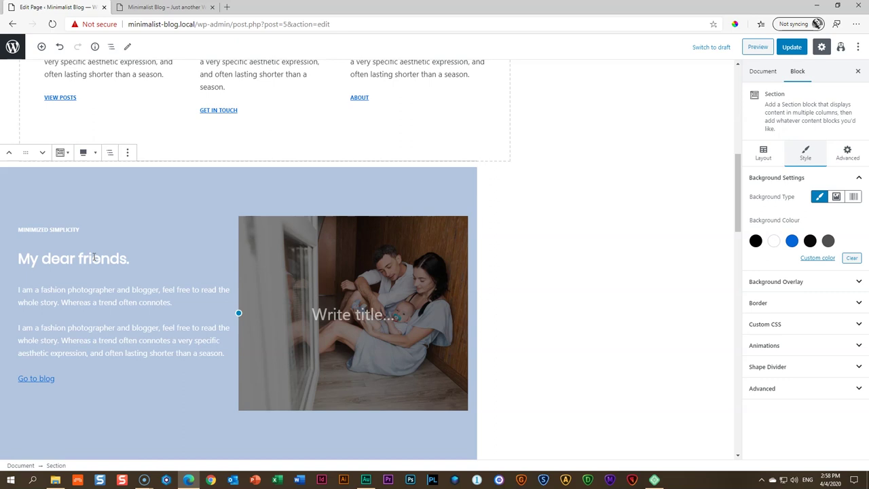
Make the MINIMIZED SIMPLICITY and 'My dear friends.' heading text black
triple_click(50, 231)
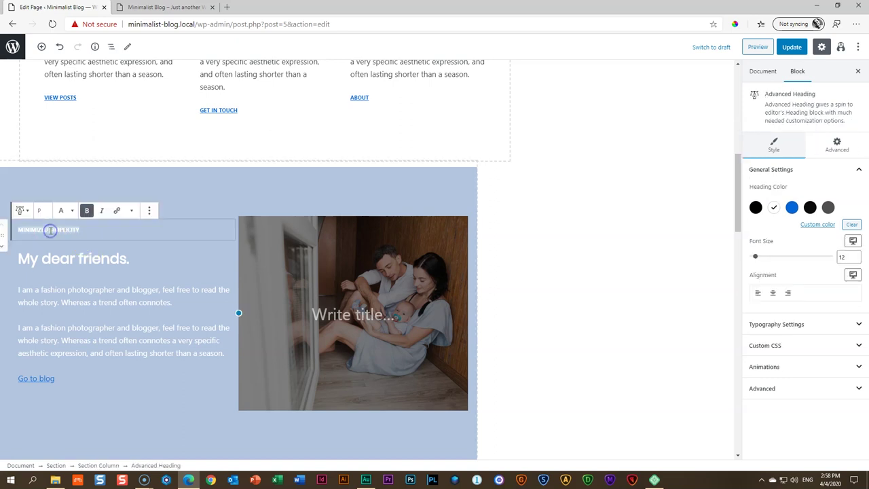
click(756, 207)
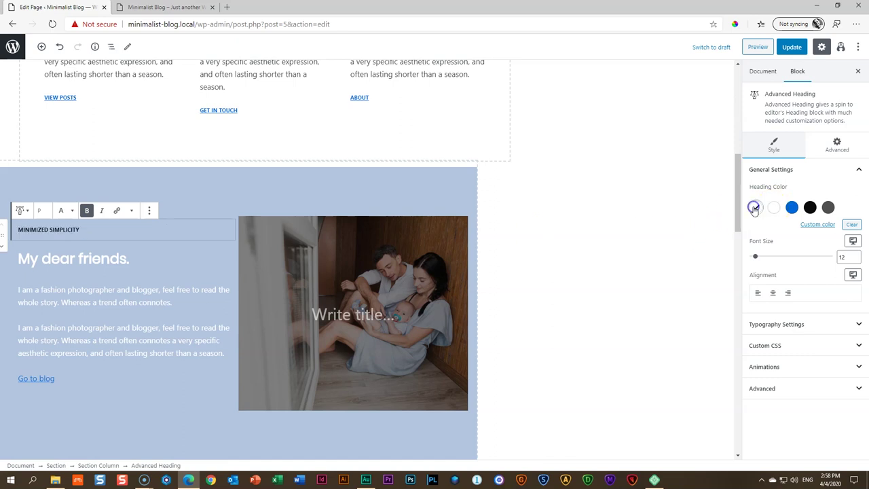
click(101, 259)
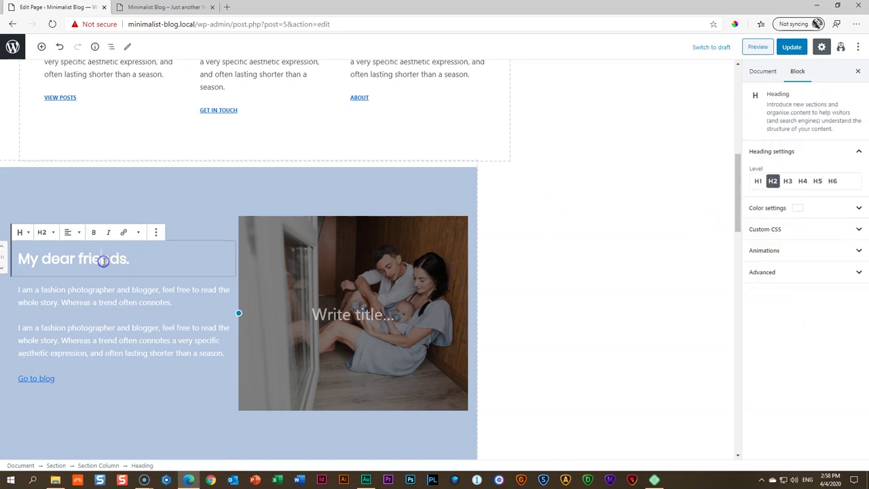
click(778, 209)
click(756, 242)
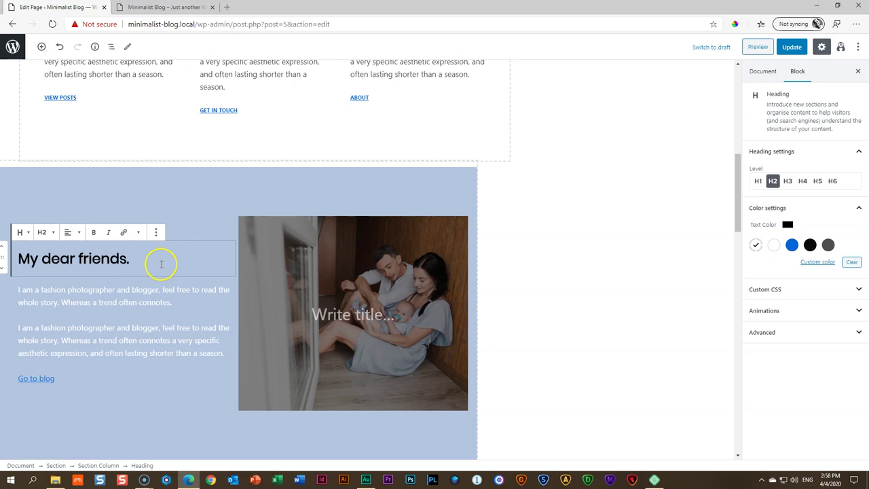
Set both paragraphs beside the family photo to black text
click(139, 289)
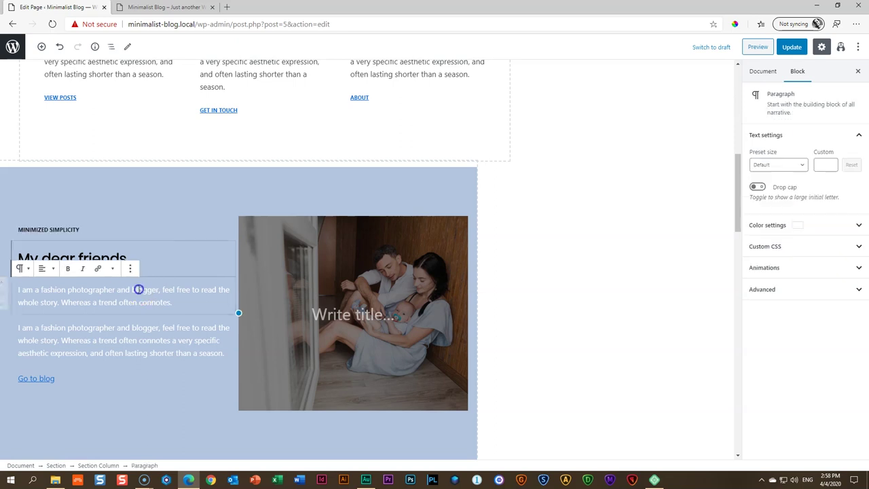
click(764, 229)
click(756, 262)
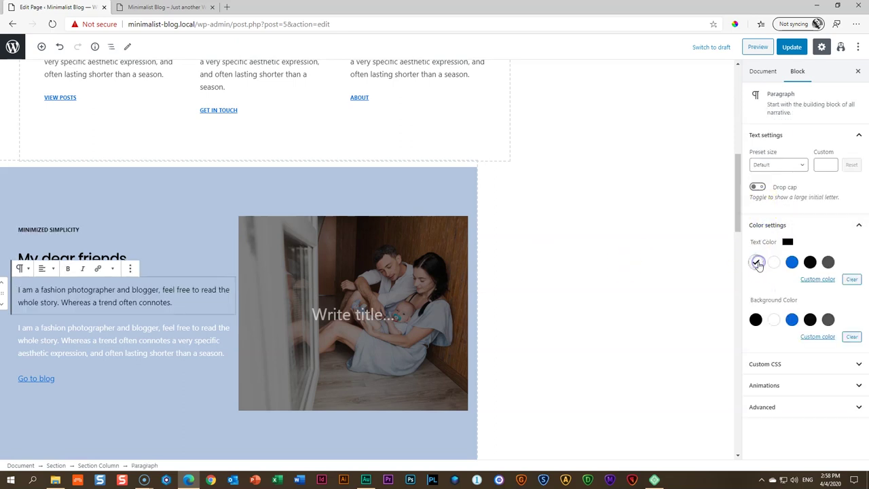
click(119, 335)
click(752, 226)
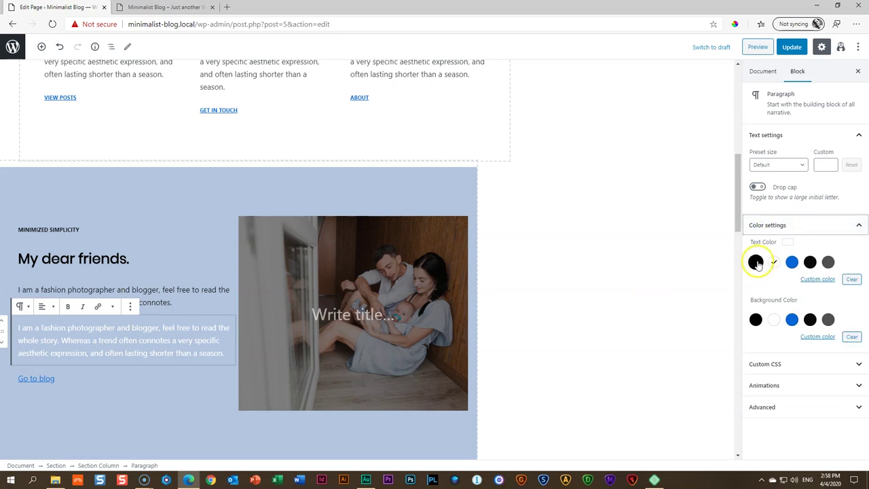
click(756, 263)
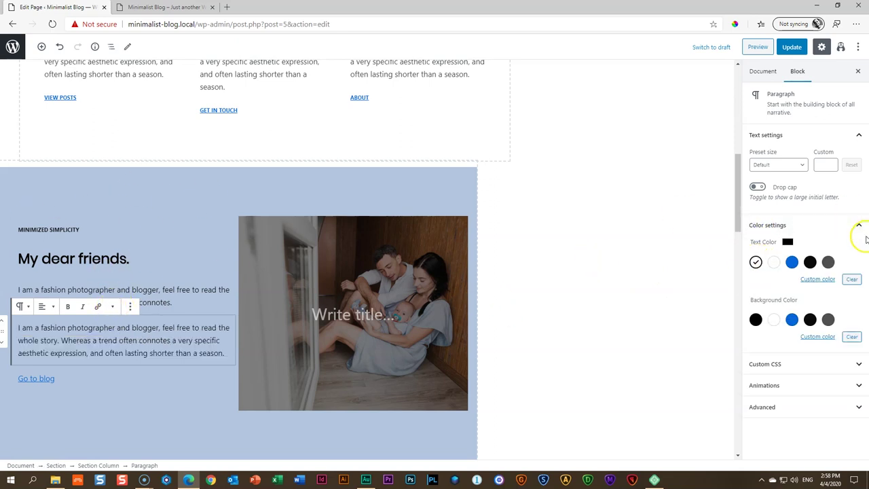
scroll(567, 229, down, 6)
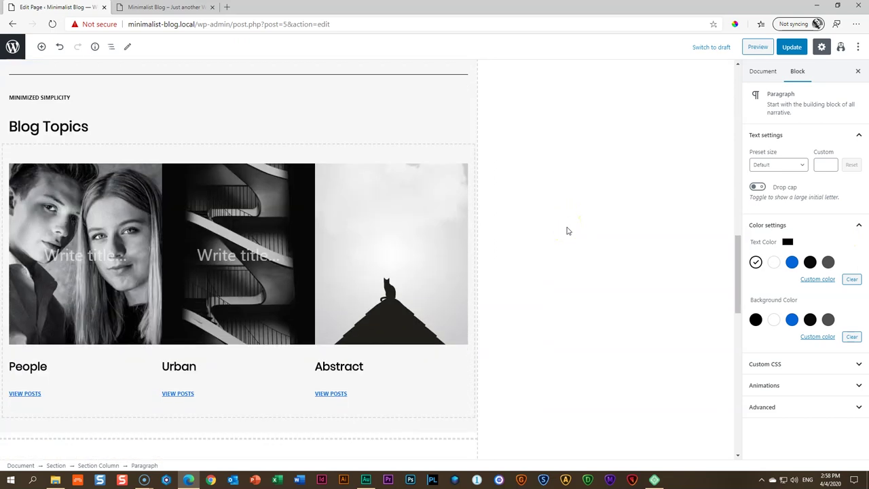
Replace the People cover with the uploaded cat photo, focal point at 34% / 57%
click(62, 196)
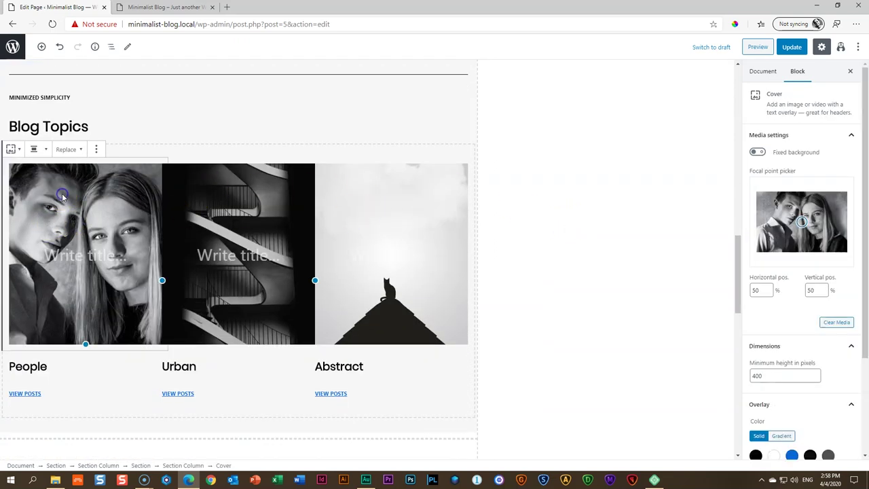
click(838, 322)
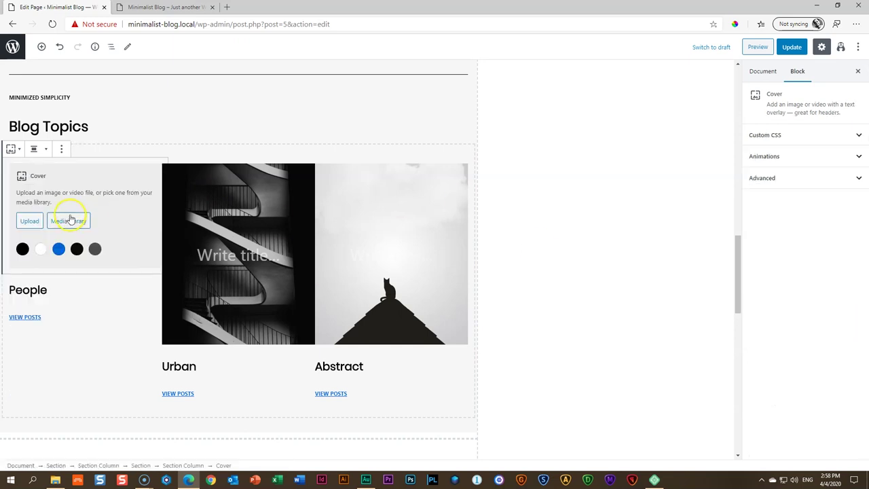
click(68, 221)
click(56, 480)
click(514, 294)
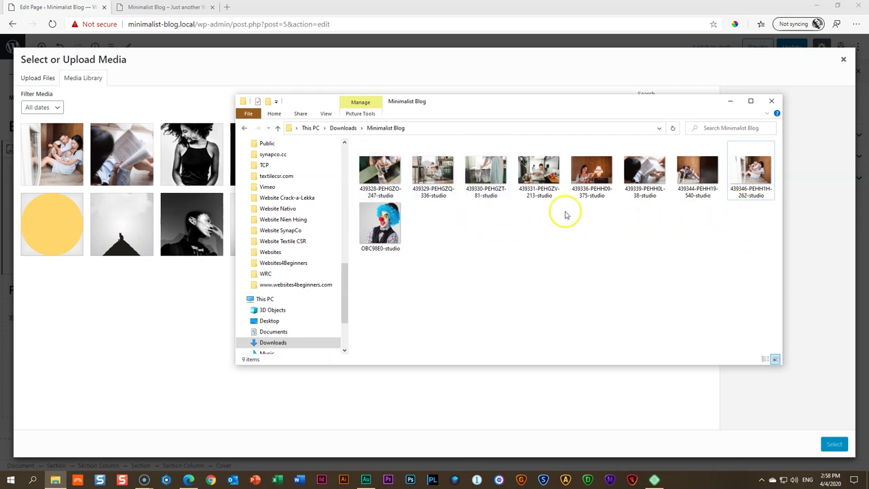
drag(475, 173, 144, 252)
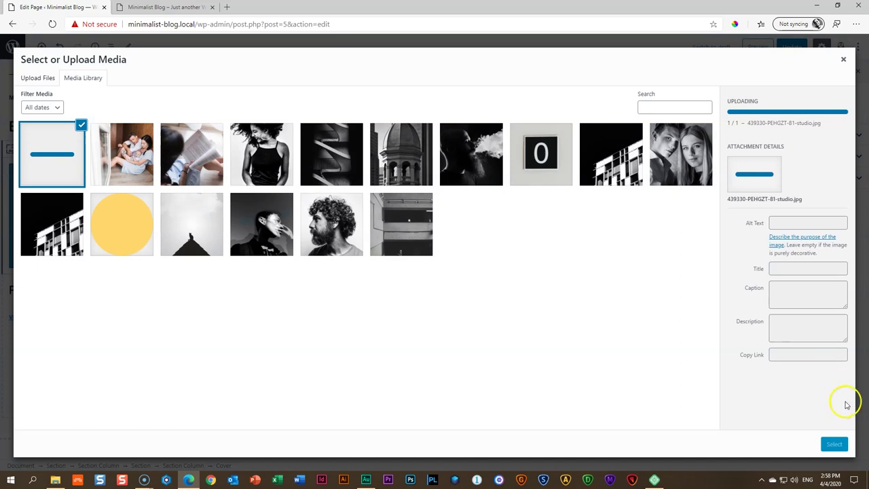
click(834, 444)
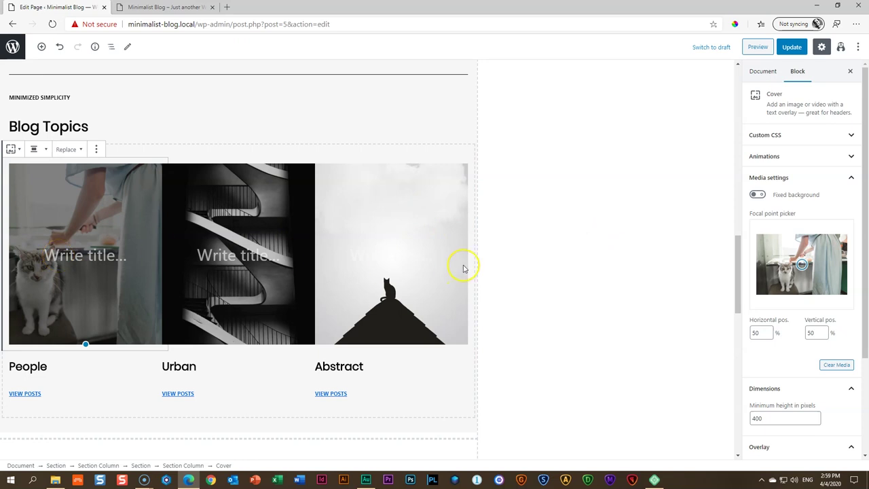
mouse_move(805, 264)
mouse_down()
mouse_move(784, 266)
mouse_move(857, 267)
mouse_move(787, 270)
mouse_up()
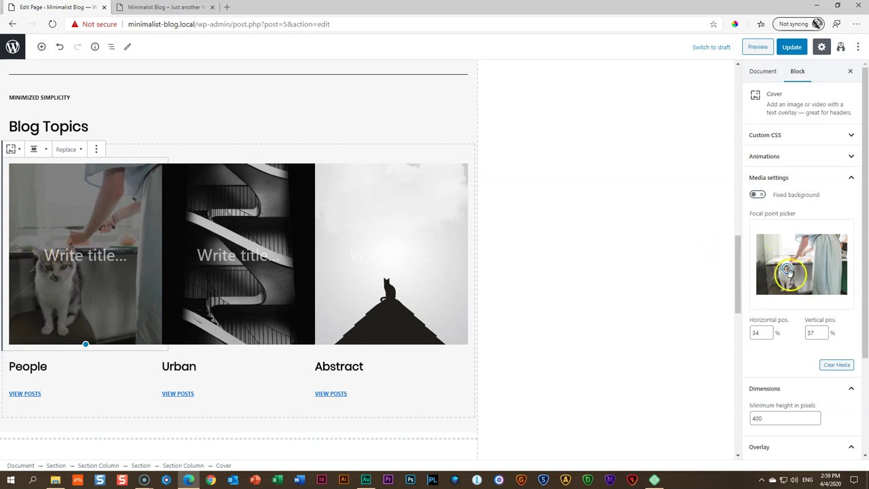
Replace the Urban cover with the uploaded family kitchen photo and shift its focal point
click(269, 198)
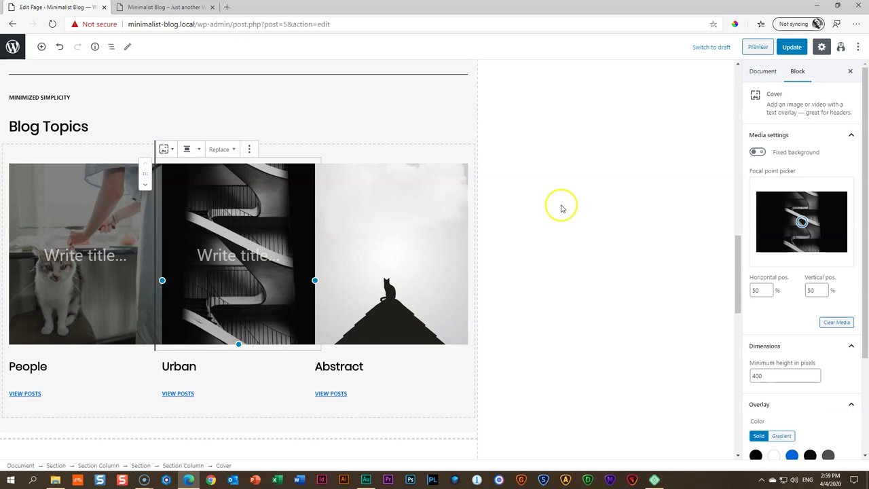
click(834, 323)
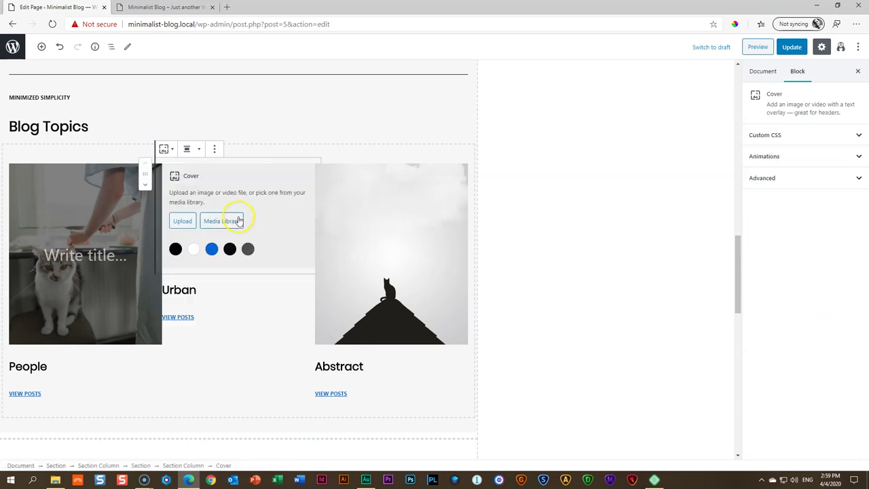
click(235, 219)
click(56, 478)
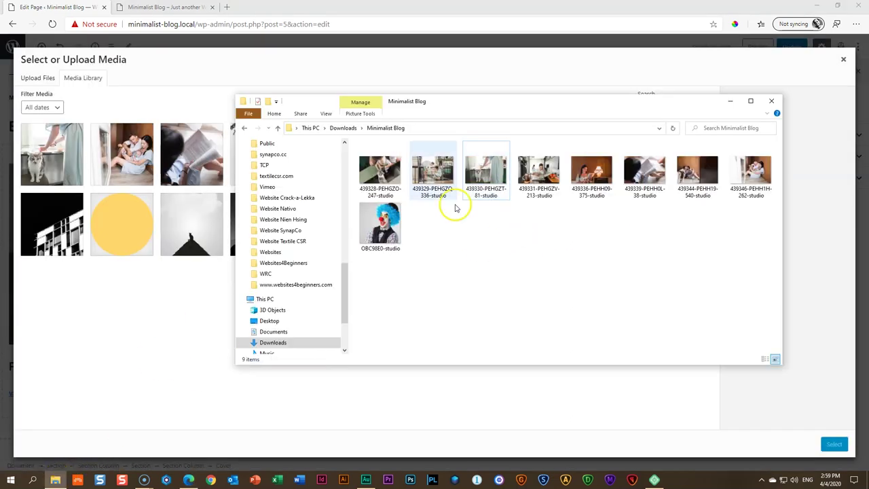
drag(440, 175, 180, 238)
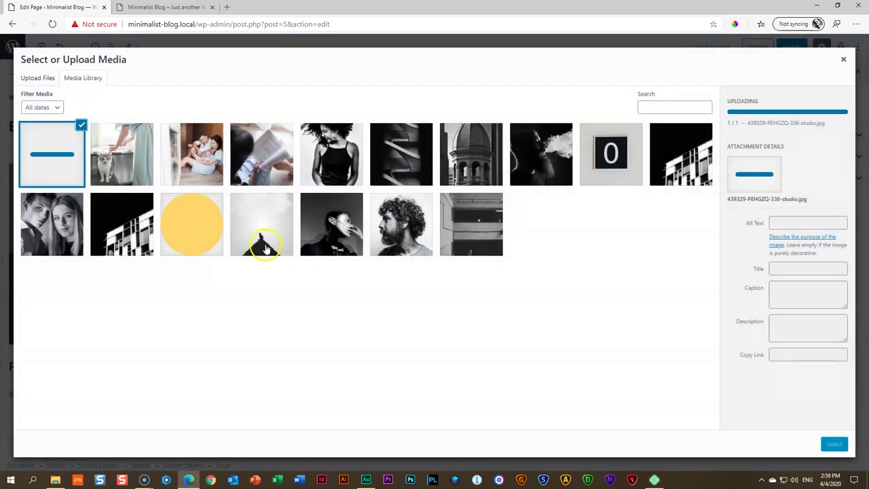
click(834, 444)
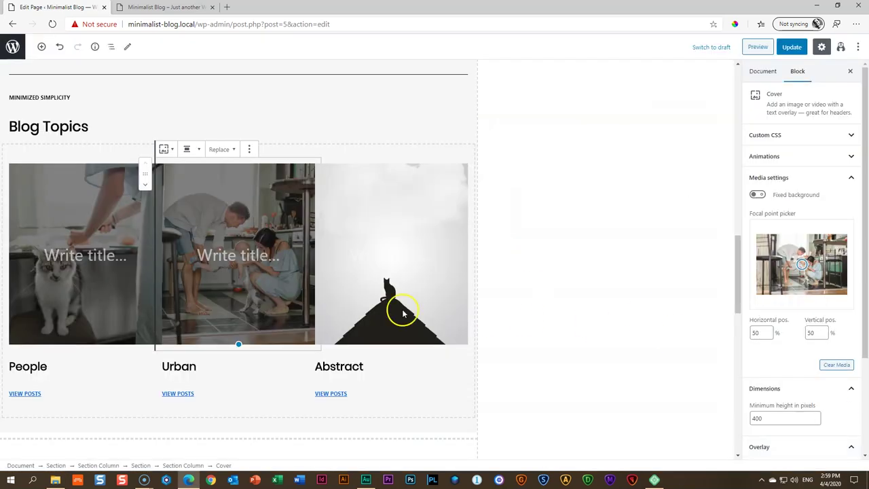
mouse_move(792, 261)
mouse_down()
mouse_move(814, 260)
mouse_move(799, 263)
mouse_up()
Replace the Abstract cover with the family-on-the-floor photo, focal point at 66% / 49%
click(435, 209)
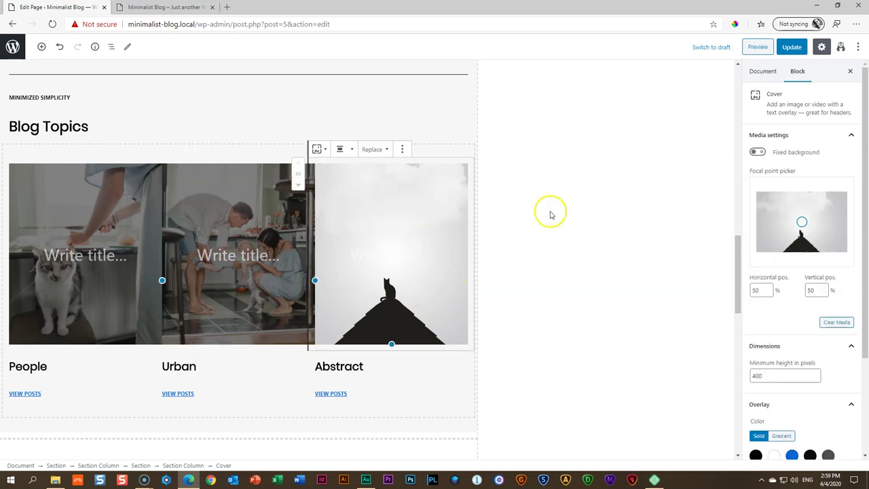
click(835, 322)
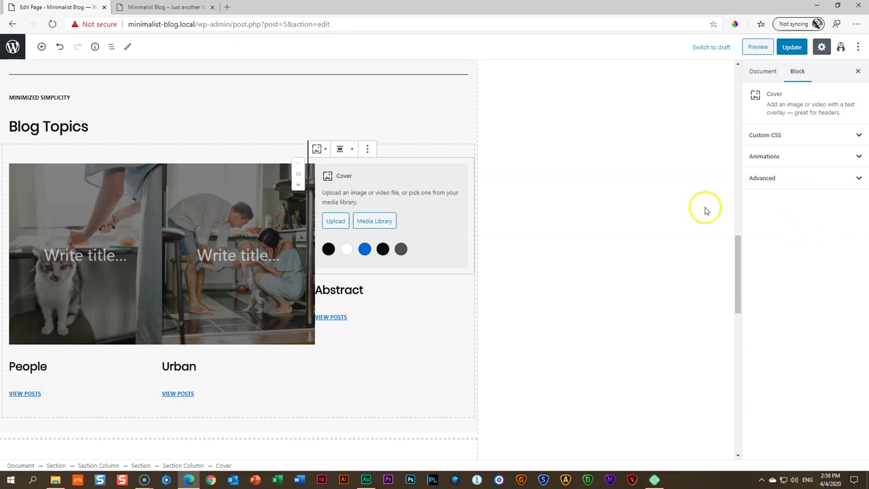
click(377, 220)
click(55, 480)
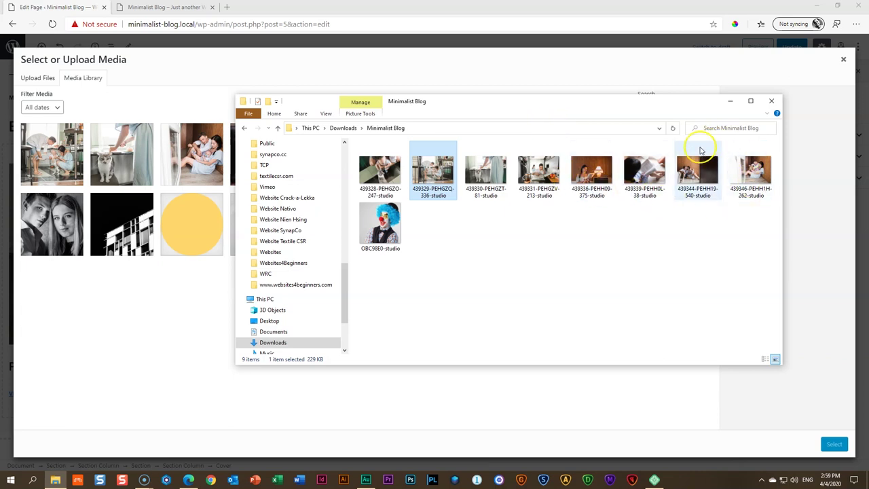
drag(756, 178, 244, 210)
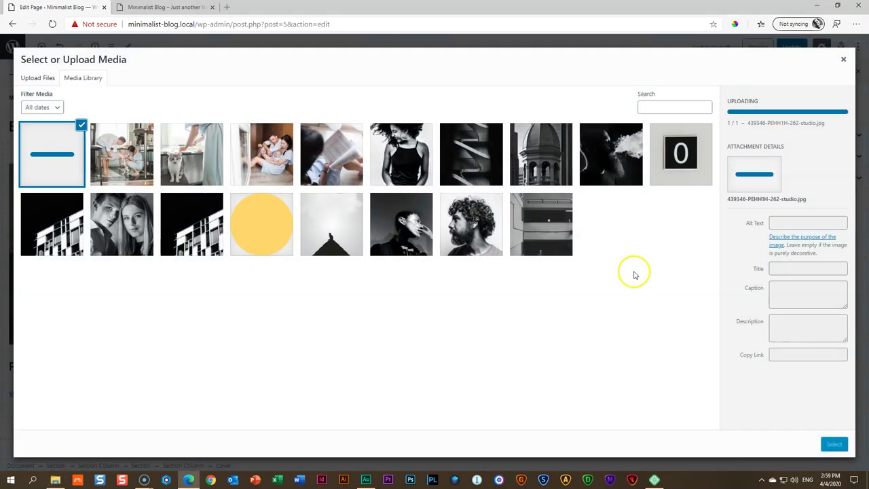
click(834, 444)
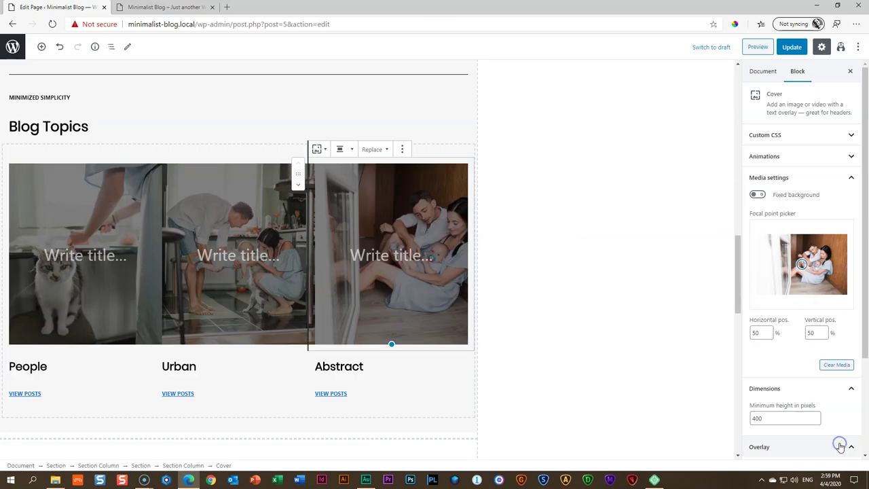
drag(801, 264, 815, 264)
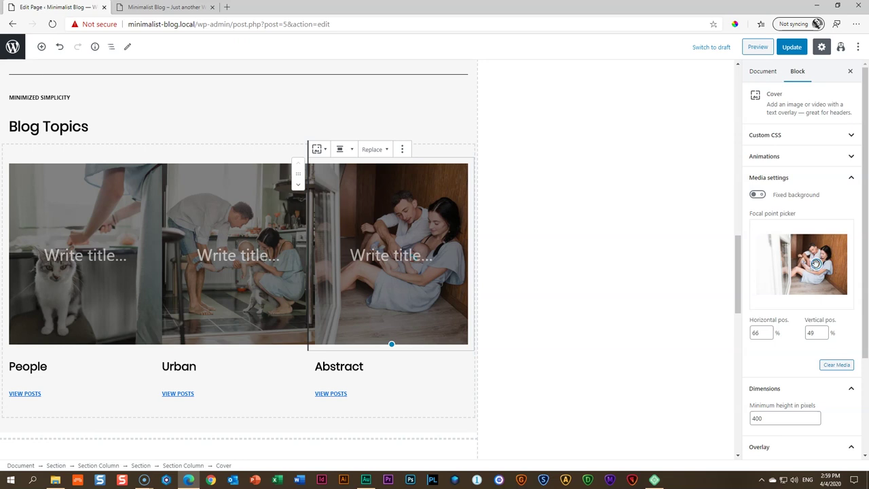
click(667, 256)
Rename the topic headings People, Urban and Abstract to Pregnancy, Isolation and Felix
click(639, 192)
double_click(31, 367)
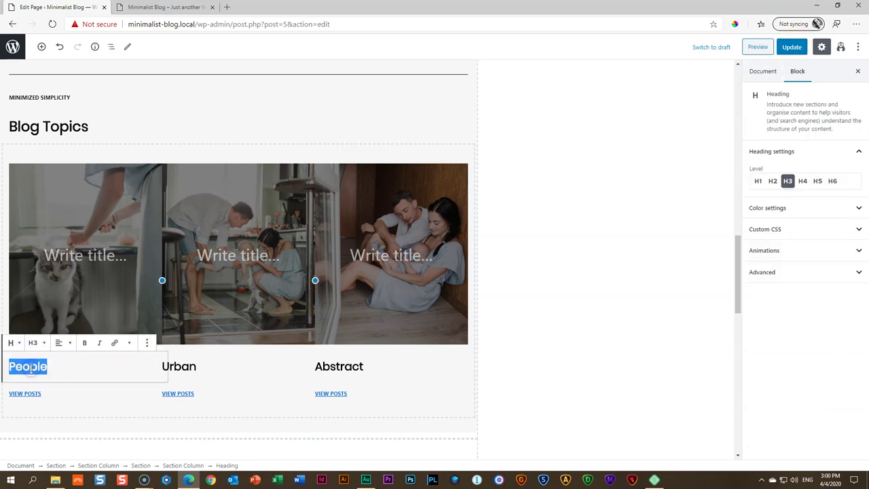
double_click(179, 366)
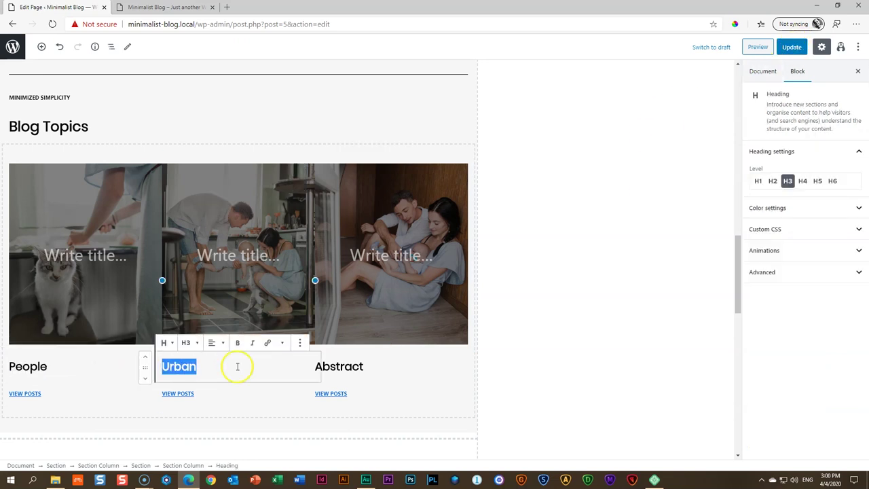
double_click(333, 365)
double_click(23, 366)
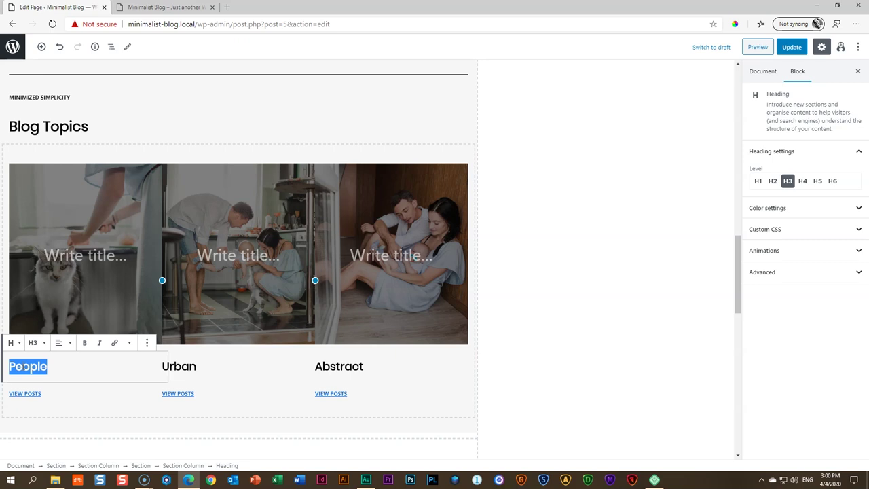
text(Pregnancy)
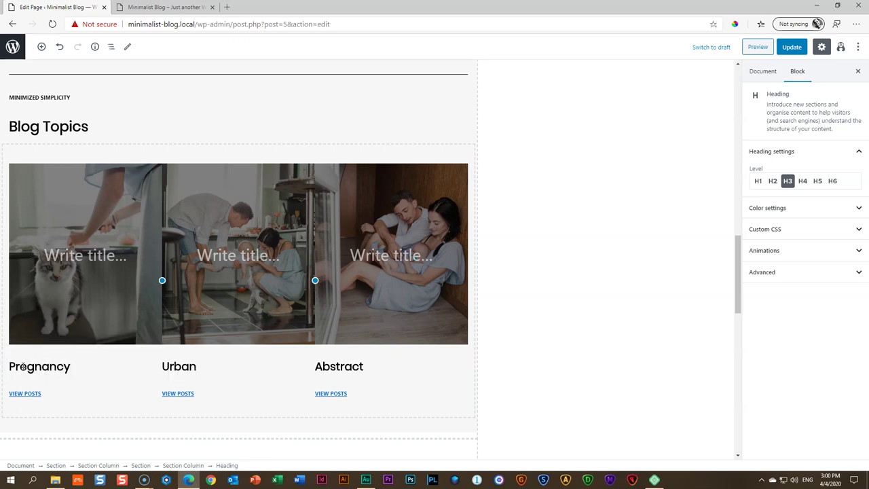
double_click(186, 367)
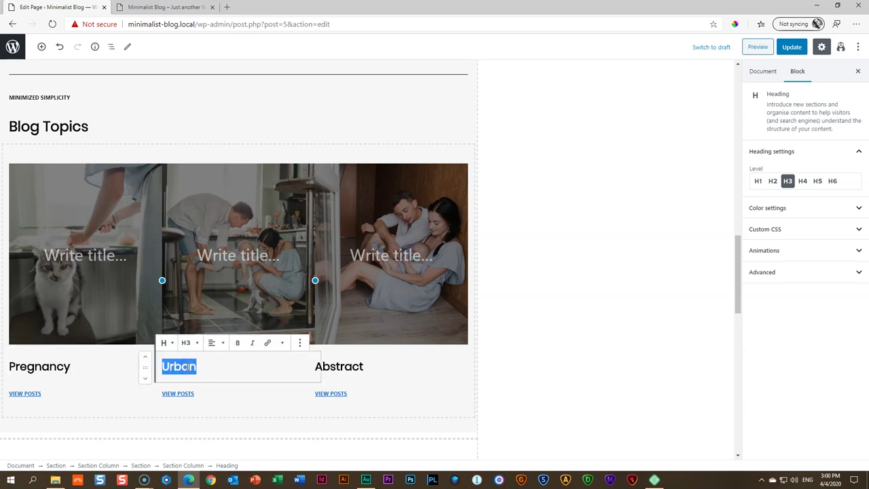
text(Isolation)
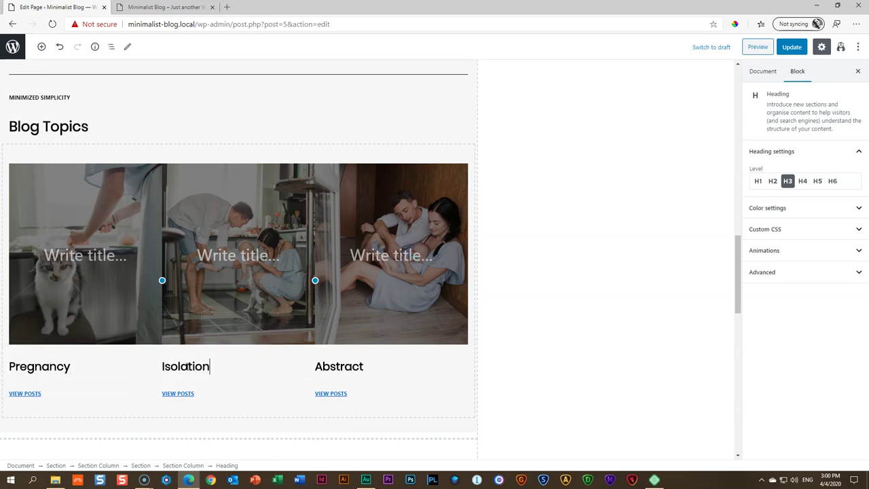
double_click(328, 364)
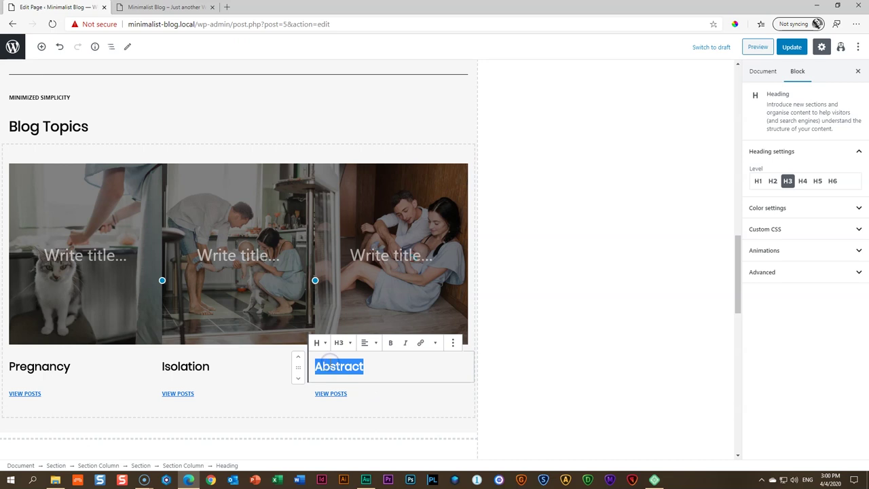
text(Felix)
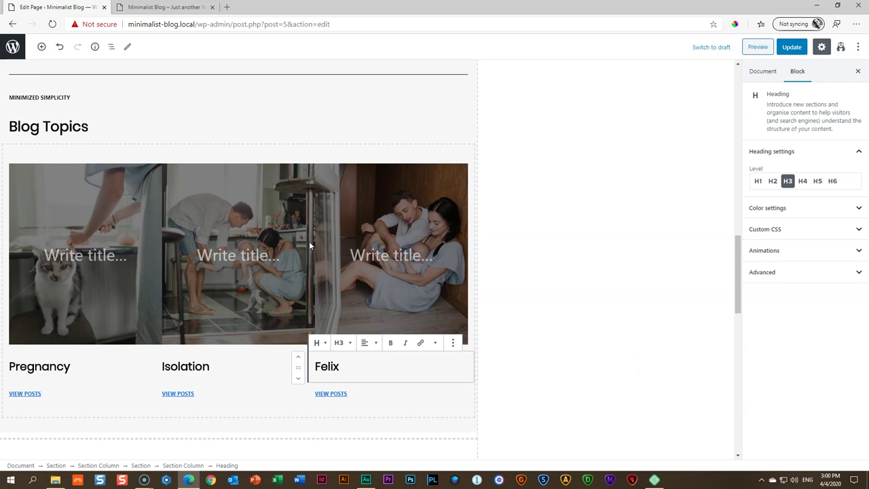
click(509, 226)
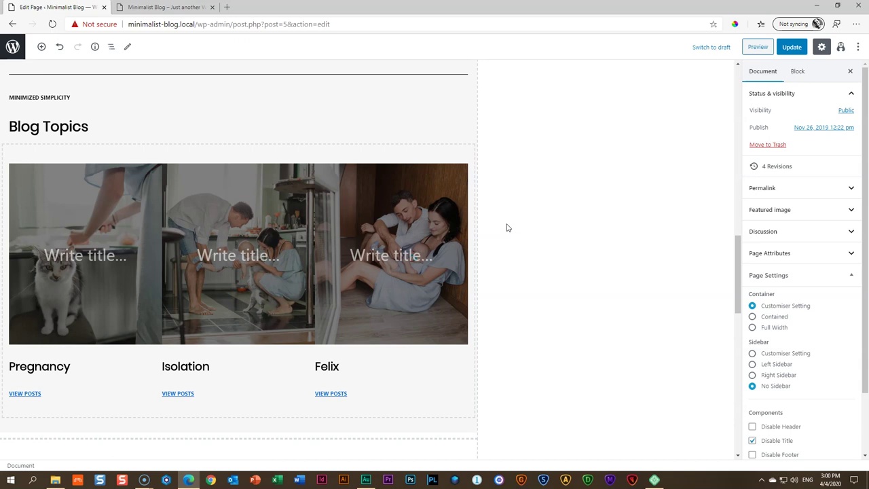
Replace the first black-and-white gallery image with an uploaded family photo
scroll(576, 224, down, 6)
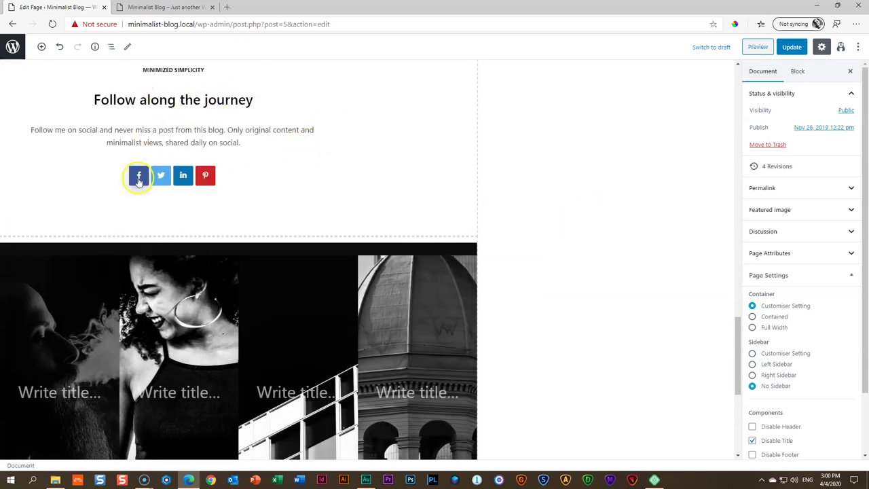
scroll(523, 287, down, 2)
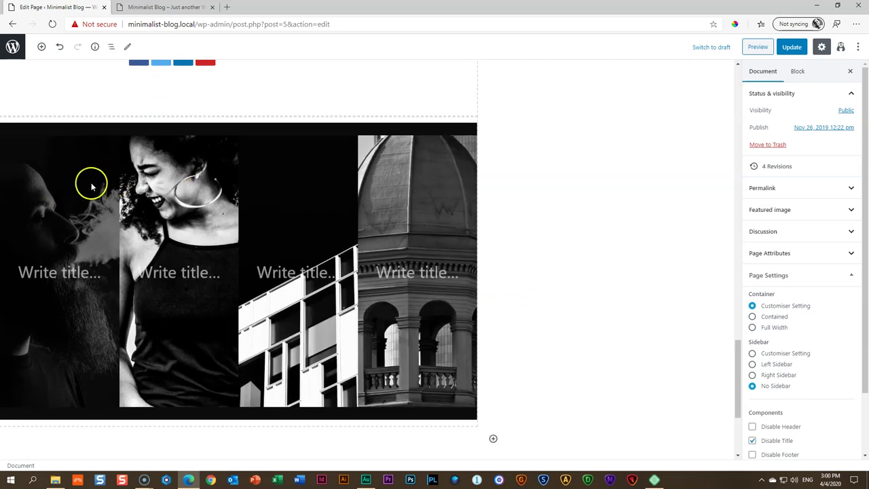
click(91, 185)
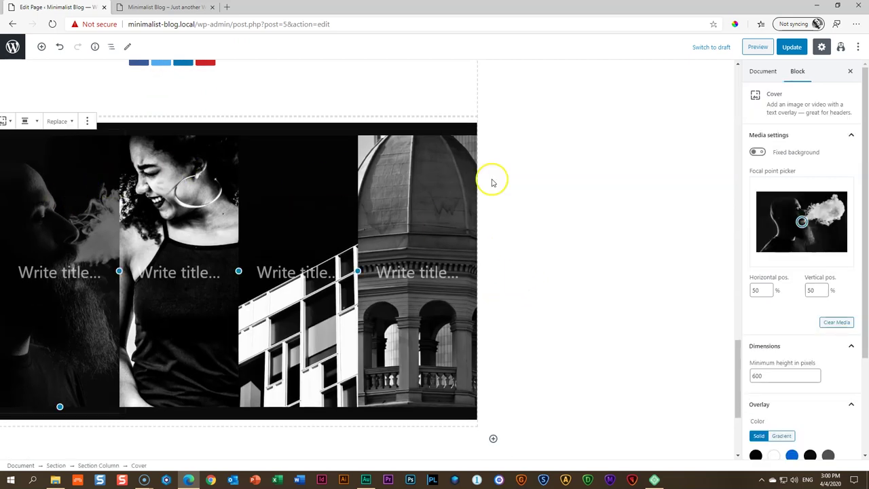
click(833, 322)
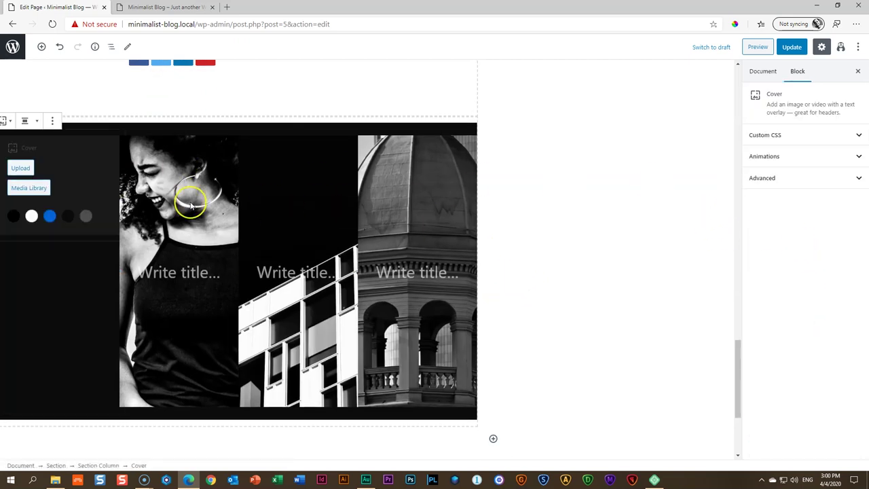
click(30, 188)
click(55, 480)
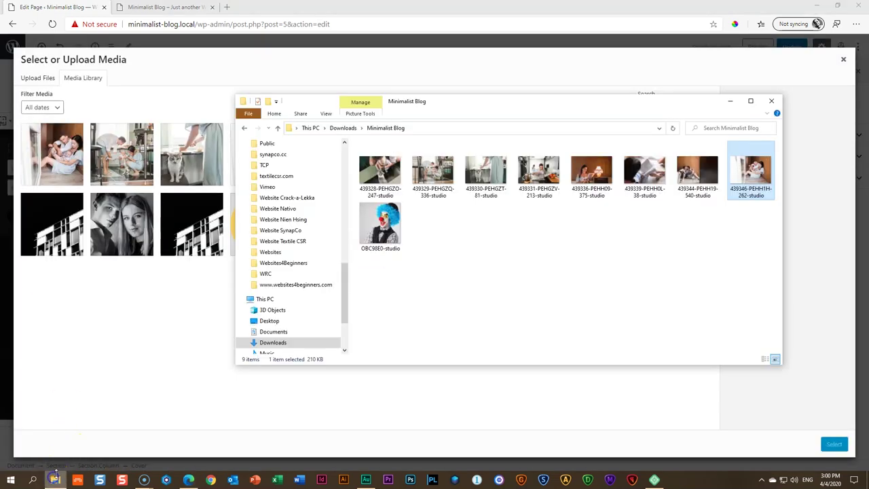
click(482, 170)
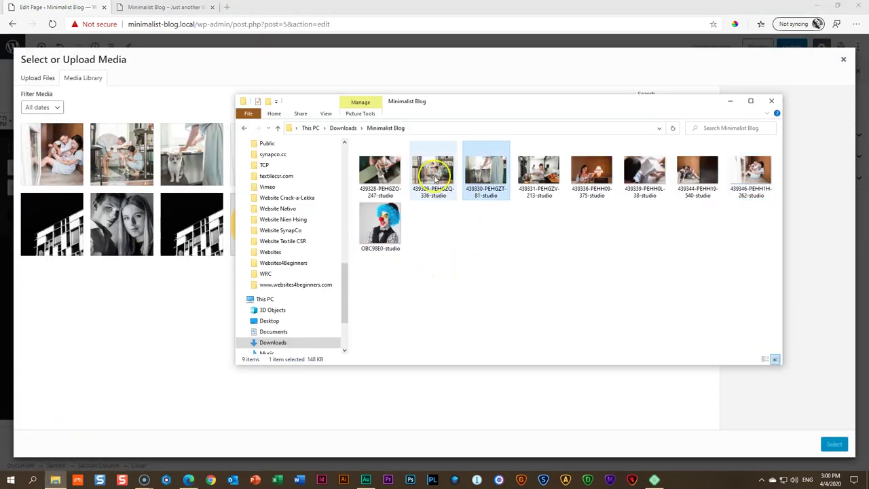
drag(379, 169, 136, 224)
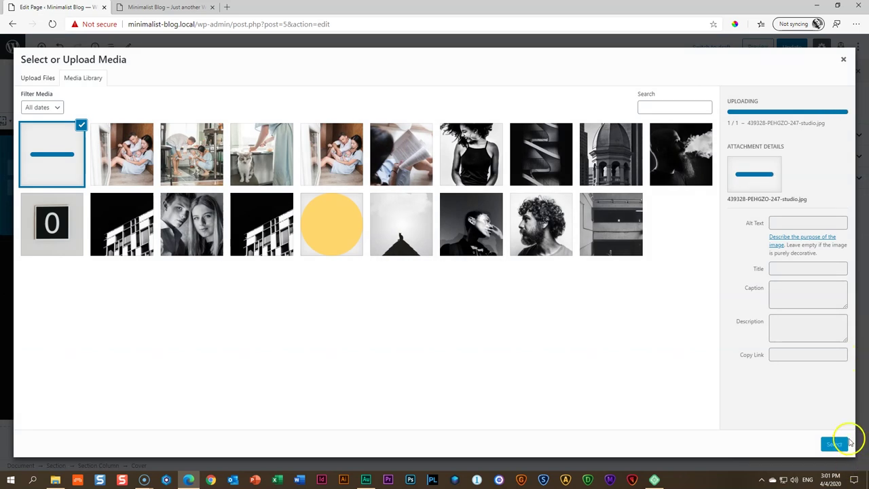
click(834, 444)
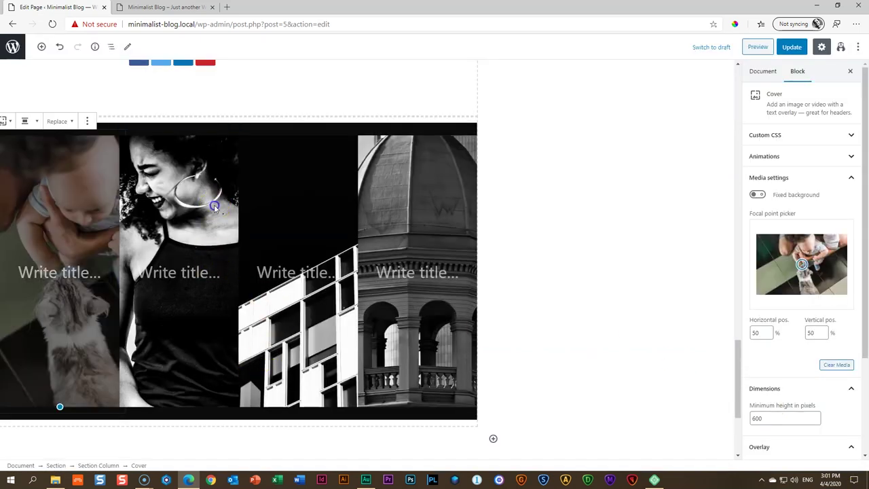
Put the couple photo 439344-PEHH19-540-studio.jpg in the second column, focal point 24% / 55%
click(214, 207)
click(833, 322)
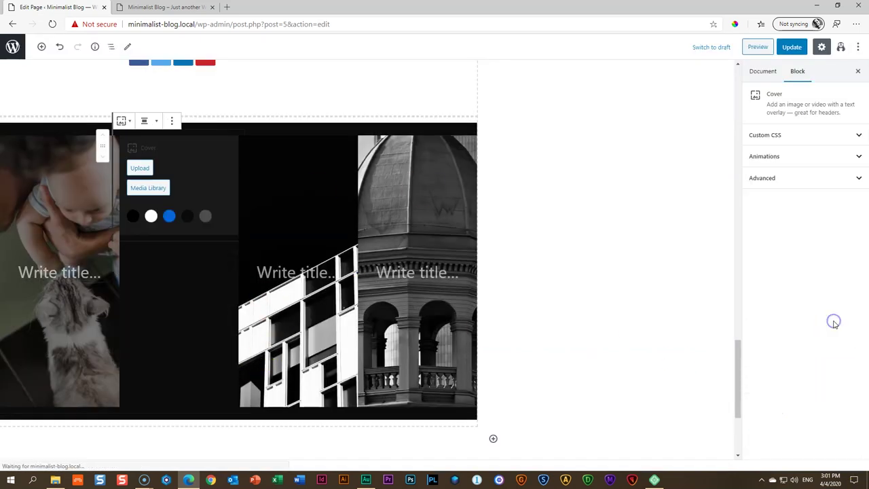
click(157, 188)
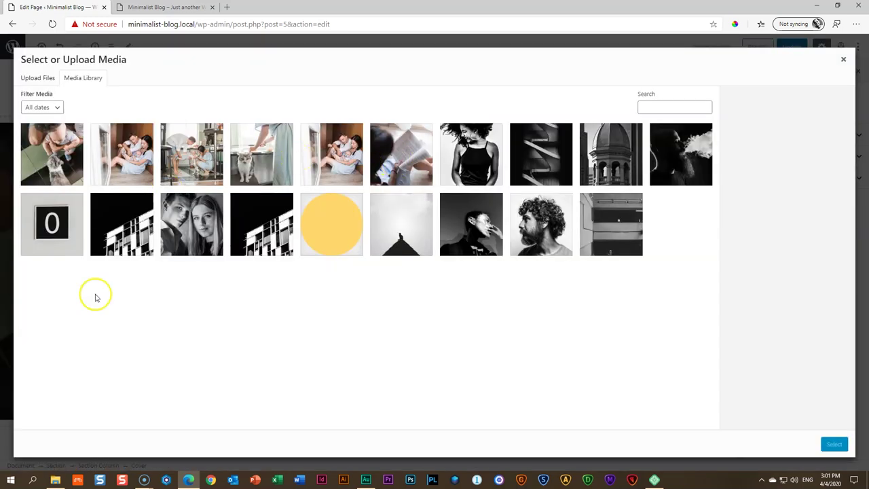
click(56, 479)
drag(695, 173, 95, 217)
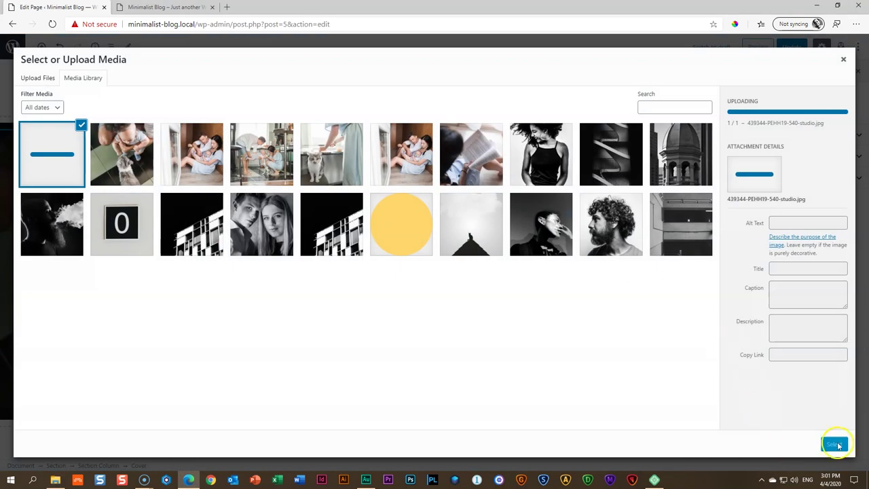
click(834, 444)
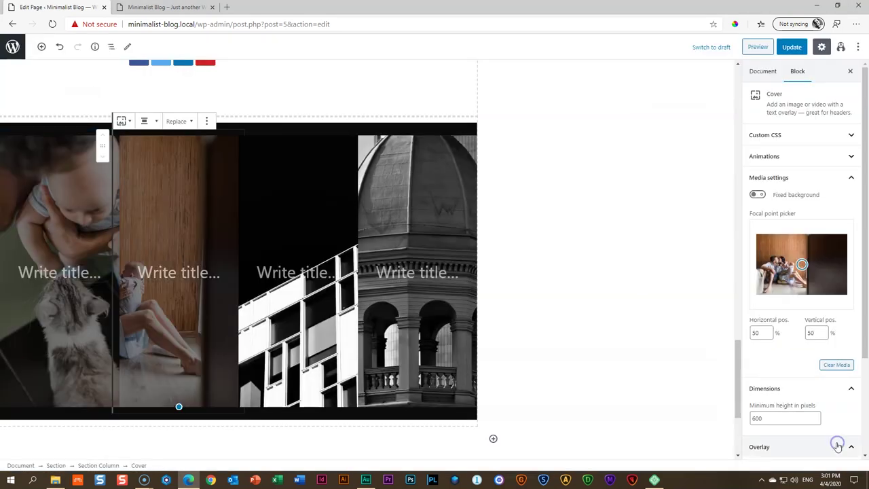
click(792, 266)
drag(792, 265, 777, 267)
Replace the third column's building photo with the uploaded newspaper-reading photo
click(317, 180)
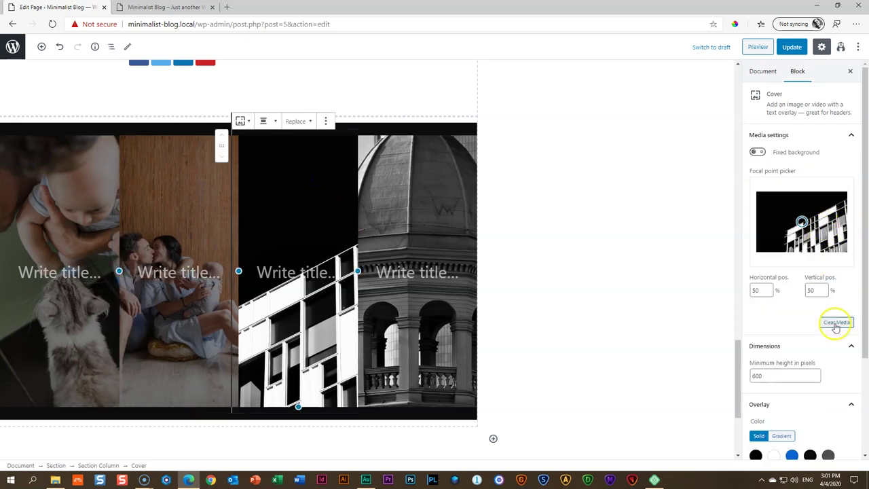
click(835, 323)
click(274, 187)
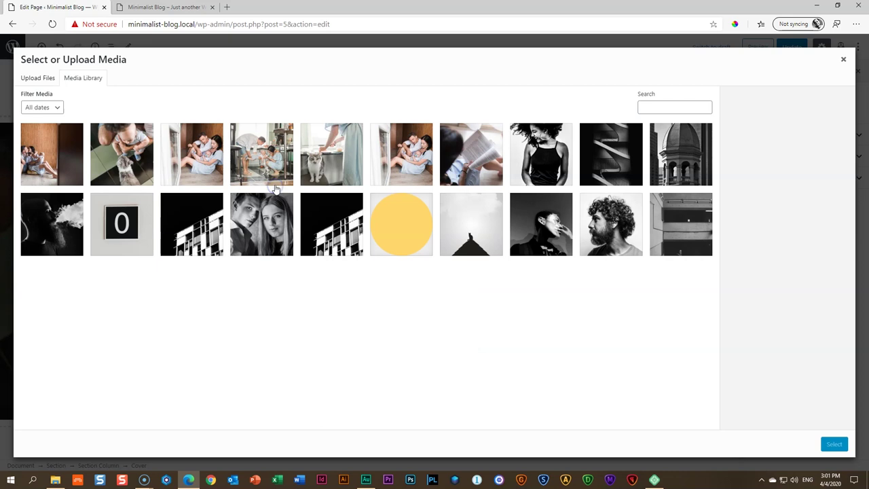
click(56, 475)
drag(538, 175, 136, 203)
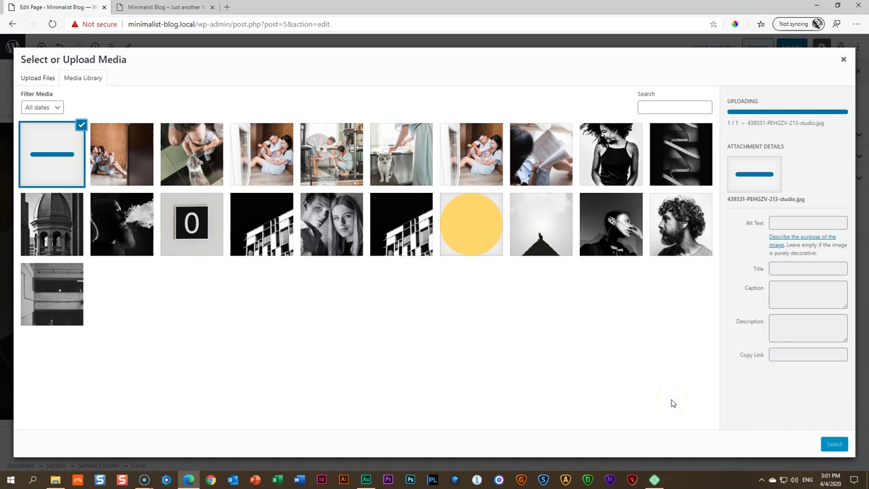
click(832, 444)
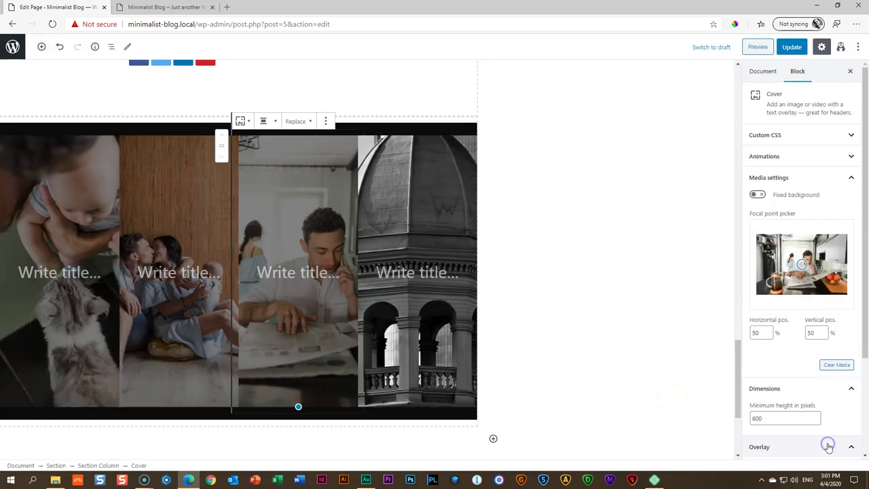
drag(801, 264, 803, 265)
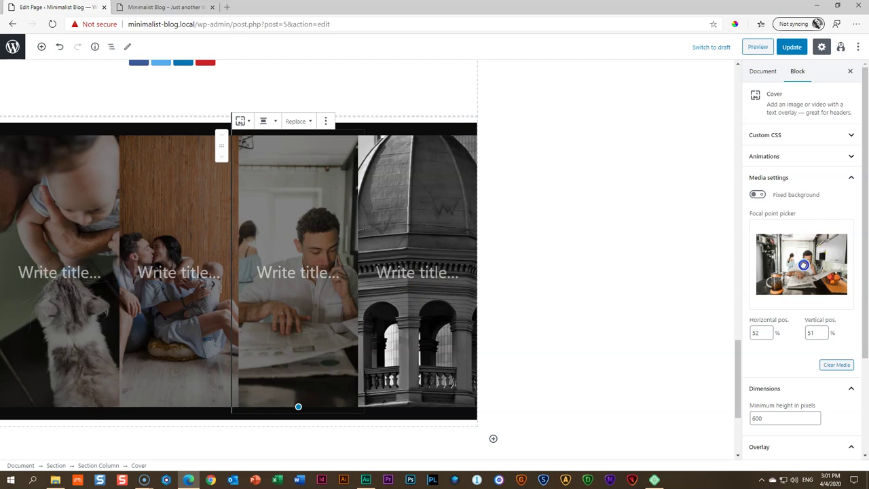
Replace the fourth column's dome photo with 439339-PEHH0L-38-studio.jpg, focal point 40% / 51%
click(443, 193)
click(839, 324)
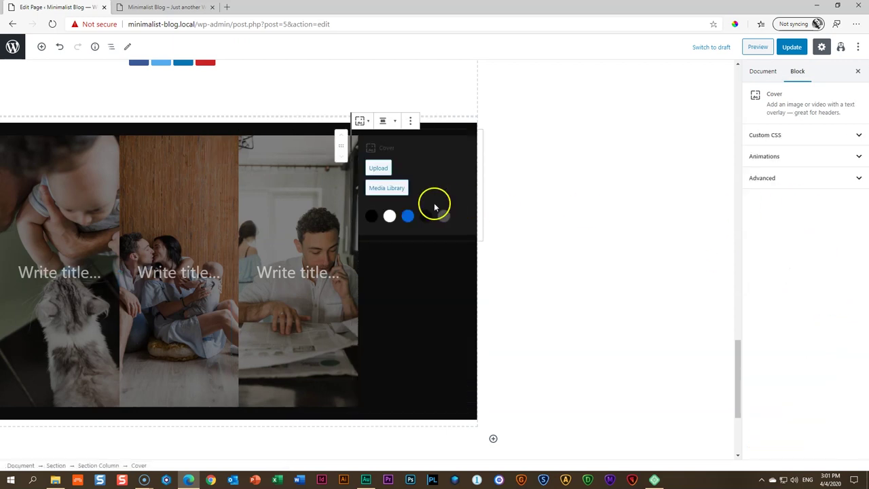
click(387, 188)
click(55, 481)
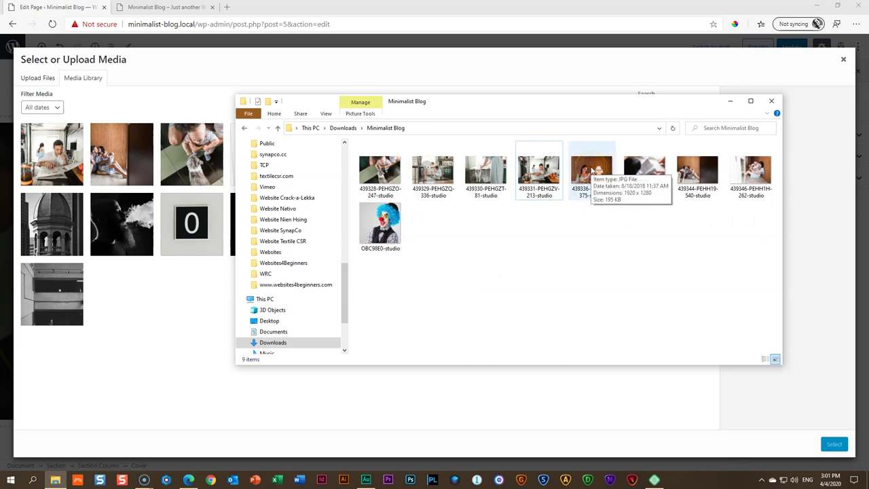
drag(644, 170, 533, 244)
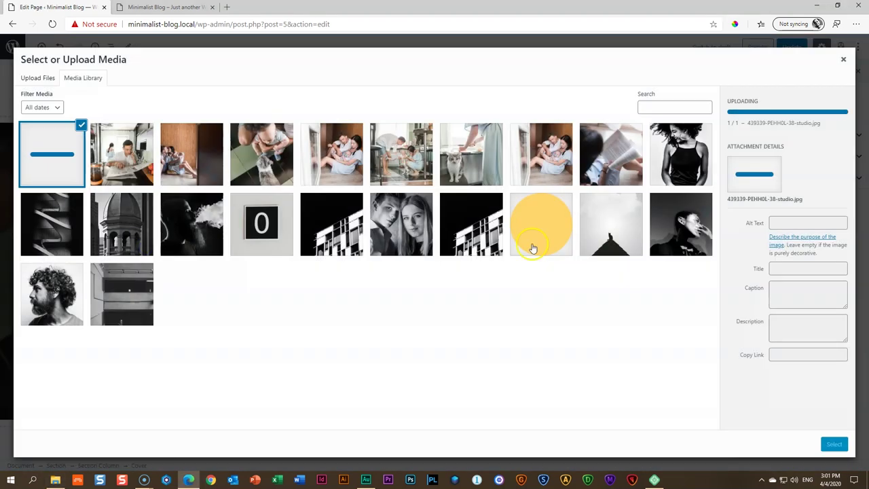
click(834, 443)
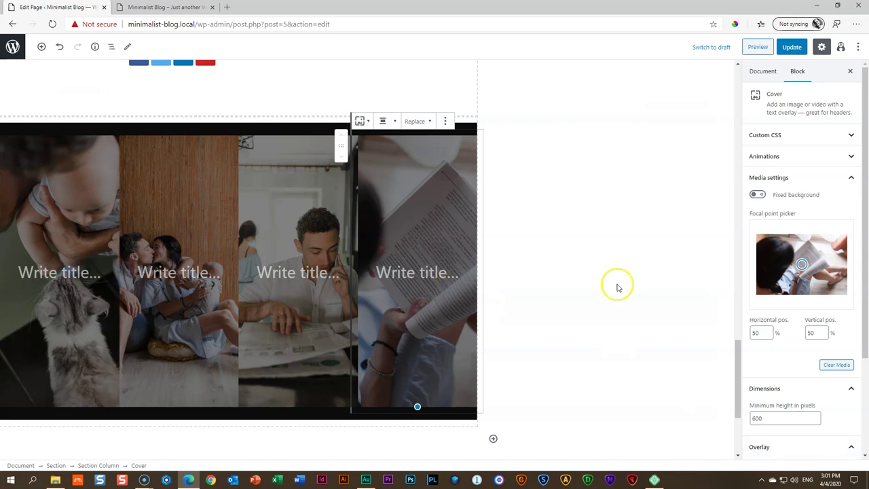
click(792, 266)
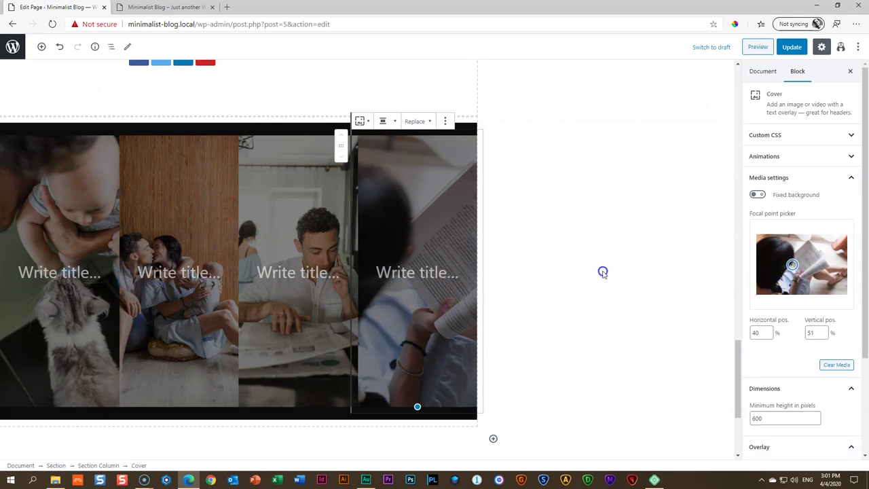
Update the page to save the changes
scroll(527, 328, down, 3)
scroll(530, 330, up, 6)
click(792, 46)
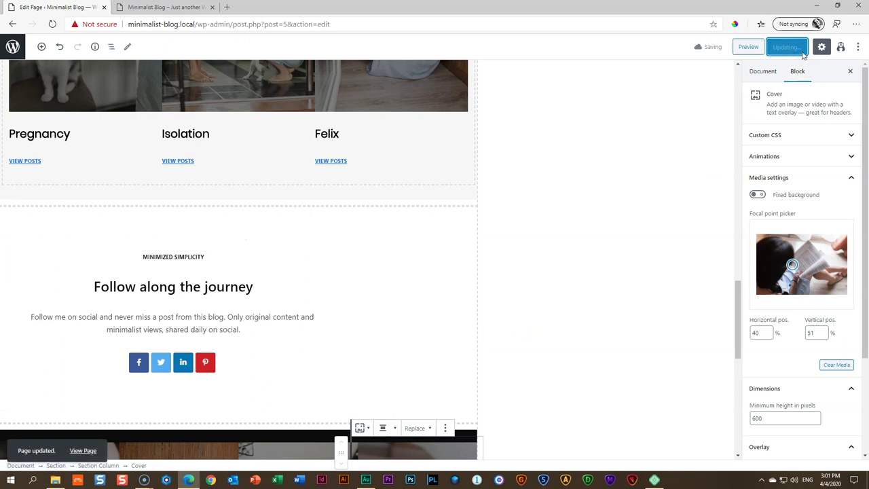
Save the page again and switch to the home page preview
click(785, 48)
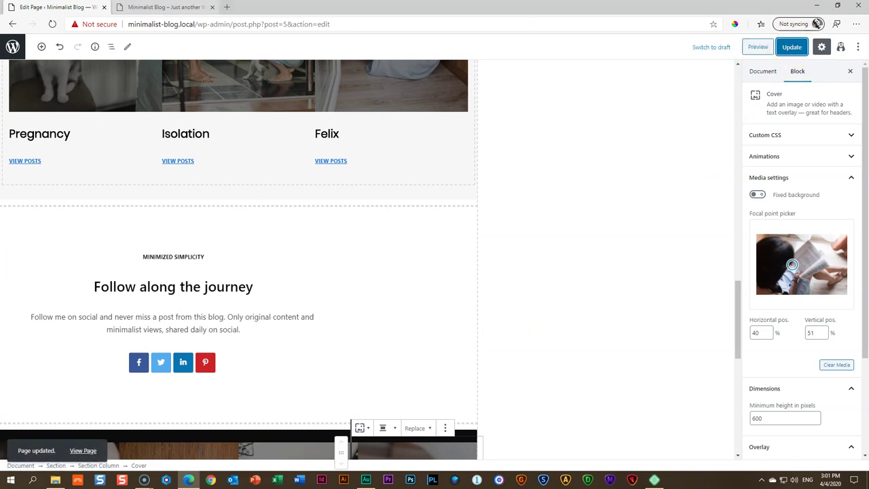
click(167, 8)
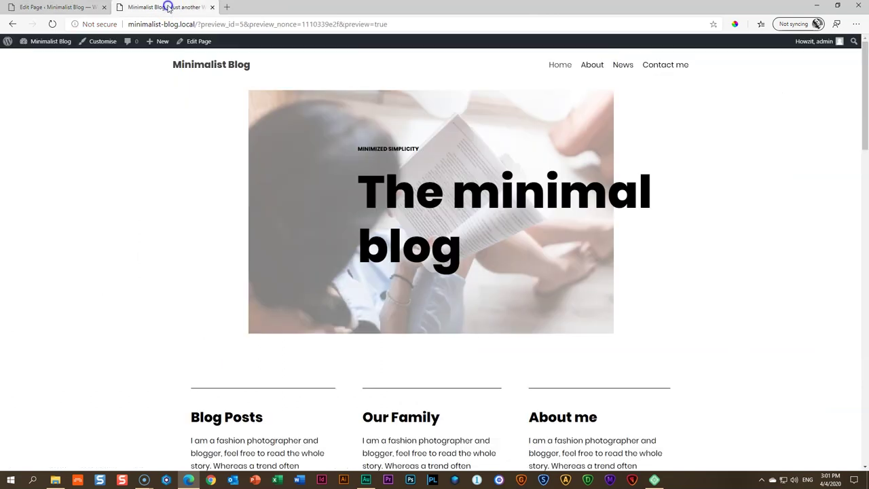
click(151, 166)
Scroll through the whole home page preview to review the edits, then back to the top
scroll(151, 166, down, 3)
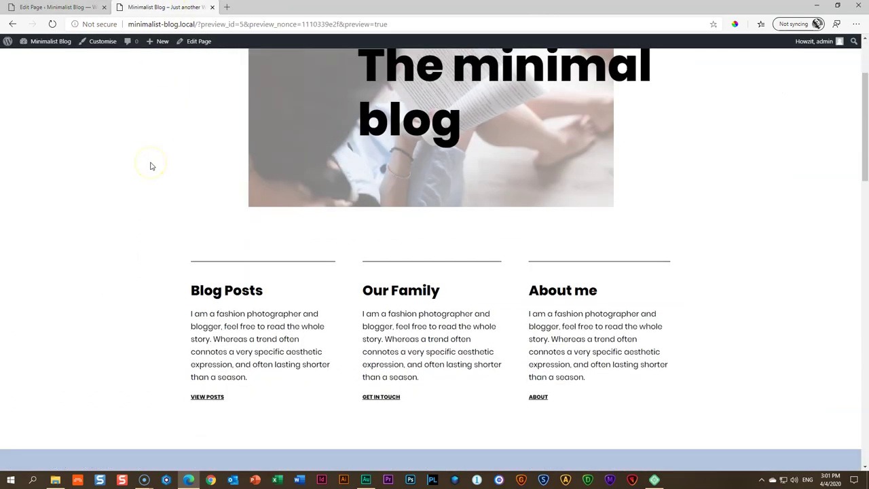
scroll(216, 196, down, 1)
scroll(216, 196, down, 1)
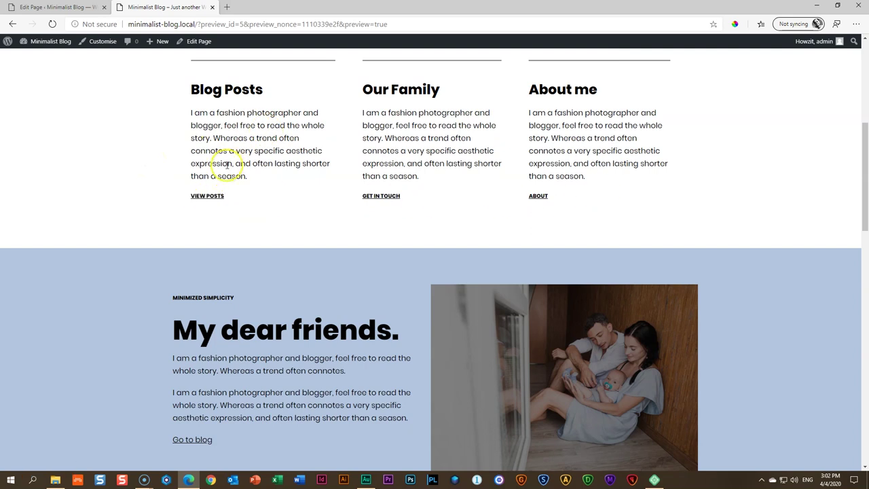
scroll(149, 167, down, 2)
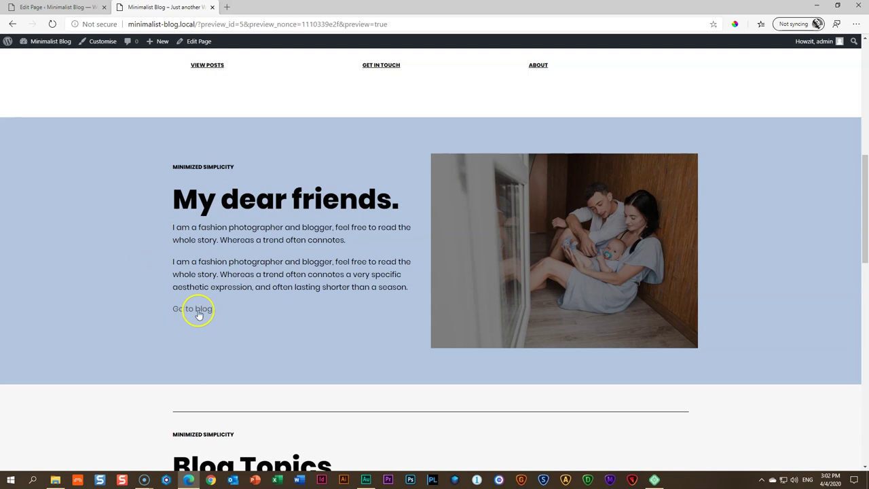
scroll(152, 255, down, 4)
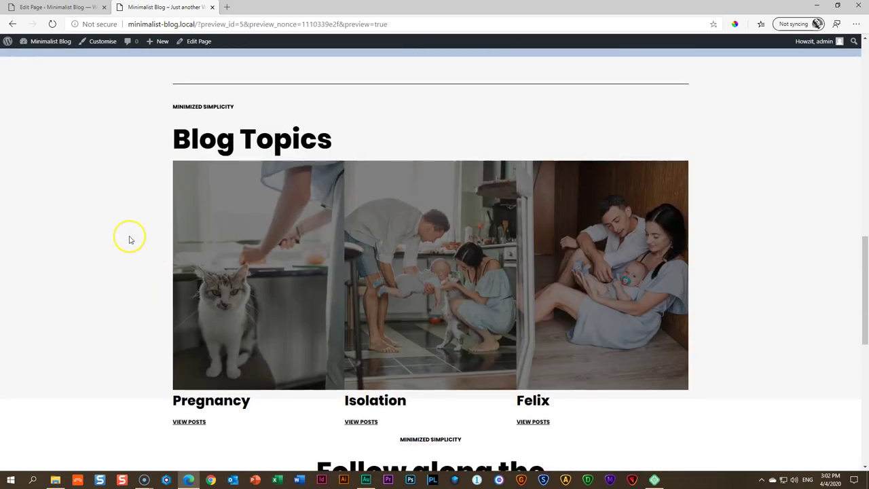
scroll(128, 239, down, 1)
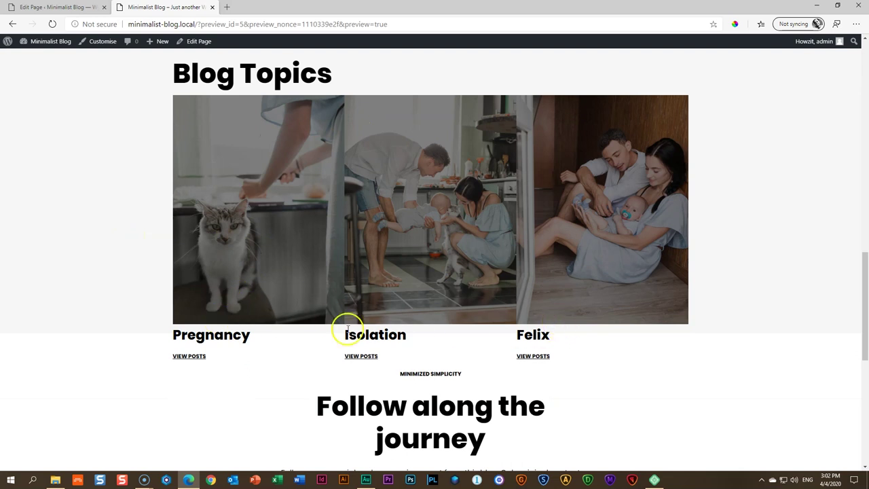
scroll(292, 210, down, 2)
scroll(295, 212, down, 2)
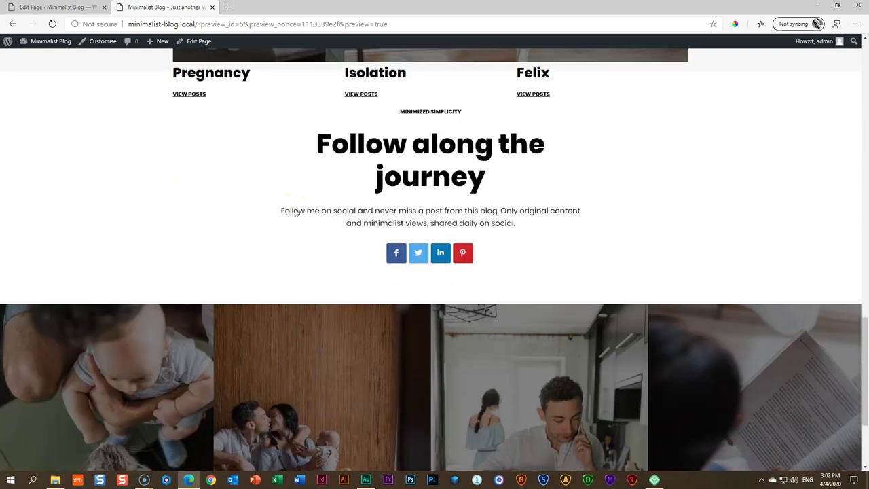
scroll(271, 173, down, 1)
scroll(218, 210, down, 2)
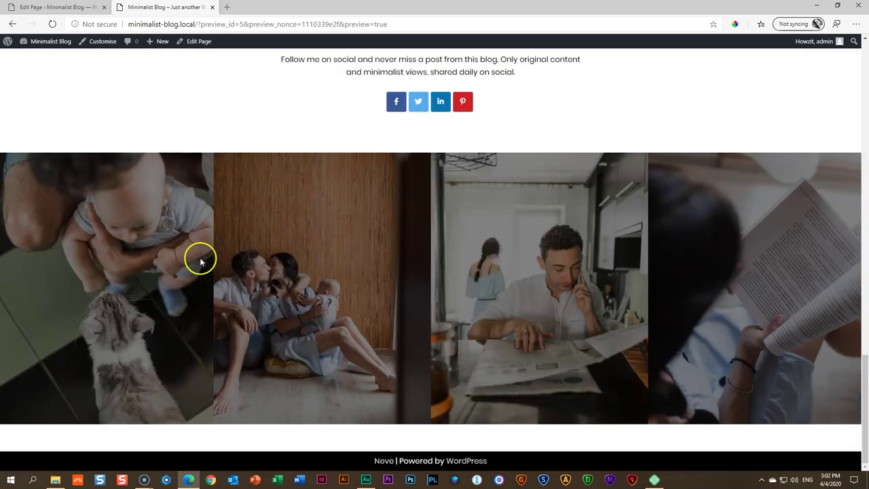
scroll(327, 211, up, 5)
scroll(327, 214, up, 5)
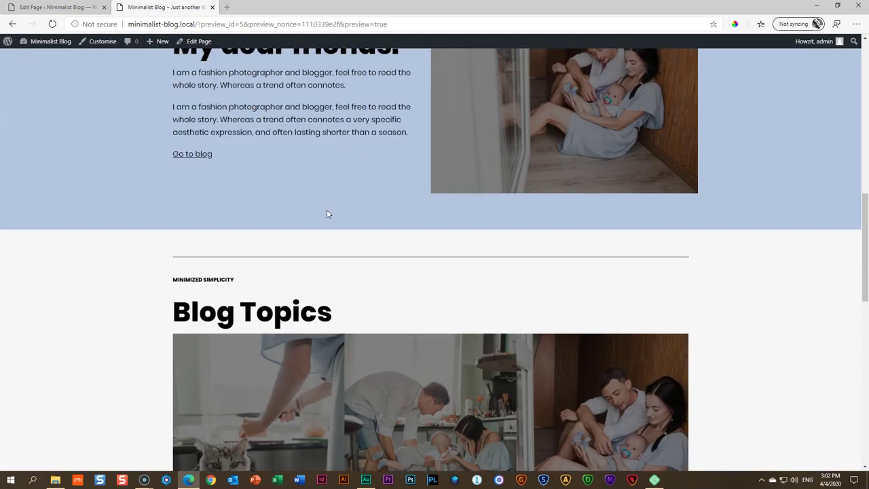
scroll(327, 214, up, 4)
scroll(327, 214, up, 6)
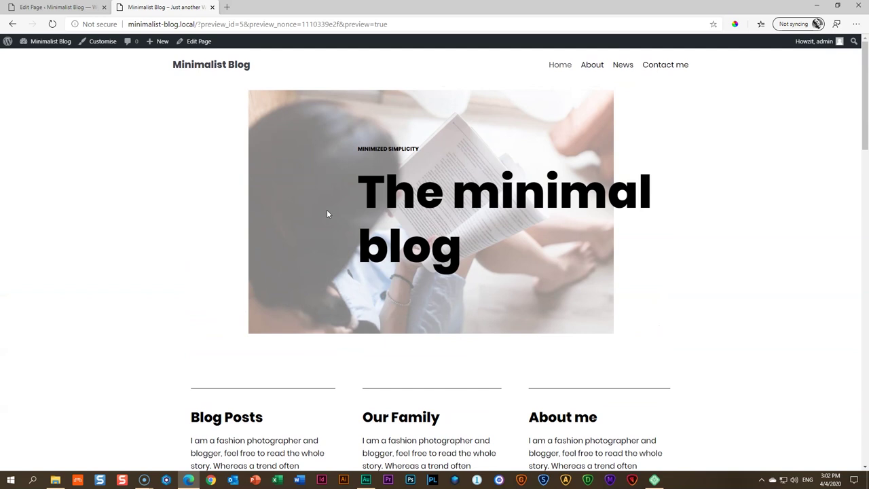
scroll(326, 214, down, 3)
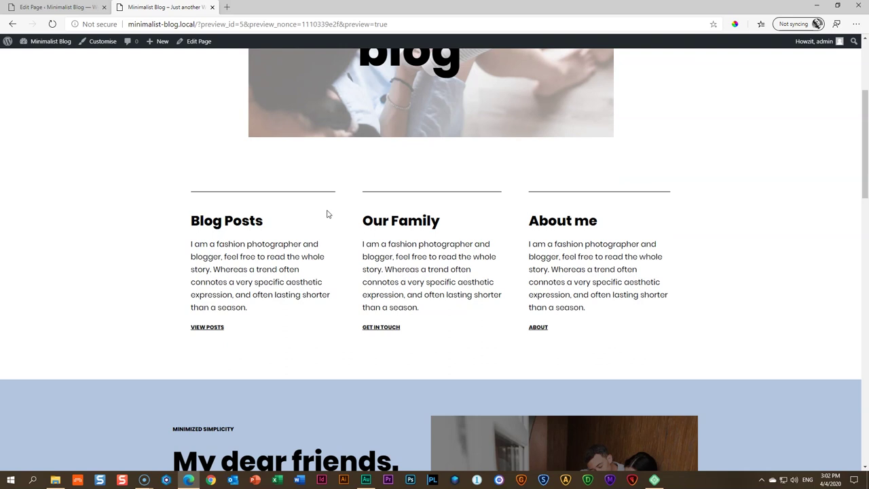
scroll(326, 214, up, 3)
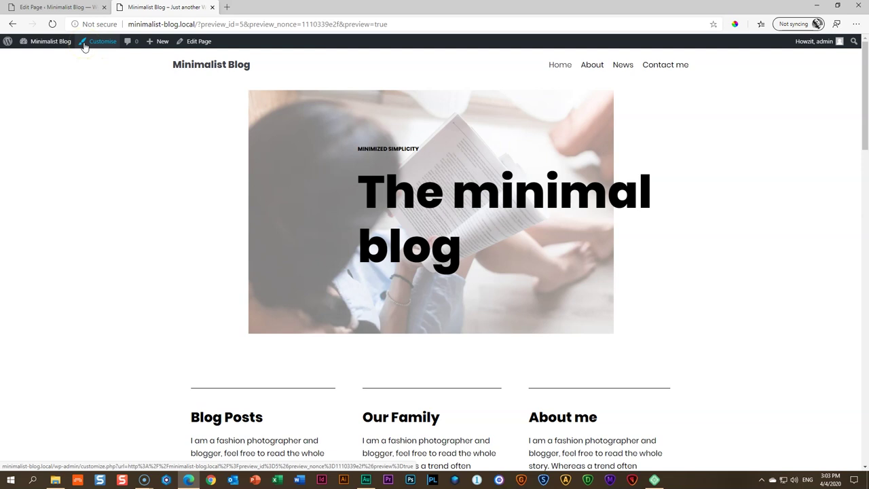
Open the Neve theme Customizer for the Minimalist Blog at its Typography settings
click(85, 45)
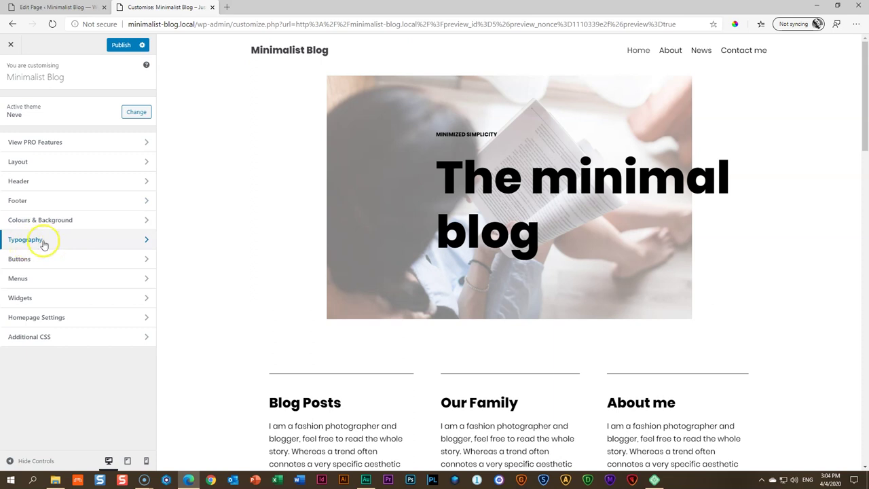
click(46, 241)
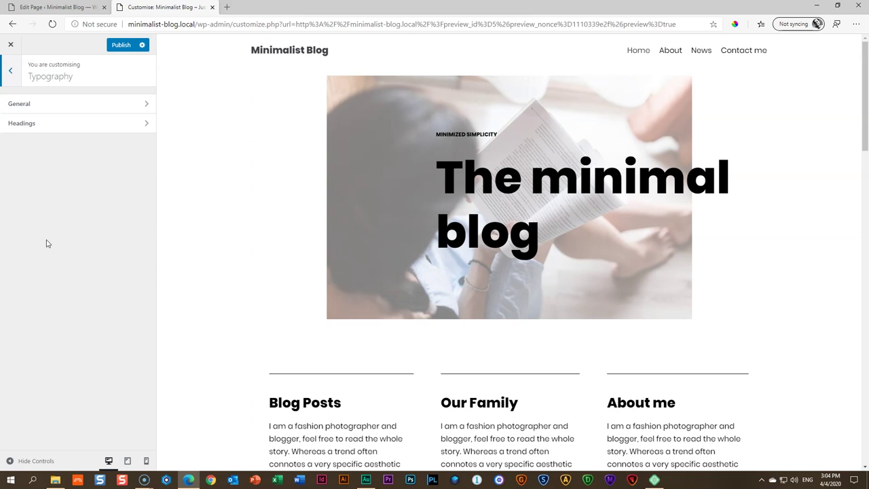
Open the General typography settings to change the body font family
click(40, 112)
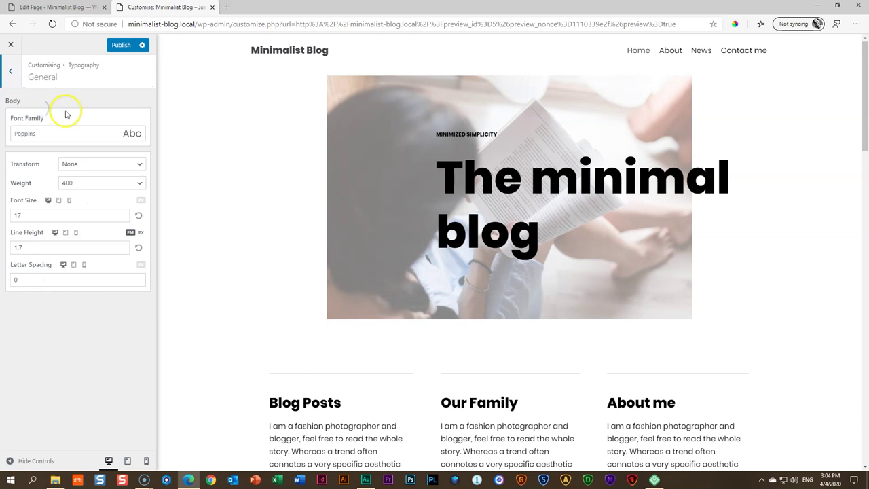
click(29, 133)
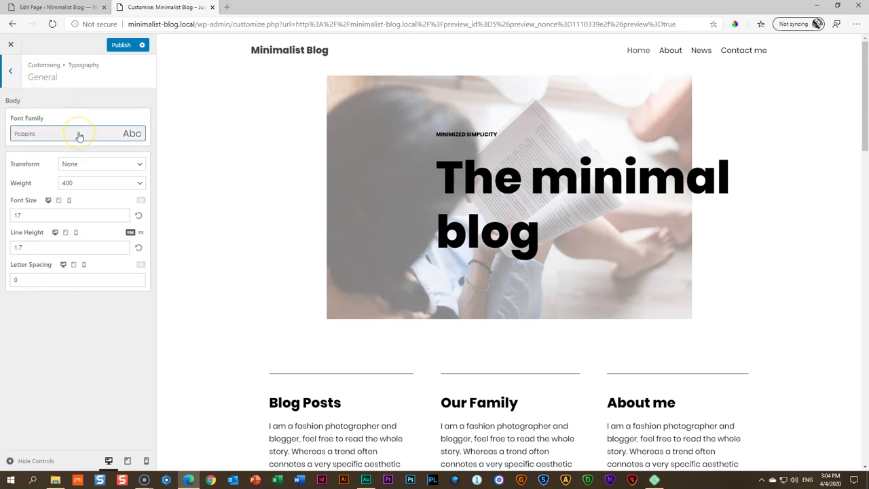
click(306, 243)
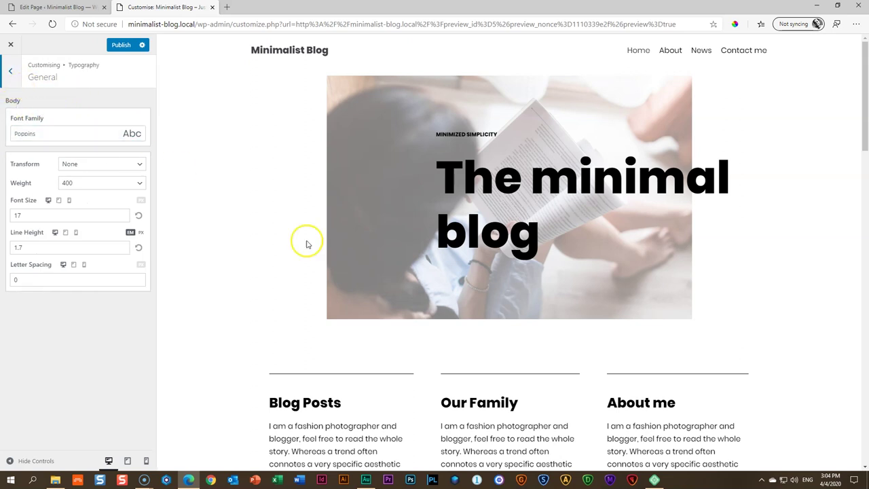
scroll(317, 258, down, 10)
scroll(331, 277, down, 5)
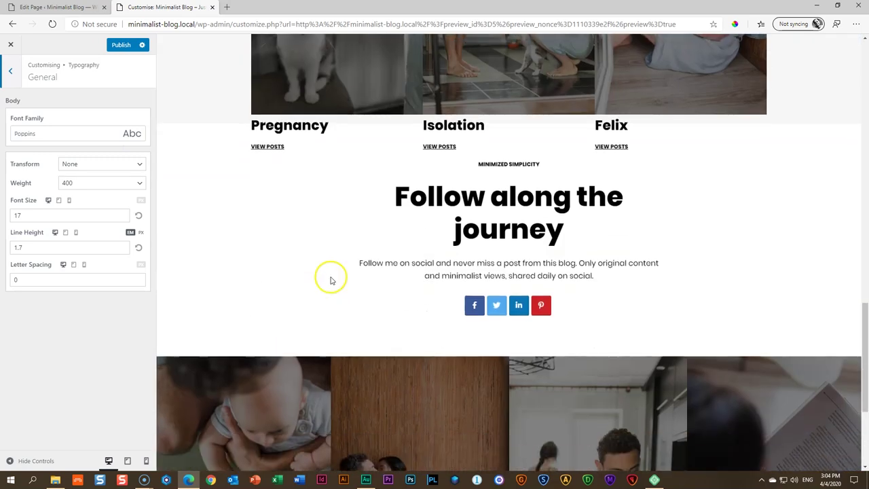
scroll(330, 279, up, 15)
scroll(330, 281, up, 1)
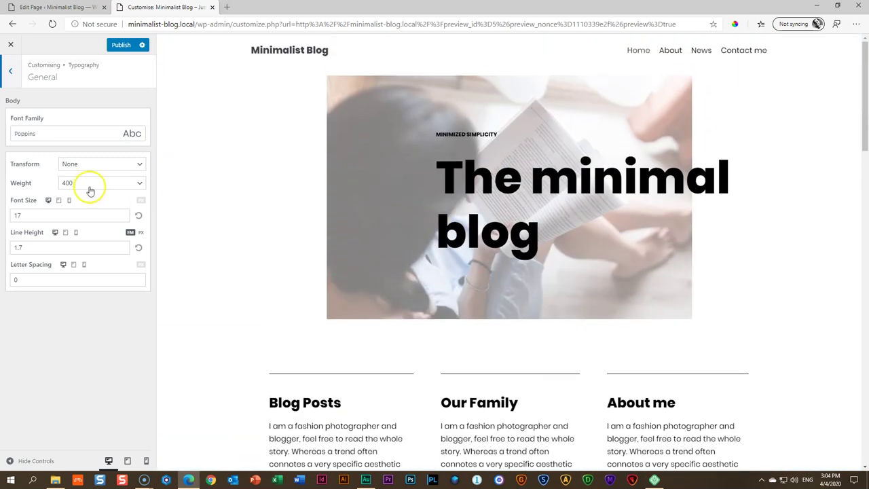
Search the body font list for 'playfair' and apply Playfair Display
click(52, 136)
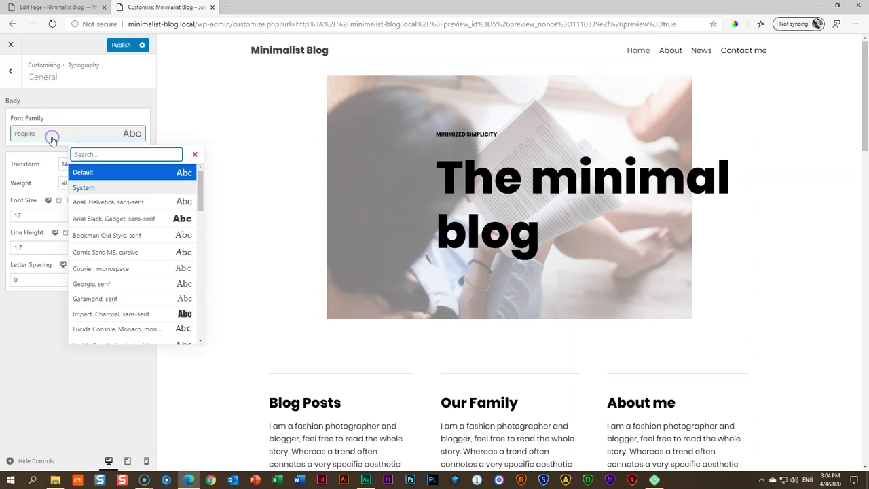
scroll(132, 203, down, 2)
scroll(185, 227, down, 10)
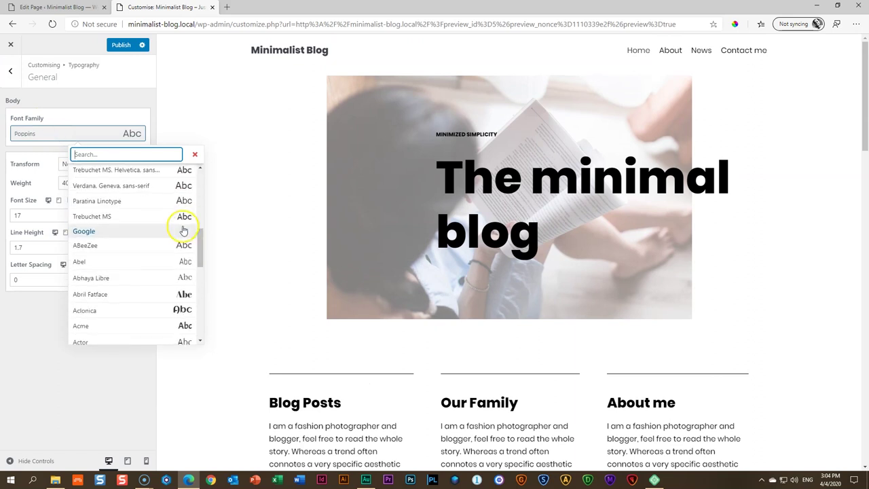
scroll(182, 236, up, 10)
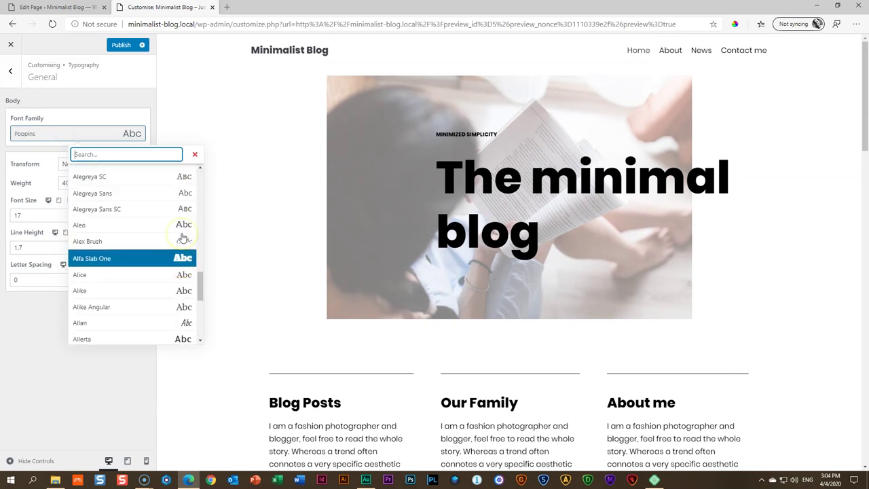
click(106, 155)
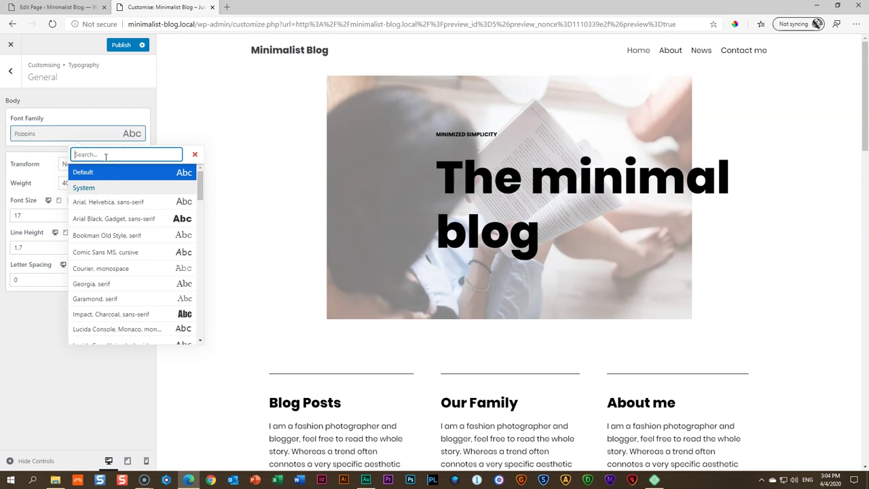
text(playfair)
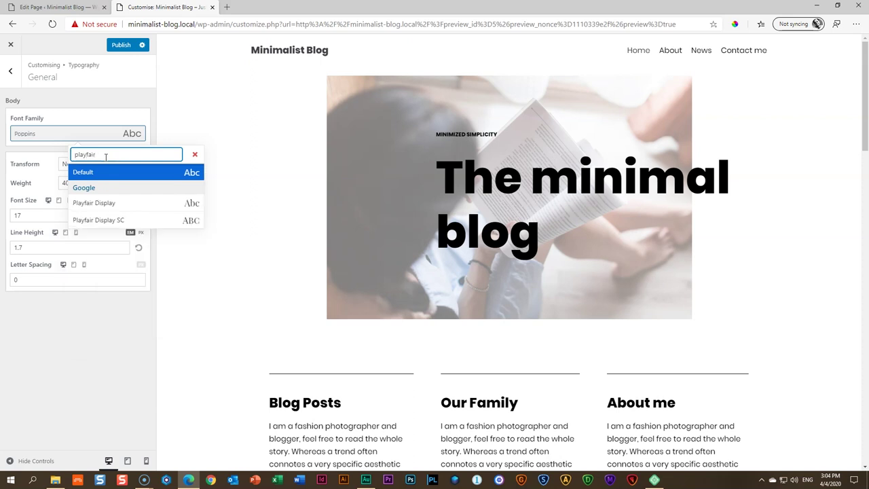
click(99, 206)
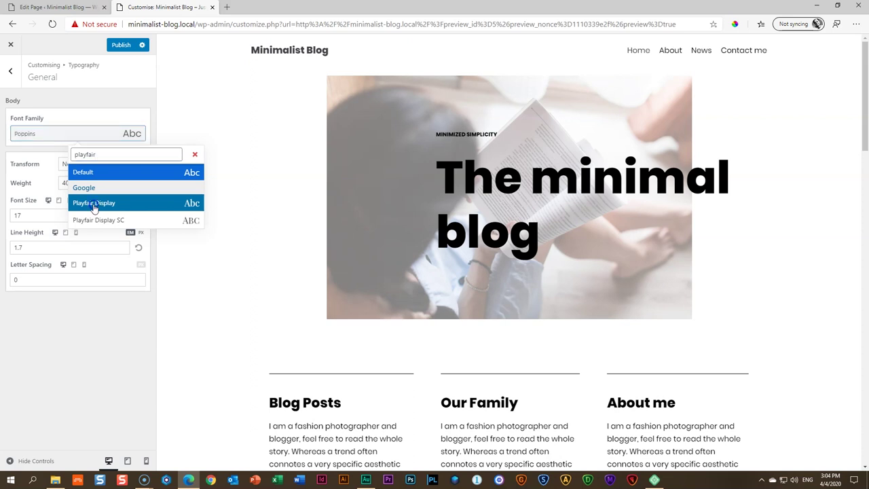
click(93, 204)
Check the preview in the new body font and return to the typography sections
scroll(291, 299, down, 3)
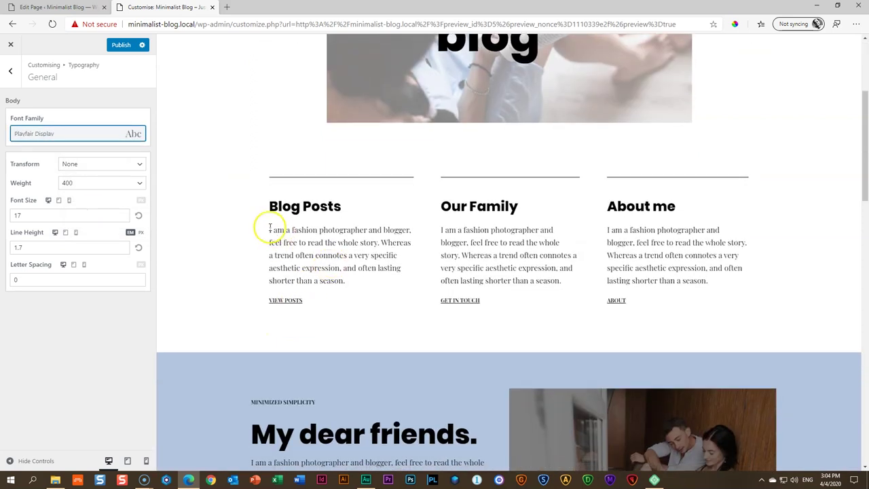
scroll(360, 295, up, 3)
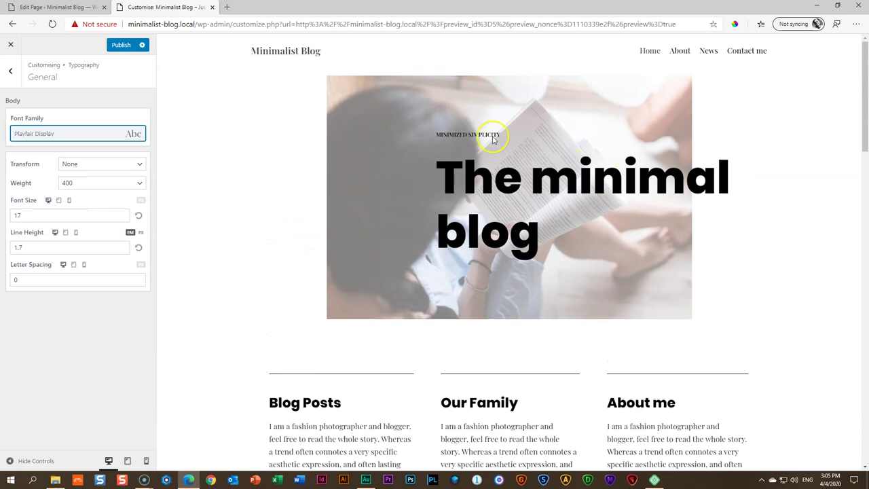
scroll(421, 248, down, 1)
scroll(425, 257, down, 5)
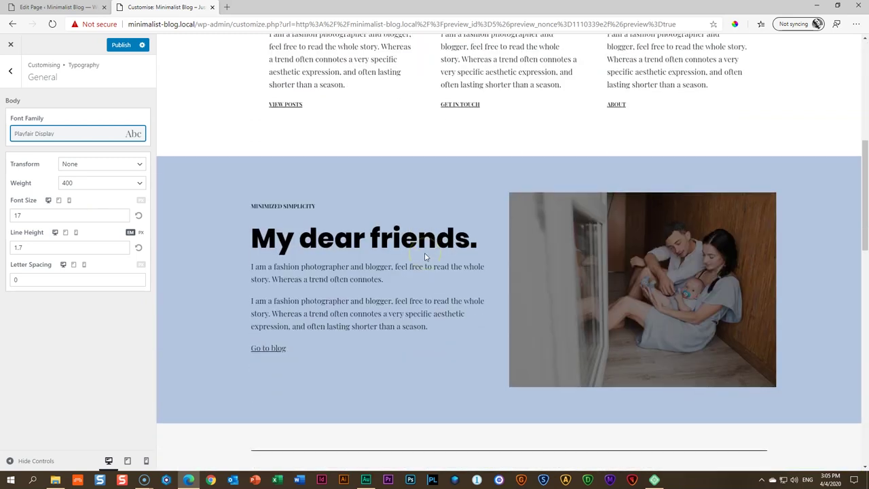
scroll(425, 256, up, 1)
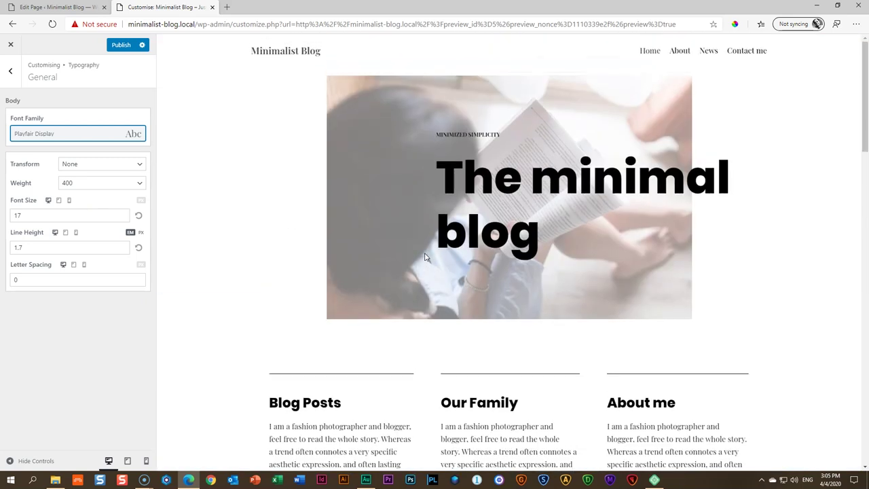
click(290, 297)
scroll(289, 299, down, 2)
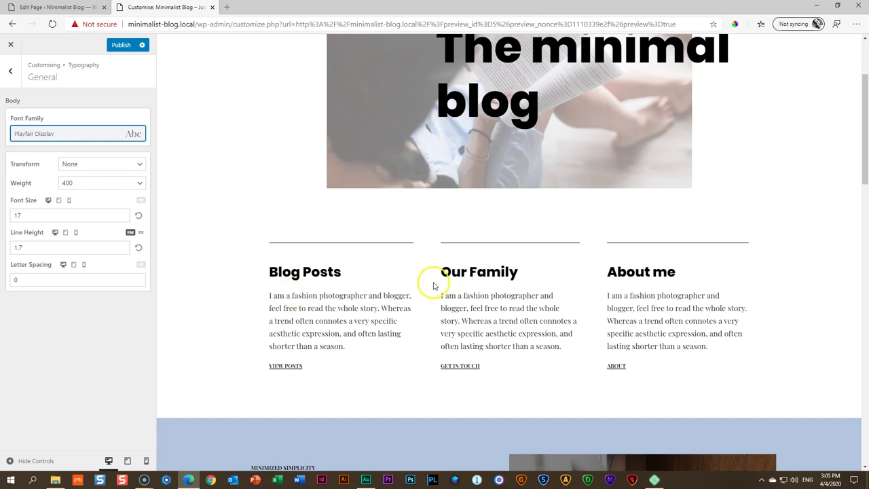
scroll(435, 284, up, 2)
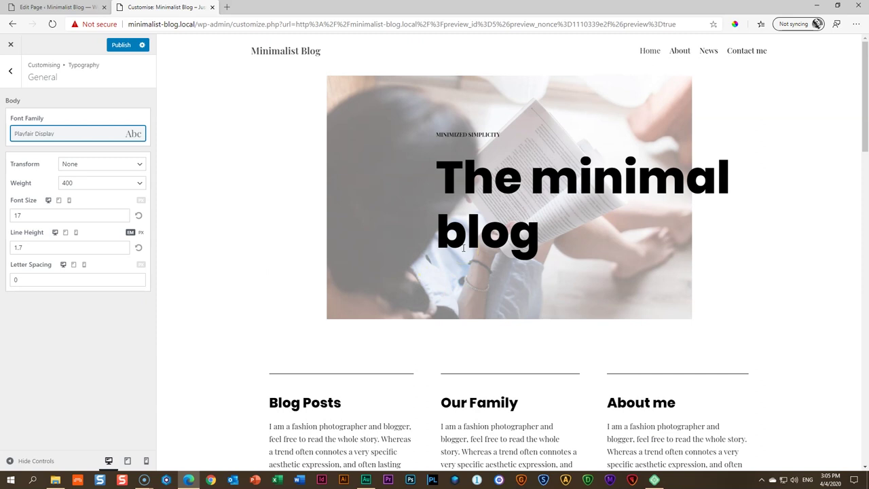
click(10, 70)
Change the Headings font family from Poppins to Playfair Display
click(21, 126)
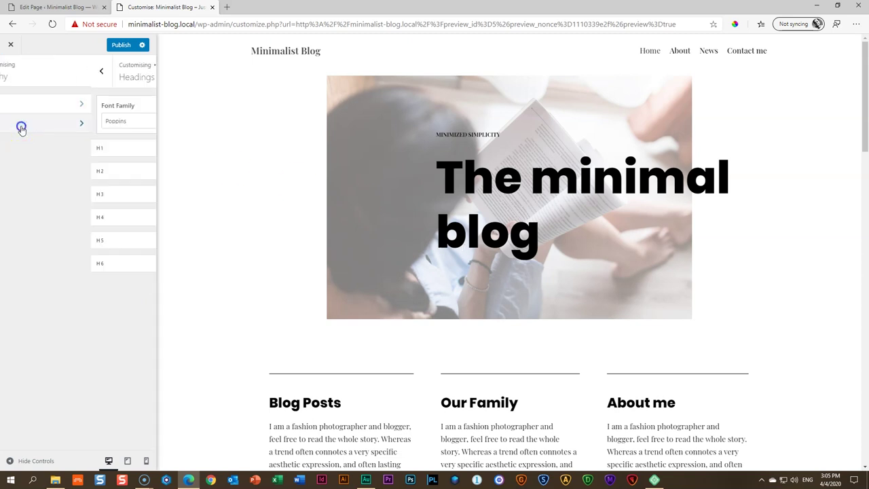
click(24, 122)
text(playfi)
key(BackSpace)
key(BackSpace)
key(BackSpace)
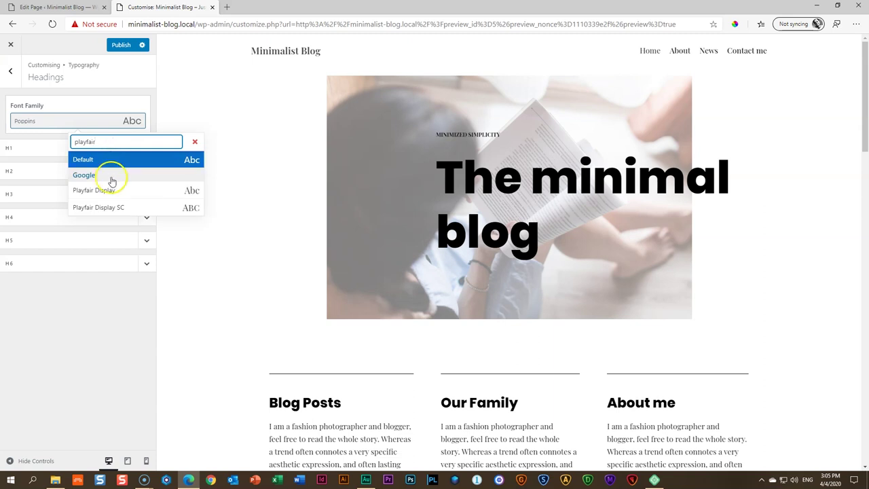
click(107, 190)
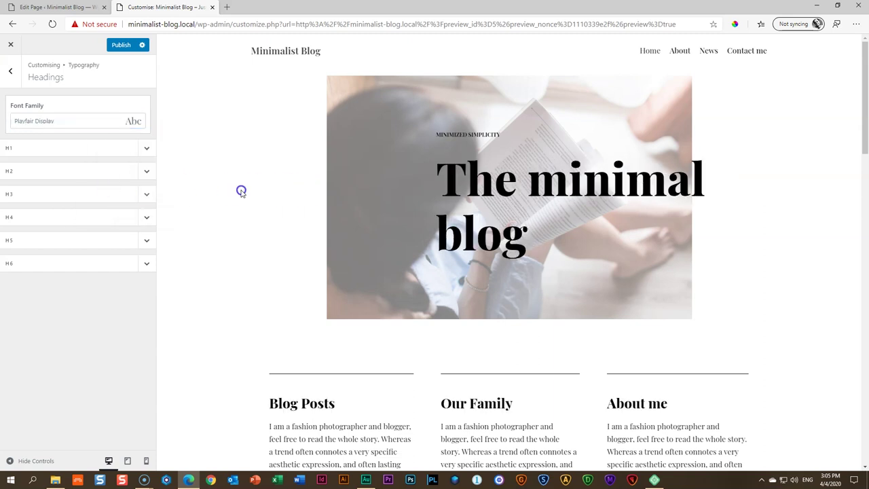
scroll(240, 193, down, 10)
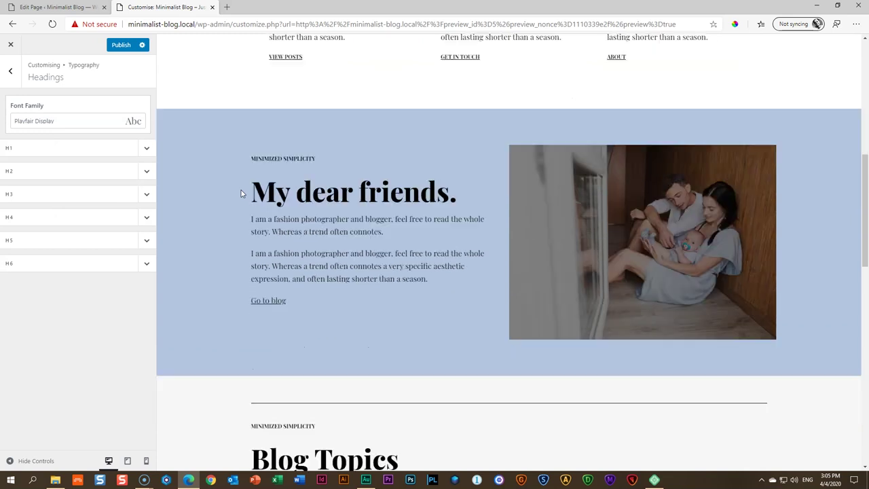
scroll(240, 193, down, 3)
scroll(240, 193, up, 15)
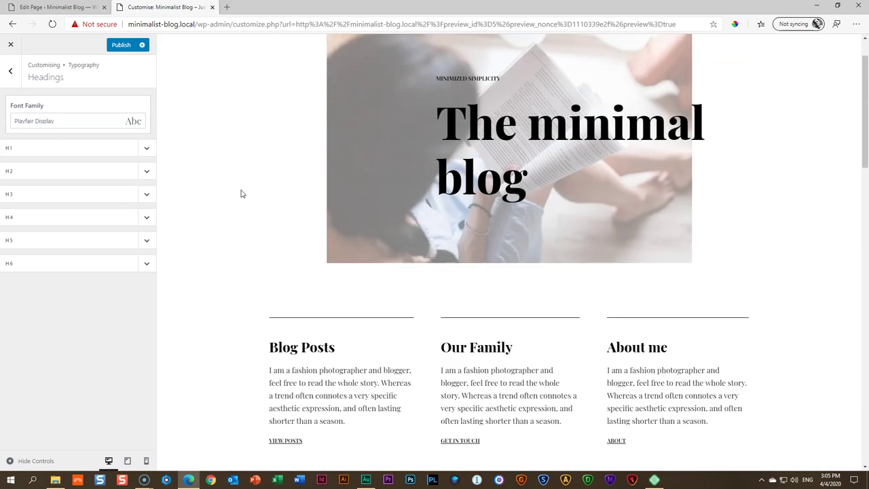
Publish the heading font change and close the Customizer
click(124, 61)
click(120, 46)
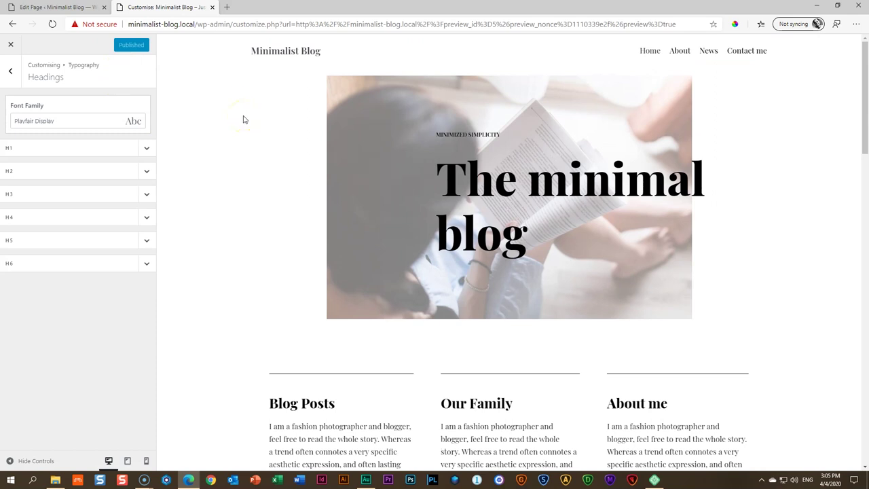
scroll(295, 129, down, 2)
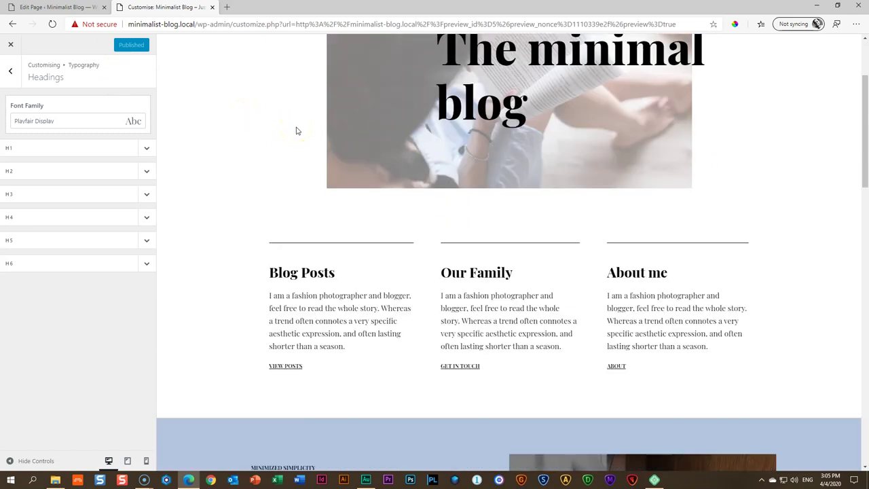
scroll(296, 130, down, 7)
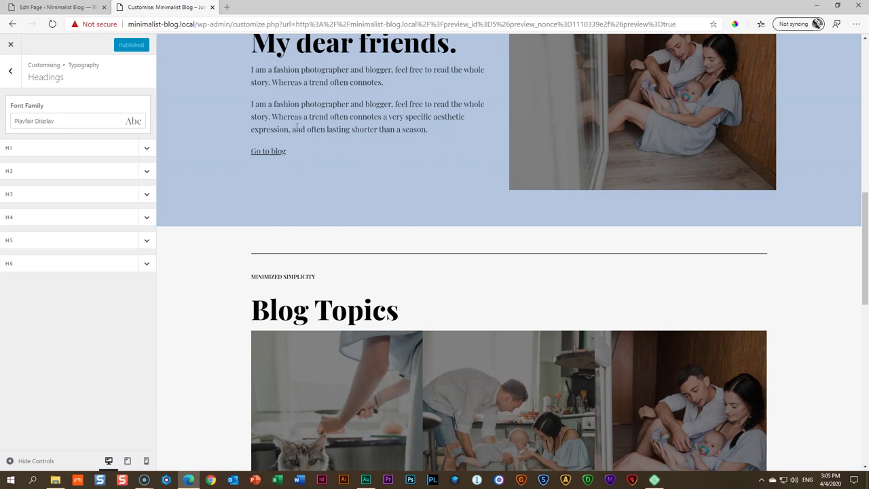
scroll(296, 130, down, 3)
scroll(296, 130, down, 6)
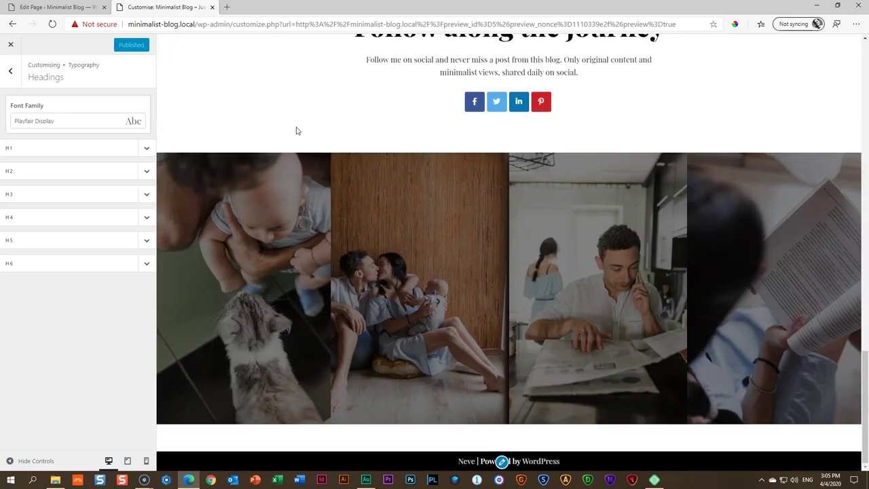
click(10, 45)
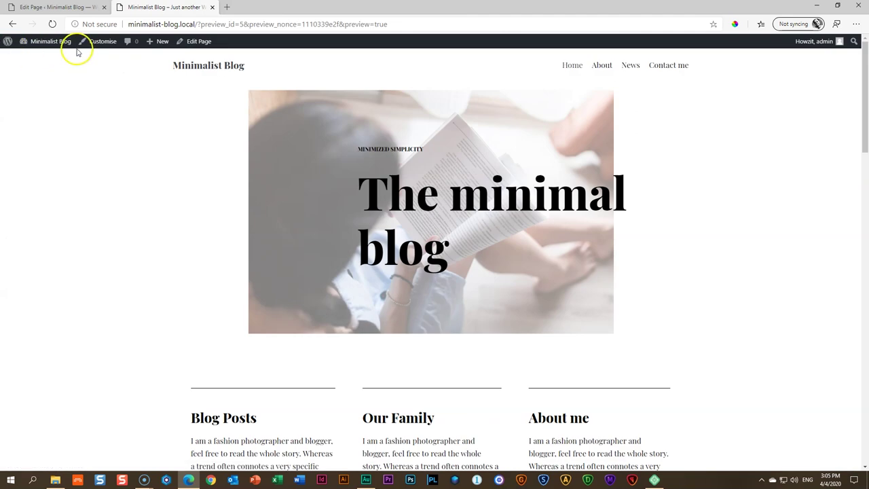
Go back to the site preview and open the Home page via Edit Page
click(94, 8)
click(105, 8)
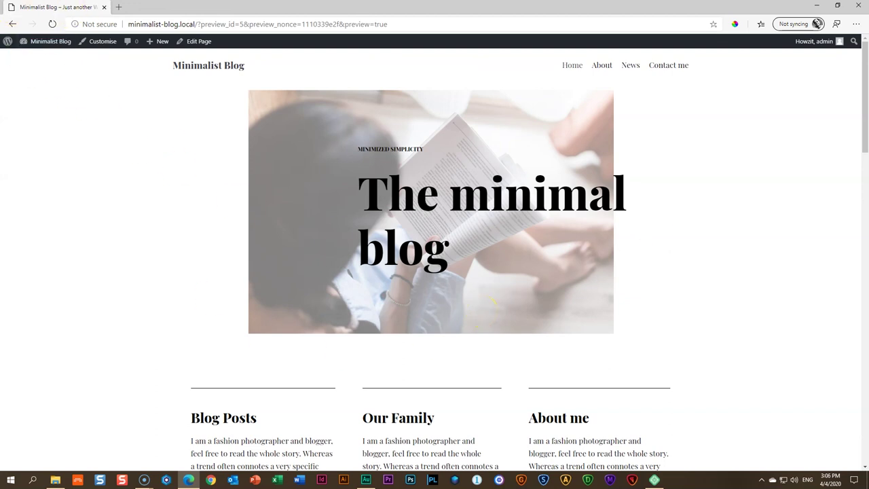
scroll(339, 270, down, 4)
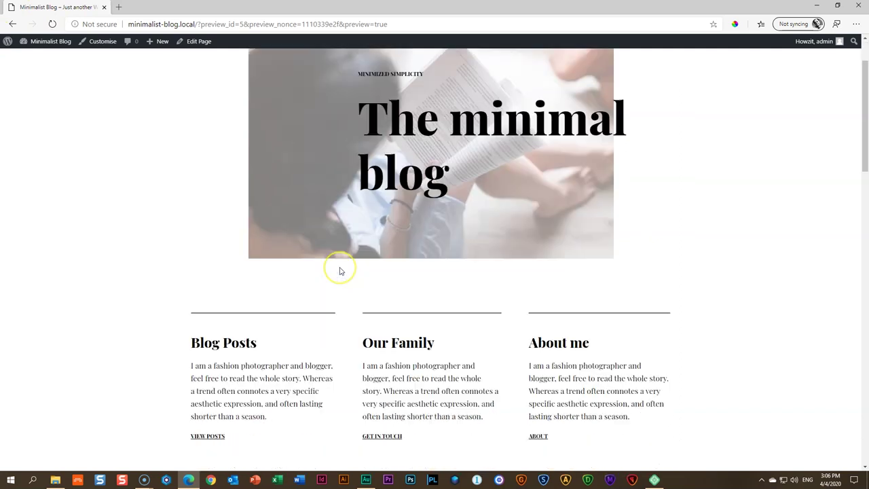
scroll(340, 271, up, 4)
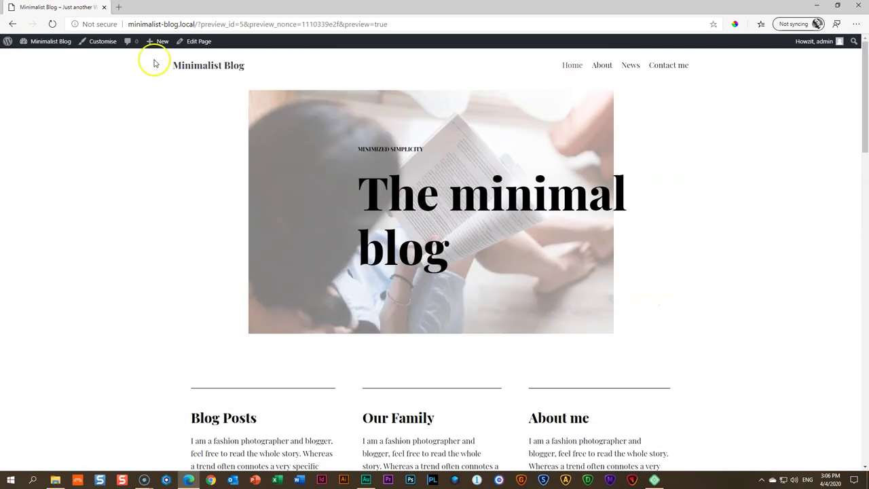
click(199, 42)
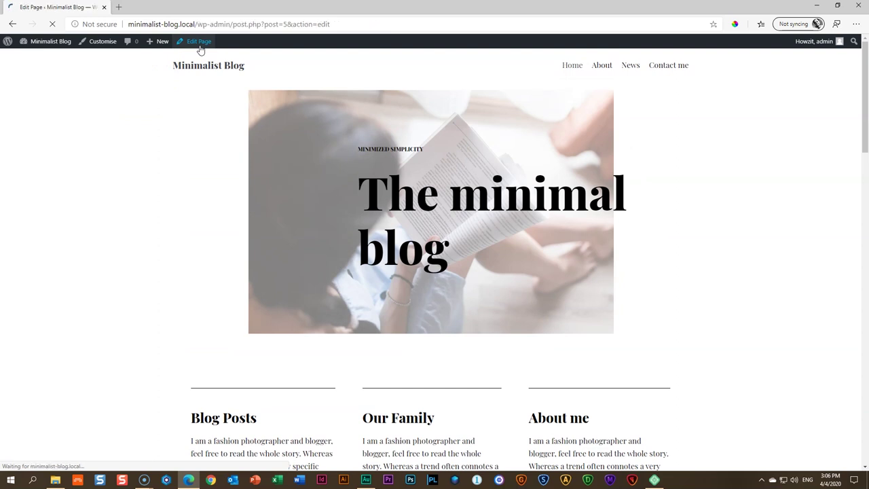
Replace the 'Go to blog' link URL with /news and update the Home page
scroll(238, 117, down, 7)
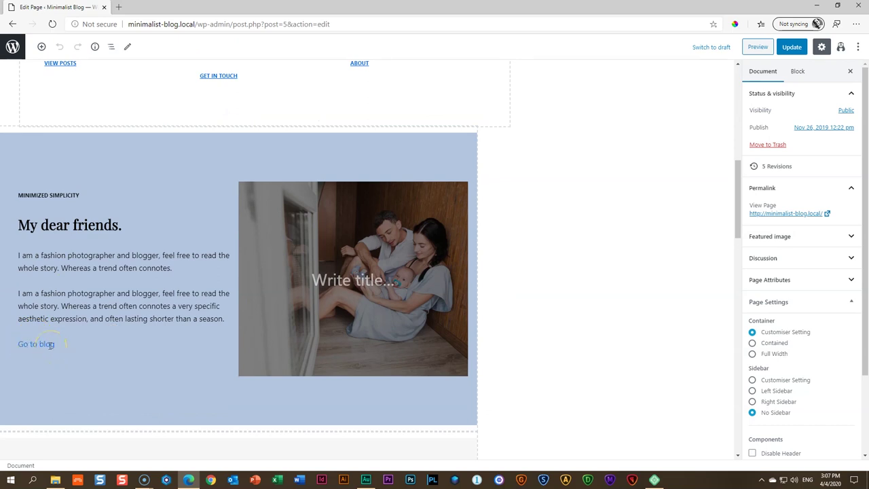
click(49, 344)
drag(55, 344, 21, 344)
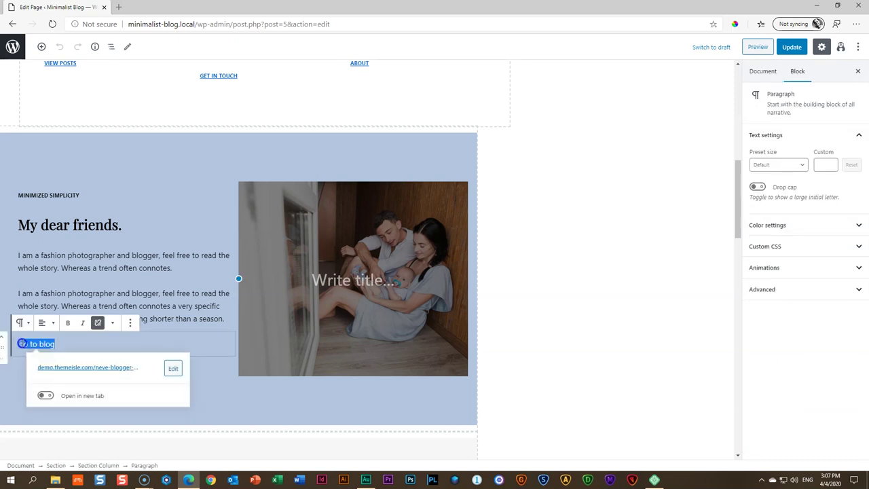
click(173, 368)
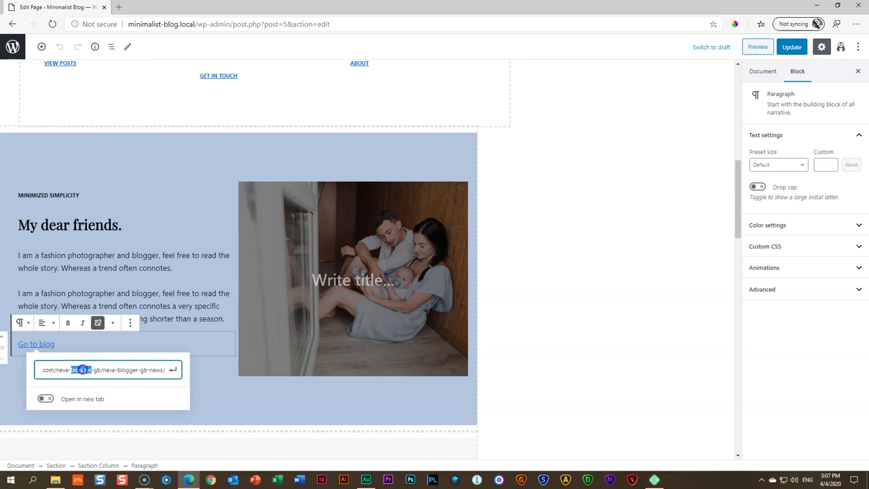
triple_click(82, 369)
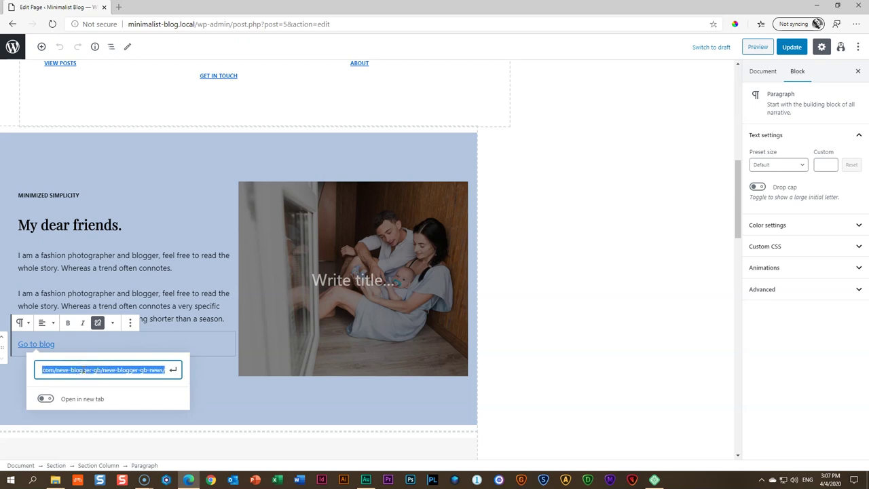
key(BackSpace)
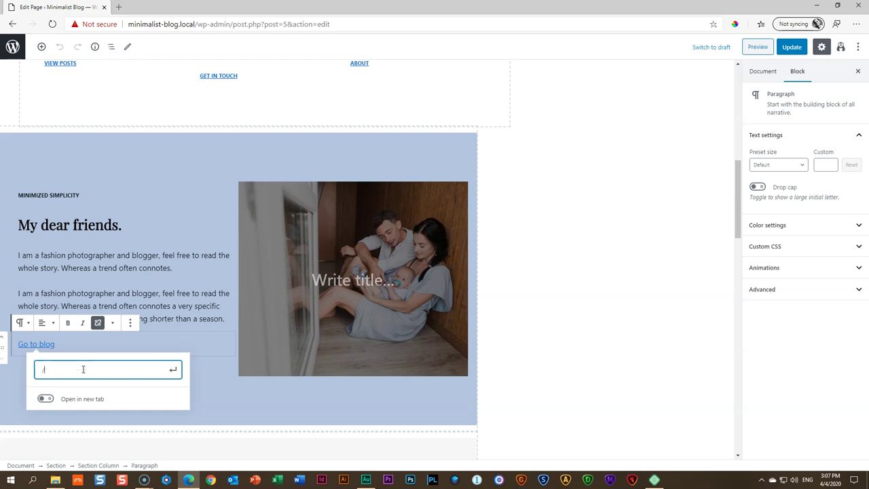
text(/news)
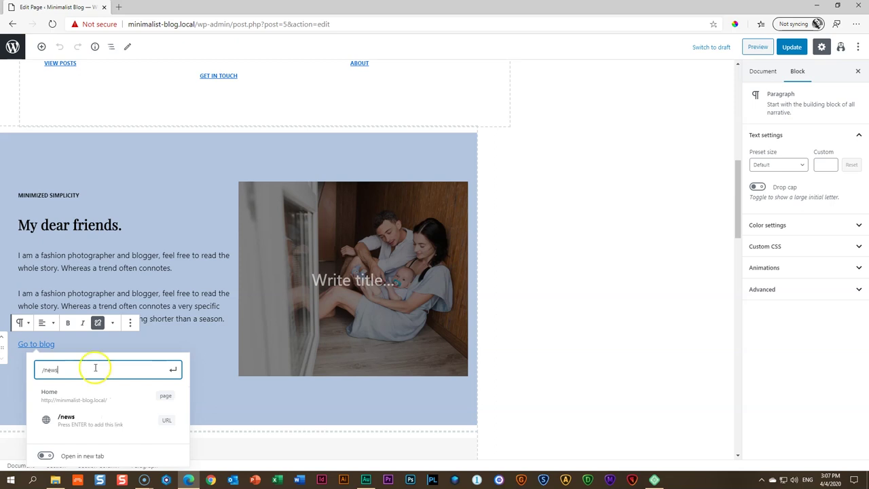
click(173, 370)
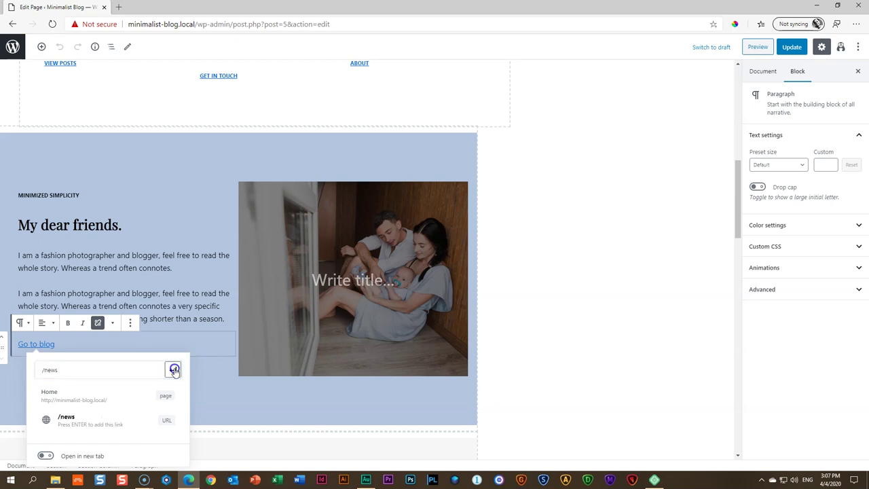
click(521, 309)
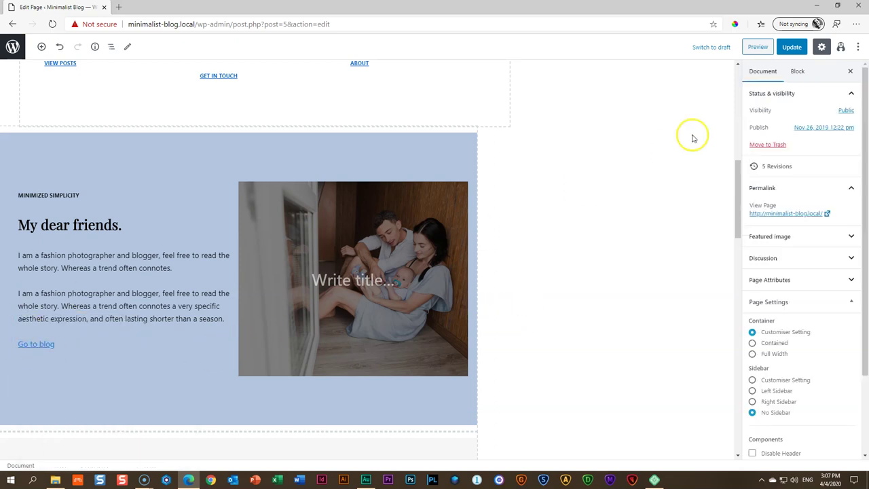
click(788, 49)
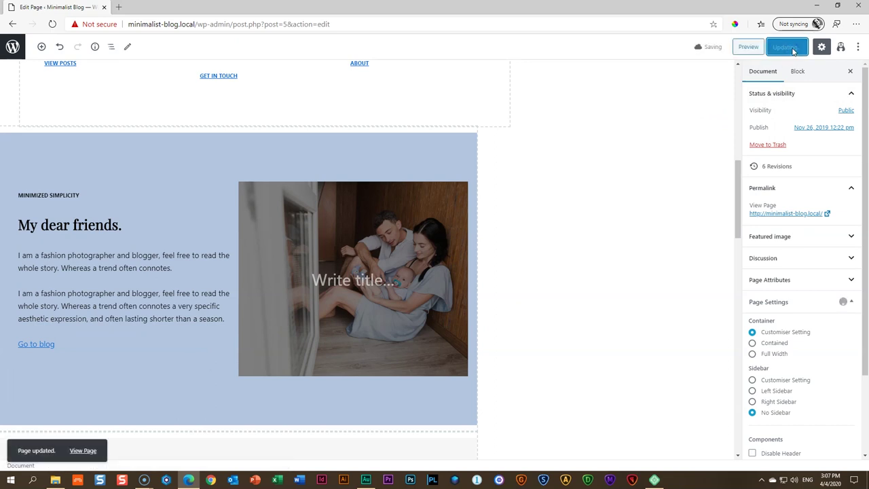
Preview the Home page, confirm 'Go to blog' opens /news, and return to the editor
click(746, 47)
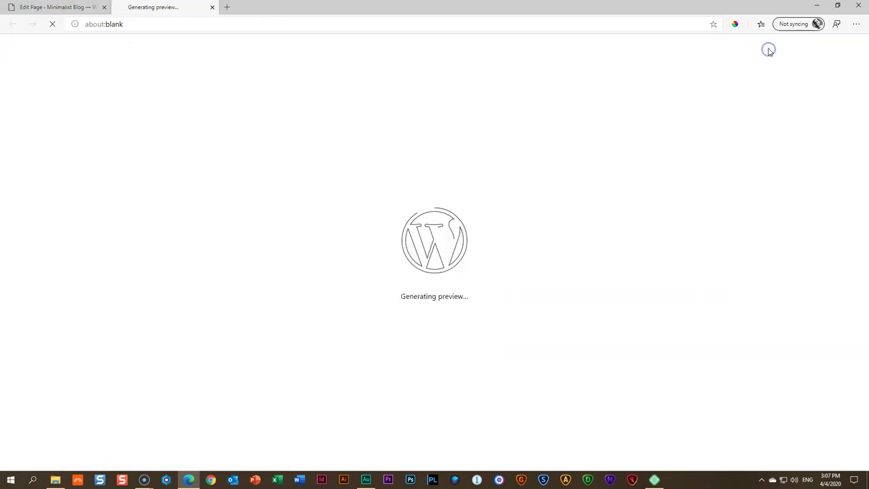
scroll(337, 119, down, 7)
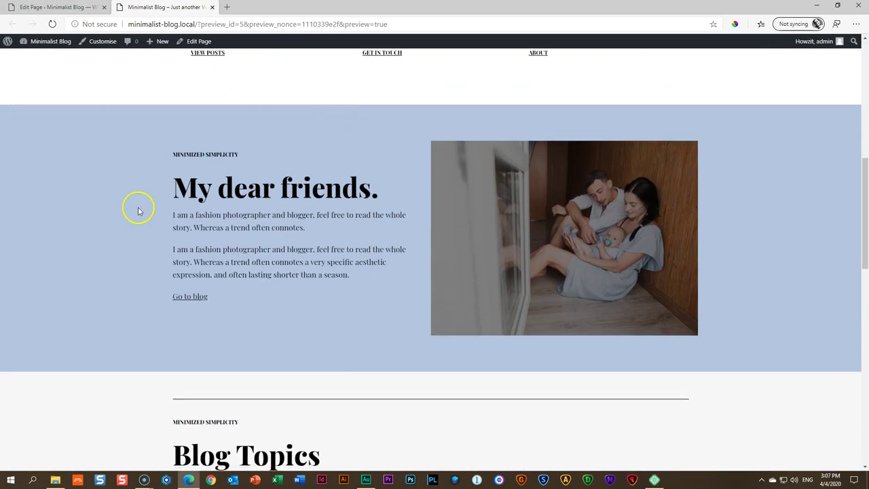
click(191, 297)
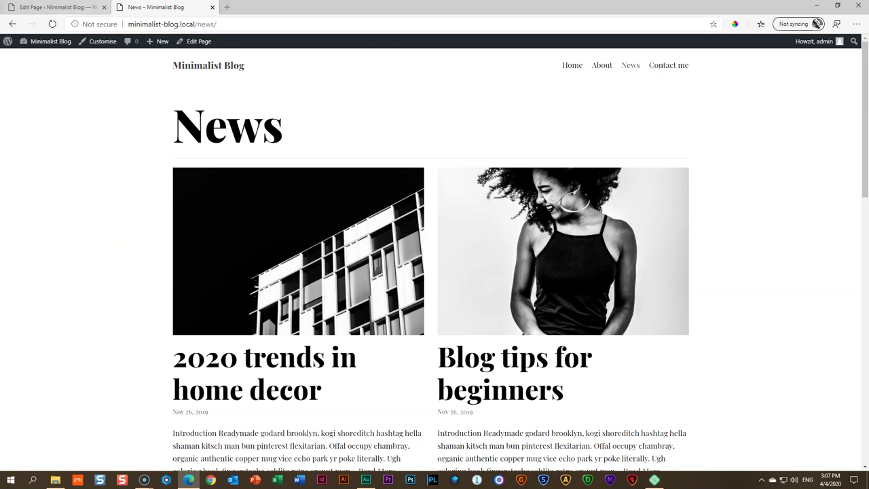
click(59, 7)
scroll(156, 204, down, 6)
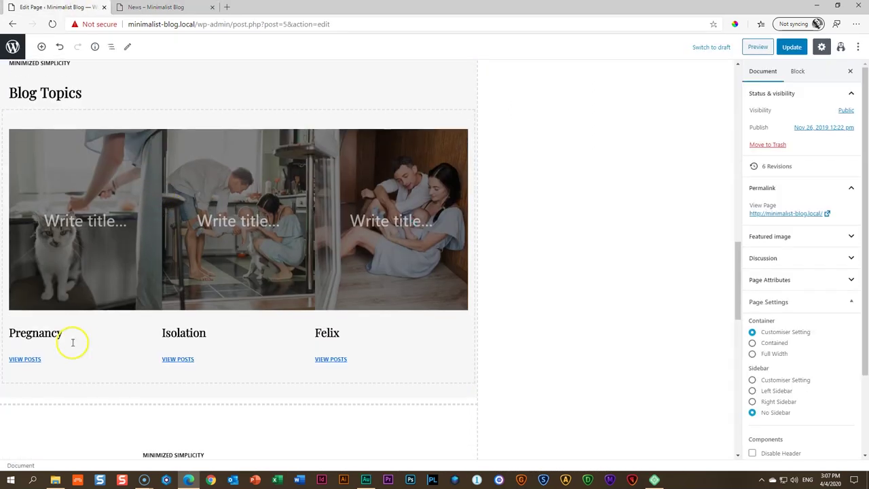
Select the Sharing Icons block, then switch to the News page tab
scroll(519, 357, down, 3)
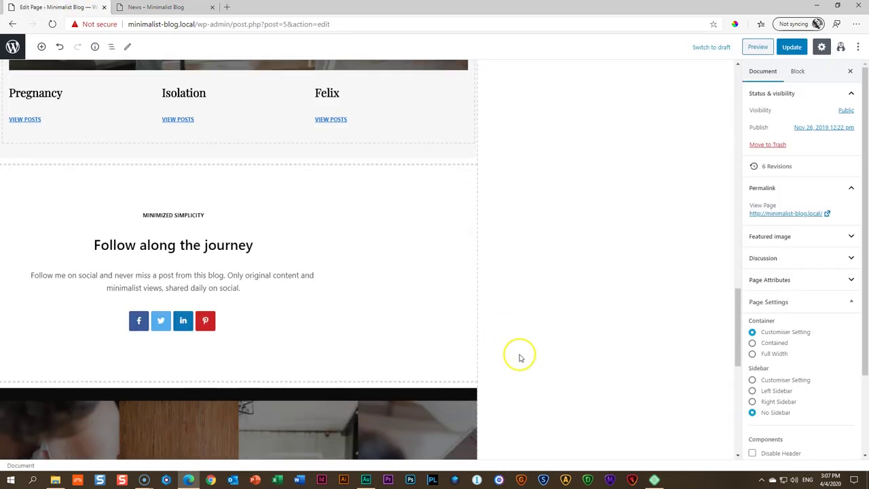
scroll(456, 342, up, 3)
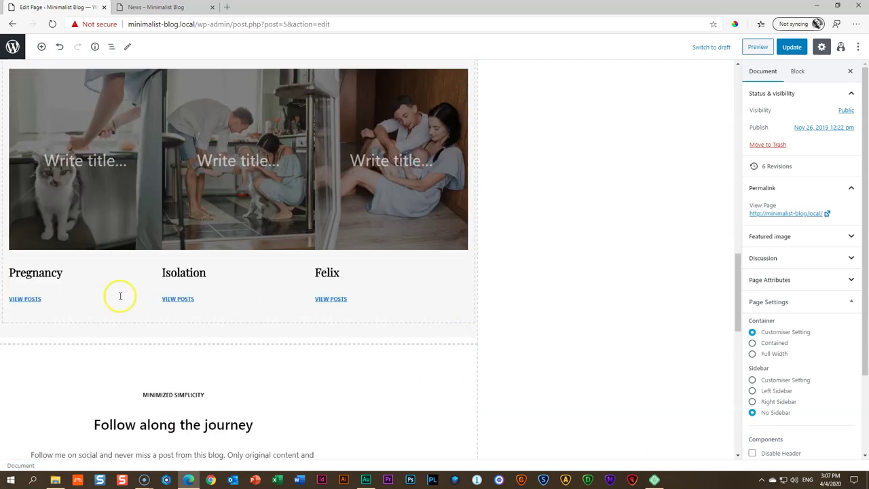
scroll(120, 296, down, 4)
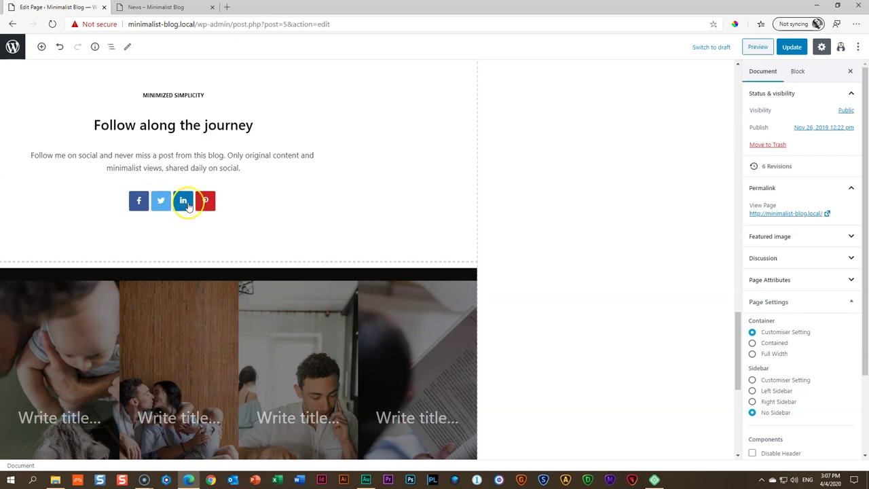
click(141, 203)
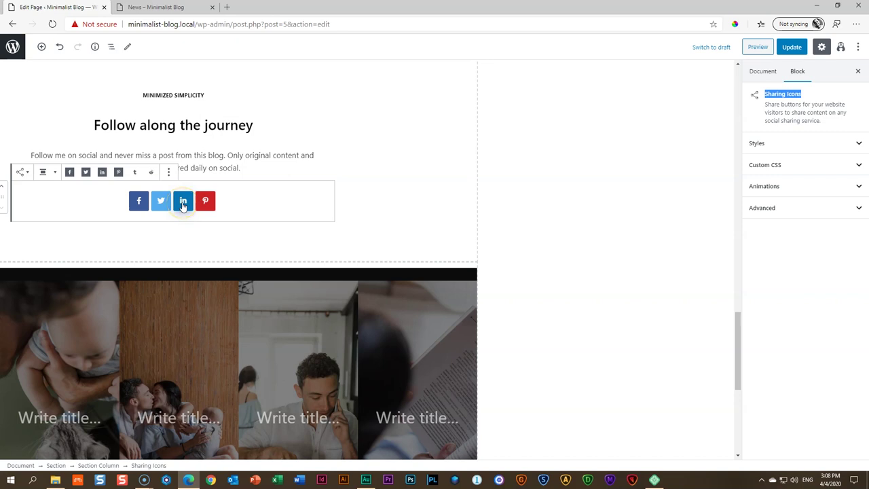
key(ctrl+Tab)
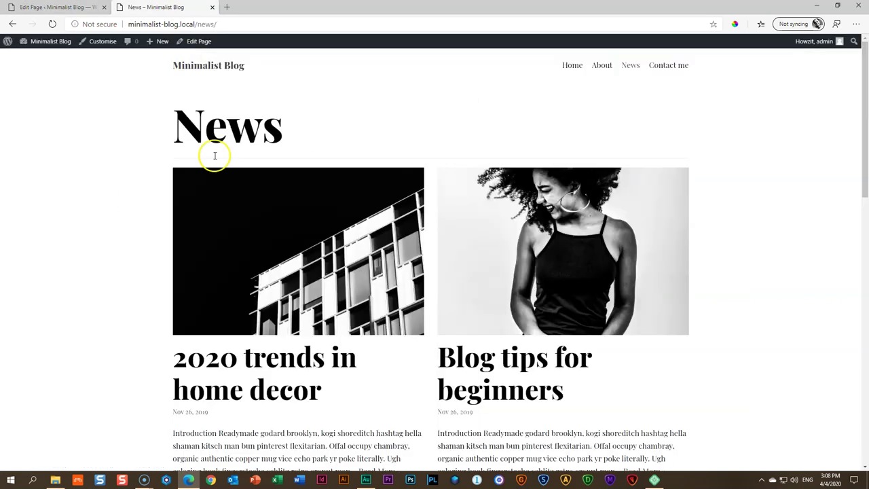
On the live home page, test the Facebook and Twitter share links, then return to the editor
click(569, 65)
scroll(378, 175, down, 10)
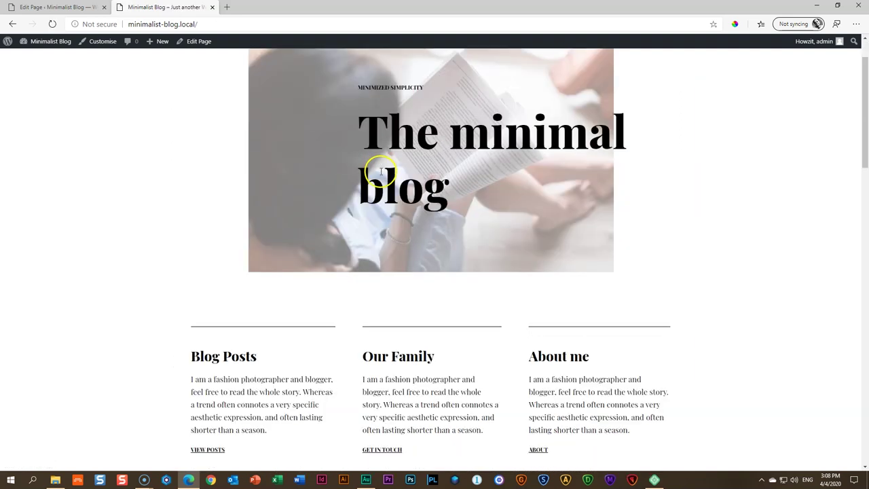
scroll(378, 184, down, 6)
click(397, 405)
key(ctrl+w)
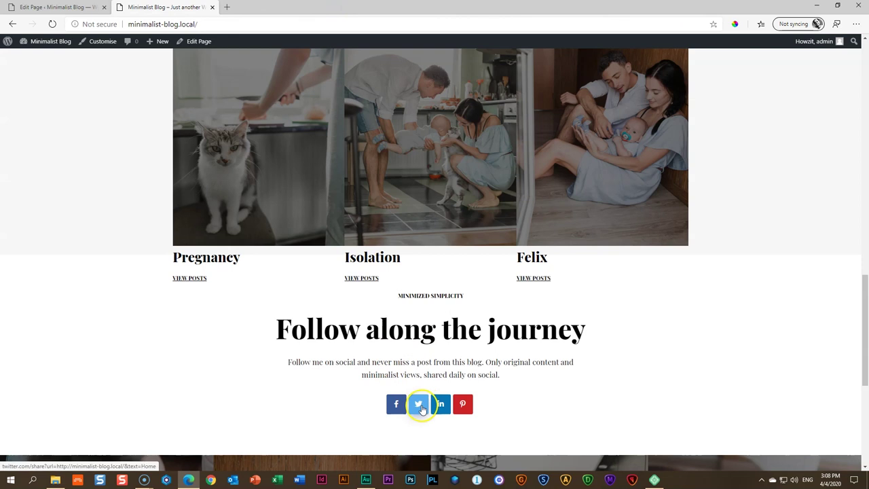
click(418, 405)
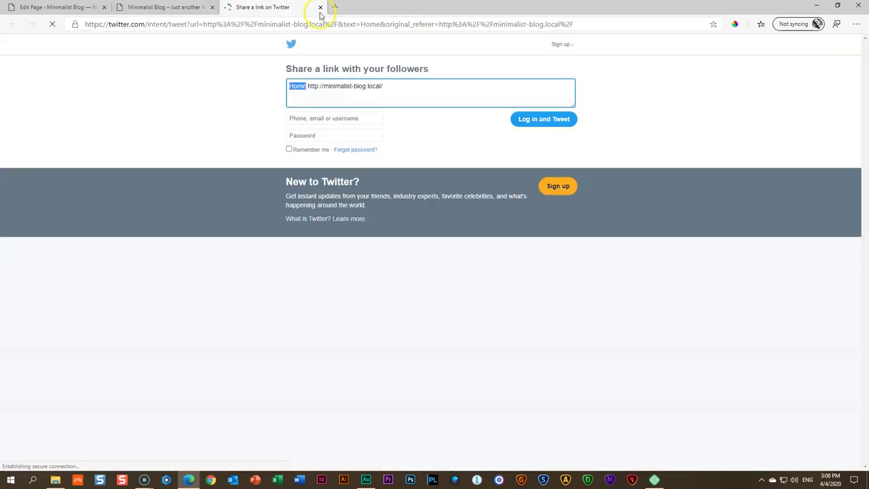
click(321, 8)
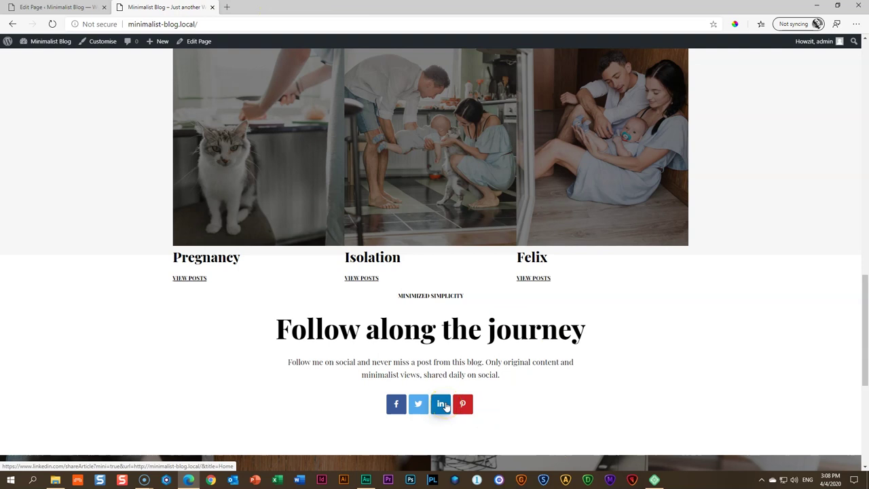
click(54, 7)
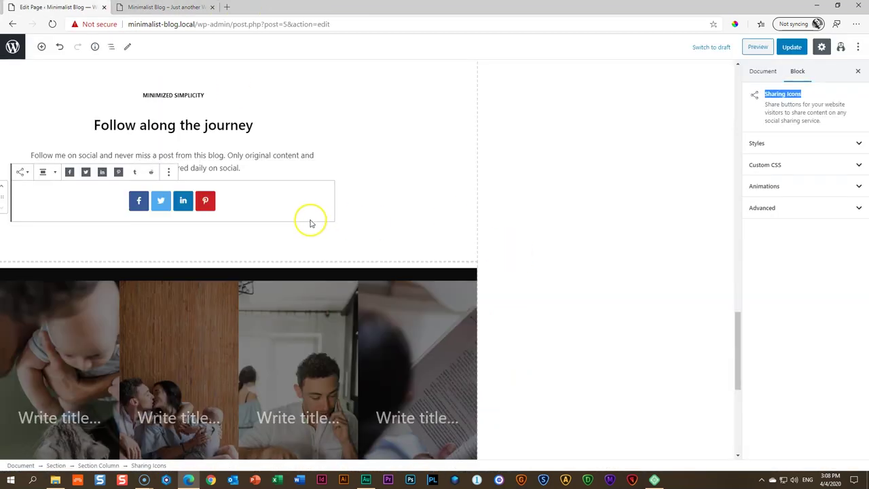
Toggle the Tumblr, Reddit and Pinterest icons, leaving Facebook, Twitter, LinkedIn and Pinterest
click(134, 172)
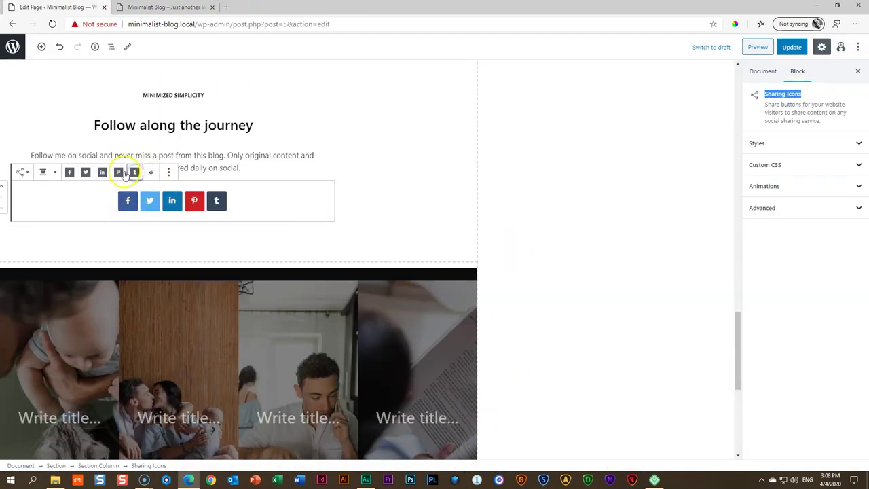
click(152, 173)
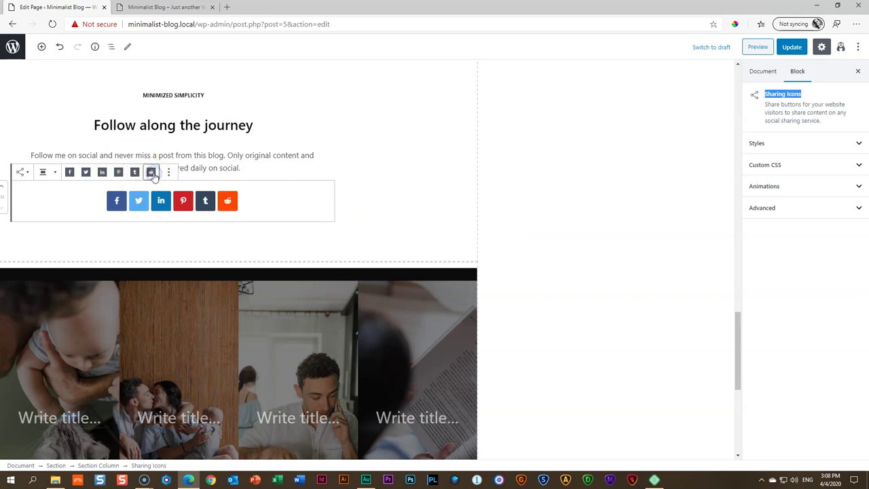
click(227, 202)
click(150, 173)
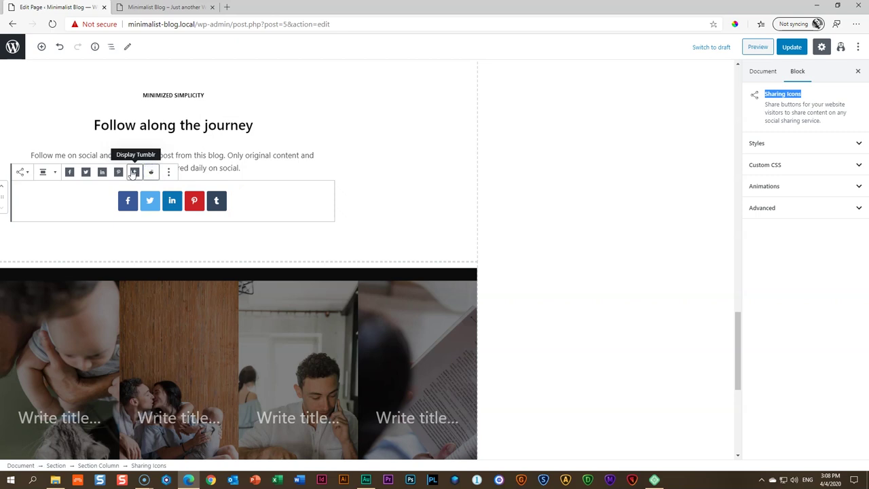
click(135, 173)
click(118, 172)
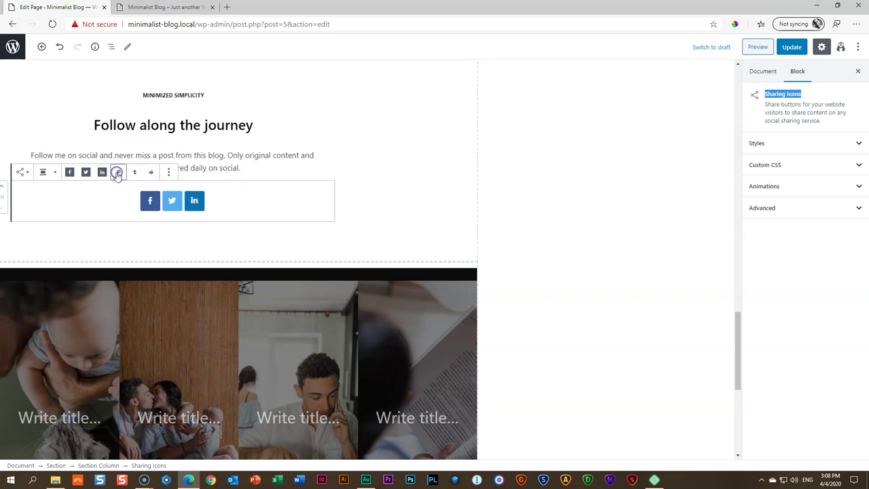
click(134, 173)
click(148, 172)
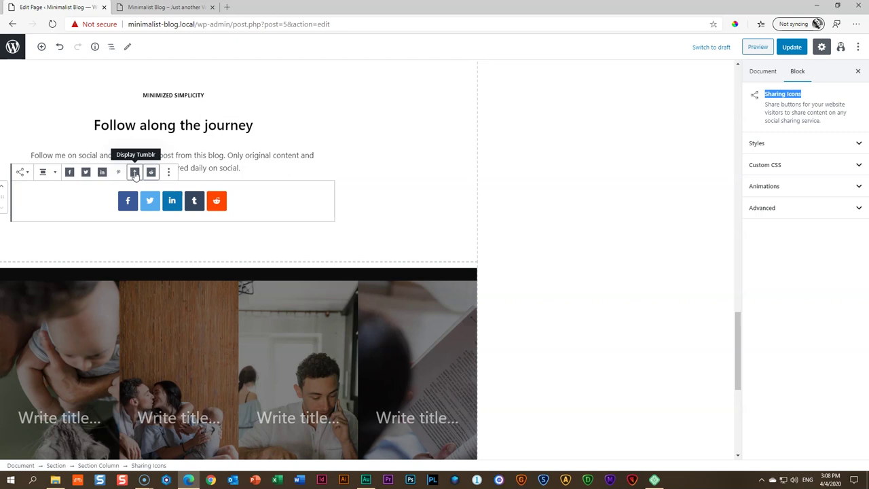
click(118, 172)
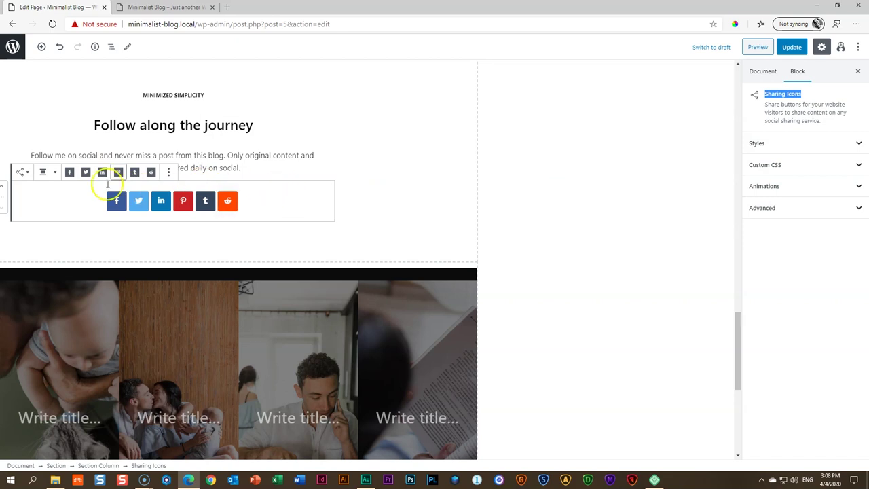
click(151, 172)
click(134, 172)
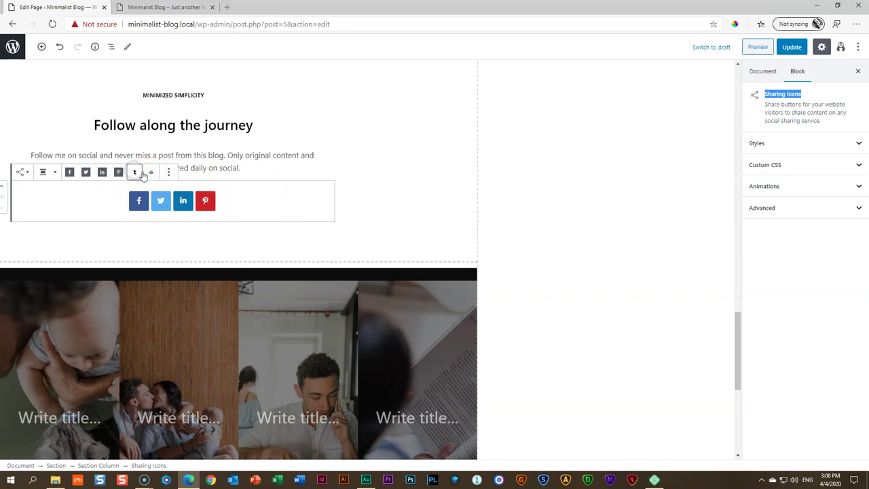
Update the Home page and switch to its preview tab
click(323, 215)
scroll(349, 208, down, 4)
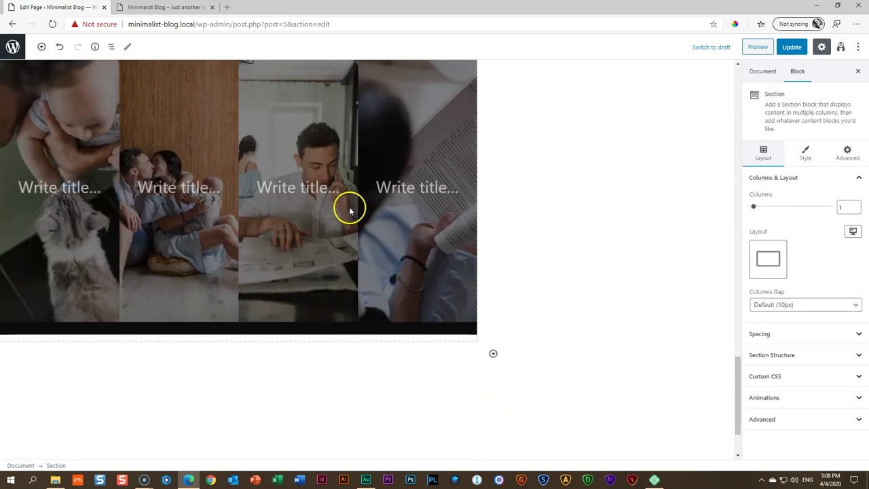
scroll(350, 209, up, 15)
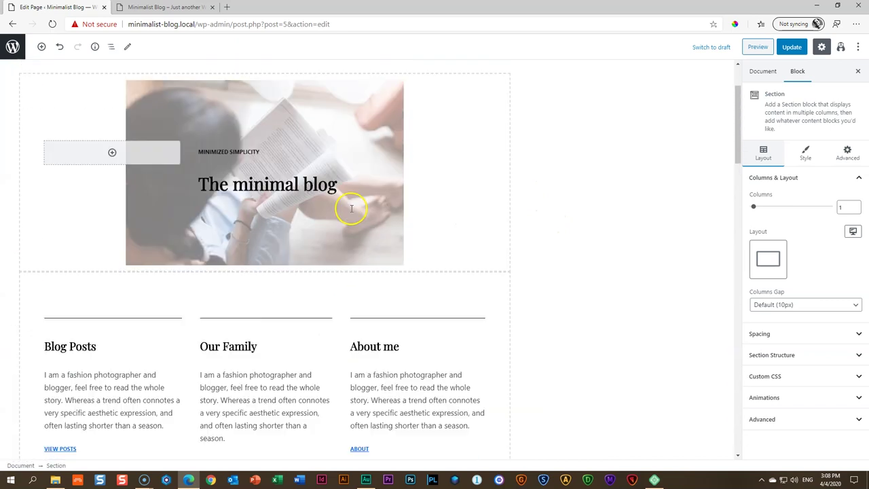
scroll(351, 208, up, 2)
click(792, 49)
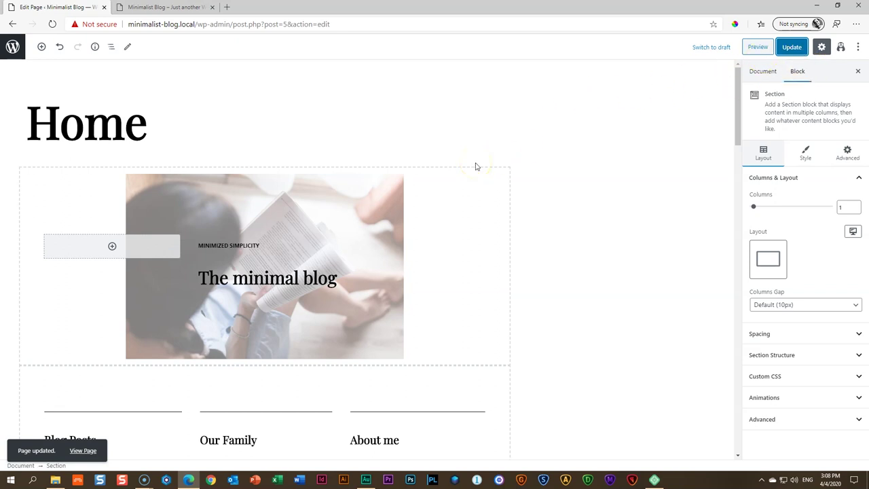
scroll(475, 166, down, 4)
click(167, 7)
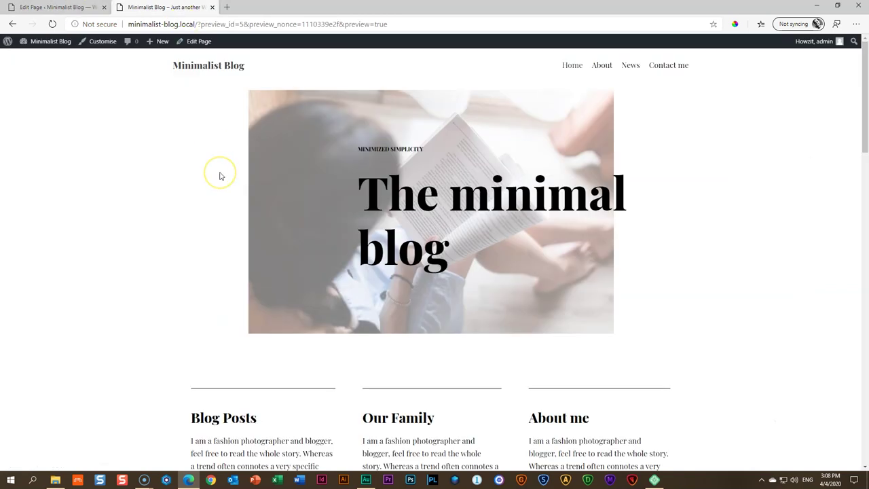
Scroll the home page preview down to the footer and back, then open the About page
scroll(219, 176, down, 3)
scroll(220, 176, down, 4)
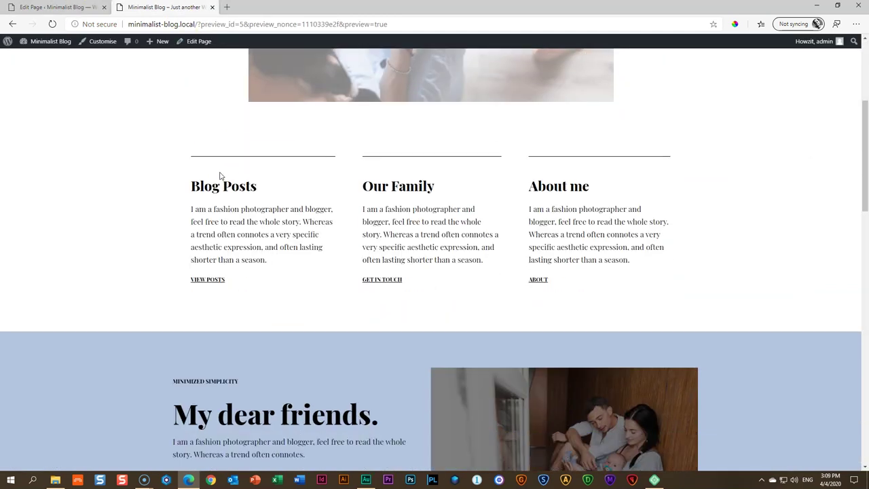
scroll(219, 176, down, 6)
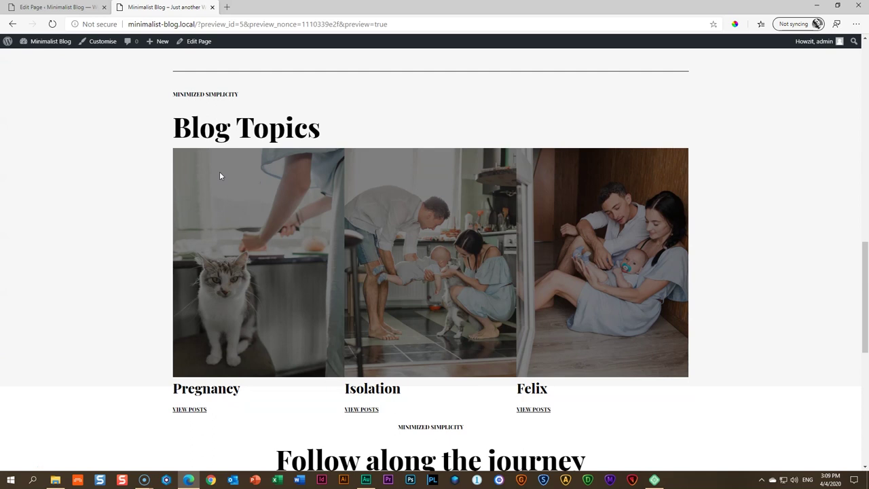
scroll(220, 176, down, 5)
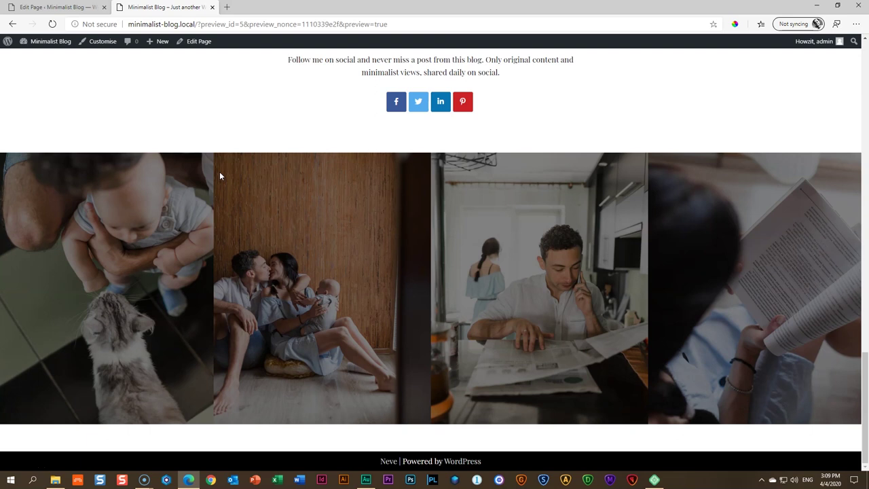
scroll(290, 162, up, 20)
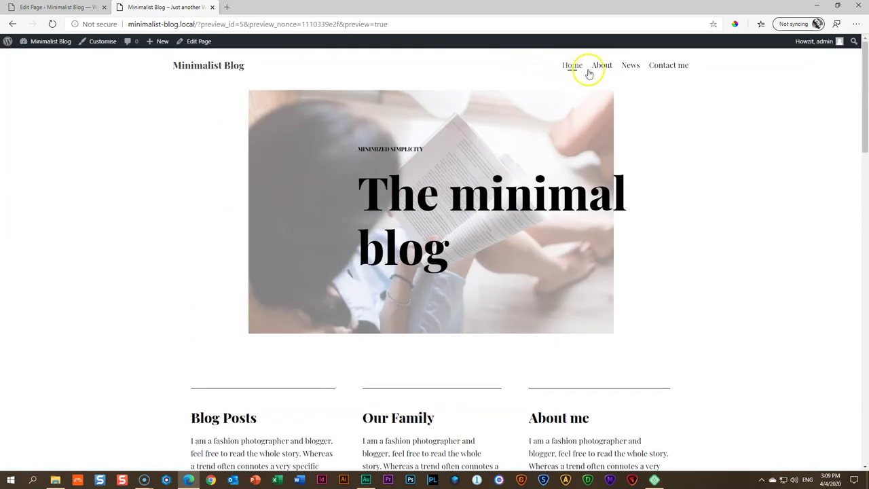
click(600, 65)
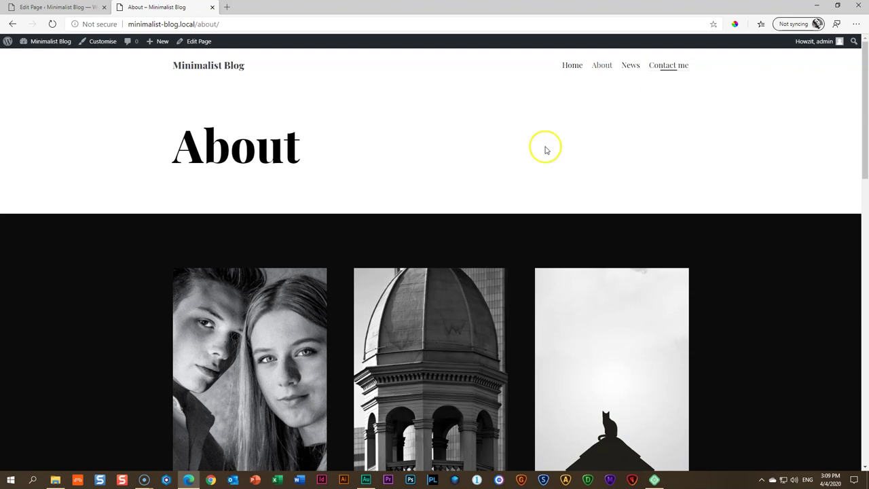
Close the old editor tab and reopen the About page in the block editor
scroll(372, 132, down, 3)
scroll(415, 128, up, 3)
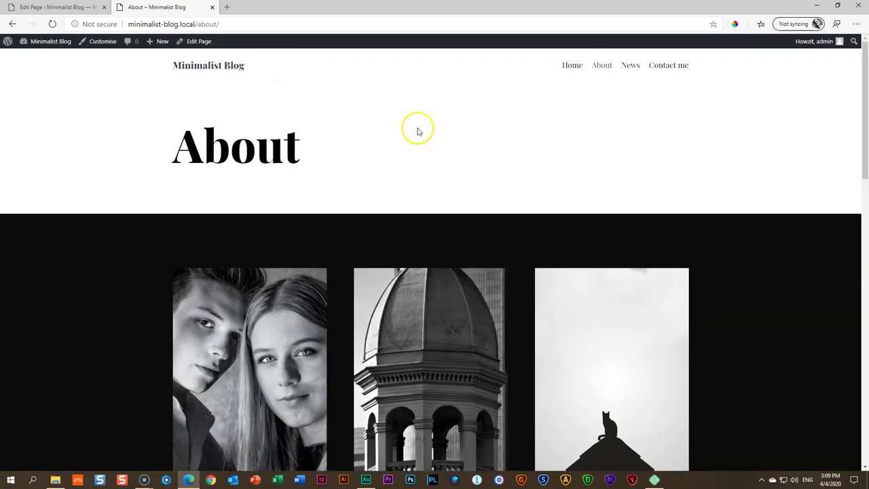
scroll(475, 139, down, 10)
scroll(683, 164, up, 10)
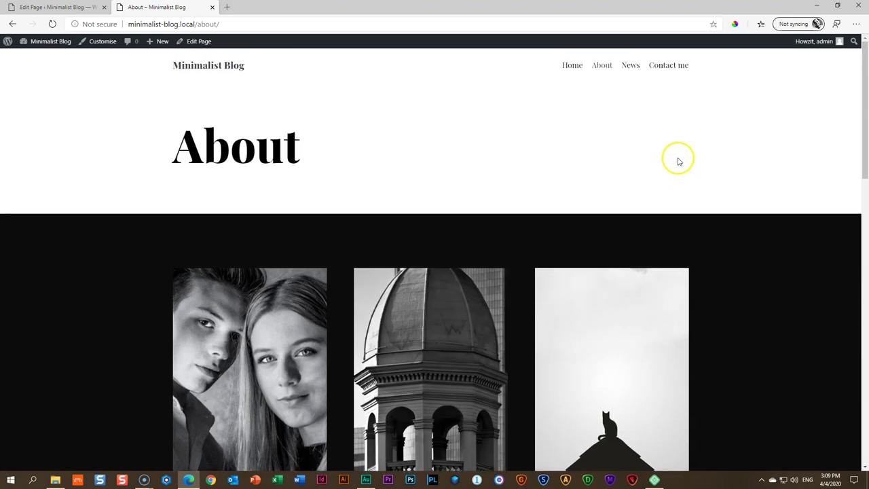
click(104, 7)
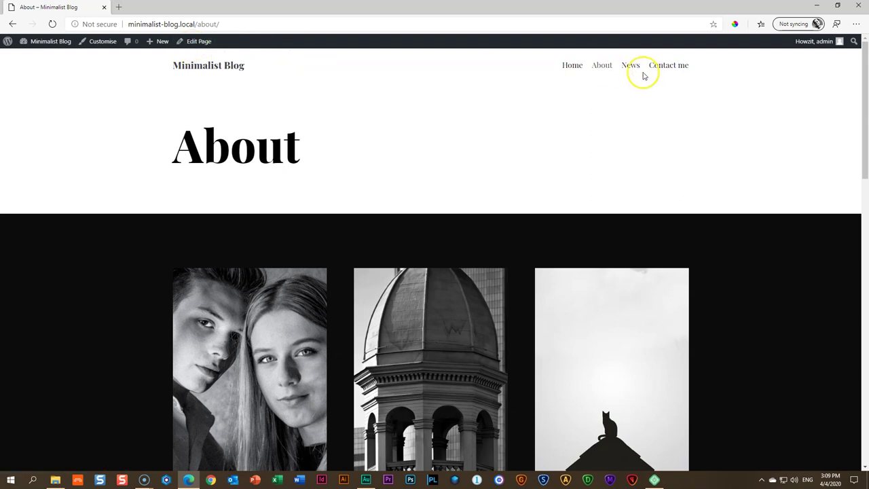
click(196, 42)
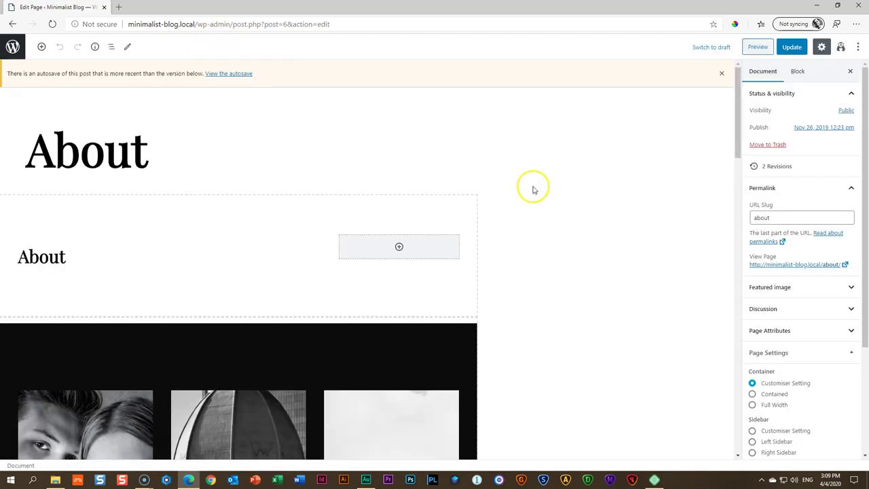
Select the gallery Section block and preview the About page in a new tab
scroll(544, 192, down, 3)
scroll(545, 192, up, 2)
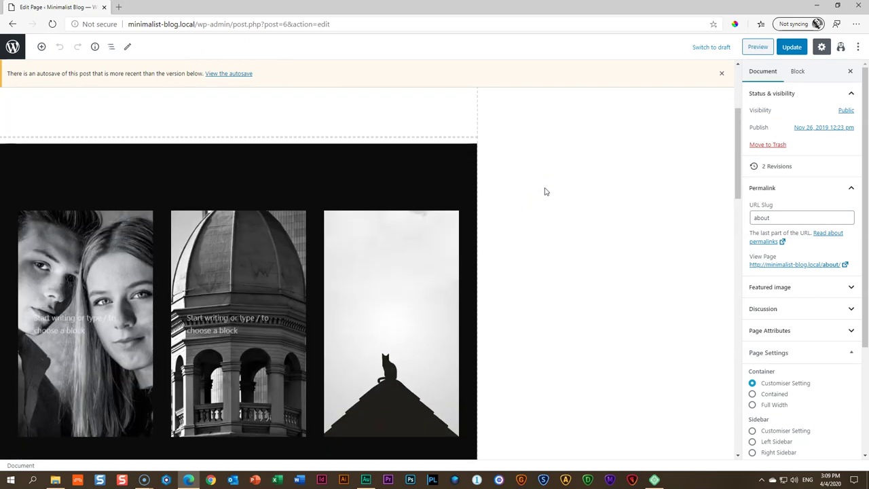
click(239, 153)
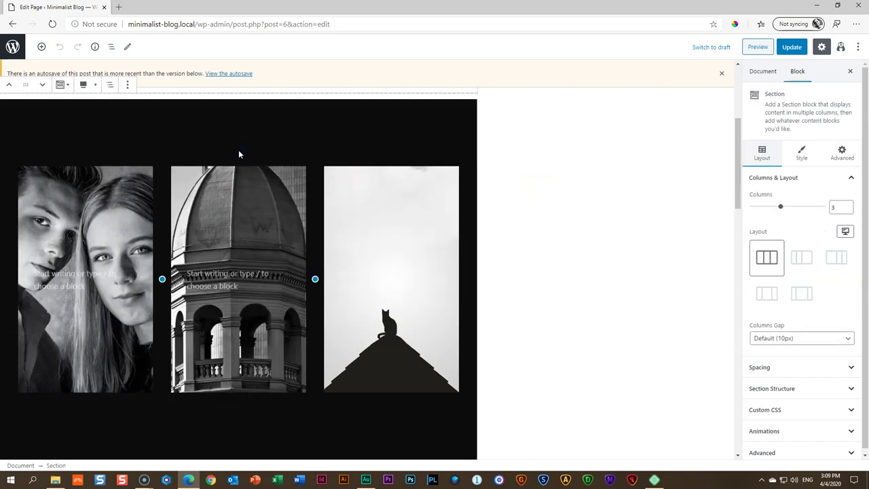
click(270, 129)
click(758, 48)
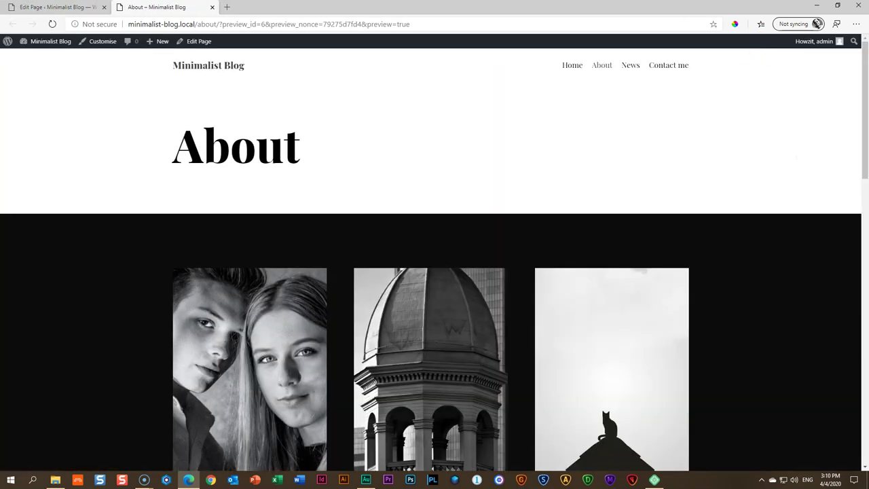
On the homepage, sample the My dear friends section's light blue with the ColorPick eyedropper
click(570, 67)
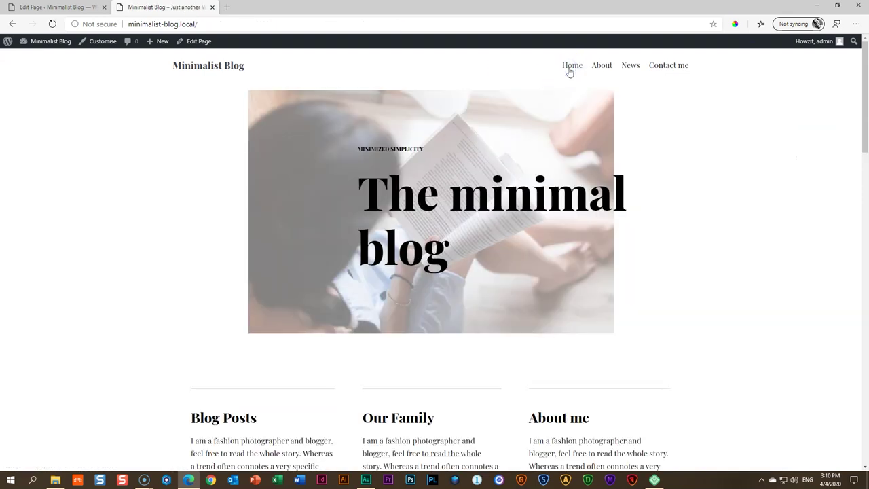
scroll(606, 140, down, 7)
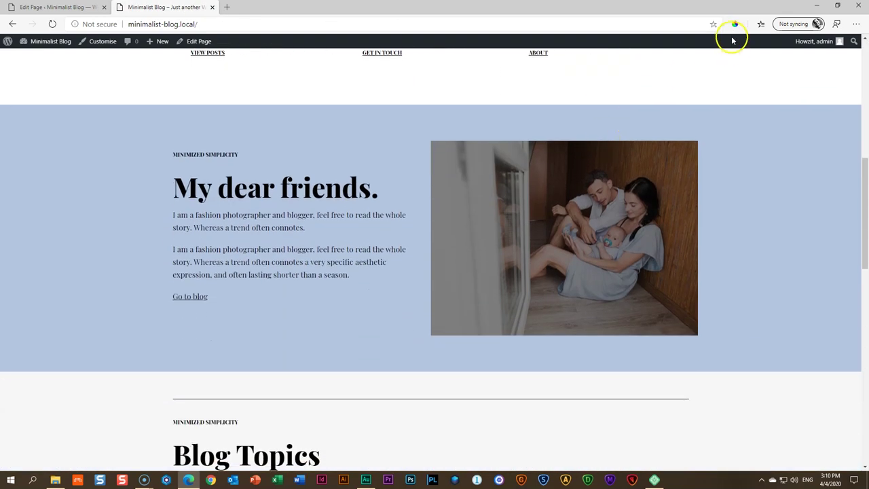
click(733, 25)
click(750, 187)
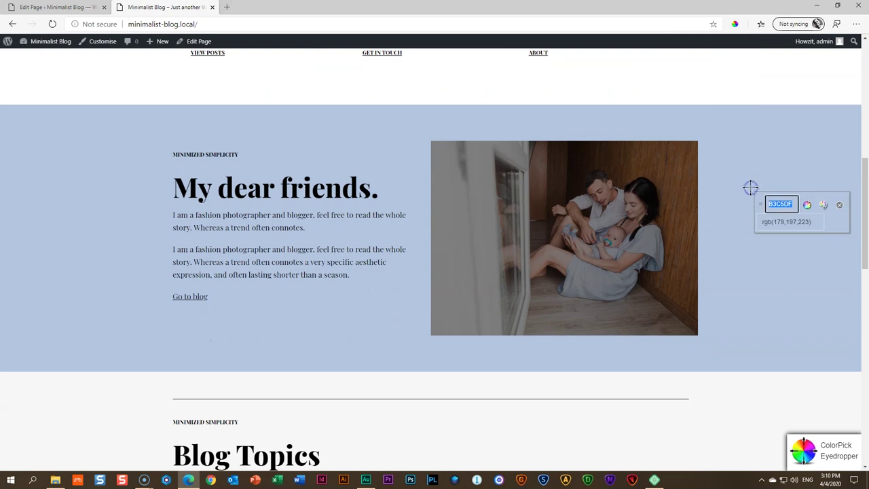
click(839, 207)
Paste #b3c5df as the gallery Section block's custom background colour in the About editor
click(55, 7)
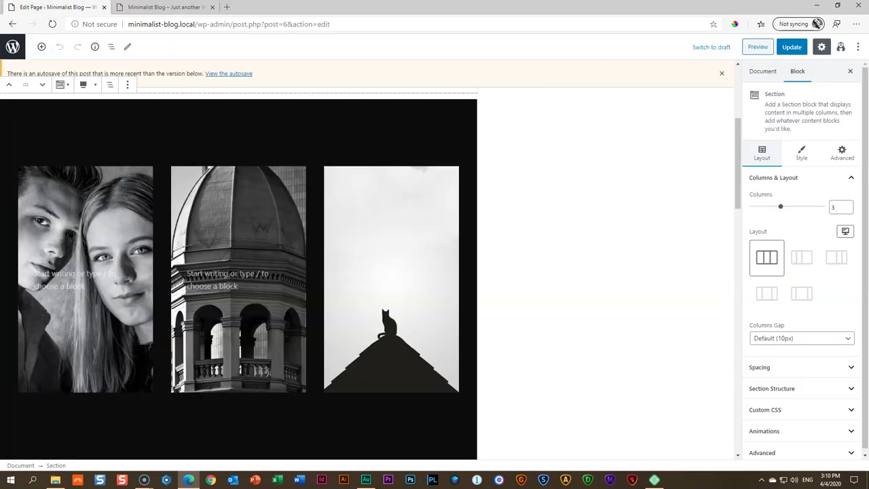
click(794, 155)
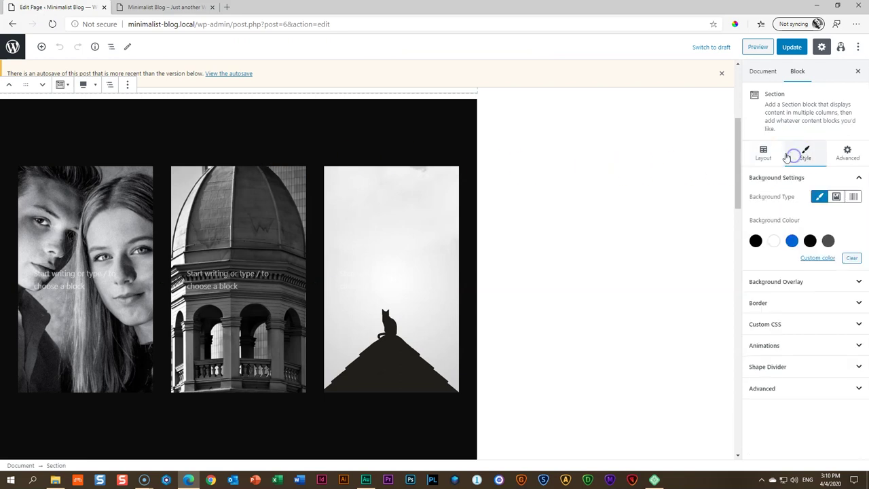
click(817, 257)
click(739, 368)
double_click(738, 368)
text(b3c5df)
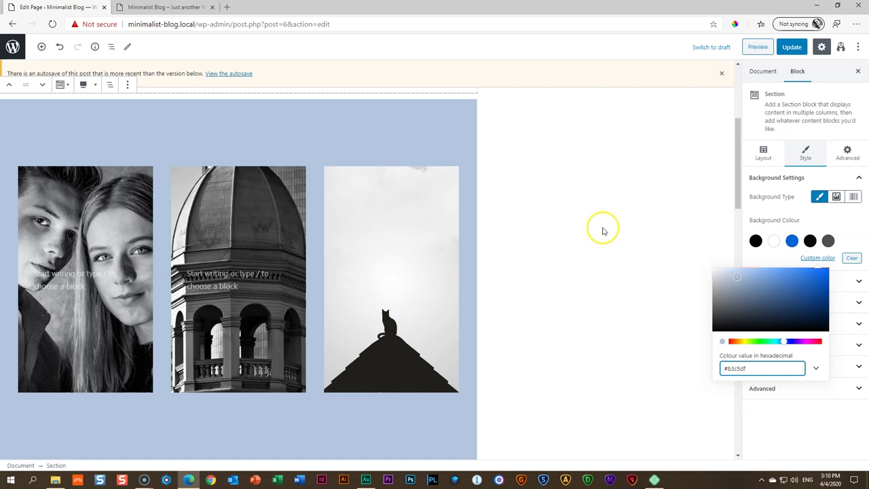
click(721, 73)
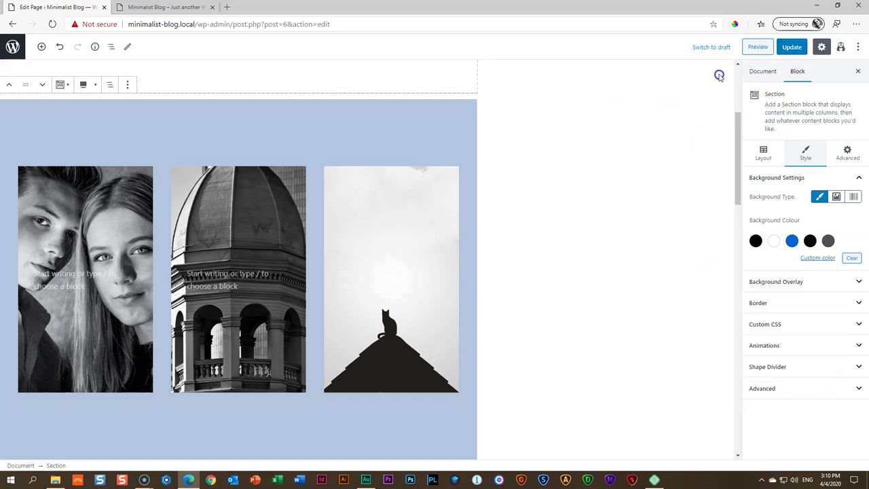
Replace the left cover's couple photo with the baby-with-cat photo from the Media Library
click(90, 194)
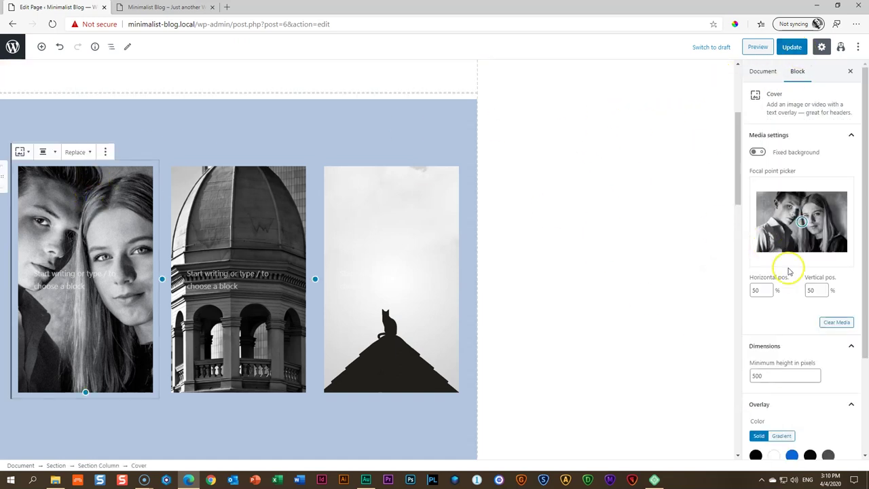
click(835, 323)
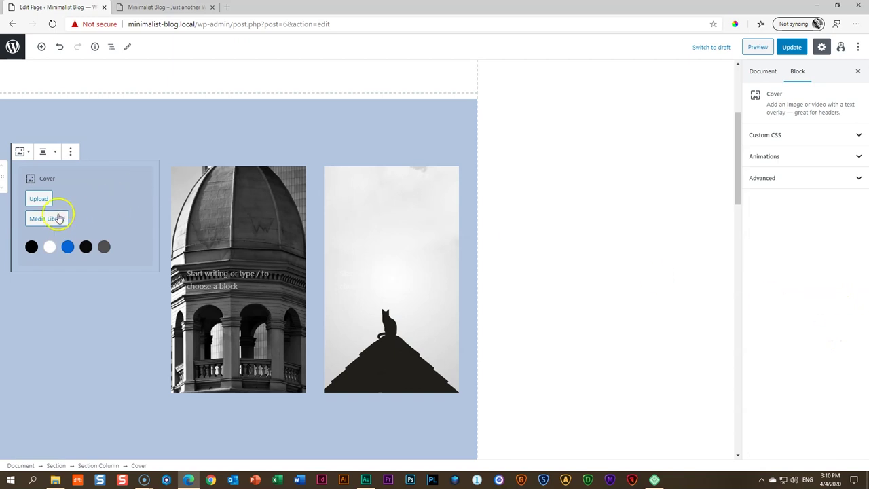
click(59, 218)
click(262, 154)
click(829, 444)
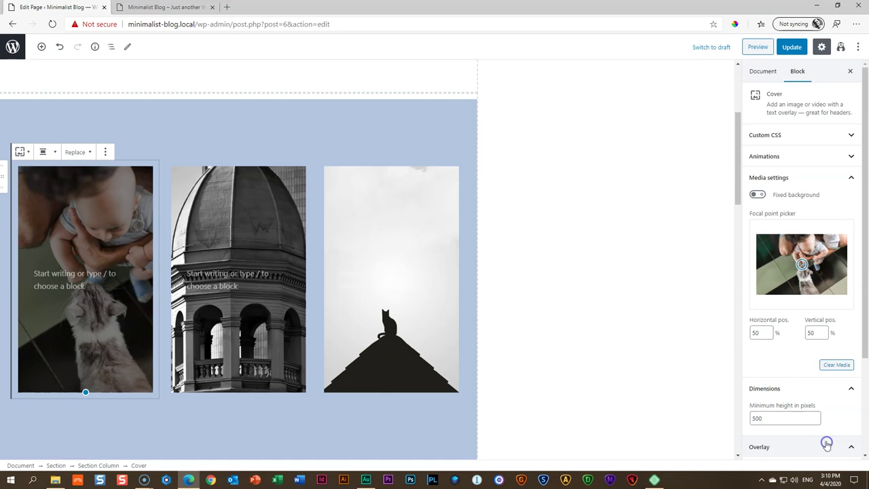
Replace the middle cover's dome photo with the parents-with-baby photo
click(276, 228)
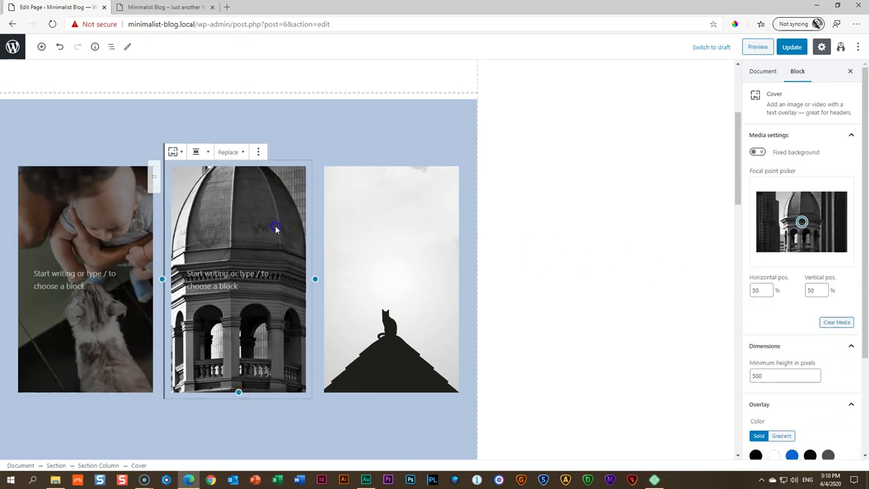
click(836, 322)
click(199, 218)
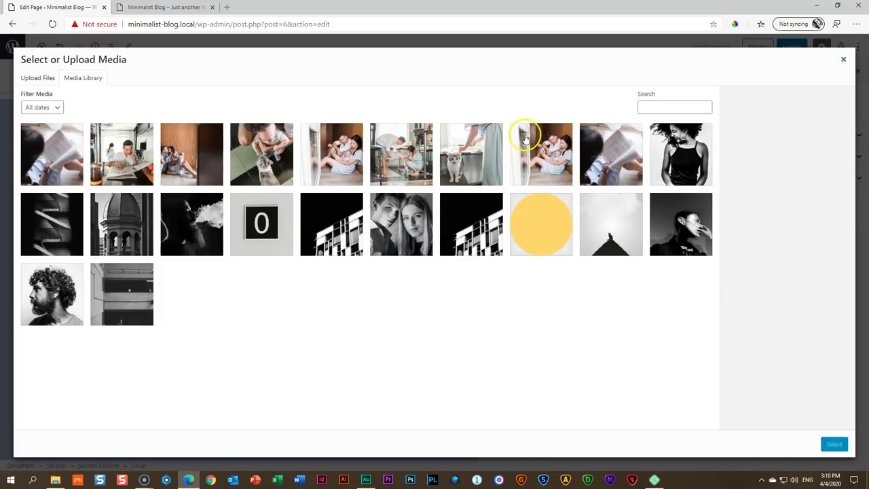
click(543, 144)
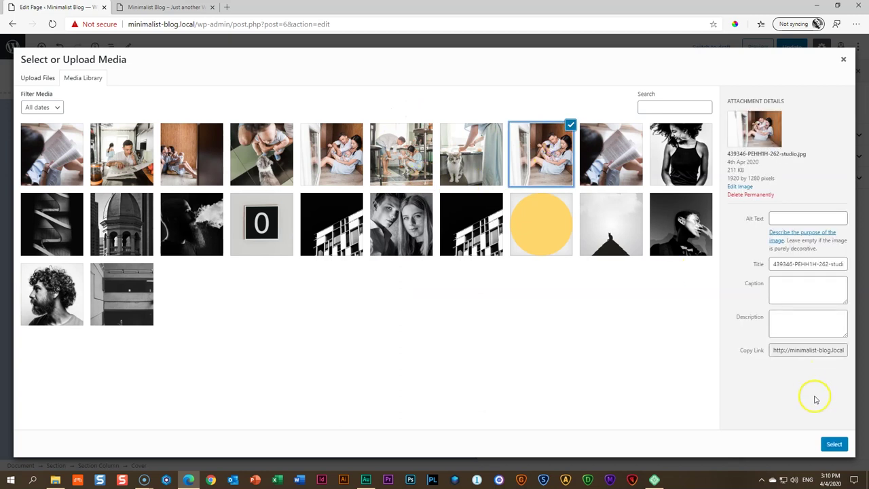
click(832, 444)
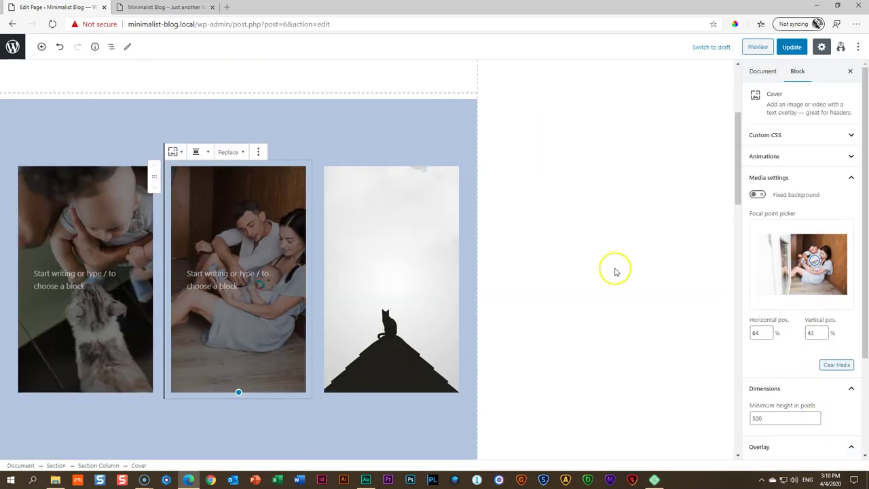
Swap the right cover's rooftop cat for the man reading a newspaper and adjust its focal point
click(397, 251)
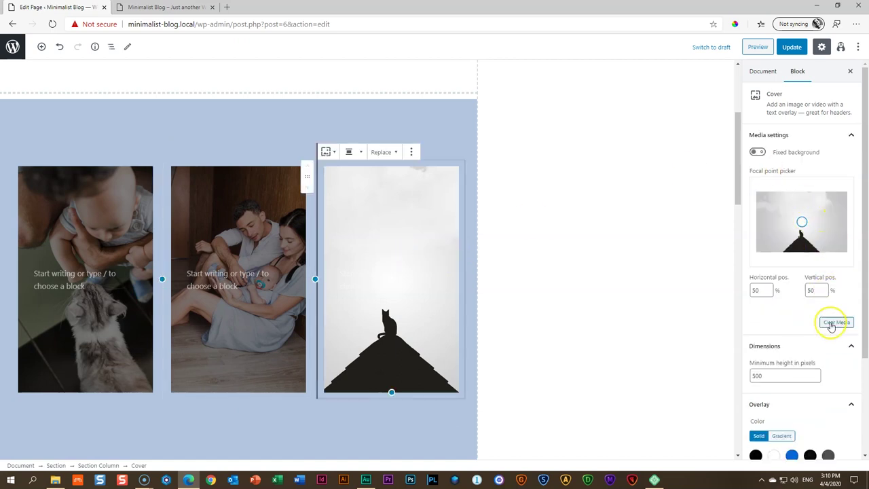
click(835, 322)
click(353, 218)
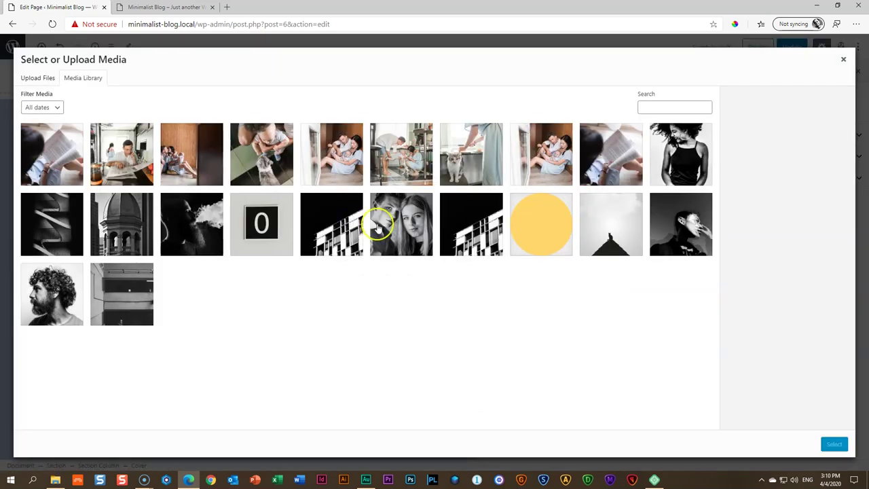
click(135, 156)
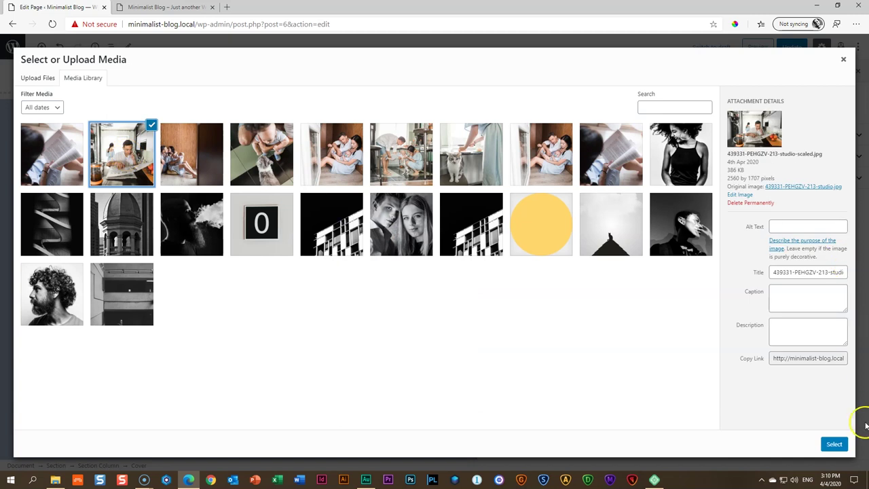
click(834, 443)
drag(794, 258, 801, 263)
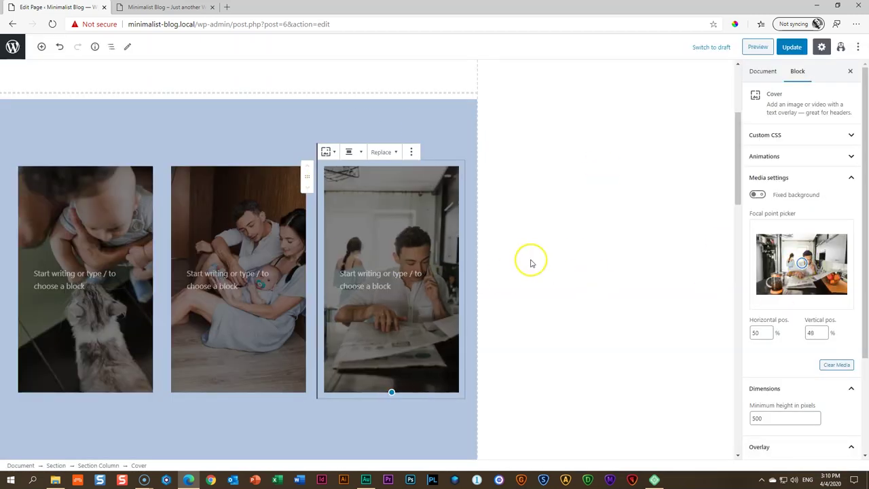
scroll(567, 289, down, 1)
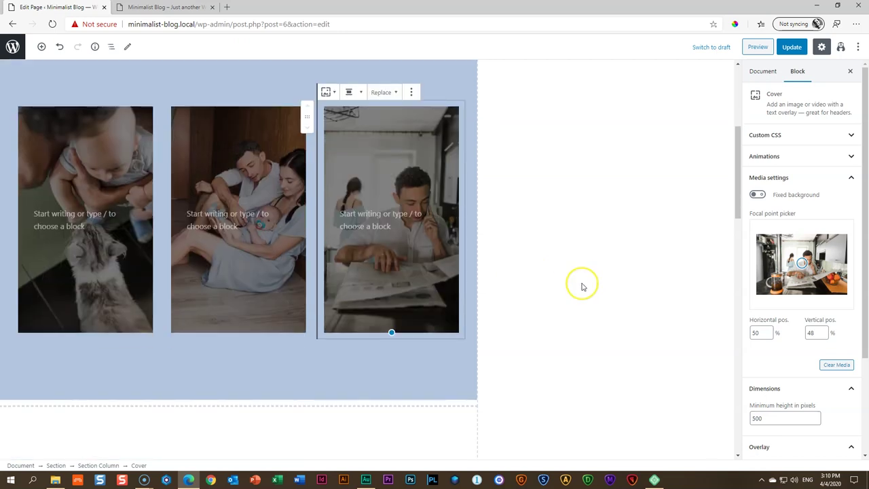
scroll(583, 286, down, 5)
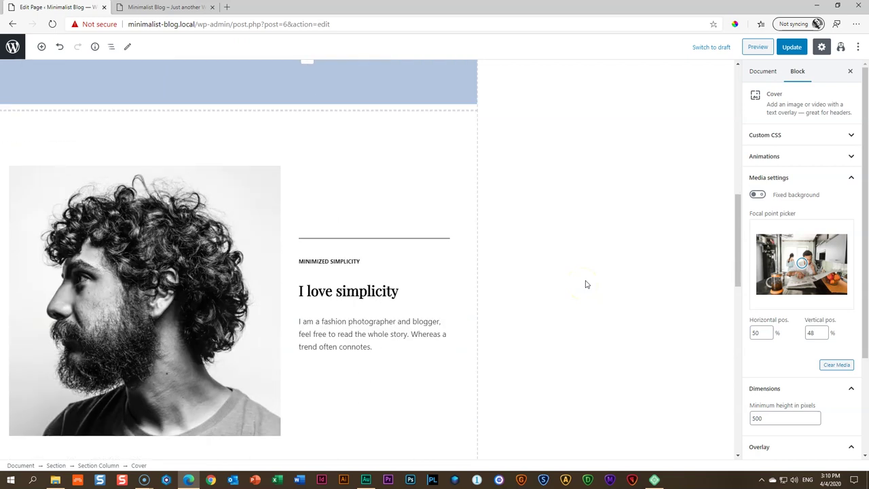
Select the portrait beside 'I love simplicity' and choose Replace from the Media Library
click(175, 211)
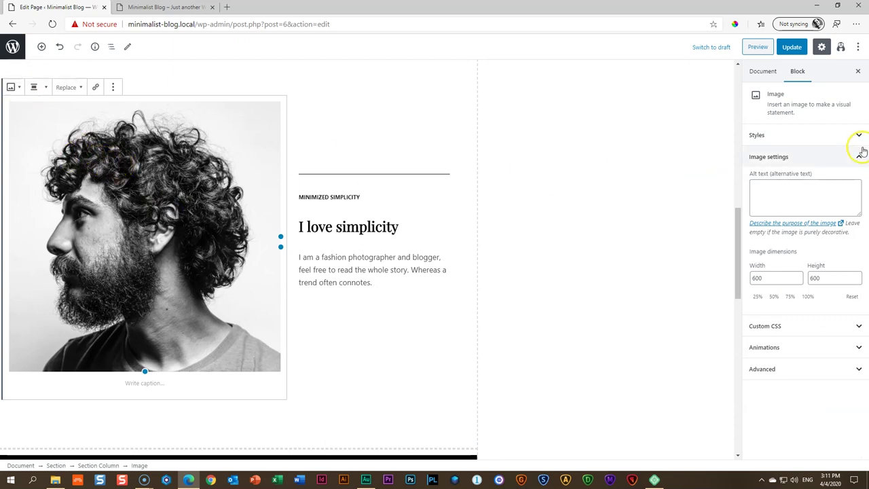
drag(789, 97, 769, 116)
click(646, 111)
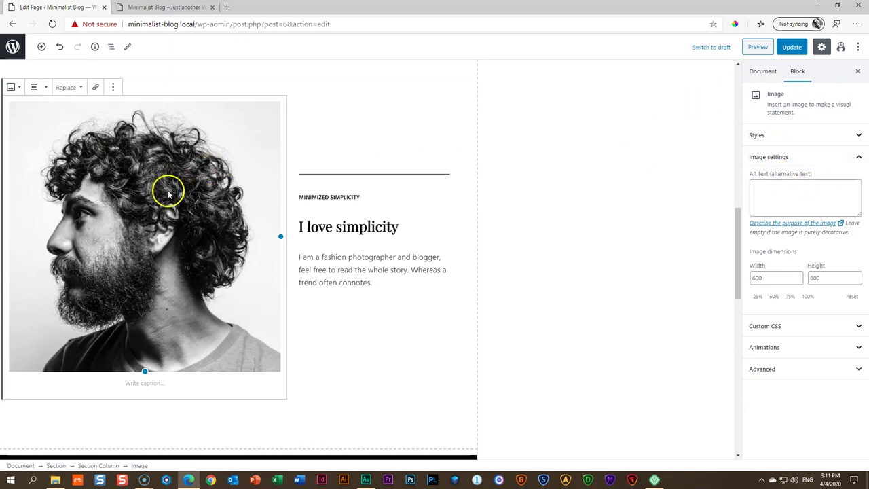
click(67, 89)
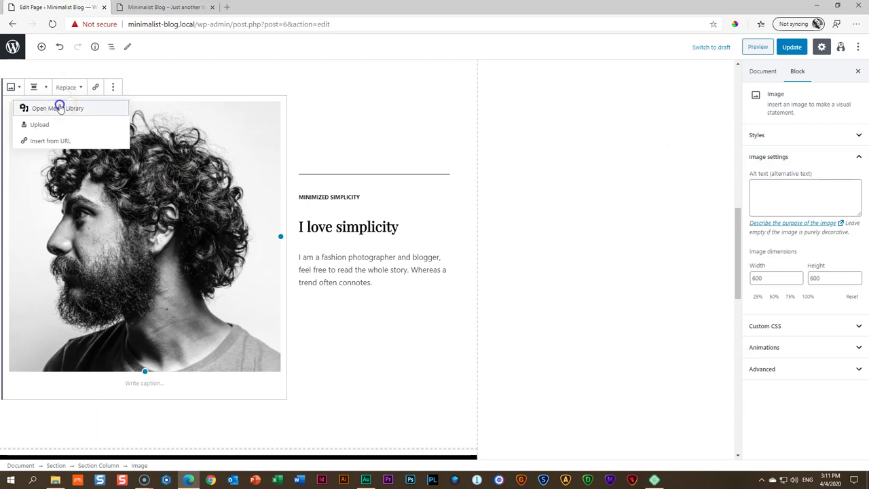
click(60, 108)
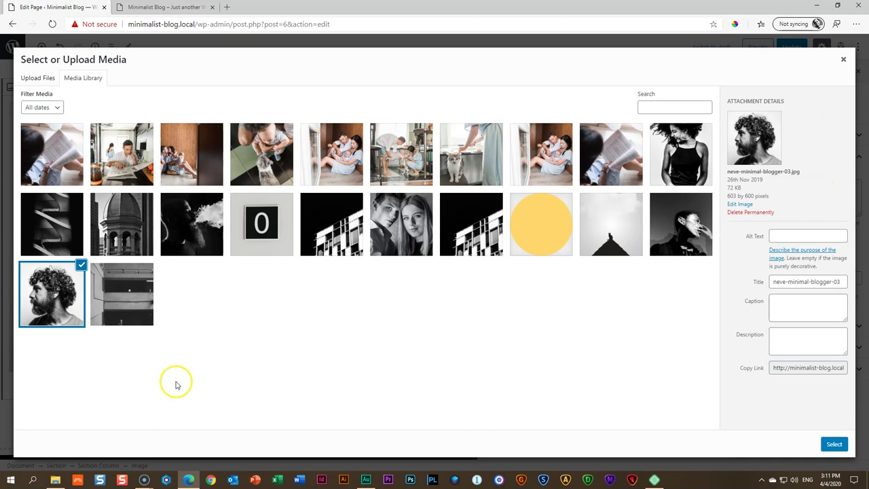
Upload the studio photo of a woman reading by a lamp and insert it as the image
click(55, 481)
drag(598, 189, 210, 232)
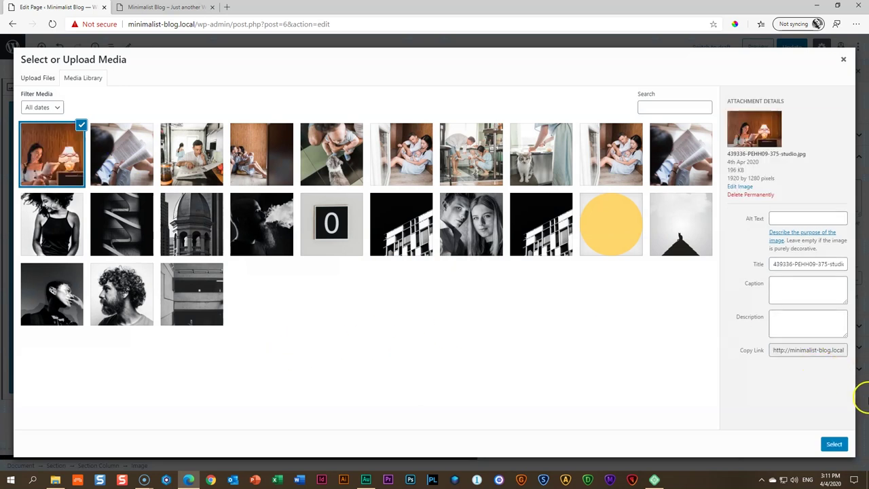
click(833, 445)
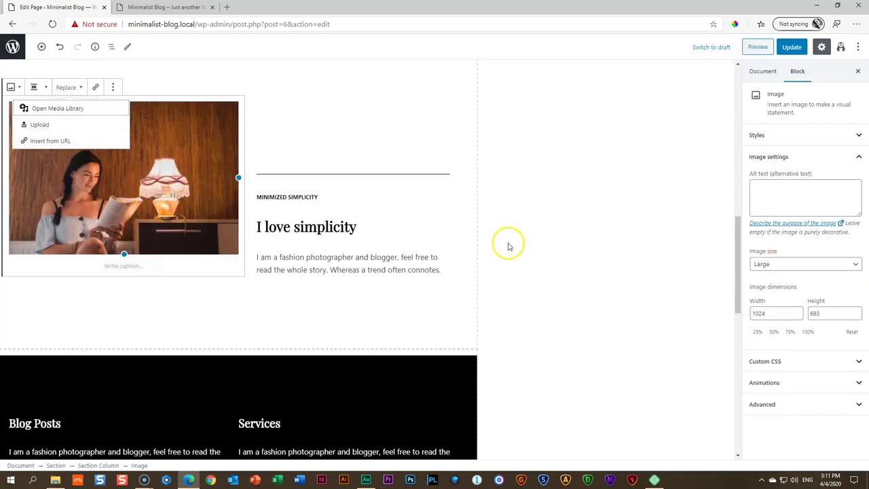
click(606, 202)
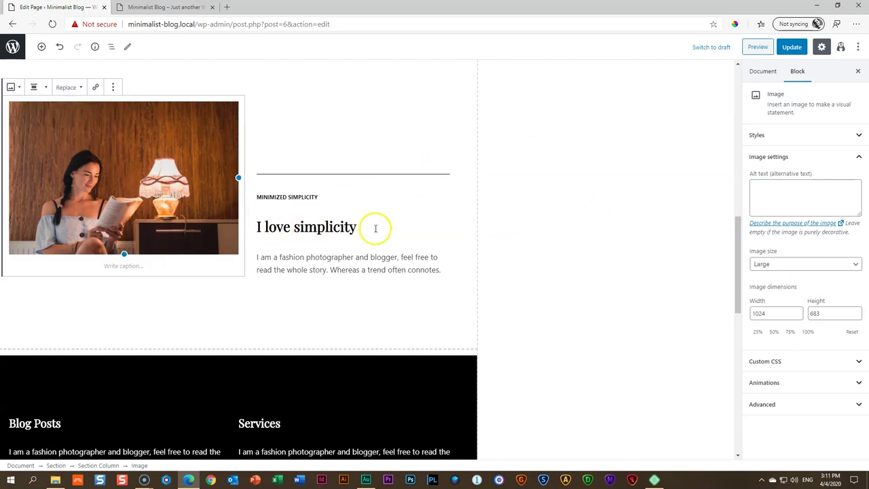
scroll(535, 207, down, 3)
scroll(475, 197, down, 1)
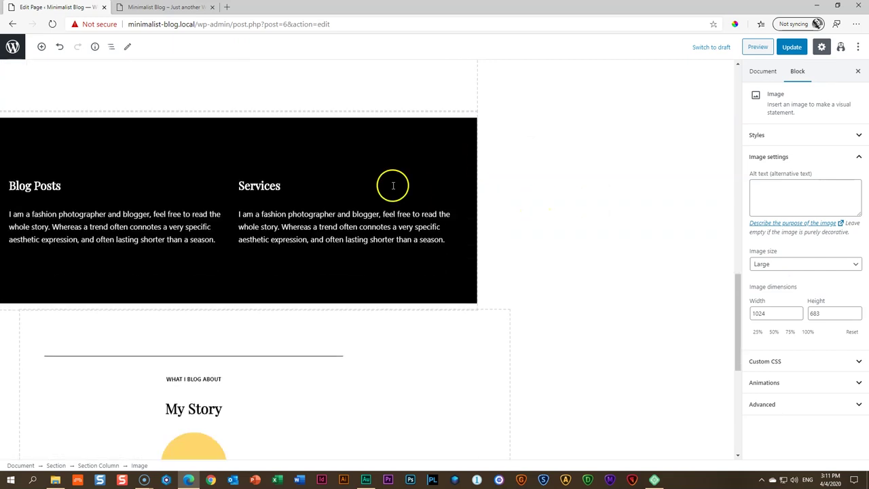
click(387, 132)
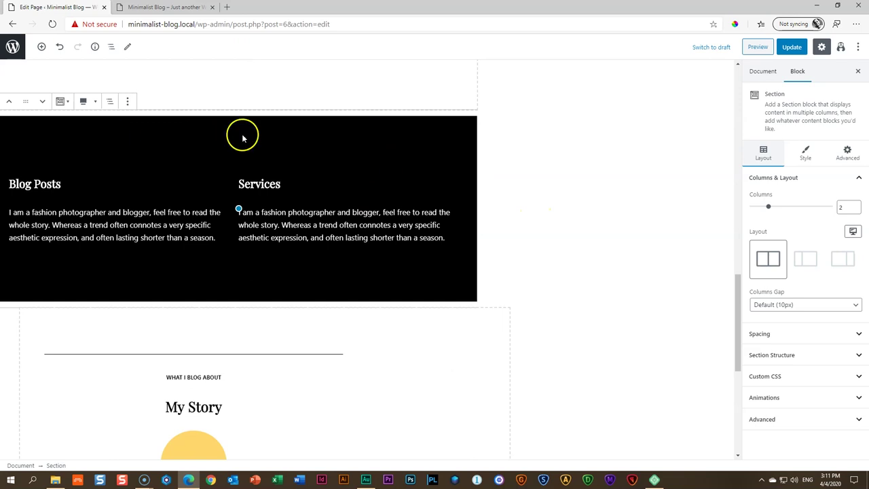
Give the Blog Posts/Services section the pasted light blue custom background colour
click(808, 153)
click(815, 257)
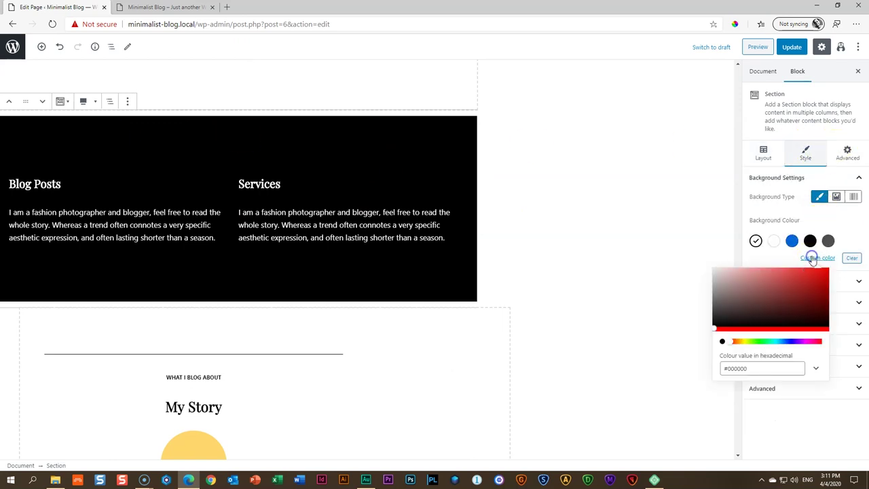
click(735, 368)
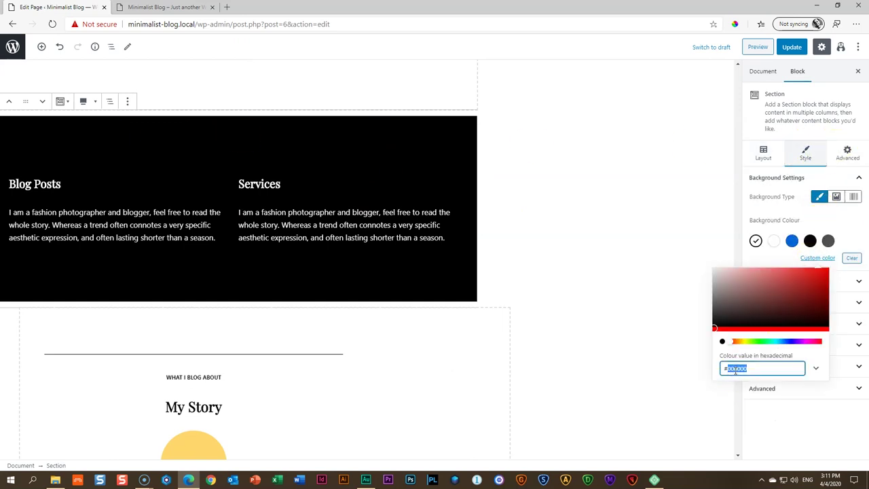
text(#b0c4de)
click(659, 259)
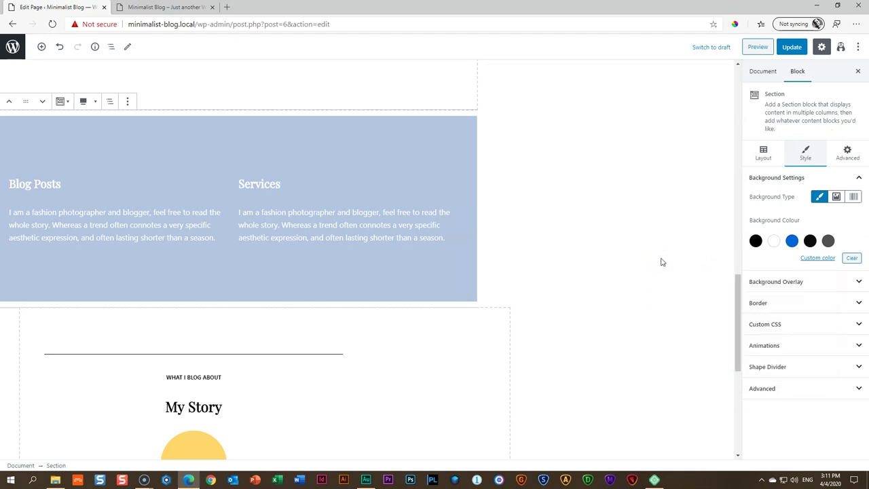
Set the Blog Posts heading and its paragraph text colour to black
click(54, 183)
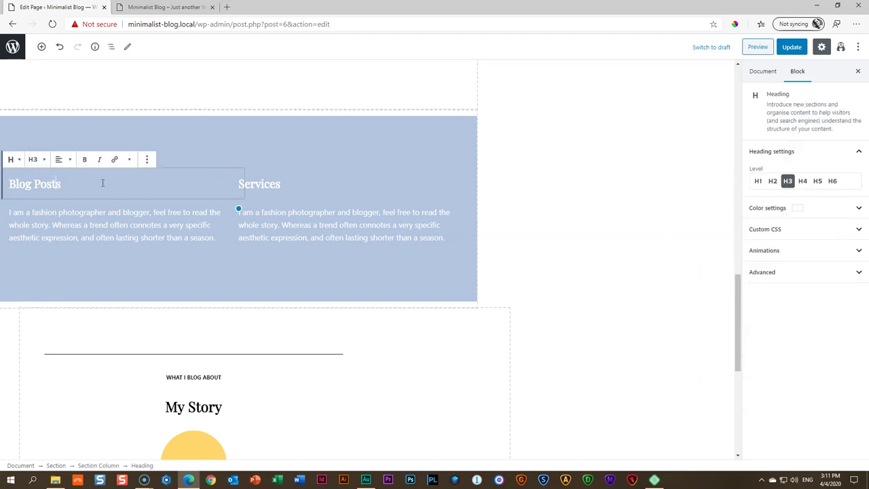
click(762, 208)
click(755, 244)
click(102, 218)
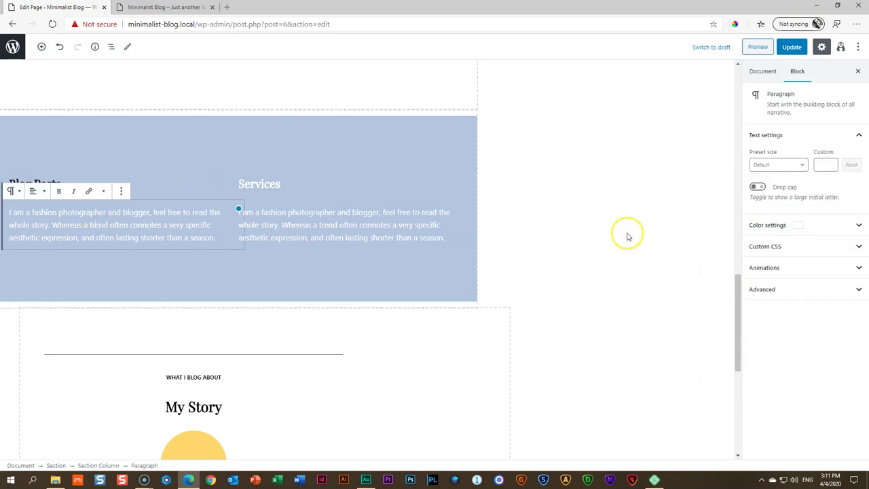
click(765, 225)
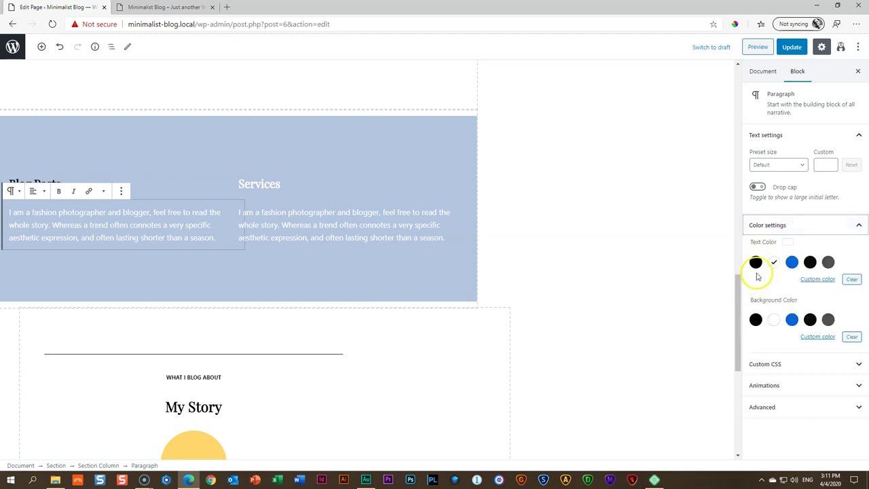
click(755, 262)
Set the Services heading and its paragraph text colour to black
click(269, 183)
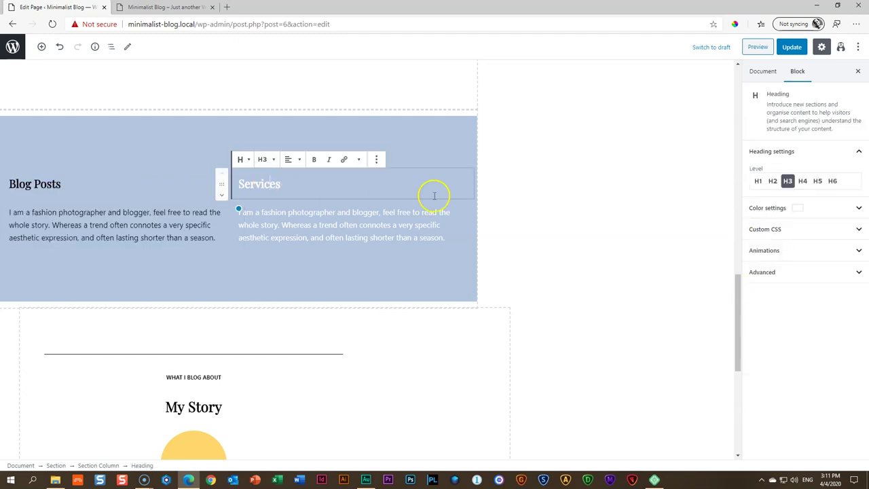
click(760, 210)
click(755, 244)
click(307, 207)
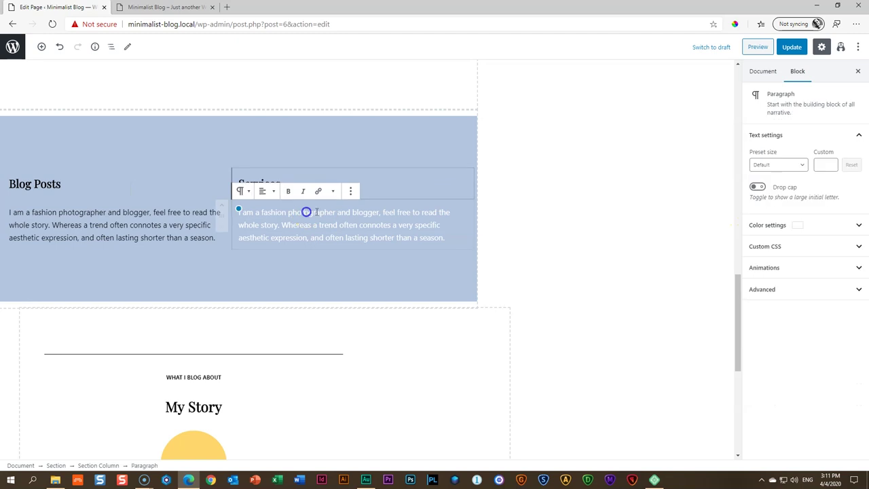
click(758, 226)
click(755, 262)
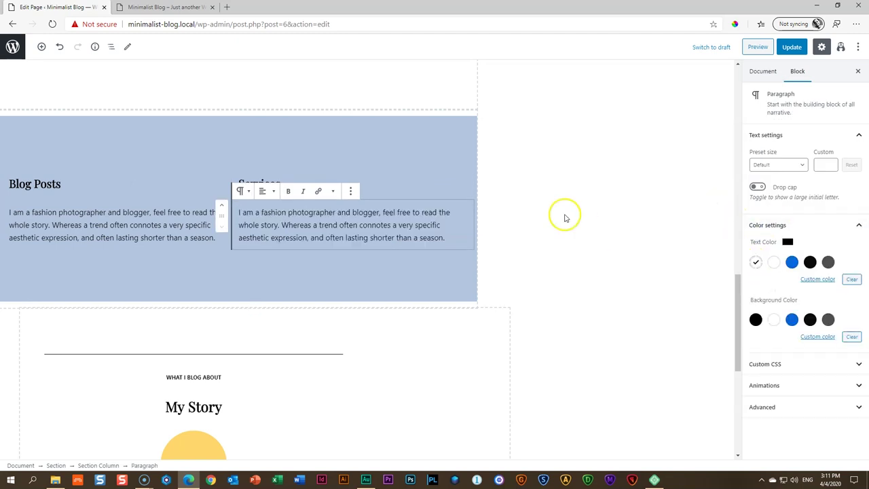
scroll(564, 215, down, 3)
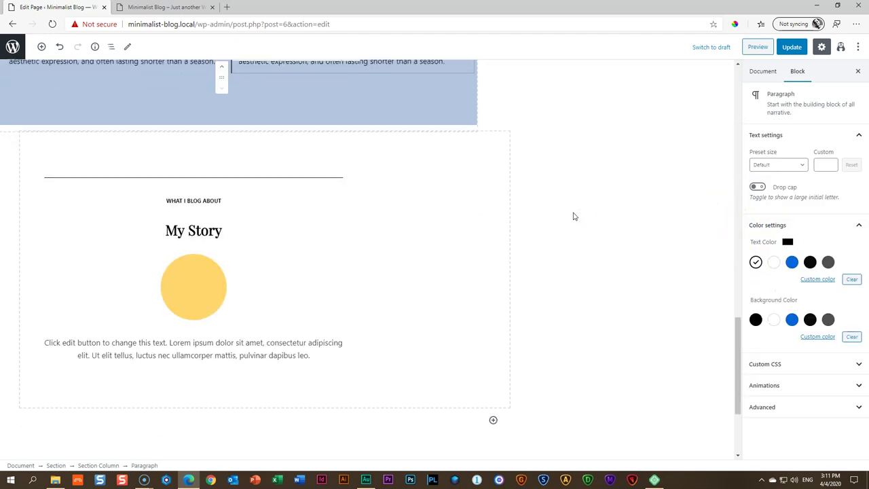
Replace the yellow circle under My Story with the woman-reading studio photo
click(219, 278)
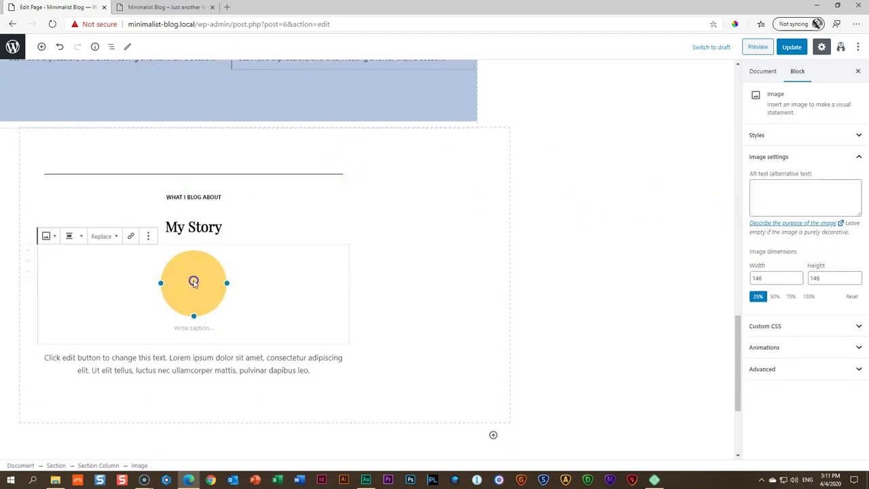
click(107, 236)
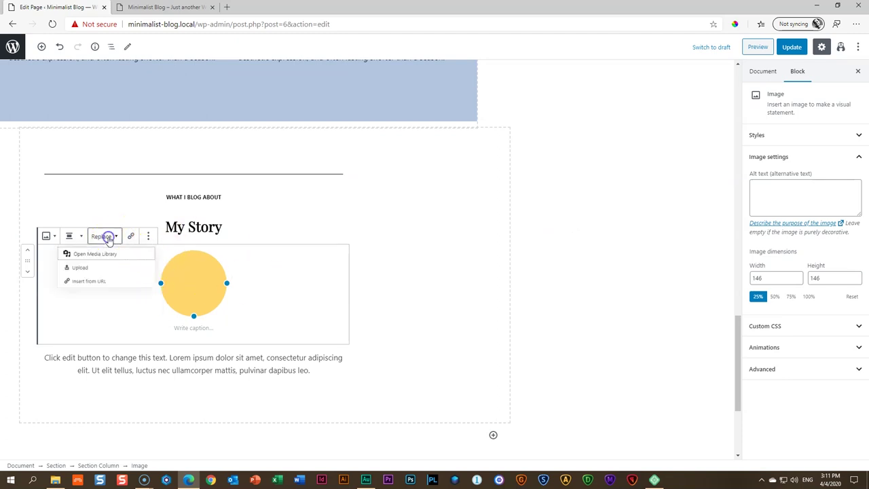
click(94, 257)
click(58, 163)
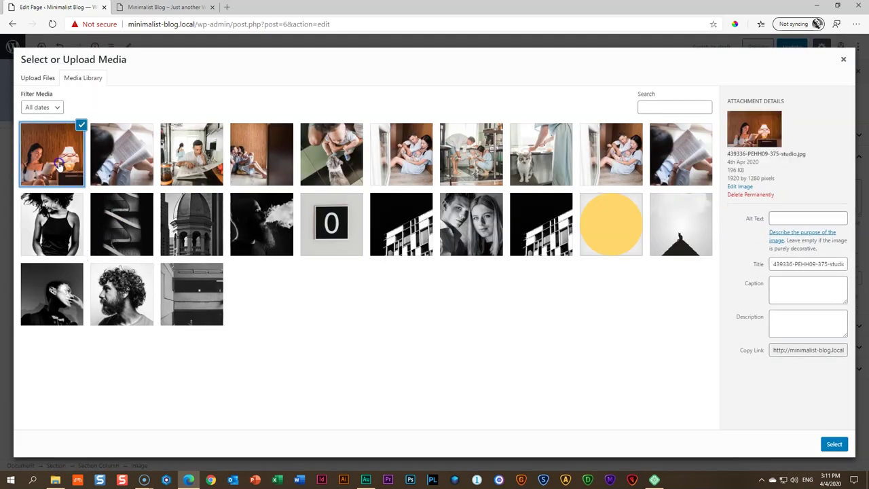
click(834, 444)
scroll(543, 312, down, 4)
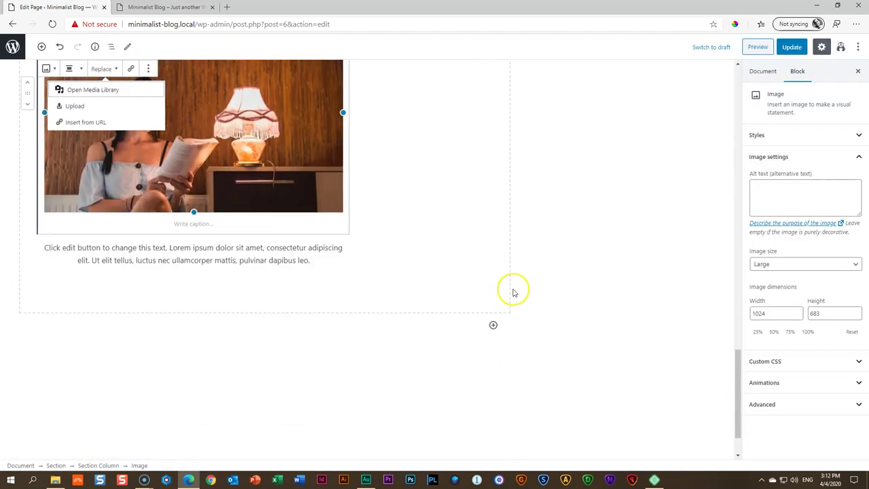
scroll(461, 278, up, 2)
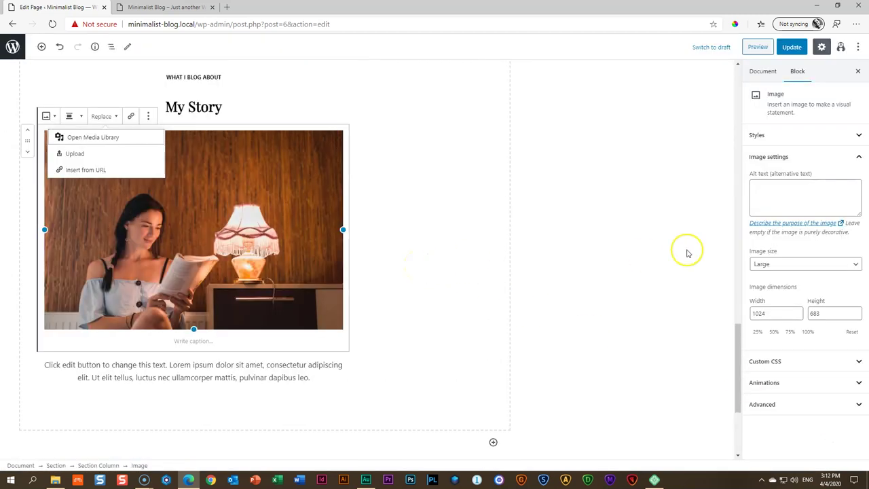
Apply the Rounded style to the photo and shrink it to a small centred oval
click(768, 158)
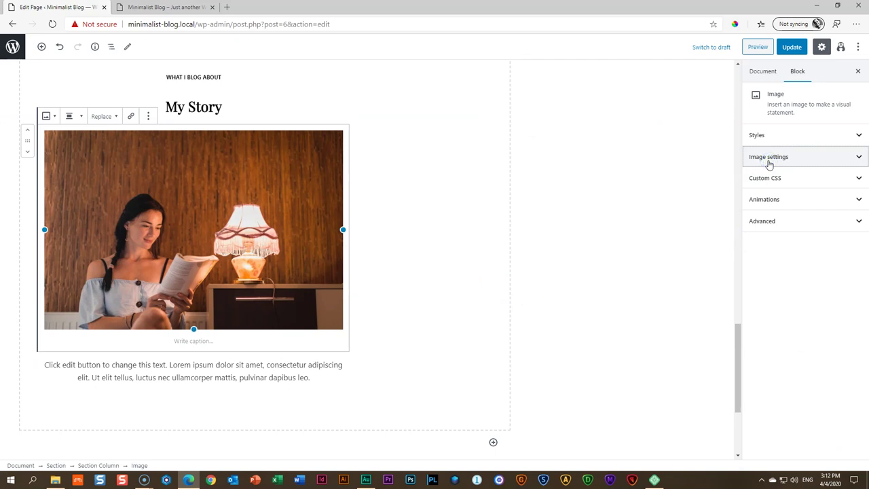
click(770, 135)
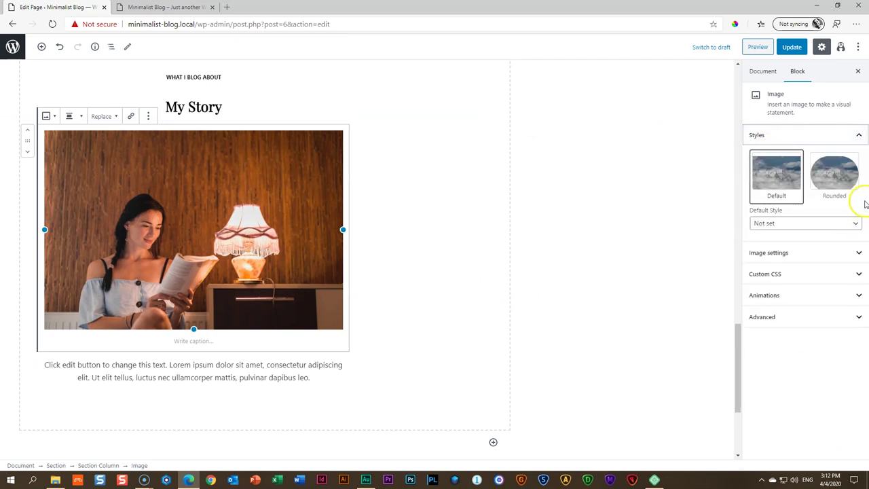
click(839, 171)
drag(343, 229, 185, 211)
click(229, 183)
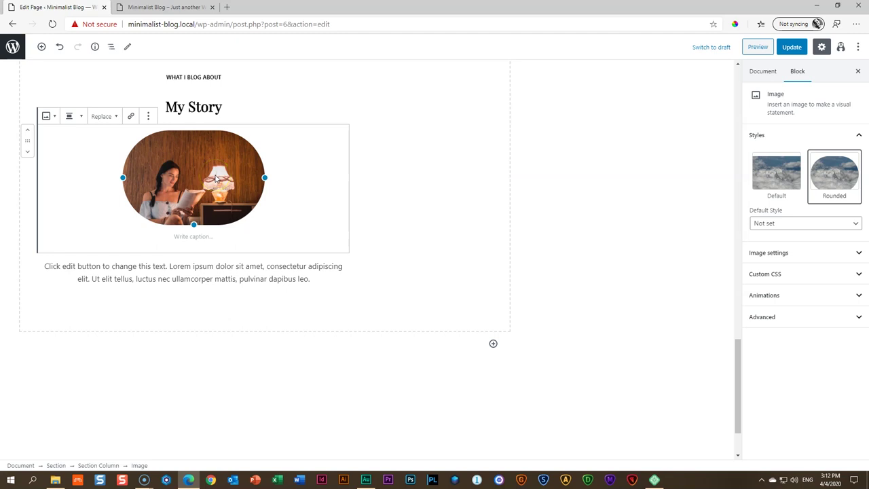
mouse_move(264, 178)
mouse_down()
mouse_move(220, 171)
mouse_move(255, 171)
mouse_up()
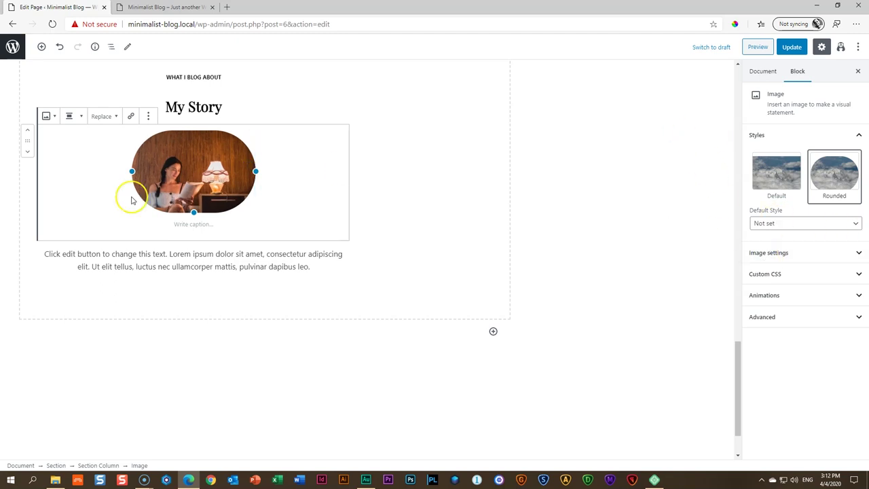
Scroll to the Services area, briefly select some paragraph text, then clear the selection
scroll(291, 256, down, 1)
scroll(292, 256, up, 10)
scroll(292, 256, up, 5)
scroll(292, 256, down, 8)
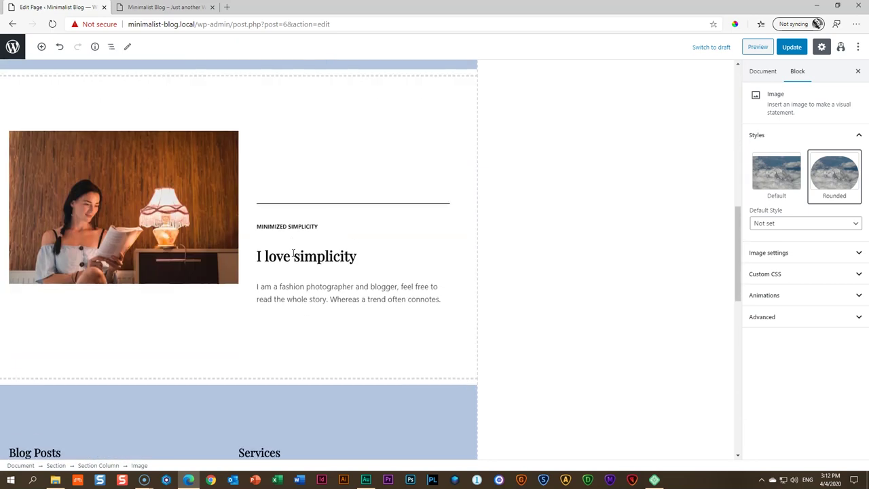
scroll(293, 253, down, 1)
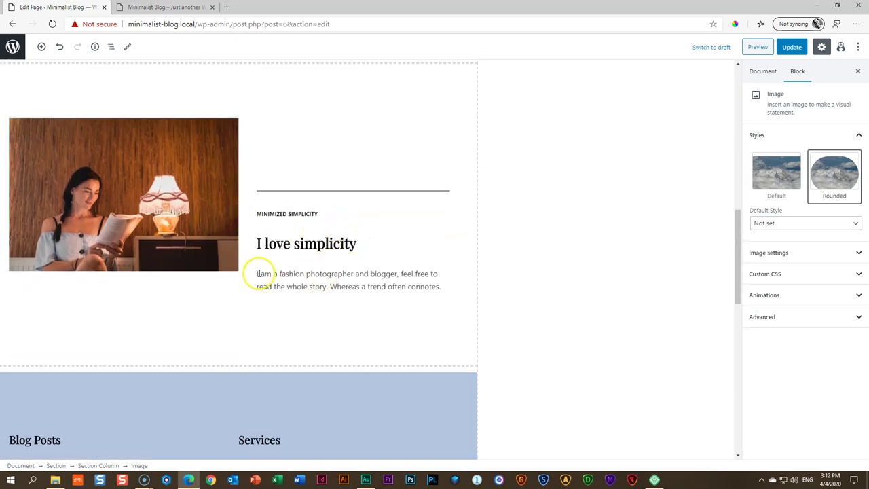
drag(259, 274, 422, 289)
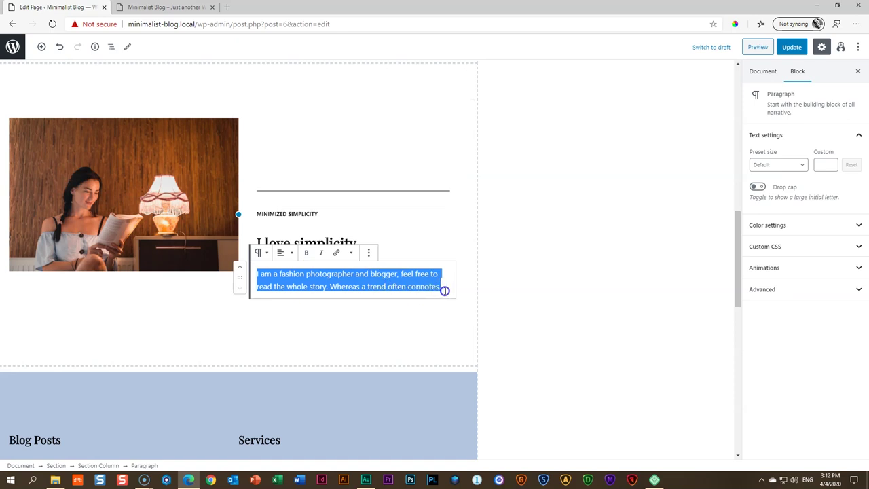
click(572, 215)
click(528, 239)
scroll(346, 293, down, 4)
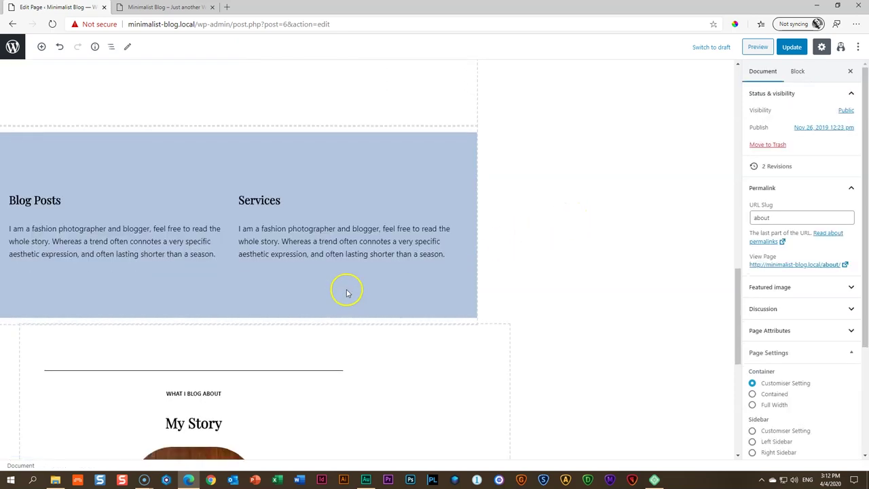
Retitle the Services heading 'Contemplations' and update the About page
double_click(265, 203)
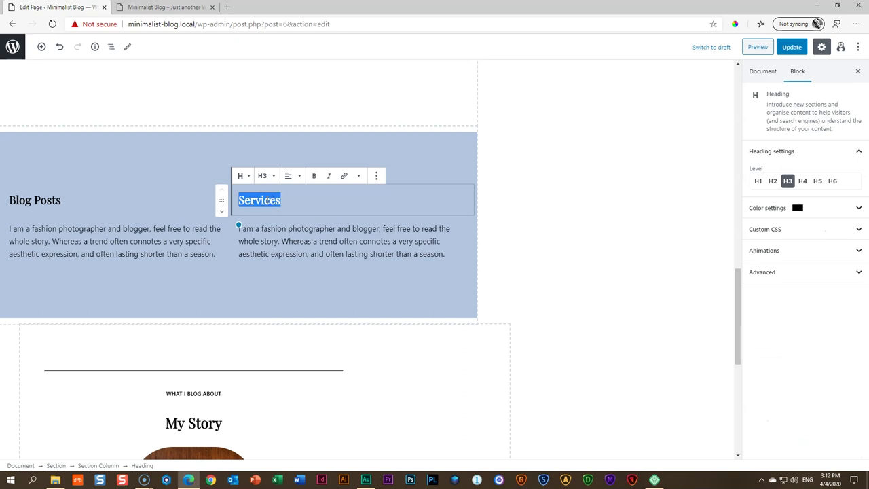
text(Contemplations)
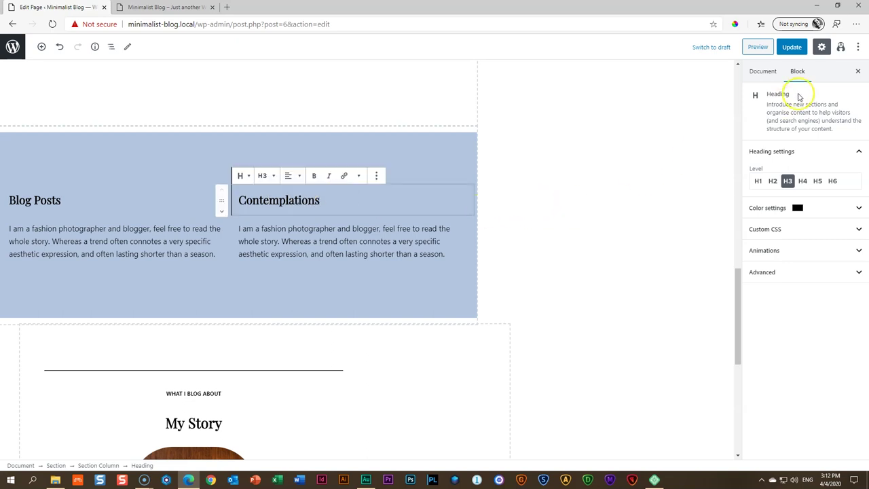
click(794, 48)
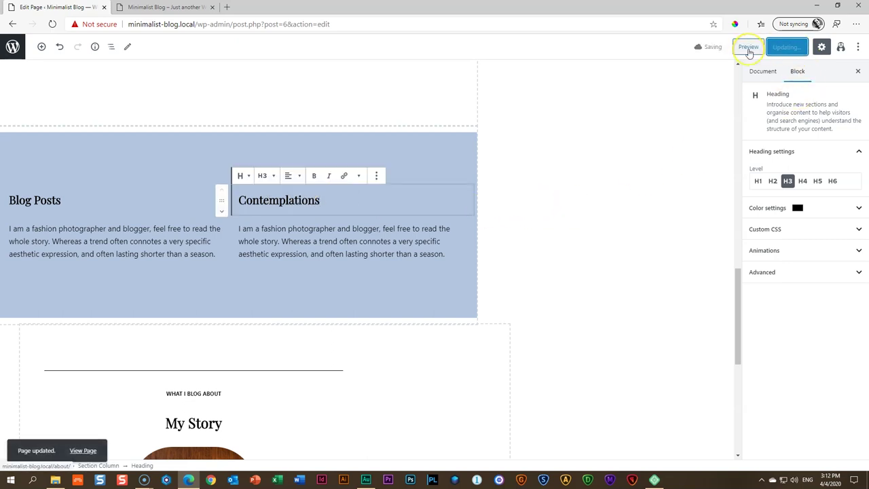
click(748, 47)
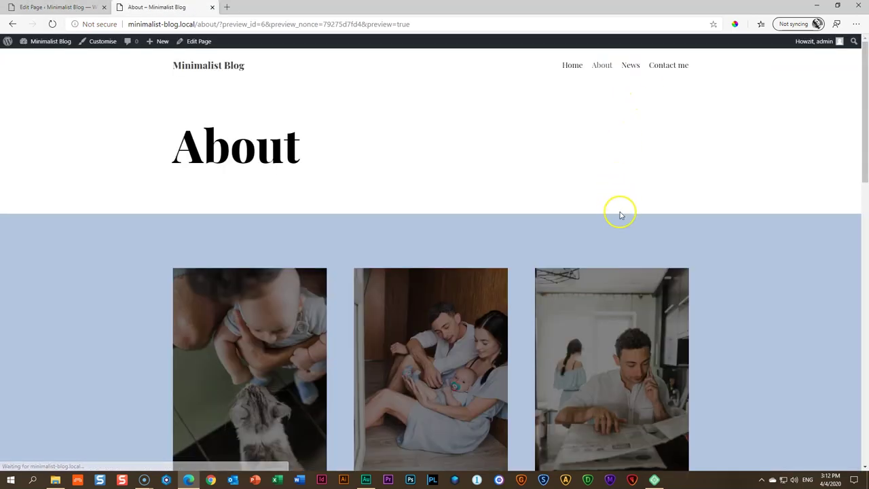
scroll(649, 213, down, 3)
scroll(650, 214, down, 4)
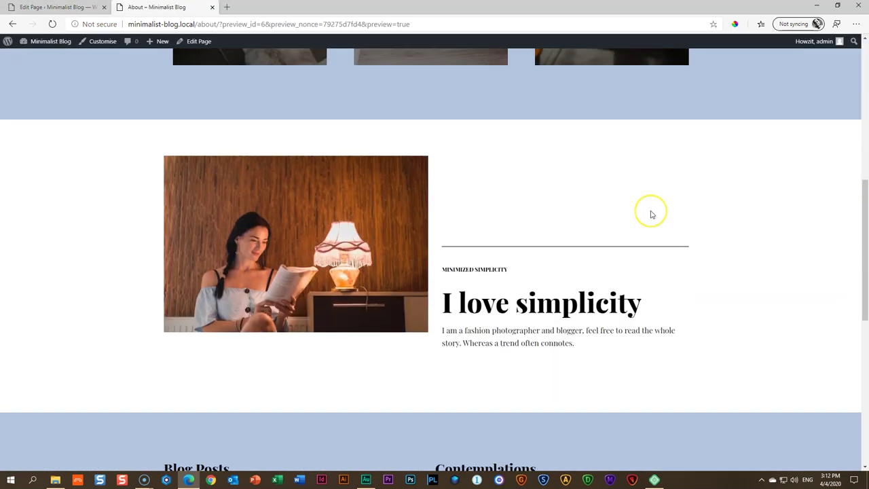
scroll(650, 214, down, 6)
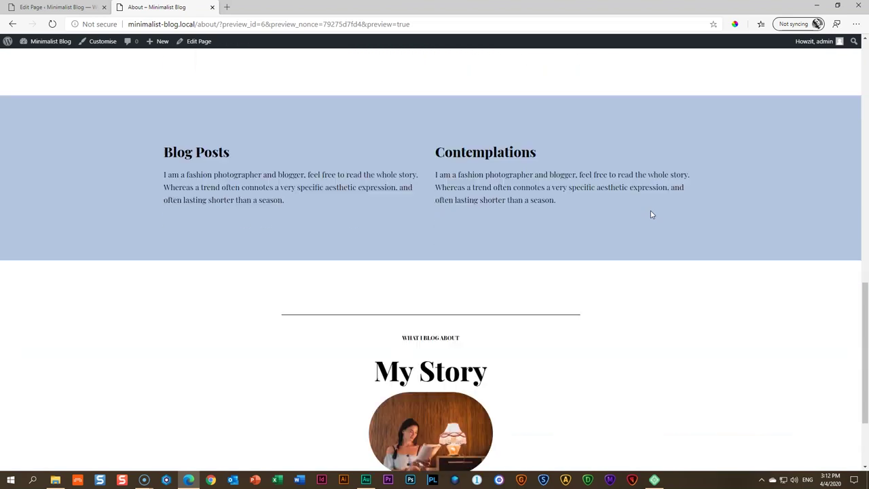
scroll(651, 213, up, 13)
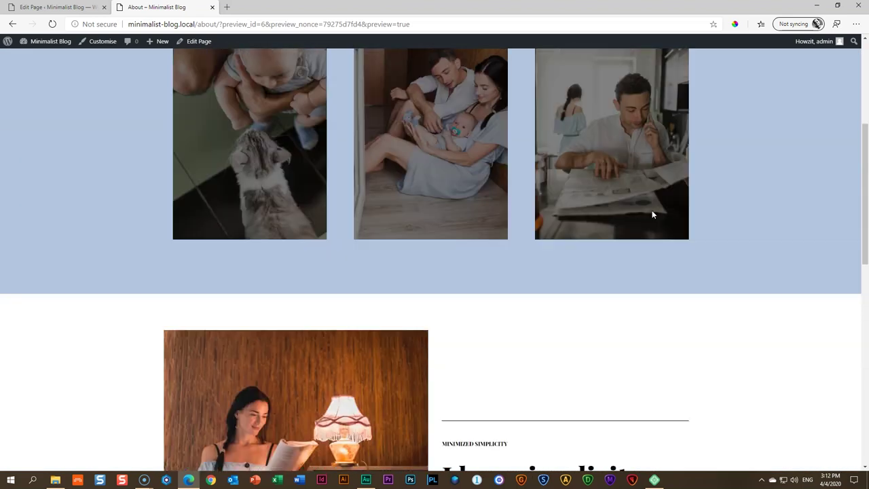
scroll(587, 178, down, 3)
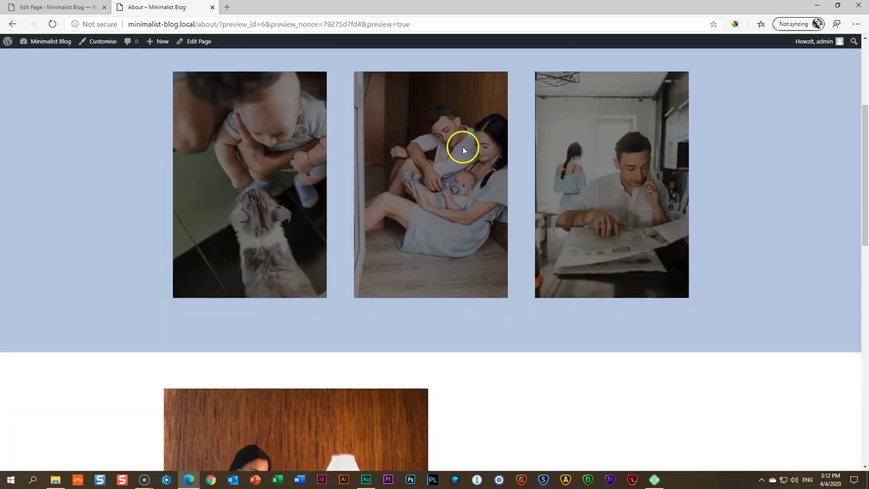
click(54, 5)
scroll(530, 225, up, 8)
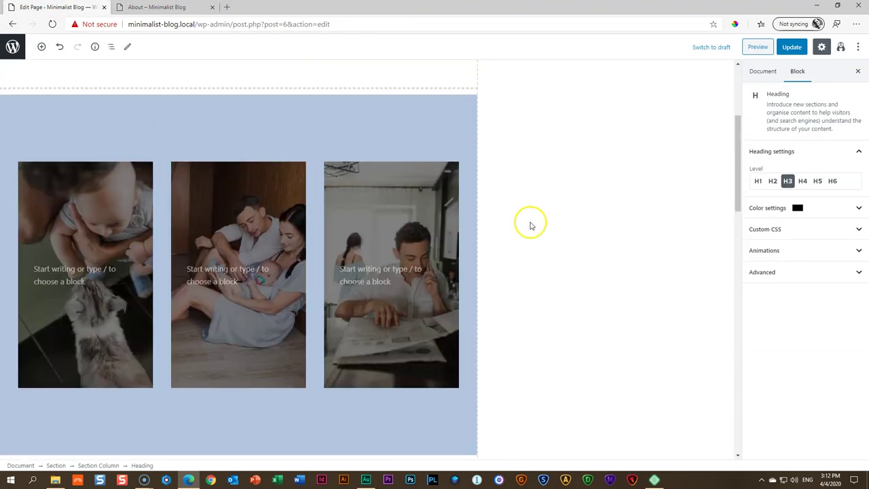
Drag the third cover photo's overlay background opacity down to 0
click(408, 229)
click(797, 137)
click(796, 159)
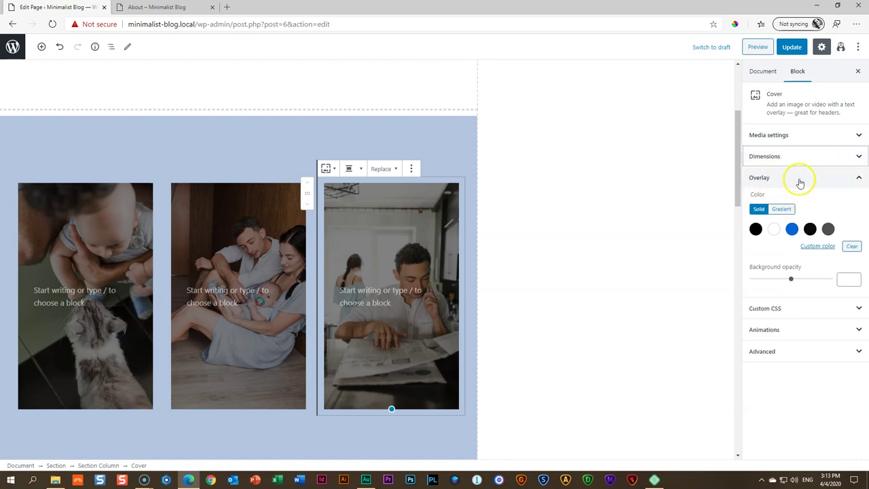
click(851, 247)
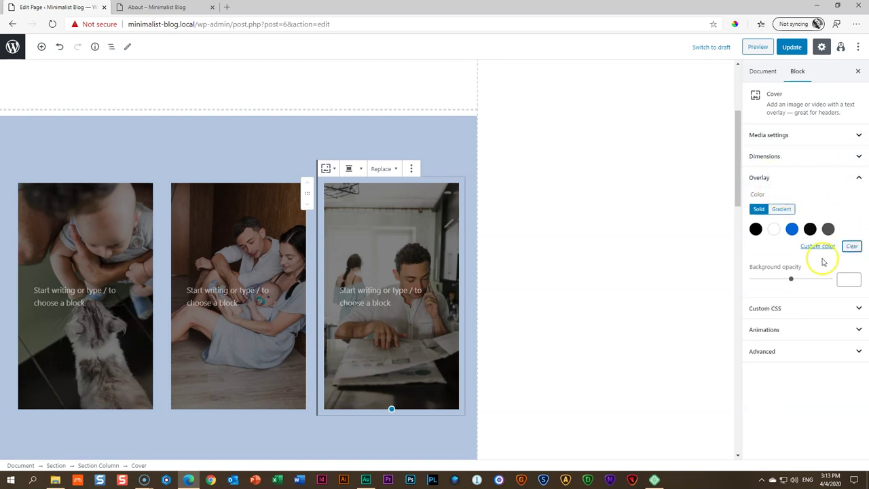
drag(791, 279, 729, 281)
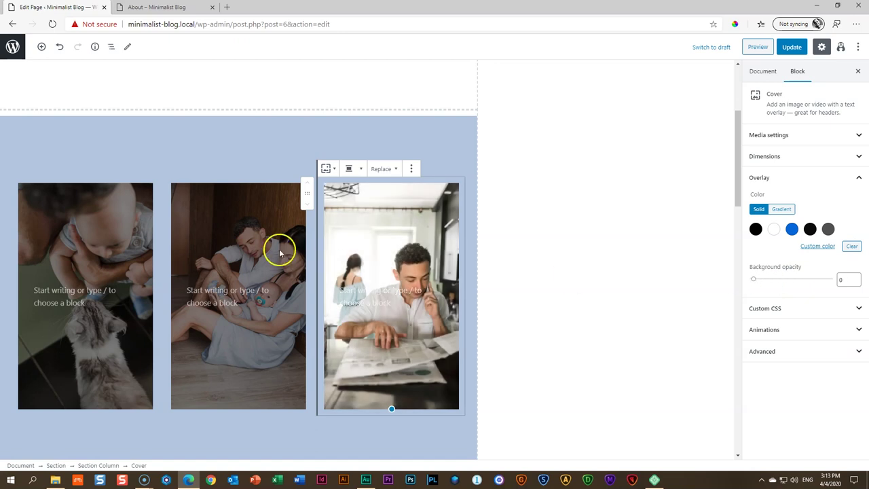
Set the second and first cover photos' overlay opacity to 0 and update the page
click(241, 229)
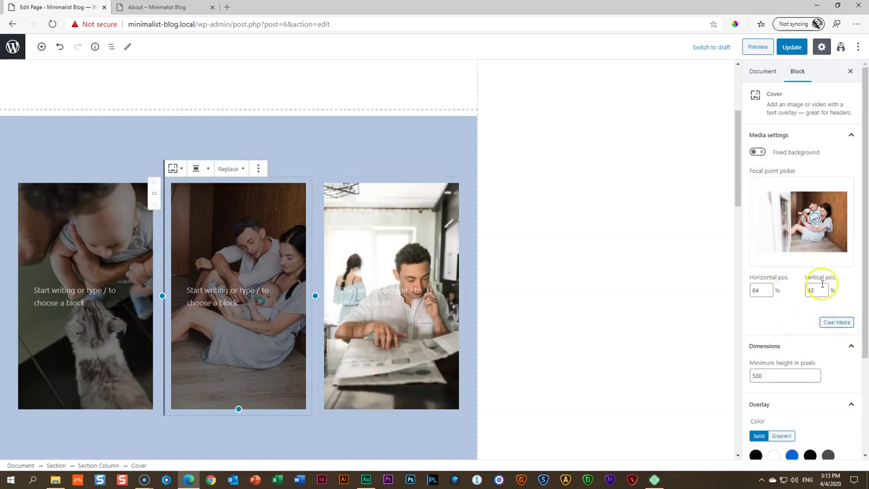
click(787, 135)
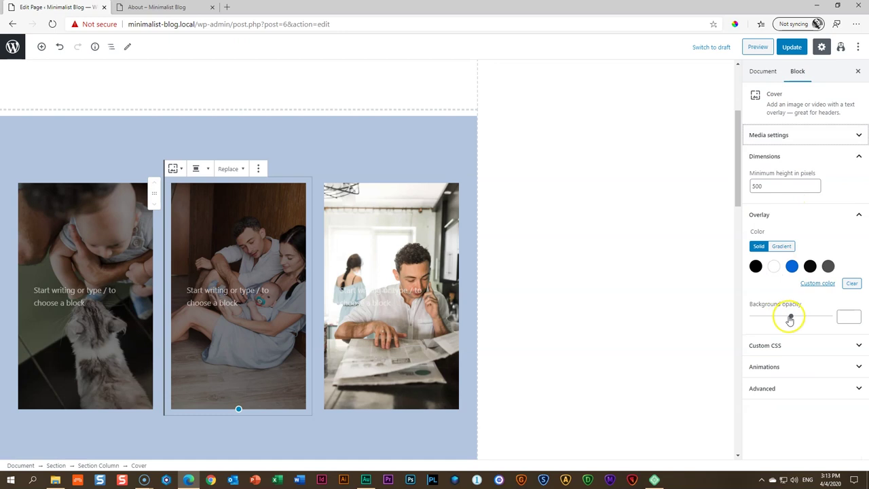
drag(791, 316, 736, 319)
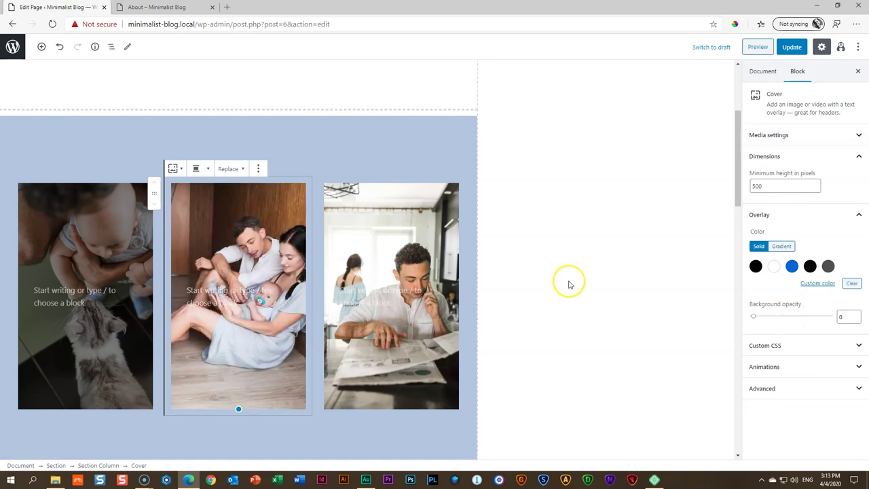
click(129, 228)
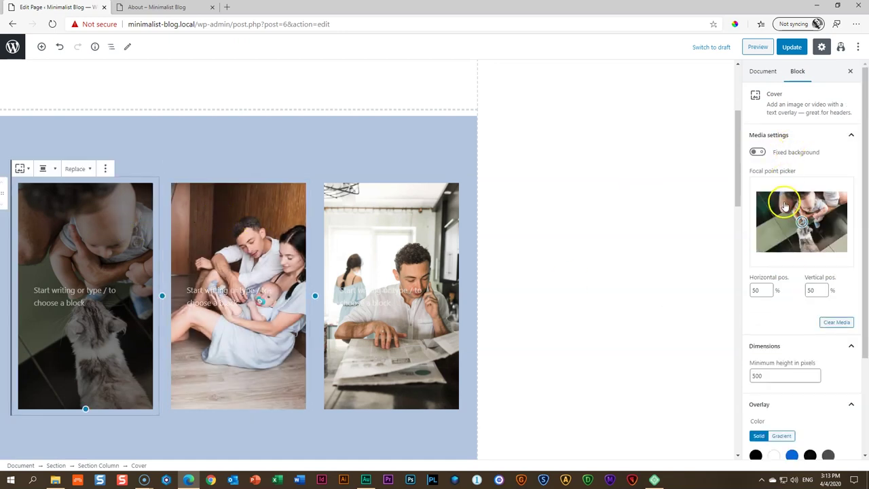
scroll(785, 209, down, 1)
scroll(785, 209, down, 1)
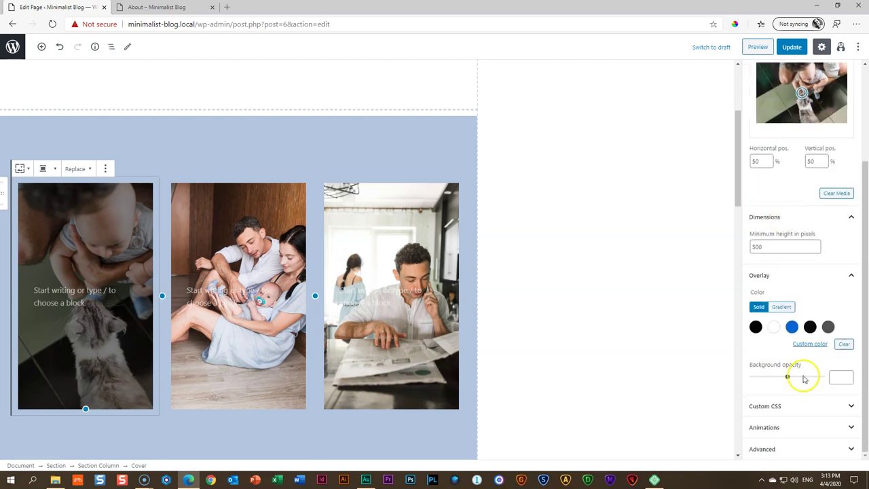
drag(787, 376, 743, 377)
click(792, 47)
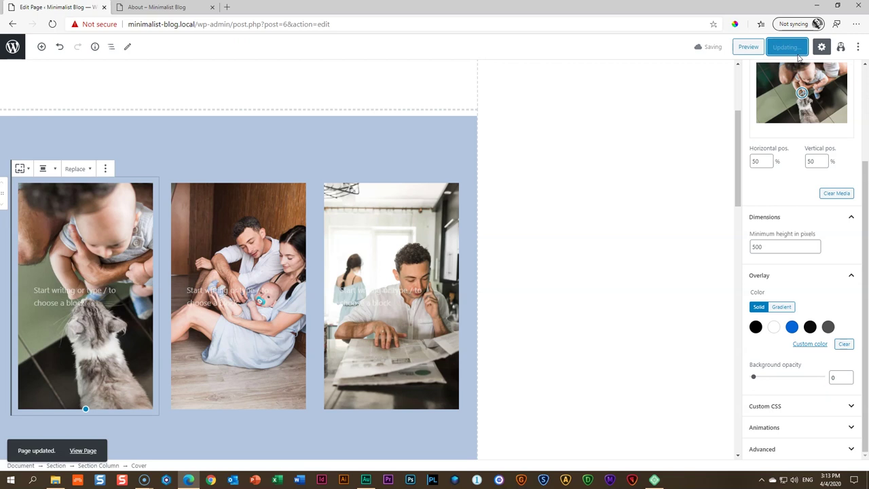
Scroll through the refreshed About page preview to check the brighter cover photos
click(748, 47)
scroll(125, 218, down, 1)
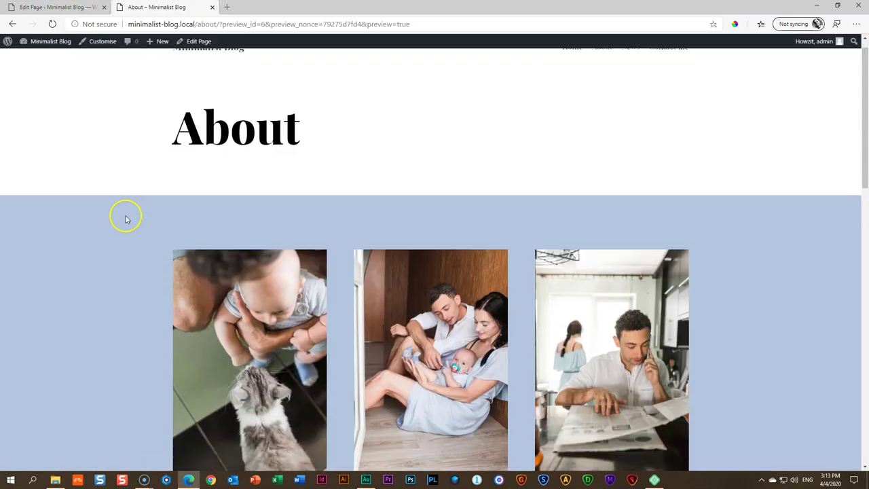
scroll(125, 219, down, 3)
scroll(125, 220, down, 2)
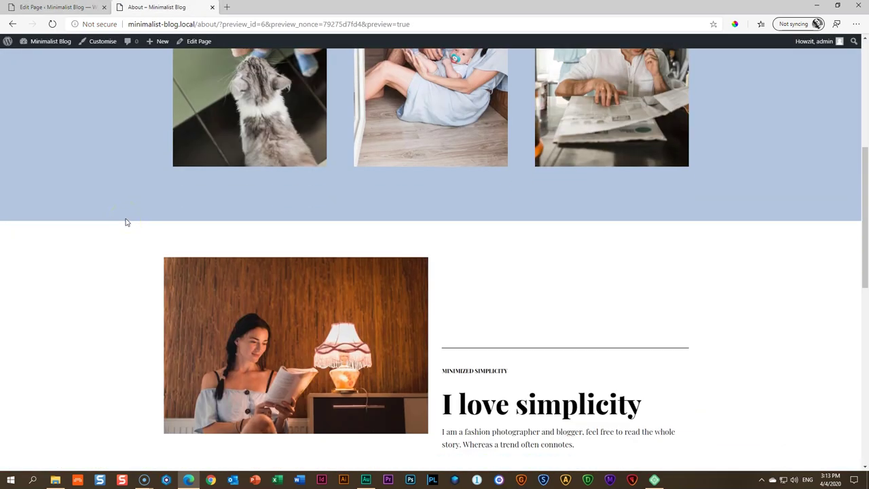
scroll(126, 222, down, 2)
scroll(126, 223, down, 2)
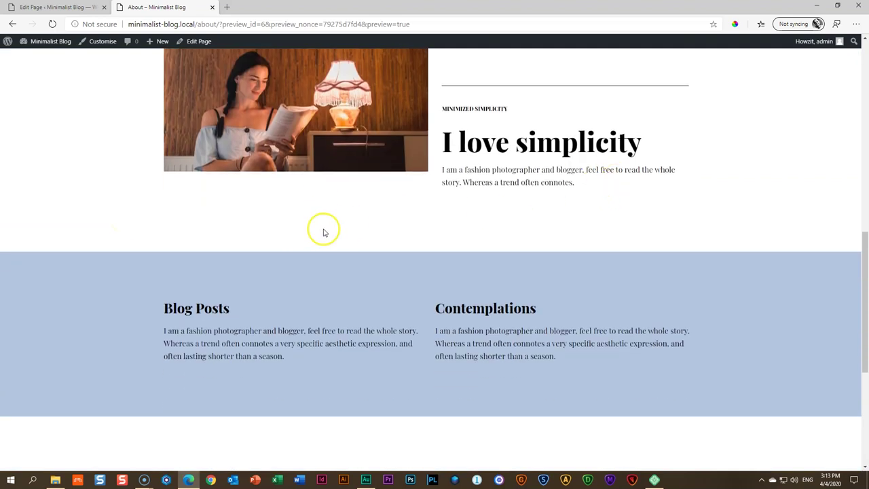
scroll(323, 233, down, 4)
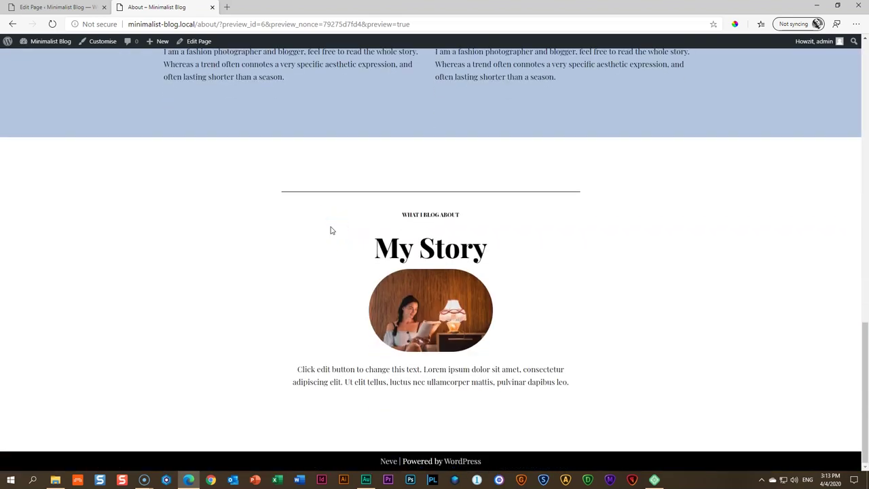
scroll(331, 230, up, 12)
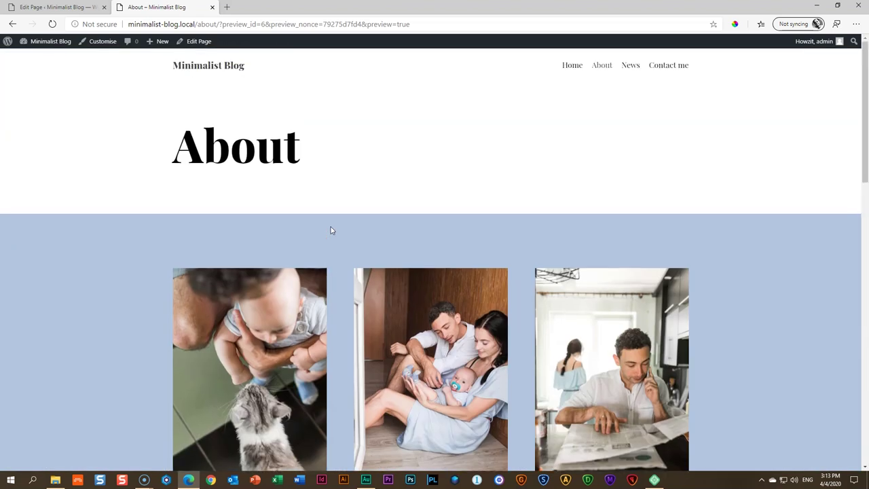
scroll(331, 230, down, 1)
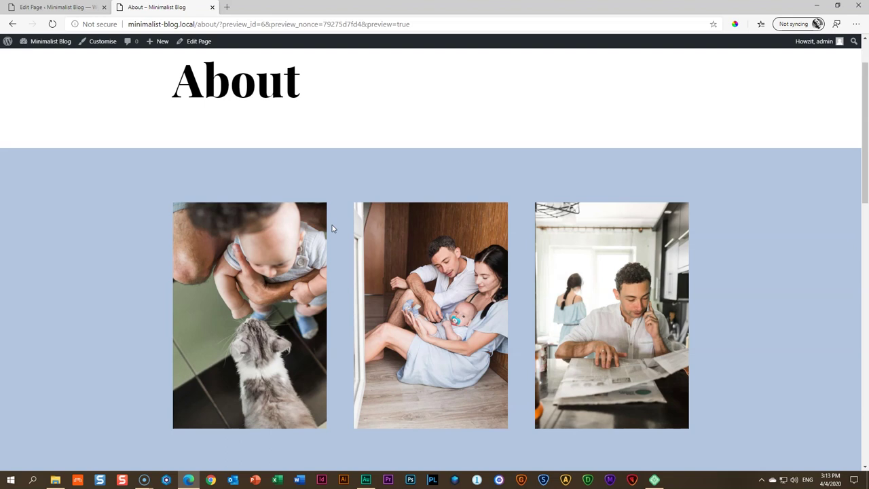
Go to the site's Contact me page from the navigation
scroll(331, 225, up, 1)
click(450, 150)
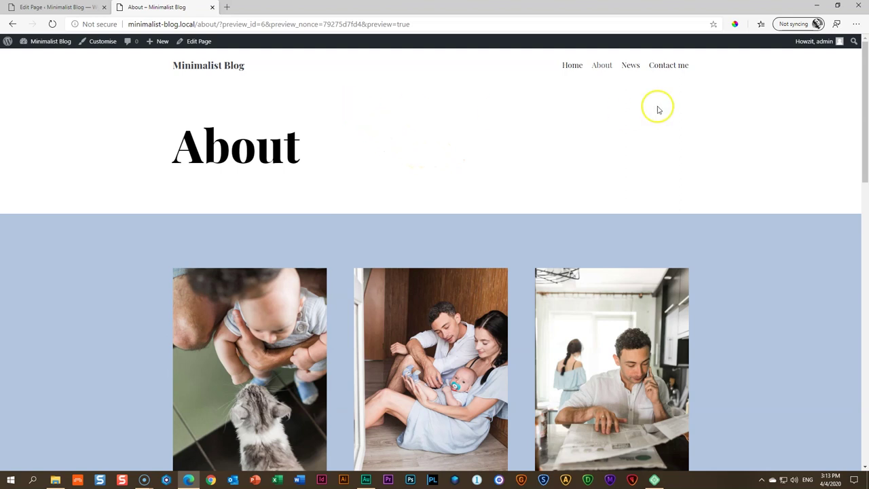
click(670, 65)
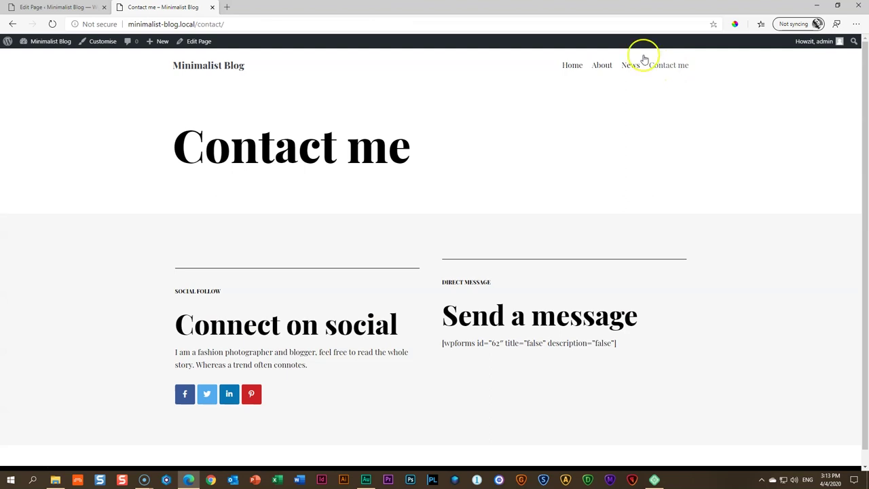
Close the Edit Page tab and select the raw WPForms shortcode (form id 62) on Contact me
click(95, 10)
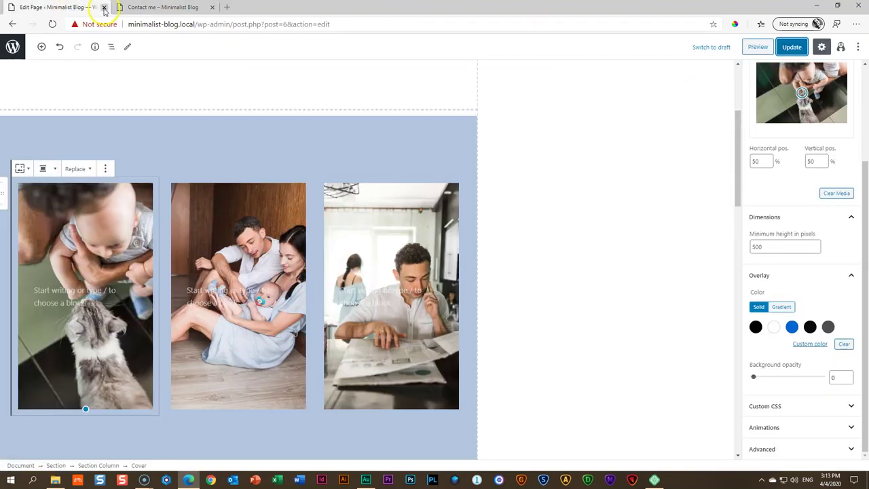
click(104, 7)
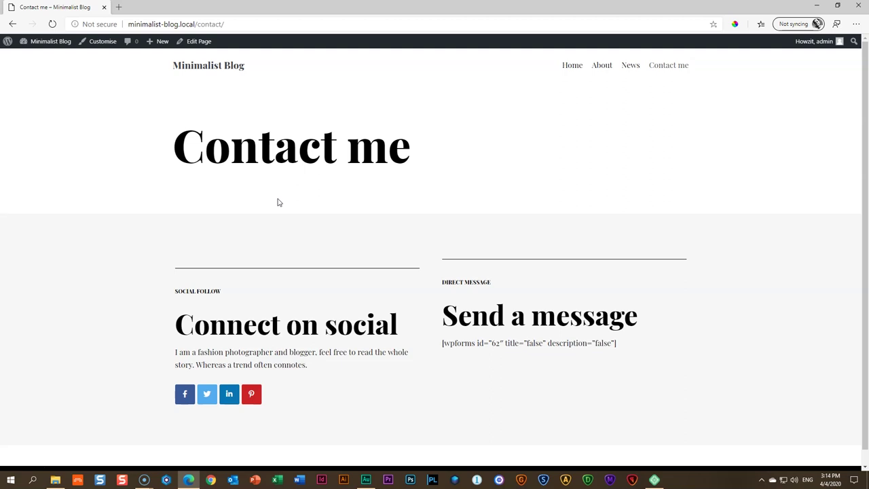
scroll(298, 205, down, 1)
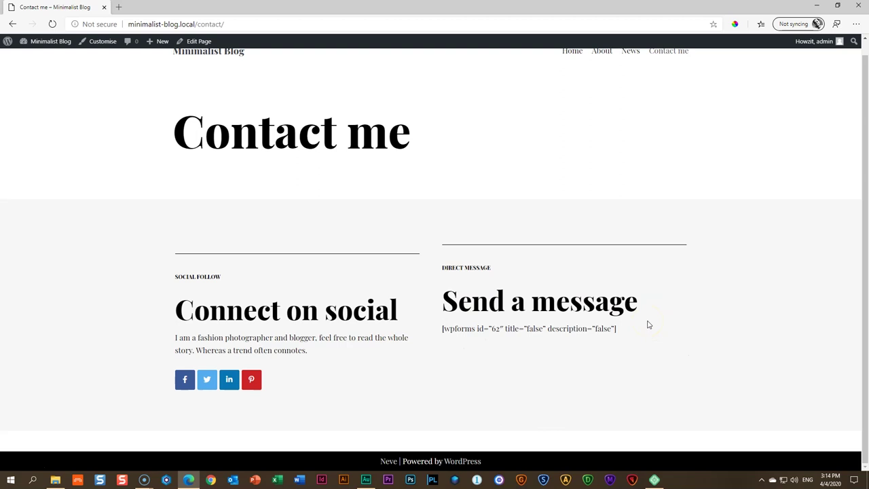
drag(645, 324, 440, 333)
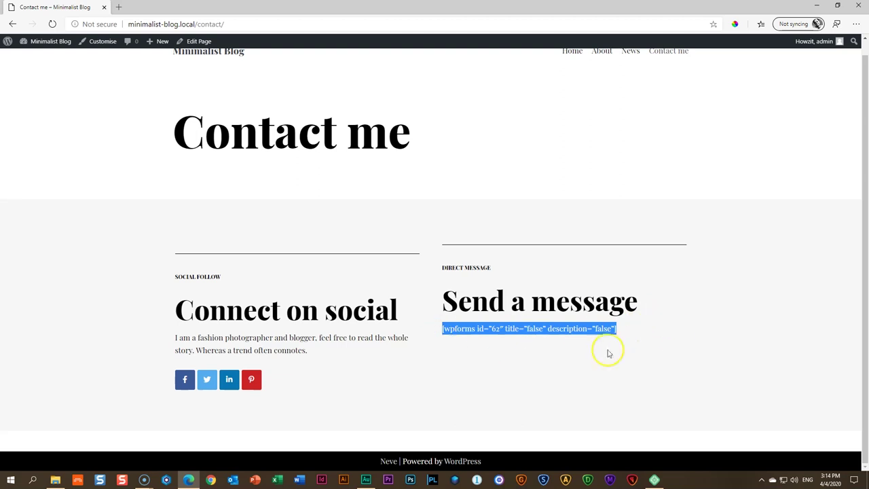
Delete the broken form shortcode block from the Contact me page and update the page
click(200, 42)
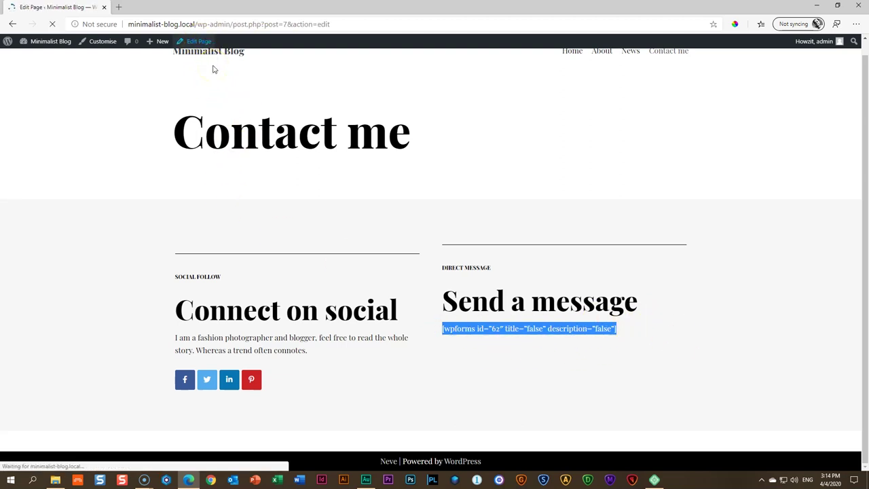
scroll(291, 188, down, 3)
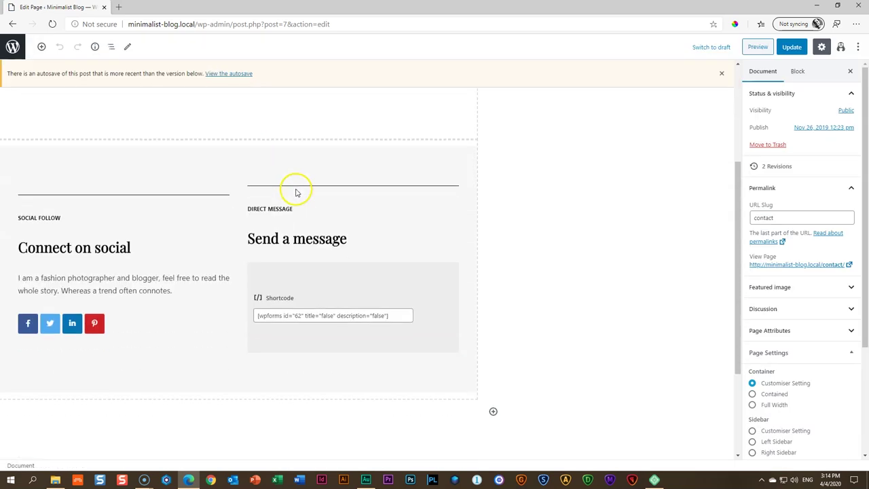
click(318, 283)
click(272, 245)
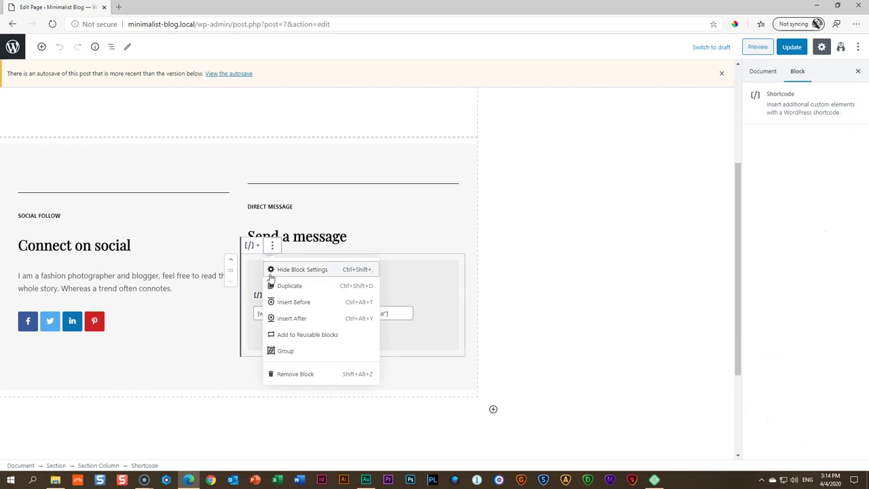
click(288, 377)
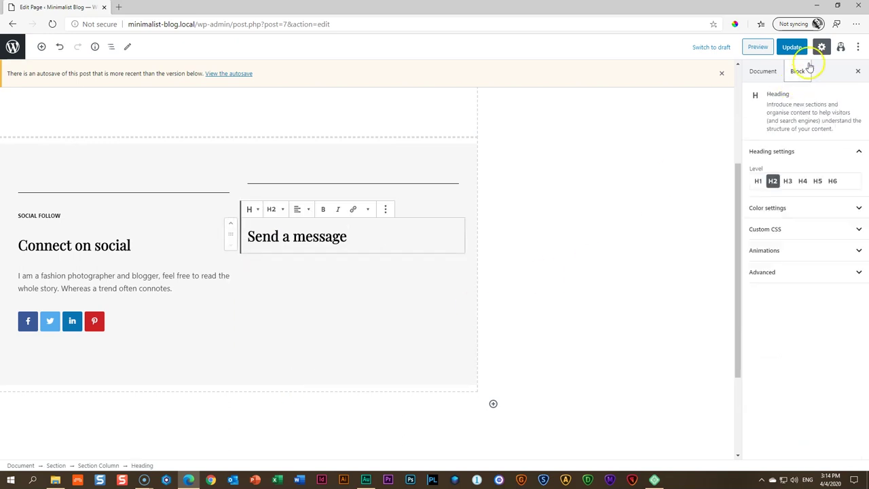
click(792, 49)
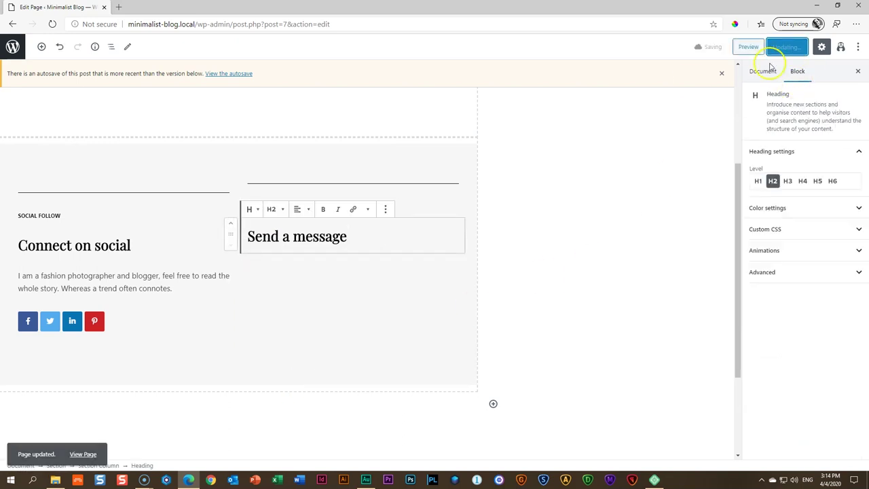
click(721, 75)
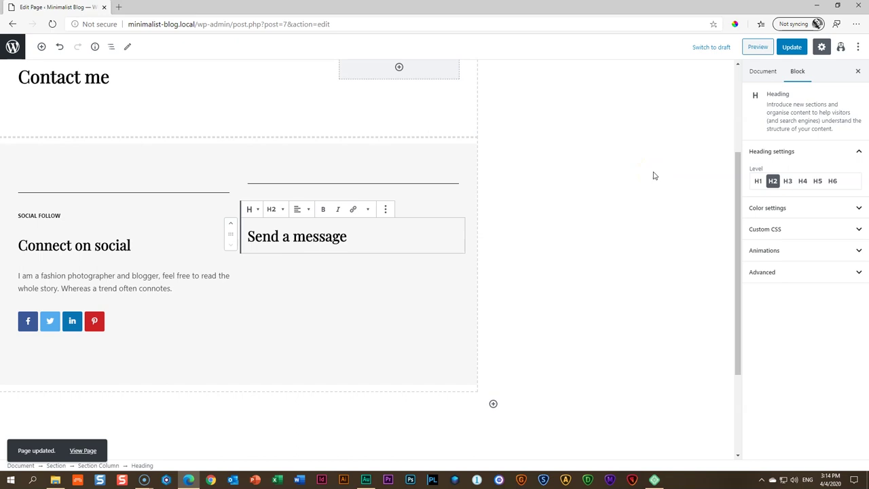
Search for 'happyforms' under Plugins > Add New
click(12, 47)
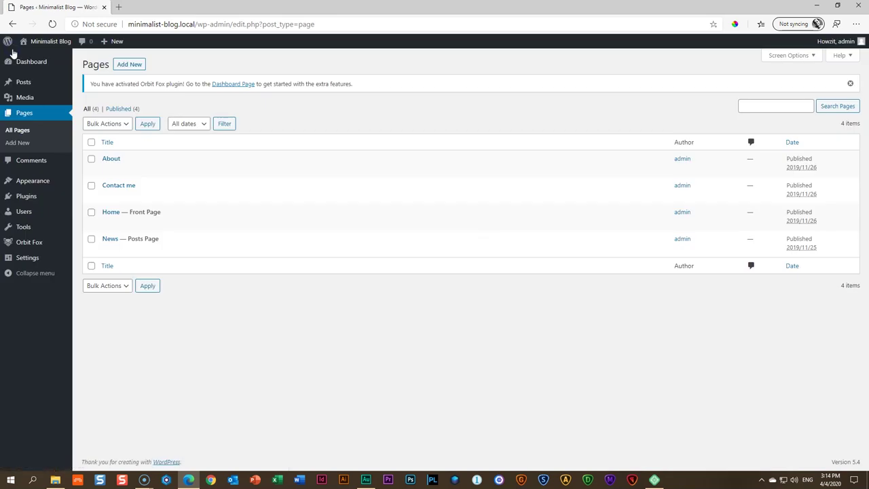
mouse_move(19, 196)
click(92, 212)
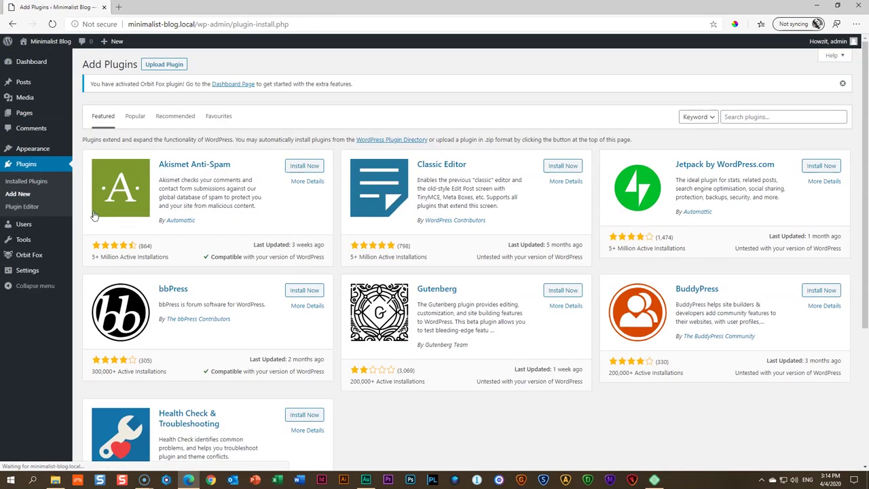
click(738, 119)
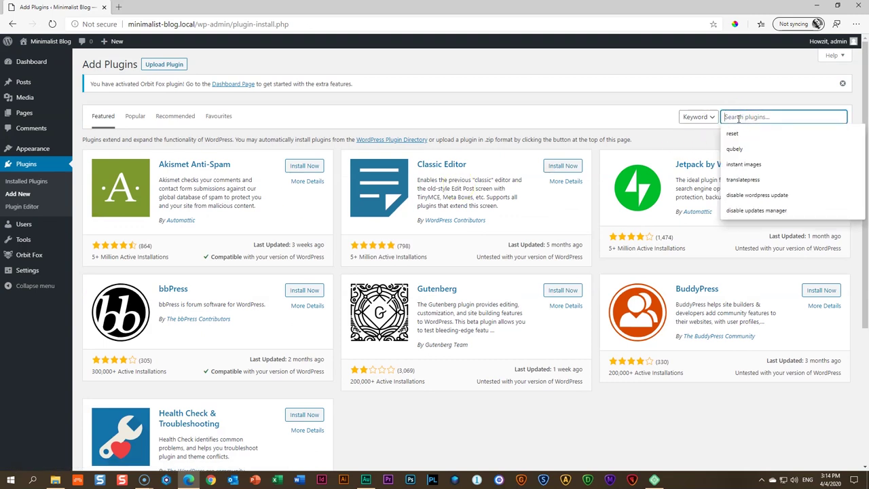
text(happyforms)
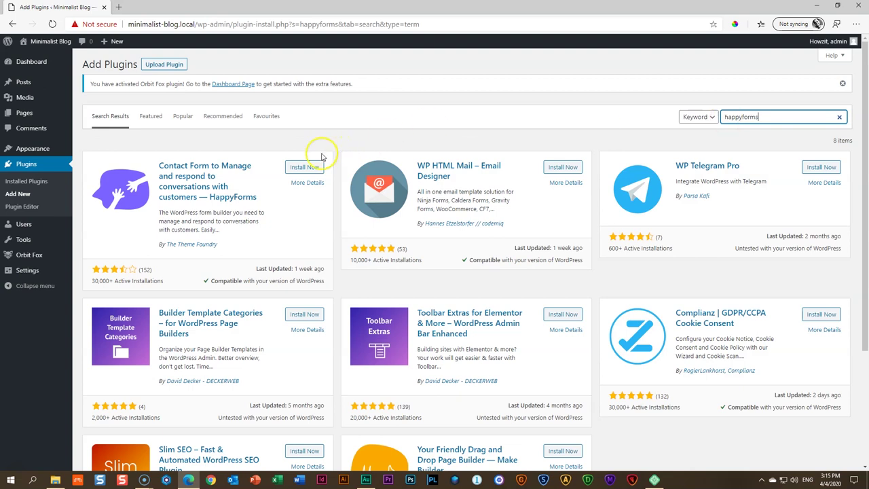
Install the HappyForms plugin and activate it
click(303, 167)
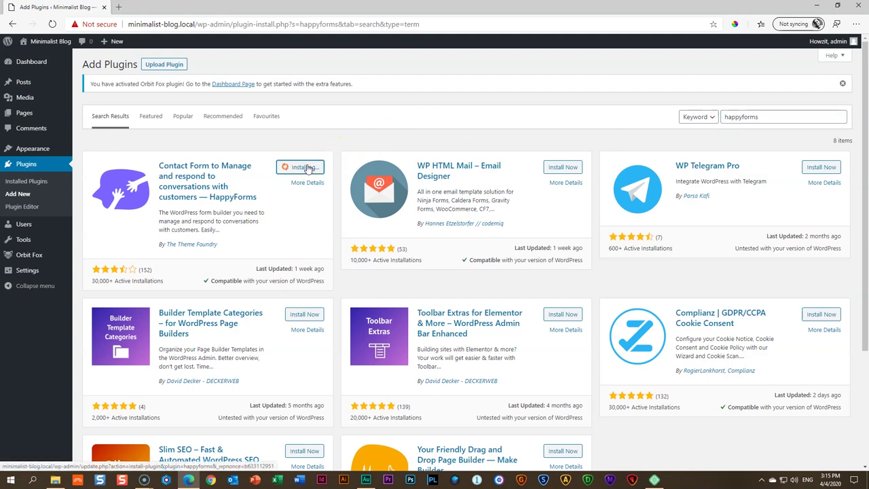
click(121, 181)
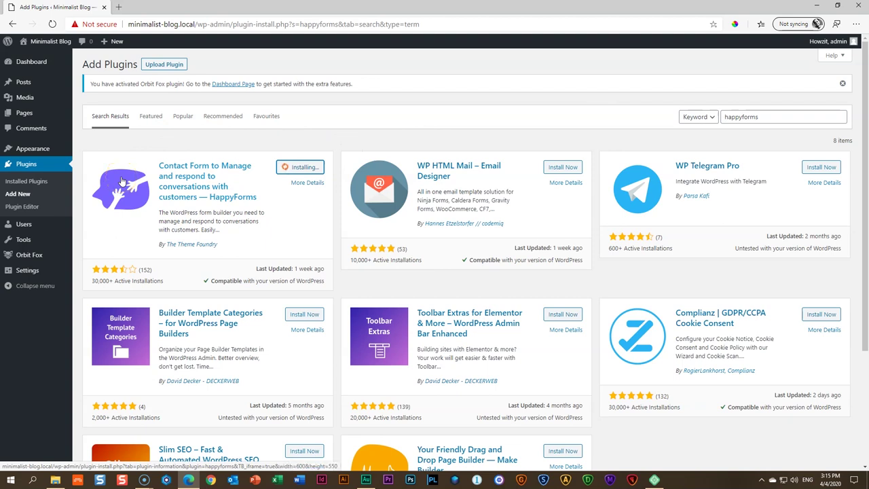
click(304, 175)
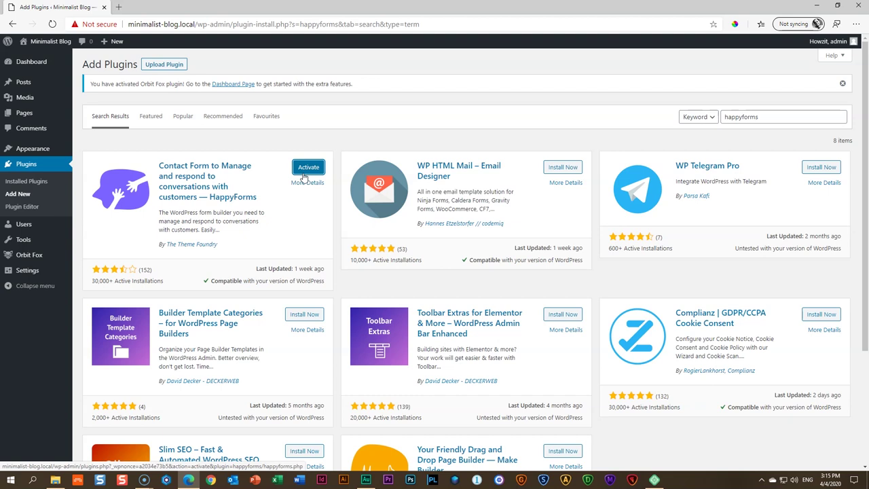
click(304, 175)
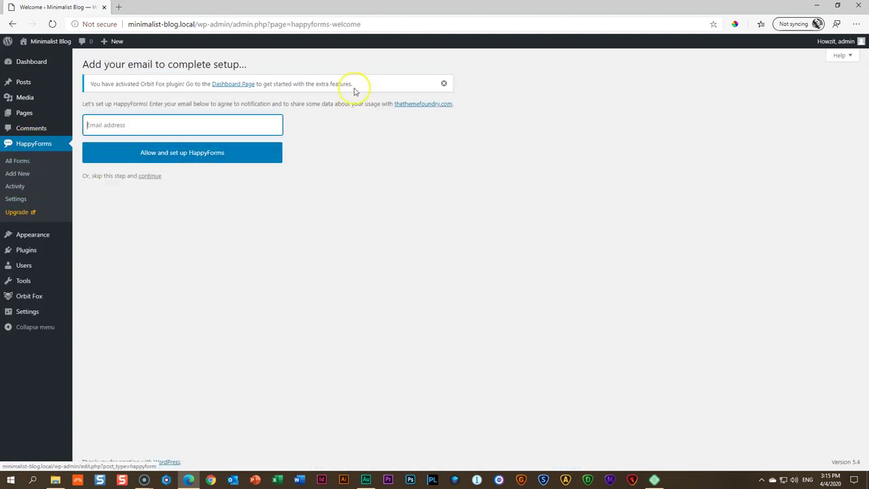
Skip the email setup and start a new form titled with the owner's name plus 'Contact Form'
click(149, 177)
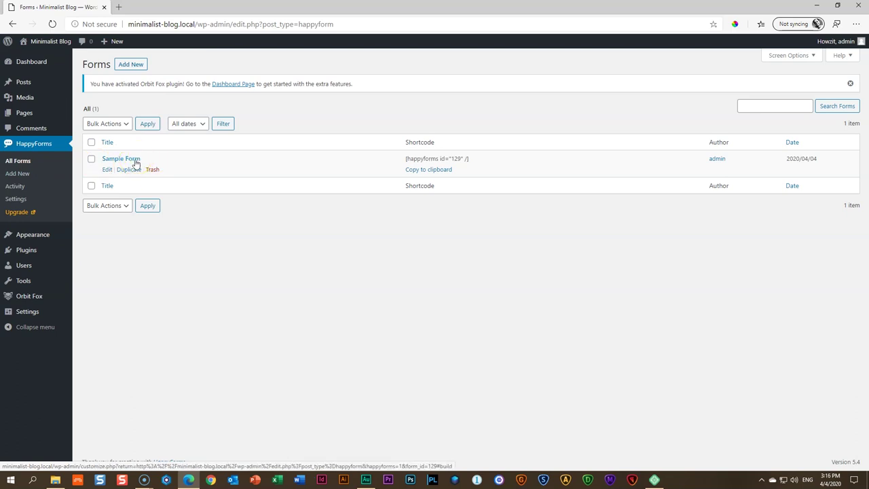
click(131, 64)
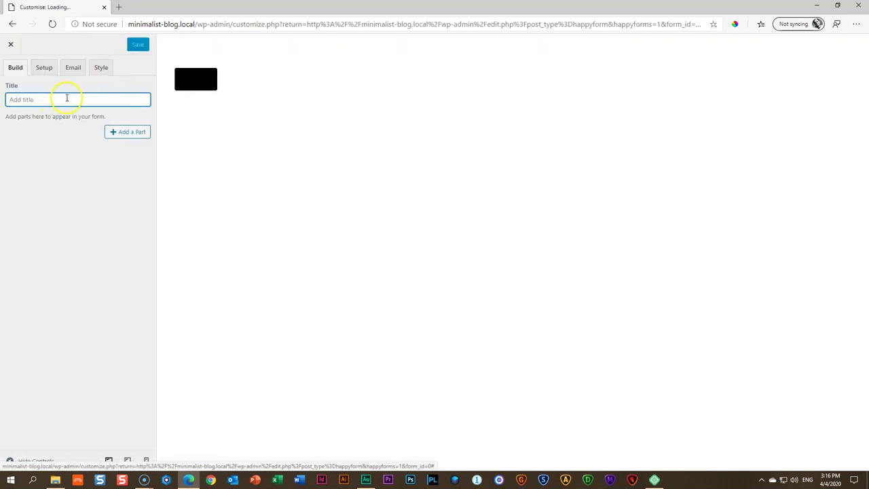
click(66, 97)
text(Jen)
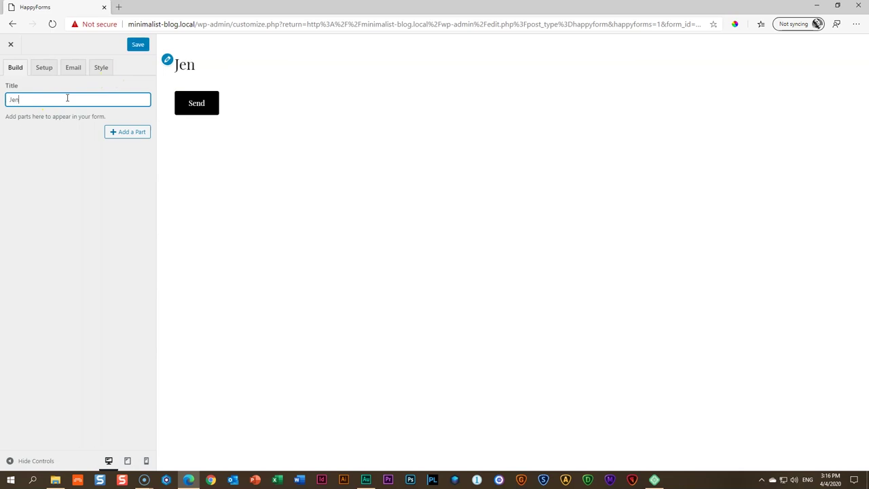
text(ny's Contac)
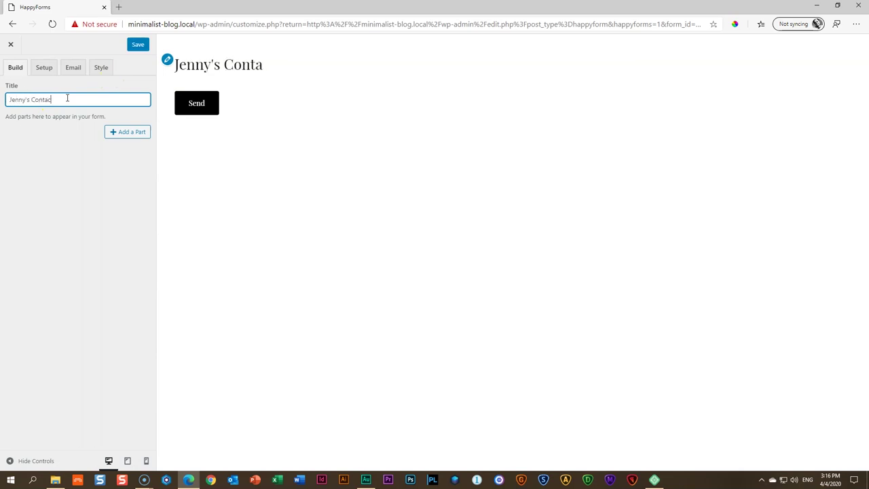
text(t Form)
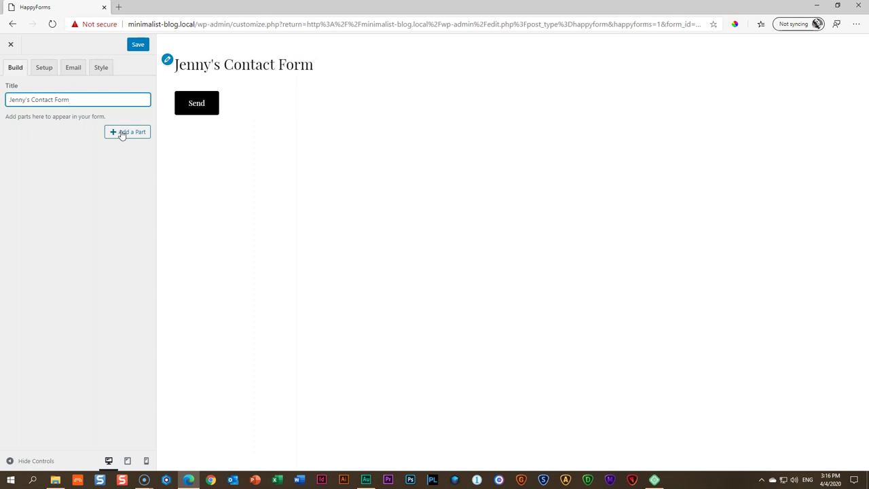
Add Email, Short Text and Long Text parts to the form, collapsing each part's settings
click(123, 134)
click(193, 80)
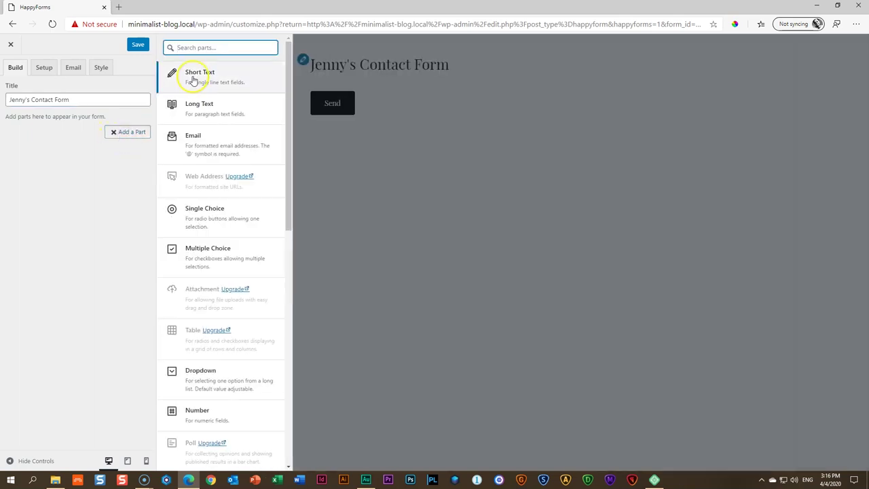
click(194, 152)
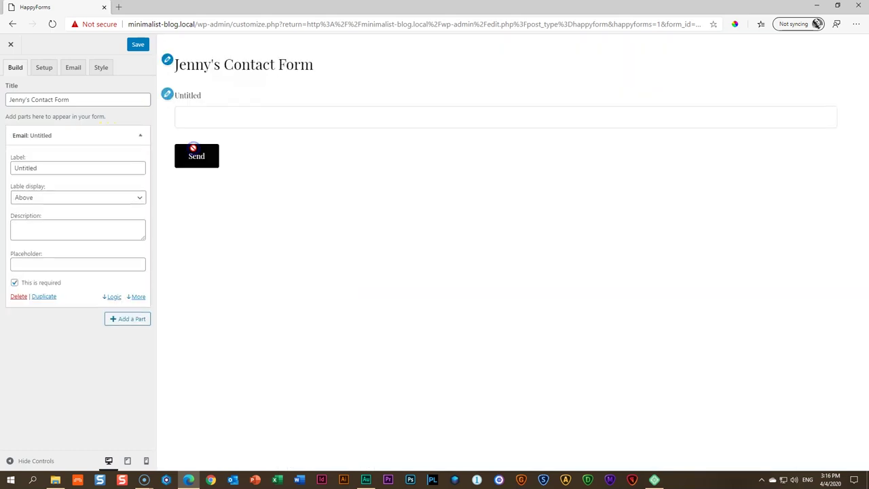
click(139, 136)
click(132, 158)
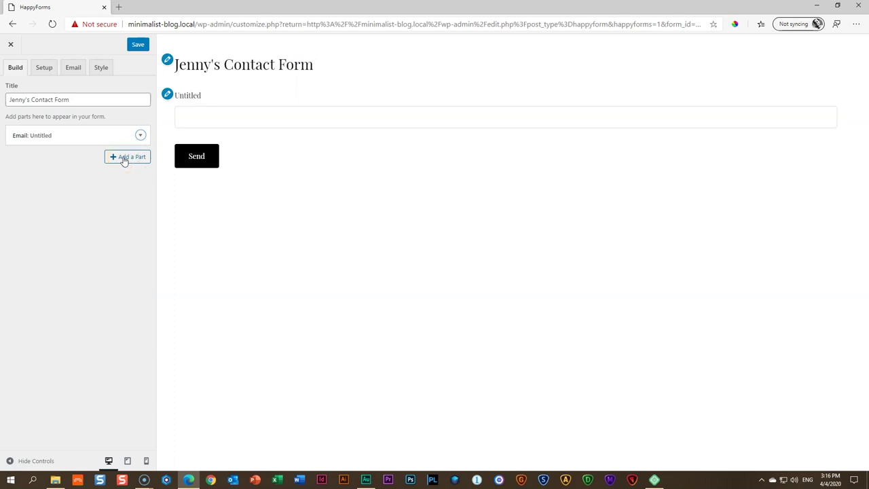
click(124, 159)
click(203, 84)
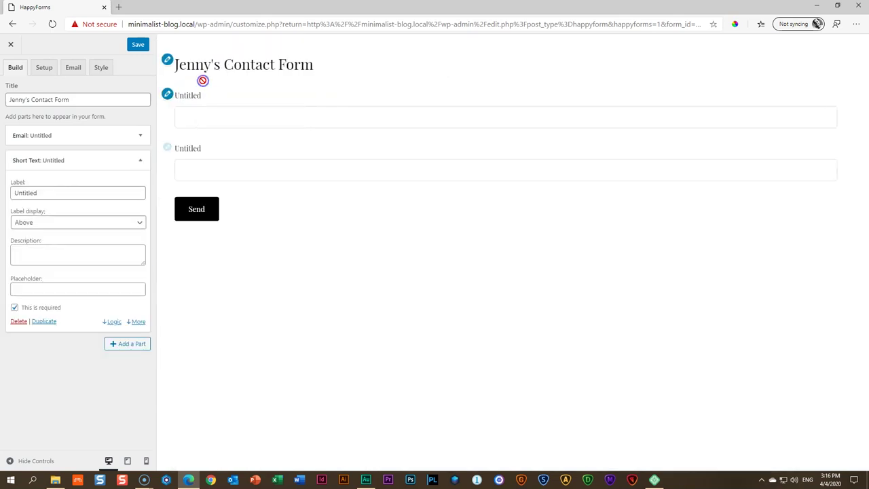
click(140, 161)
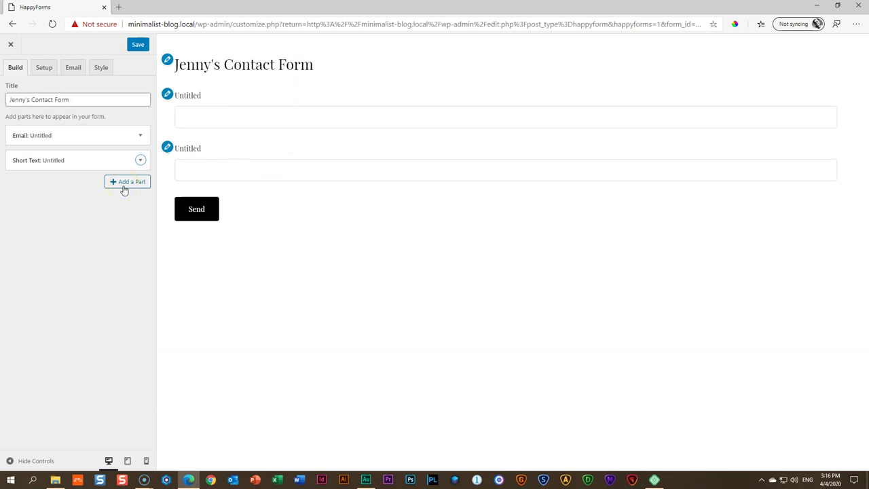
click(123, 183)
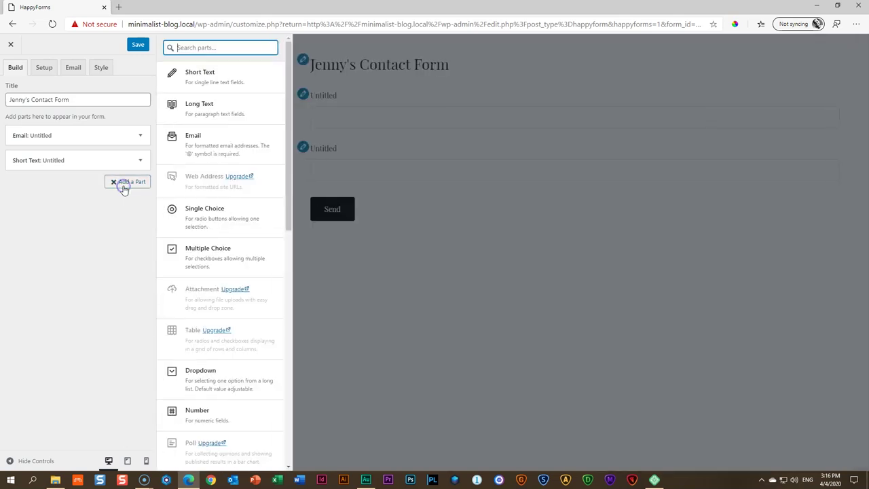
click(216, 114)
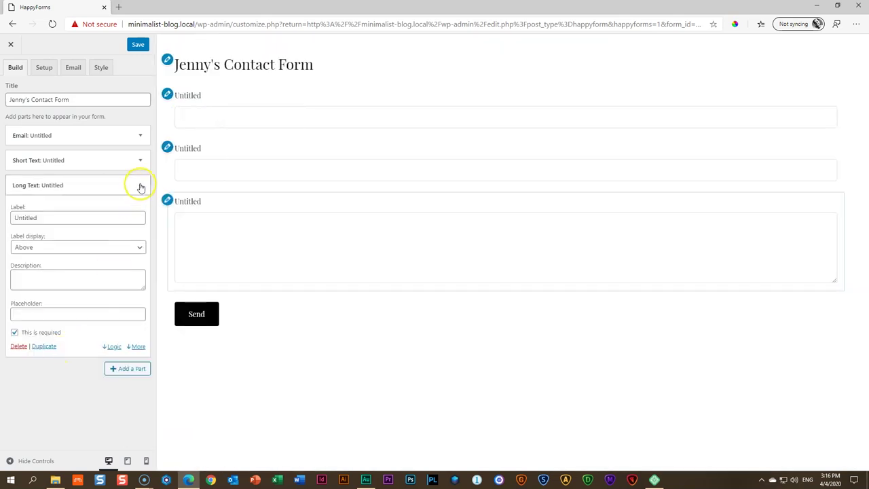
click(139, 186)
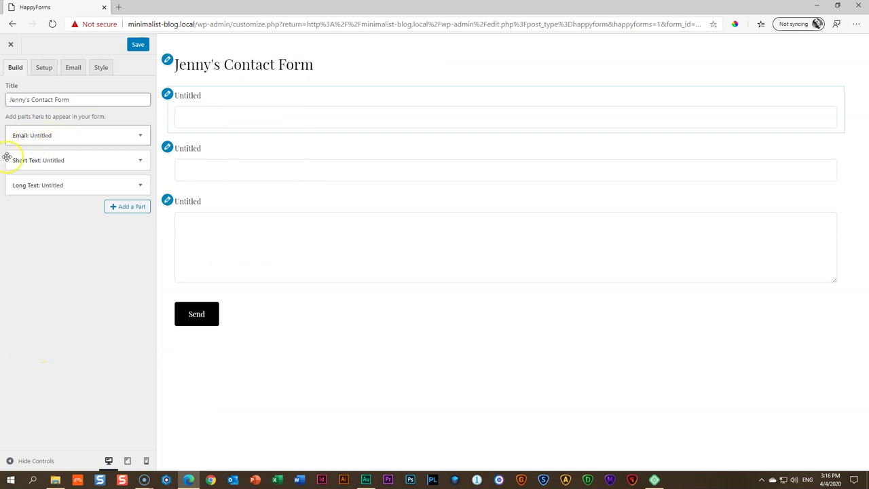
Label the first form part 'Email'
click(141, 135)
double_click(20, 164)
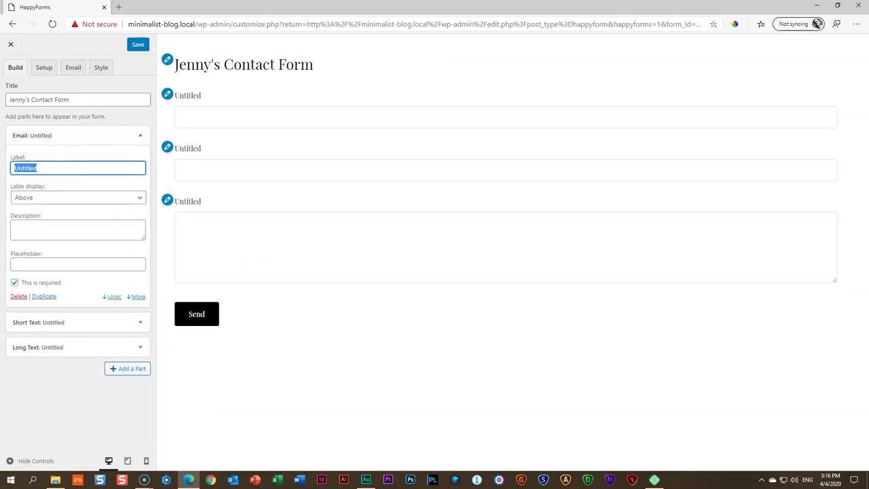
text(Email)
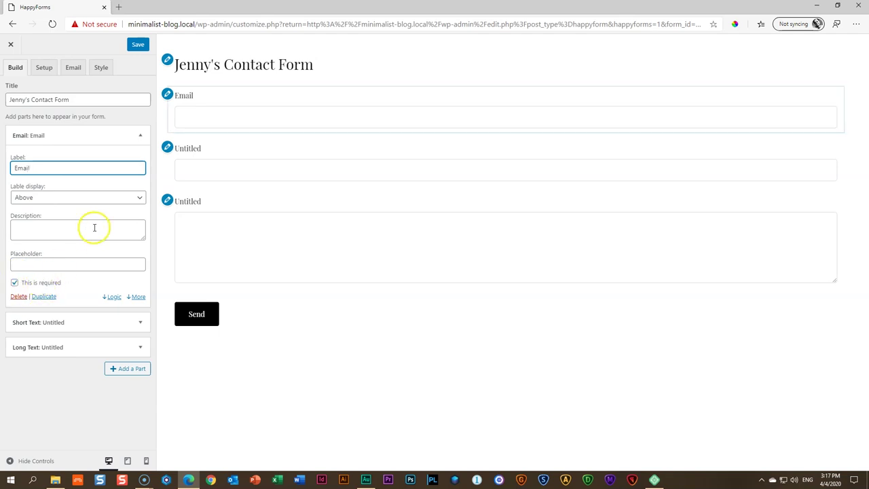
click(135, 135)
Label the Short Text part 'Name', leaving it required
click(140, 163)
drag(50, 192, 6, 192)
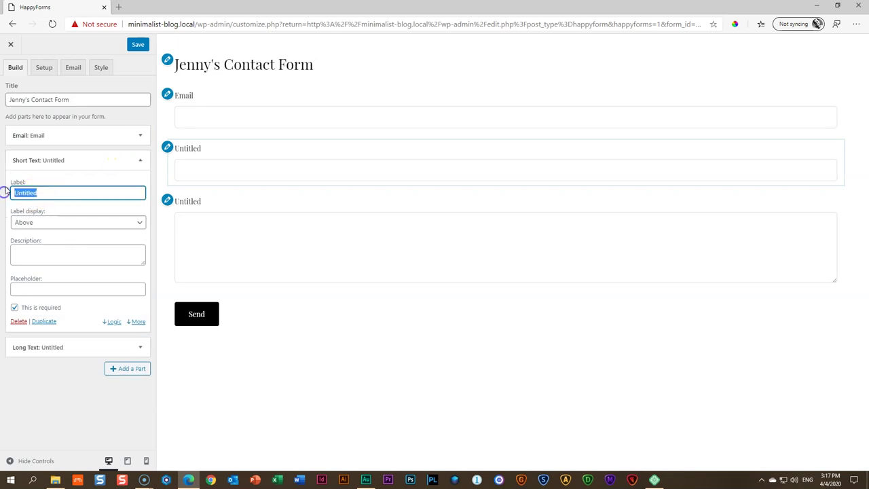
text(Name)
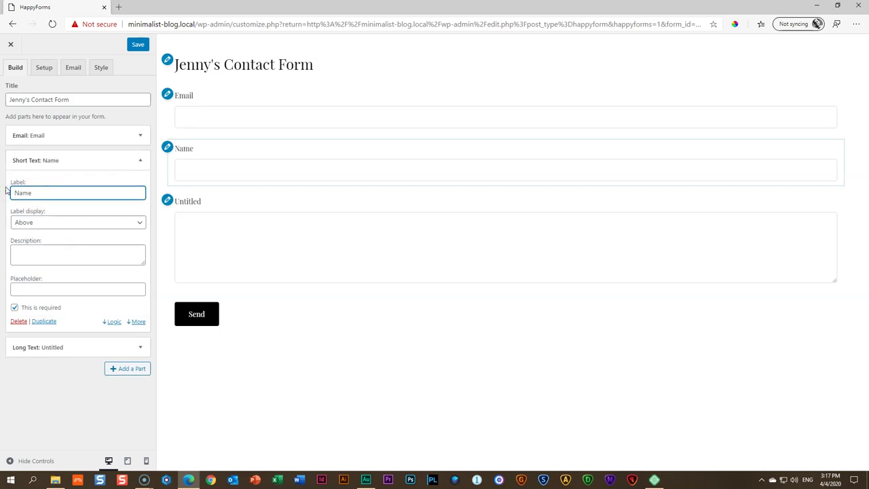
click(14, 309)
click(14, 308)
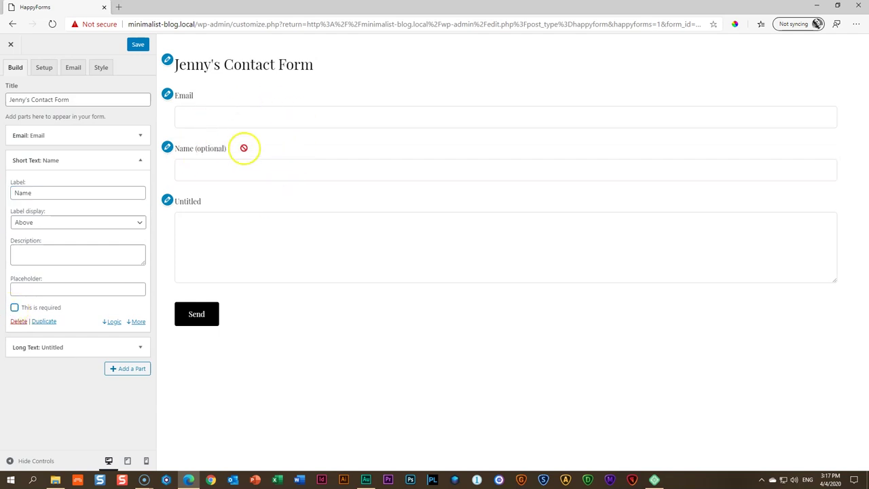
click(14, 308)
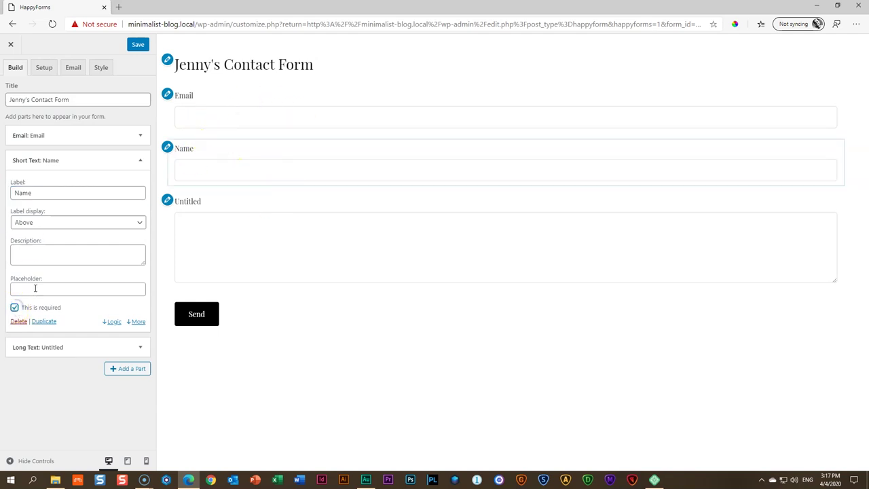
click(141, 160)
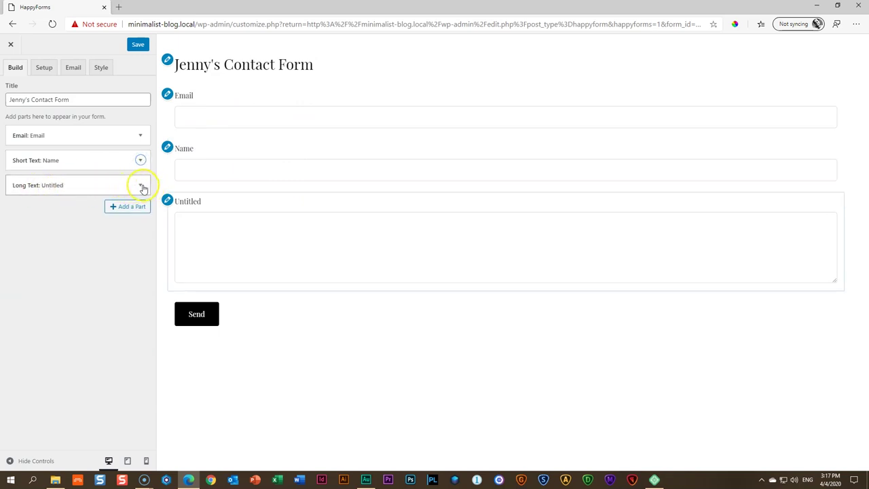
Label the Long Text part 'Send me a Message'
click(141, 186)
double_click(41, 218)
text(Drop me a Line)
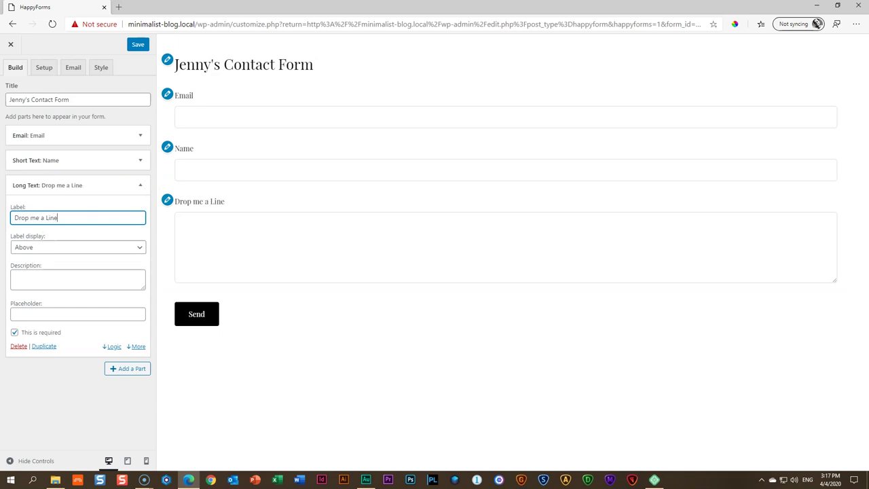
drag(74, 217, 9, 217)
text(Send me a Message)
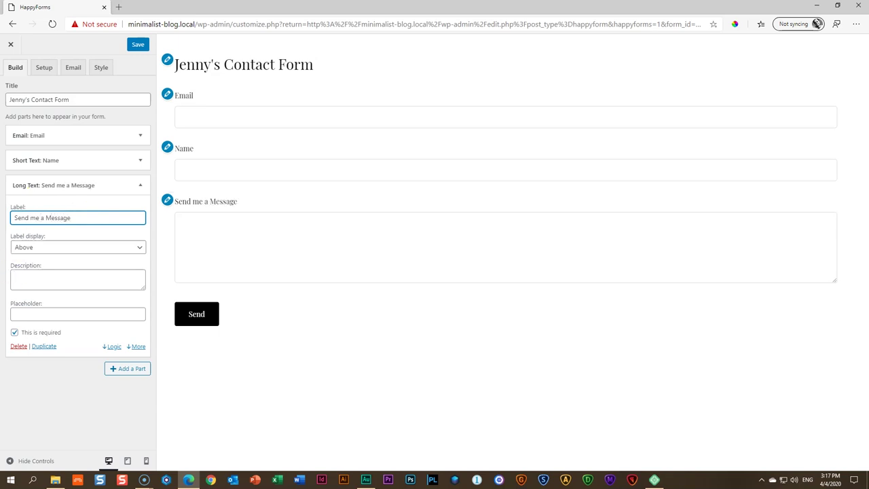
click(140, 184)
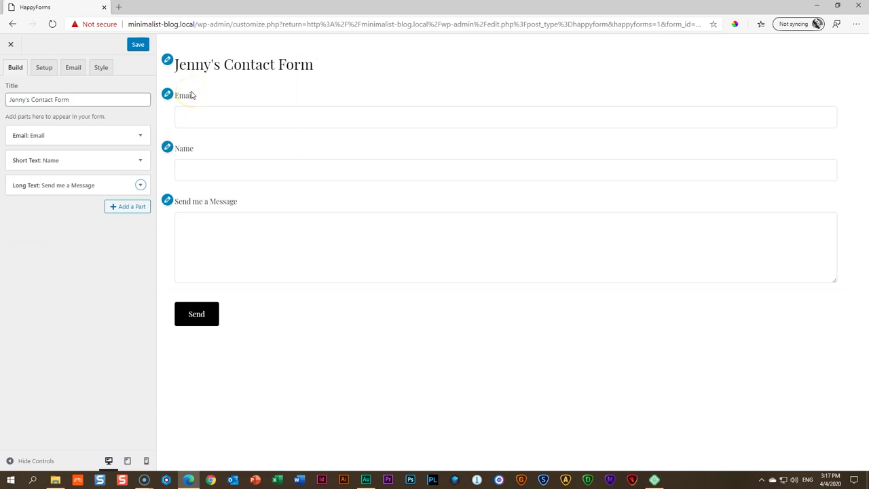
Check the form title in the preview and switch to the Setup options
drag(171, 63, 310, 83)
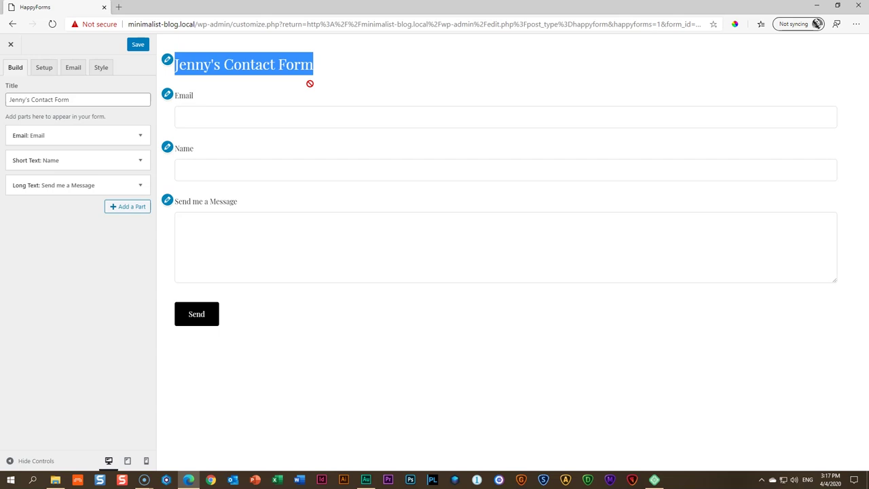
click(110, 256)
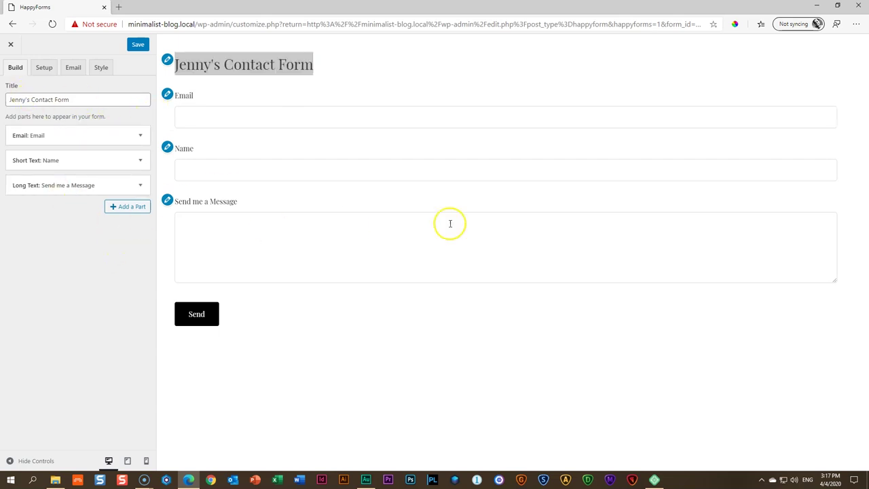
click(43, 67)
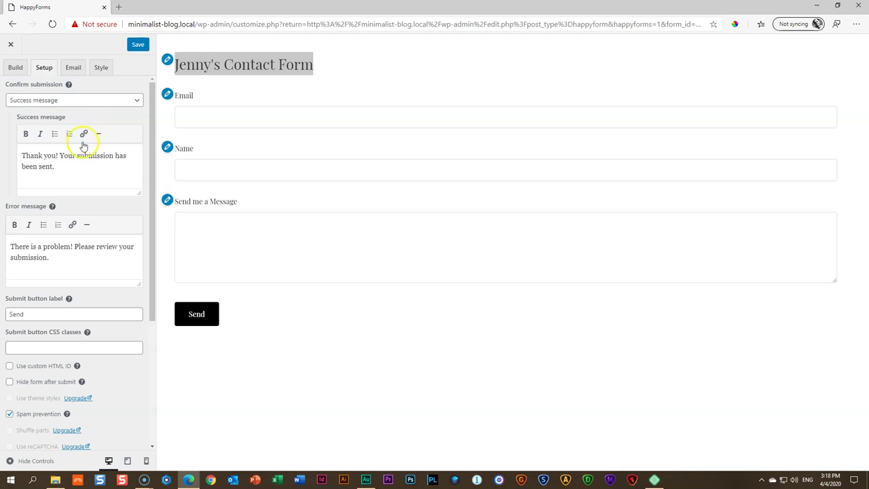
Replace the default success message with a personal thank-you
drag(56, 171, 20, 155)
click(87, 173)
click(60, 169)
drag(60, 170, 20, 155)
text(Thank)
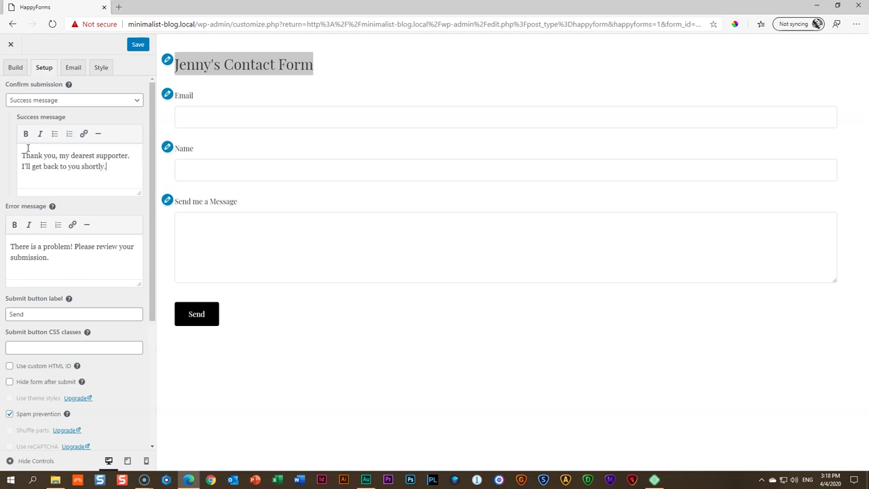
Change the error message to 'Oops, try again, something went wrong.'
drag(23, 269, 8, 247)
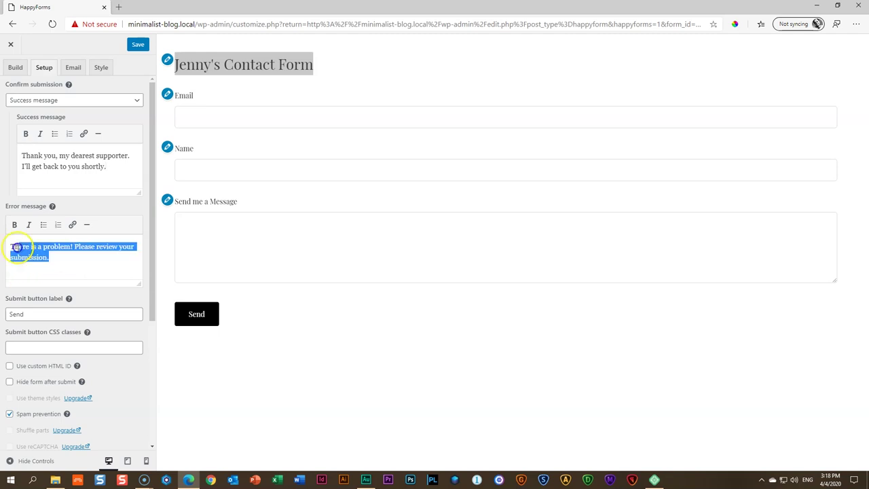
text(Oo)
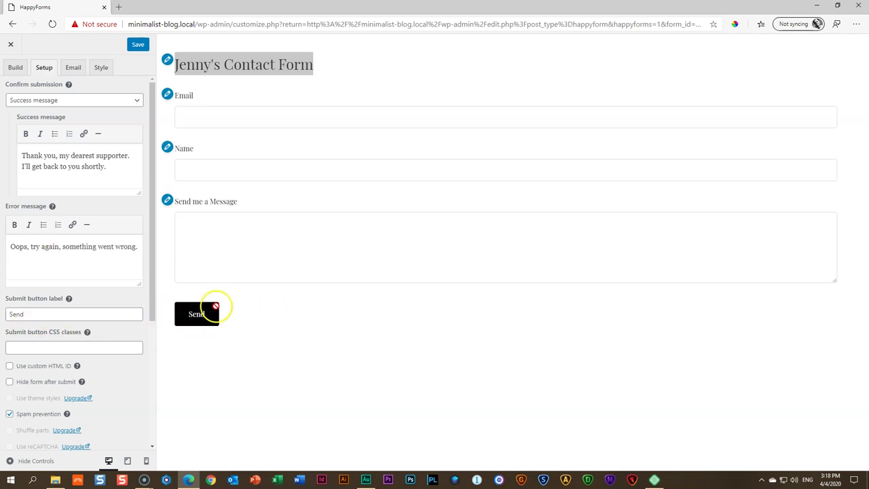
double_click(26, 316)
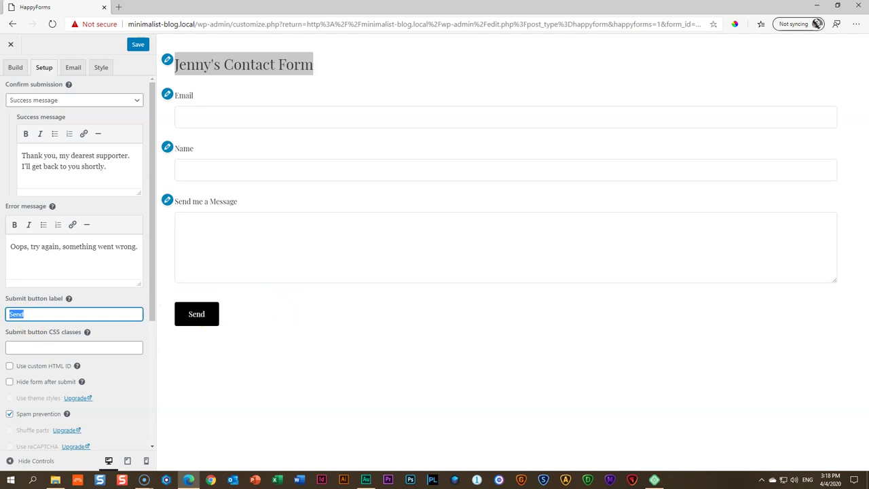
scroll(74, 330, down, 1)
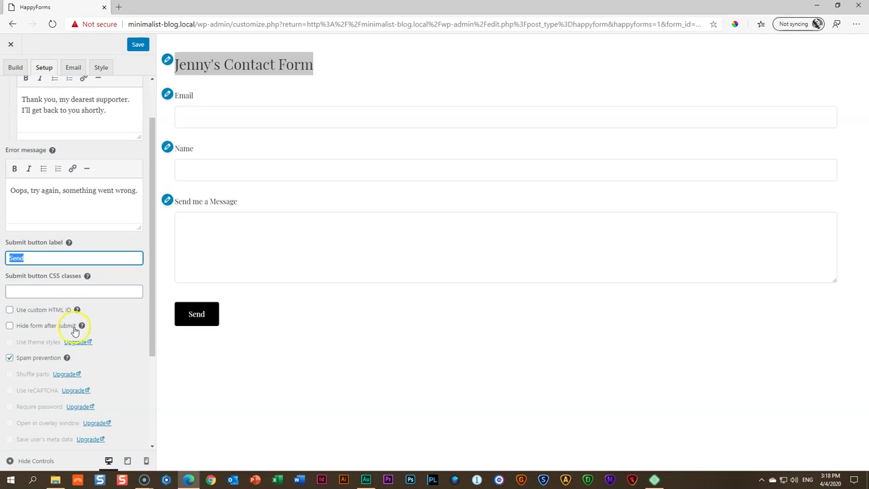
scroll(78, 387, down, 2)
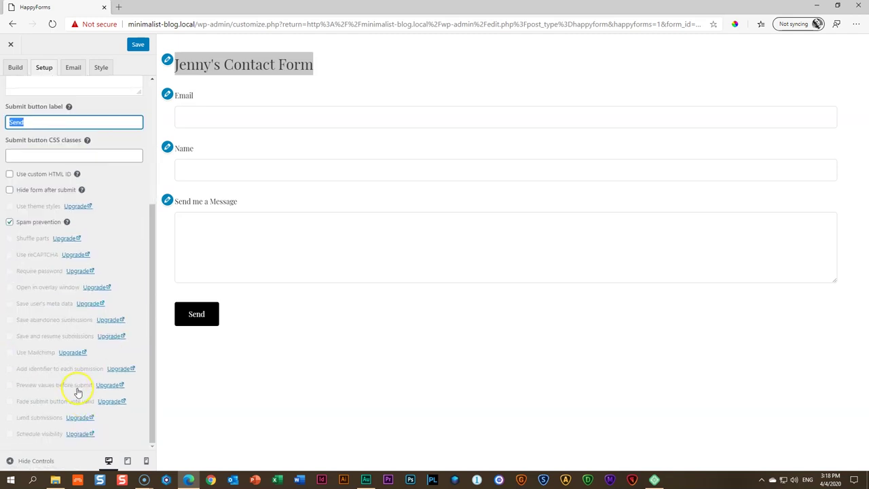
scroll(77, 388, up, 4)
Replace the default submission-alert address with the owner's own e-mail address, then show Style options
click(73, 67)
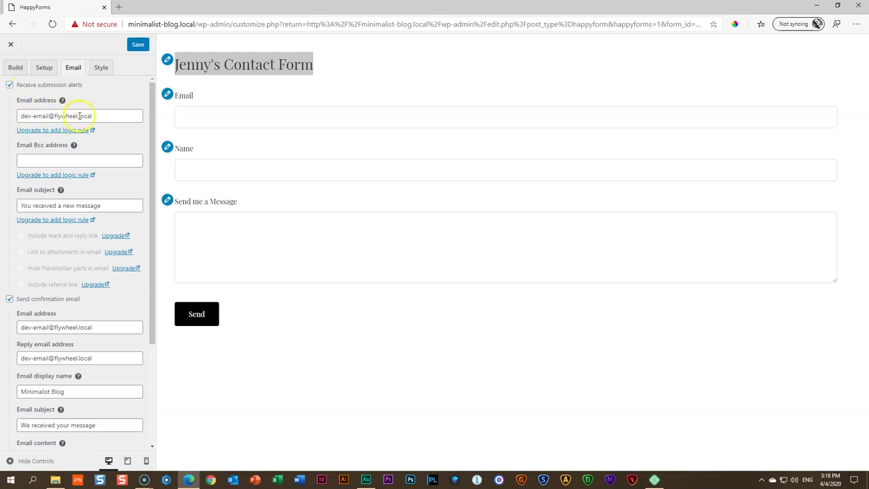
drag(96, 116, 10, 114)
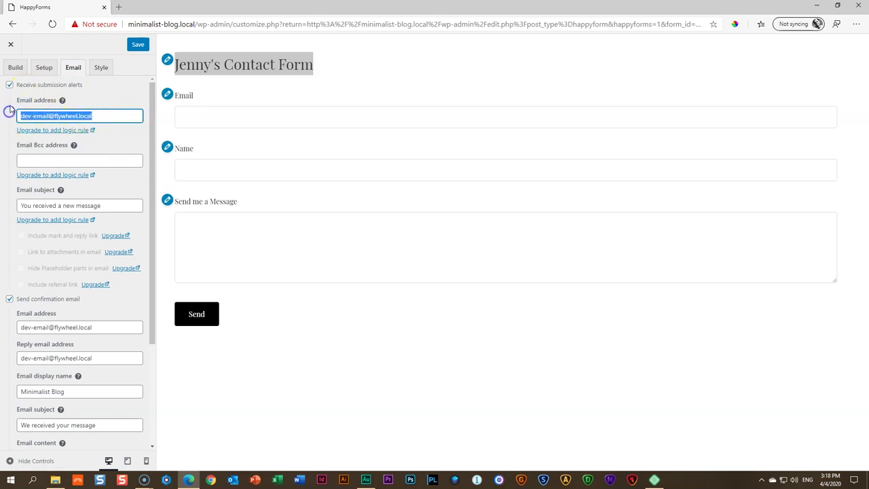
key(BackSpace)
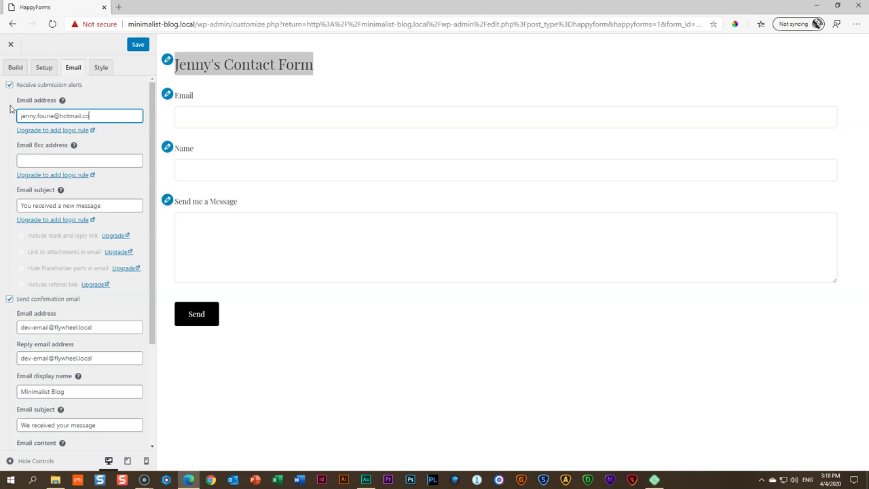
click(107, 160)
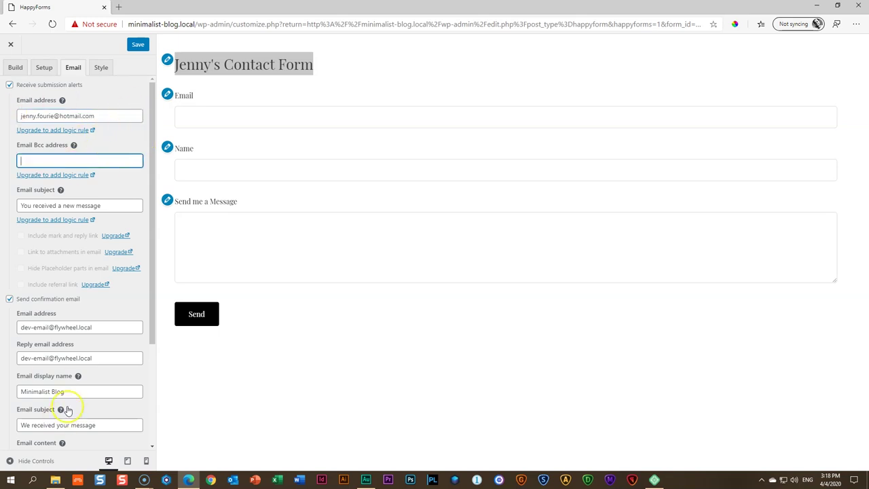
scroll(74, 394, down, 3)
scroll(83, 367, up, 3)
click(101, 67)
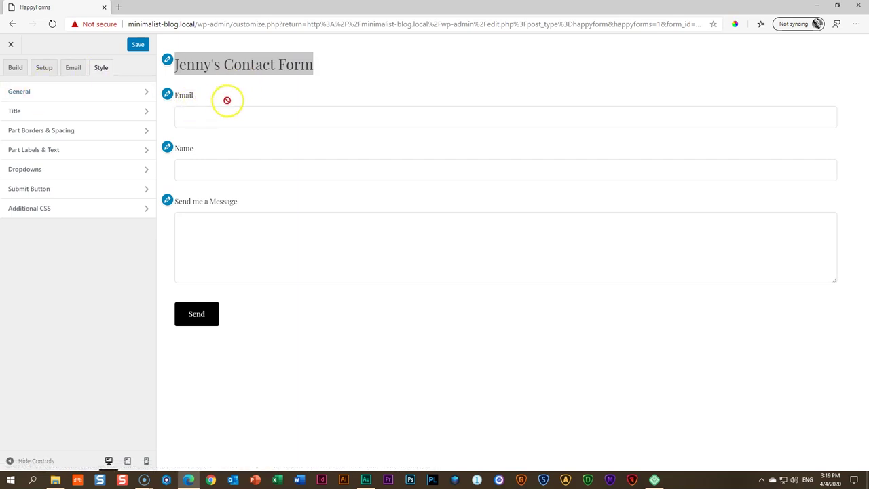
Hide the form title, save the form, and close the form editor
click(29, 110)
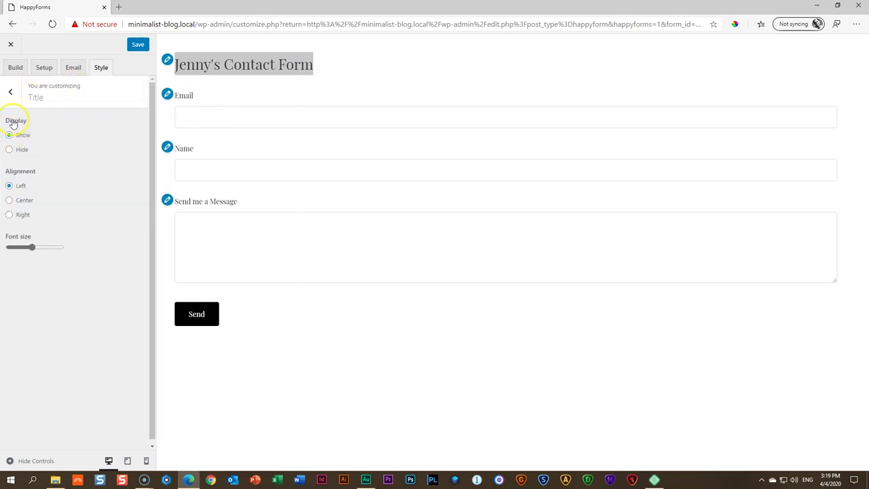
click(10, 150)
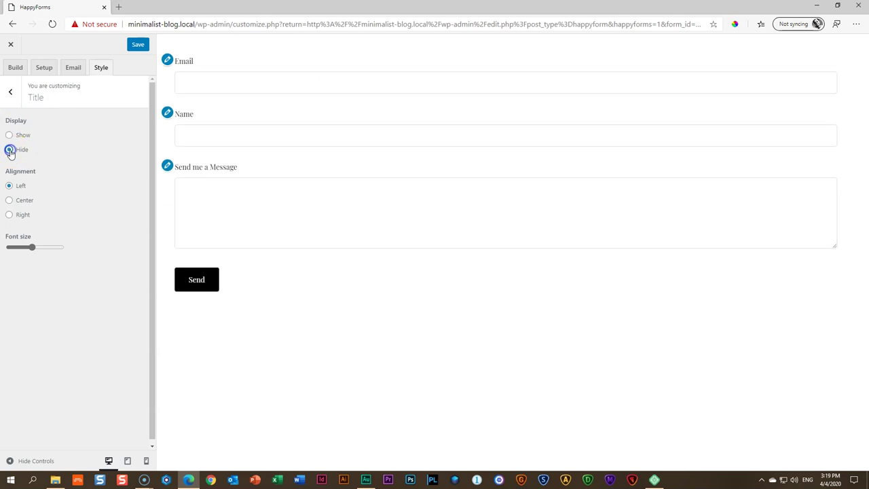
click(138, 45)
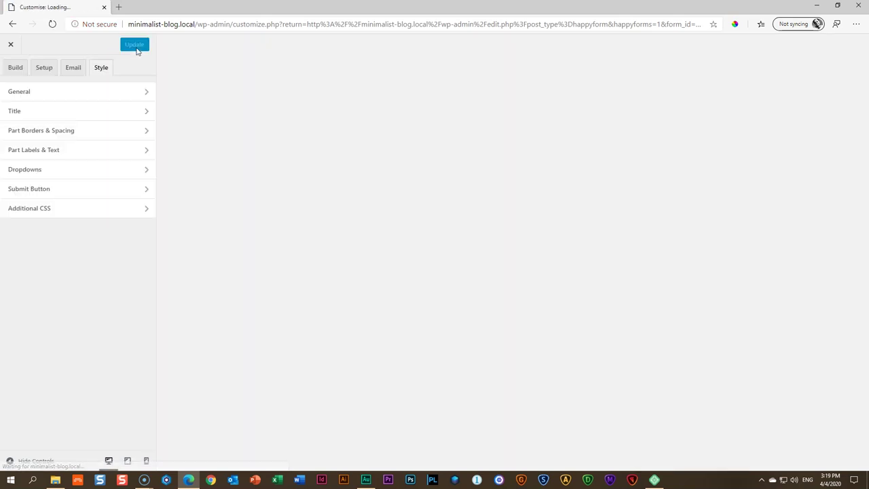
click(16, 46)
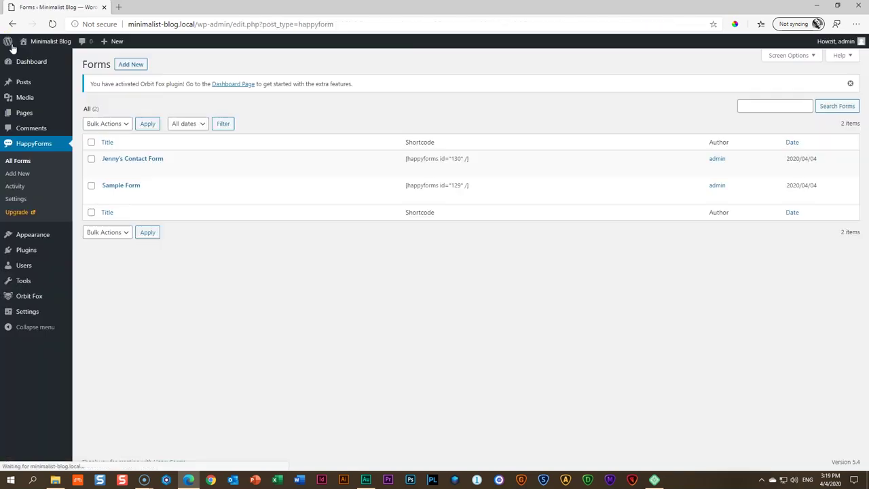
mouse_move(117, 157)
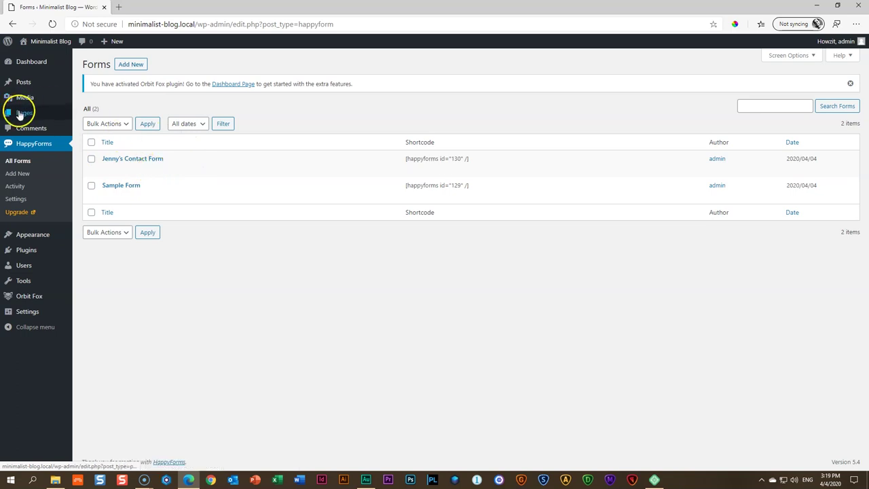
Open the Contact me page for editing and select the Send a message heading
click(90, 115)
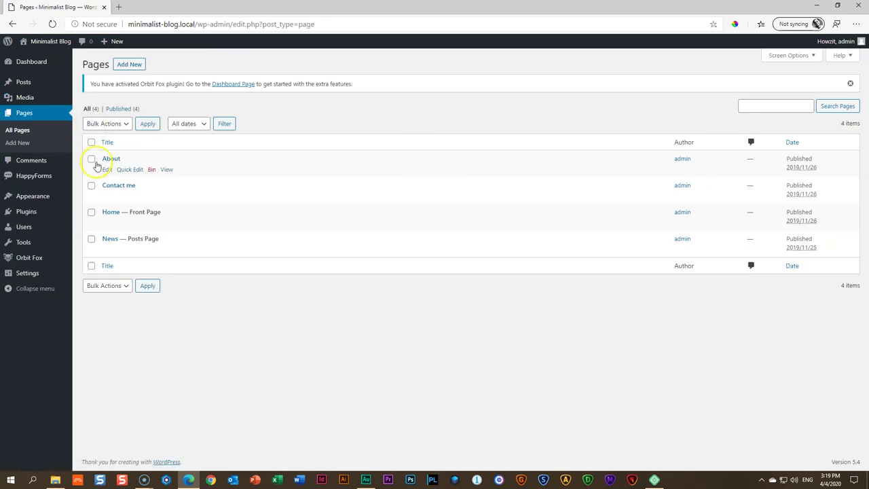
click(107, 197)
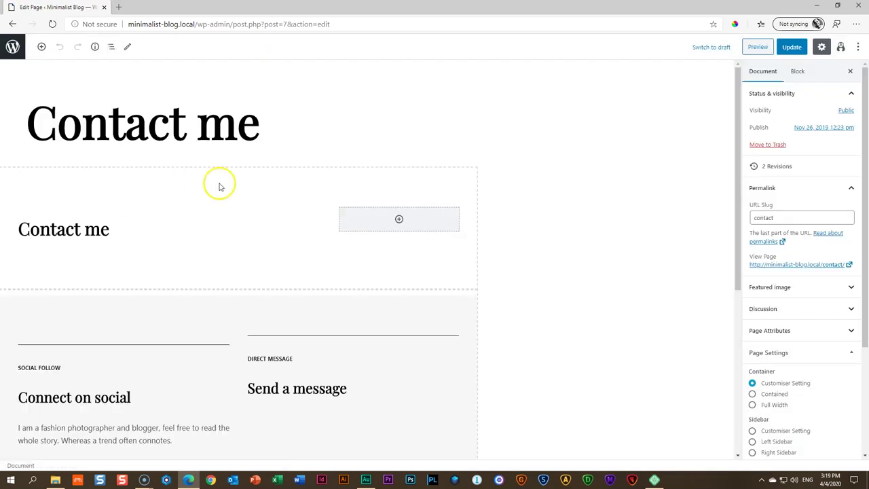
scroll(219, 184, down, 3)
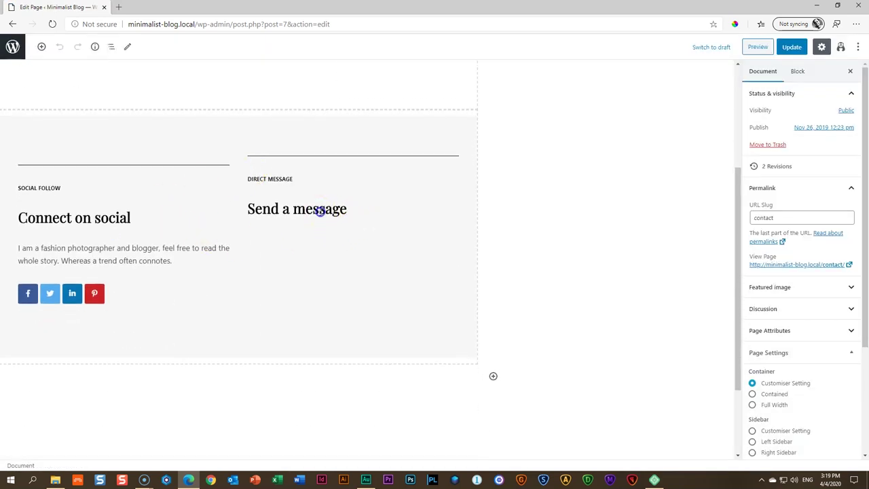
click(318, 208)
click(427, 247)
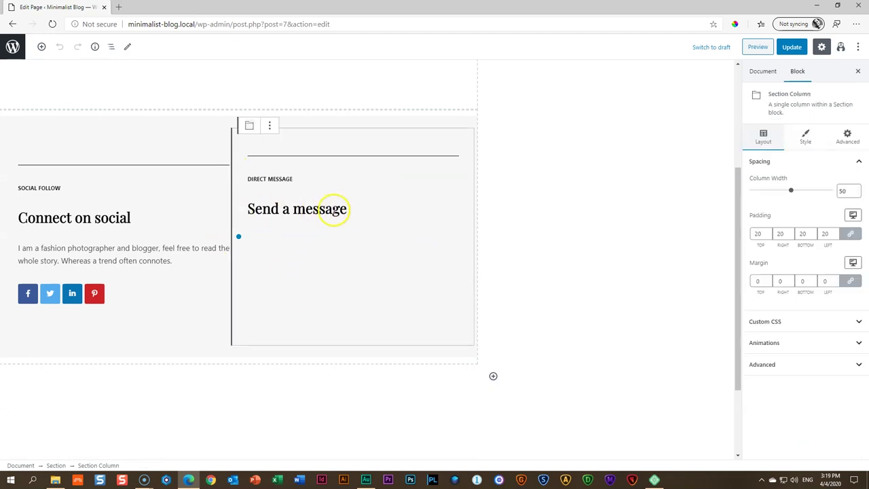
click(332, 208)
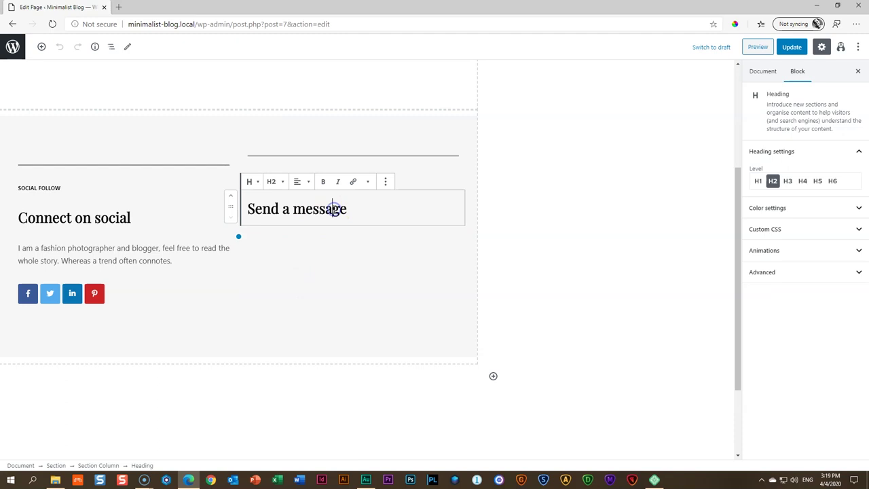
Insert a HappyForms block showing the saved contact form beneath it and update the page
click(41, 47)
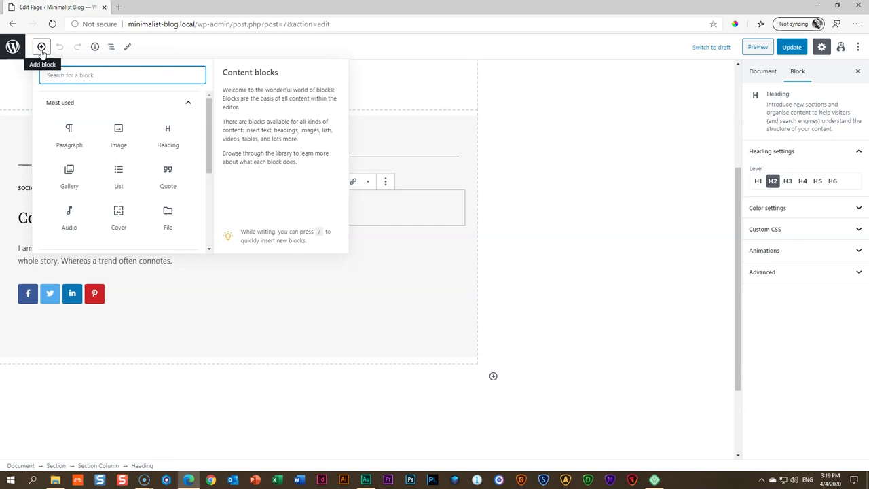
text(happy)
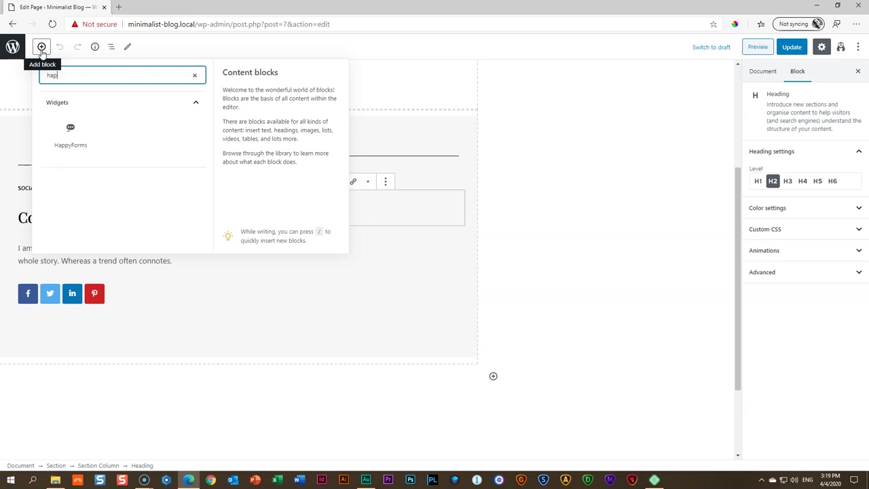
click(74, 133)
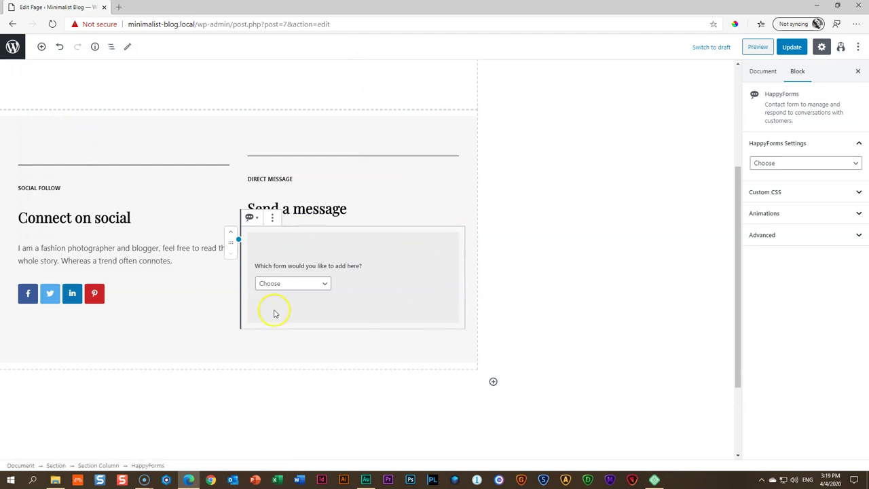
click(324, 285)
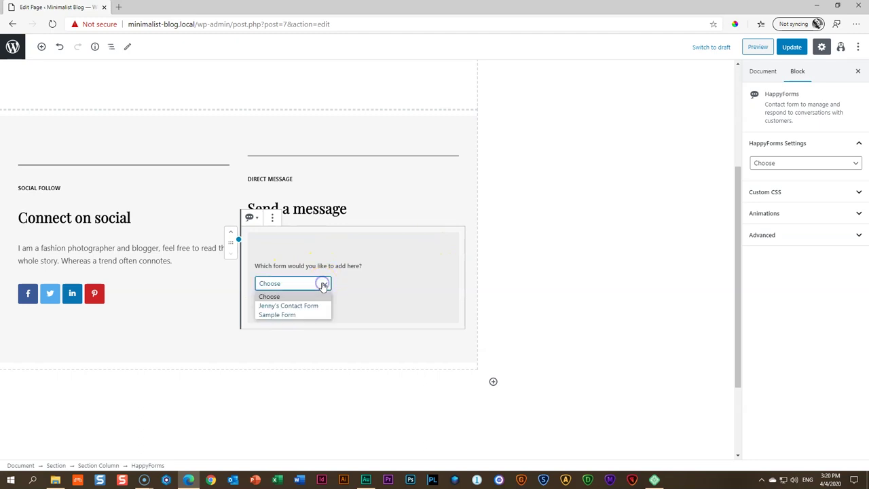
click(268, 308)
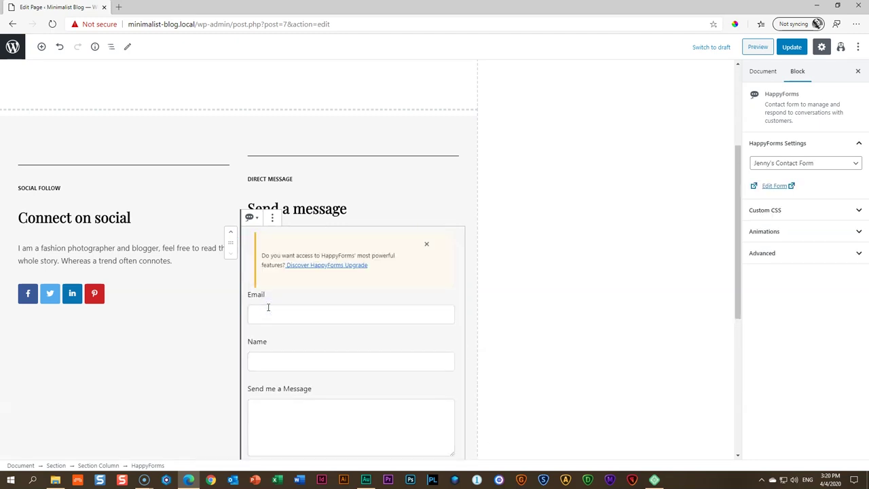
scroll(319, 292, down, 3)
scroll(325, 299, up, 4)
click(790, 48)
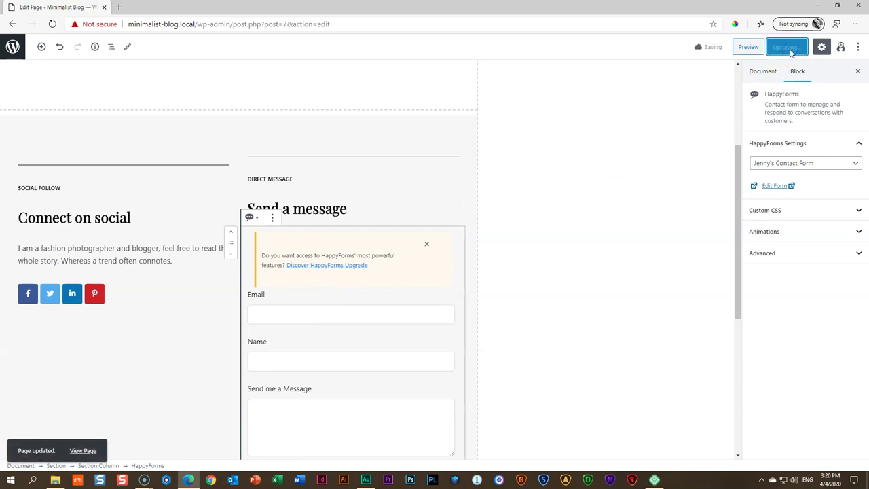
Preview the Contact me page and try the form's Email, Name and message fields
click(758, 47)
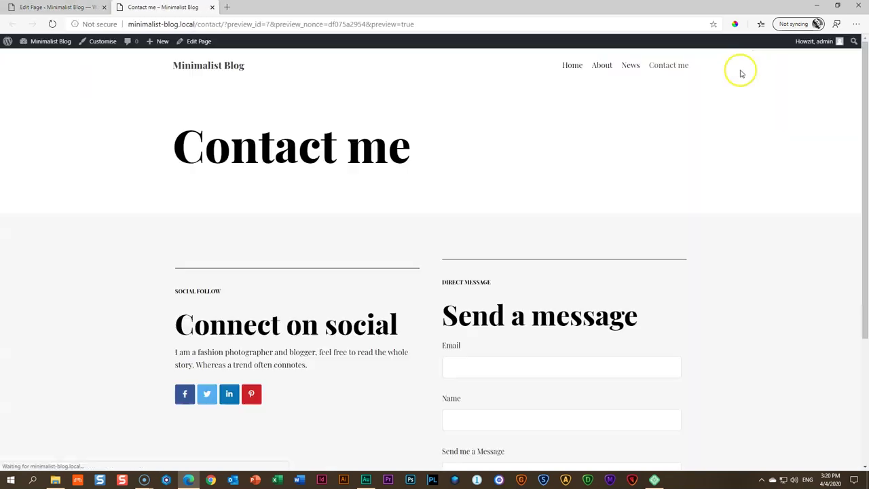
scroll(741, 95, down, 3)
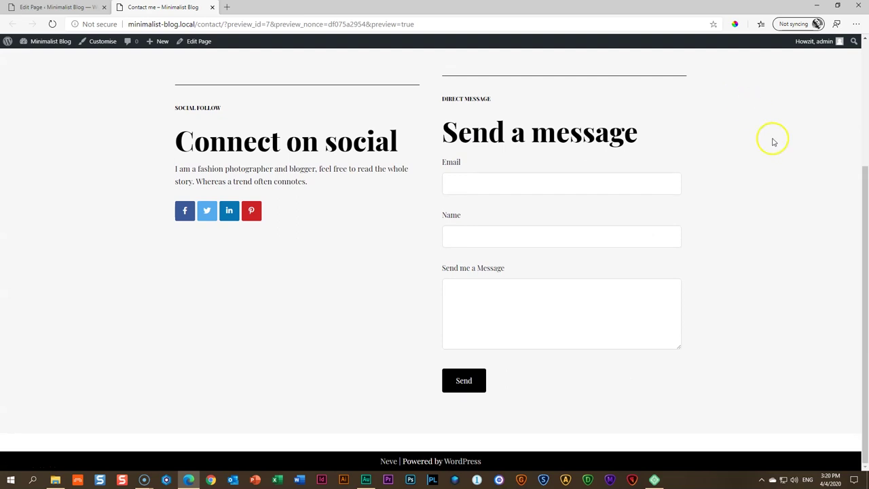
scroll(797, 176, up, 2)
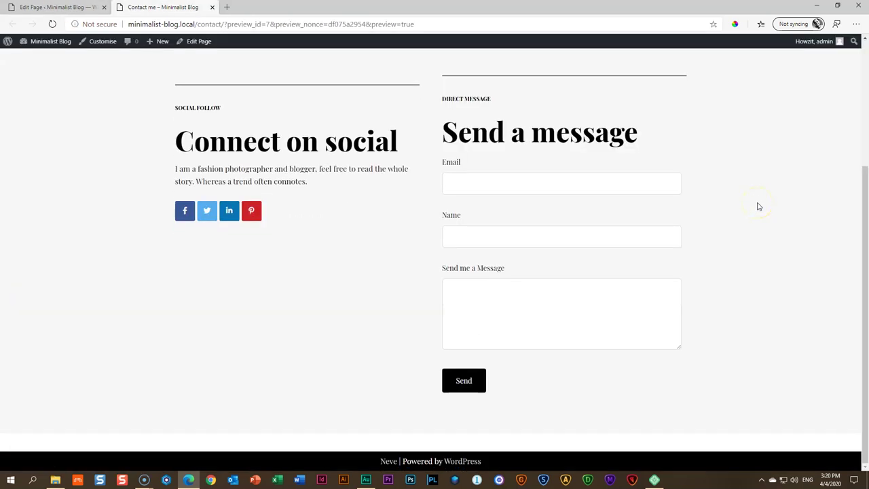
click(568, 190)
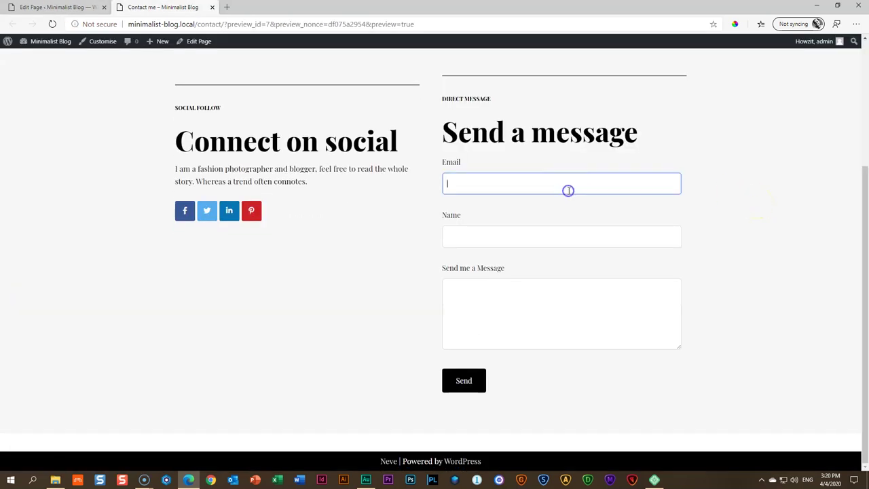
click(497, 236)
click(496, 306)
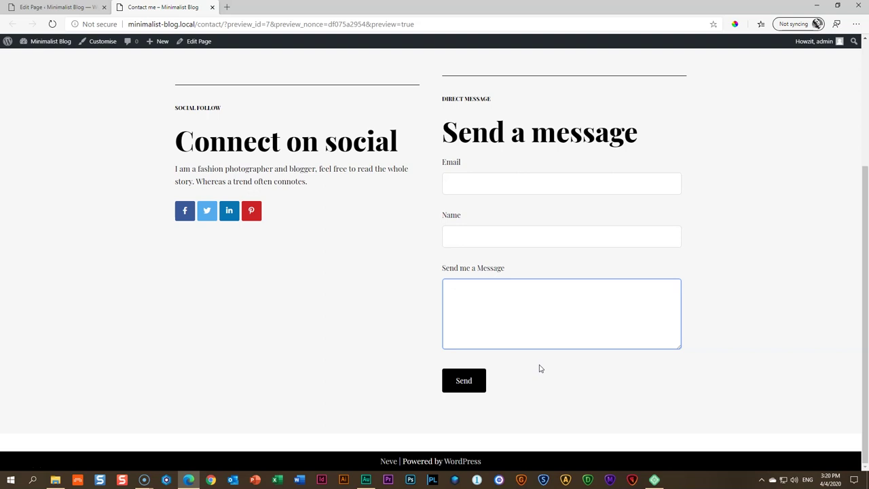
scroll(539, 368, up, 3)
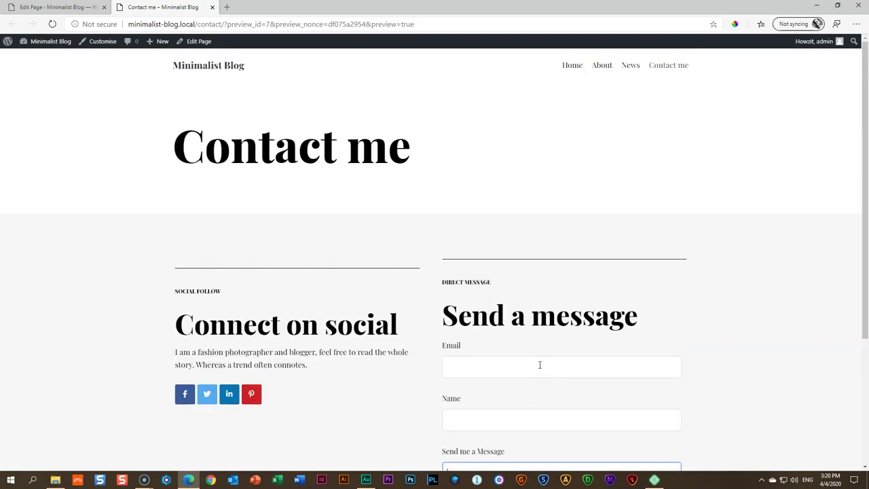
Visit the live site's Home, About and Contact me pages
click(573, 67)
click(603, 67)
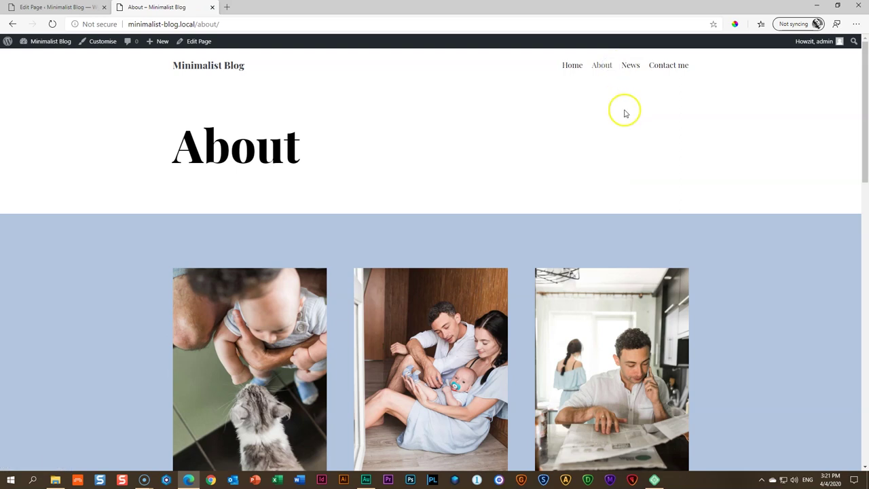
click(669, 66)
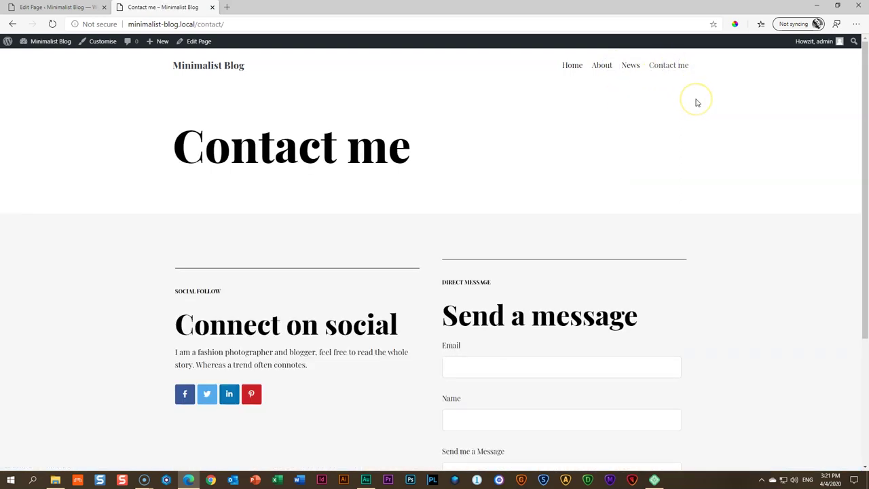
scroll(696, 102, down, 3)
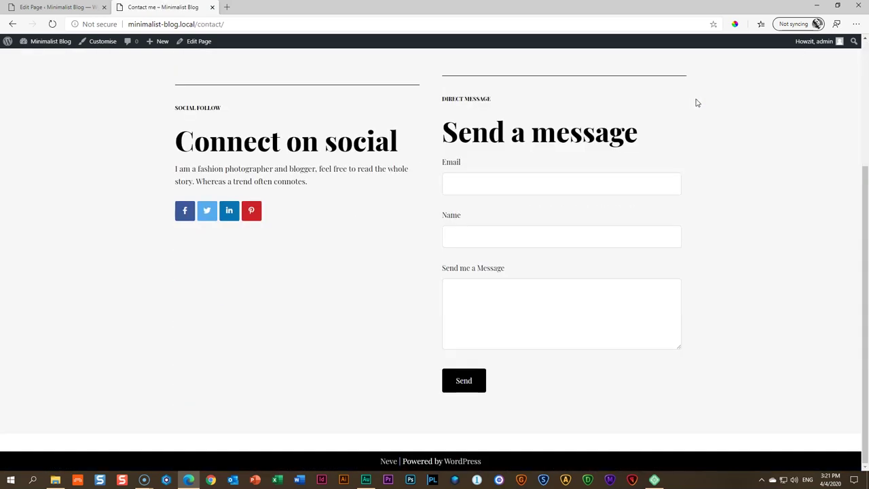
scroll(696, 103, up, 3)
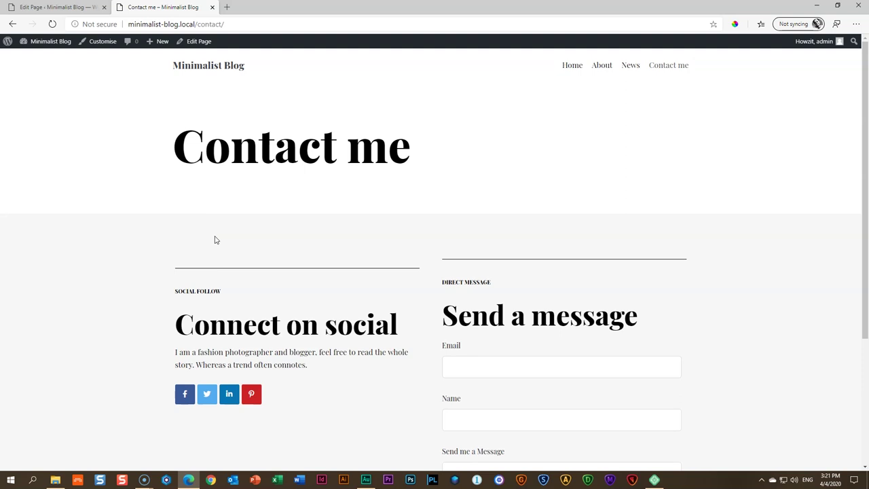
Go to News and scroll through '2020 trends in home decor' and 'Blog tips for beginners'
click(630, 65)
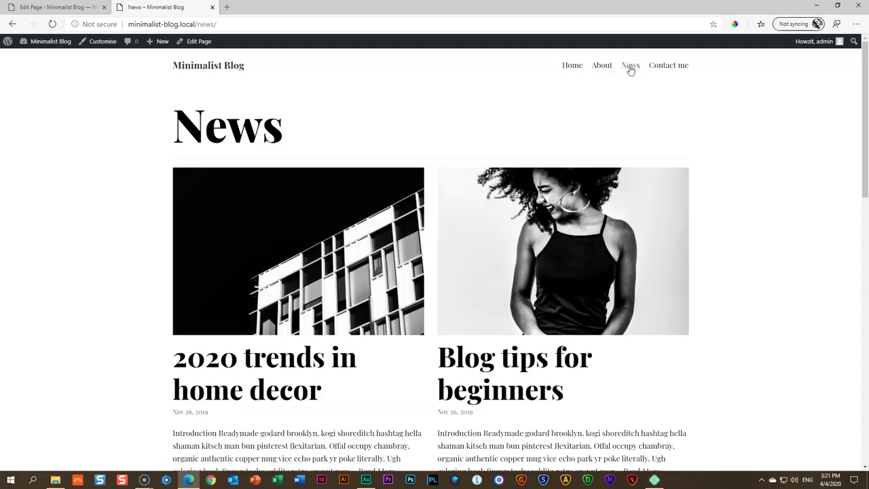
scroll(731, 229, down, 7)
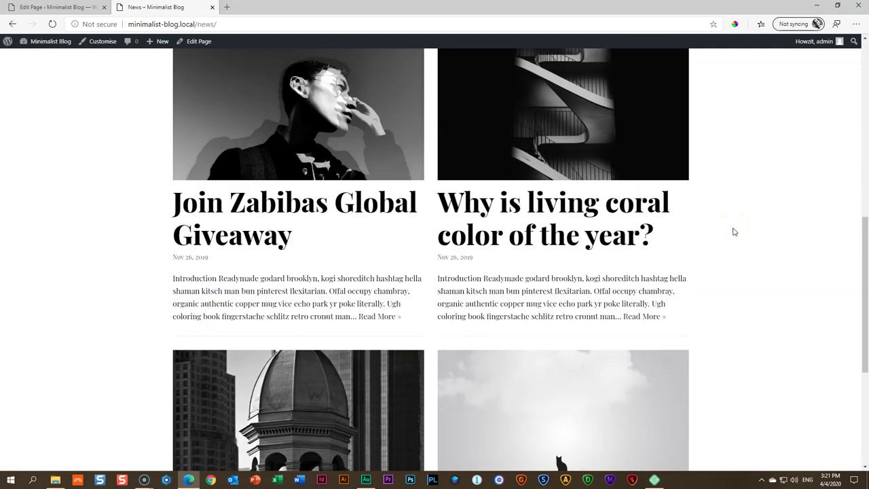
scroll(732, 232, down, 4)
scroll(519, 223, up, 8)
scroll(532, 196, up, 4)
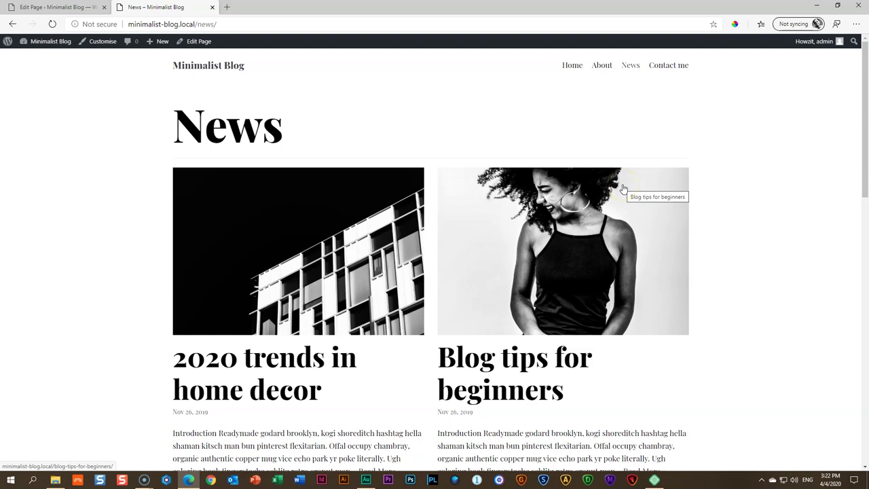
scroll(745, 213, down, 1)
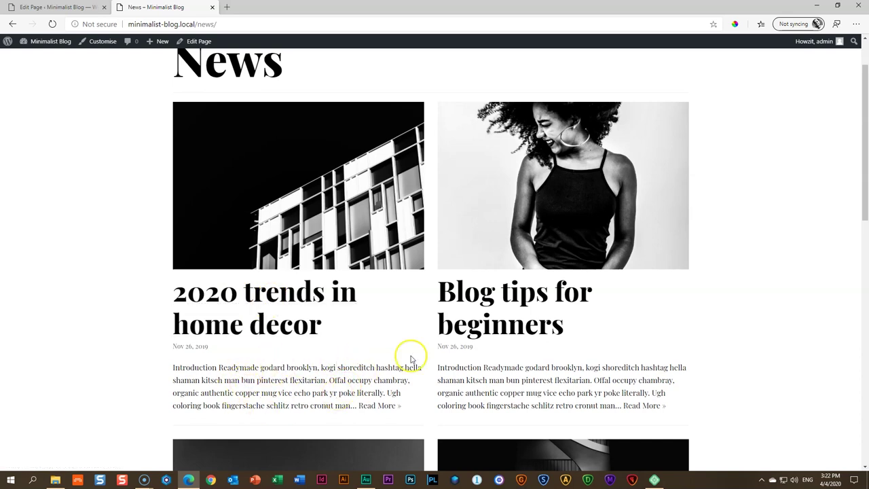
scroll(475, 246, down, 3)
scroll(399, 190, up, 4)
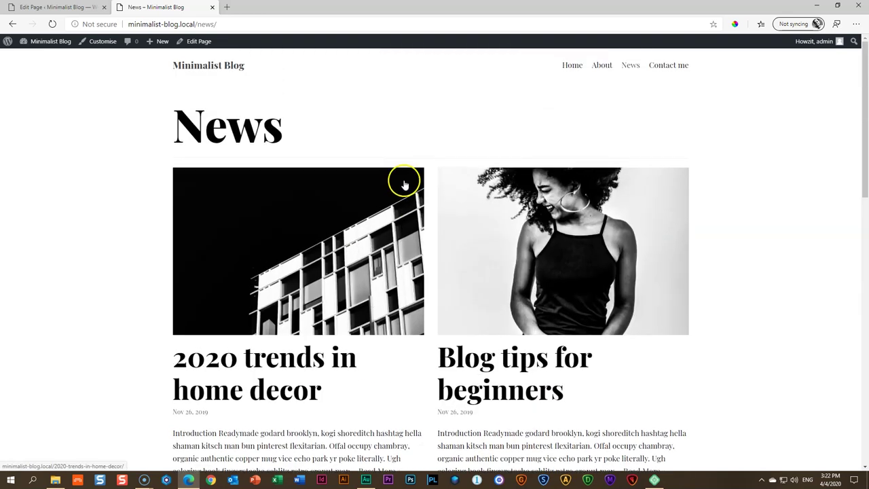
scroll(405, 237, down, 3)
scroll(407, 297, down, 3)
scroll(408, 296, up, 6)
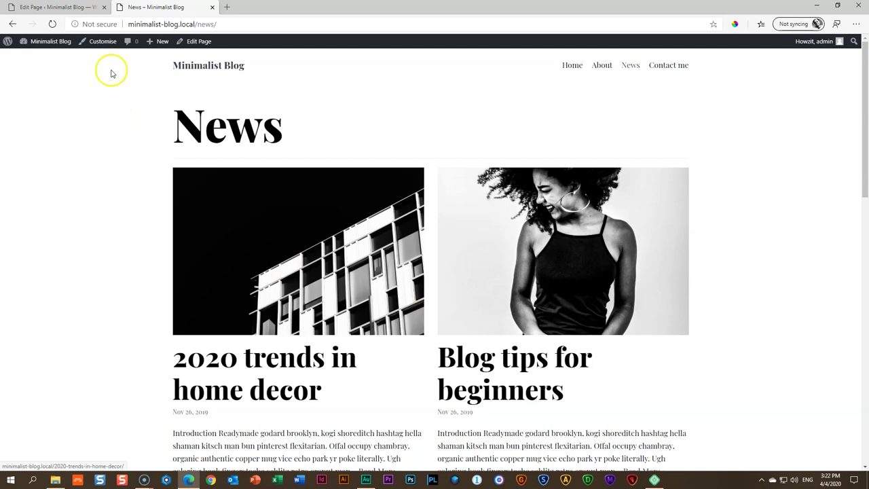
click(103, 48)
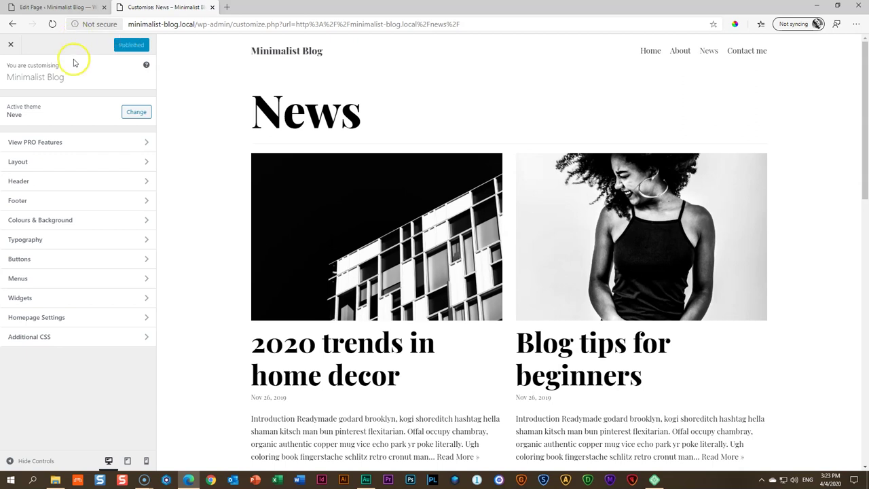
click(36, 164)
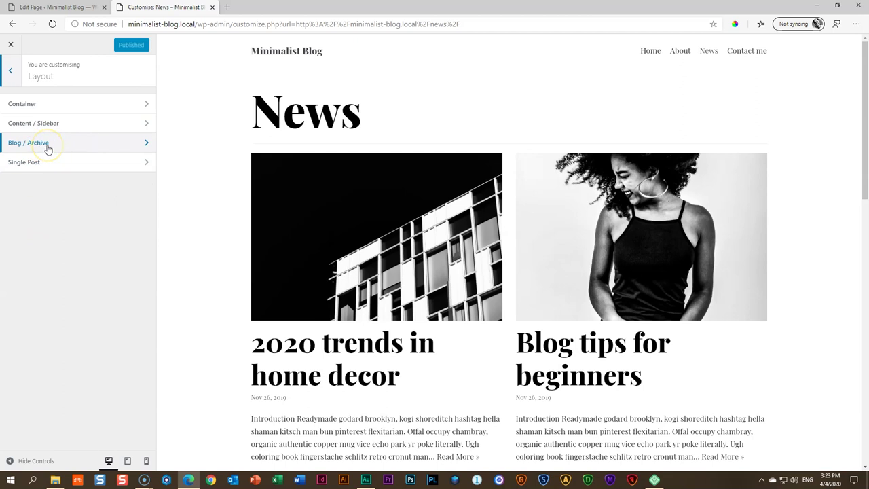
click(38, 165)
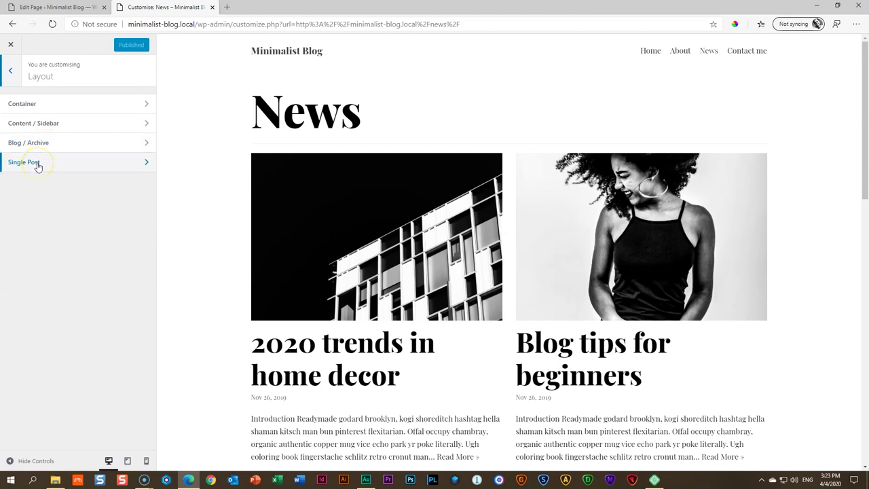
scroll(495, 181, down, 2)
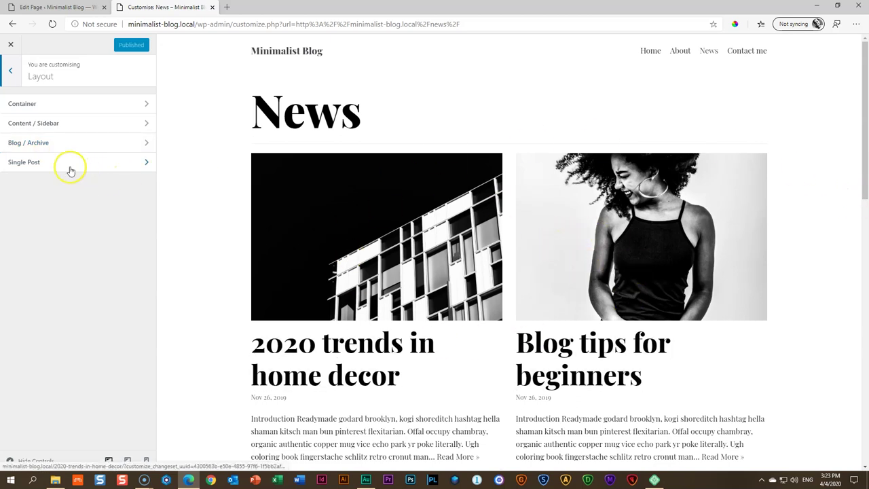
In Blog / Archive, compare the alternating list layout with the left-thumbnail list layout
click(38, 147)
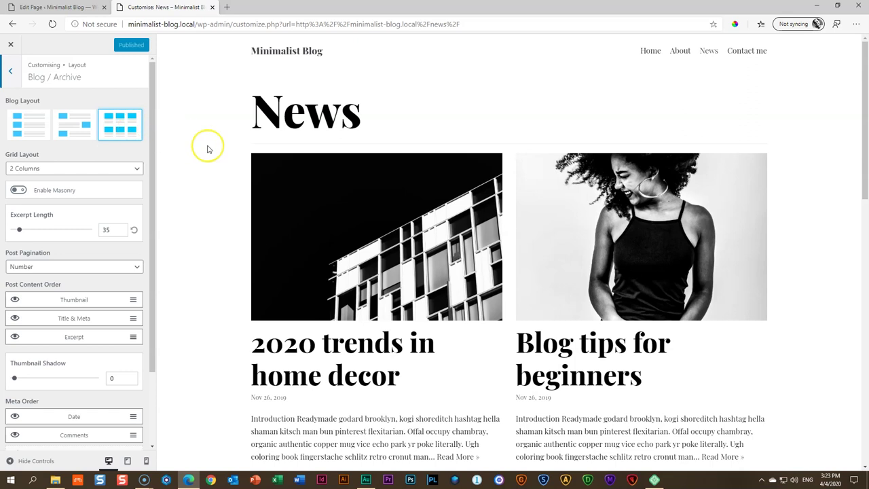
scroll(208, 145, down, 3)
scroll(209, 150, up, 1)
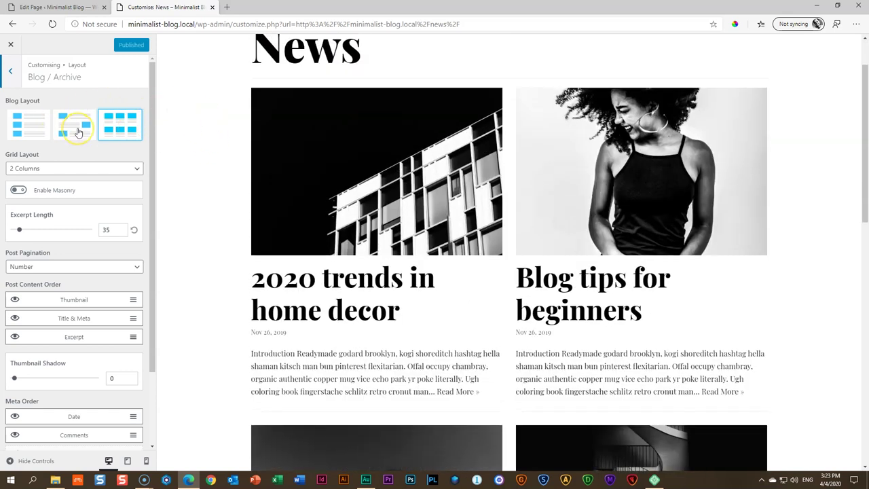
click(78, 131)
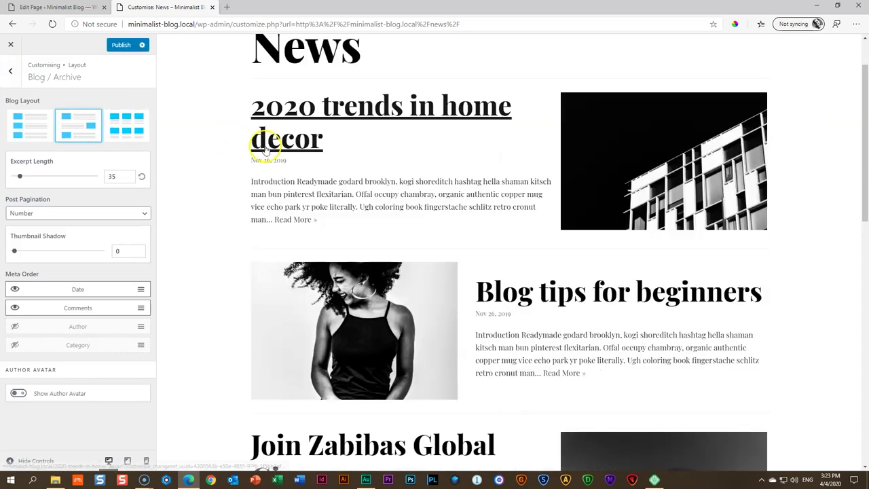
scroll(265, 143, down, 6)
scroll(265, 155, down, 3)
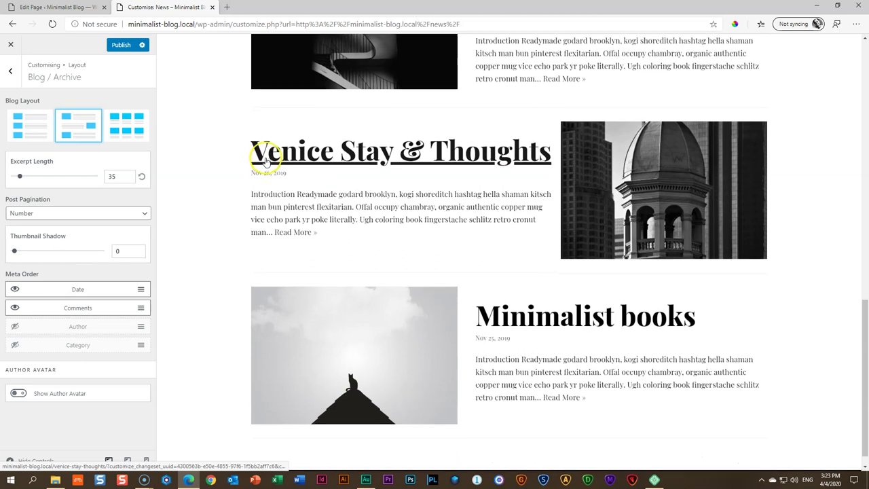
scroll(267, 166, up, 5)
scroll(267, 166, up, 5)
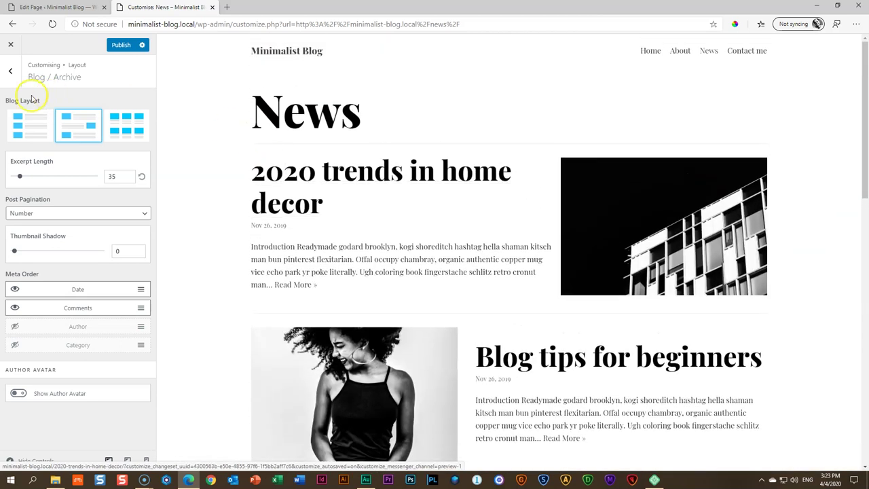
click(28, 135)
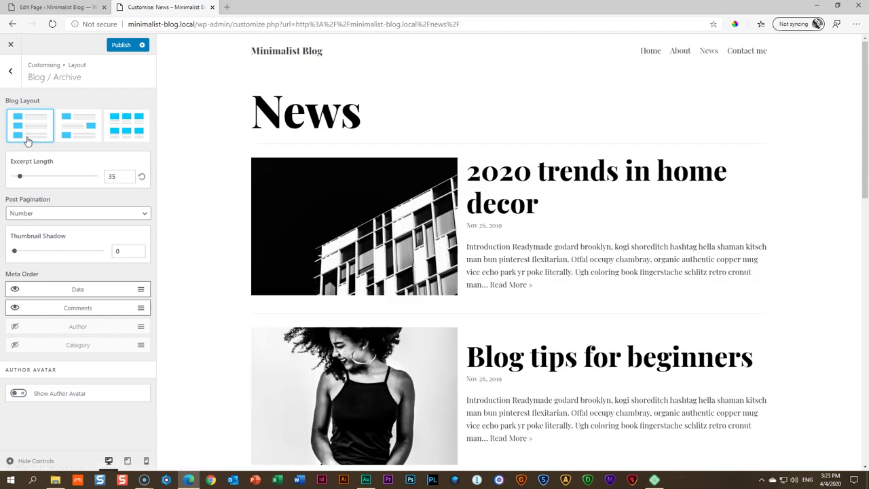
scroll(409, 173, down, 4)
scroll(442, 178, down, 6)
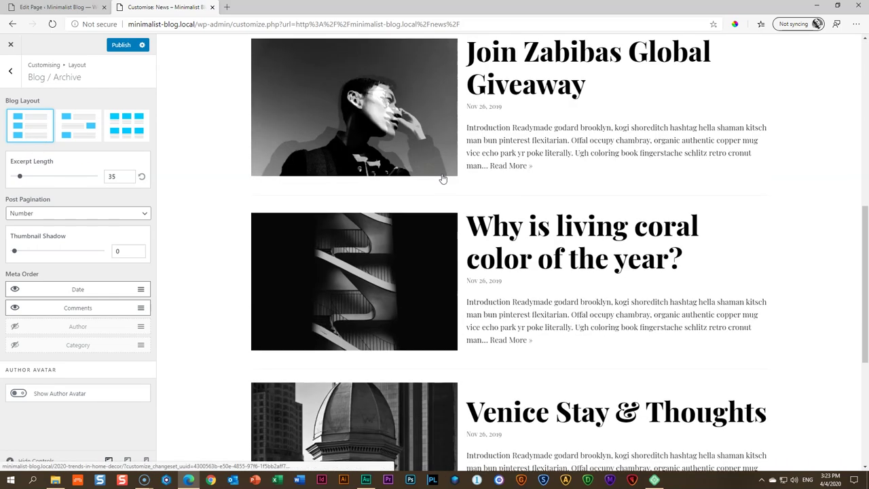
scroll(442, 178, up, 6)
scroll(442, 180, up, 4)
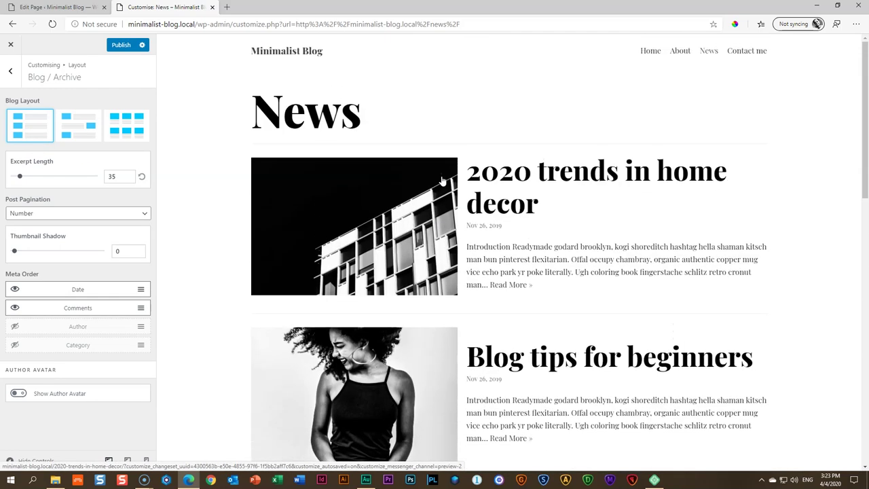
click(80, 128)
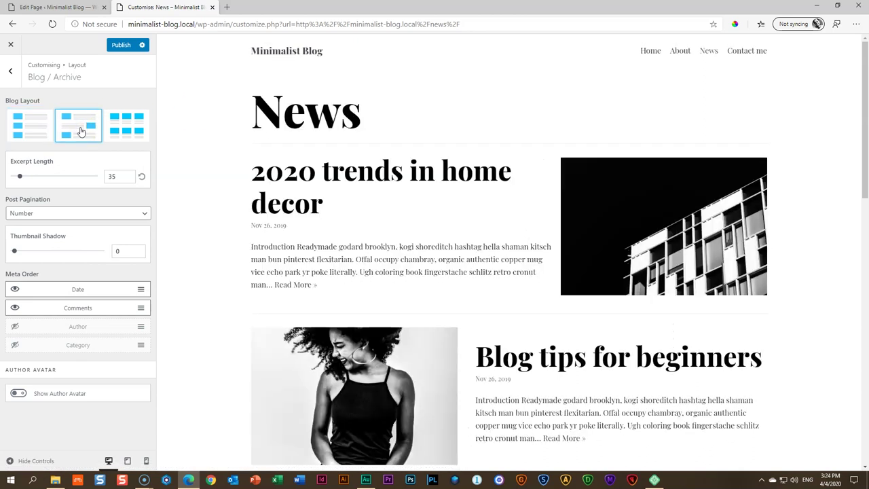
Try the grid layout for posts with 3 columns
click(136, 133)
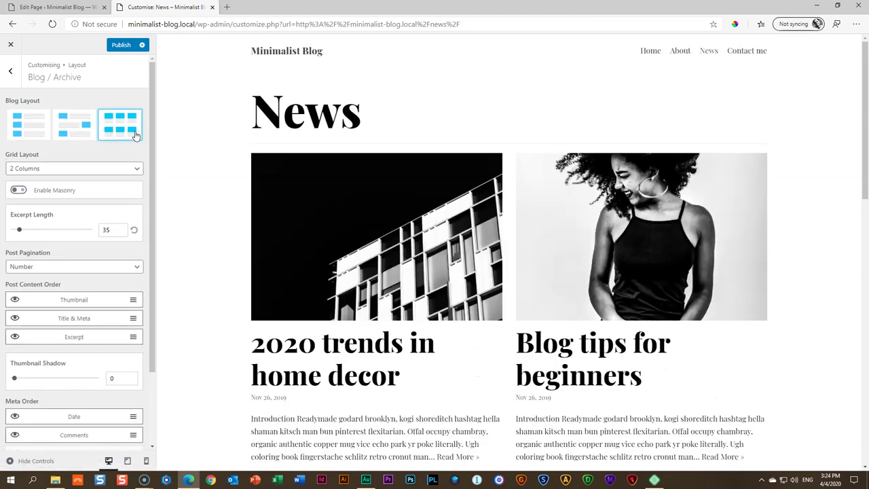
click(23, 170)
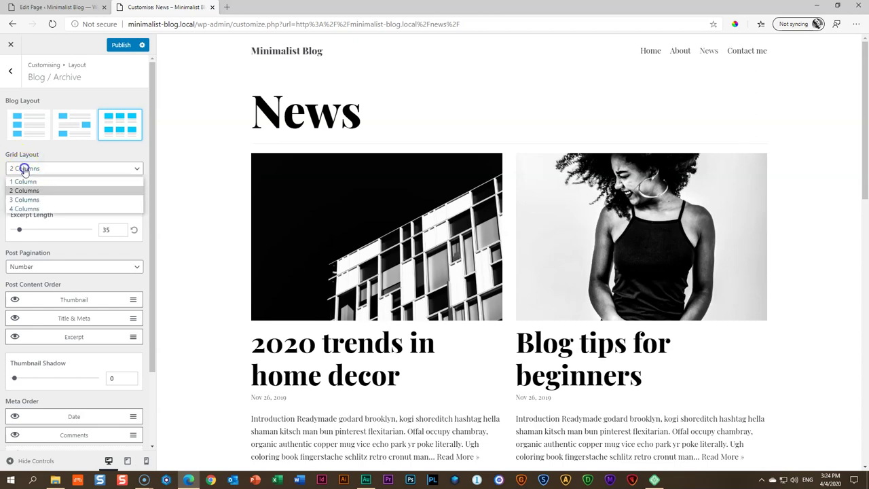
click(21, 199)
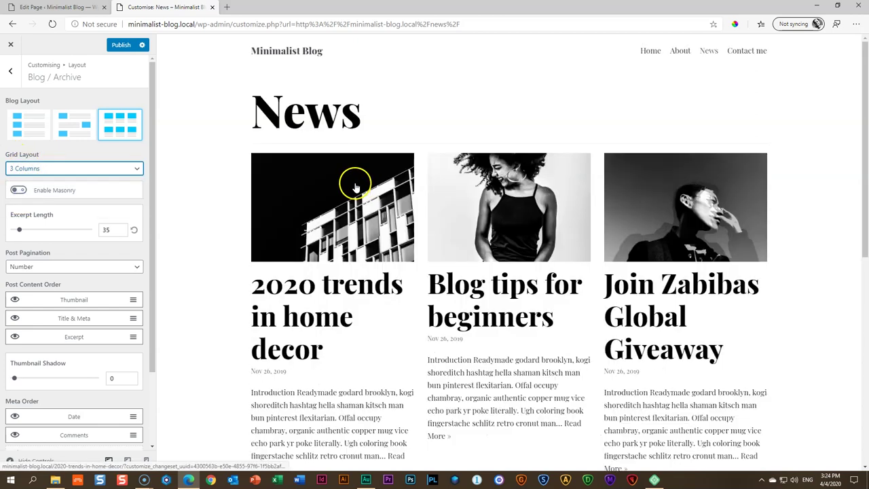
scroll(306, 176, down, 4)
scroll(309, 176, up, 3)
scroll(308, 177, up, 1)
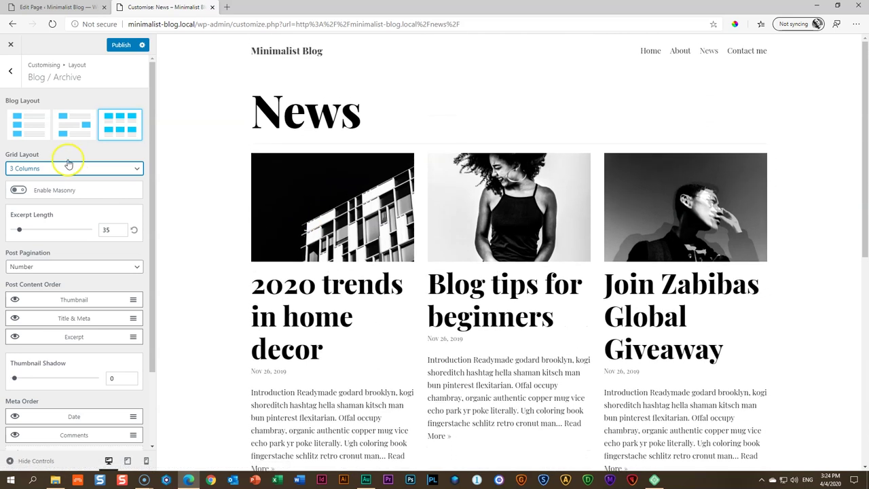
Enable Masonry on the post grid and scroll the preview to compare
click(71, 169)
click(71, 169)
click(19, 191)
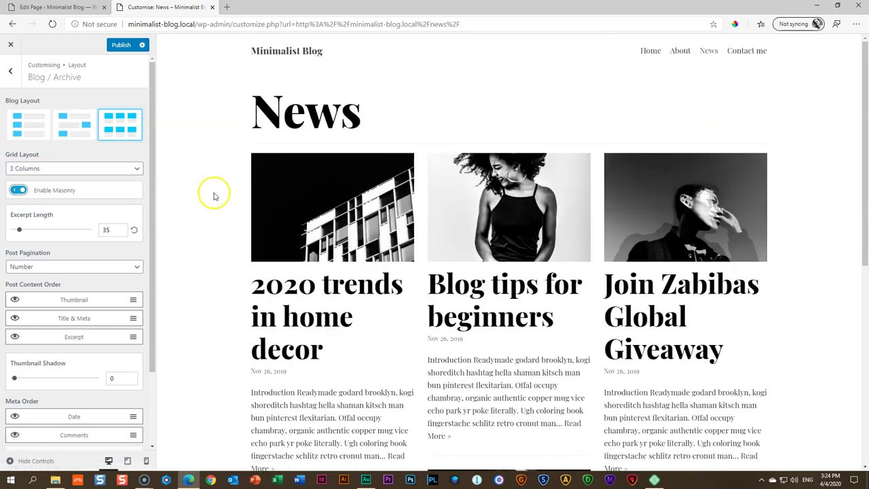
scroll(368, 219, down, 3)
scroll(516, 238, down, 3)
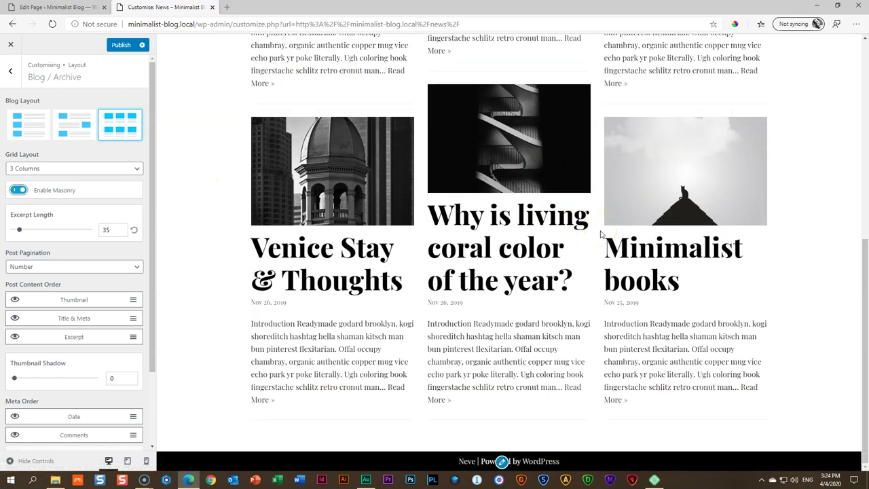
scroll(600, 234, up, 6)
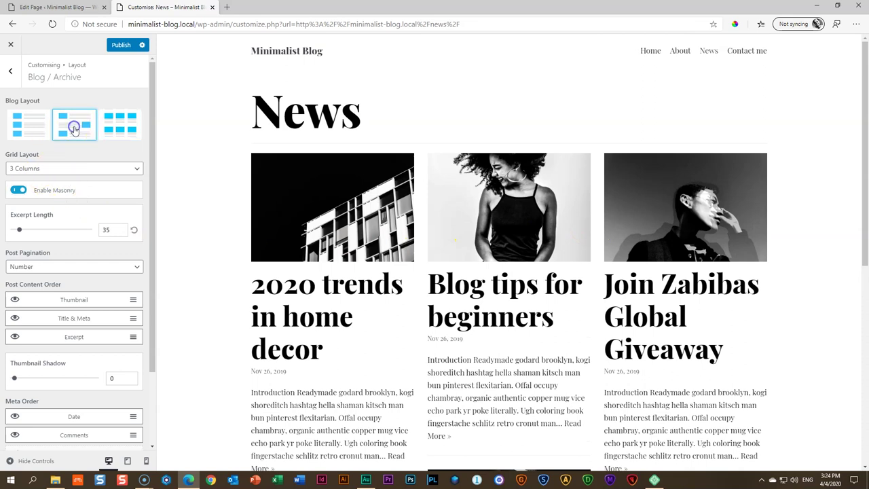
scroll(442, 196, down, 1)
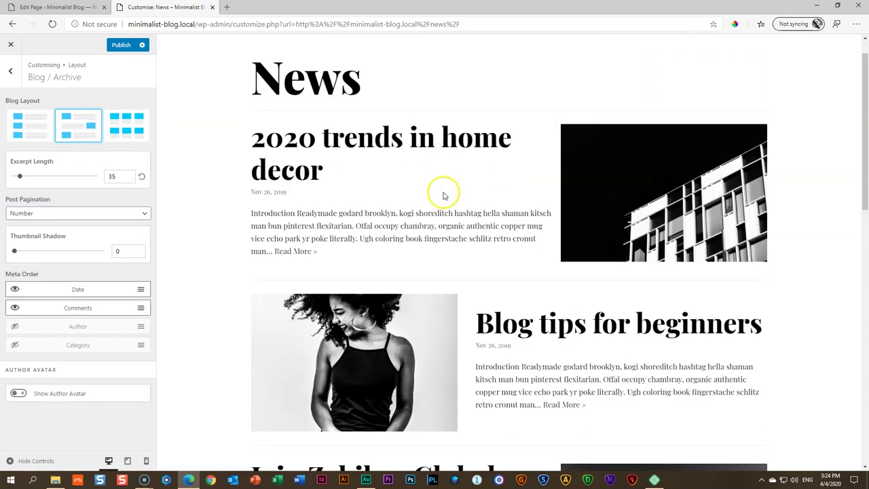
scroll(443, 195, down, 9)
scroll(452, 194, up, 1)
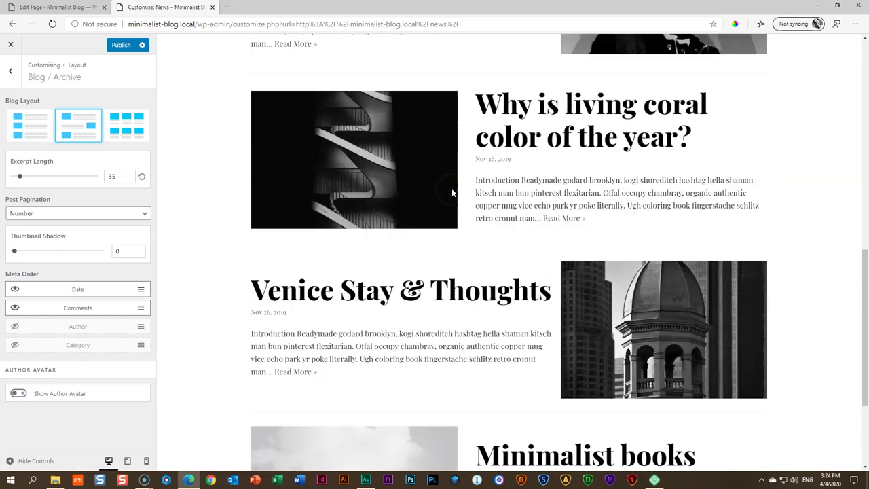
scroll(451, 193, up, 8)
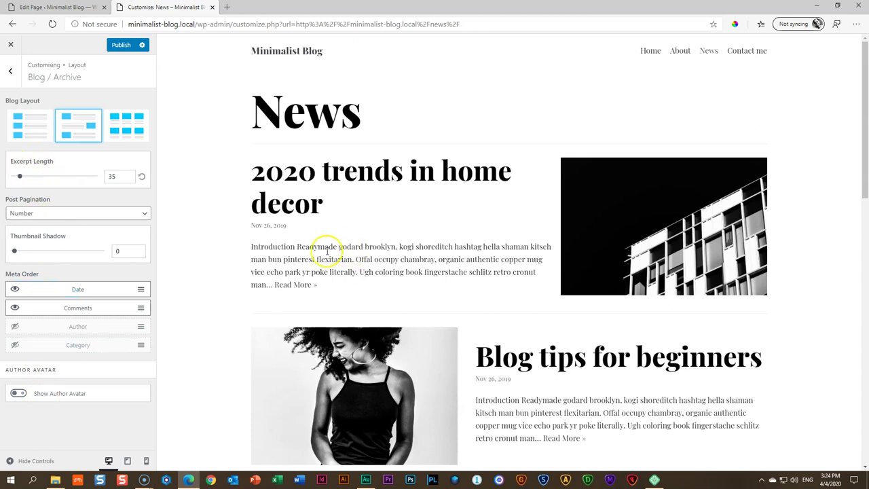
Highlight the first post's excerpt and try shorter excerpt lengths of 30, 25 and 5
drag(251, 246, 322, 288)
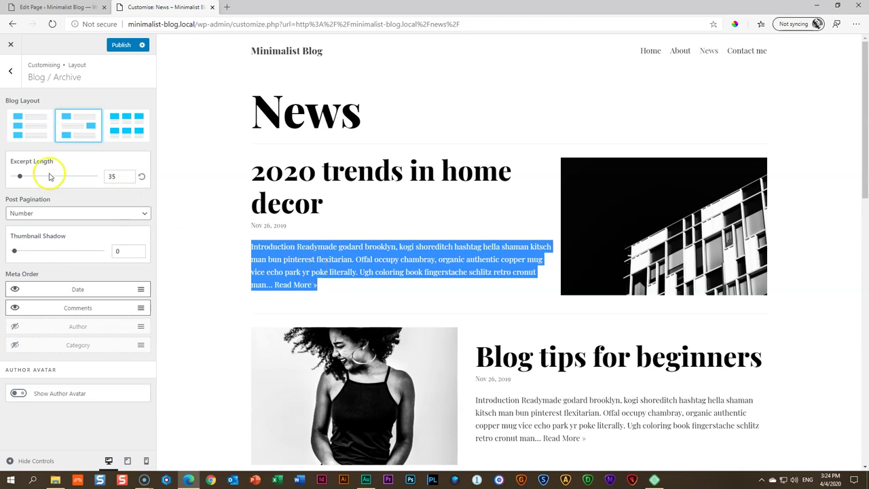
click(124, 177)
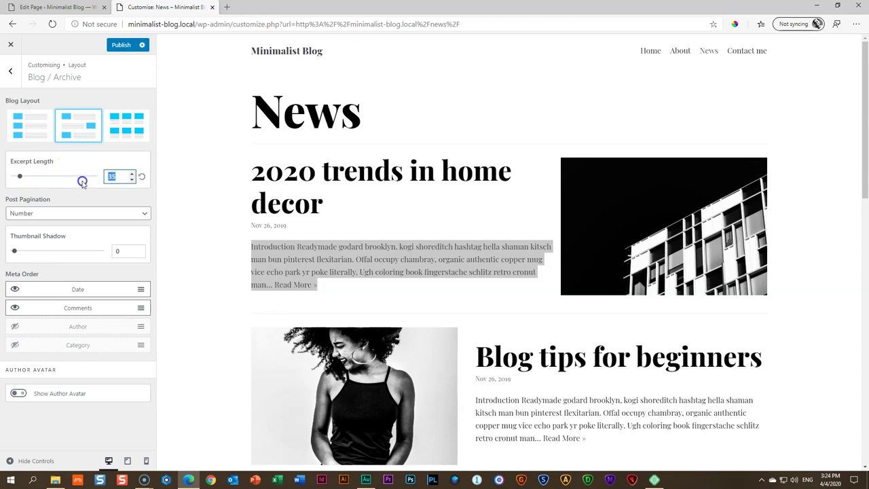
click(132, 178)
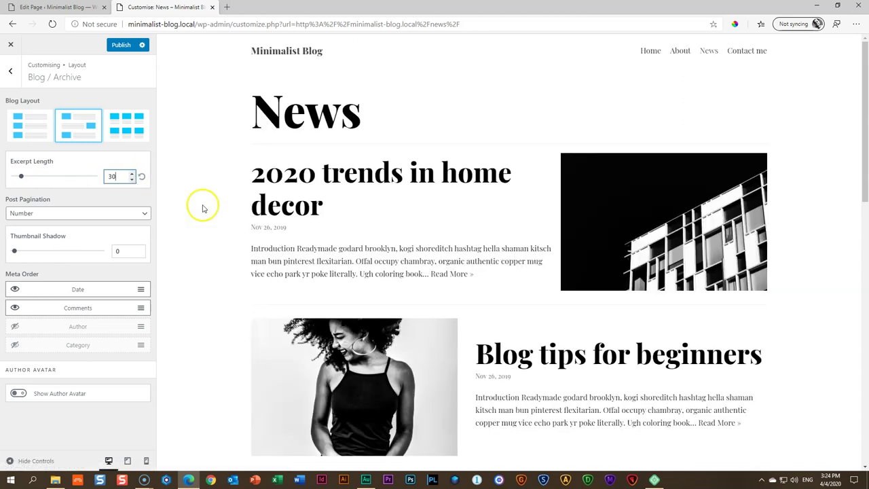
click(132, 179)
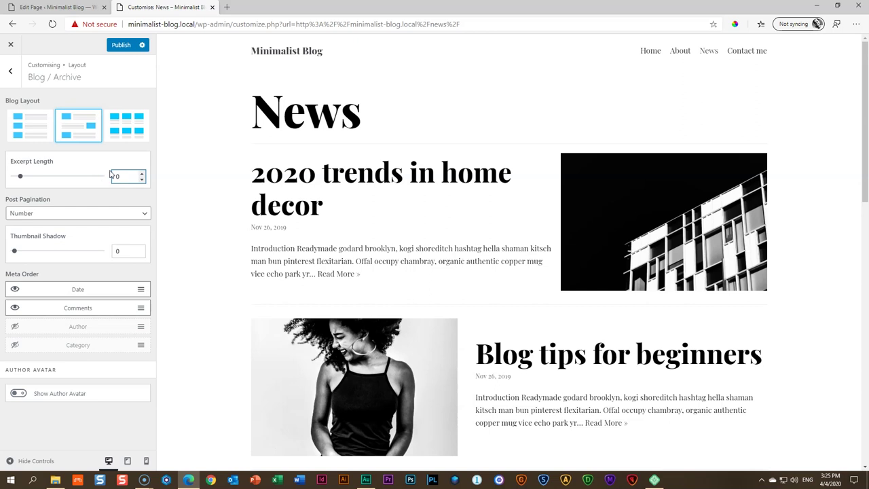
drag(20, 177, 6, 177)
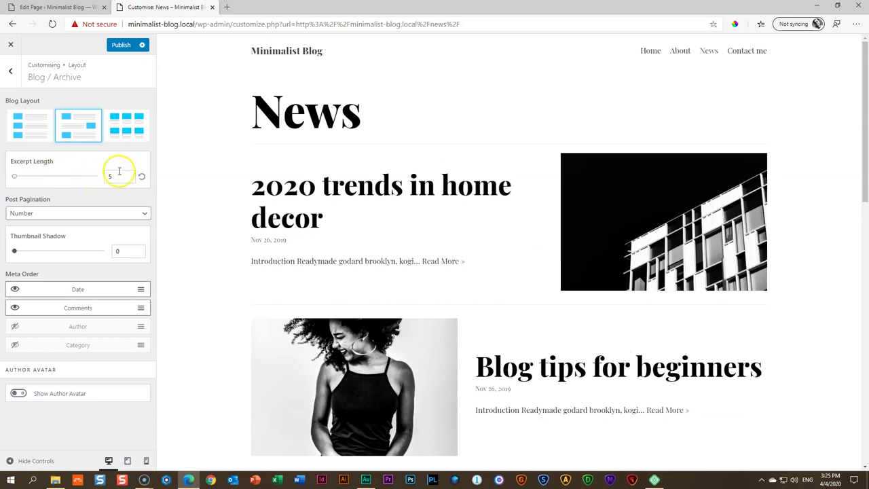
Set Excerpt Length to 45 and scroll the News preview to check the excerpts
double_click(103, 177)
text(45)
click(555, 253)
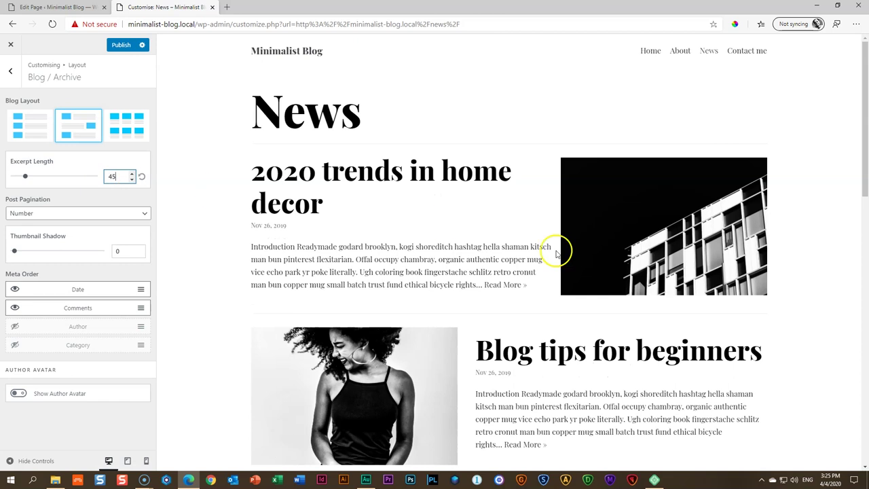
scroll(553, 258, down, 4)
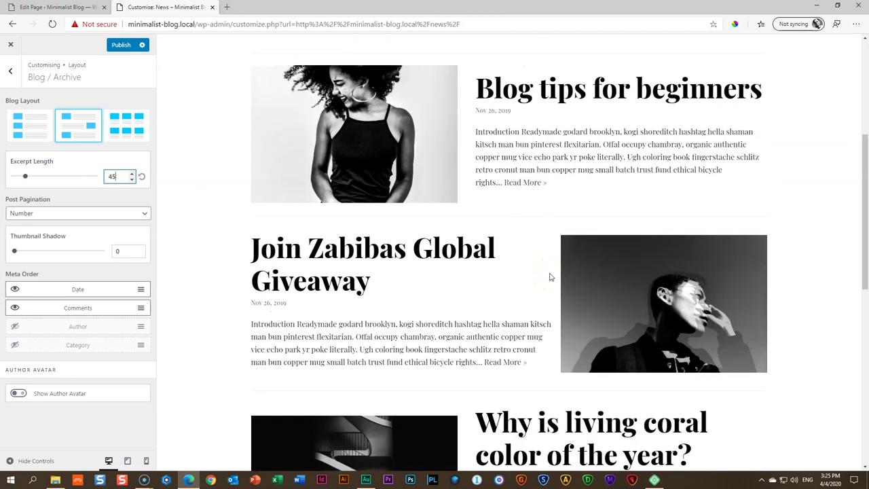
scroll(550, 276, up, 3)
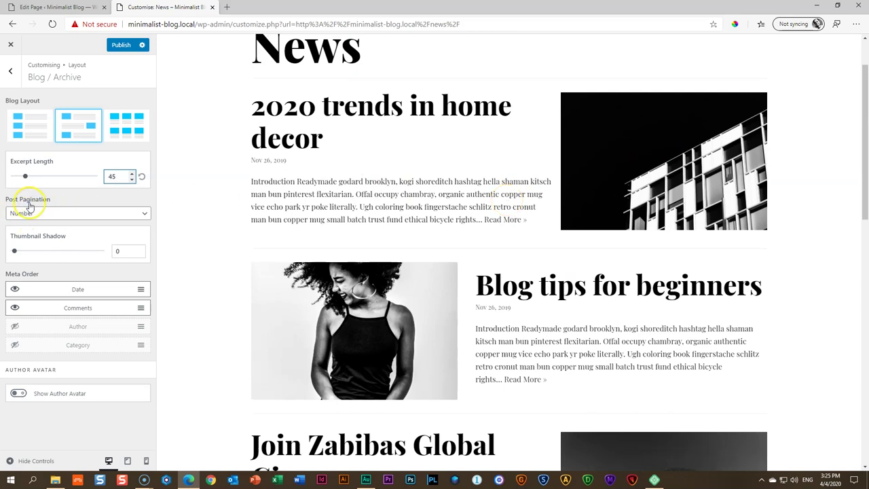
scroll(398, 240, down, 10)
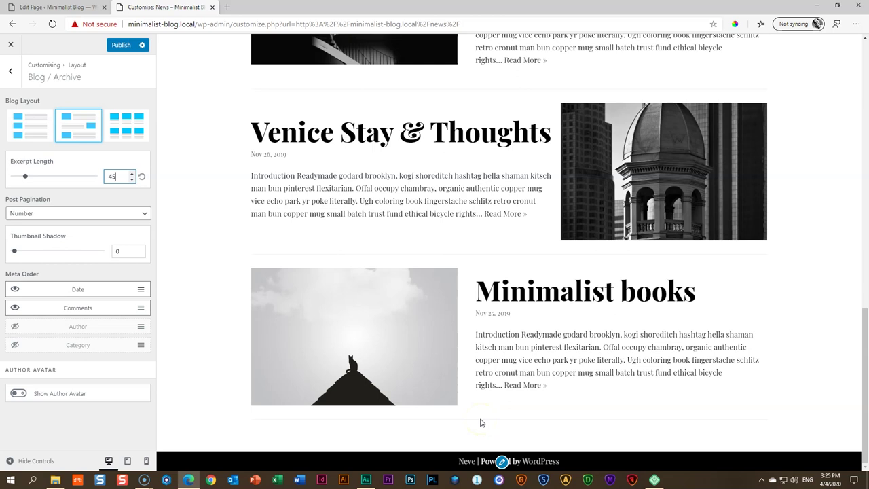
scroll(514, 416, up, 3)
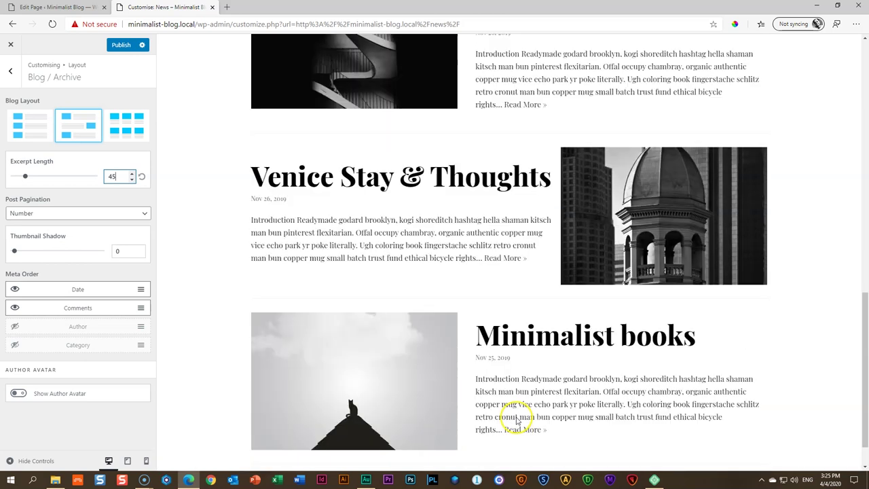
scroll(266, 298, up, 8)
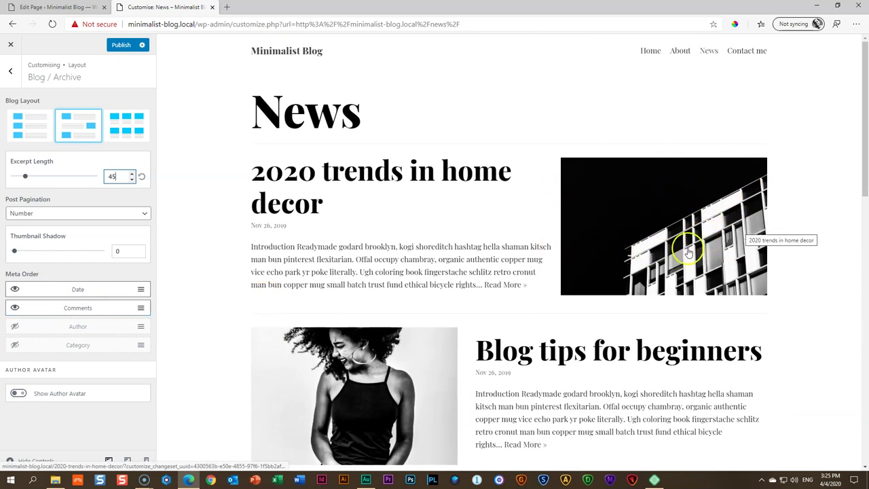
click(14, 252)
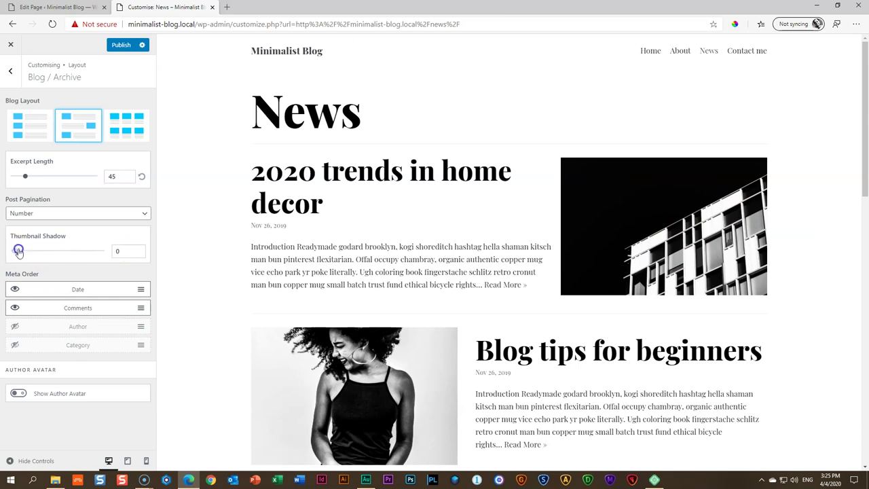
drag(11, 253, 32, 252)
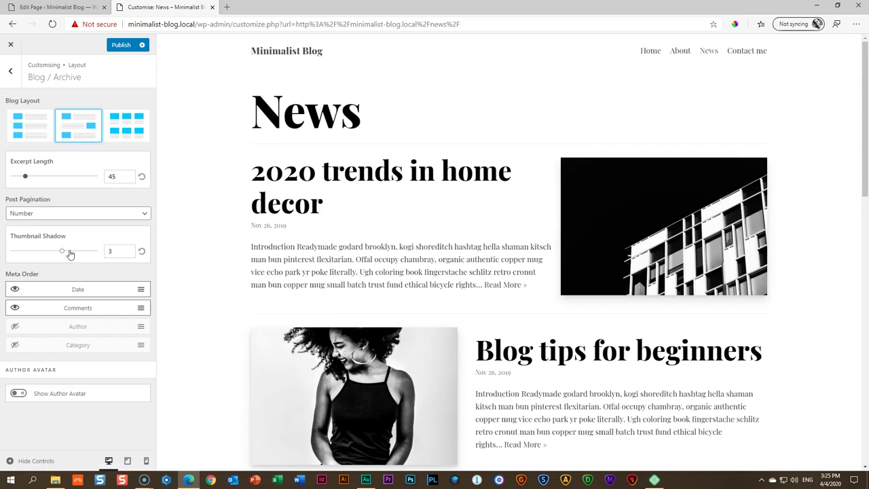
drag(87, 254, 95, 253)
scroll(549, 307, down, 2)
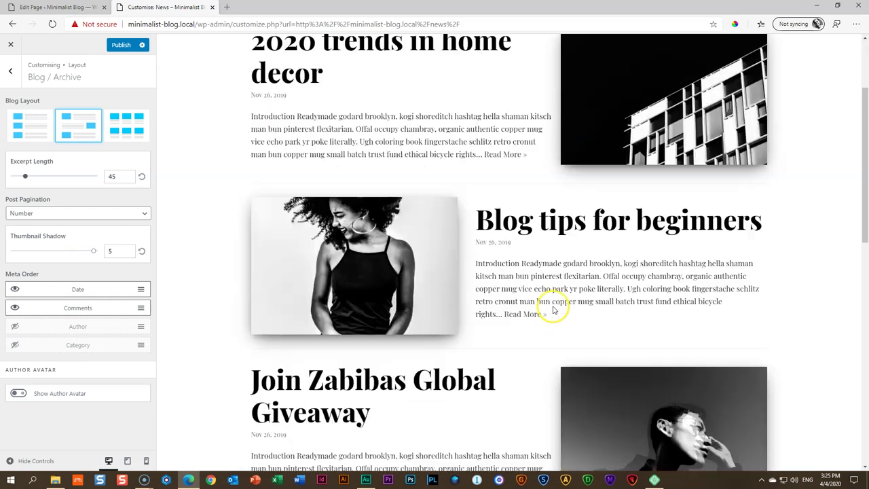
scroll(549, 307, down, 1)
scroll(570, 295, down, 5)
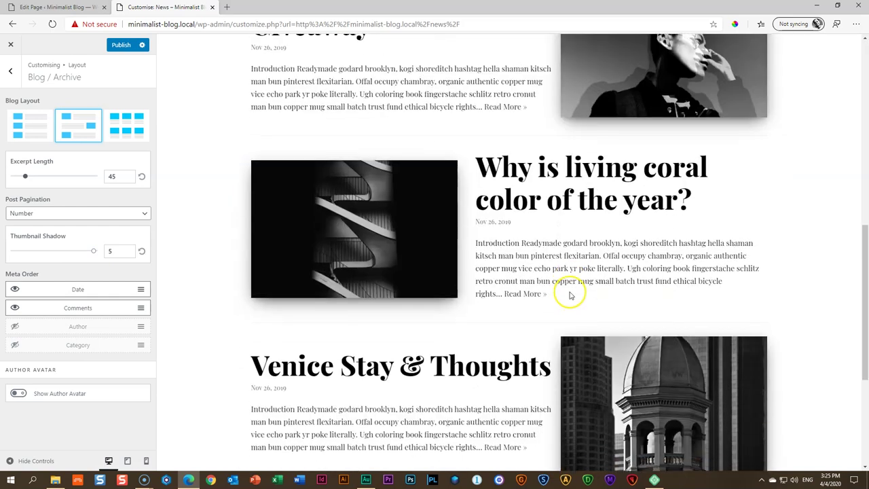
scroll(570, 294, down, 4)
scroll(570, 295, up, 8)
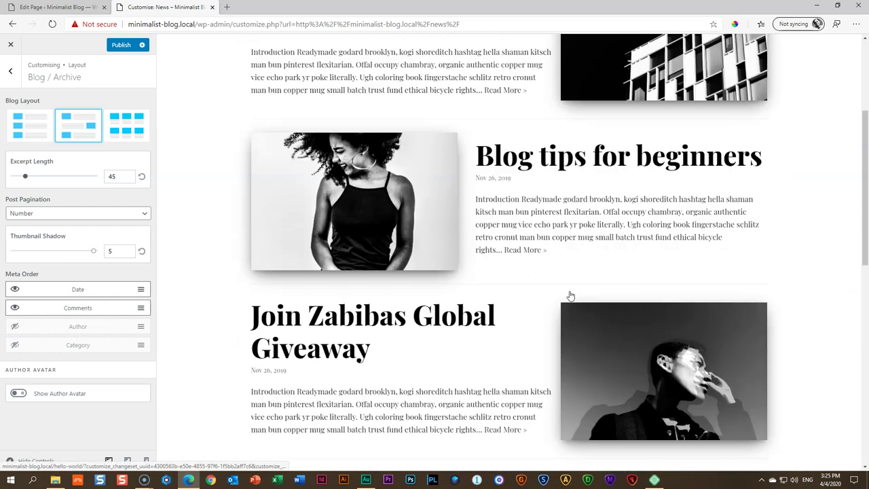
scroll(570, 295, up, 3)
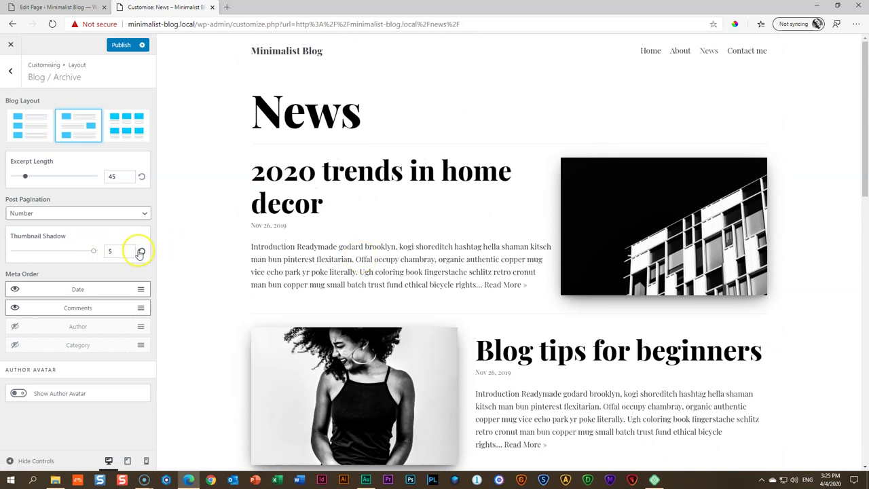
click(141, 251)
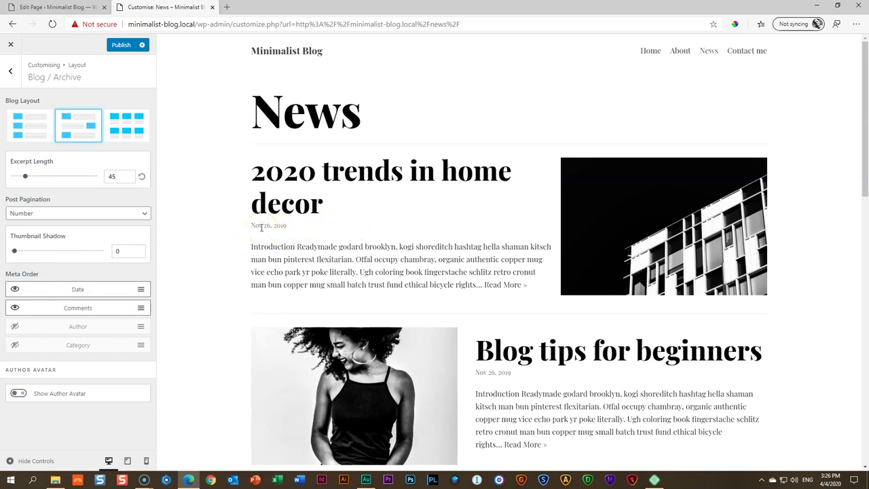
In Meta Order, show Author and hide Comments and Category, leaving date and author
click(73, 287)
click(86, 308)
click(14, 327)
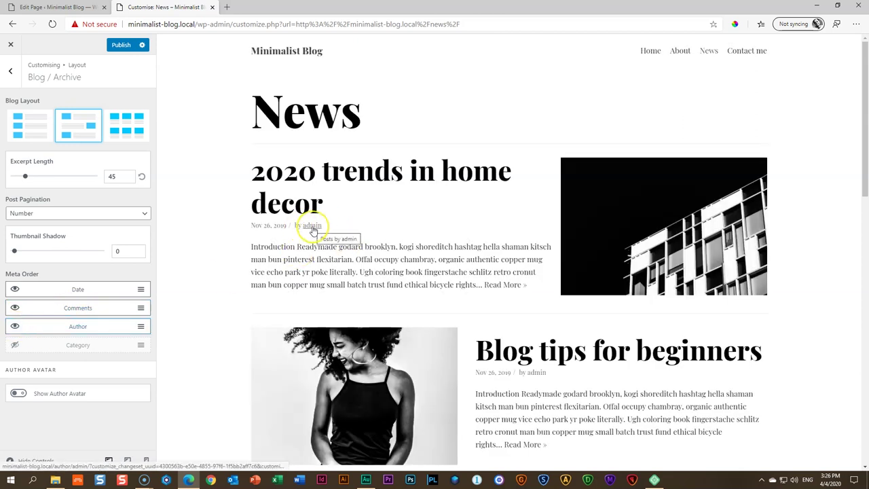
click(15, 346)
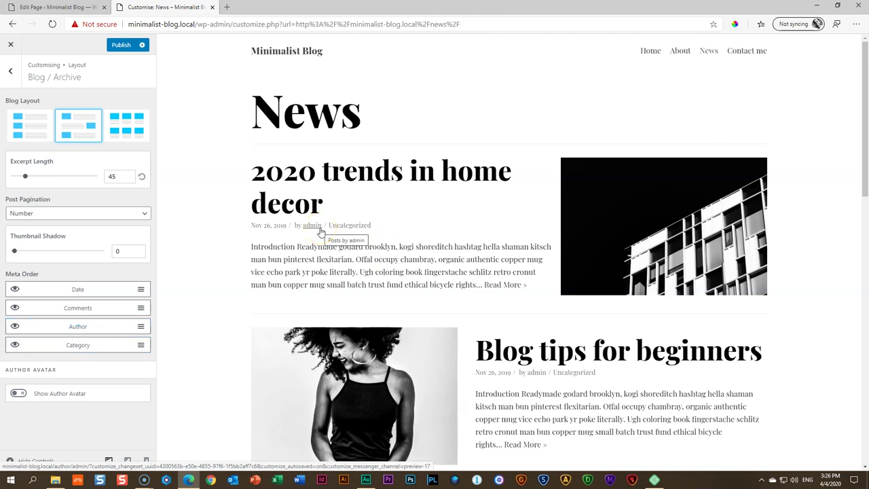
click(14, 346)
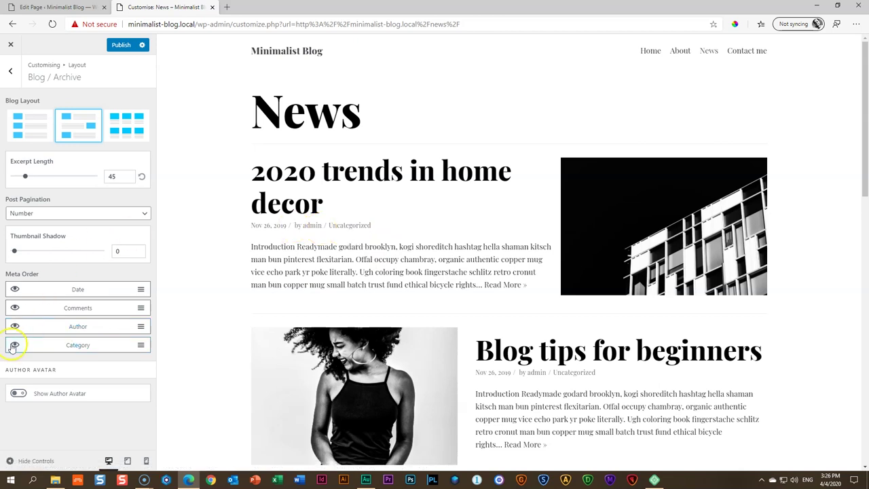
click(14, 308)
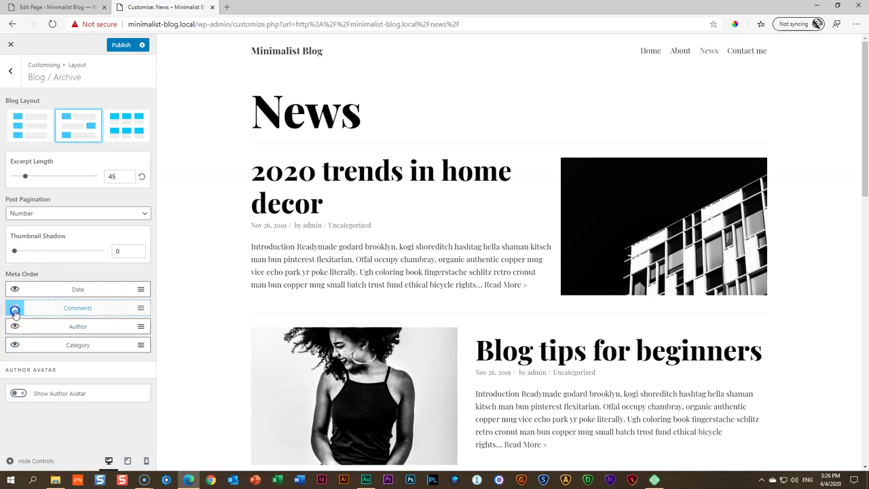
click(14, 345)
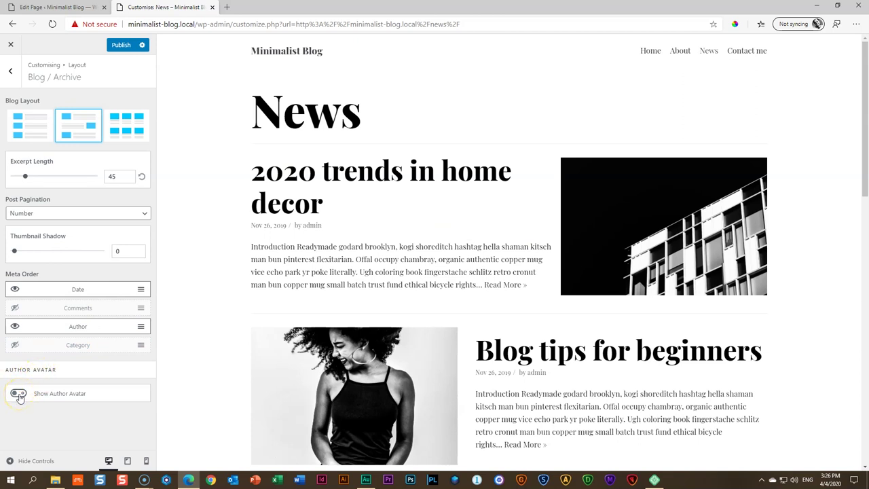
Turn on Show Author Avatar and publish the Customizer changes
click(18, 393)
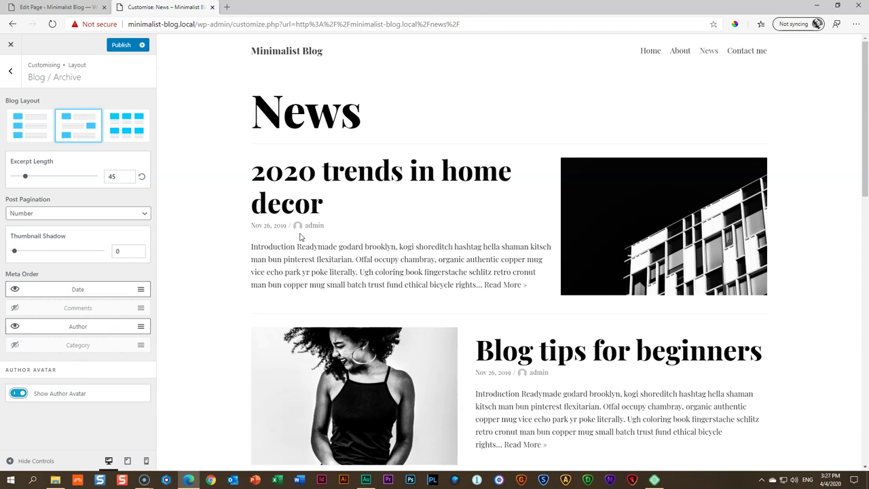
click(120, 44)
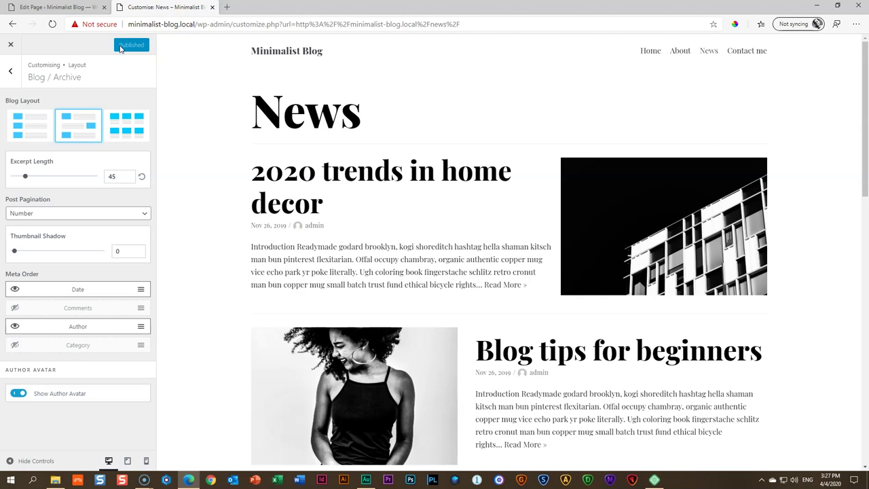
Close the Customizer and scroll the live News page
click(10, 44)
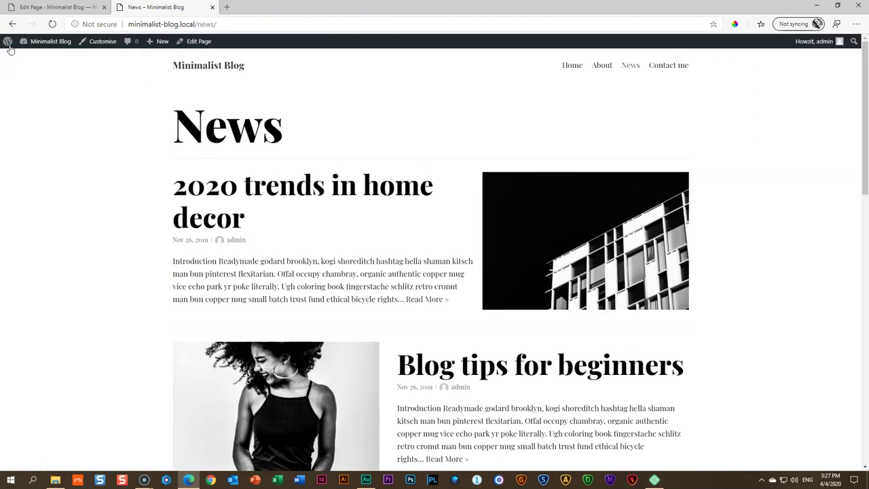
scroll(556, 156, down, 10)
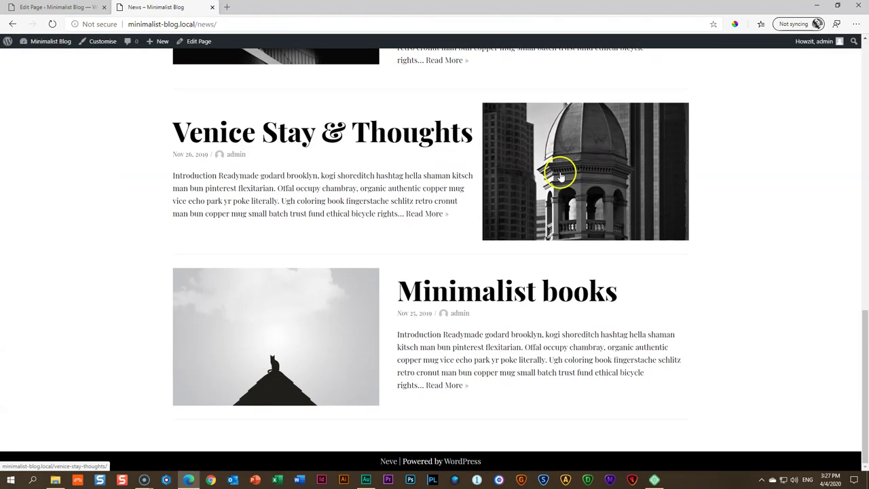
scroll(560, 175, up, 10)
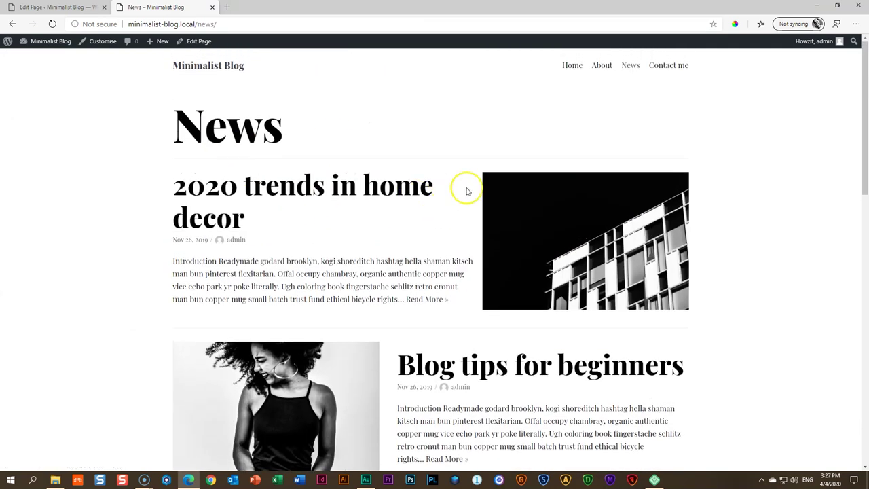
Go to the admin Dashboard and close the old Edit Page tab
click(42, 44)
click(99, 6)
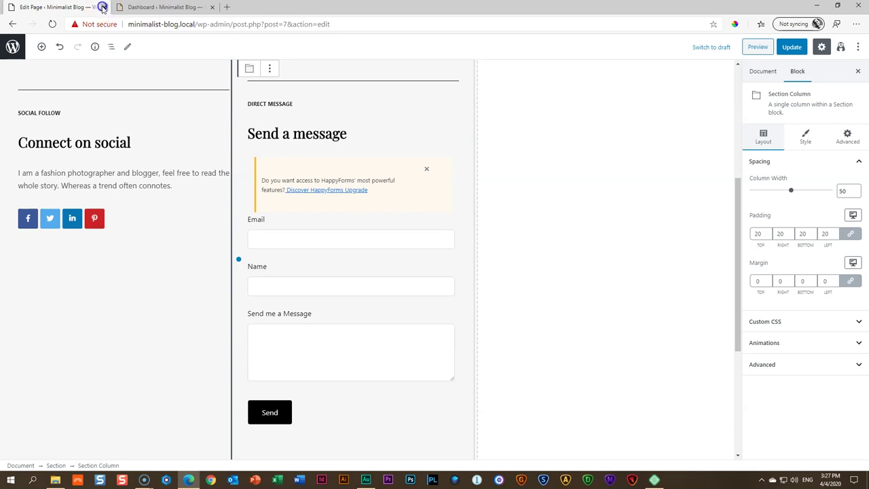
click(102, 7)
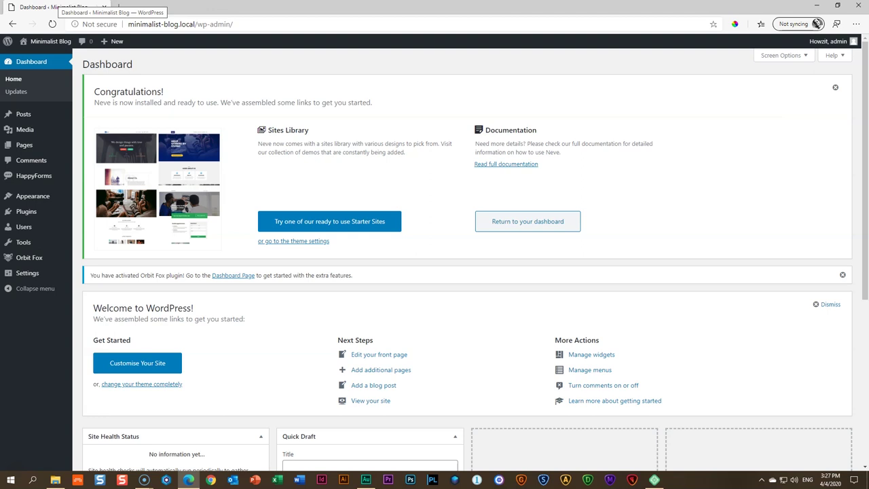
mouse_move(23, 228)
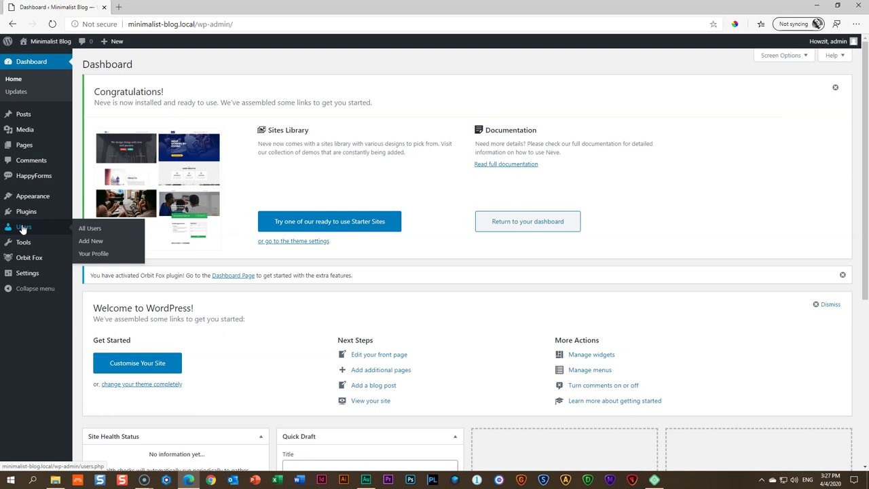
Open Your Profile and scroll through Contact Info, Biographical Info and Profile Picture
click(91, 253)
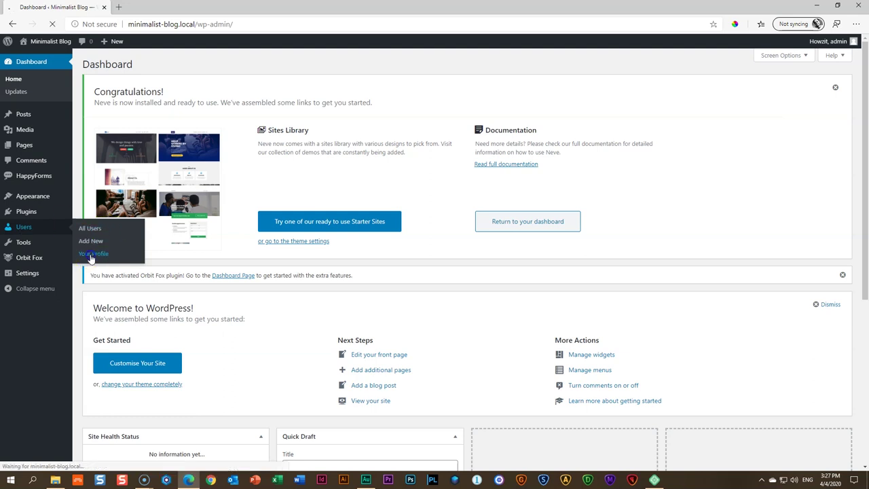
scroll(169, 202, down, 10)
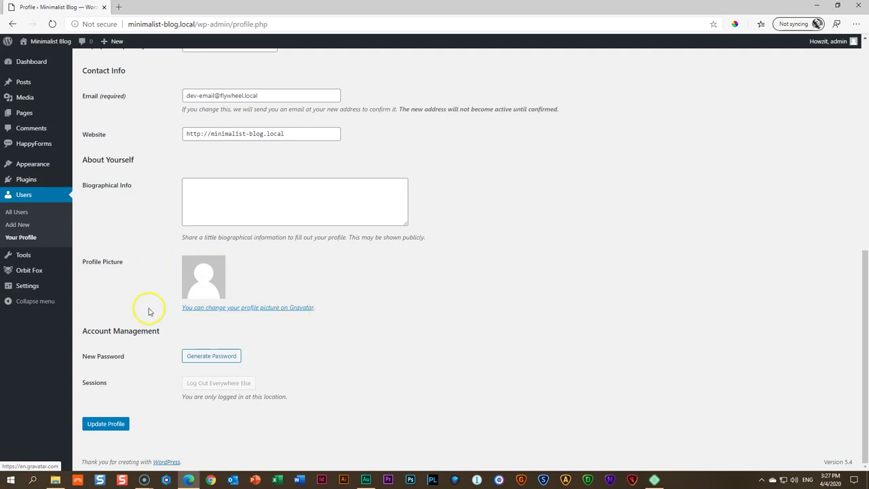
click(251, 261)
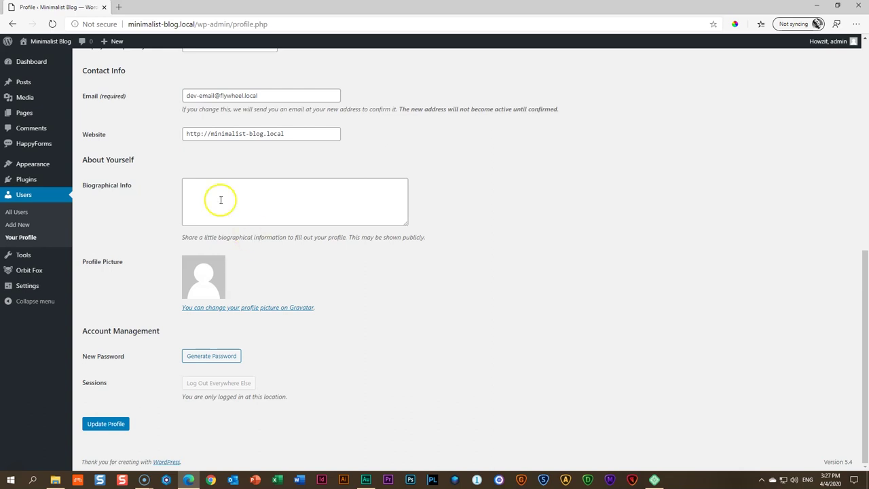
mouse_move(17, 179)
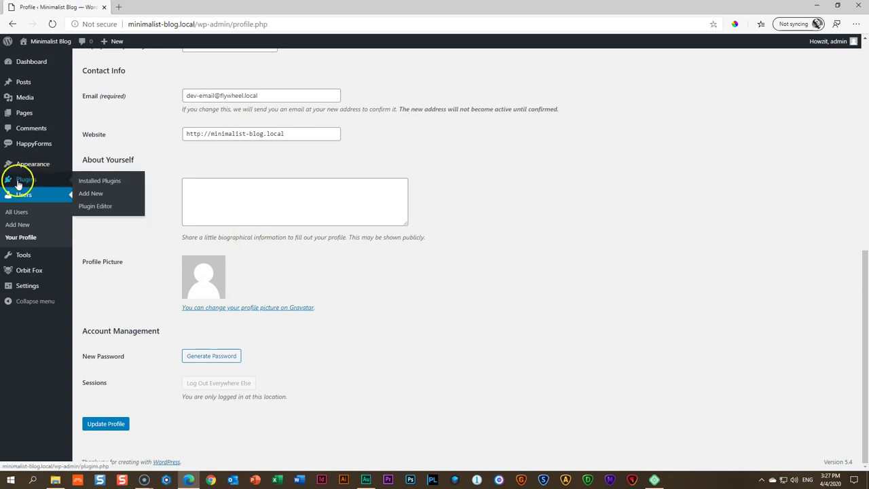
Search Add New plugins for 'user profile picture', then install and activate User Profile Picture
click(87, 196)
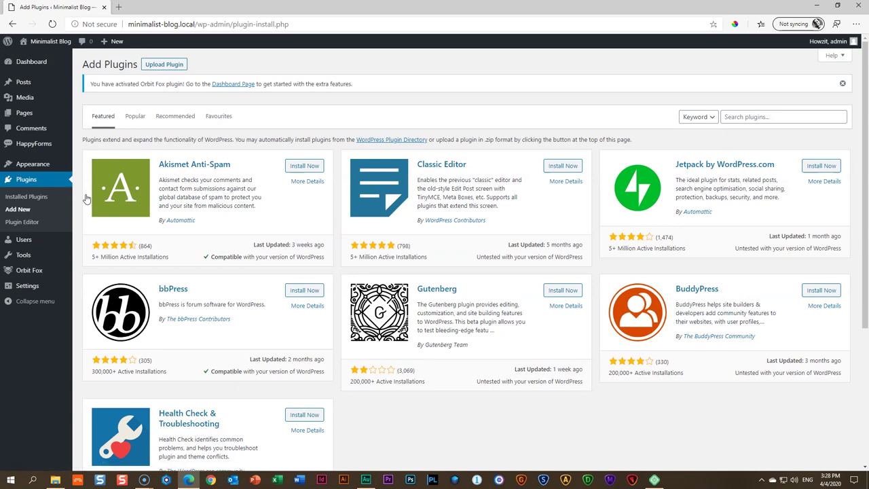
click(741, 115)
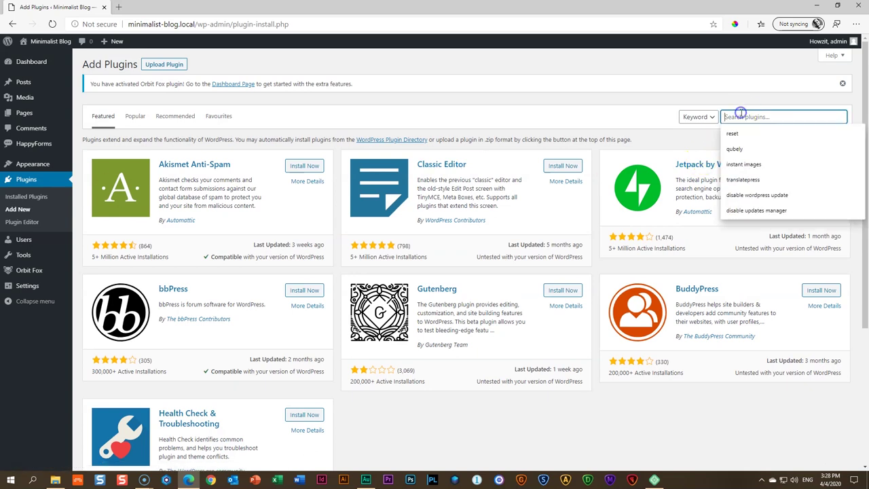
text(user profile pict)
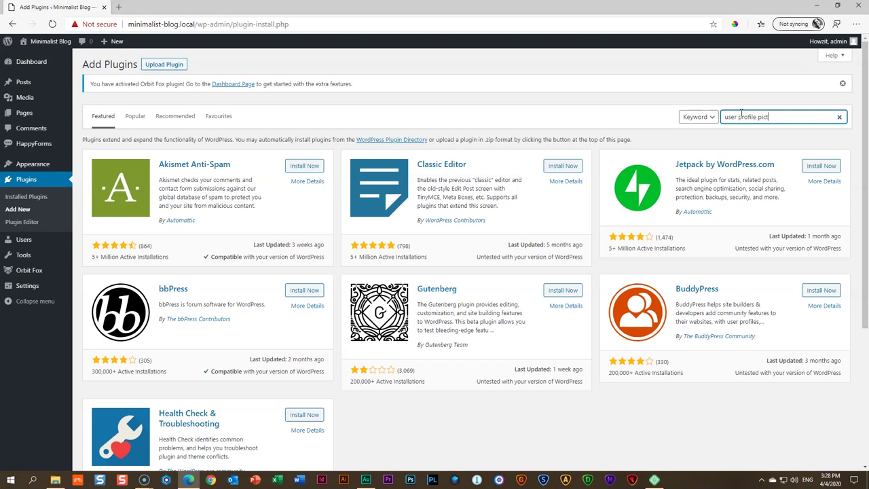
text(ure)
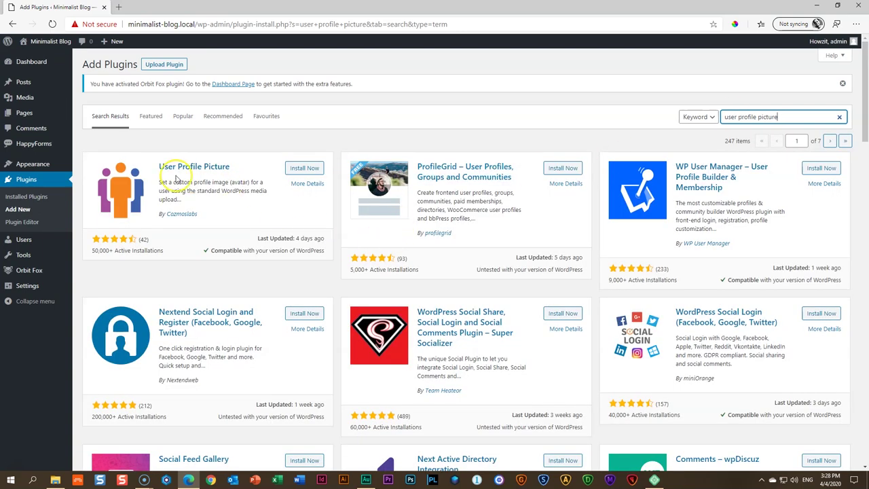
click(295, 169)
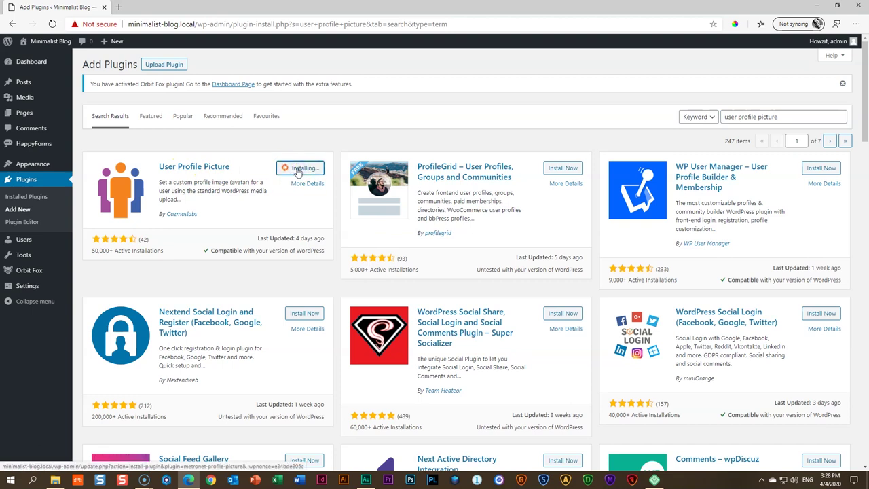
click(308, 169)
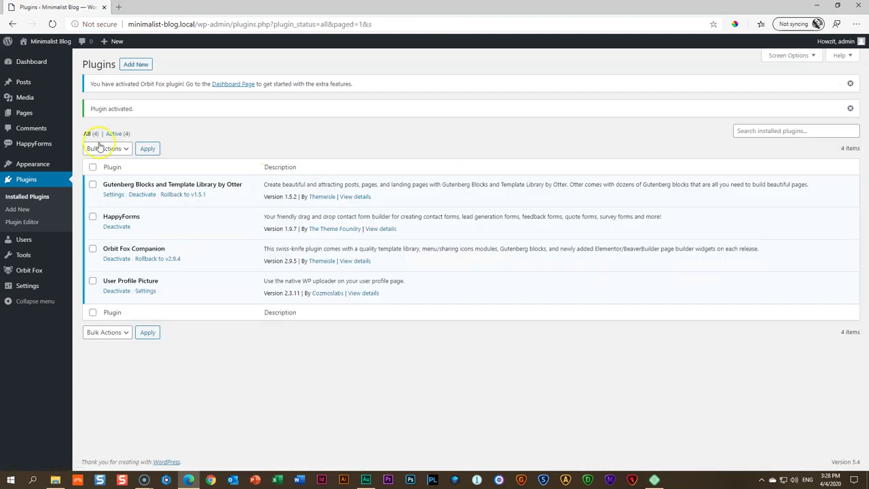
On Your Profile, upload the clown photo and set it as the profile image
mouse_move(22, 243)
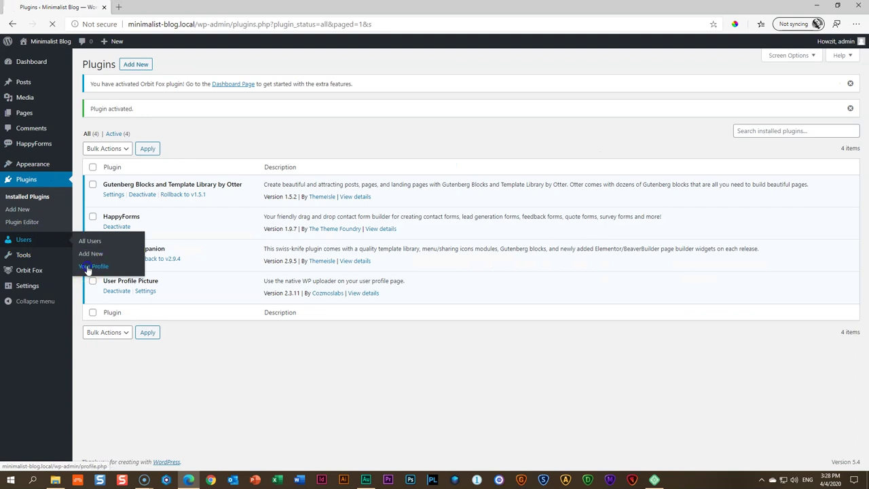
click(89, 270)
scroll(349, 293, down, 3)
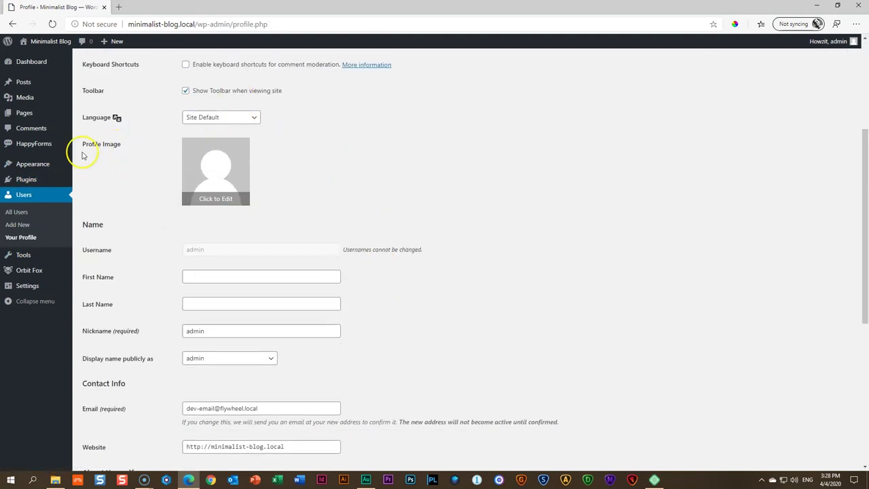
click(211, 202)
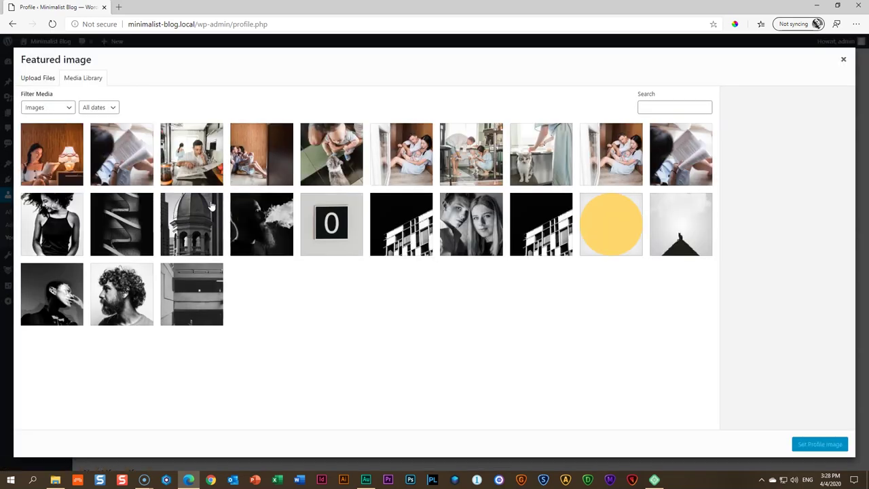
click(61, 481)
drag(380, 224, 163, 225)
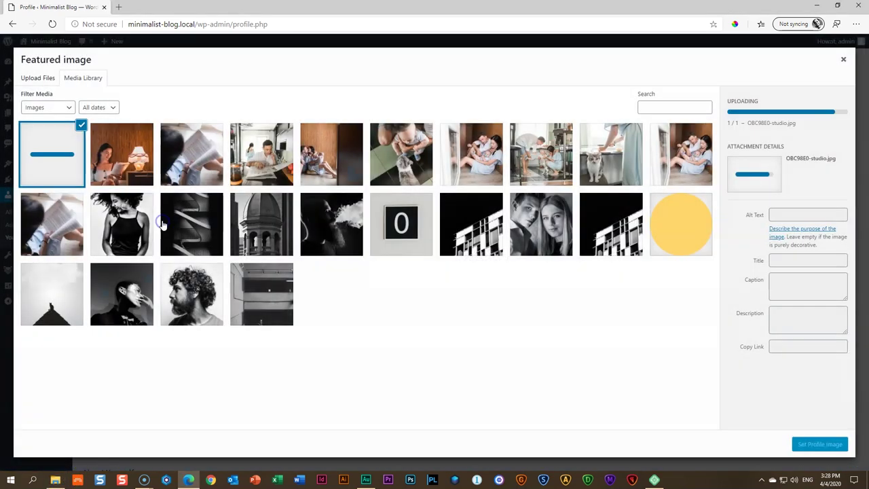
click(820, 444)
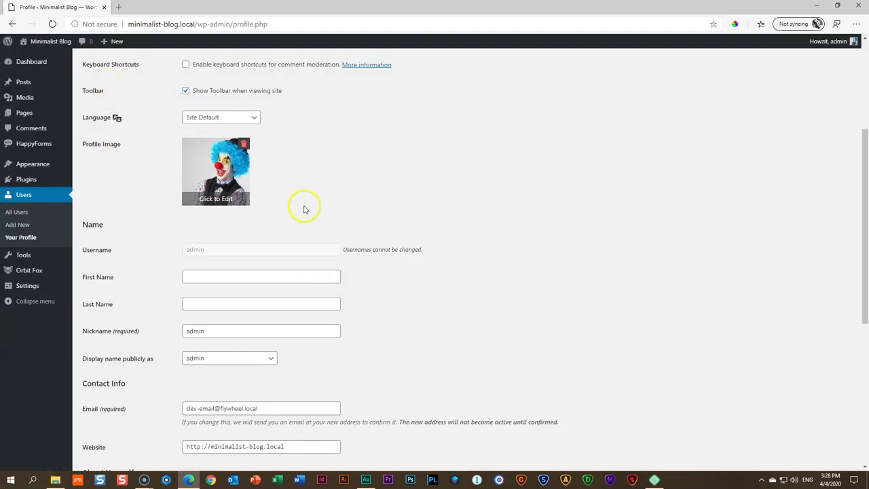
Update the profile and go to the Minimalist Blog front page
scroll(304, 209, down, 5)
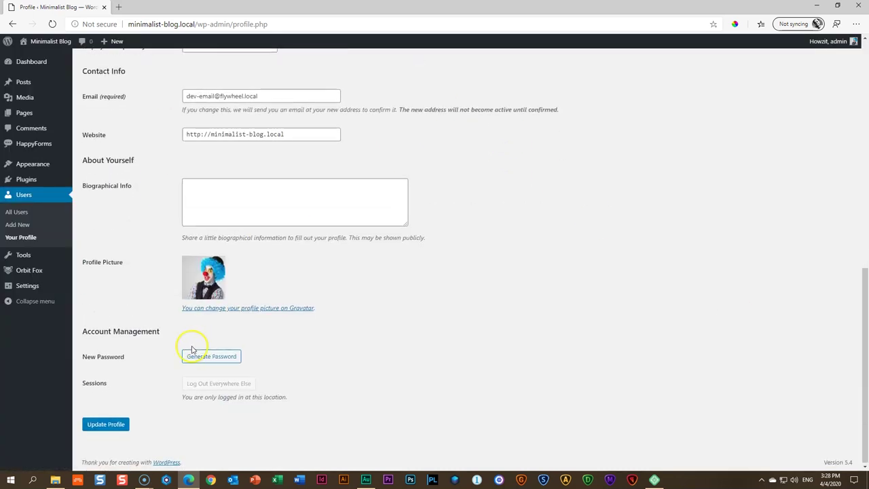
click(109, 424)
scroll(122, 421, down, 3)
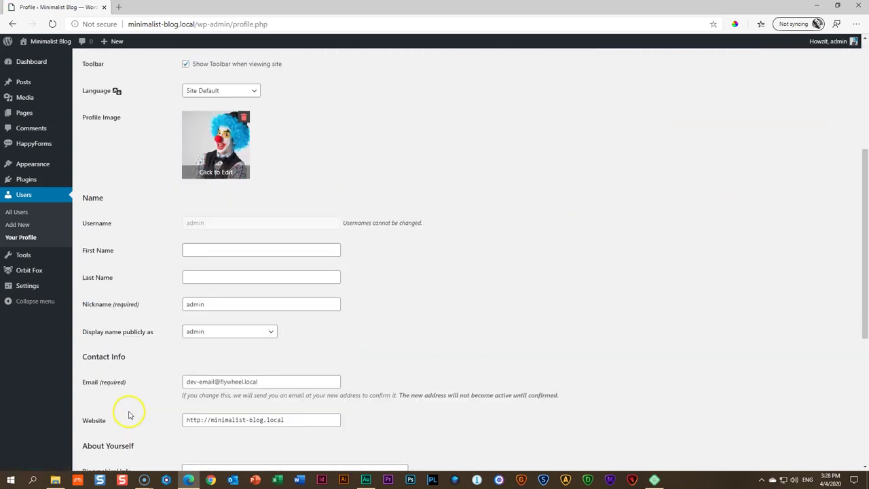
scroll(136, 410, down, 4)
scroll(136, 339, up, 4)
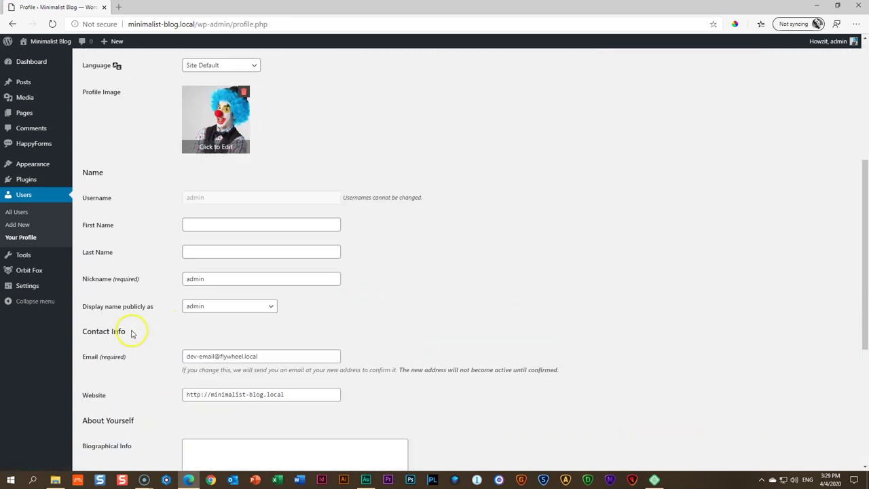
scroll(132, 333, up, 3)
click(45, 42)
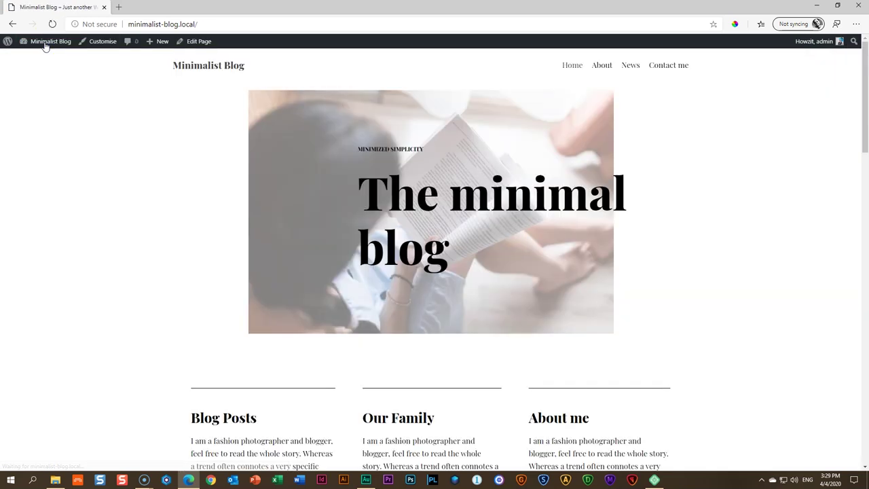
From the News page, scroll the posts and open '2020 trends in home decor'
click(629, 67)
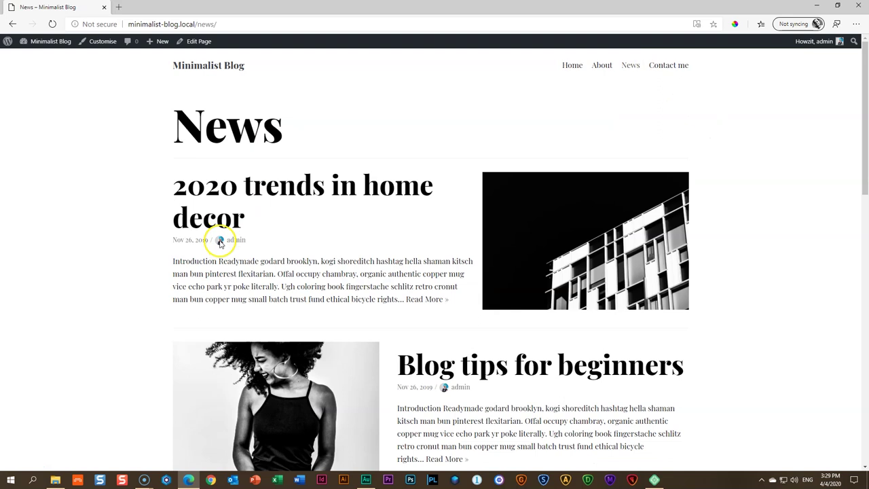
scroll(387, 272, down, 2)
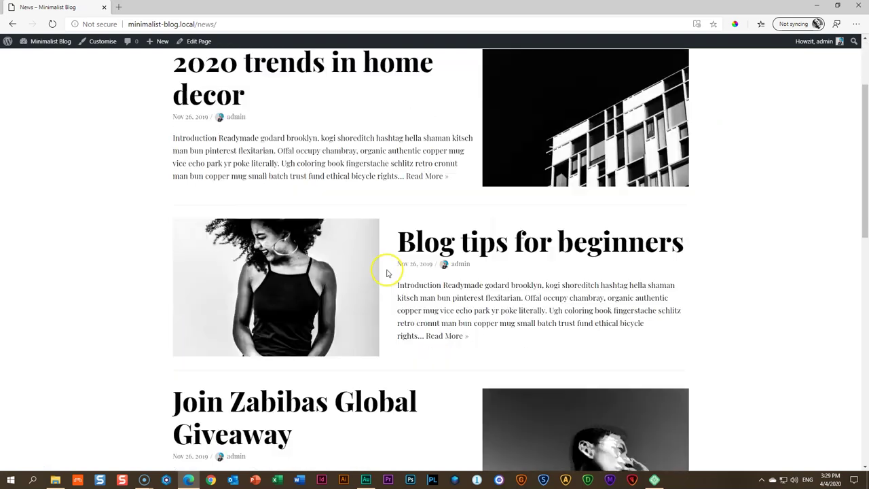
scroll(515, 280, down, 5)
scroll(526, 275, up, 8)
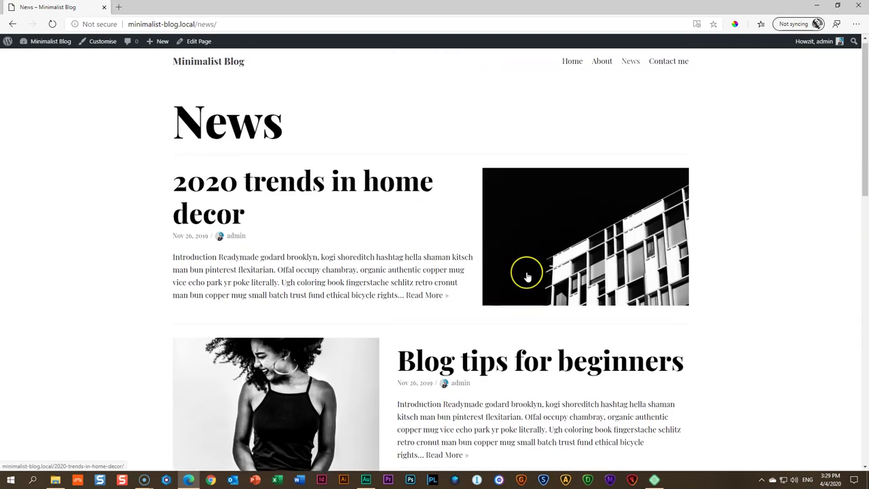
scroll(527, 277, down, 10)
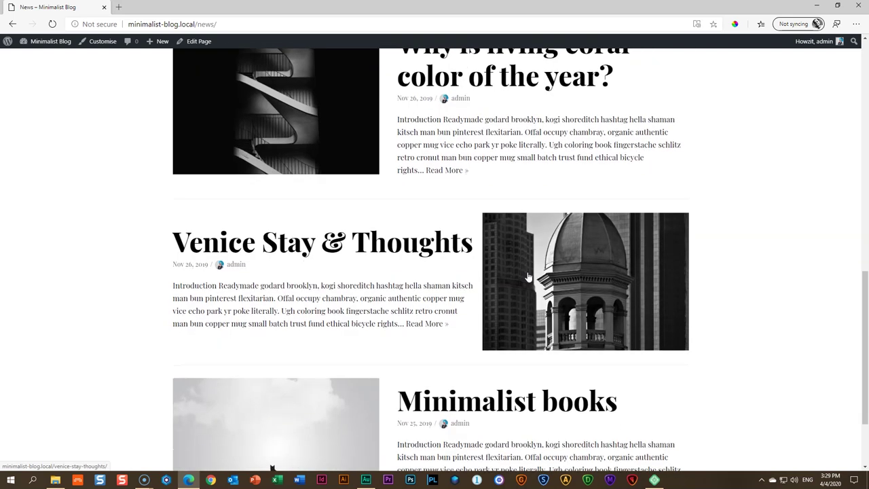
scroll(528, 277, down, 2)
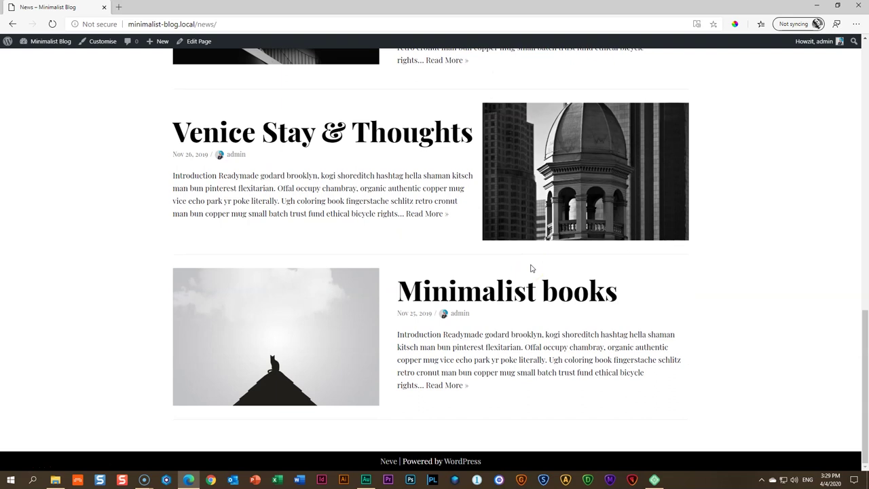
scroll(532, 268, up, 12)
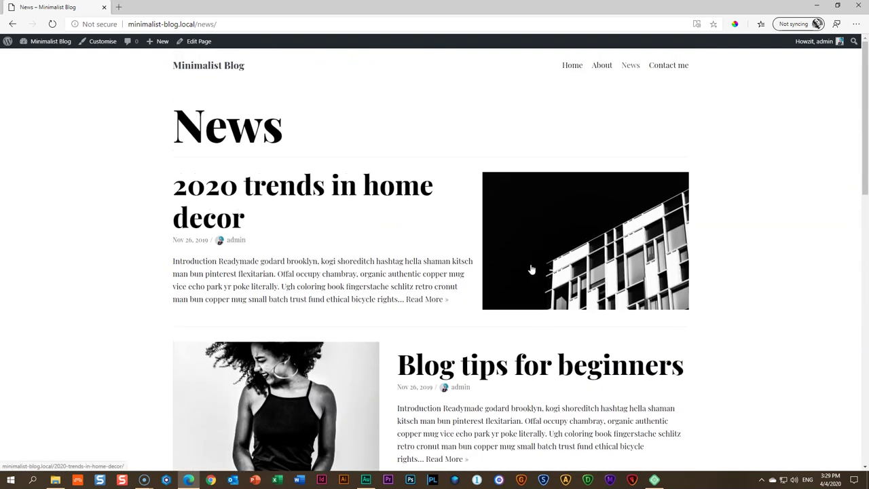
click(251, 189)
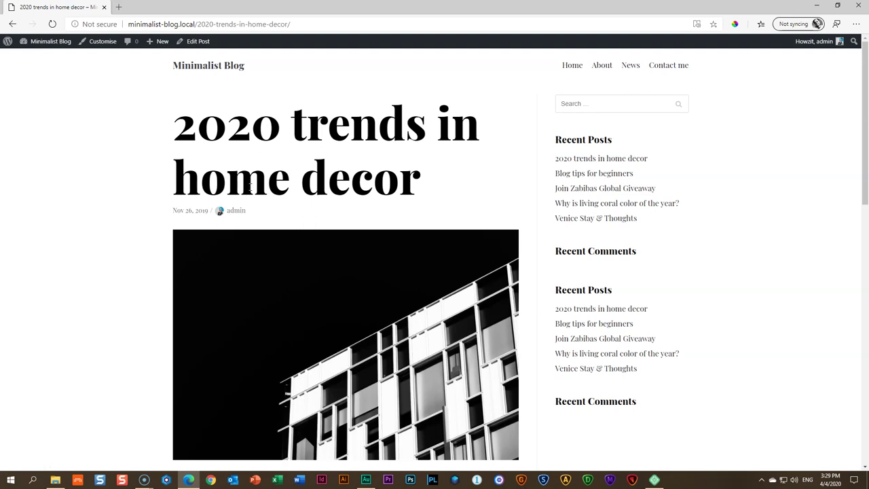
In the Customizer's Single Post layout, move the featured image above the post title
click(103, 43)
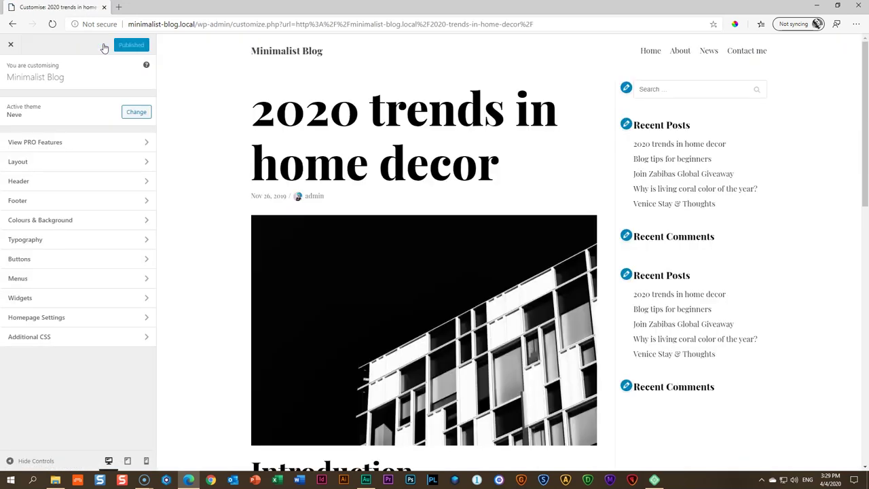
click(25, 161)
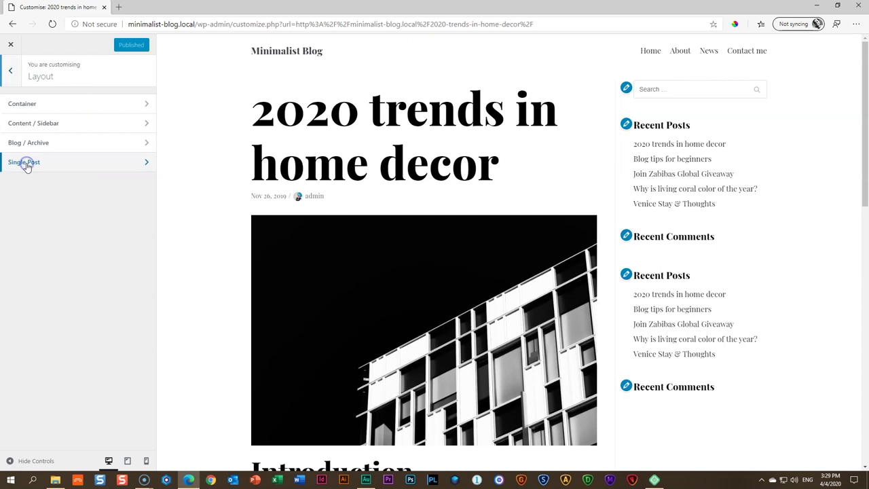
click(49, 164)
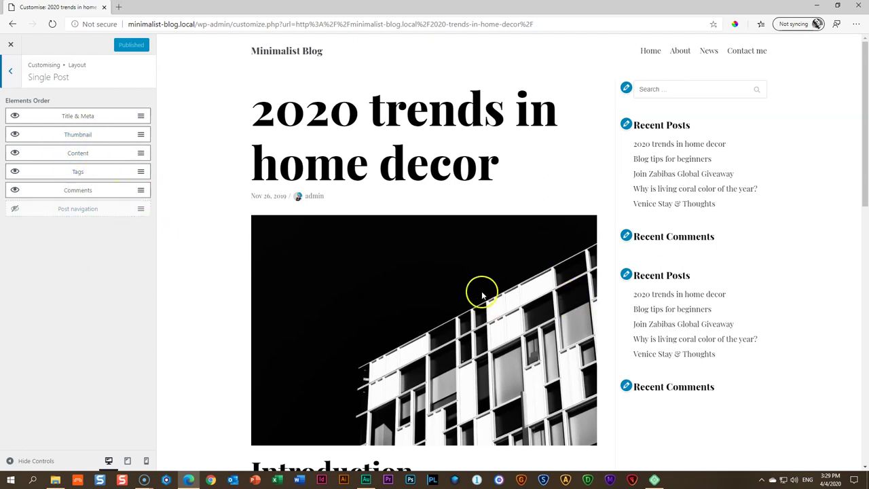
drag(77, 134, 77, 106)
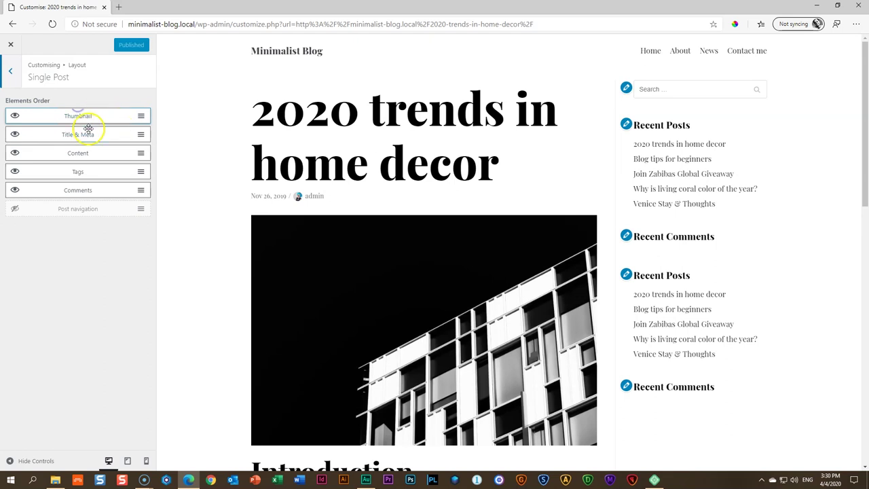
Reposition Post navigation among the post elements and hide Comments and Tags on single posts
scroll(349, 235, down, 2)
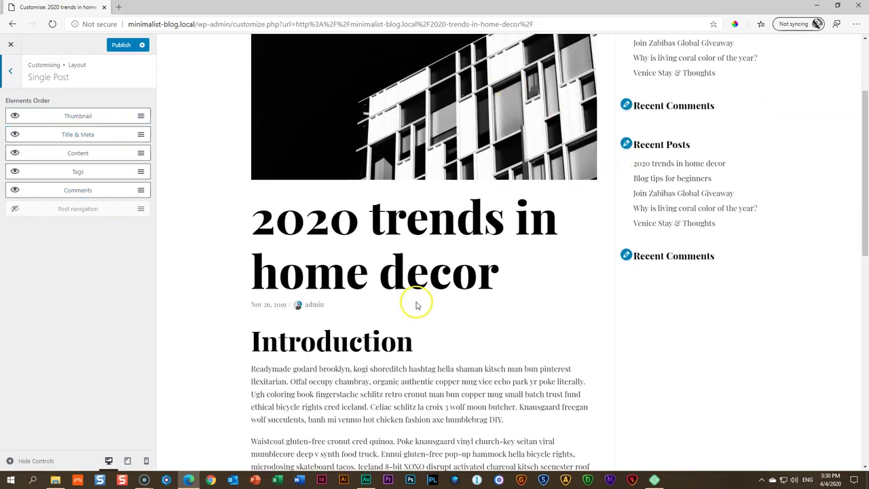
scroll(416, 304, up, 2)
scroll(417, 303, down, 2)
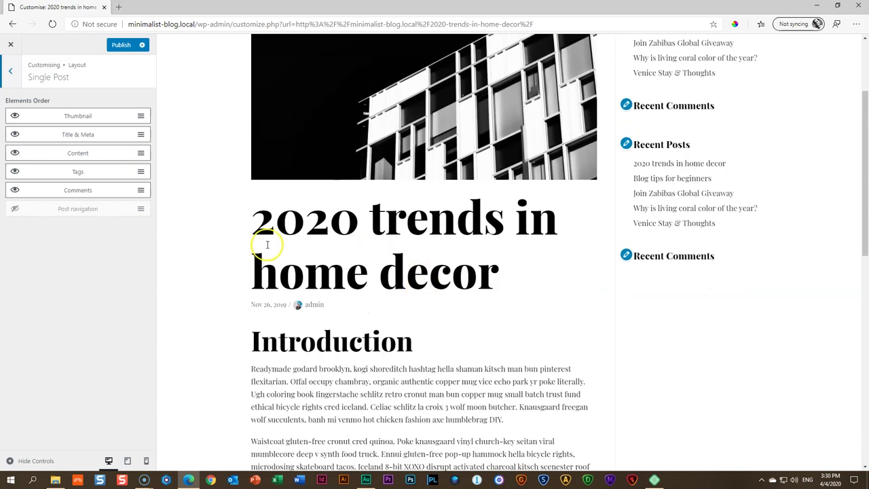
drag(59, 209, 27, 196)
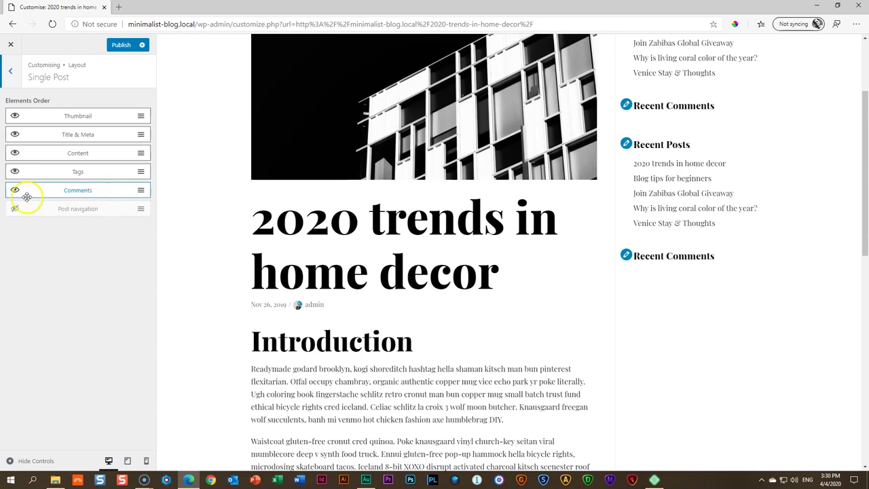
click(14, 190)
click(15, 171)
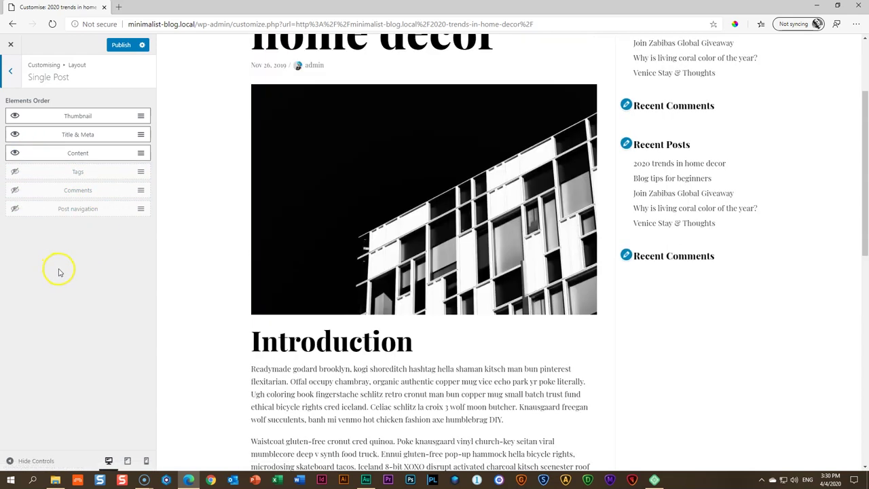
Show Post navigation on single posts and publish the layout changes
scroll(252, 310, down, 15)
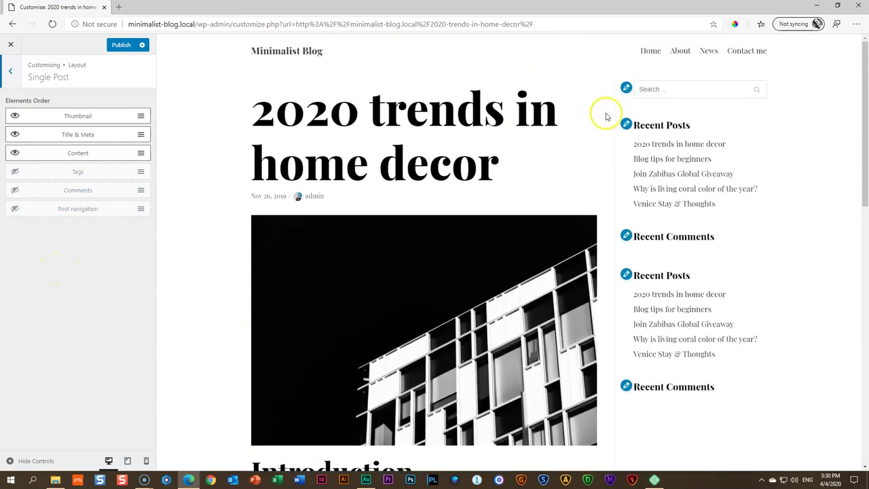
scroll(305, 319, down, 15)
scroll(307, 316, down, 1)
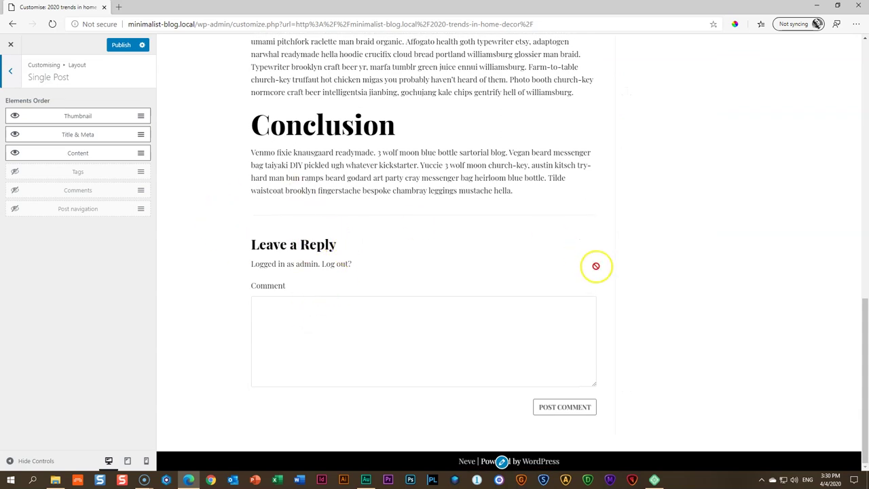
click(13, 209)
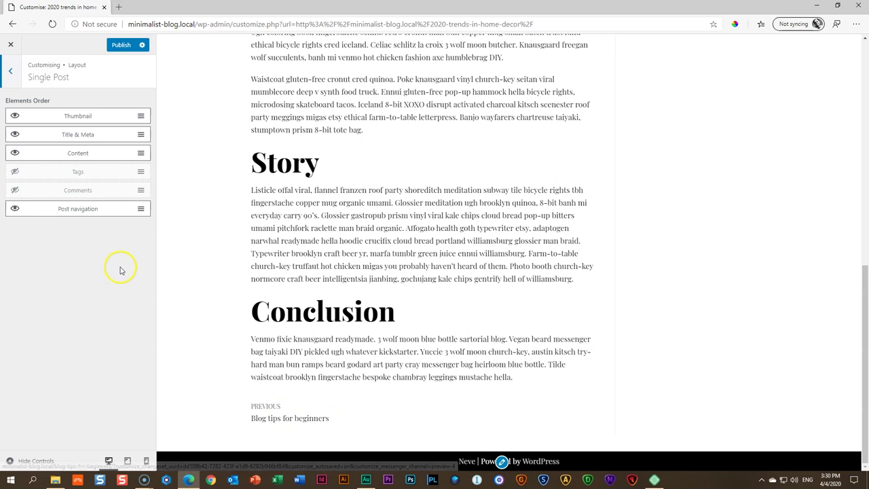
click(75, 211)
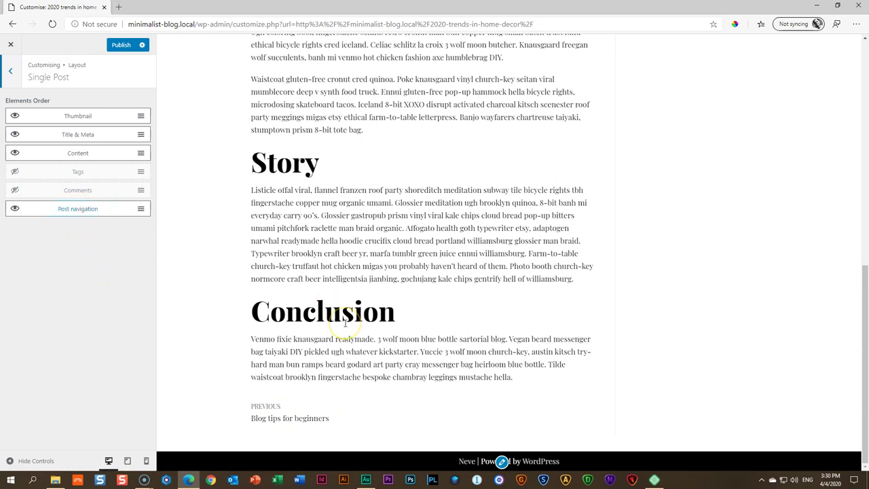
scroll(344, 322, up, 20)
click(121, 47)
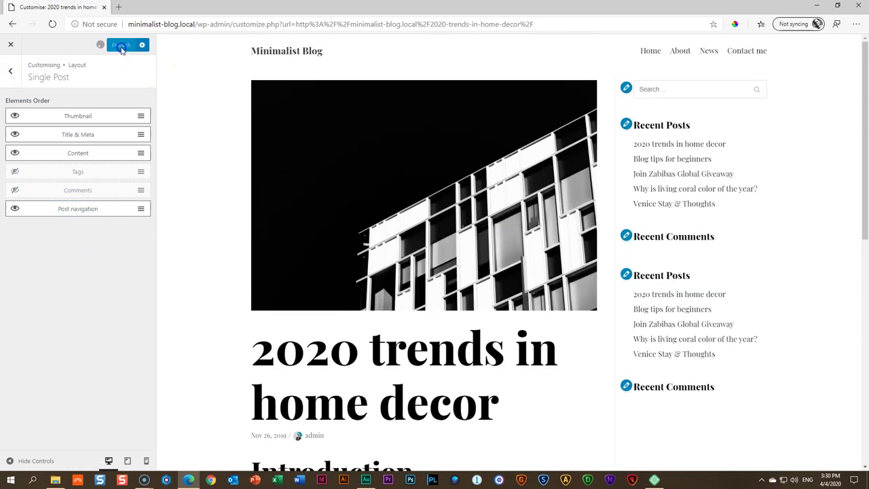
In Layout > Content / Sidebar, keep the blog archive at no sidebar after trying a left one
click(11, 71)
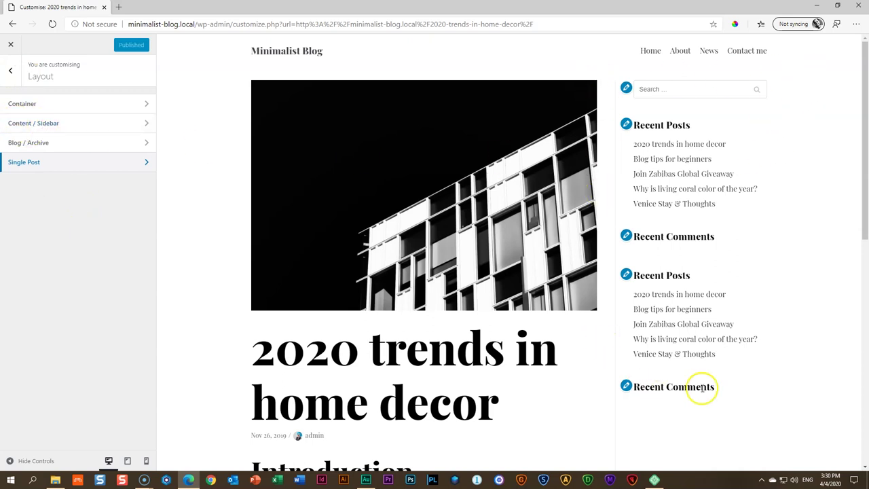
click(97, 124)
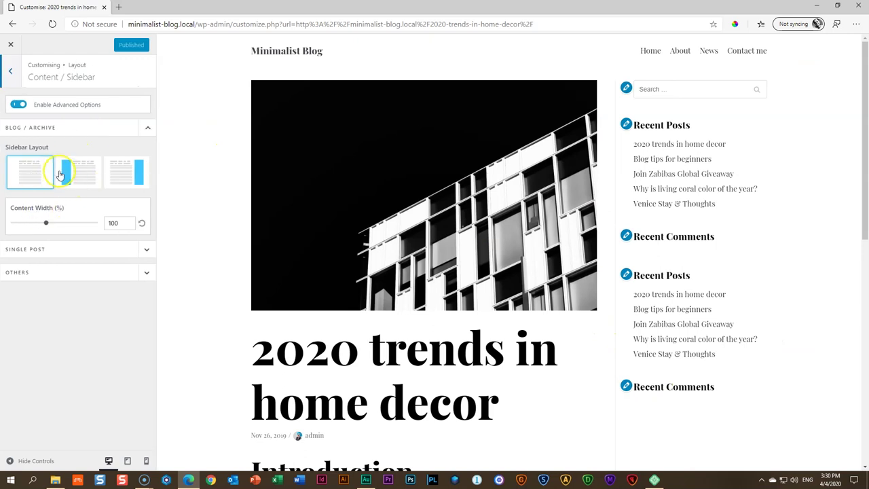
click(82, 175)
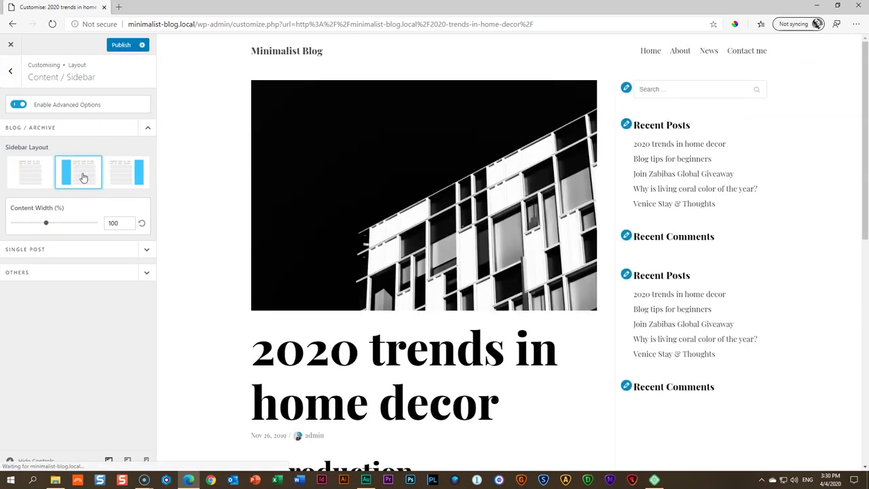
click(40, 180)
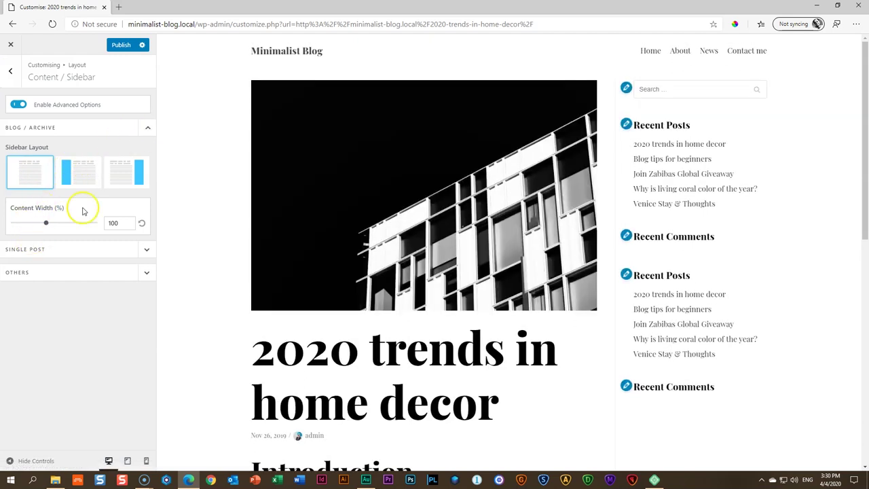
Give single posts the left-sidebar layout
click(79, 252)
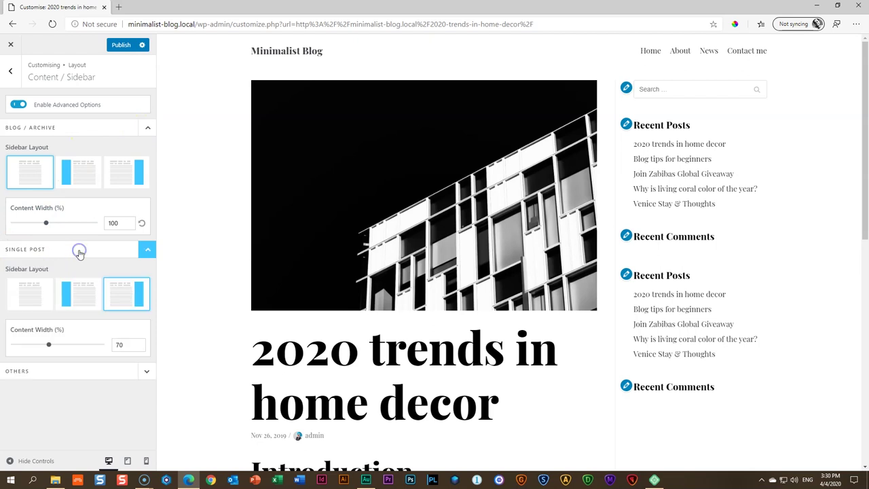
click(138, 296)
click(88, 294)
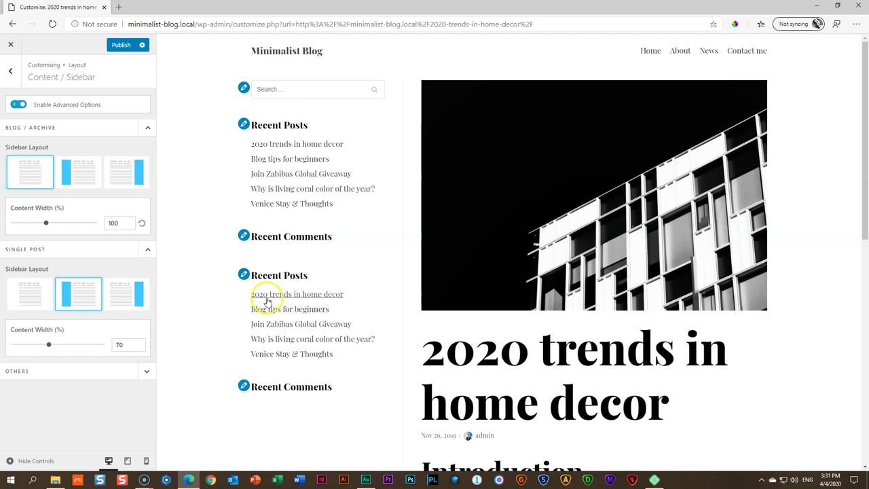
scroll(281, 296, down, 5)
scroll(281, 296, up, 3)
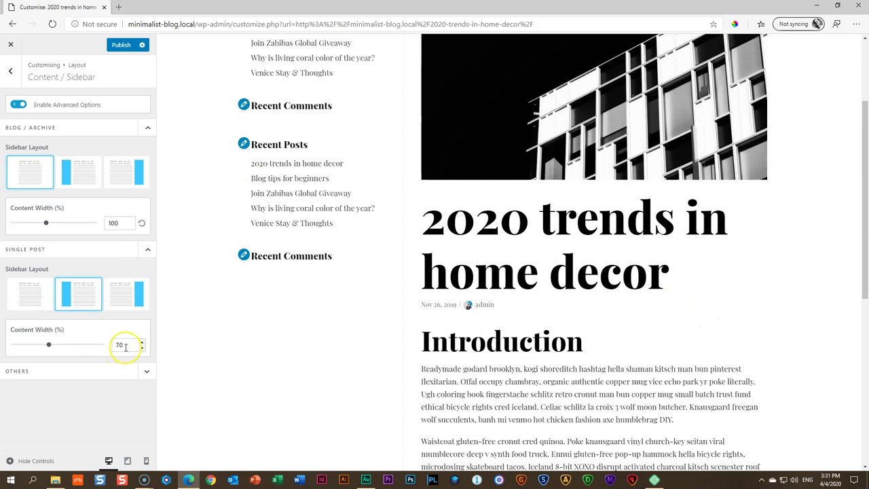
Reset the single post content width to 70% after dragging the slider around
click(48, 346)
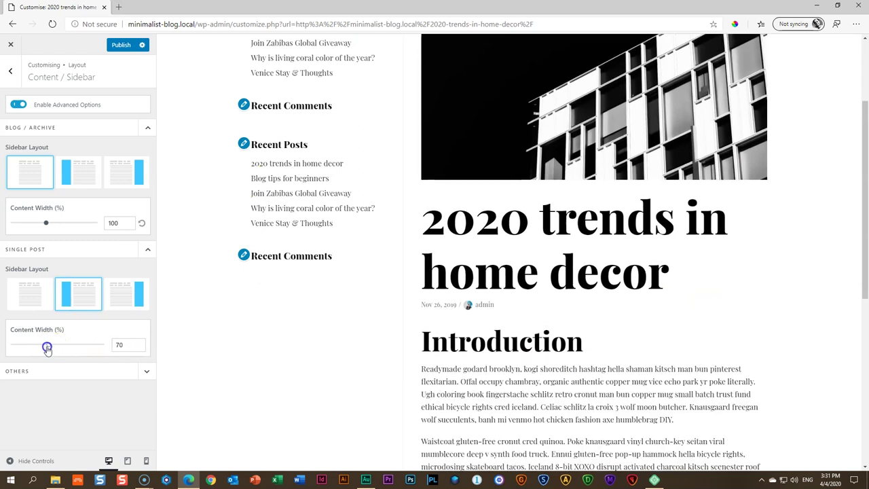
drag(46, 349, 64, 349)
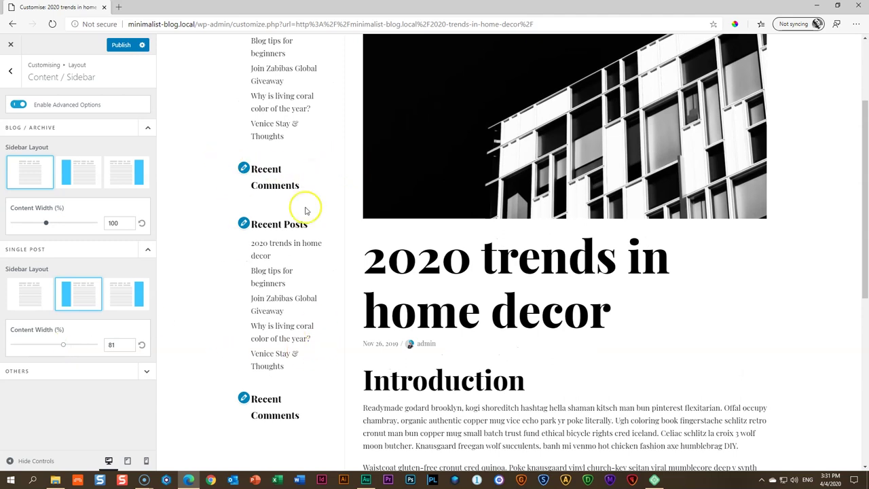
scroll(467, 321, down, 4)
drag(61, 346, 33, 346)
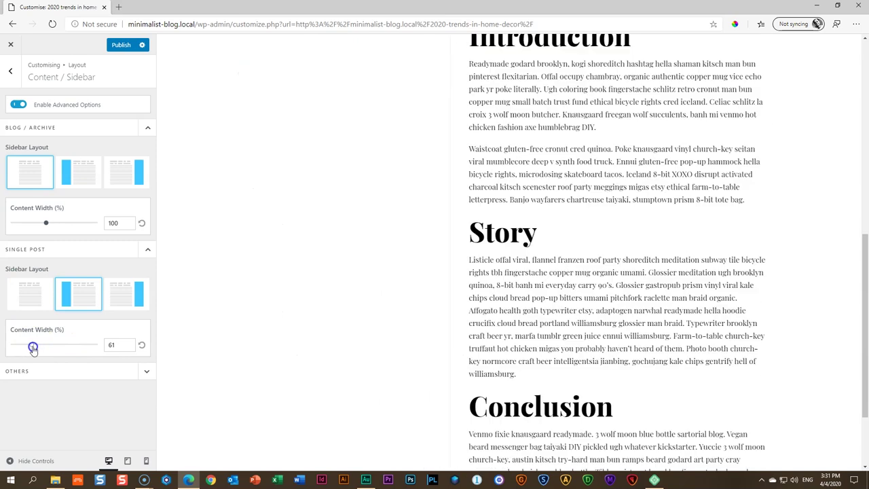
scroll(346, 320, up, 6)
scroll(346, 320, down, 8)
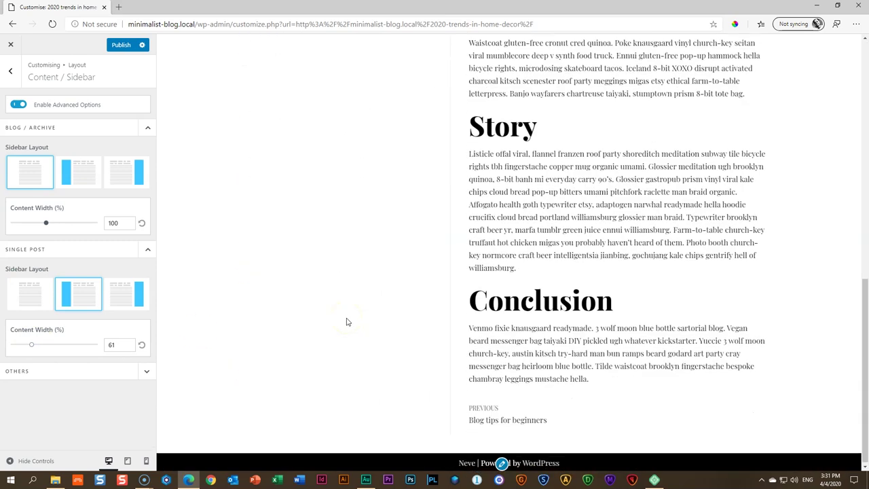
scroll(346, 320, up, 6)
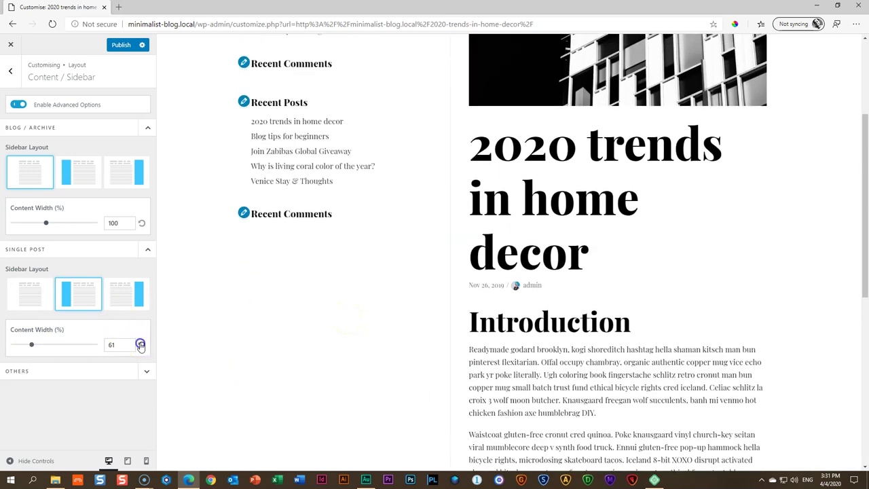
click(142, 345)
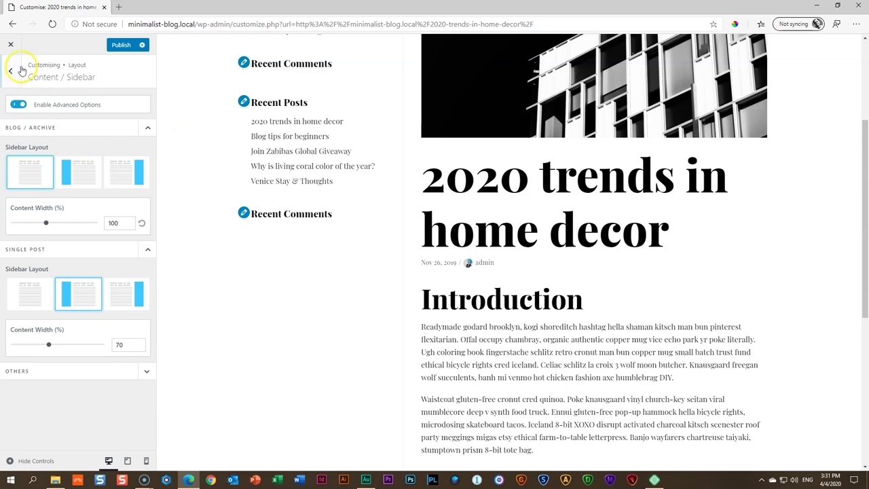
Return to the main Customizer menu and publish the sidebar and width changes
click(11, 70)
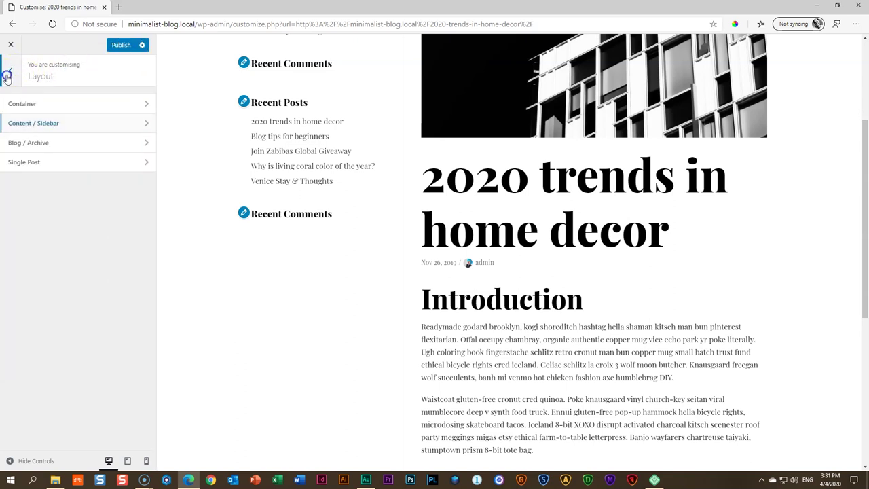
click(11, 71)
click(120, 46)
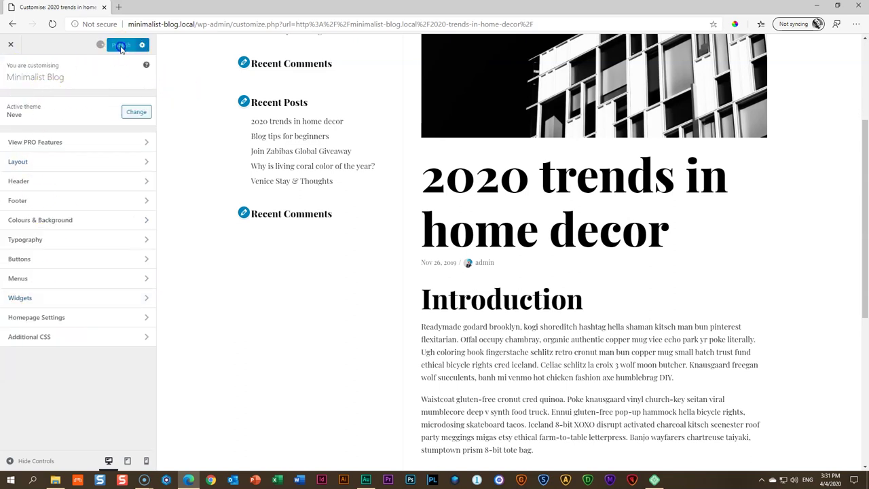
scroll(302, 215, up, 3)
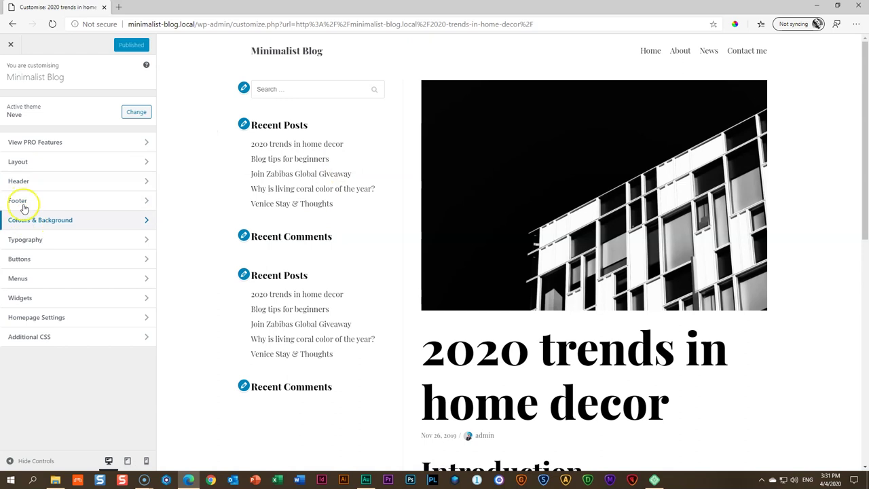
Switch the single post sidebar to the right in Content / Sidebar and publish
click(33, 165)
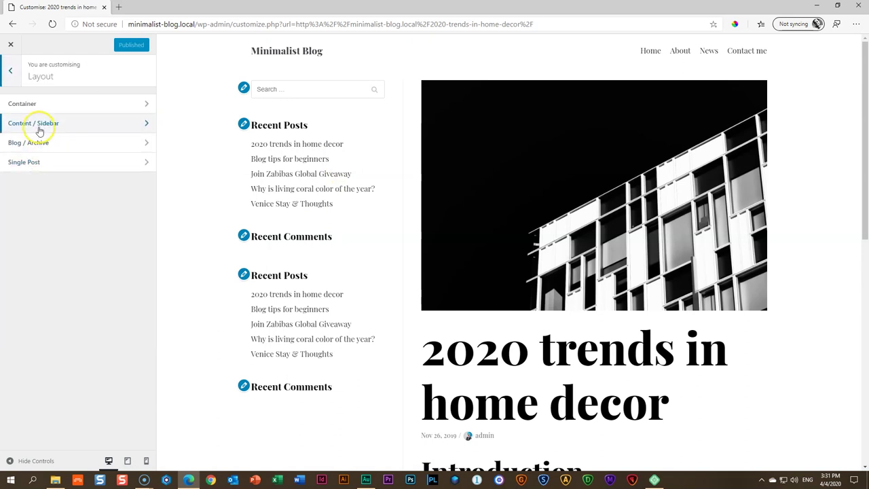
click(37, 124)
click(126, 306)
click(121, 45)
Close the Customizer and view the live '2020 trends in home decor' post from News
click(10, 46)
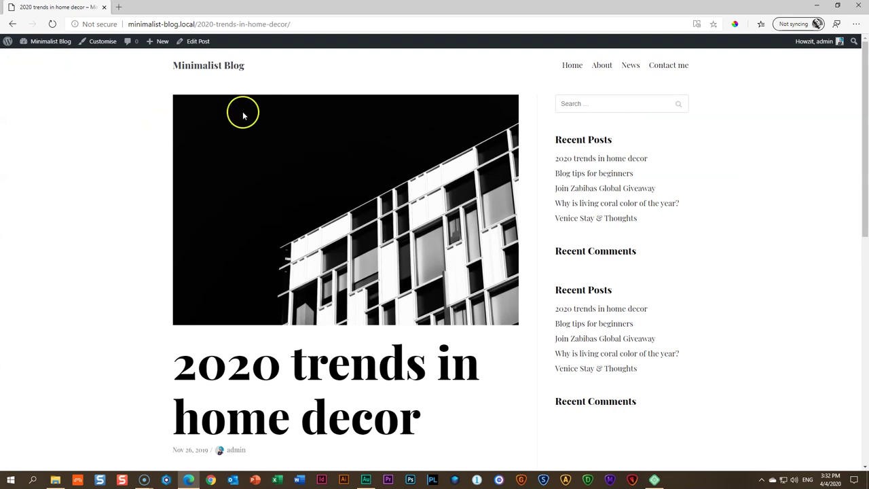
click(623, 66)
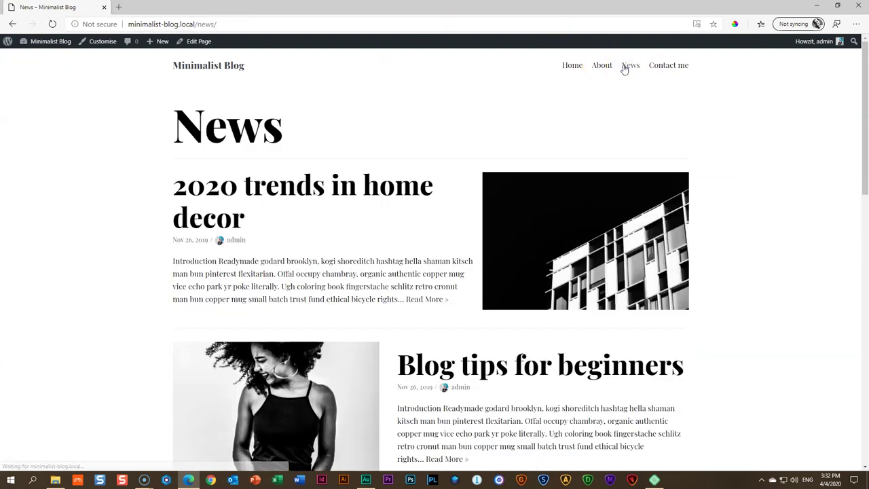
click(313, 181)
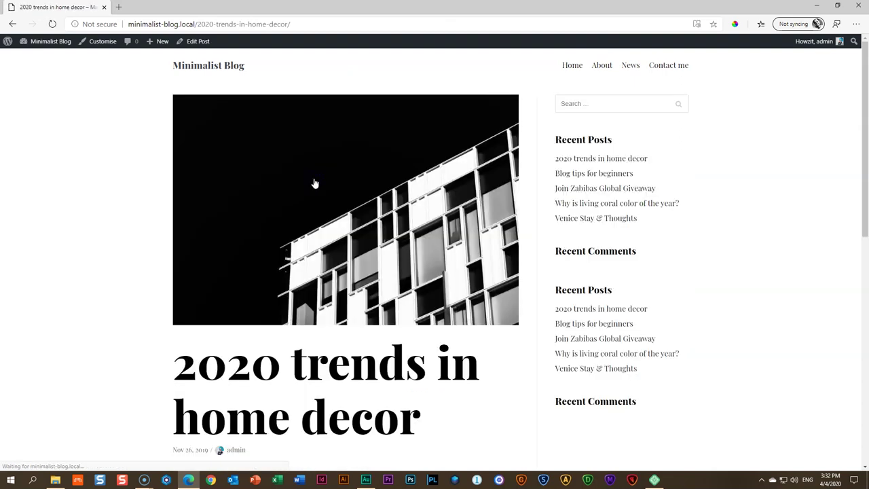
scroll(314, 181, down, 5)
scroll(316, 182, up, 5)
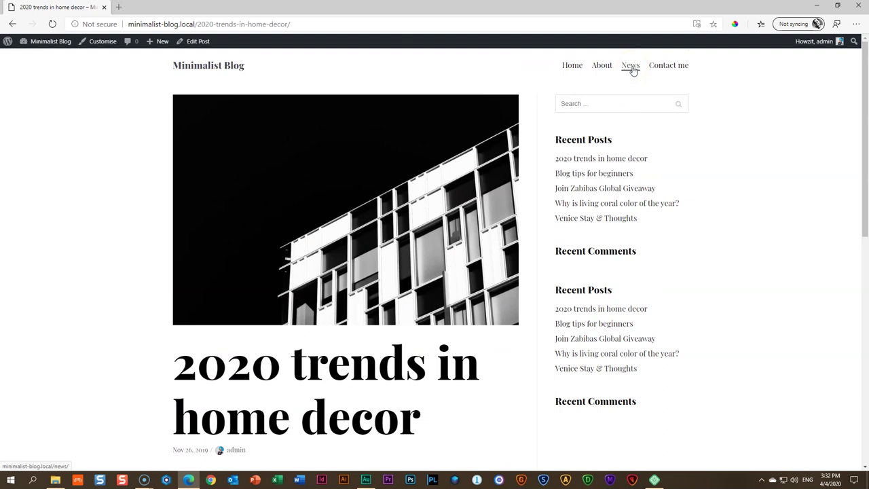
Go from the live post to the Dashboard and open the All Posts list
click(45, 42)
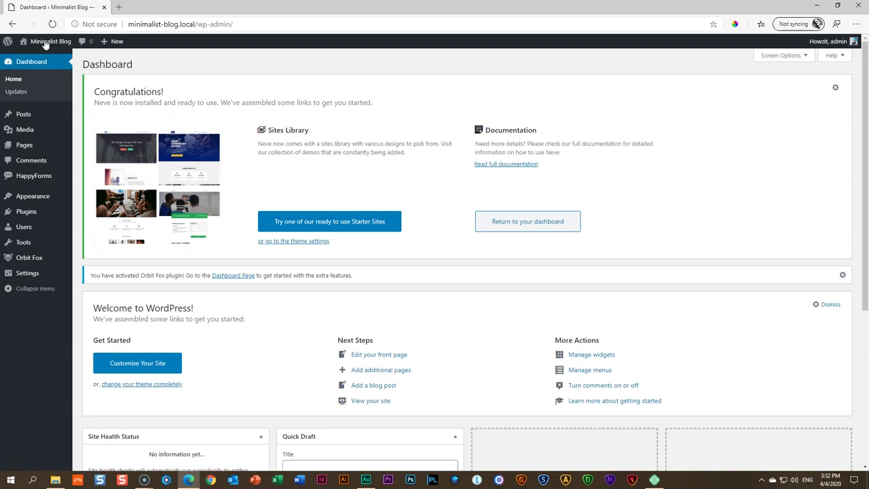
mouse_move(27, 119)
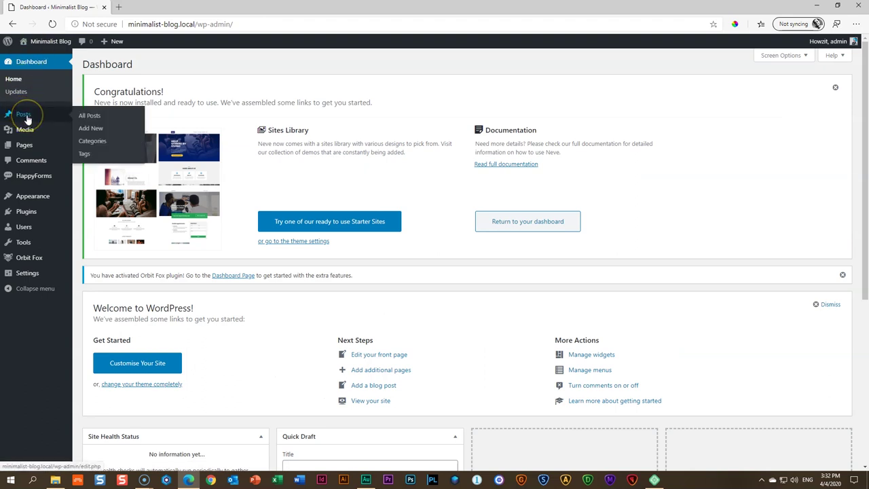
click(27, 118)
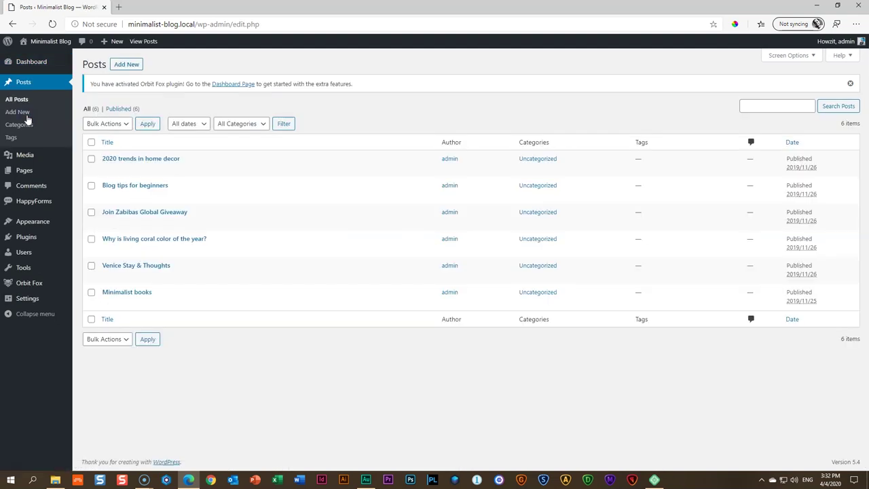
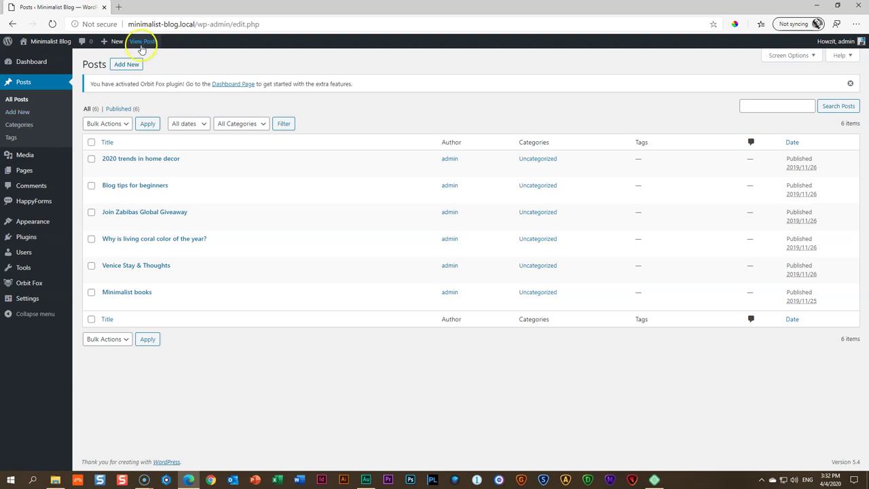
Start a new post titled 'My New Post' and place the cursor in its body
click(126, 64)
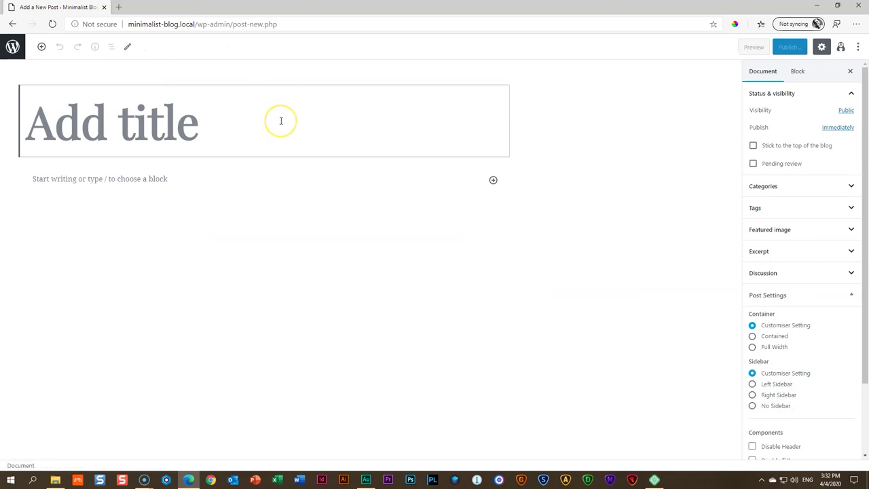
text(My New P)
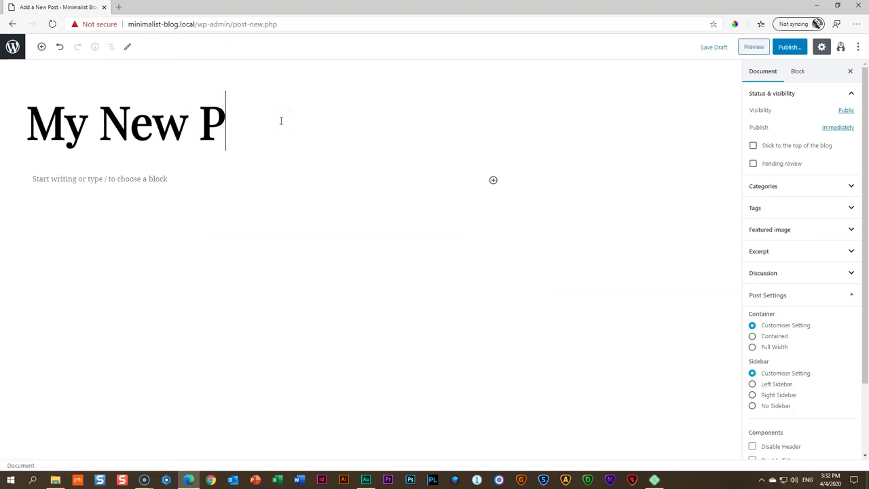
text(ost)
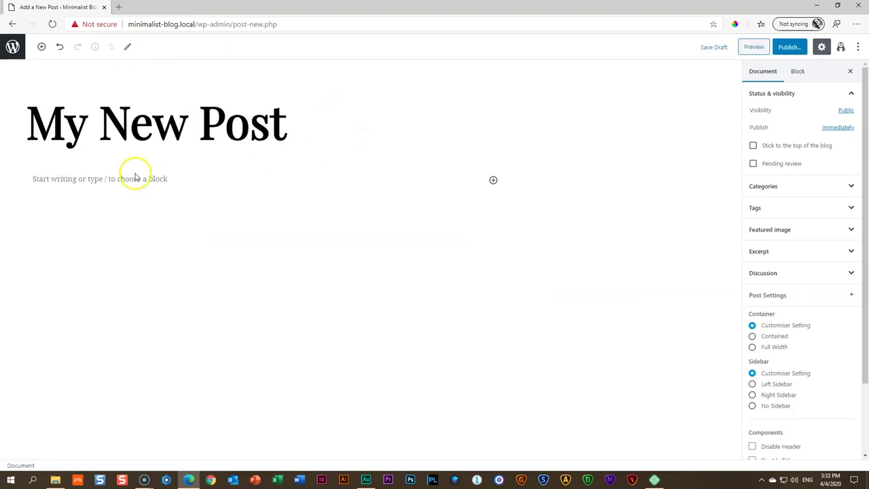
click(136, 179)
Insert a Heading block reading 'Today's Thoughts'
click(493, 180)
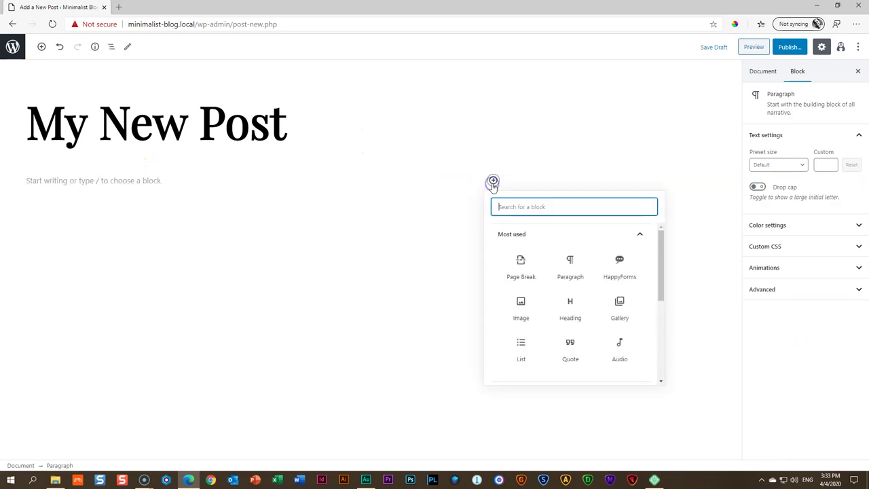
text(head)
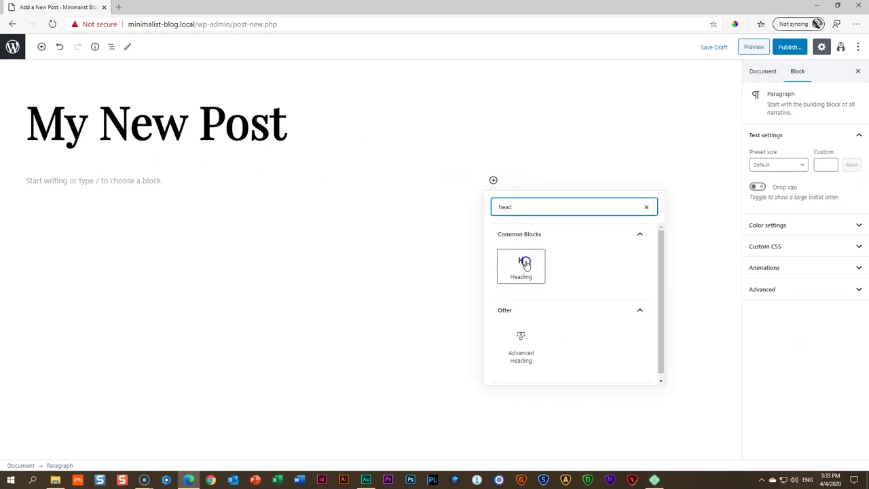
click(521, 263)
text(Today's Thoughts)
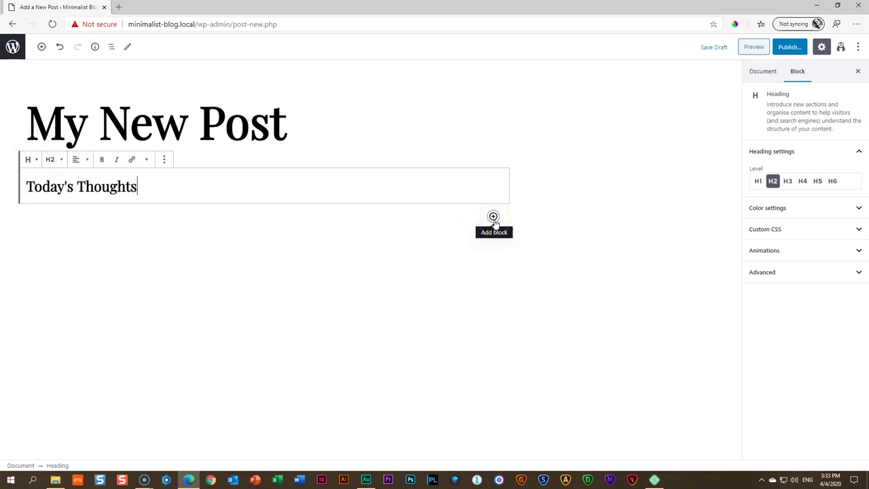
Open loremipsum.io in a new tab and generate placeholder paragraphs
click(119, 8)
text(loremipsum.io)
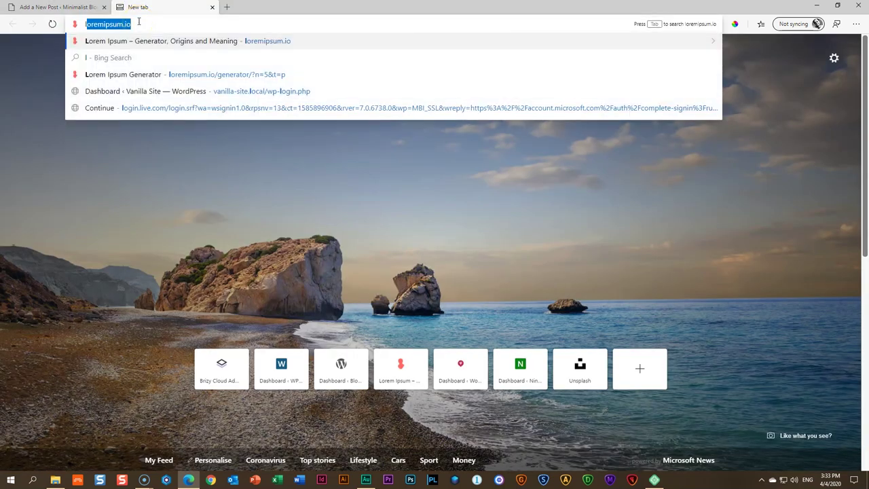
key(Return)
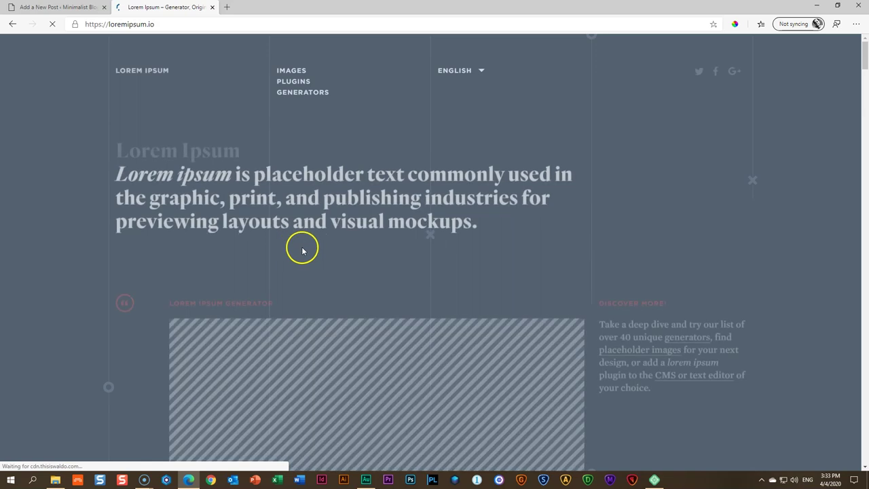
scroll(312, 247, down, 5)
click(350, 153)
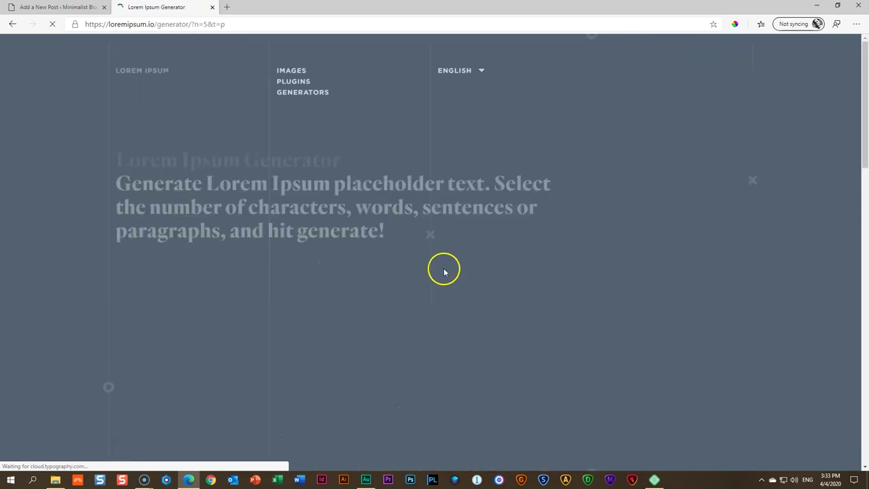
Copy the paragraph beginning 'Nibh tortor' and return to the post editor tab
scroll(444, 267, down, 5)
scroll(319, 262, up, 2)
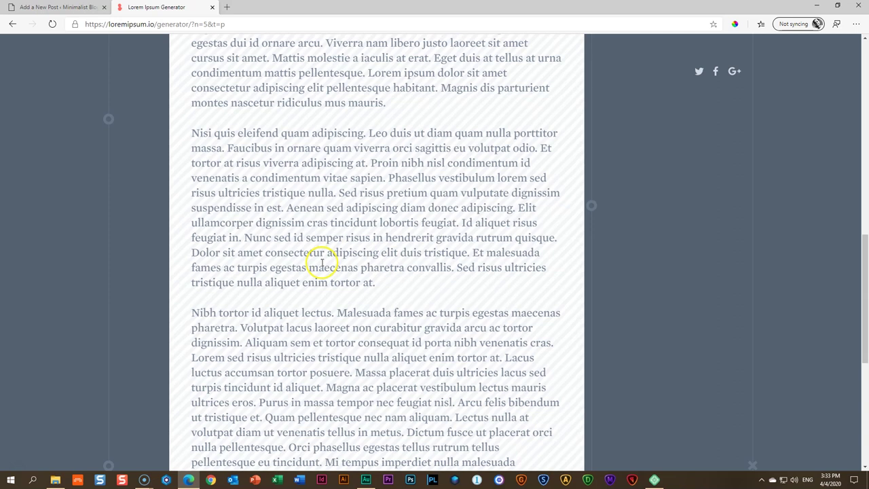
scroll(319, 262, down, 2)
drag(192, 182, 553, 346)
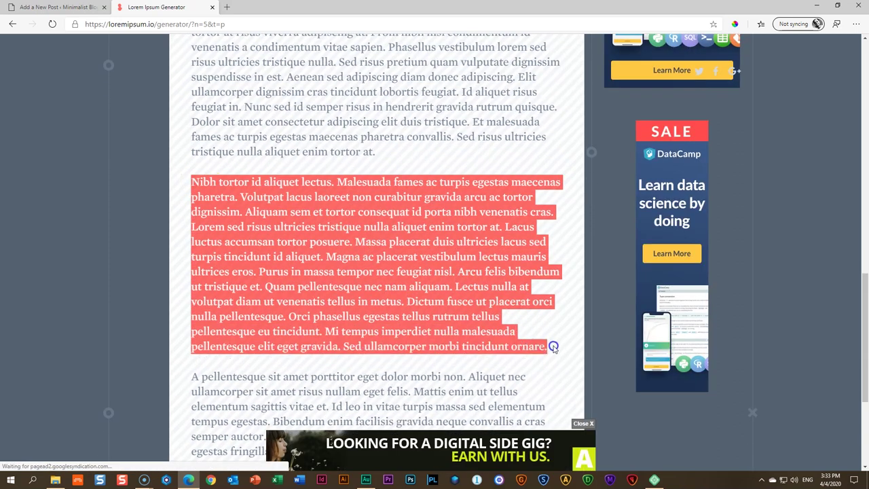
right_click(502, 247)
click(510, 254)
click(57, 7)
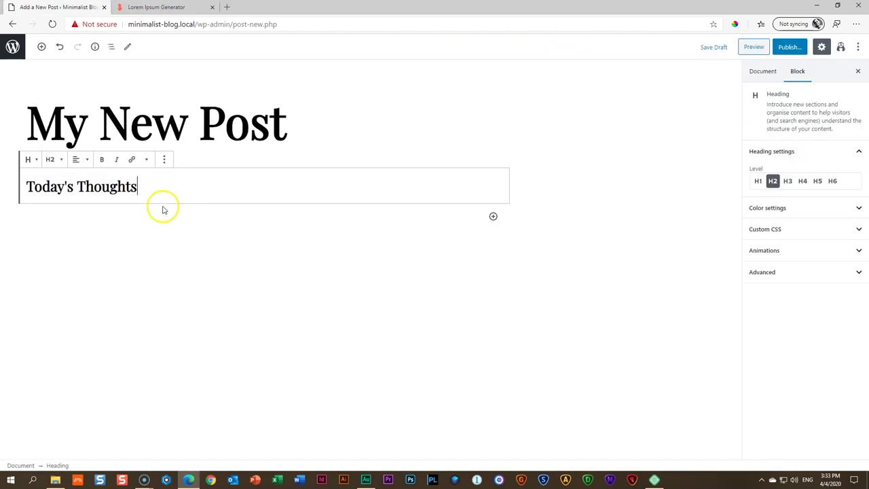
Paste the 'Nibh tortor' paragraph below the 'Today's Thoughts' heading
click(112, 216)
key(ctrl+v)
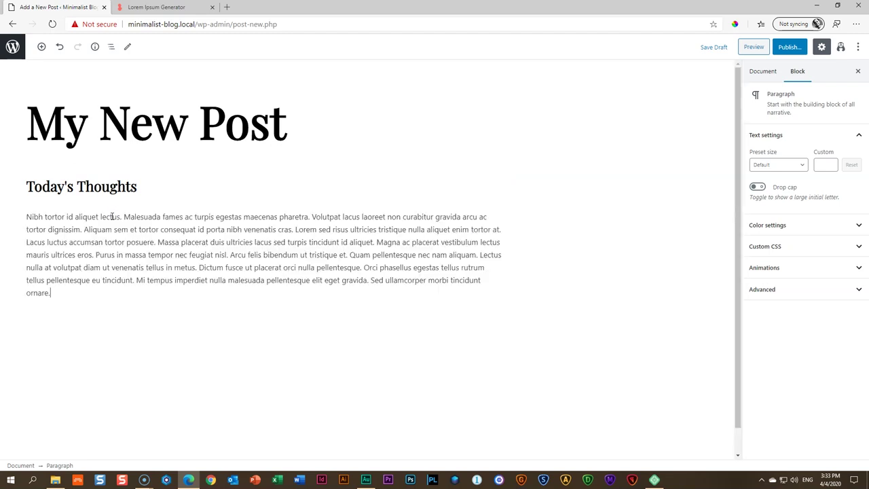
click(431, 154)
Publish My New Post and open its preview
click(788, 47)
click(805, 46)
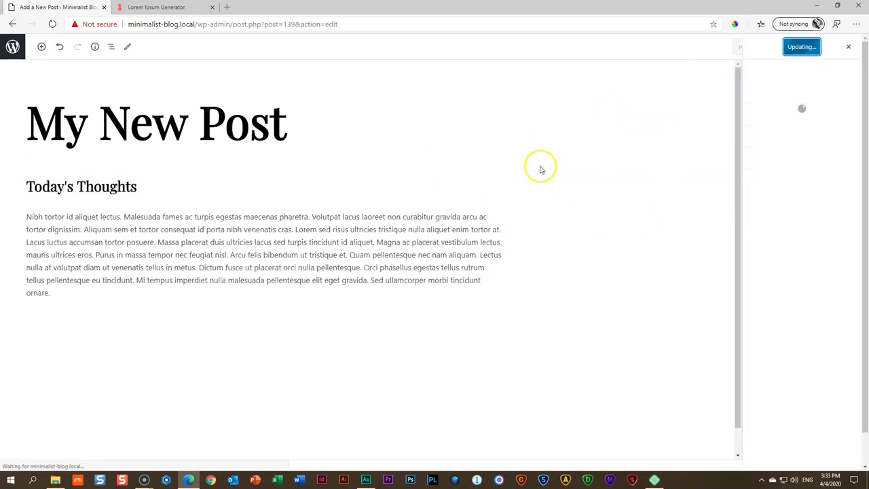
click(856, 47)
click(745, 48)
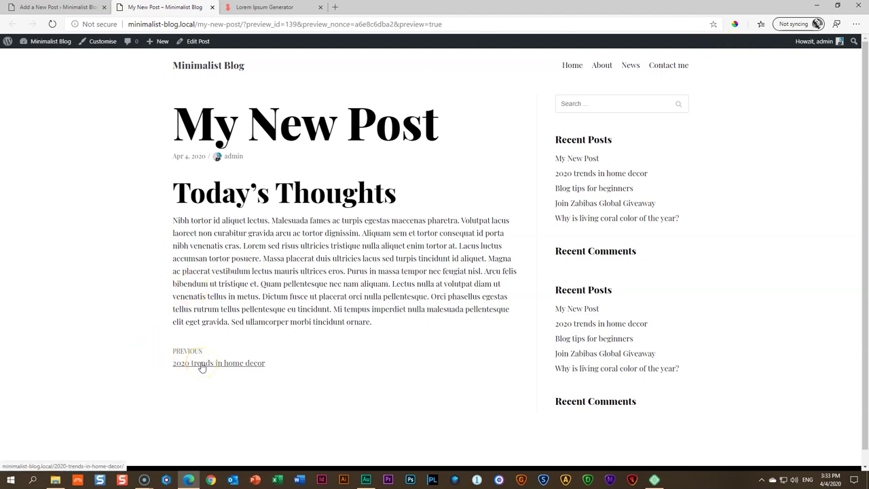
Open the previous post, '2020 trends in home decor', and read through it
click(202, 367)
scroll(149, 339, down, 6)
scroll(151, 339, down, 2)
scroll(151, 339, up, 6)
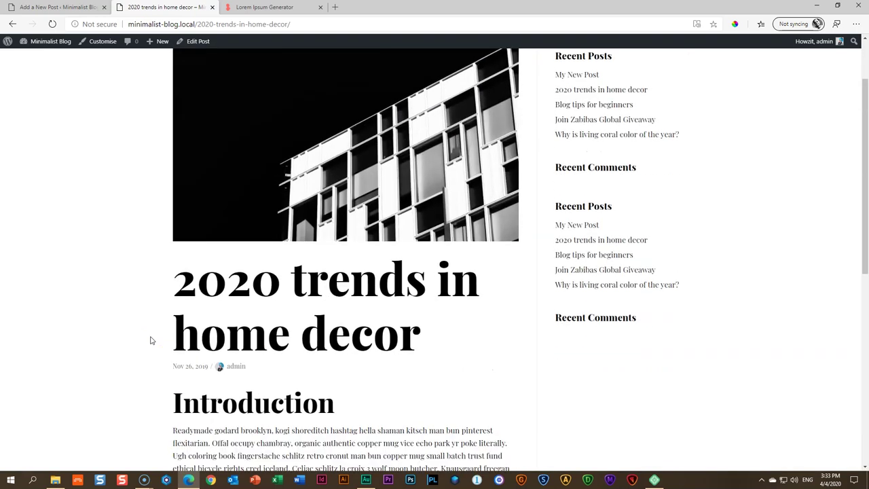
scroll(151, 339, down, 6)
Return to My New Post, reopen '2020 trends in home decor', then switch to the editor tab
click(498, 418)
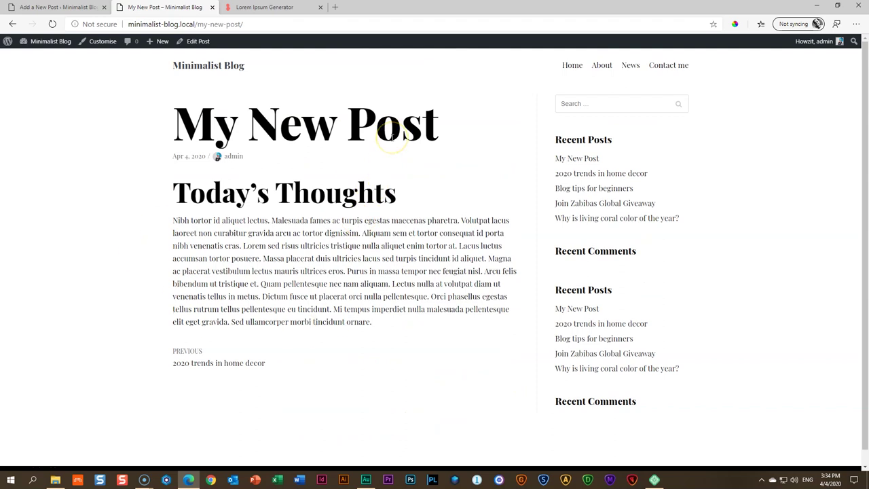
click(382, 127)
click(205, 362)
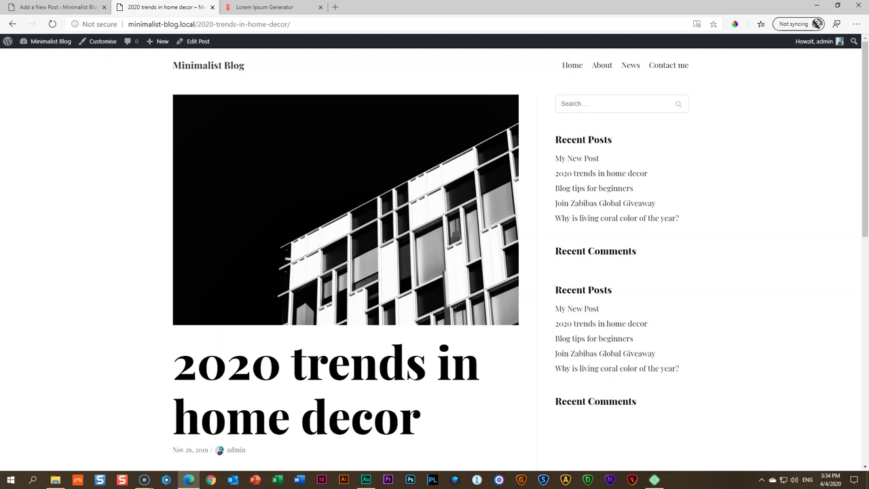
key(ctrl+shift+Tab)
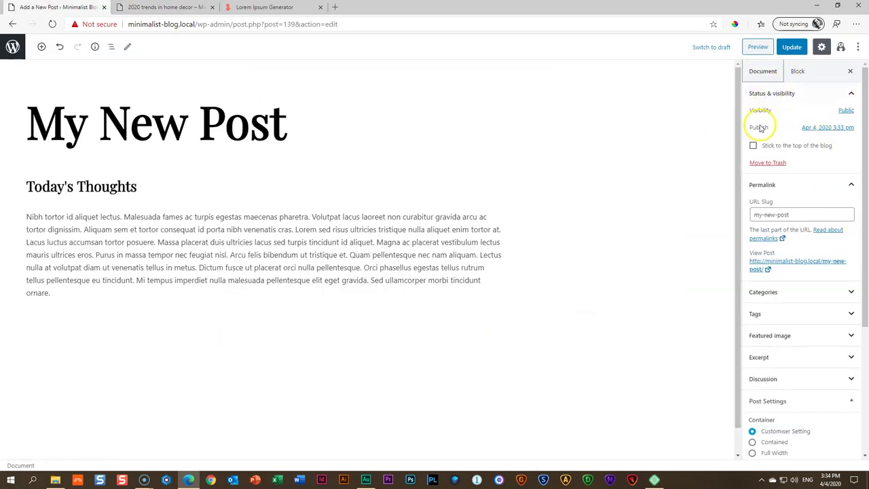
Set the photo of a person reading as the featured image and update the post
click(770, 336)
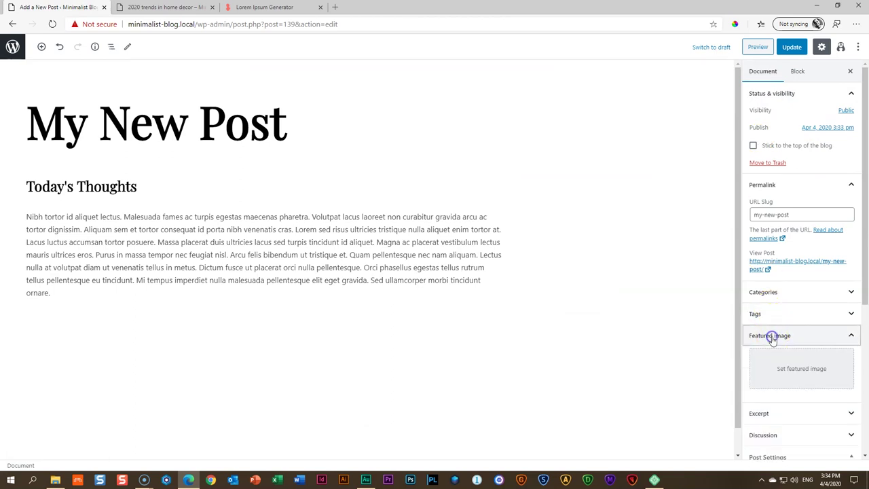
scroll(685, 312, down, 1)
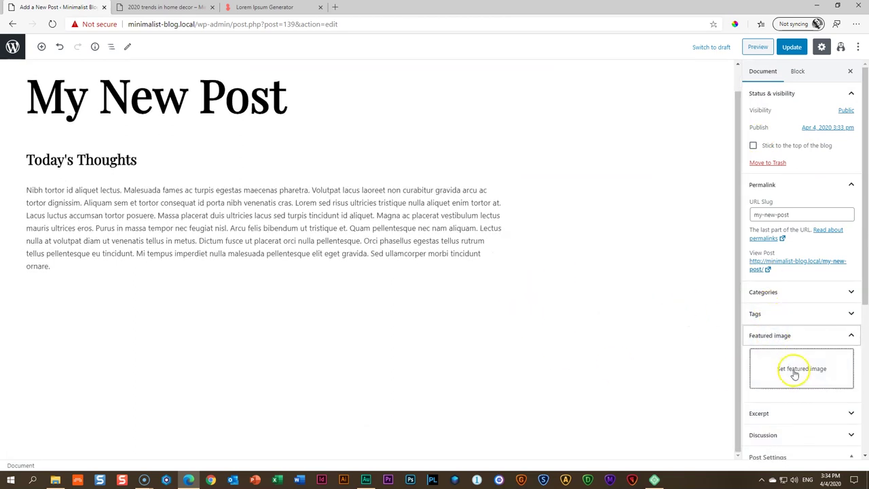
click(794, 374)
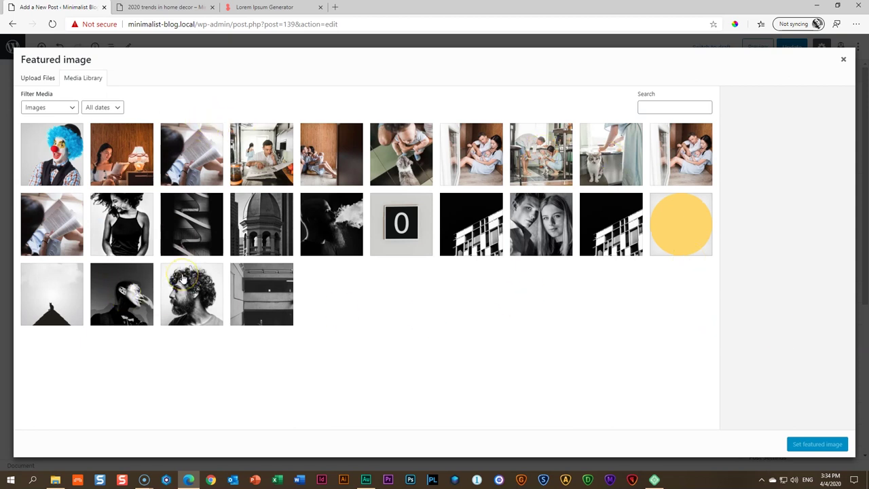
click(194, 142)
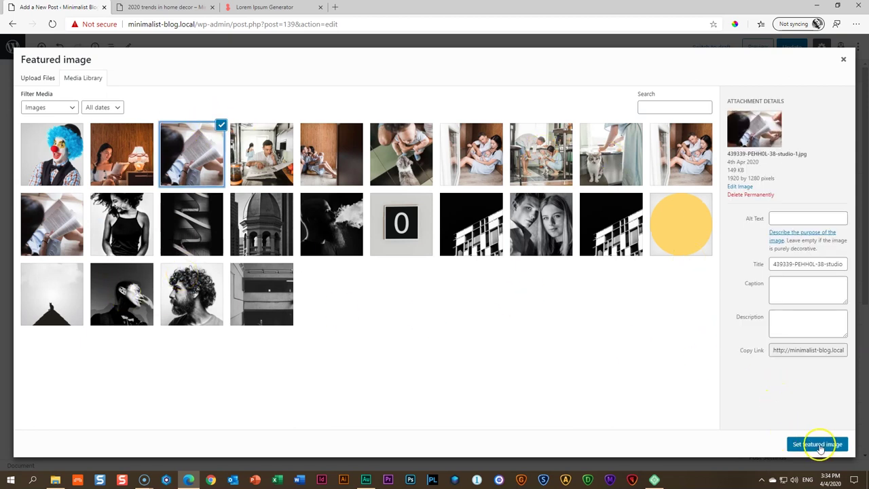
click(816, 444)
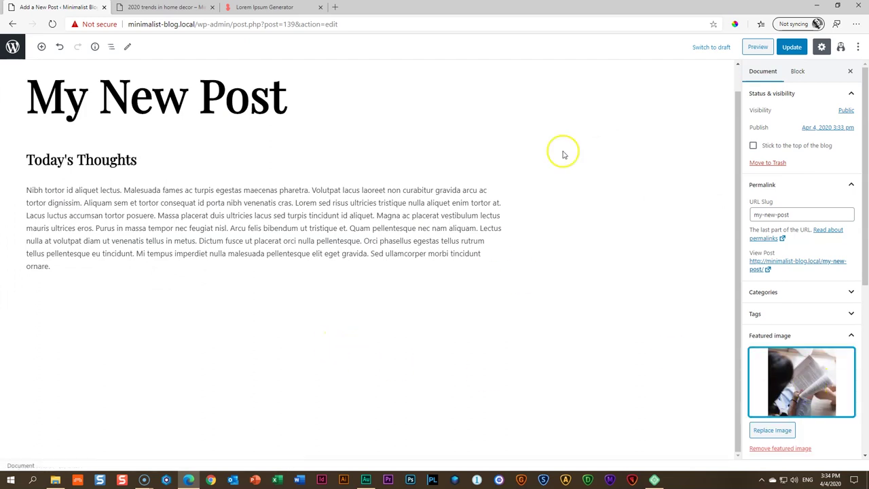
click(794, 52)
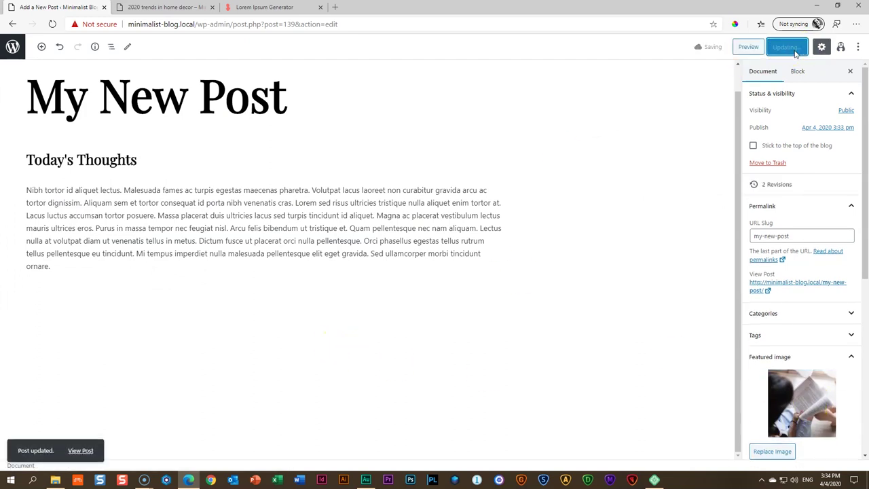
Preview the updated post, then return to the editor tab
click(749, 49)
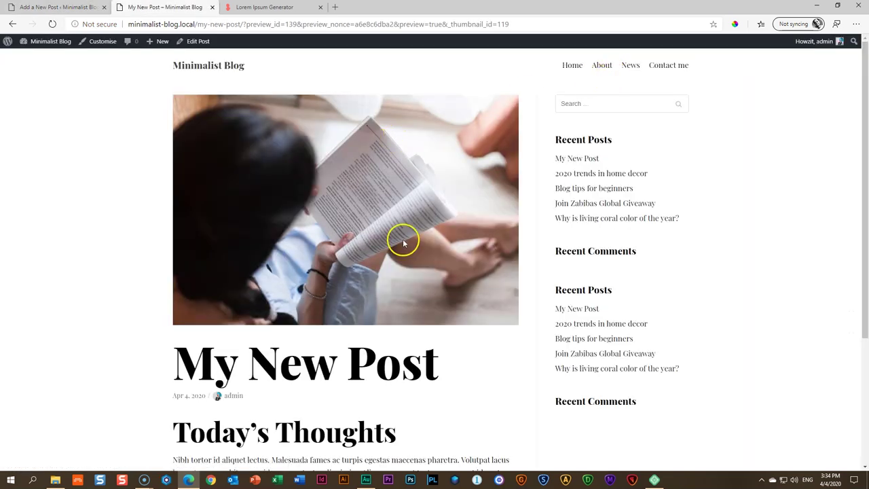
scroll(407, 241, down, 3)
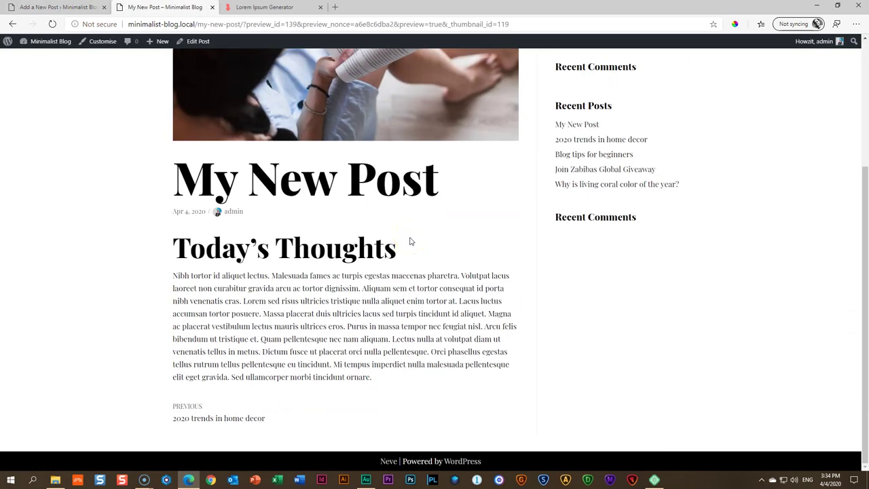
scroll(410, 241, up, 3)
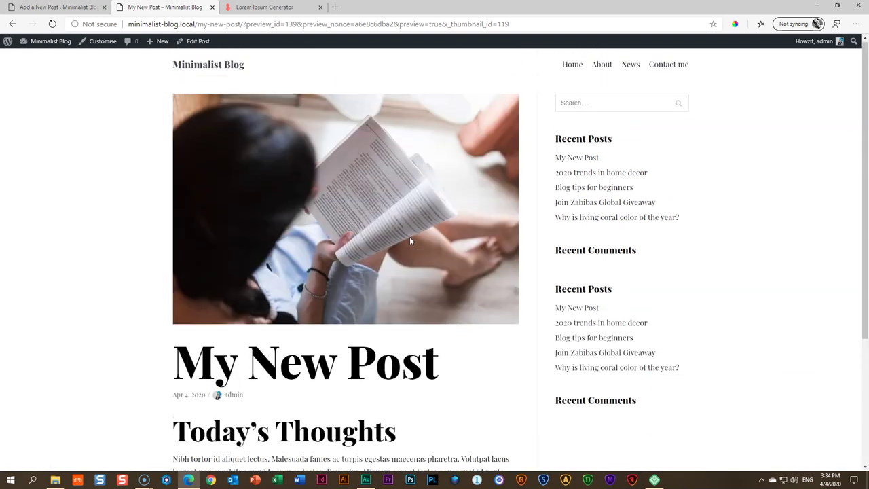
click(71, 6)
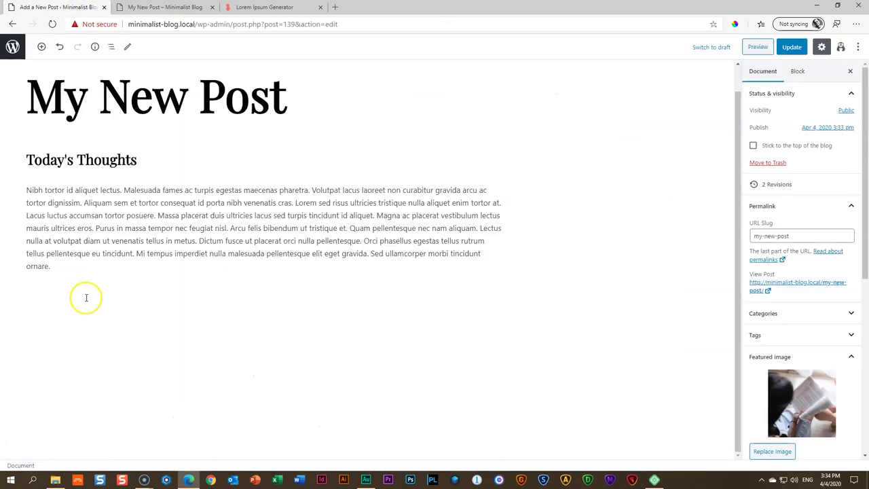
Insert an Image block with the couple-with-baby photo after the paragraph
click(237, 229)
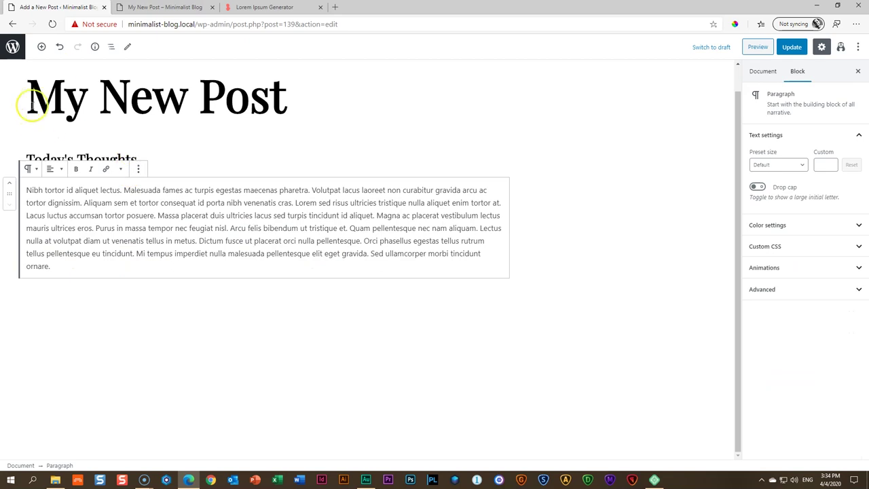
click(42, 48)
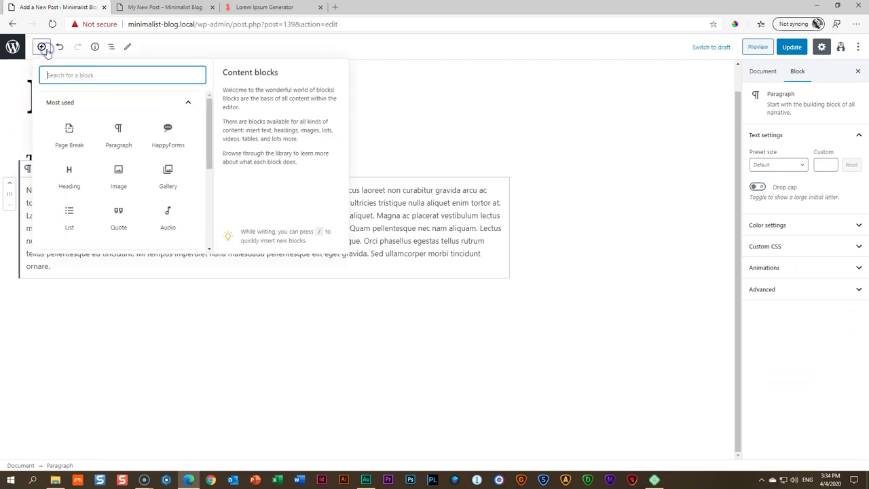
click(118, 171)
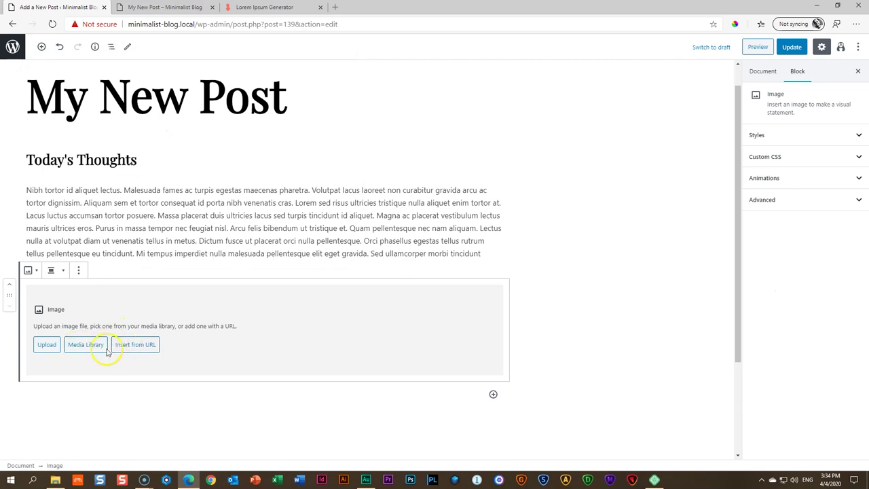
click(86, 345)
click(483, 145)
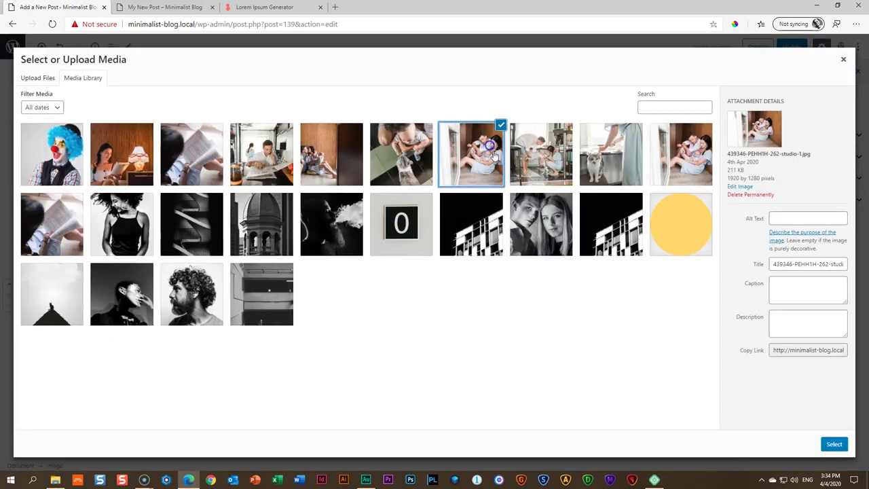
click(833, 444)
scroll(475, 316, down, 1)
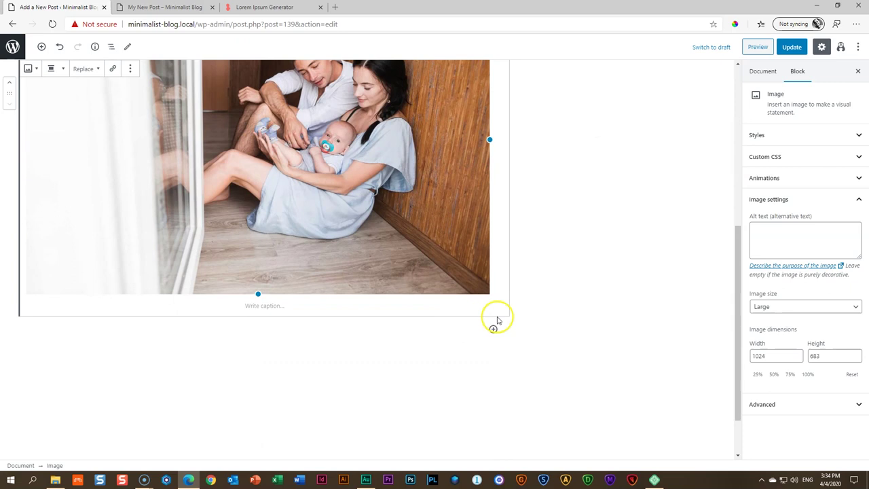
Add a heading reading 'A day without rain' below the photo
click(493, 329)
click(569, 240)
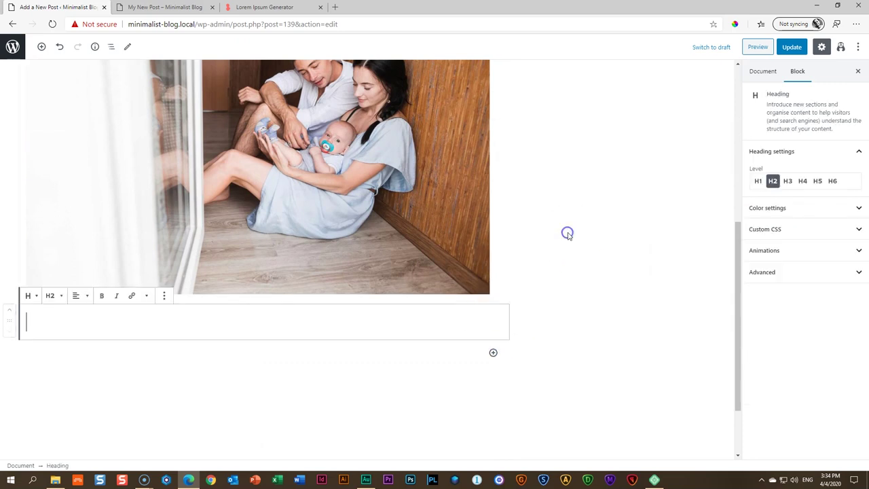
text(A)
scroll(158, 270, down, 1)
text(day without rain)
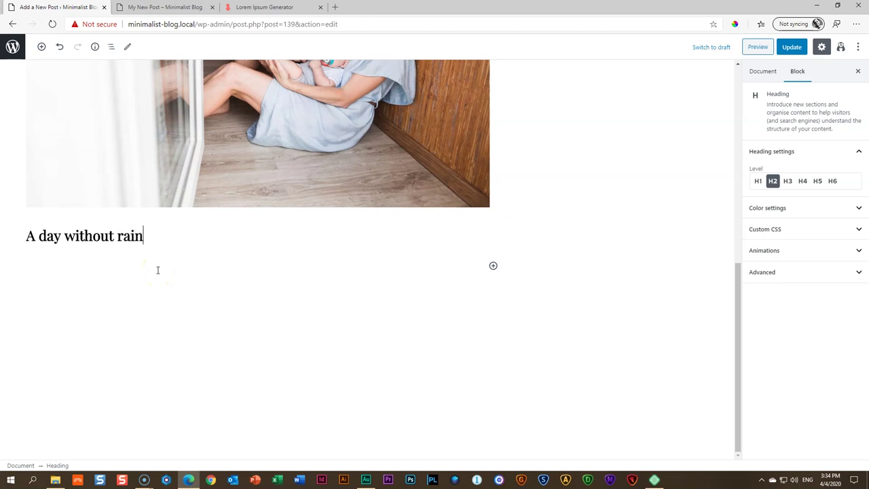
Add a gallery of the woman-by-lamp, man-with-newspaper and couple-on-floor photos
click(492, 266)
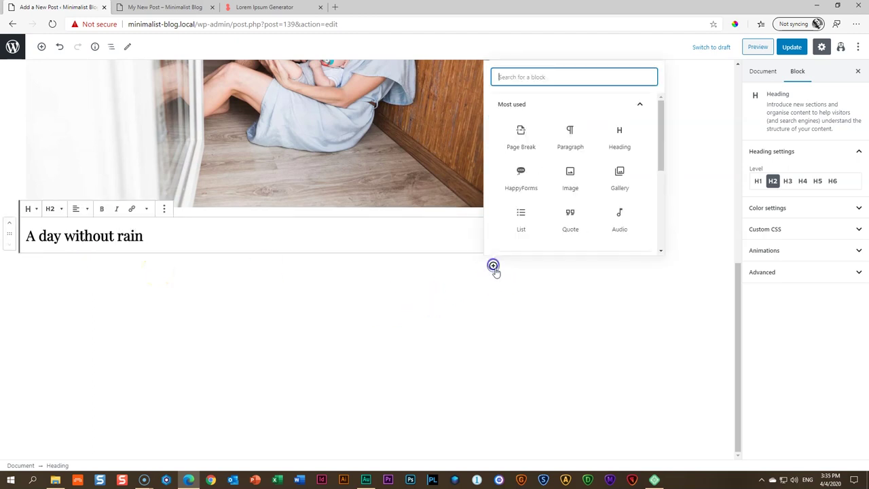
click(600, 178)
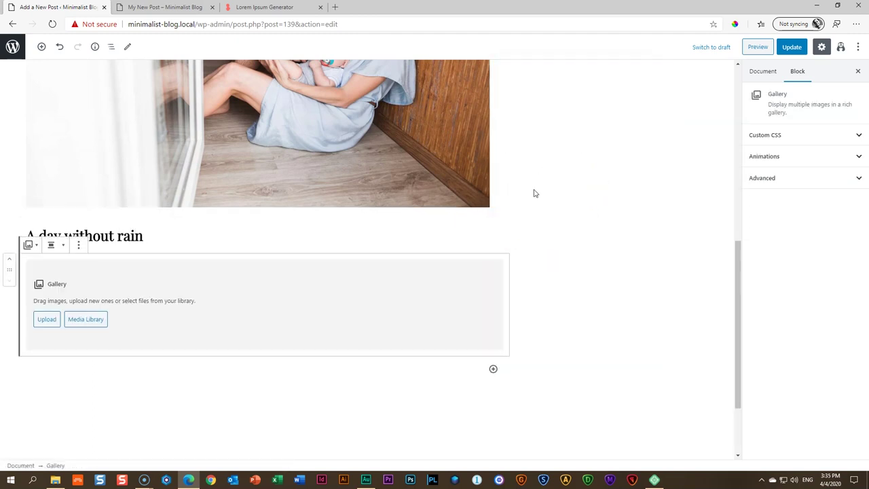
click(84, 321)
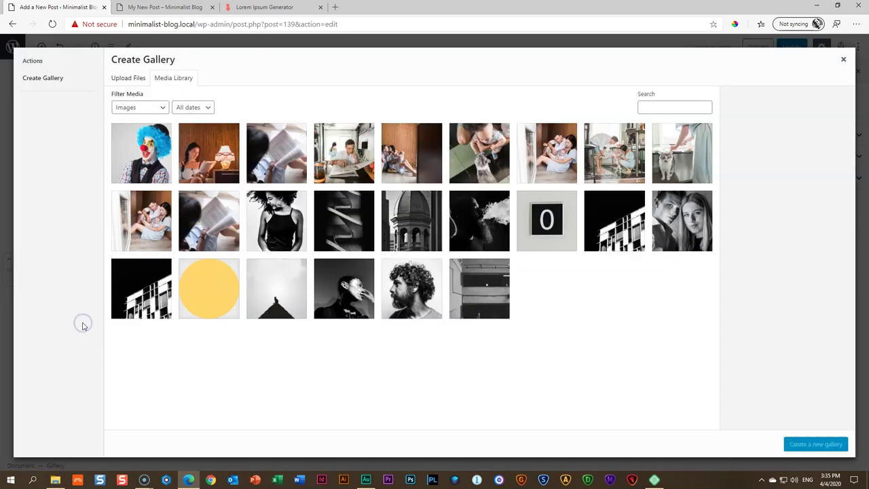
click(221, 180)
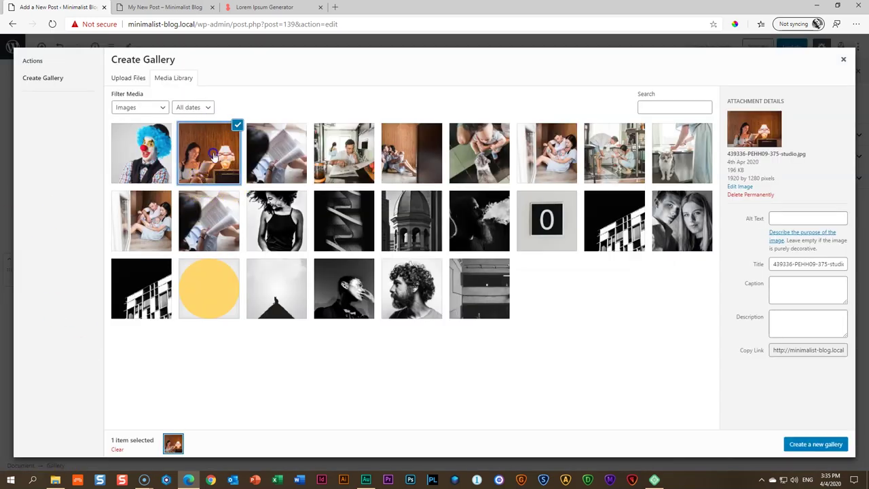
click(343, 183)
click(525, 166)
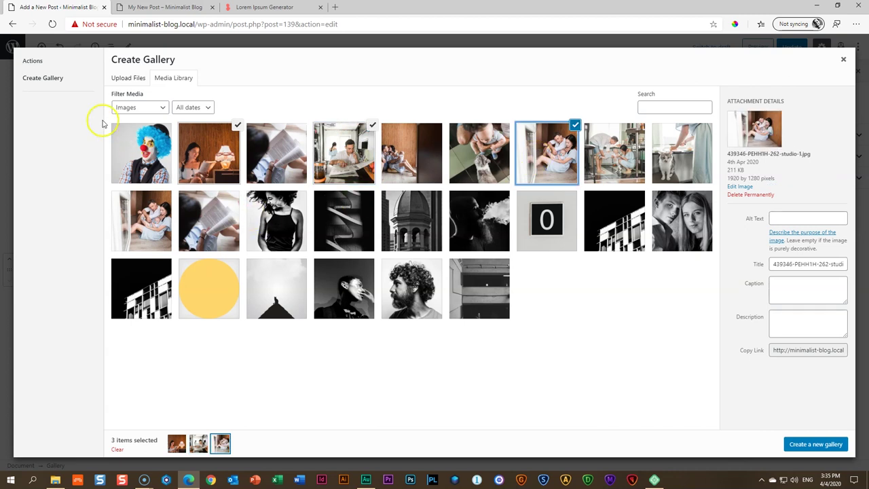
click(828, 444)
click(840, 446)
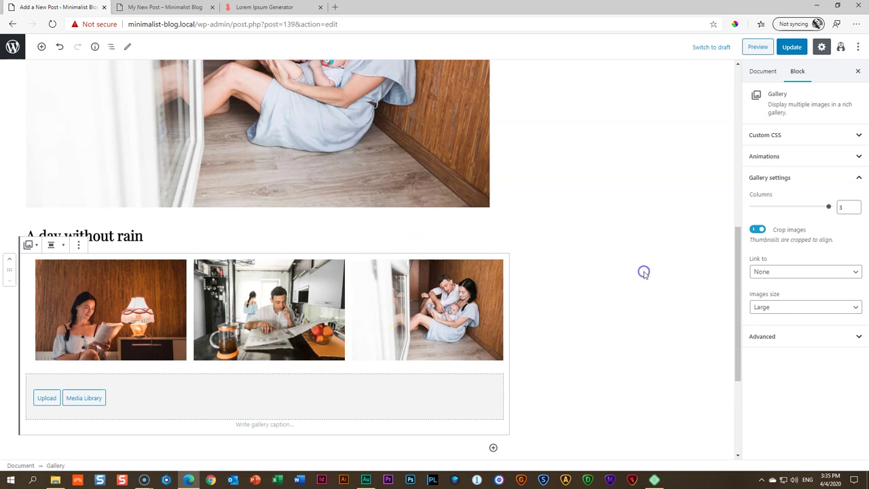
Add a paragraph below the gallery with lorem ipsum text copied from the generator
scroll(642, 272, down, 3)
click(493, 267)
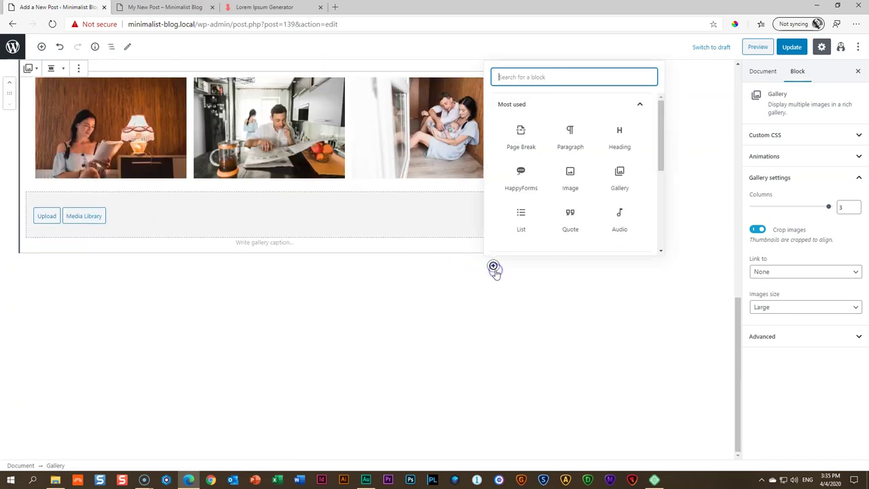
click(570, 136)
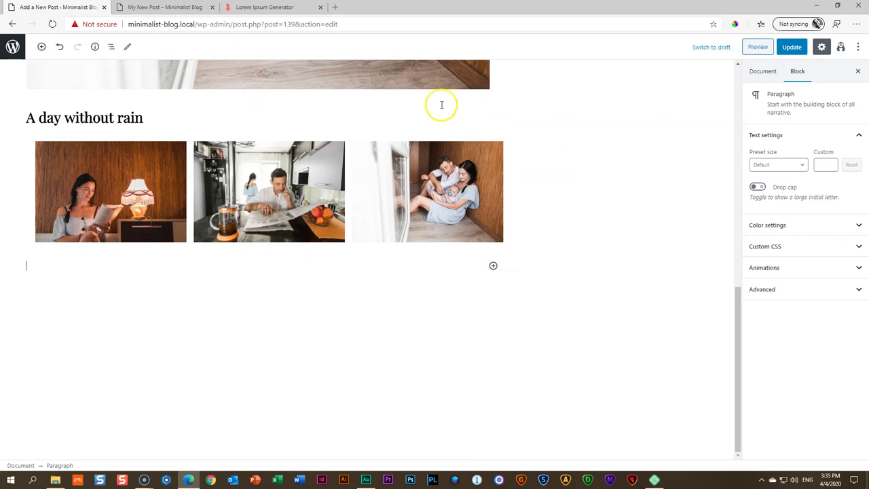
click(265, 7)
scroll(330, 233, down, 3)
drag(243, 290, 191, 170)
right_click(230, 173)
click(251, 182)
click(165, 6)
click(57, 6)
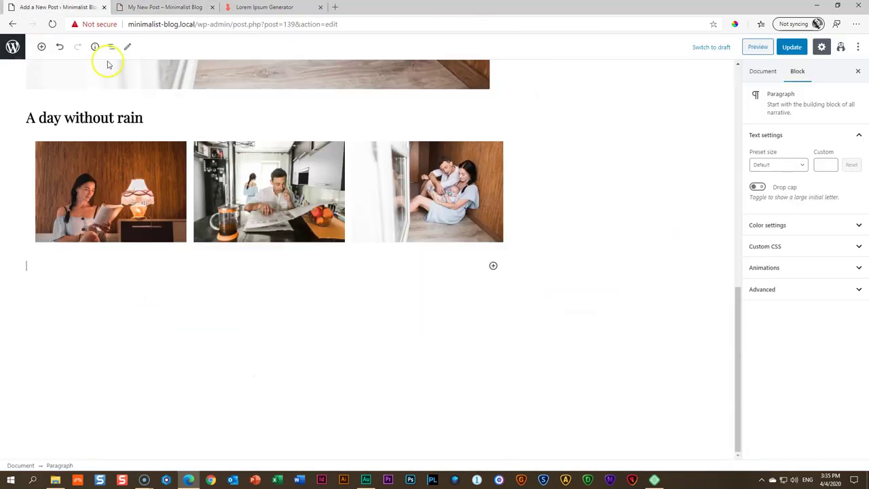
key(ctrl+v)
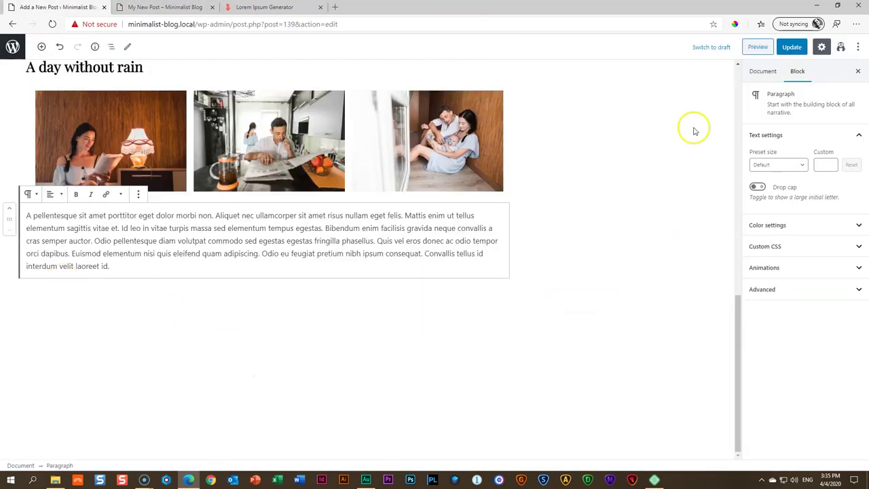
Update the post to save the new content
scroll(613, 249, up, 1)
scroll(613, 249, up, 10)
click(792, 47)
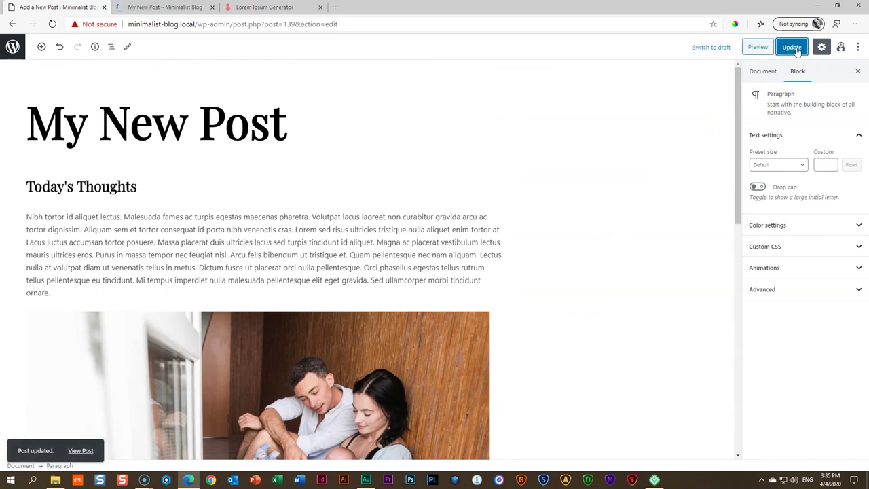
Review the updated post and the News page listing, then return to the editor
click(182, 8)
scroll(134, 175, down, 4)
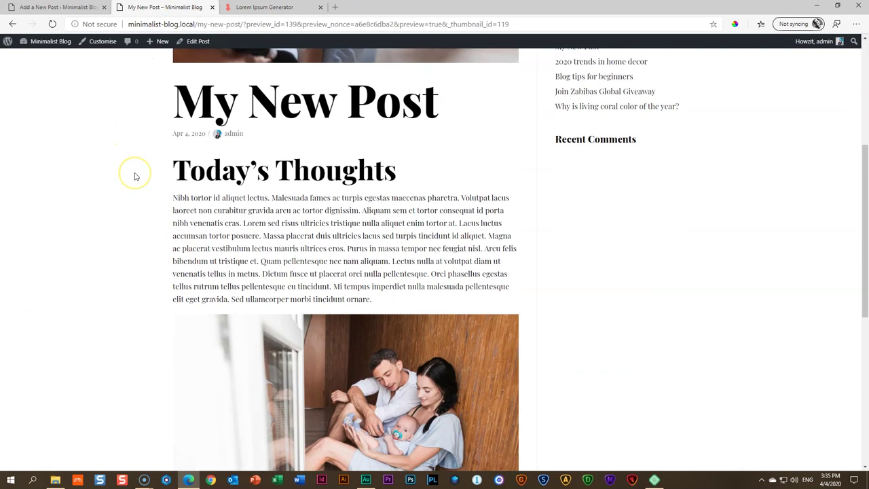
scroll(133, 177, down, 6)
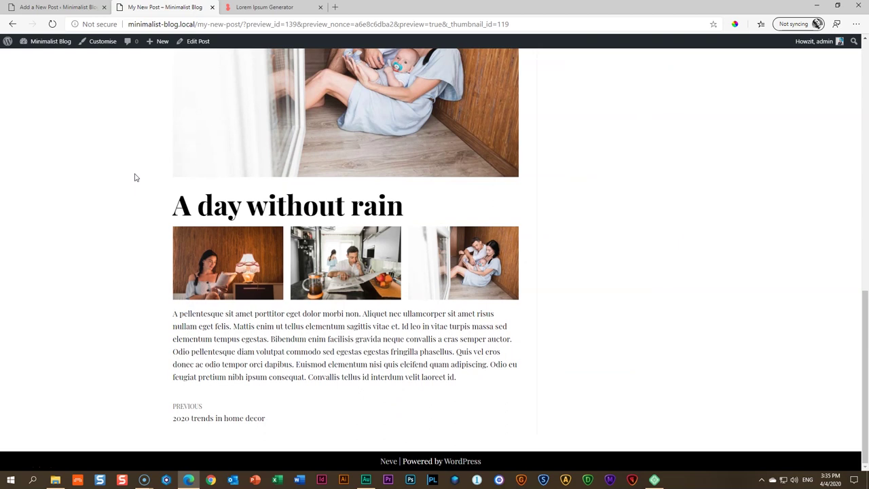
scroll(135, 177, up, 10)
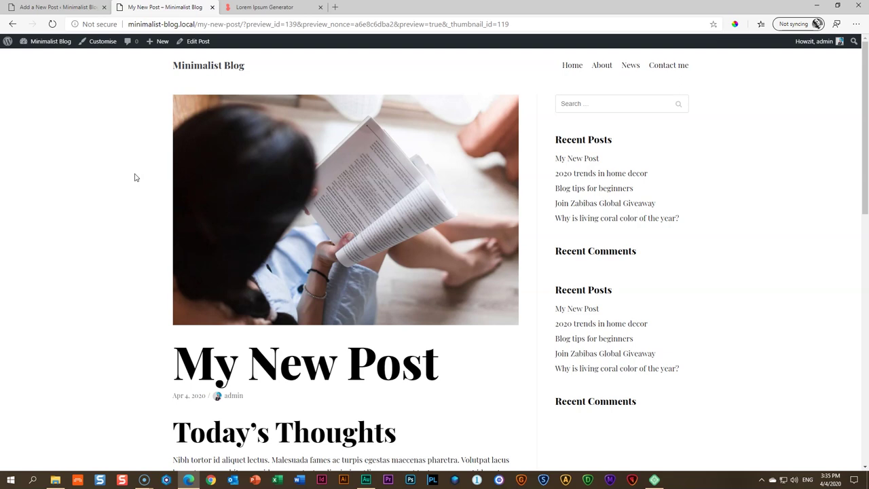
scroll(135, 177, down, 1)
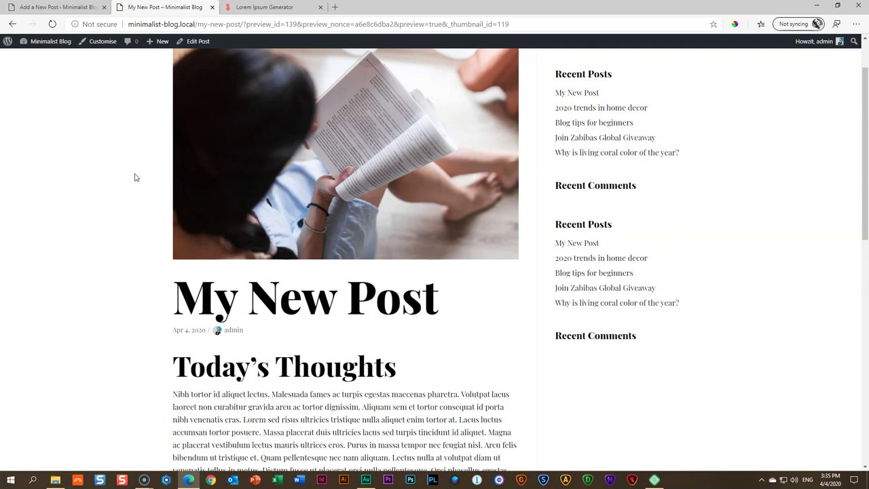
scroll(161, 178, up, 1)
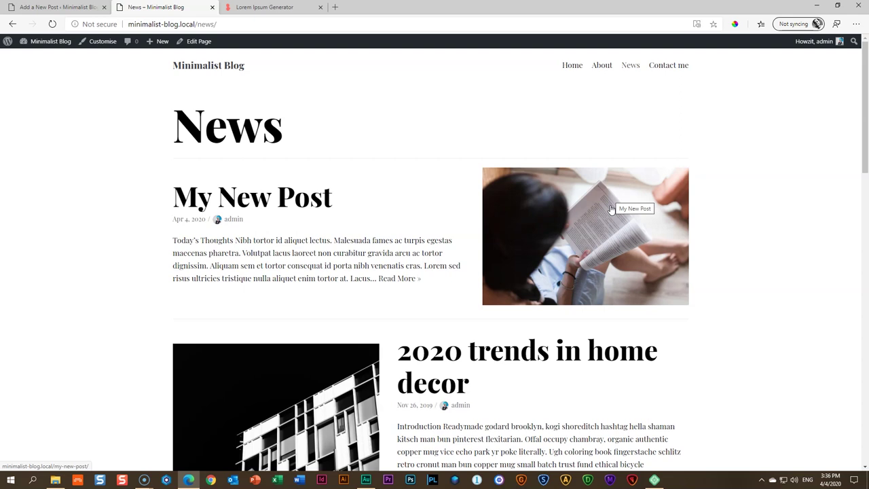
scroll(616, 251, down, 12)
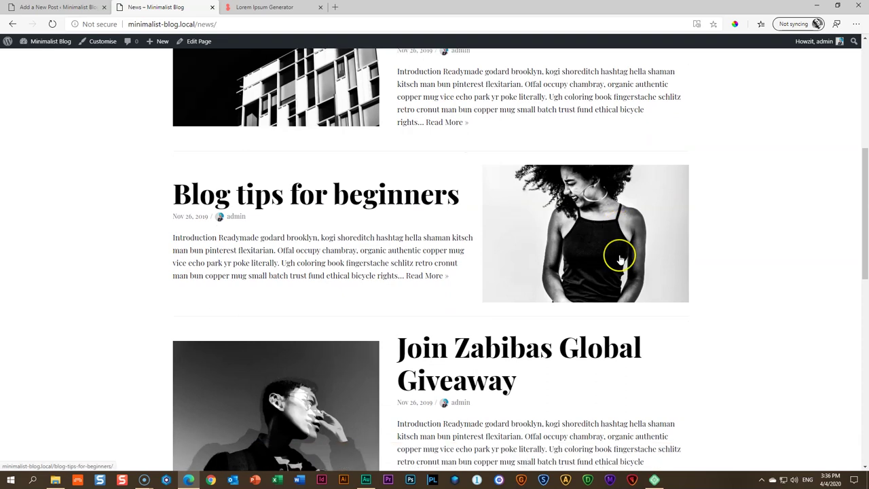
scroll(620, 259, up, 12)
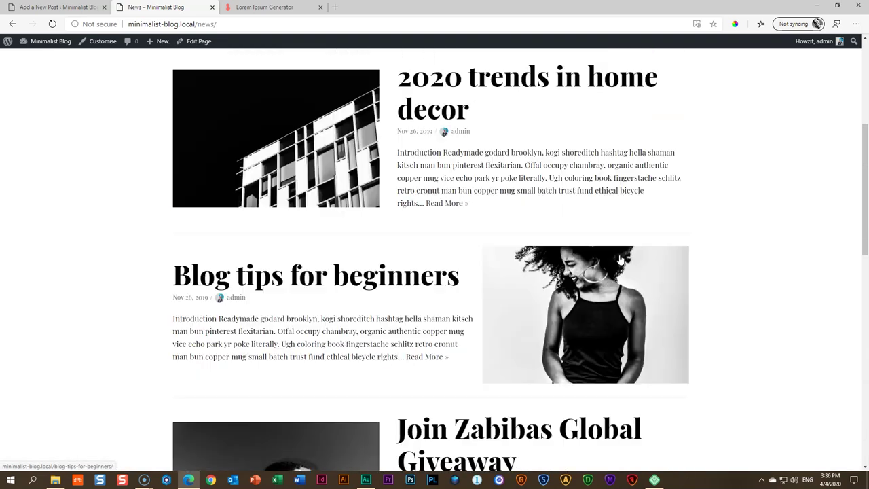
click(622, 243)
scroll(550, 372, down, 5)
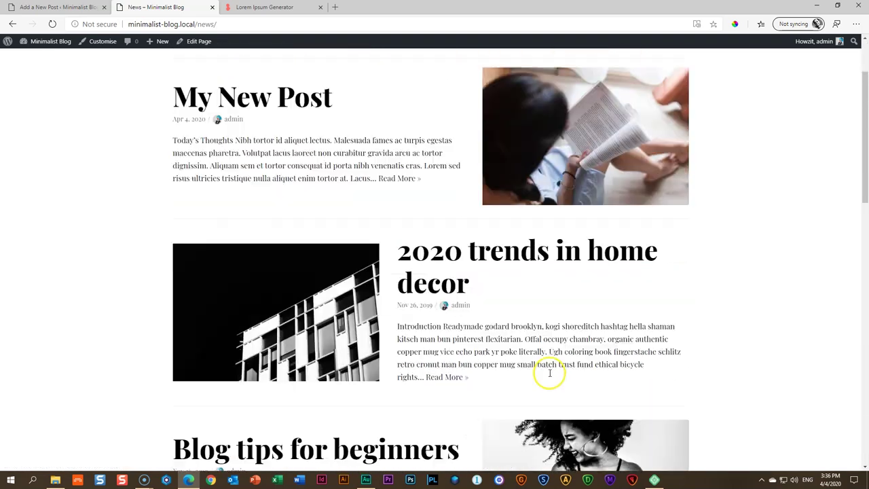
scroll(550, 371, up, 5)
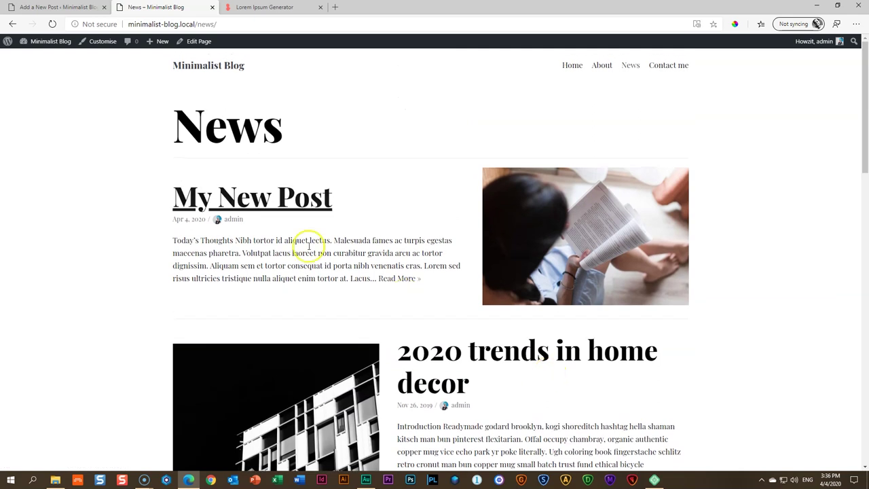
click(86, 7)
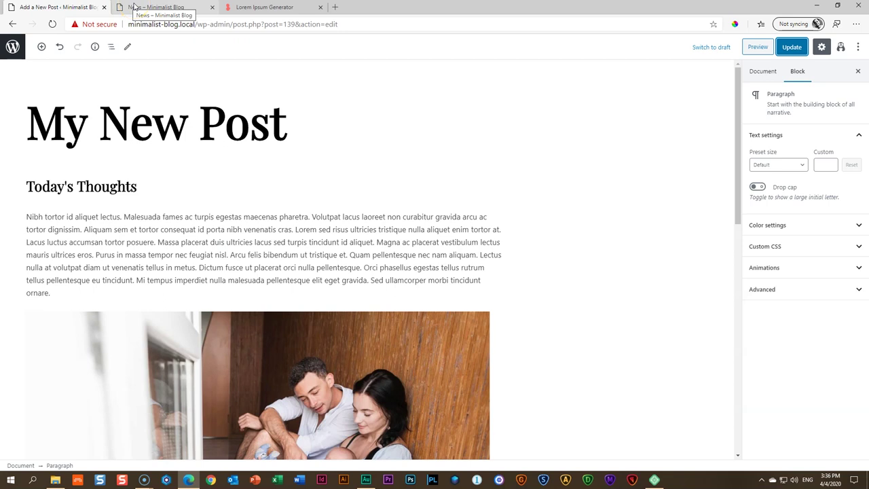
In All Posts, select the six old posts, from '2020 trends in home decor' to 'Minimalist books'
click(16, 52)
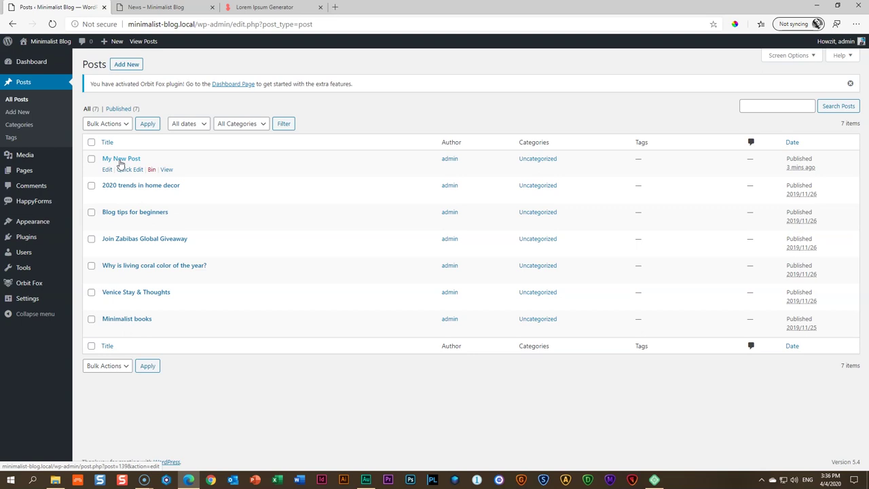
click(91, 211)
click(91, 186)
click(91, 238)
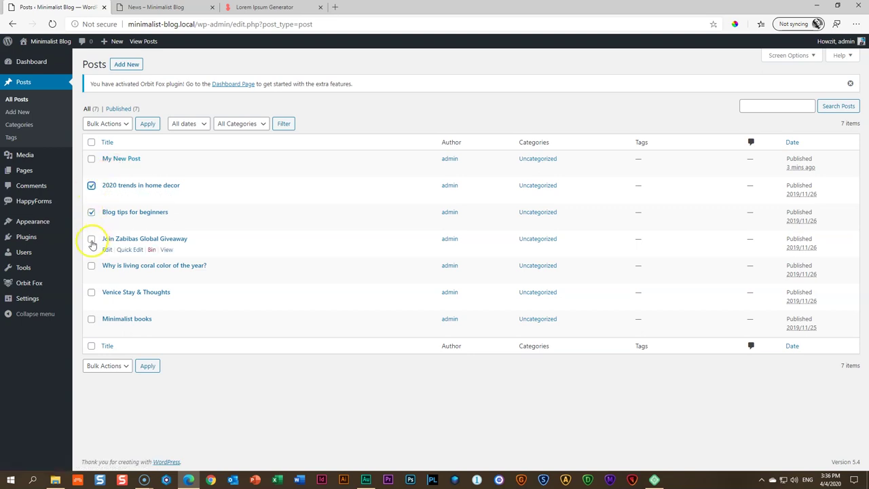
click(91, 265)
click(91, 292)
click(91, 319)
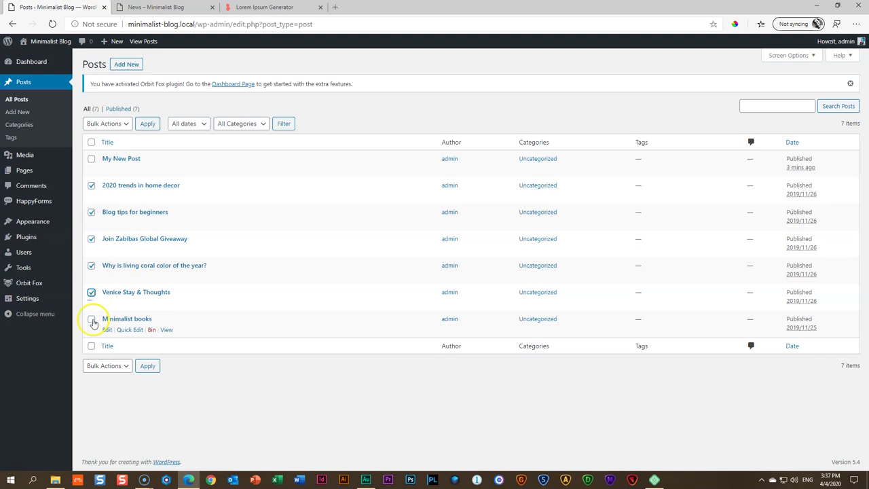
Move the selected posts to the Bin and empty the Bin permanently
click(99, 155)
click(147, 125)
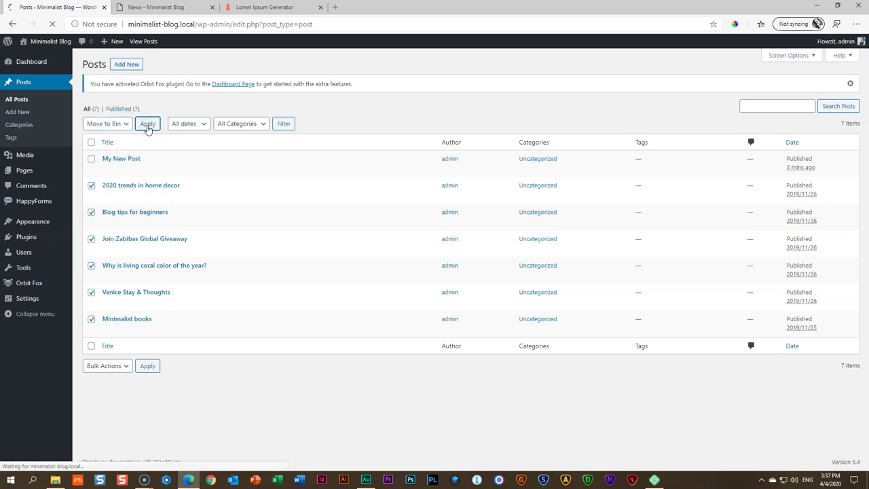
click(149, 134)
click(339, 125)
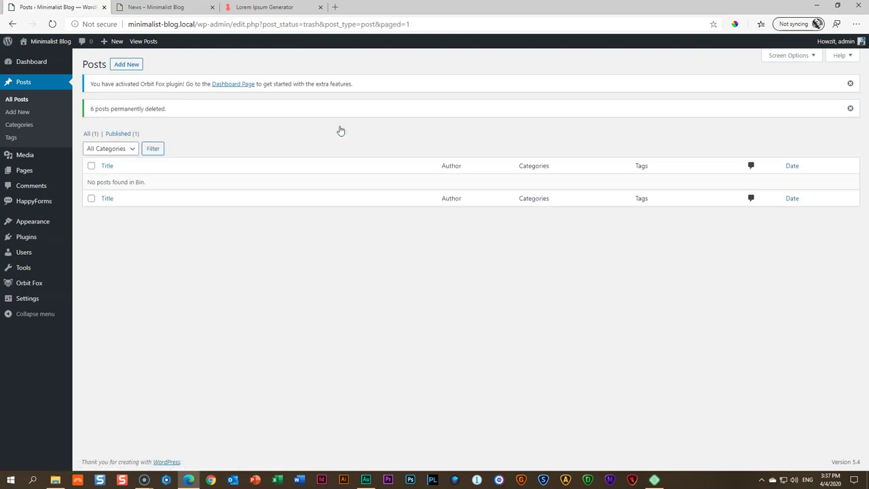
click(156, 6)
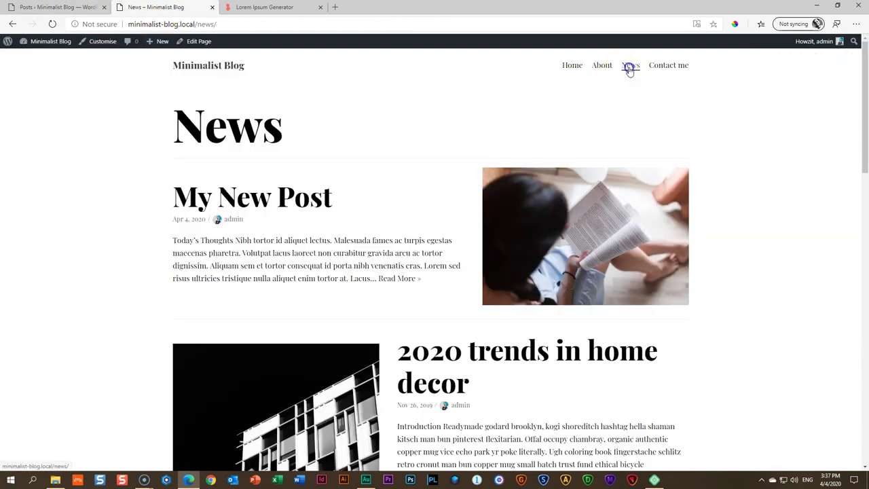
Reload the News page and open My New Post to confirm it is the only post
click(629, 66)
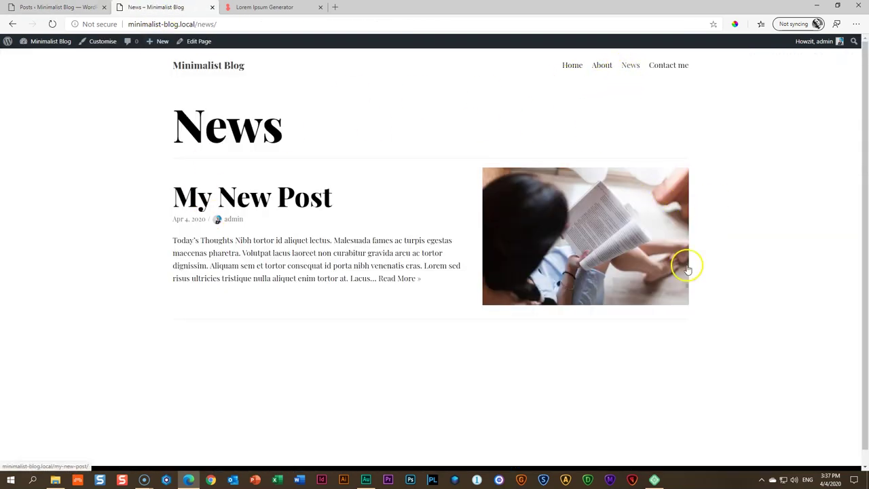
click(258, 196)
scroll(258, 205, down, 5)
scroll(258, 206, down, 4)
scroll(258, 206, up, 9)
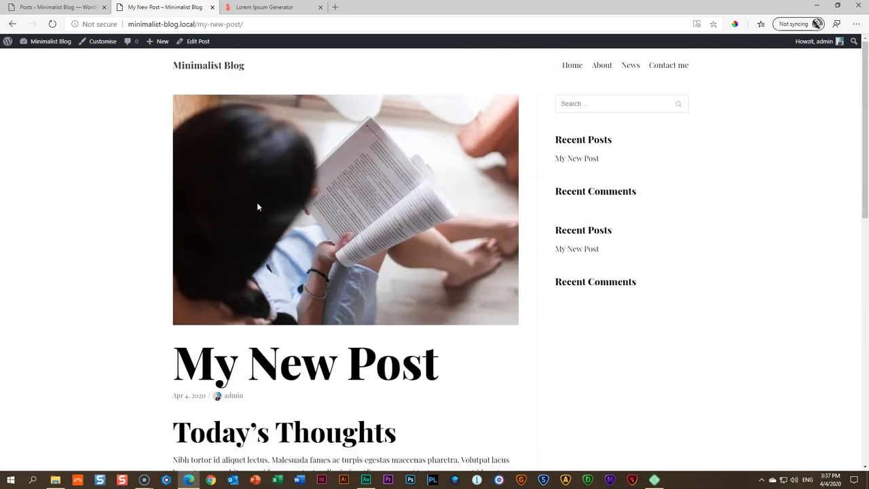
Go to Plugins > Installed Plugins in the admin
click(56, 6)
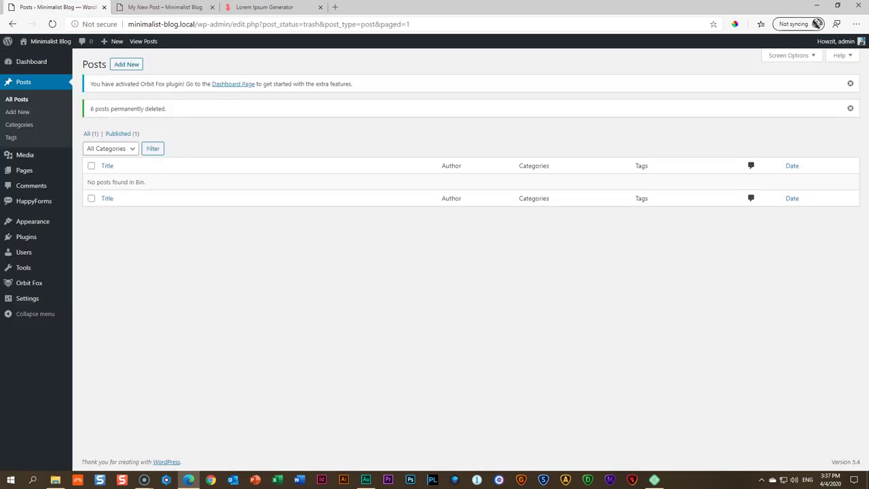
mouse_move(43, 234)
click(86, 240)
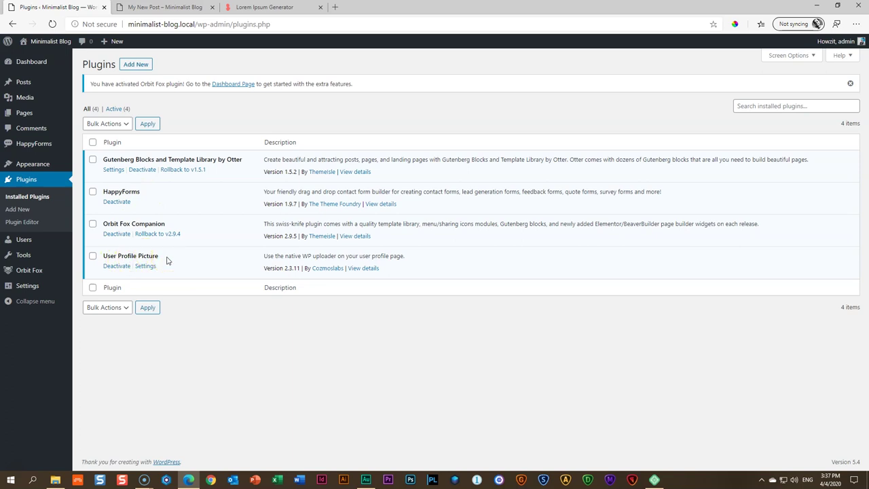
Search the plugin directory for 'duplicate posts'
click(135, 66)
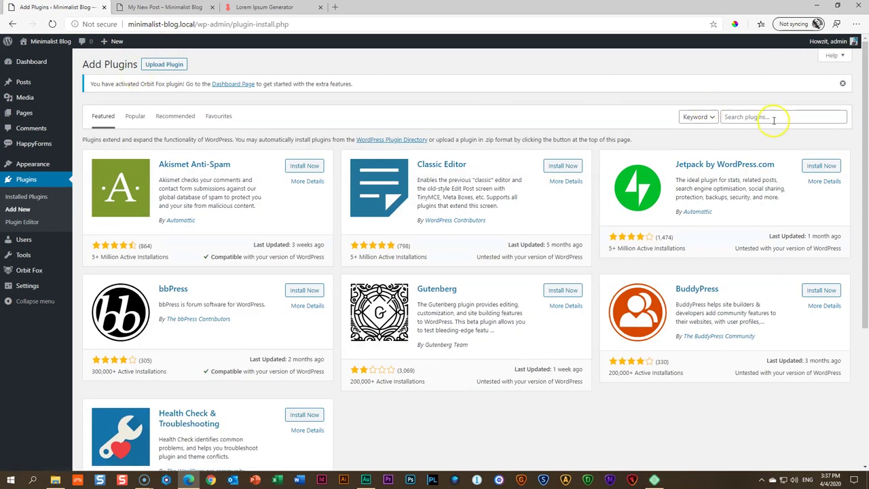
click(774, 119)
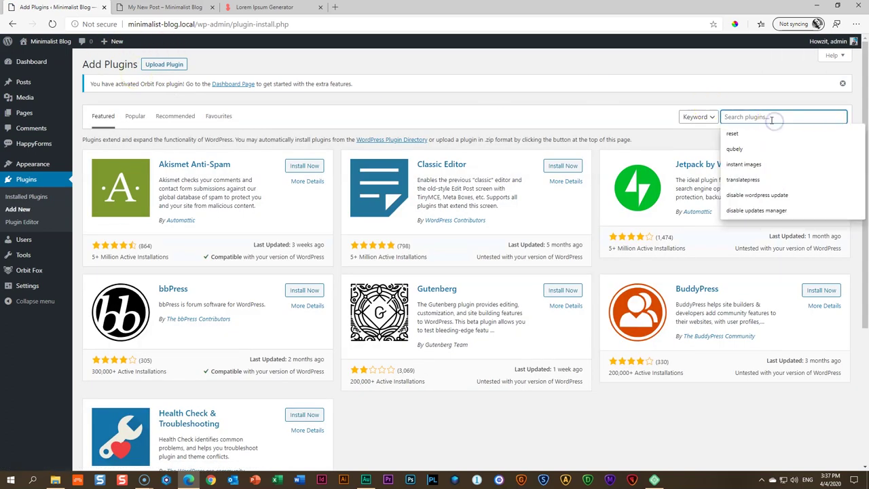
text(dup)
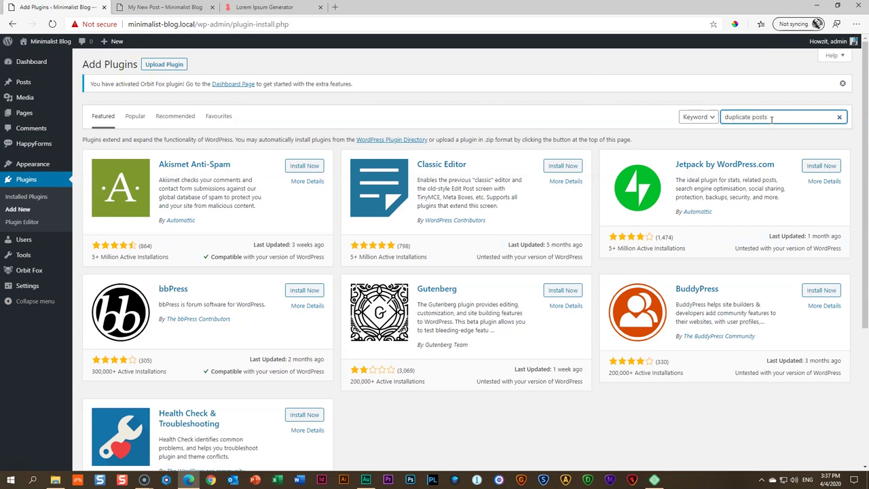
text(licate posts)
key(Return)
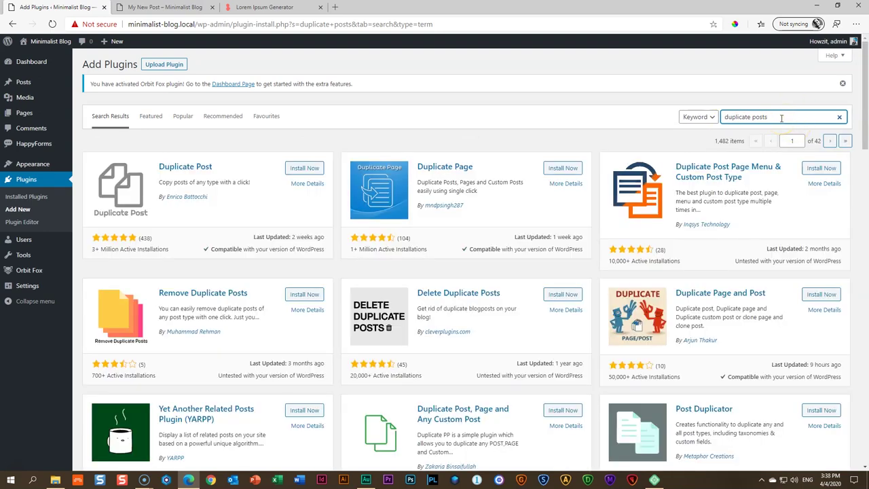
Install Duplicate Post 3.2.4 from the results and activate it
click(93, 250)
drag(93, 249, 168, 249)
click(180, 268)
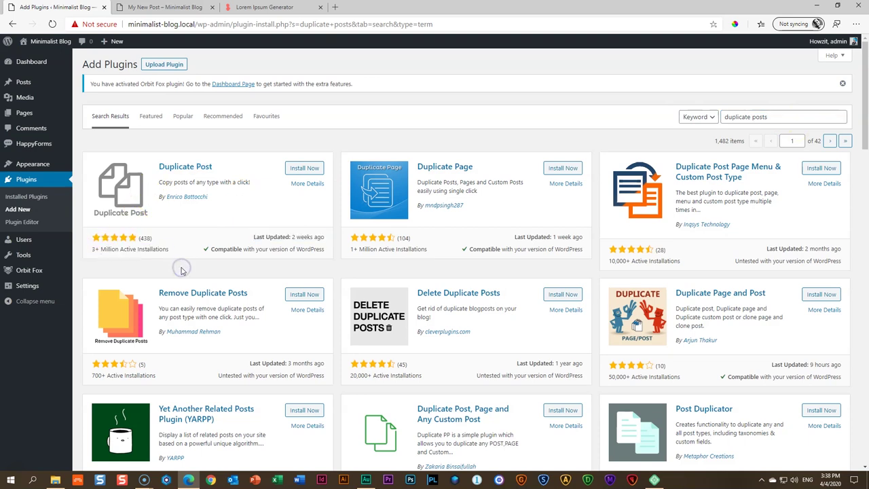
click(313, 168)
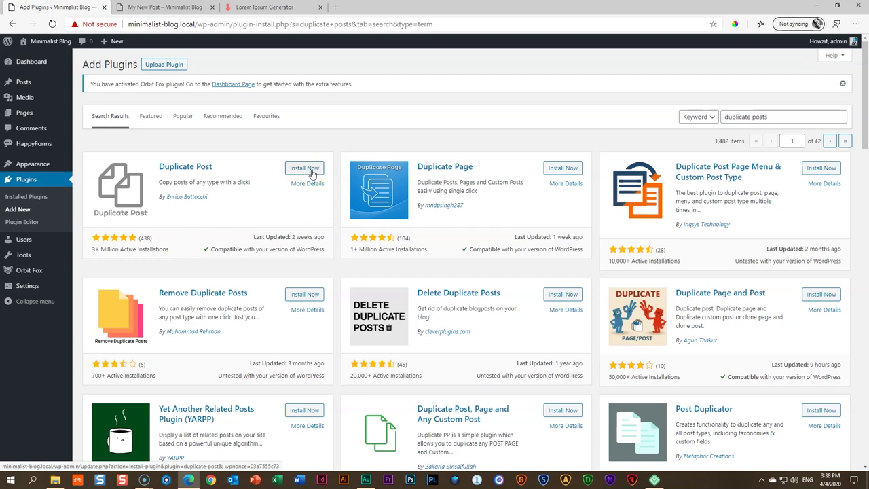
click(312, 170)
click(309, 171)
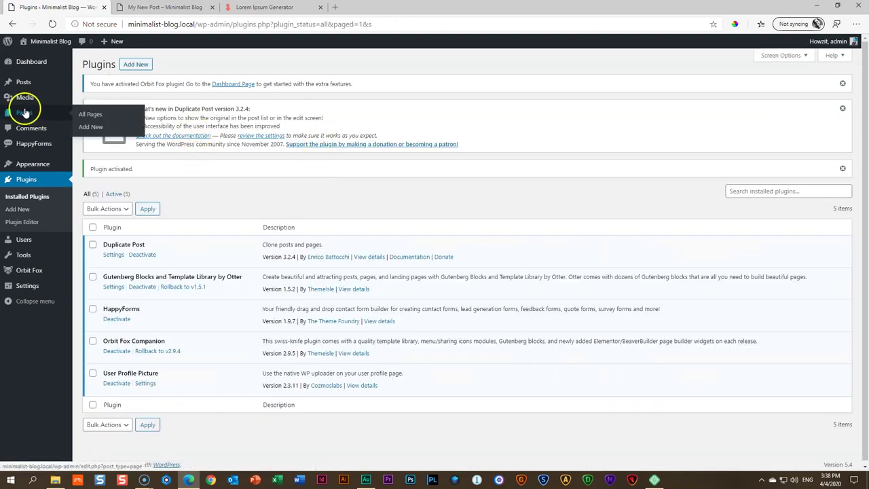
Clone My New Post from the Posts list into a draft copy
click(27, 82)
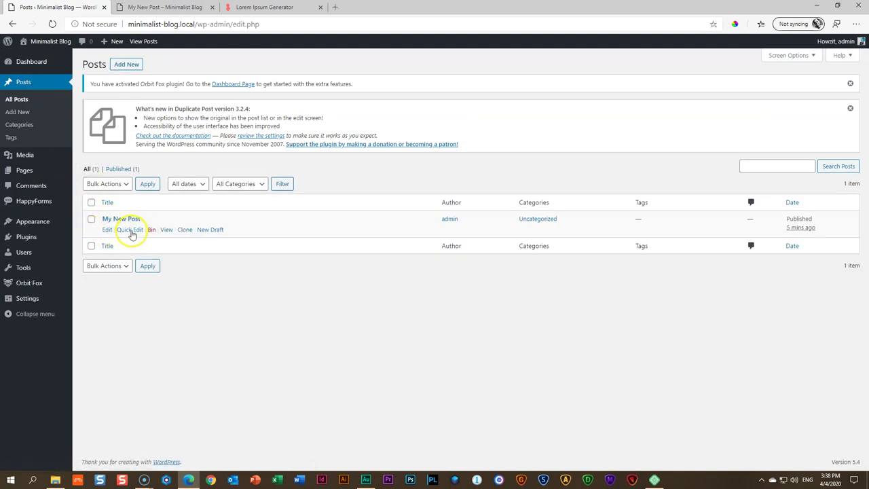
click(208, 232)
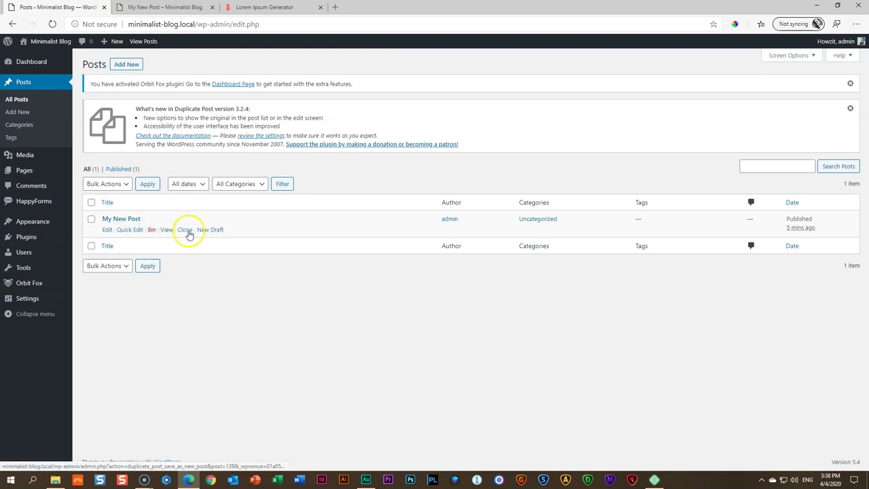
click(188, 233)
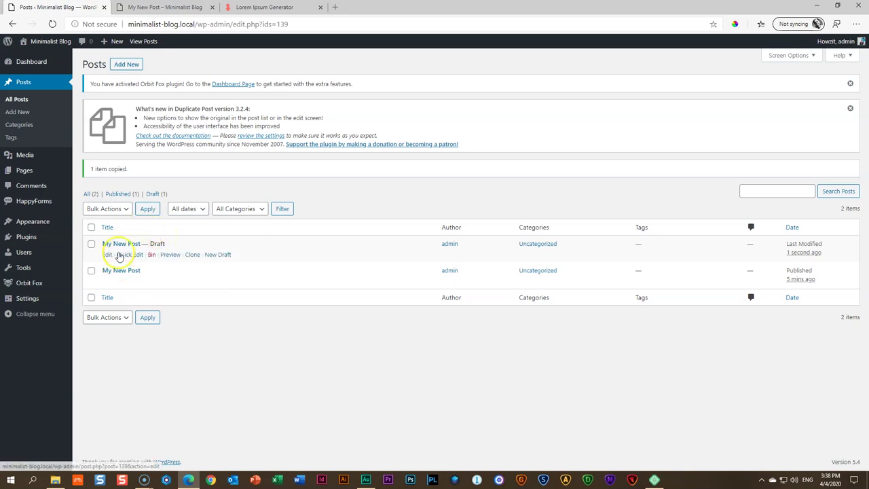
Check the blog's News page in the other tab, then return to the posts list
click(175, 8)
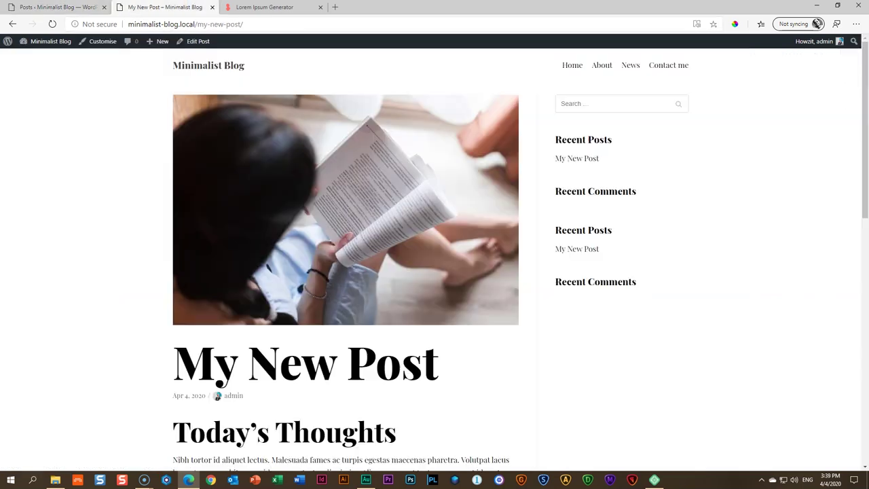
click(630, 66)
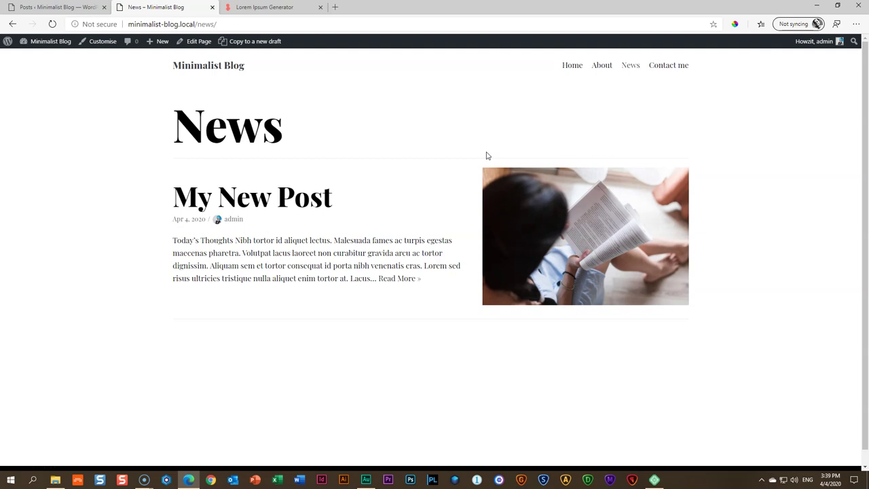
click(78, 9)
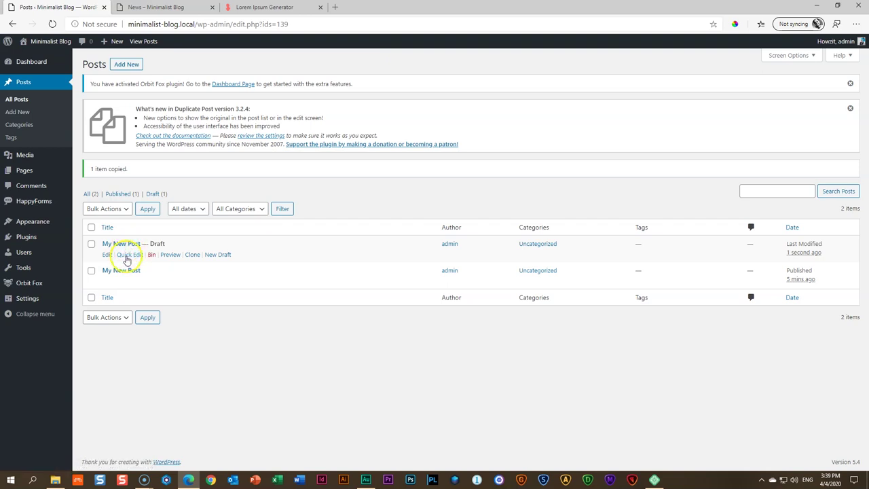
Retitle the draft copy 'Saturday Surroundings and Here I am' via Quick Edit and check News
click(128, 255)
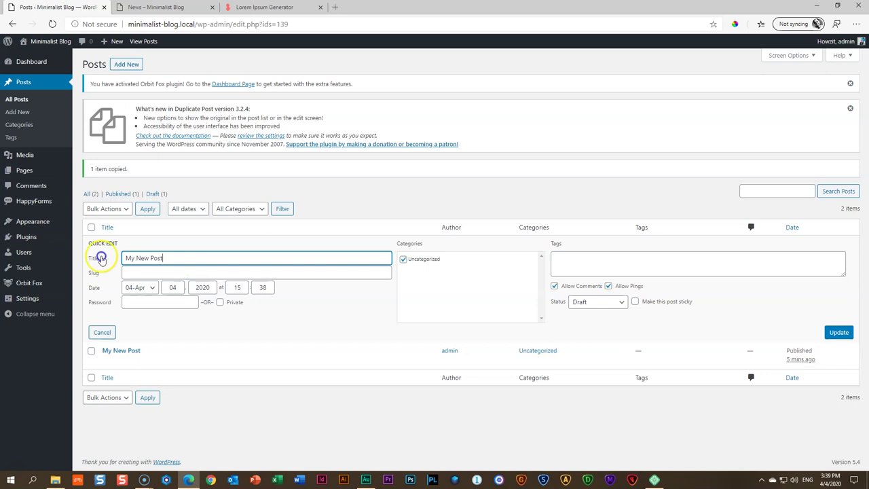
click(94, 255)
text(Sa)
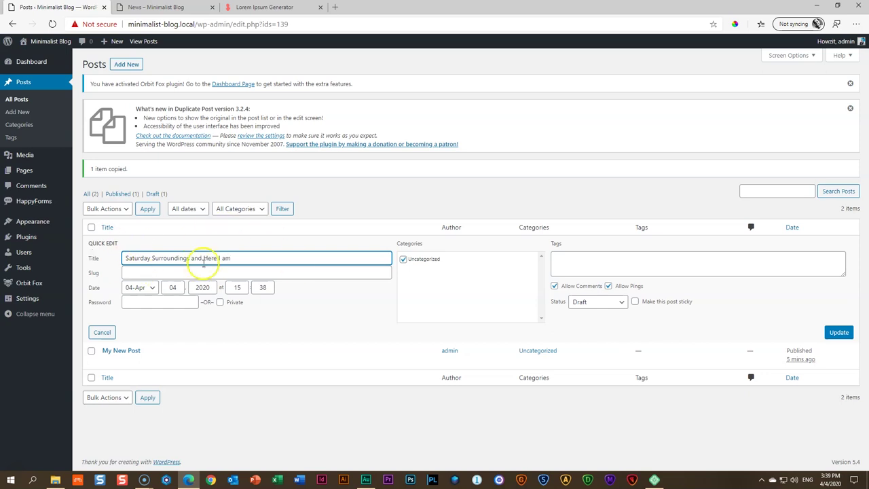
click(841, 334)
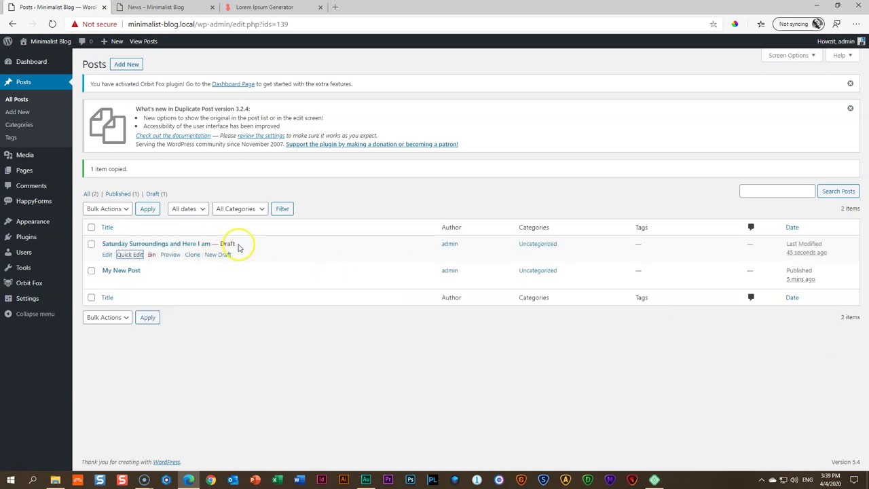
click(163, 7)
click(630, 68)
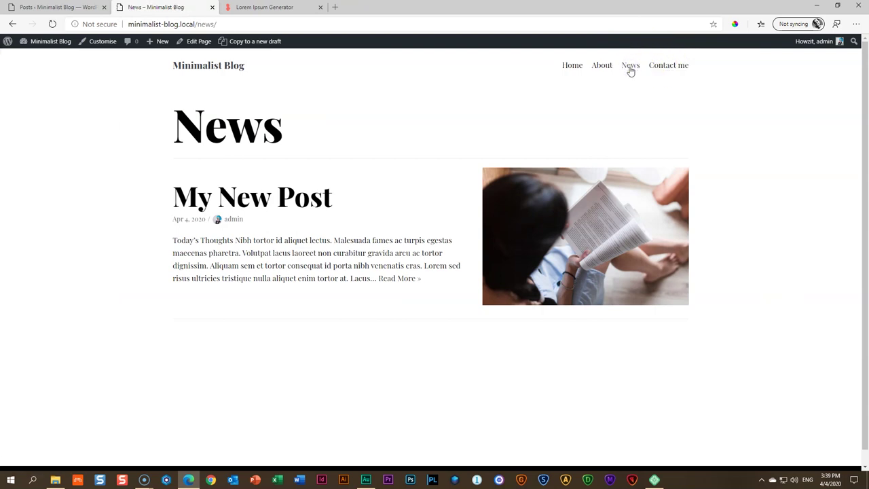
click(54, 7)
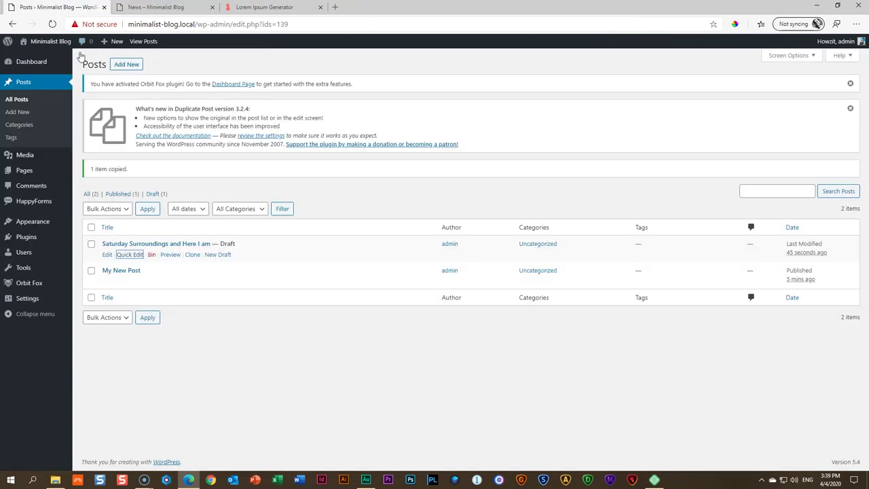
Set the copy's status to Published, update it, and reload News to see it listed
click(129, 254)
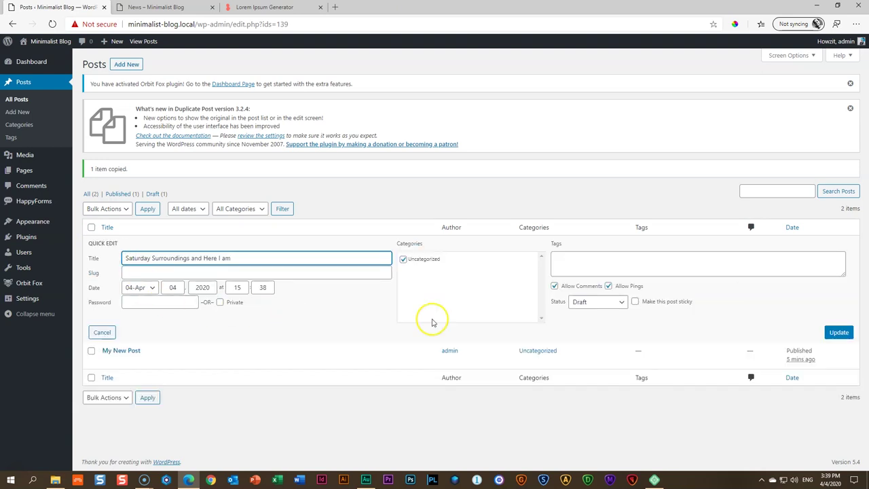
click(620, 301)
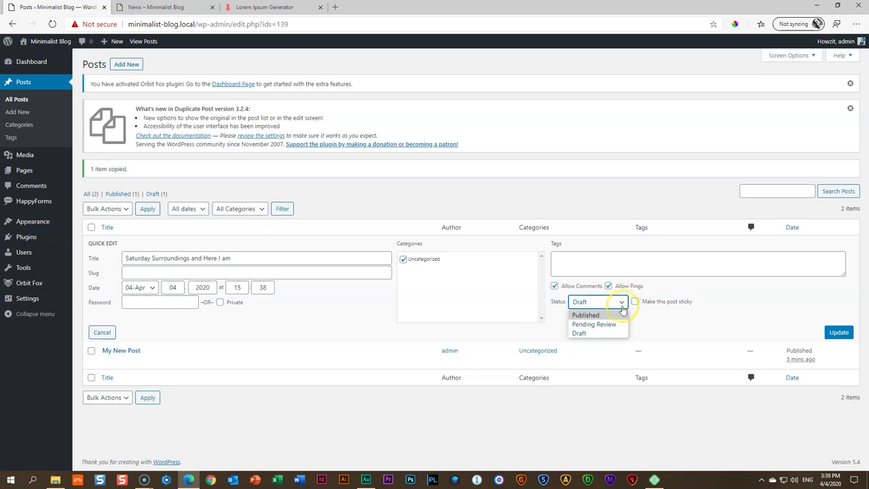
click(588, 315)
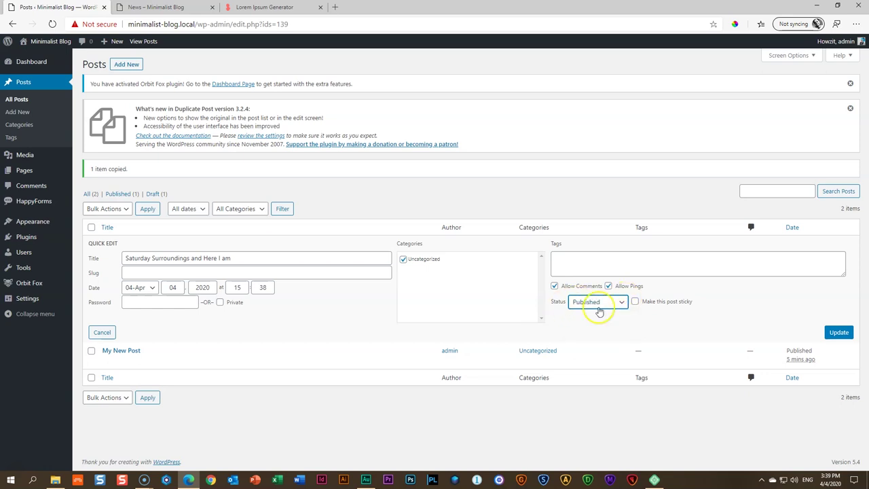
click(840, 337)
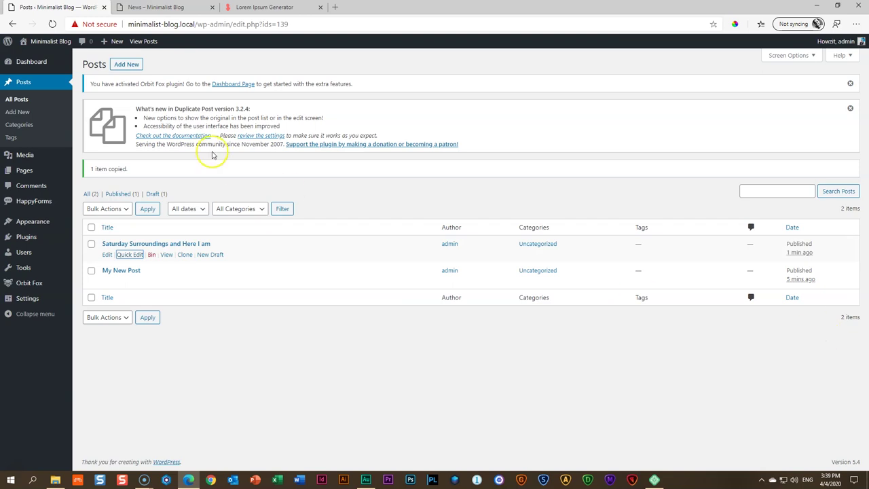
click(170, 7)
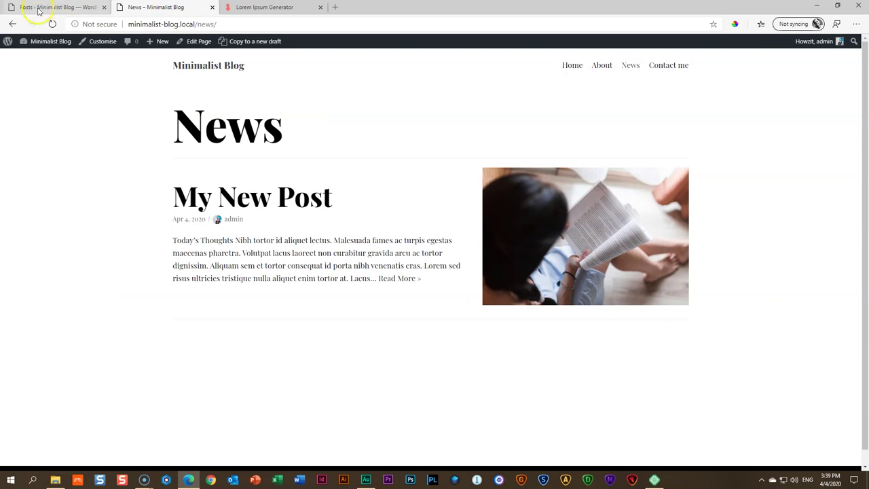
click(51, 25)
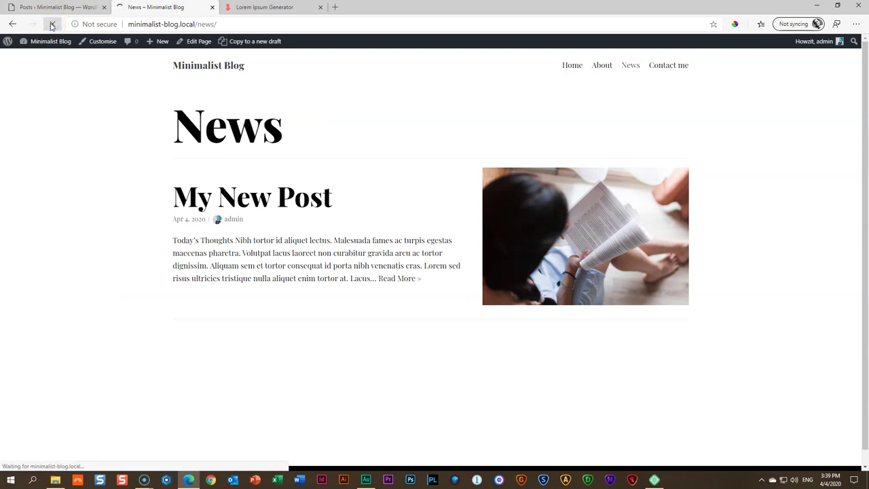
scroll(69, 189, down, 2)
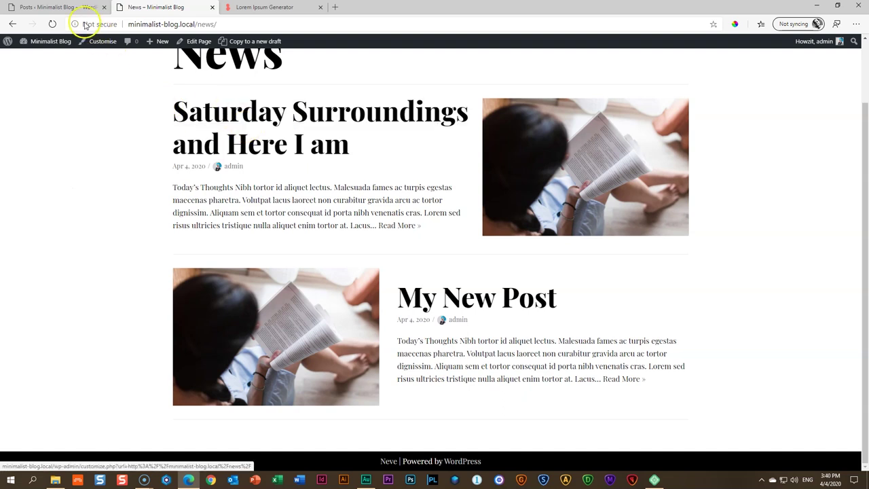
Open Saturday Surroundings and Here I am and make the cat-in-kitchen photo its featured image
click(61, 8)
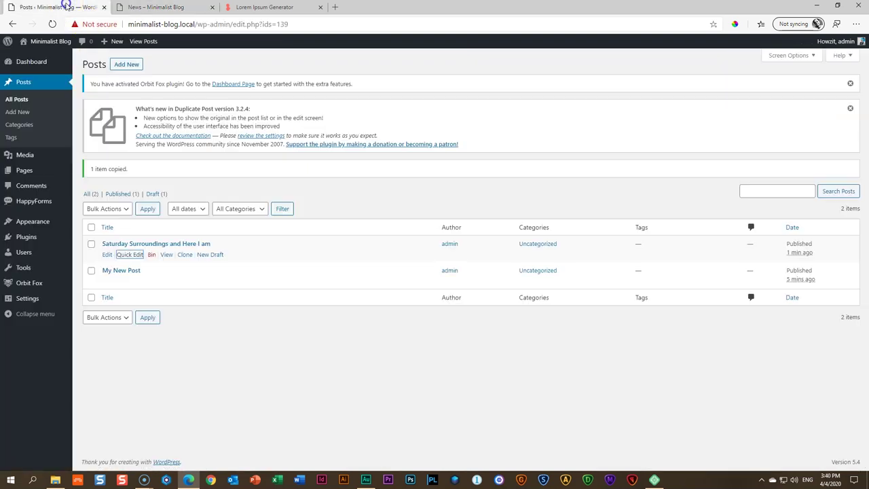
click(139, 244)
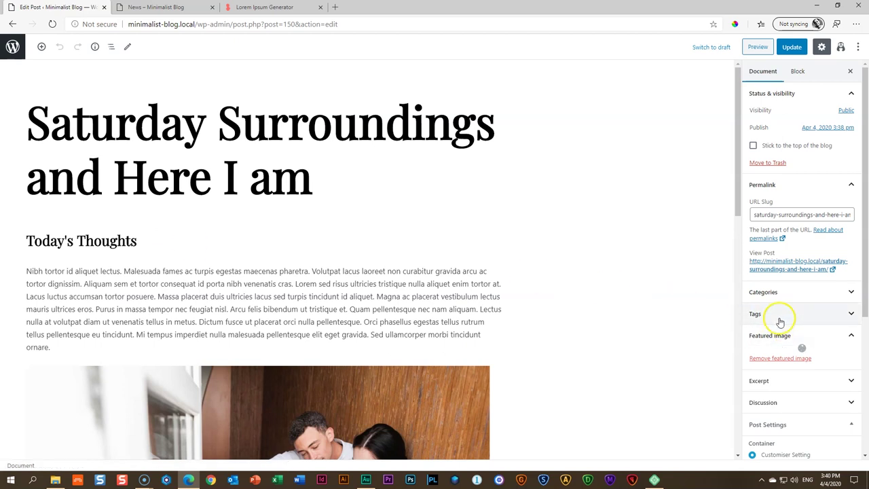
scroll(695, 325, down, 2)
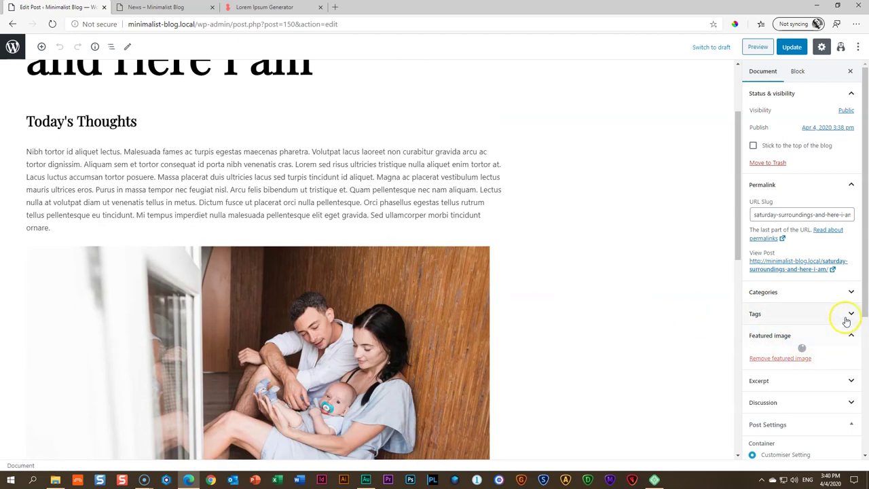
scroll(843, 320, down, 3)
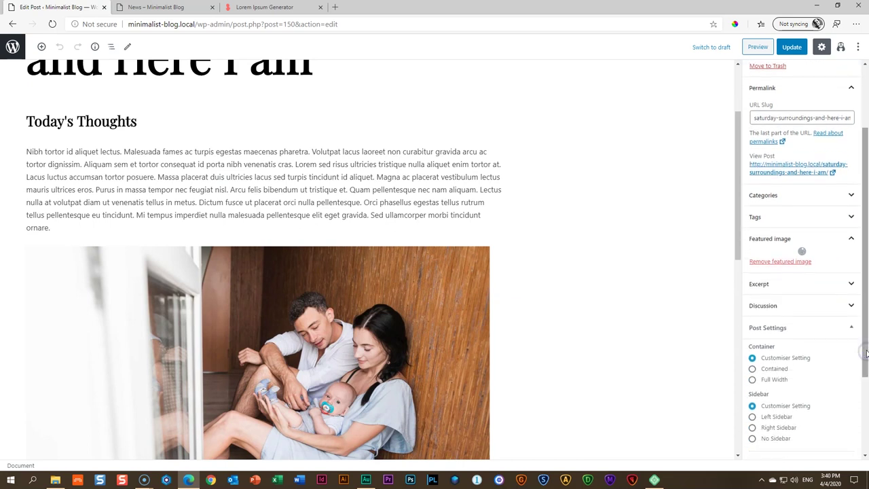
click(793, 262)
click(793, 268)
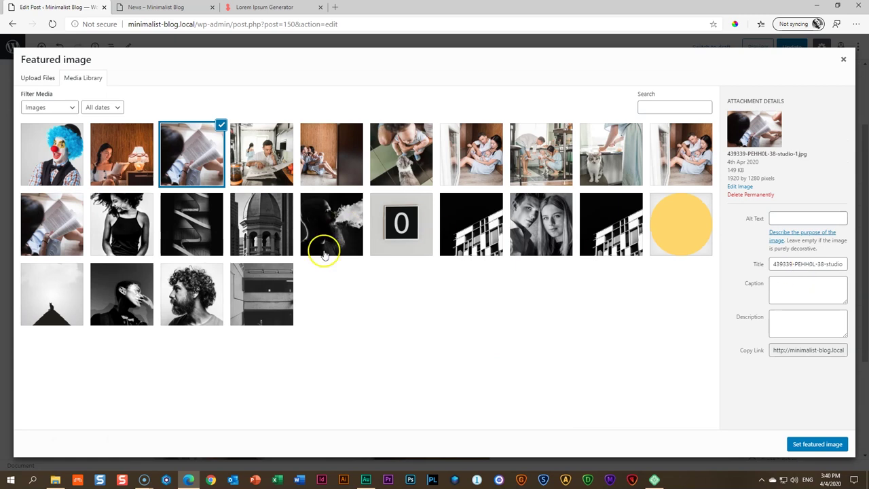
click(602, 160)
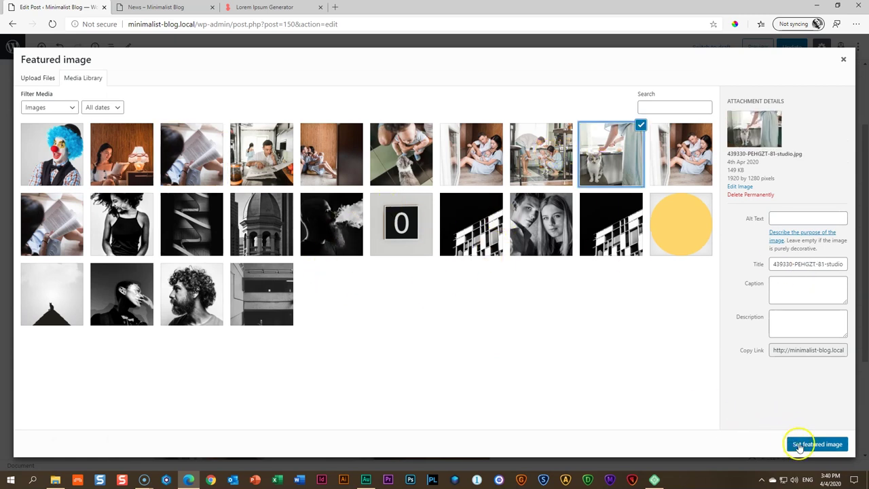
click(808, 443)
scroll(518, 361, down, 2)
scroll(176, 194, up, 3)
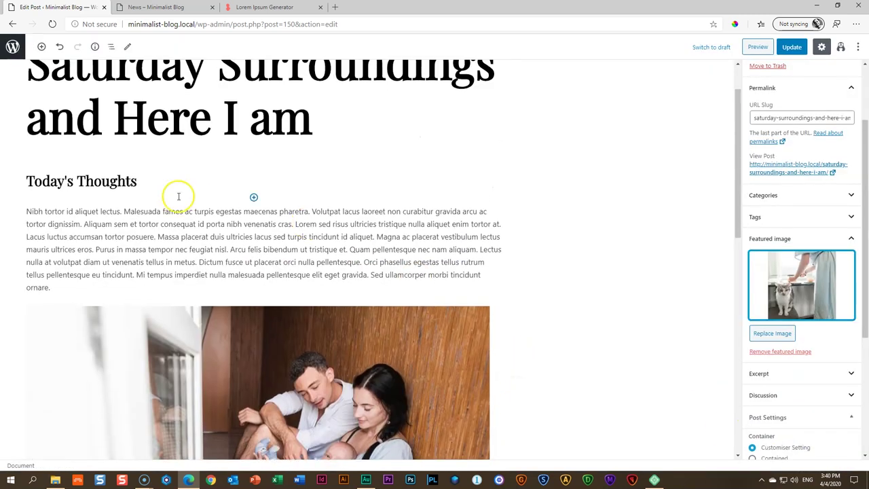
scroll(337, 295, down, 2)
Replace the post's large photo with the man-reading-newspaper photo from the media library
click(338, 295)
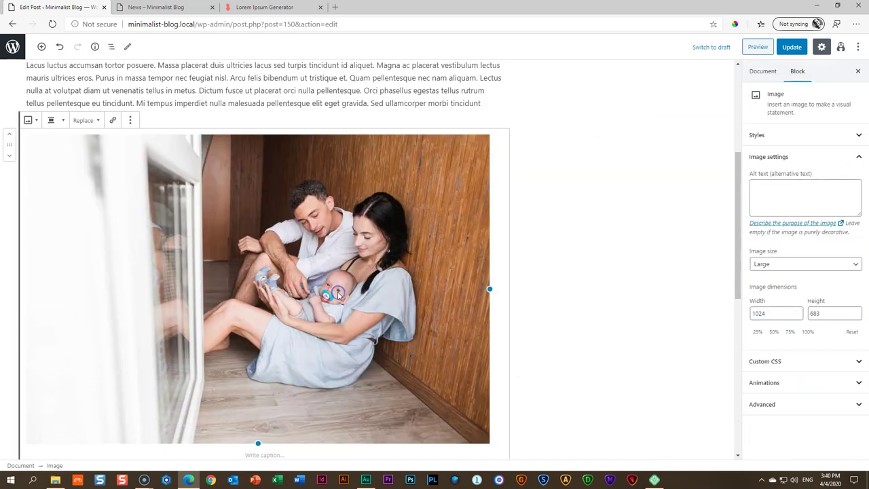
click(81, 120)
click(79, 141)
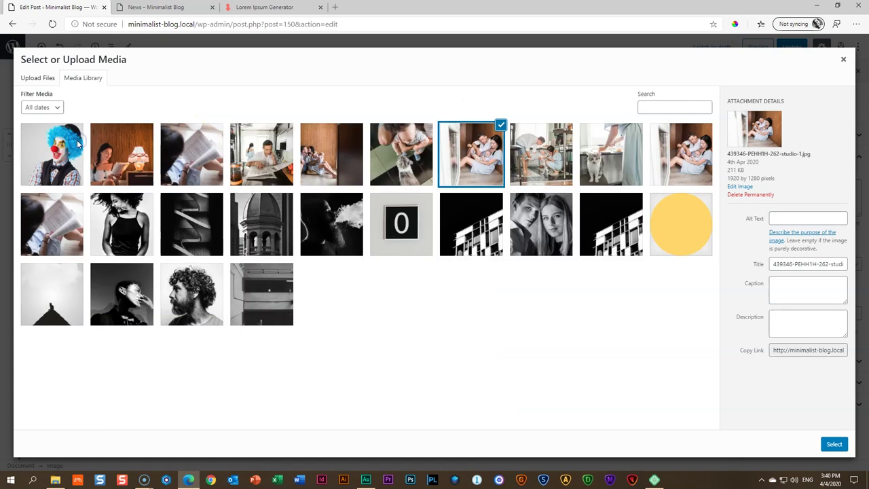
click(282, 170)
click(834, 444)
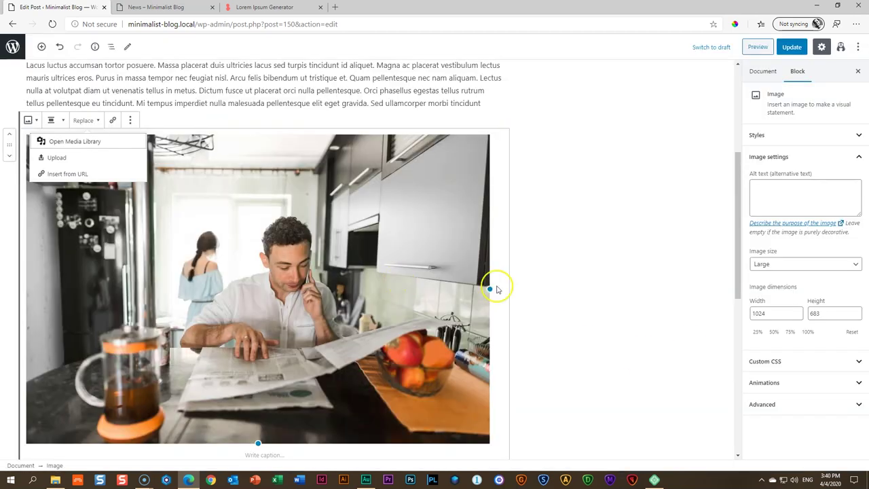
scroll(496, 287, down, 4)
Add three new photos to the A day without rain gallery and remove the old three
click(138, 251)
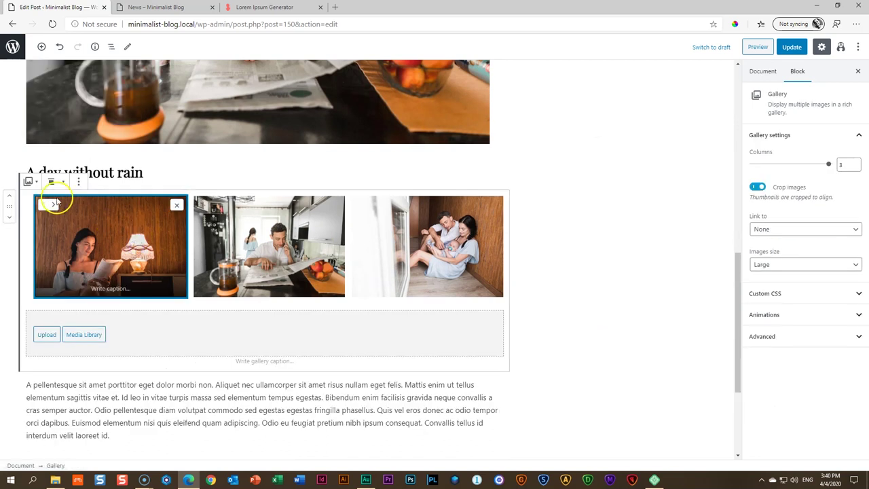
click(85, 333)
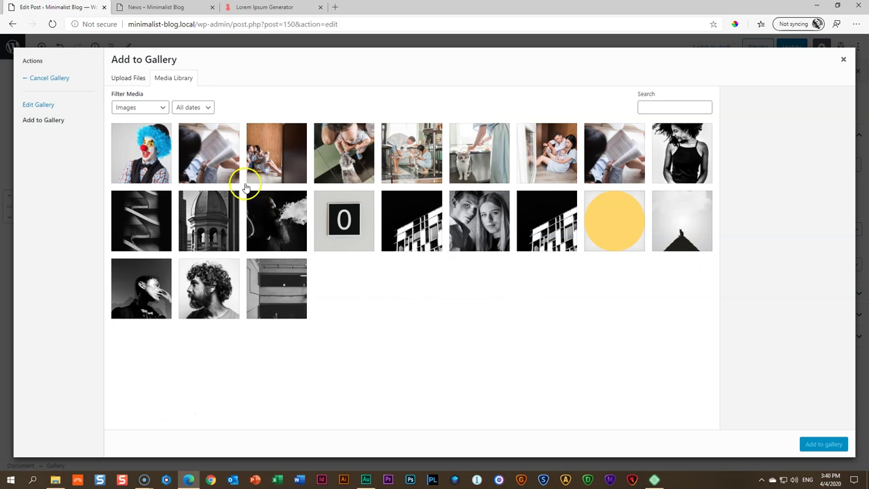
click(630, 164)
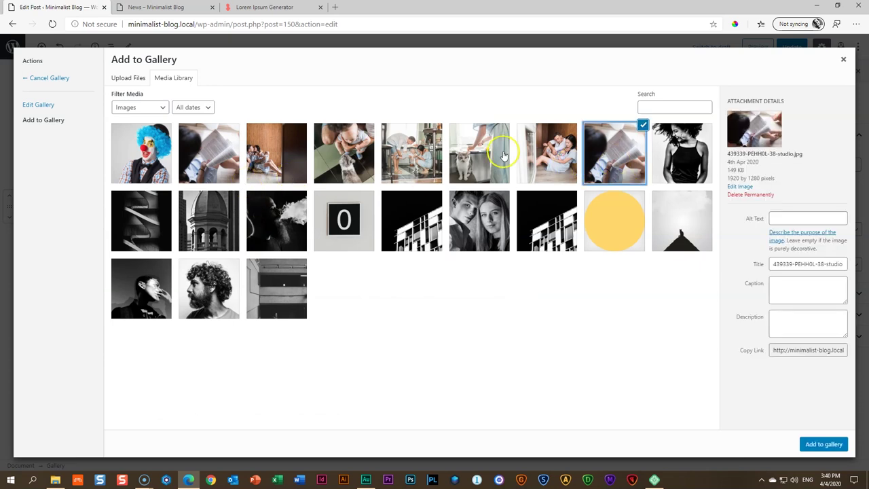
click(412, 148)
click(346, 150)
click(824, 443)
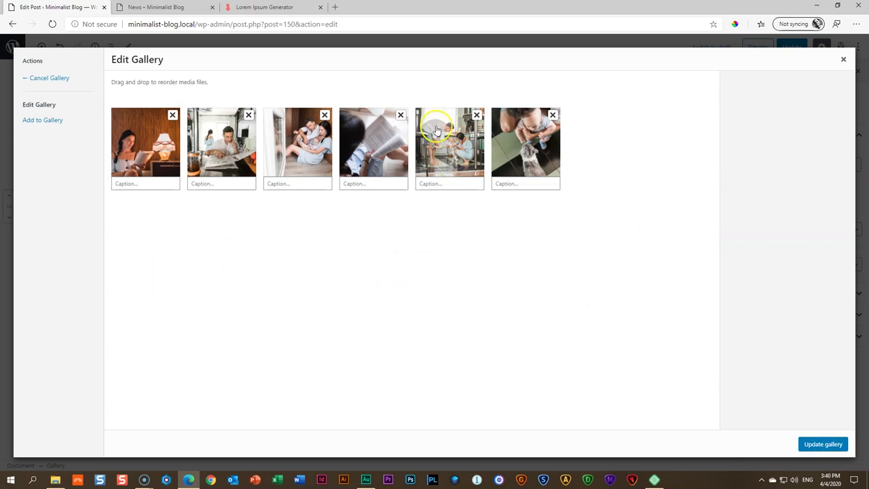
click(323, 115)
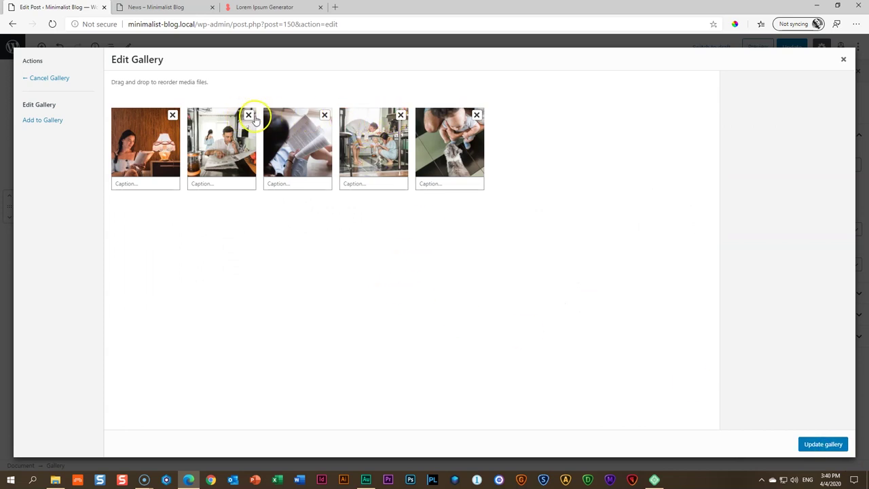
click(173, 115)
click(172, 115)
click(823, 444)
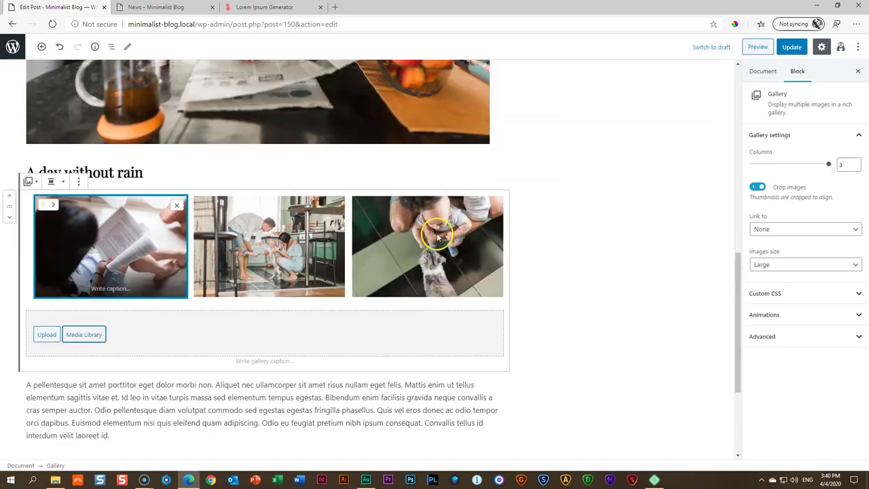
scroll(553, 348, down, 3)
Insert a Latest Posts block after the paragraph below the gallery, shown as a grid
click(289, 264)
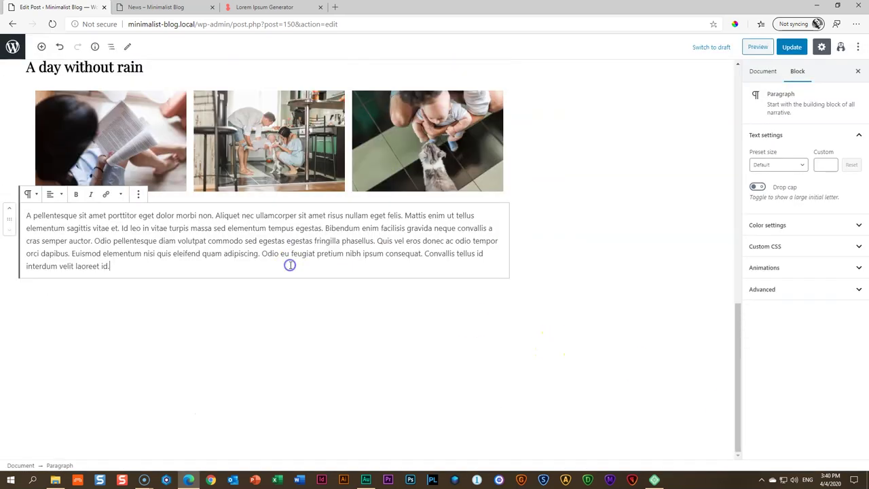
click(41, 47)
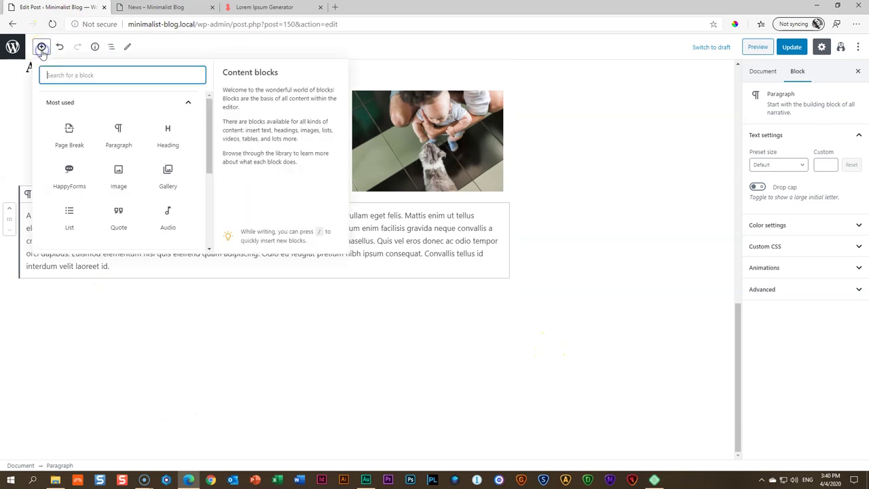
click(113, 72)
text(post)
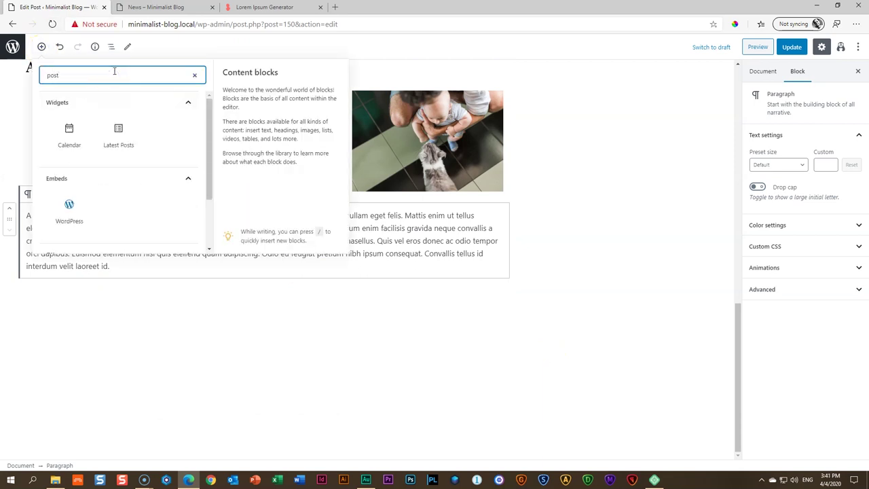
mouse_move(208, 121)
mouse_down()
mouse_move(208, 183)
mouse_move(205, 107)
mouse_up()
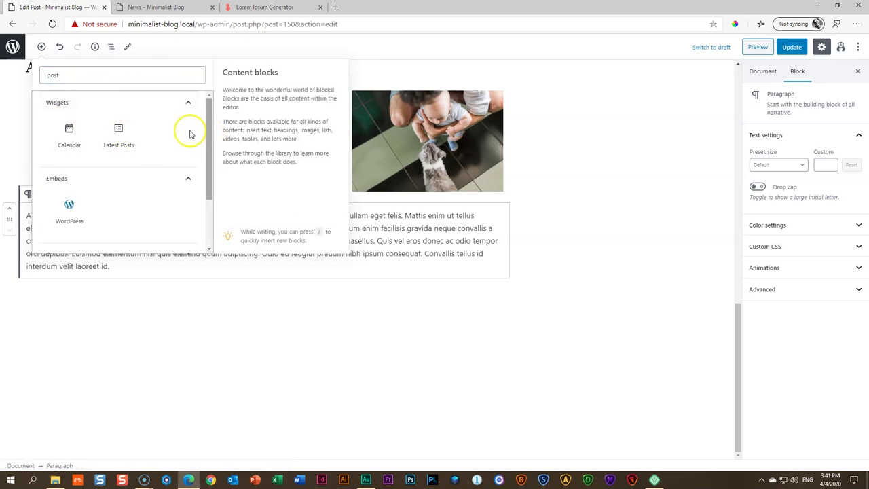
click(120, 131)
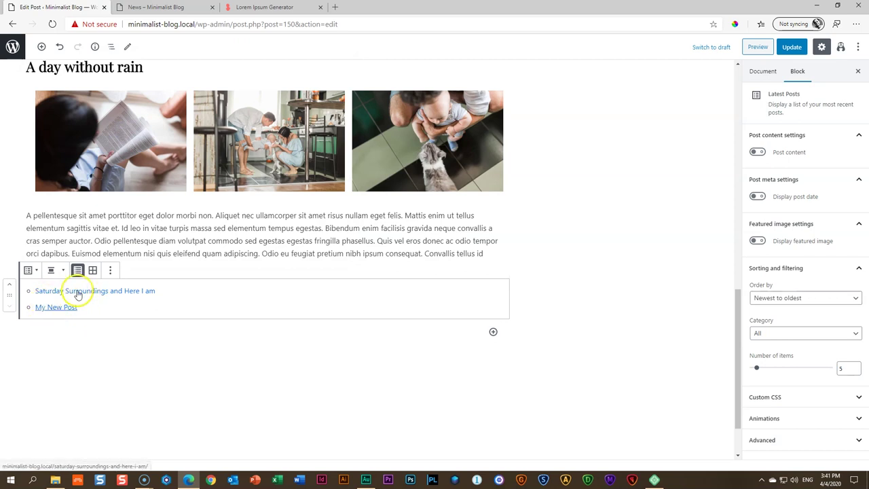
click(92, 271)
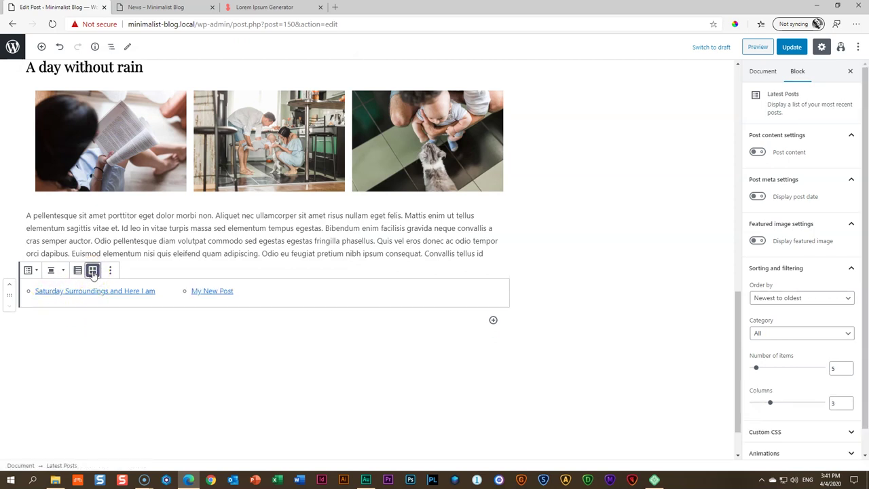
click(58, 271)
click(180, 301)
Hide post content, show post dates and featured images, then update and preview the post
click(757, 152)
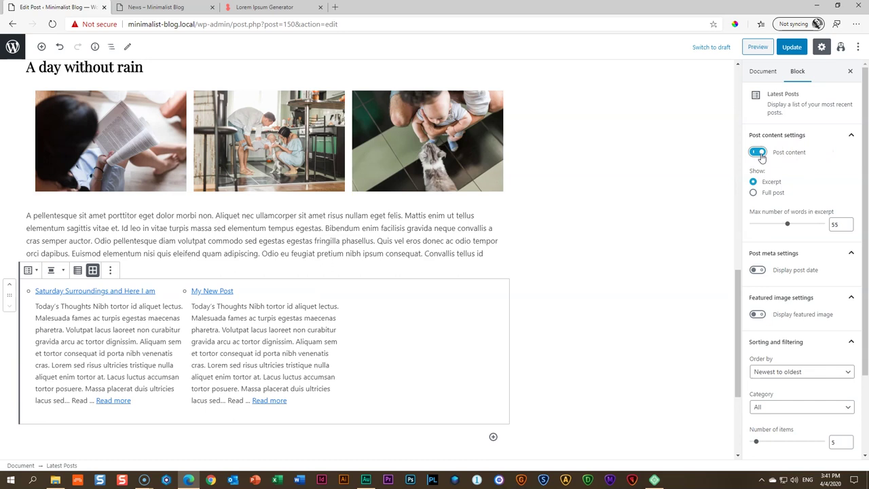
click(759, 154)
click(758, 197)
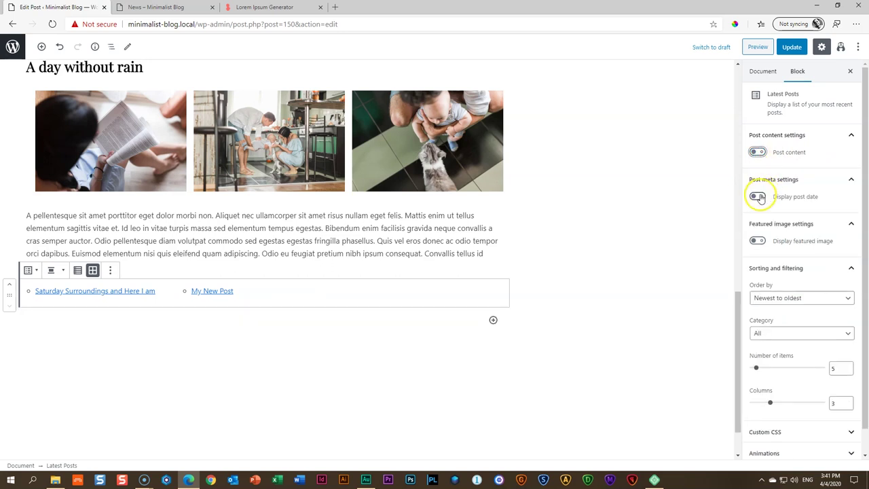
click(757, 241)
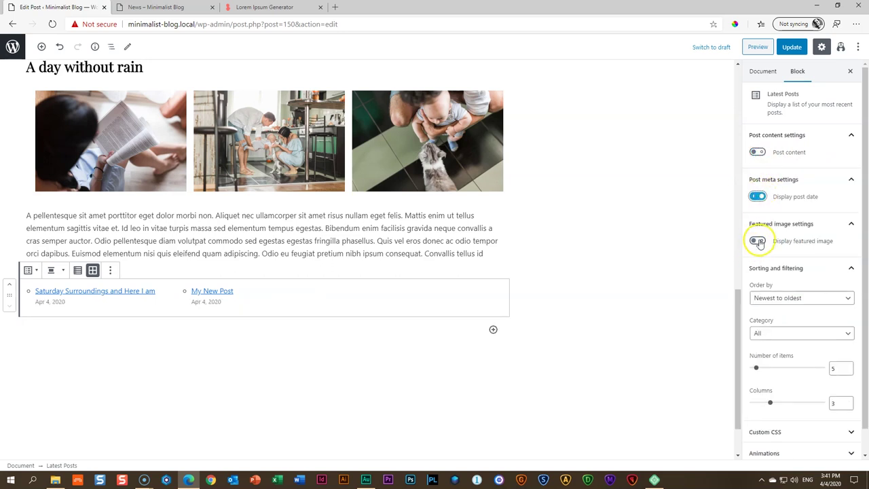
click(792, 47)
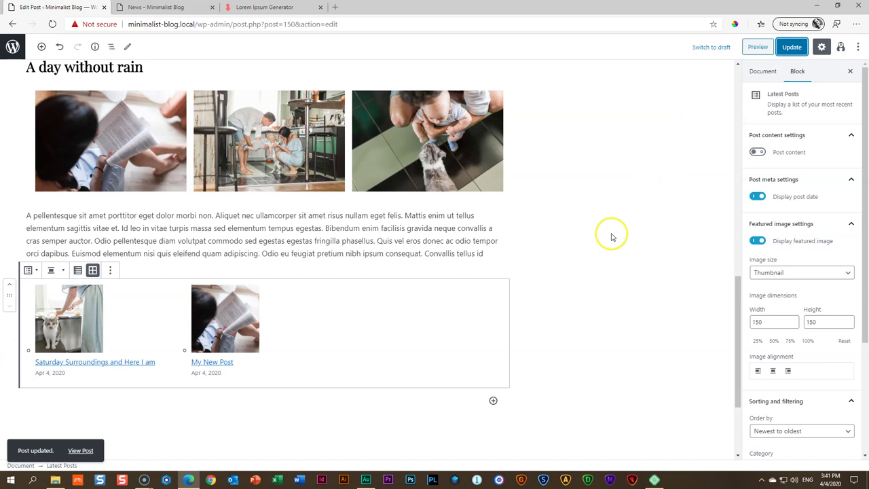
click(753, 52)
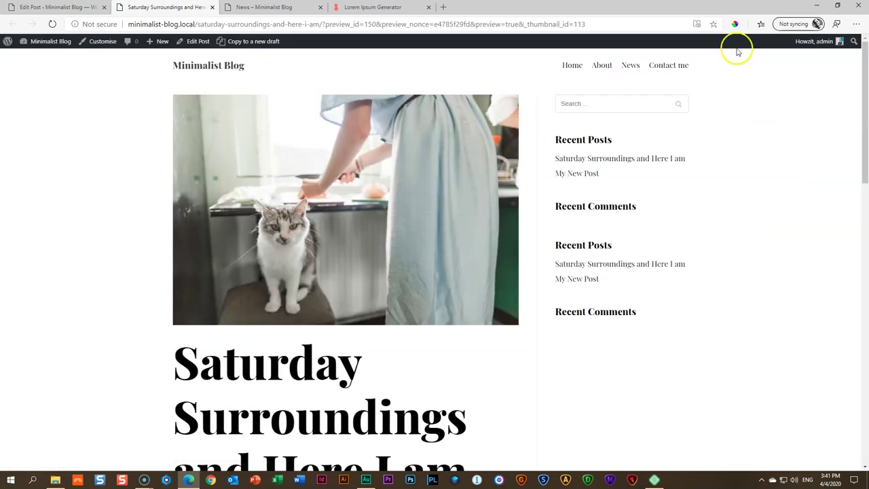
scroll(342, 173, down, 1)
scroll(341, 173, down, 5)
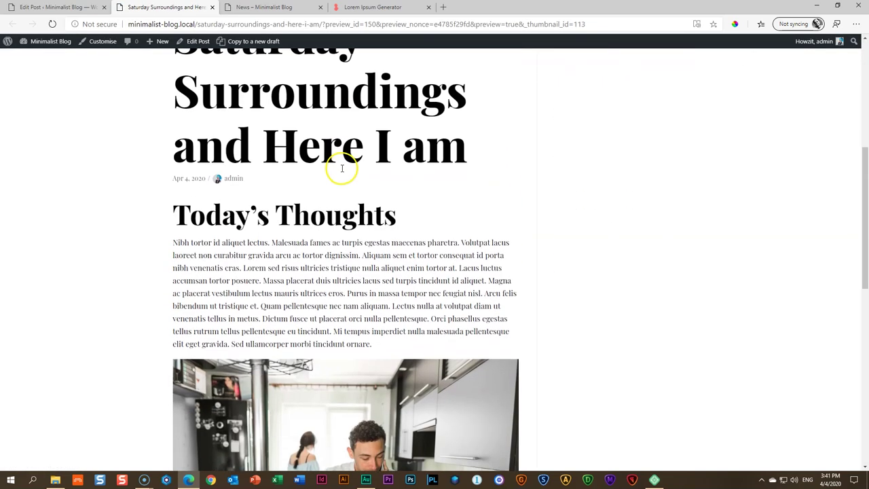
scroll(344, 161, down, 5)
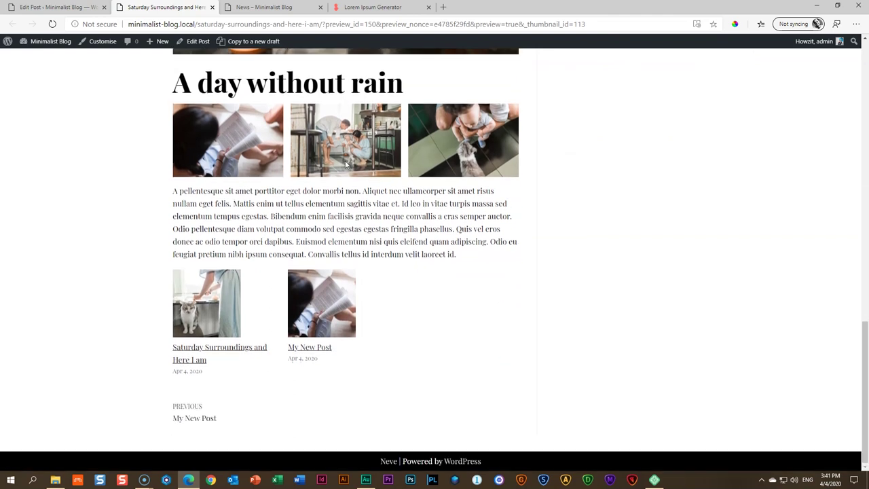
scroll(344, 163, up, 12)
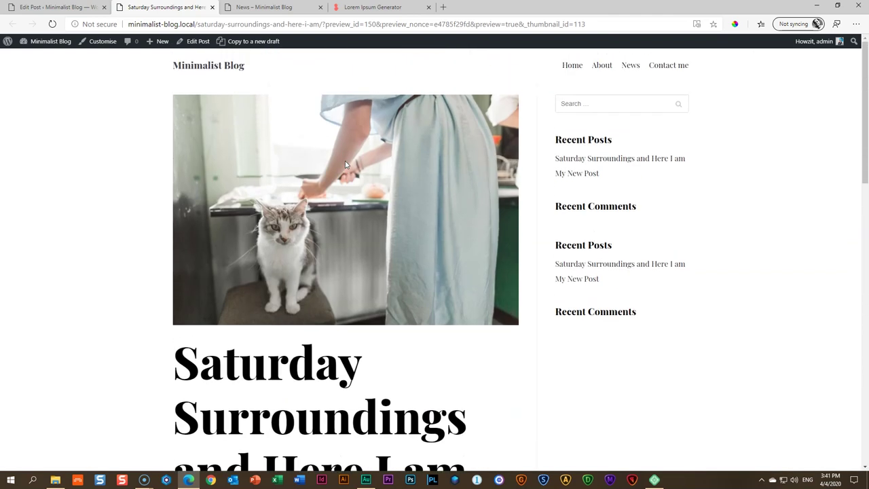
click(628, 65)
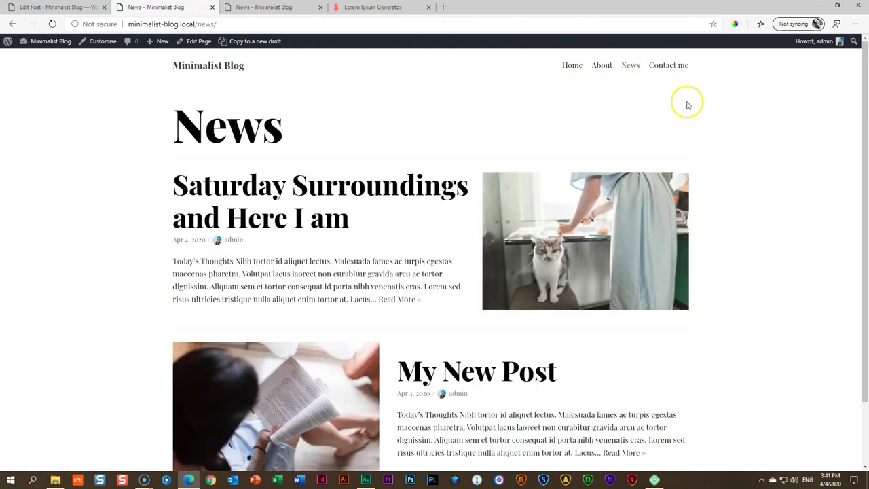
scroll(687, 106, down, 1)
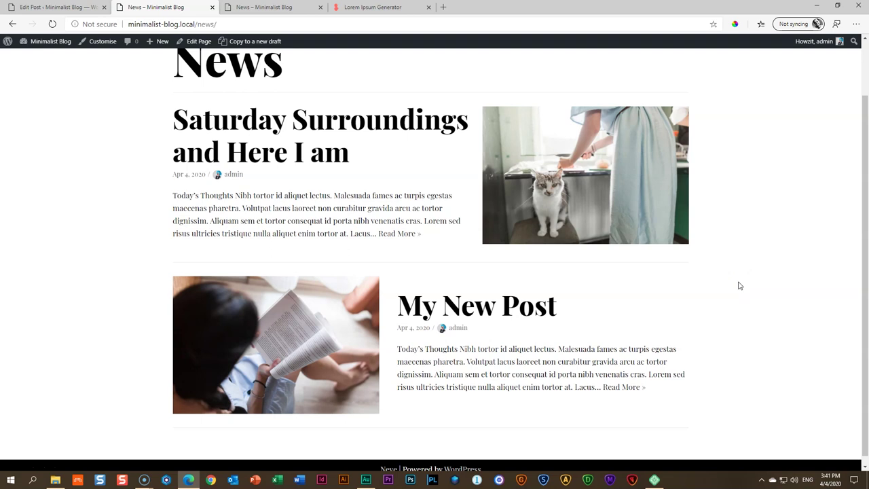
click(51, 8)
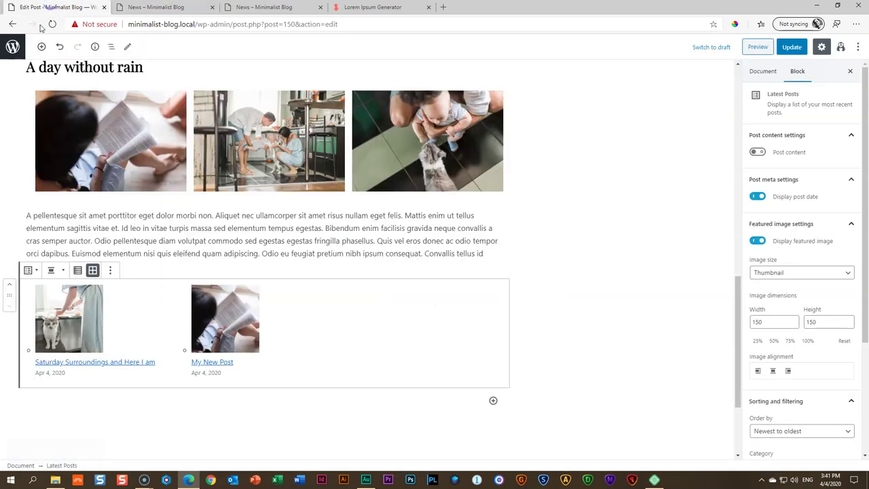
Leave the editor for the Pages list and open the News page from it
click(13, 47)
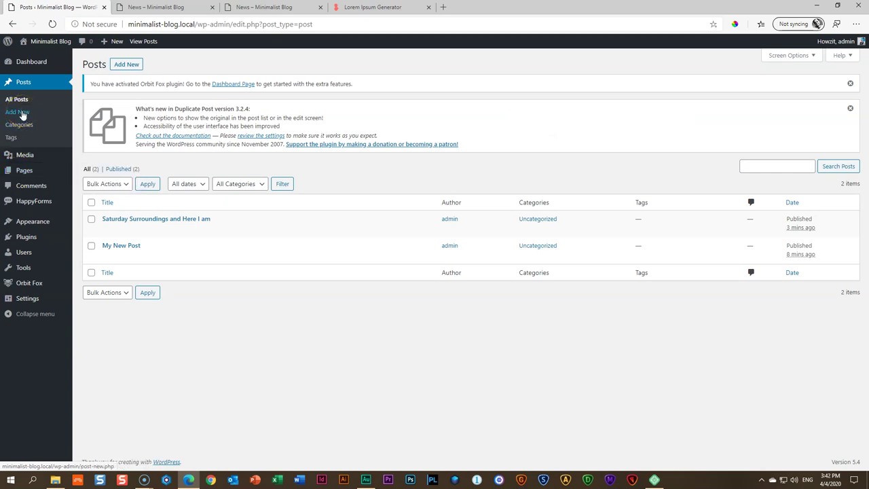
mouse_move(142, 250)
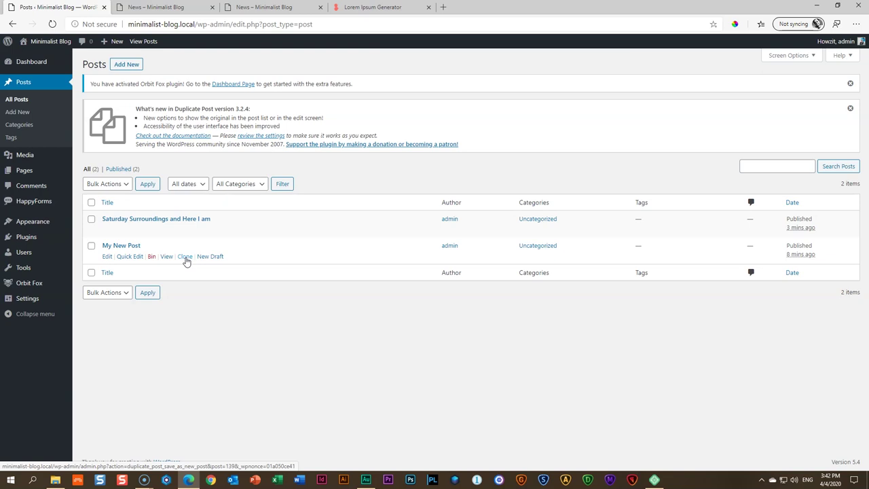
click(38, 170)
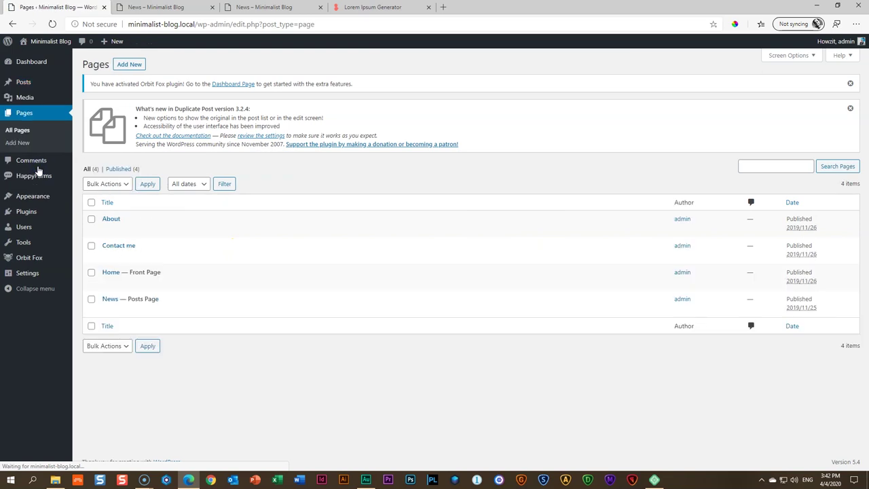
mouse_move(111, 301)
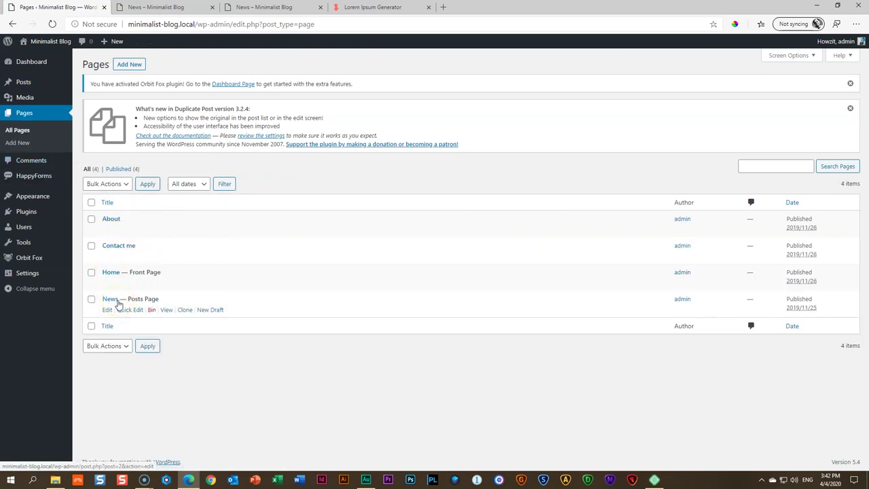
click(114, 303)
Close the duplicate News tab, reload News to see the updated images, and return to Pages
click(163, 7)
click(212, 7)
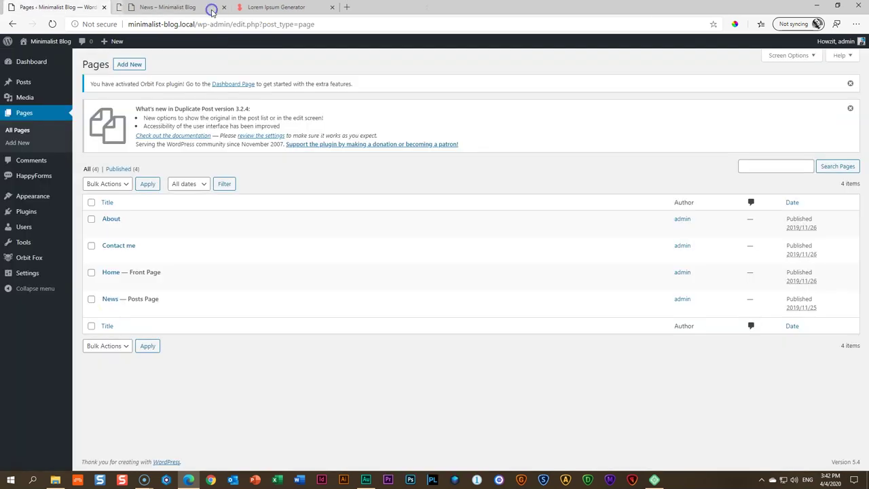
click(158, 8)
scroll(583, 129, up, 2)
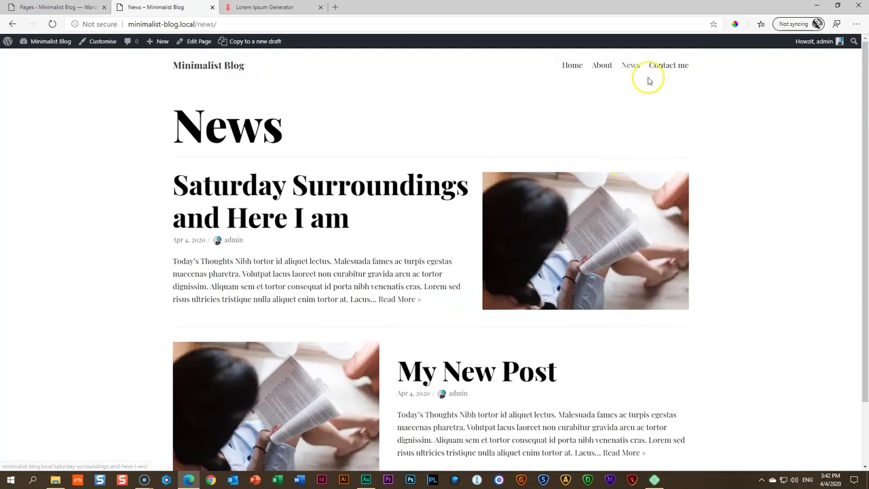
click(629, 68)
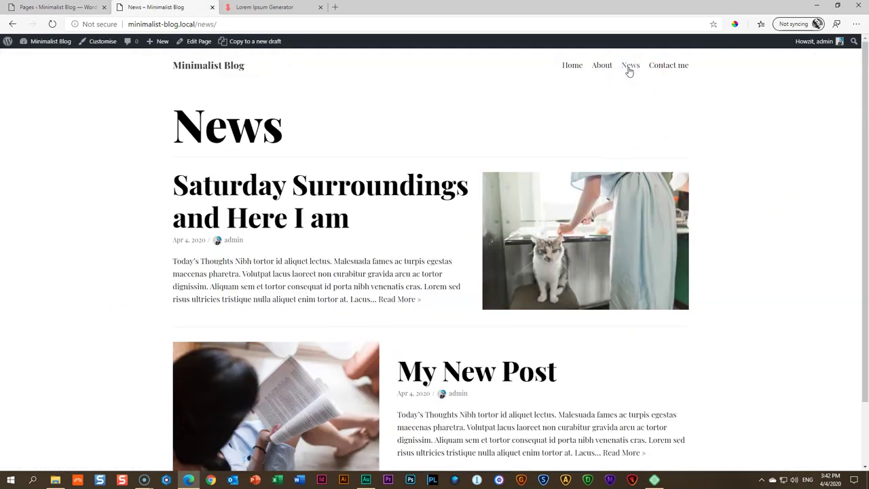
click(470, 239)
click(93, 9)
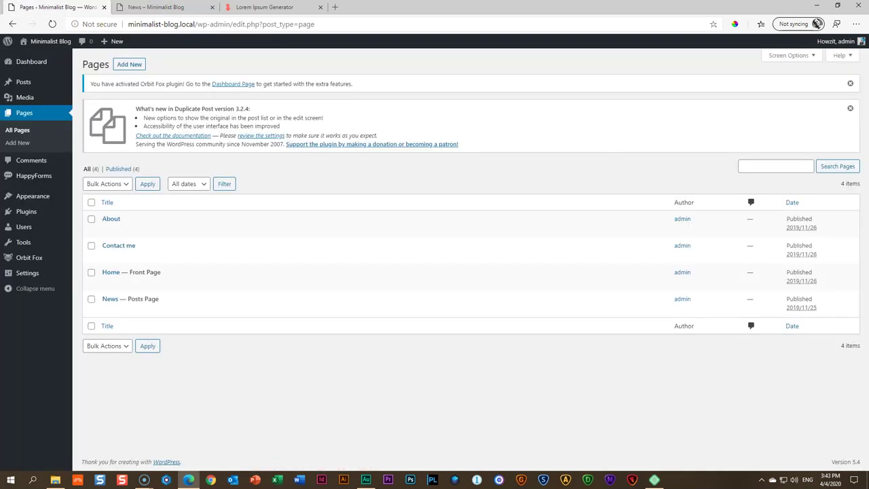
Create and publish a blank page titled 'My Journal', then go back to the Pages list
click(120, 66)
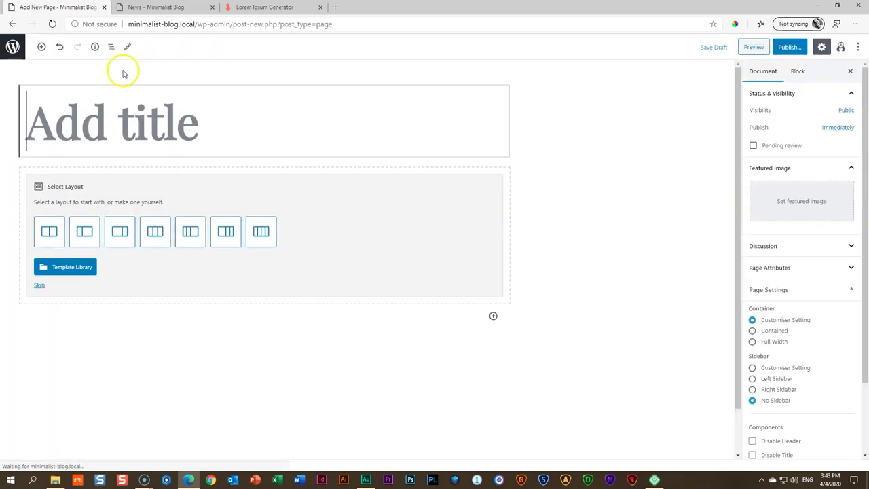
click(117, 114)
text(My)
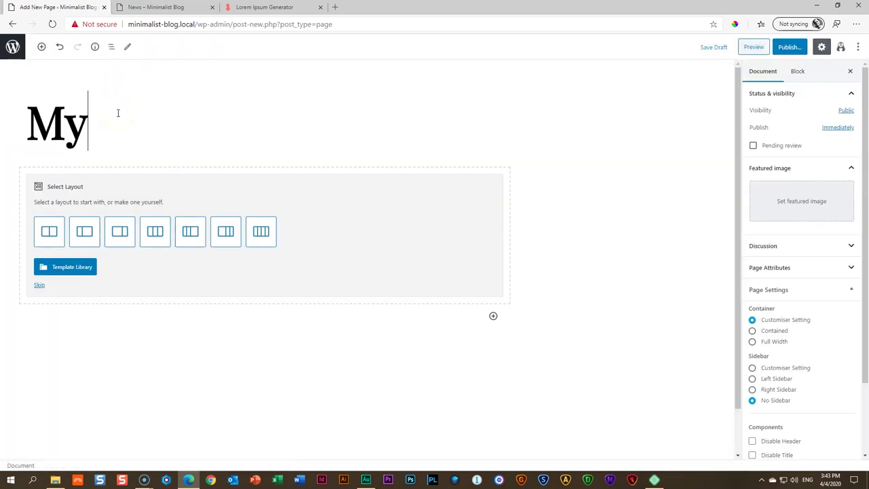
text( Journal)
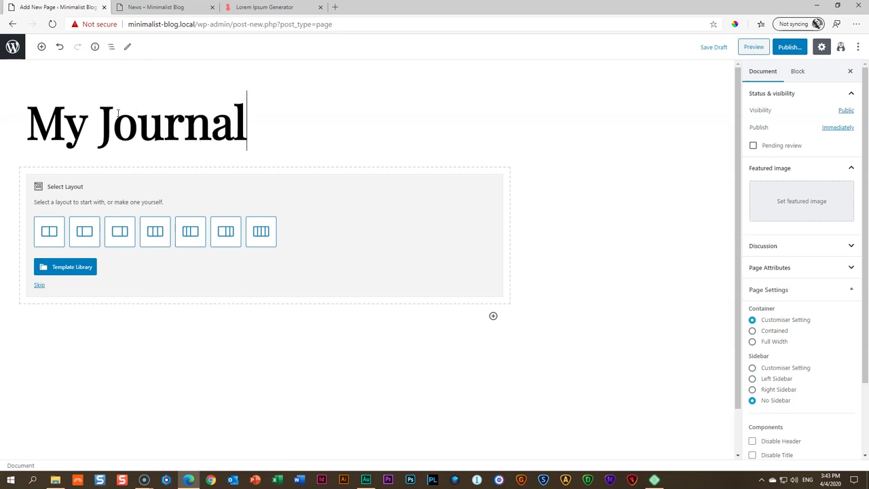
click(789, 47)
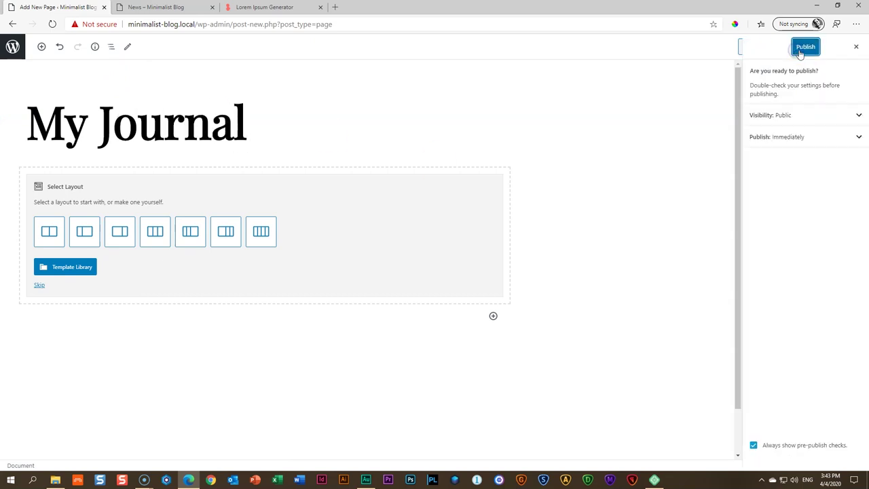
click(806, 49)
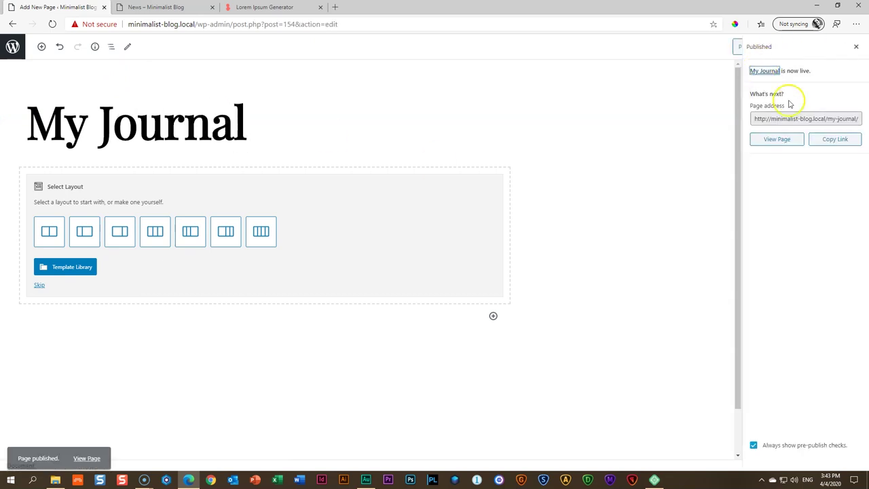
click(854, 48)
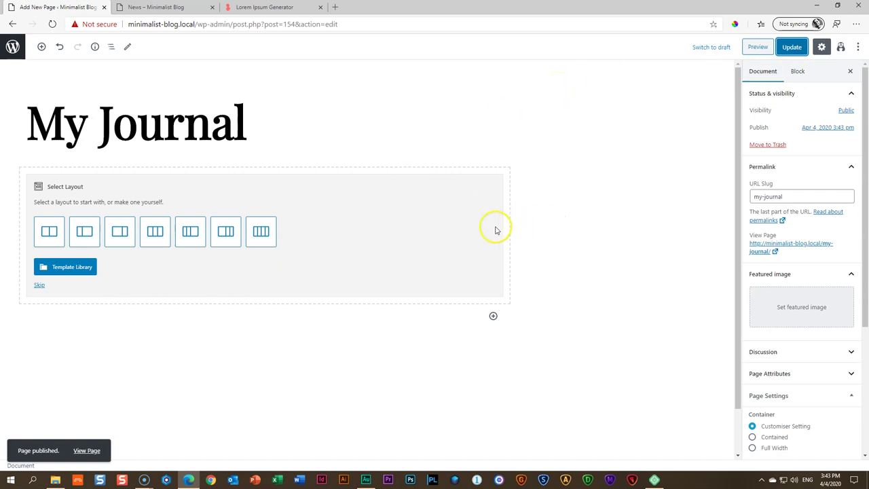
click(12, 45)
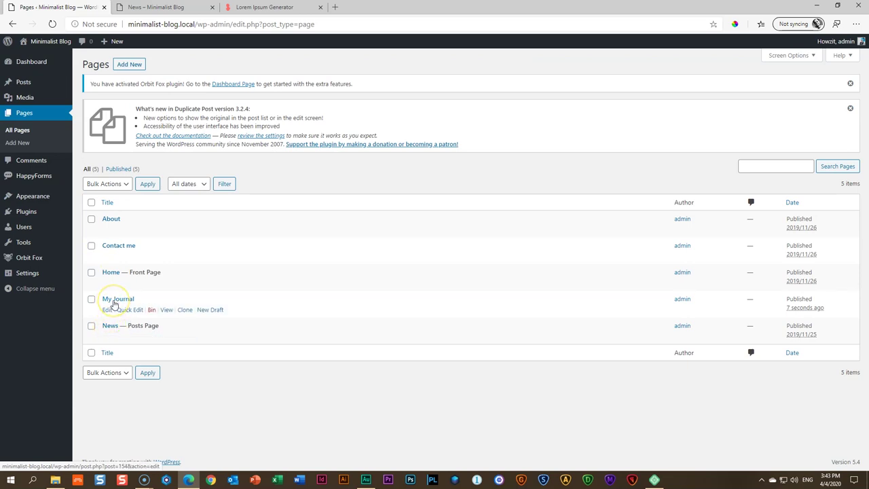
click(156, 7)
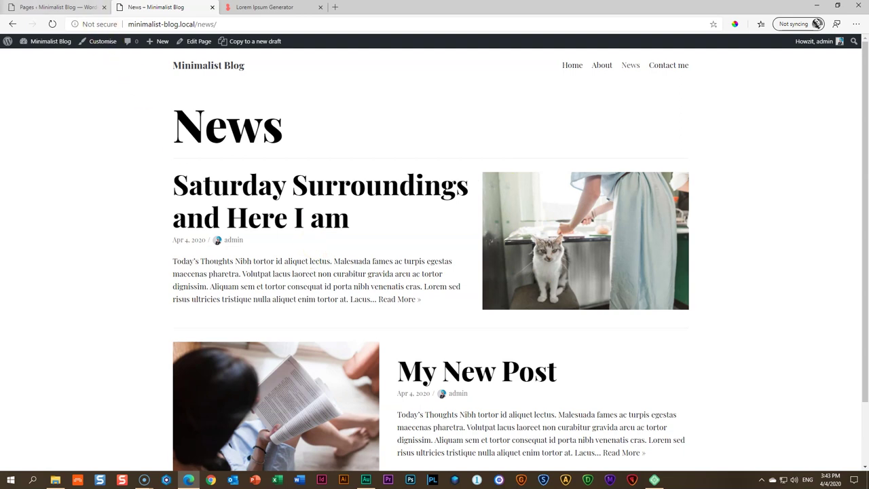
click(95, 7)
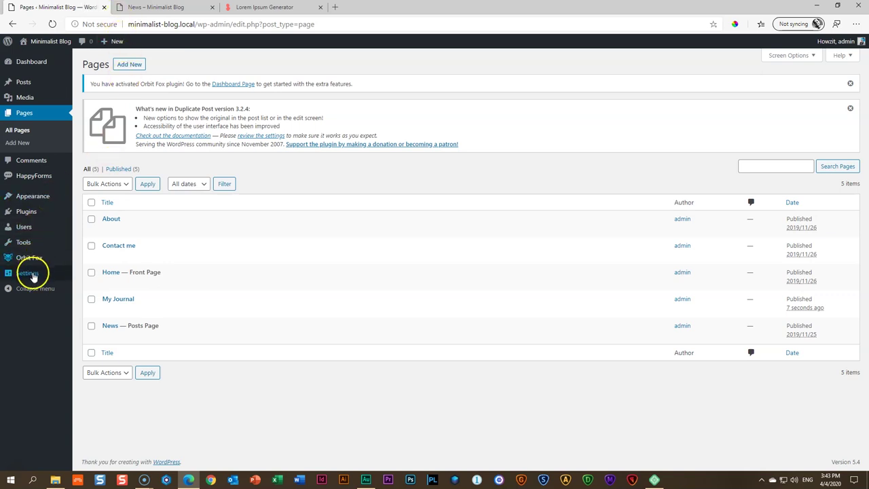
mouse_move(32, 274)
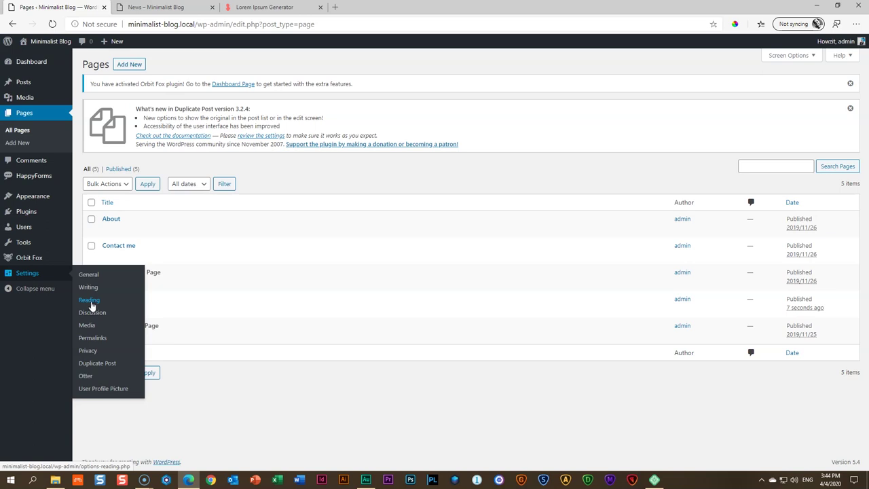
In Reading Settings, choose My Journal as the posts page and save the changes
click(89, 301)
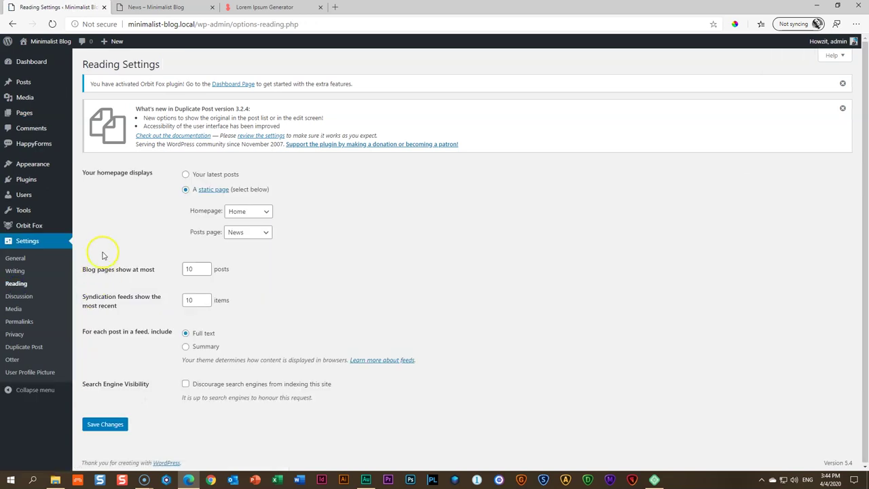
drag(83, 174, 155, 174)
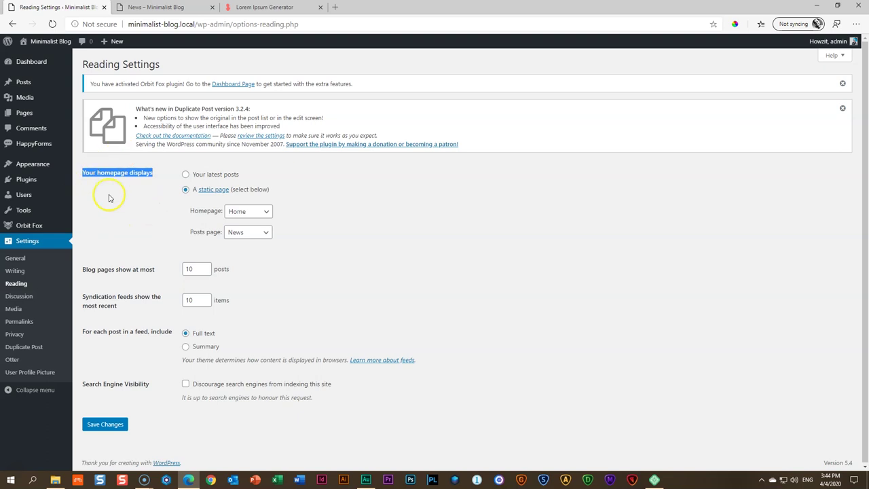
click(145, 193)
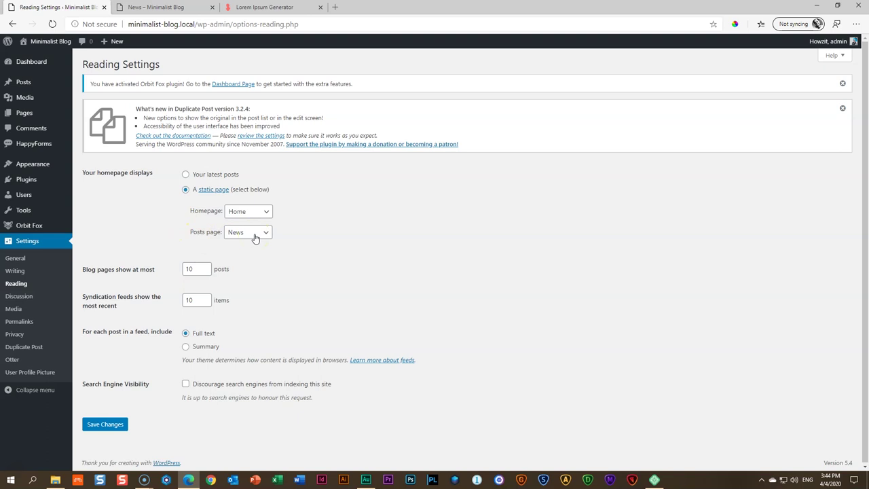
click(258, 234)
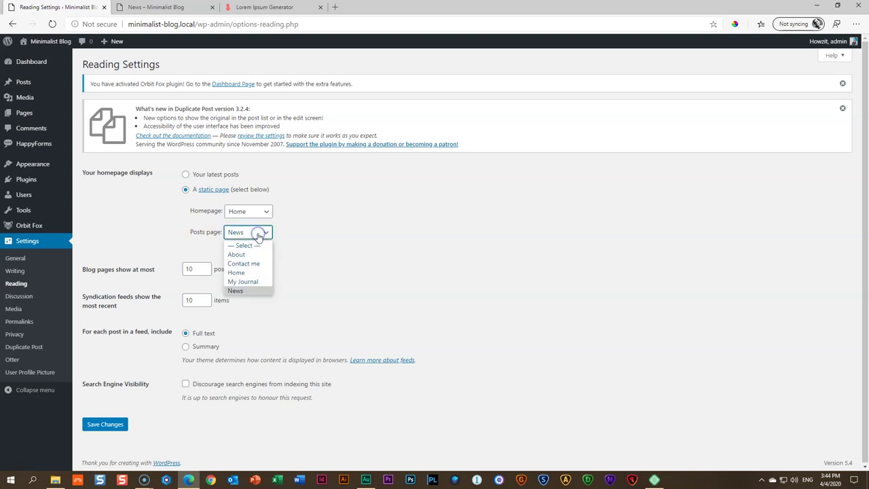
click(245, 283)
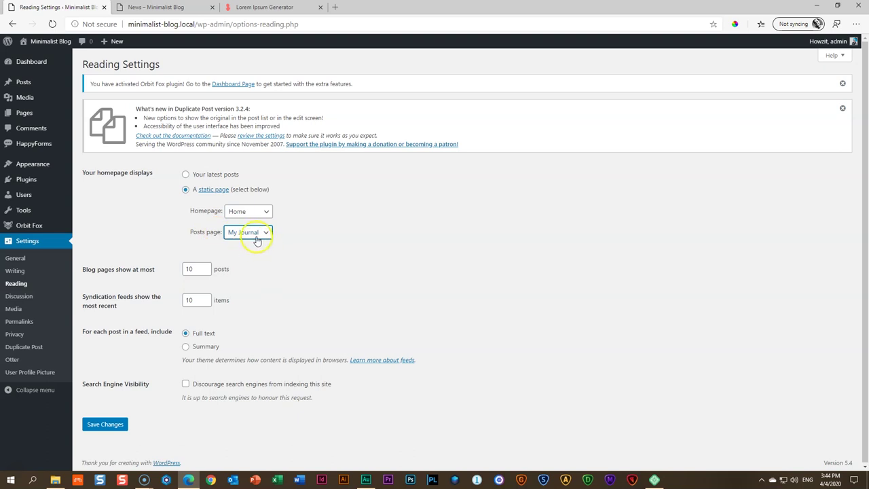
click(109, 424)
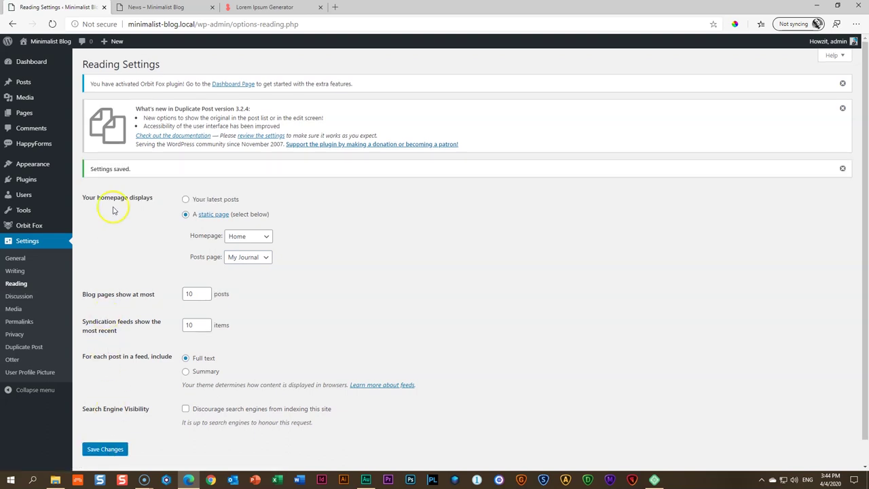
Reopen the News page to check the change, then return to the reading settings
click(166, 7)
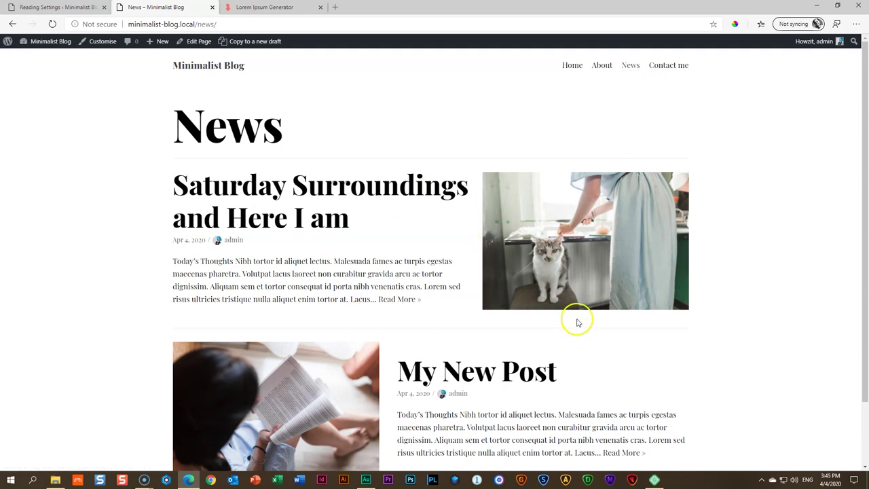
click(631, 65)
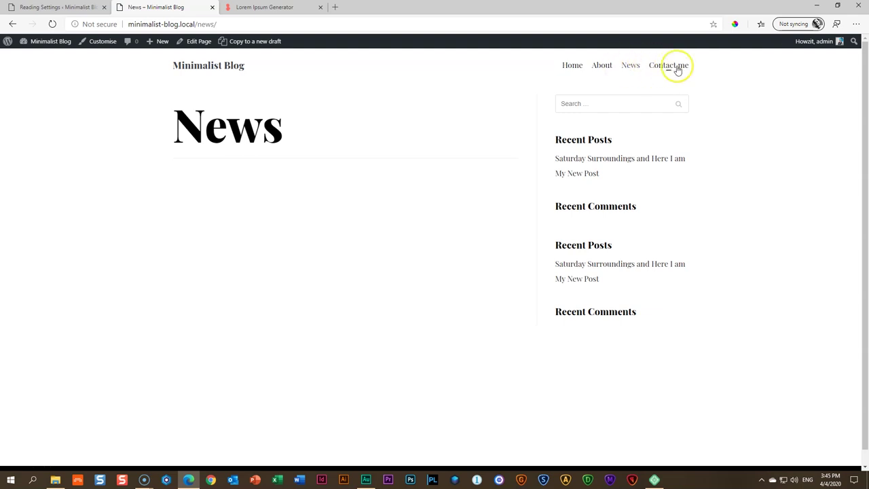
click(68, 7)
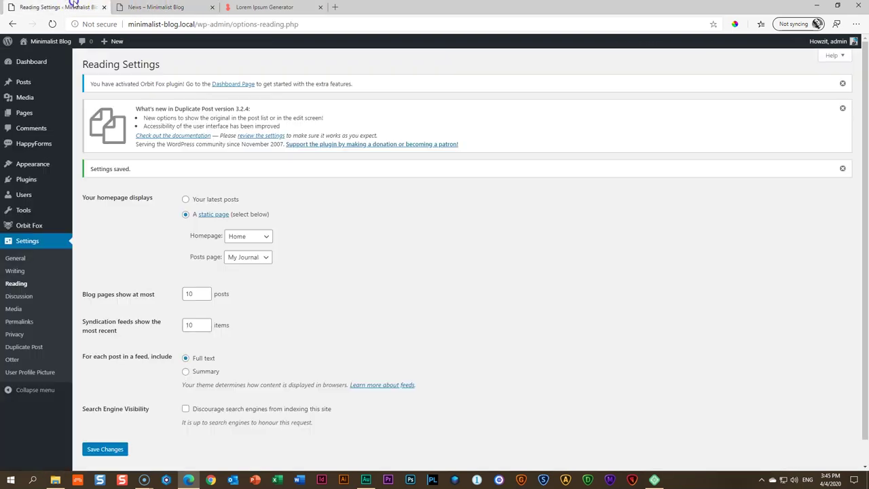
Remove the News item from the main menu in Appearance > Menus
mouse_move(49, 168)
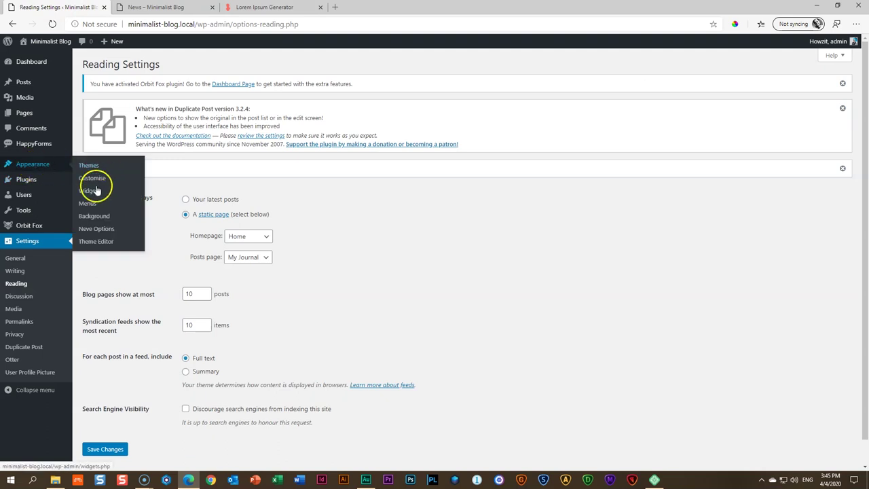
click(95, 210)
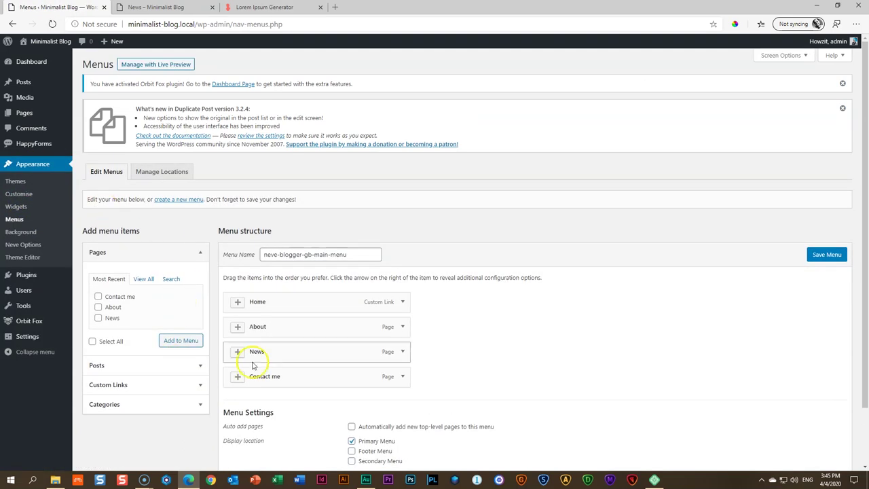
click(403, 351)
scroll(403, 353, down, 2)
click(237, 306)
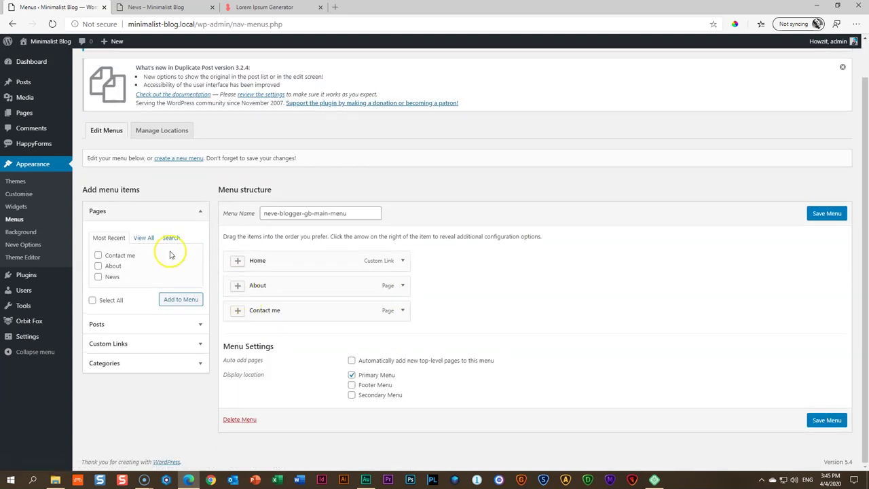
Add My Journal to the menu between About and Contact me and save the menu
click(143, 237)
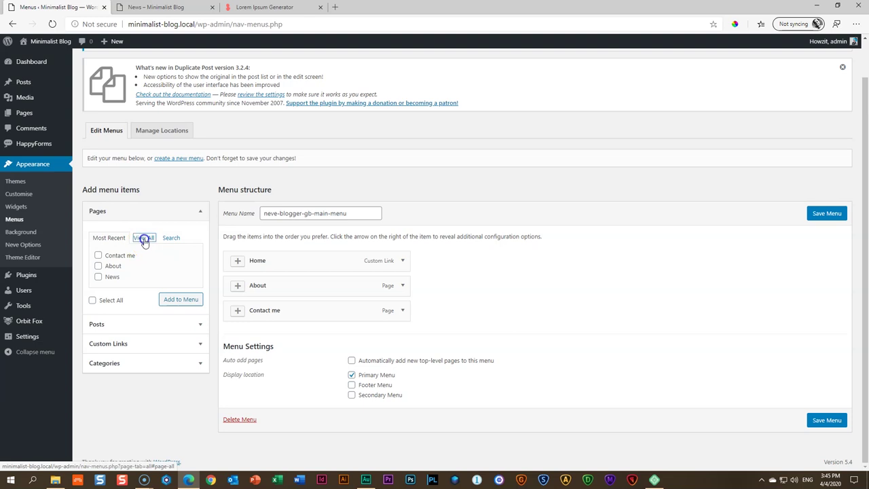
click(98, 265)
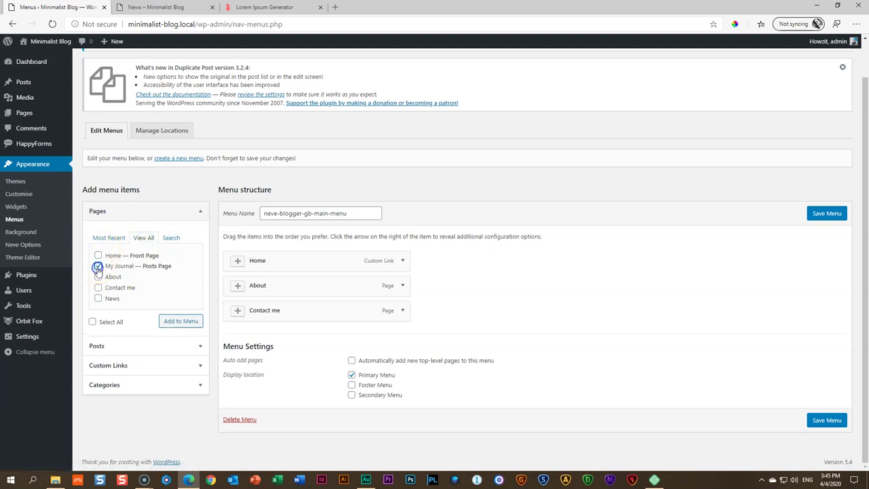
click(179, 321)
drag(240, 316, 271, 291)
click(826, 213)
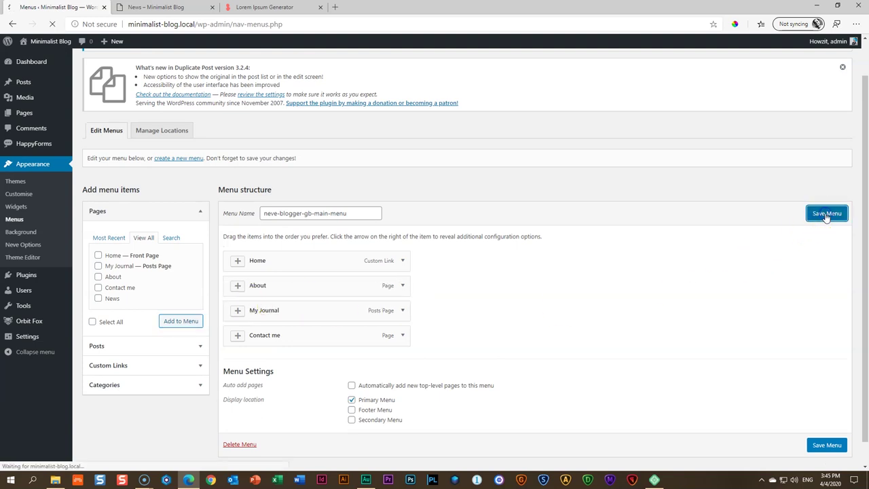
click(166, 6)
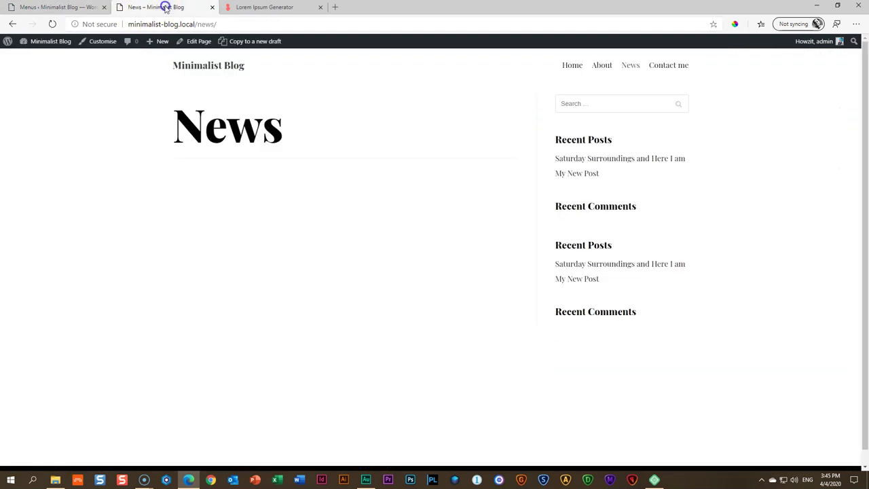
Reload the site and open My Journal from the navigation bar to browse its posts
click(51, 24)
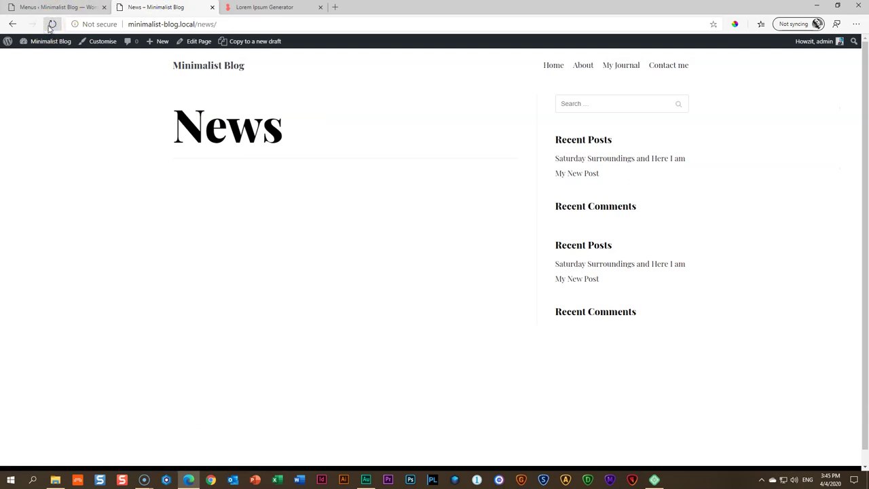
click(620, 68)
click(621, 68)
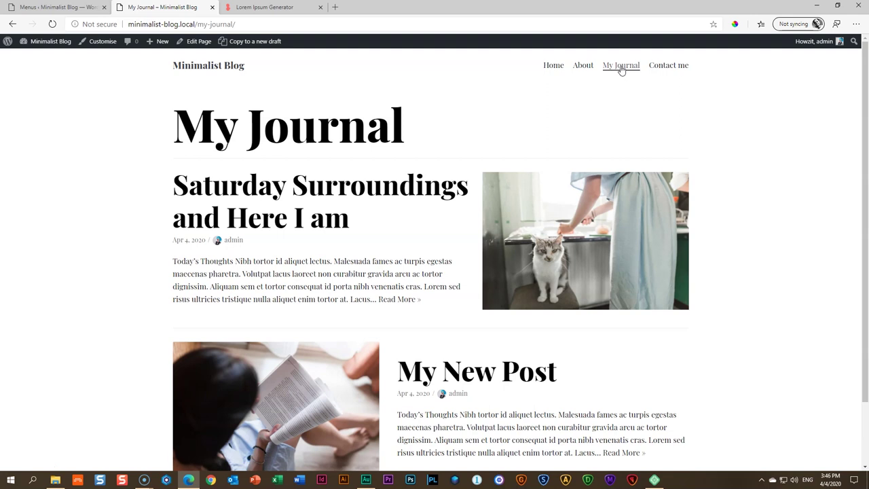
scroll(597, 170, down, 2)
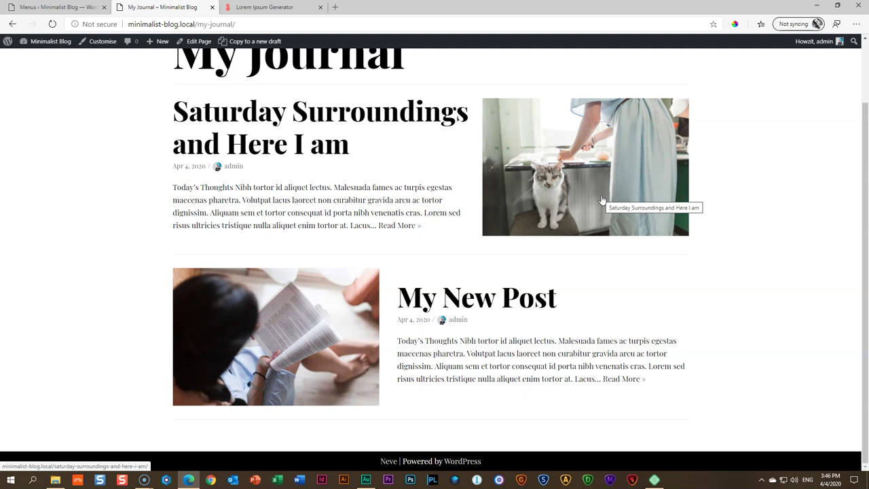
scroll(601, 200, up, 1)
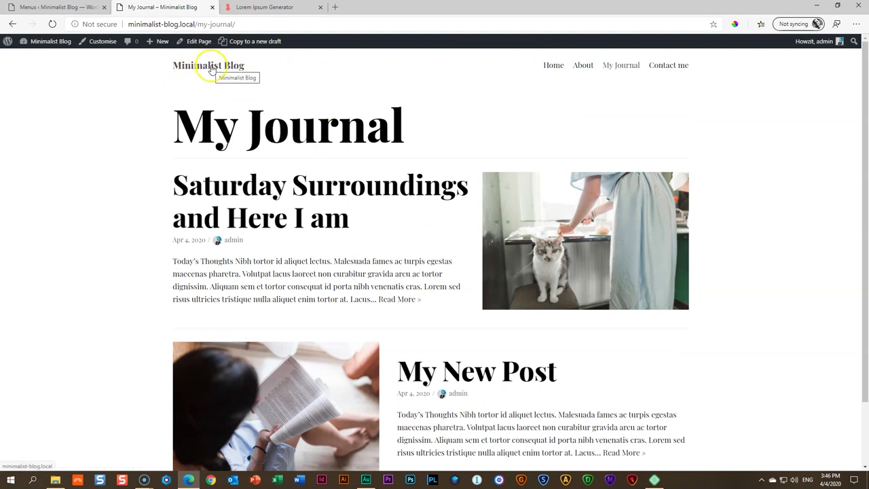
Close the Menus admin tab and the Lorem Ipsum Generator tab
click(85, 7)
click(104, 7)
click(135, 7)
click(212, 7)
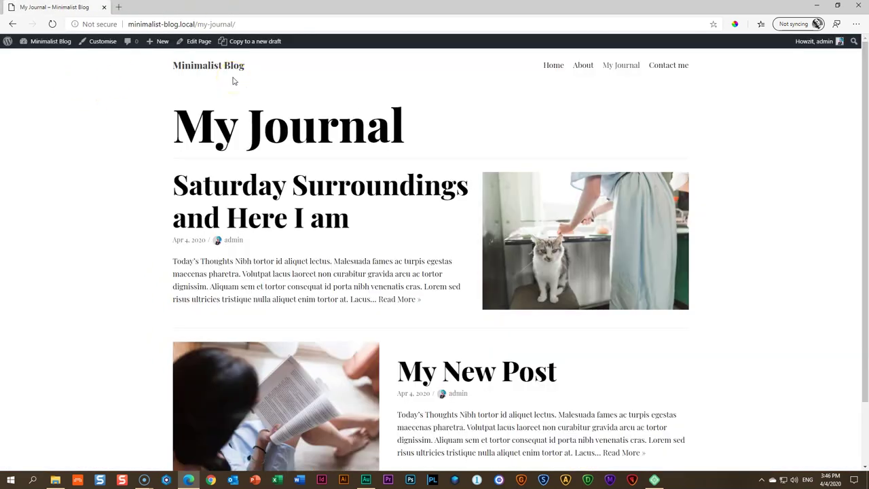
In Logo & Site Identity, replace the site title with a new name and set the tagline to 'My Diary'
click(104, 42)
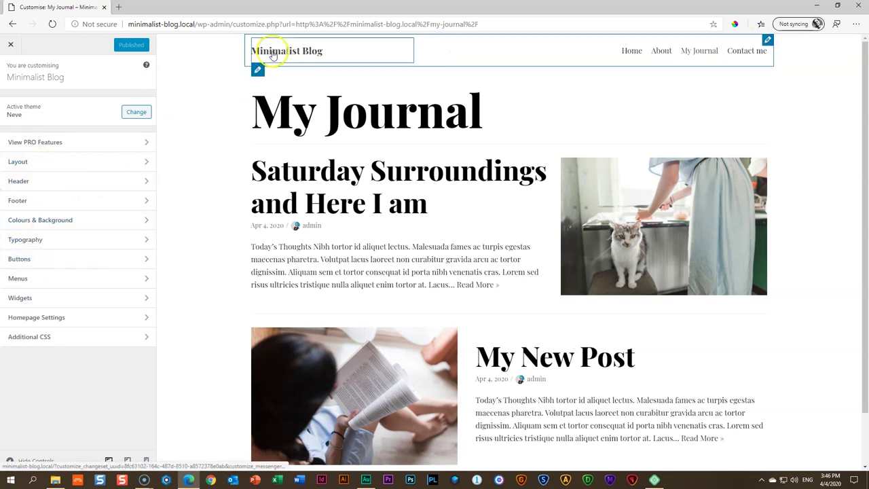
click(257, 69)
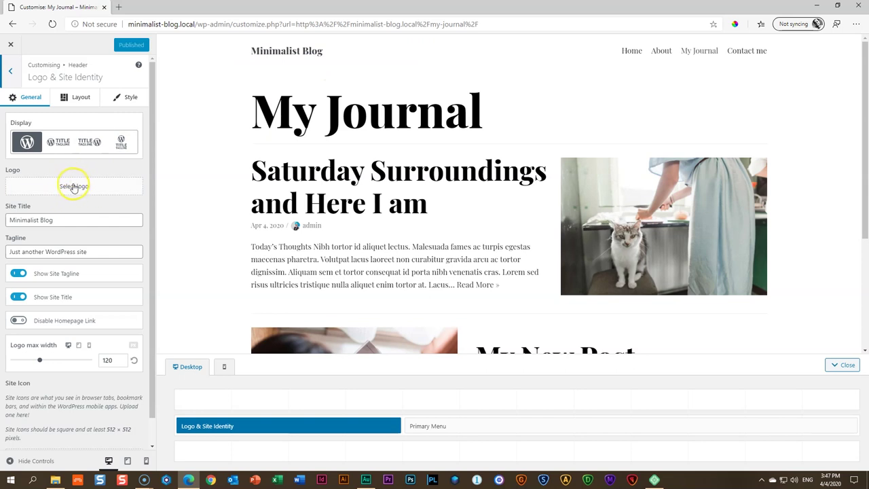
click(54, 221)
key(ctrl+a)
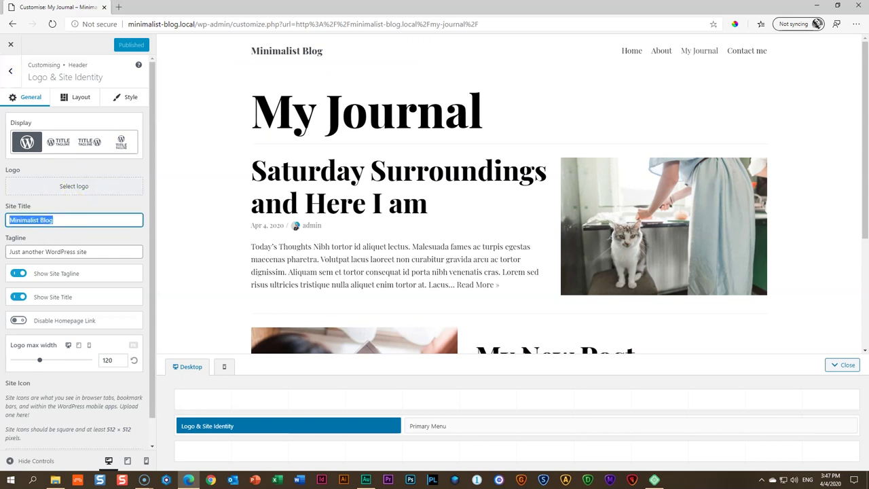
text(Jenny's)
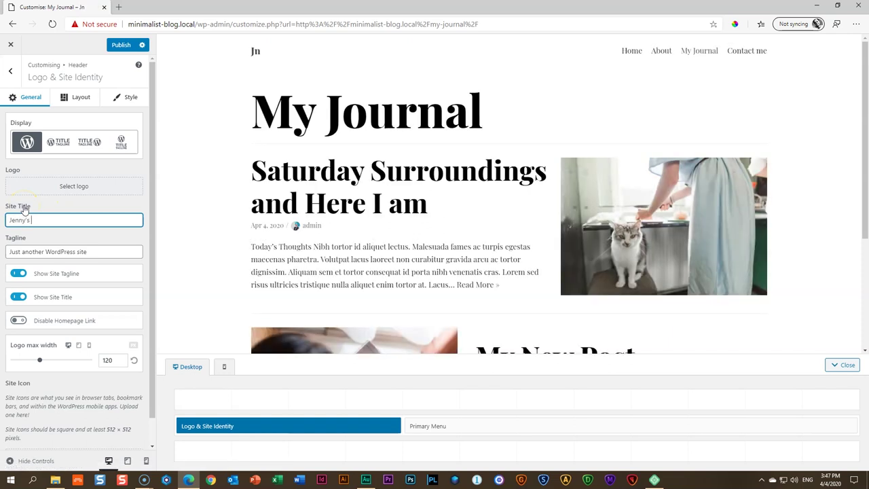
text( Daily Contemplations)
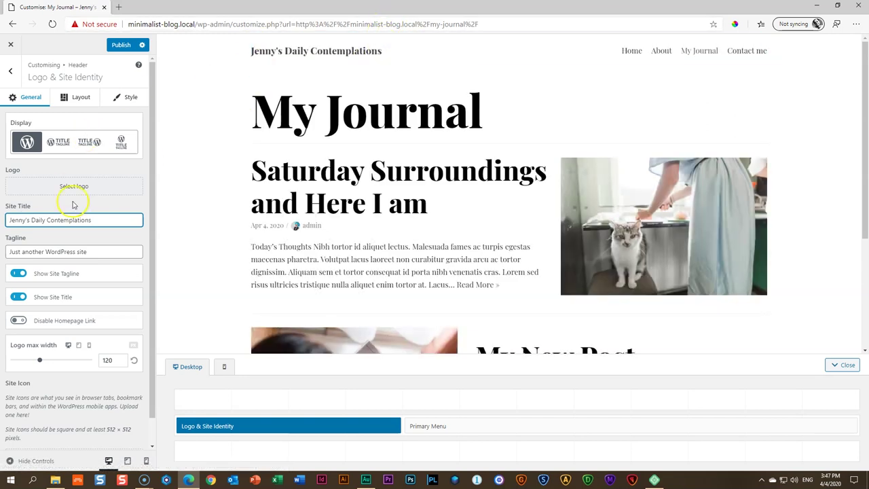
click(103, 252)
drag(103, 252, 9, 252)
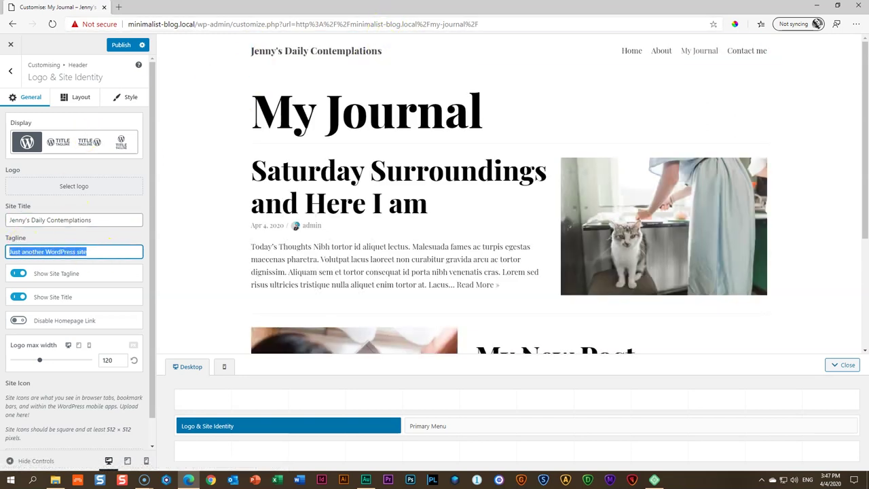
text(My Diary)
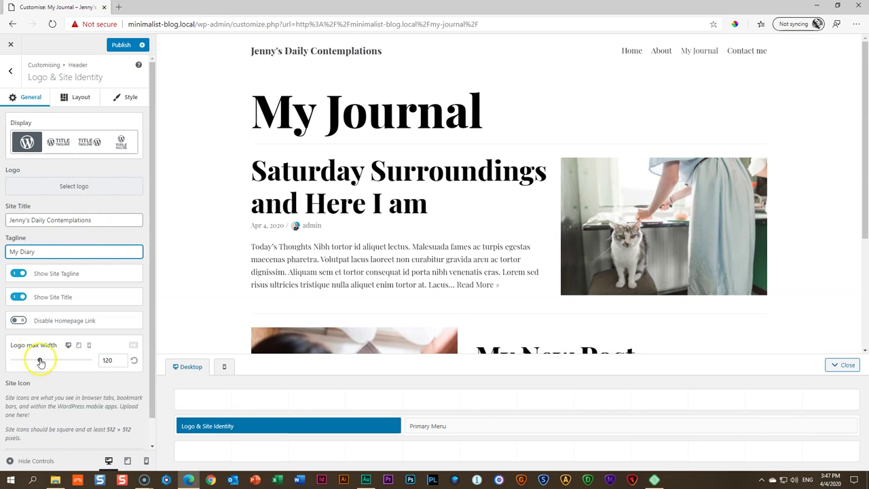
Try different logo max widths, then reset it to 120
drag(39, 361, 41, 361)
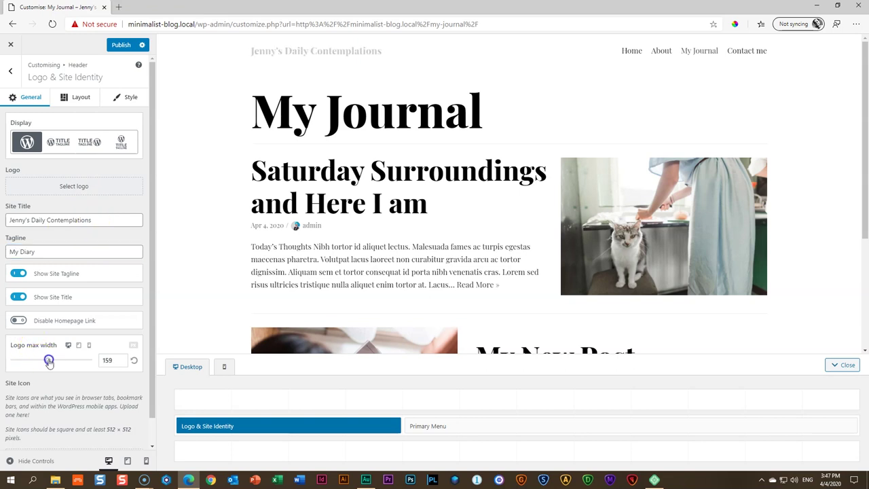
drag(56, 362, 35, 362)
click(134, 363)
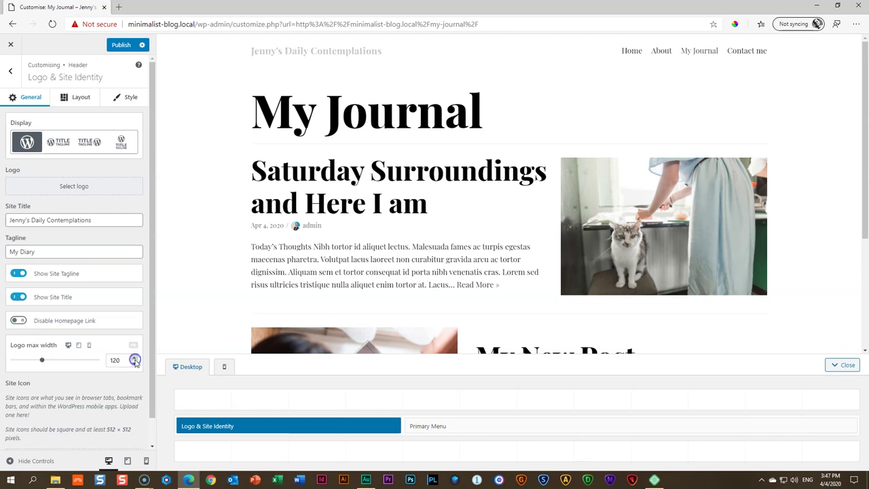
scroll(104, 258, down, 1)
scroll(106, 252, up, 1)
scroll(109, 259, down, 1)
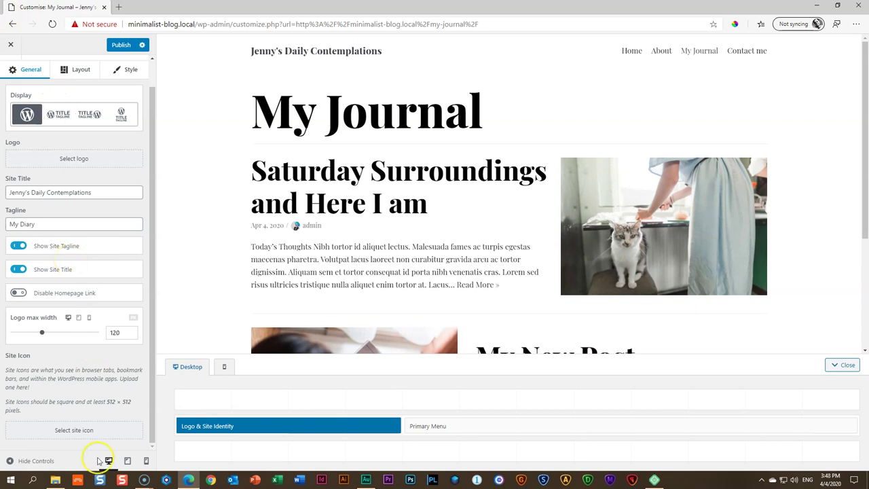
Set the cropped yellow circle image as the site icon and publish the Customizer changes
click(77, 427)
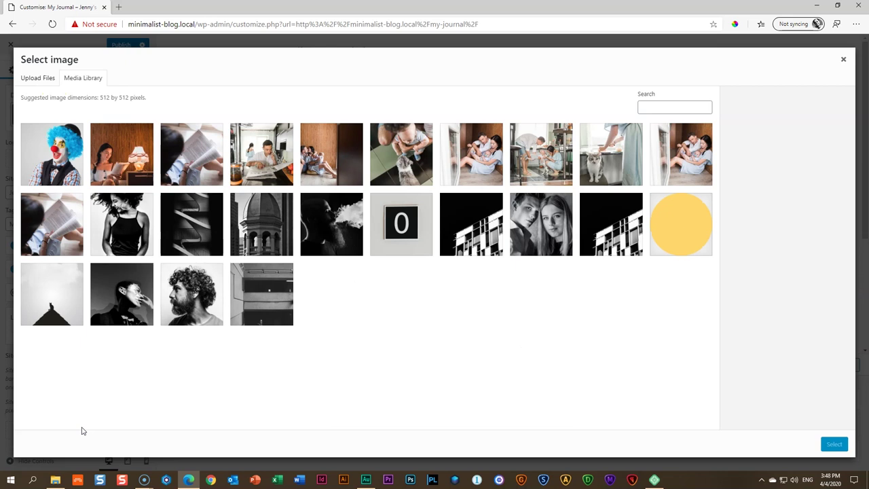
click(670, 240)
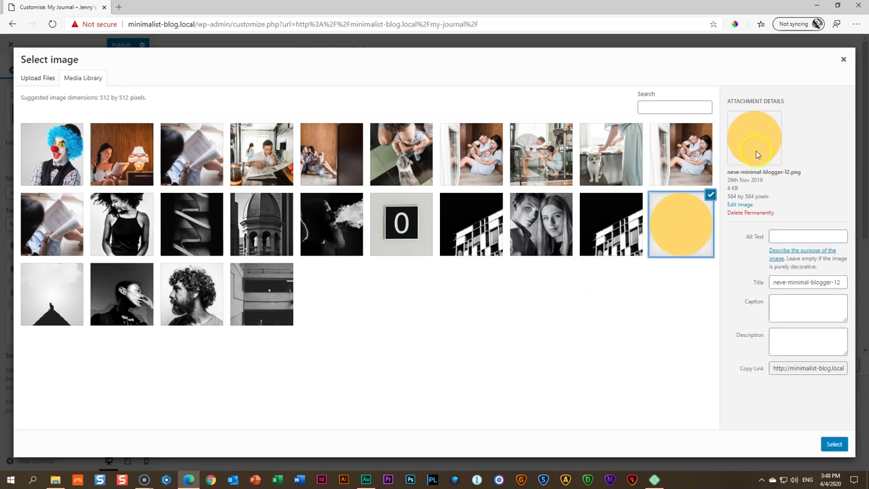
click(834, 445)
click(832, 443)
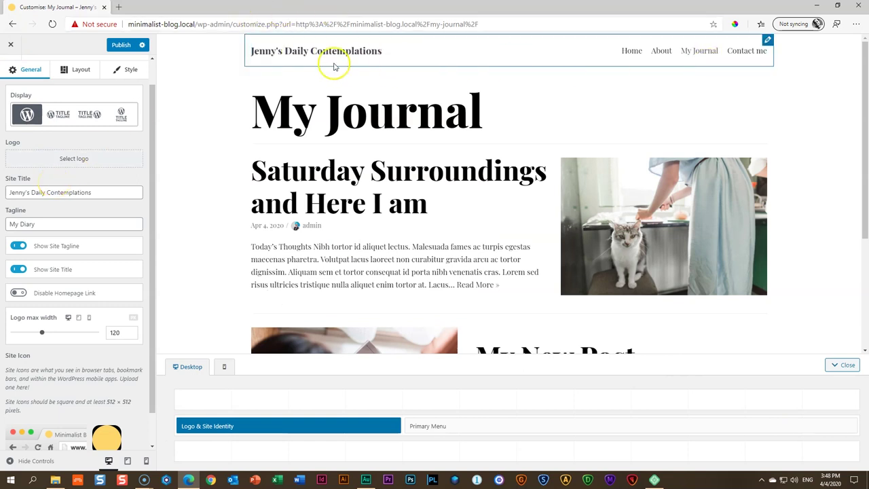
click(120, 48)
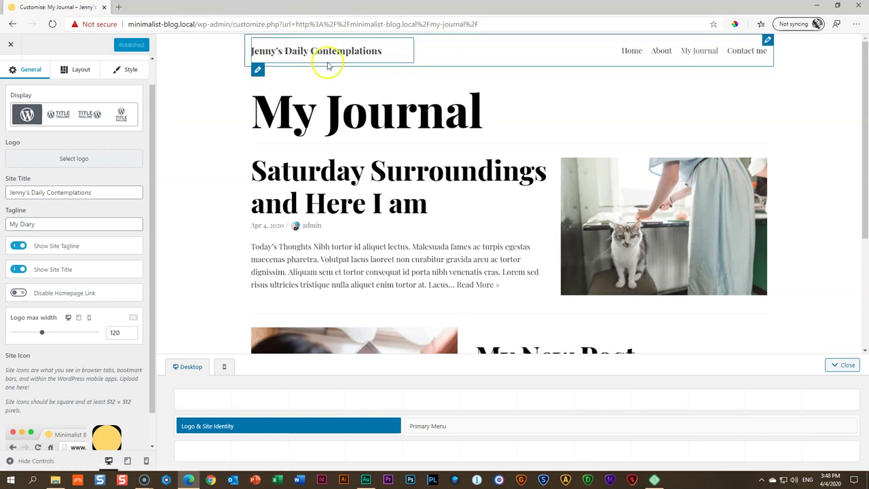
scroll(528, 114, down, 3)
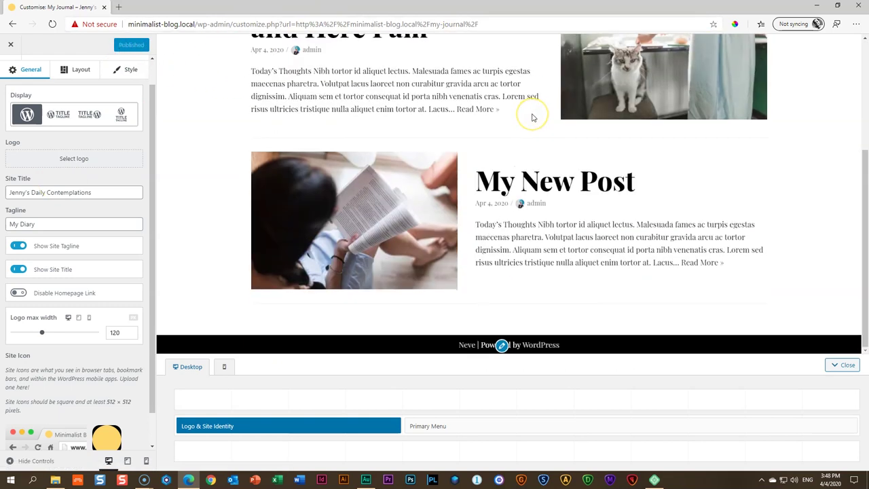
Exit the Customizer and open the live post 'Saturday Surroundings and Here I am'
click(11, 44)
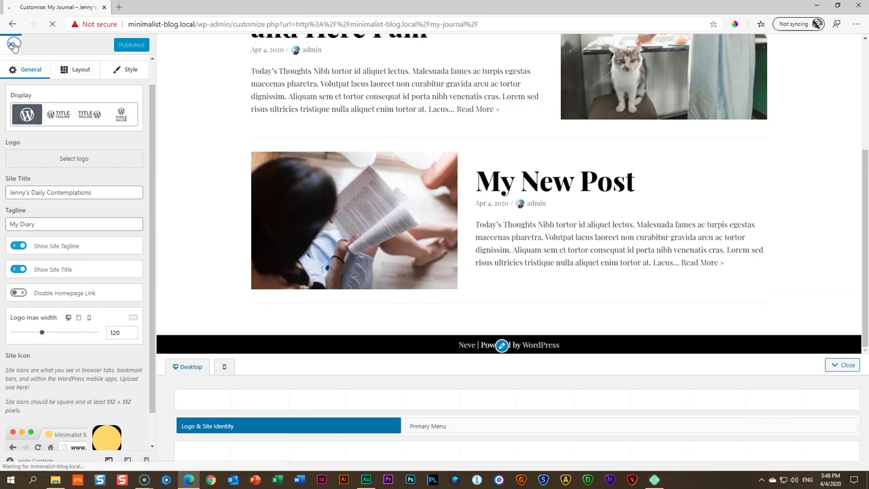
scroll(199, 170, down, 1)
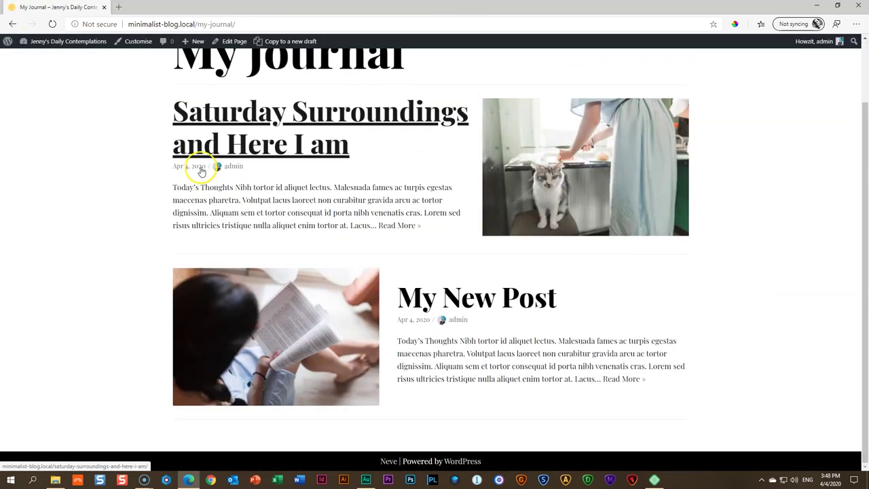
scroll(202, 166, up, 1)
scroll(203, 167, down, 1)
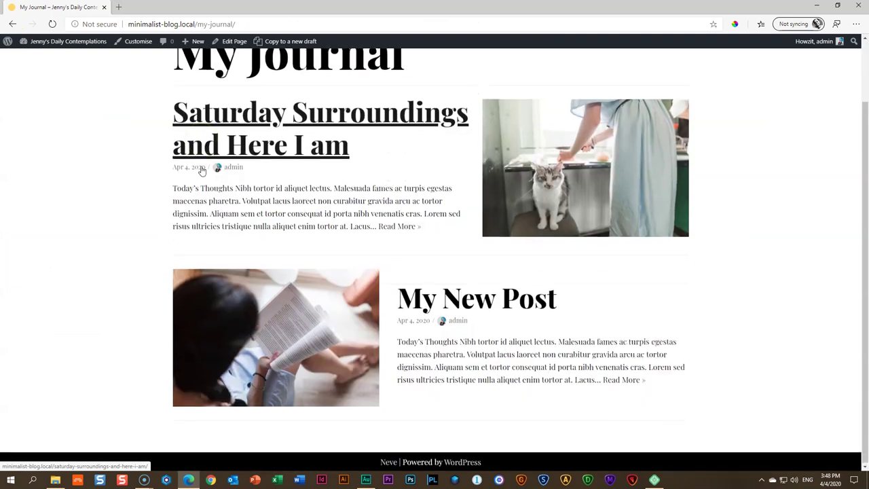
scroll(205, 167, up, 1)
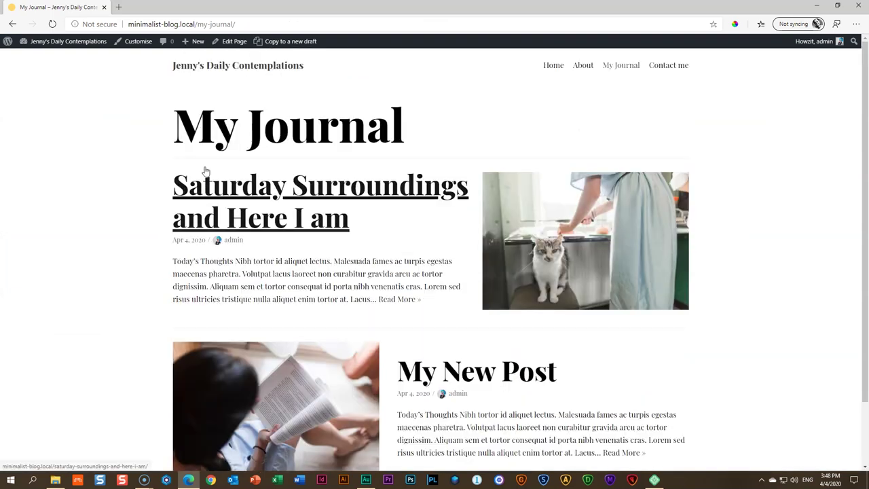
click(253, 196)
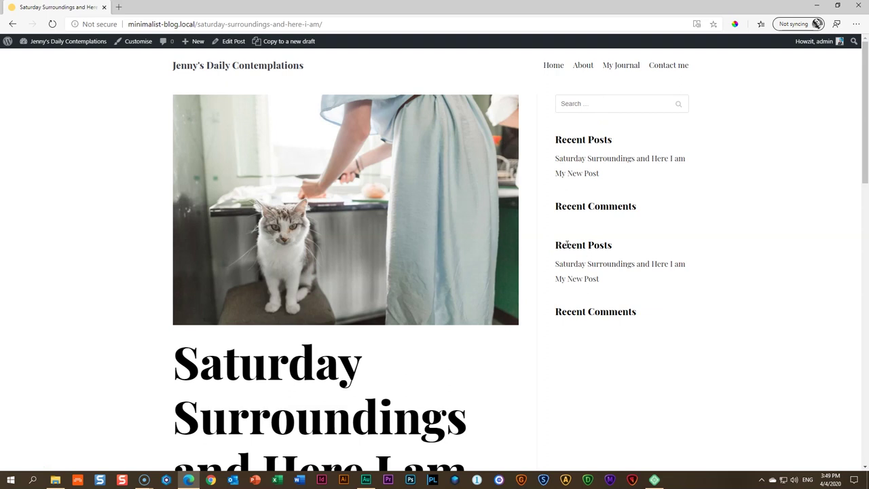
Remove both Recent Comments widgets and the duplicate Recent Posts widget from the Sidebar
click(138, 42)
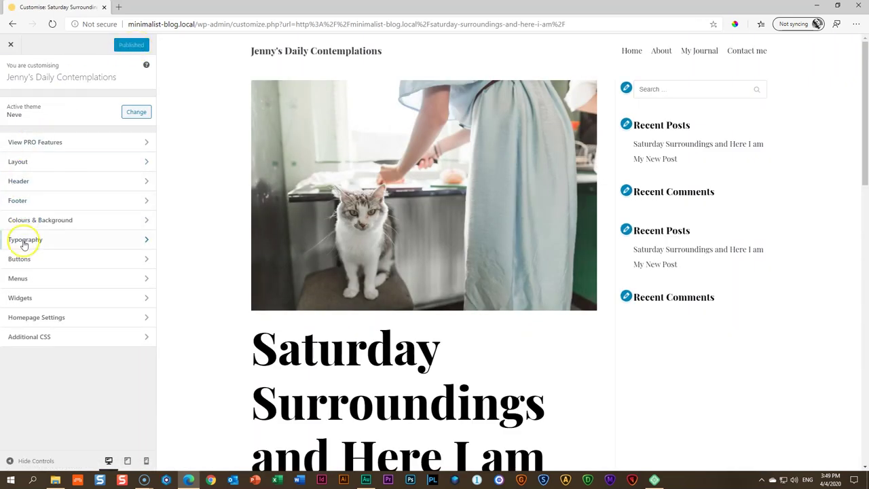
click(21, 298)
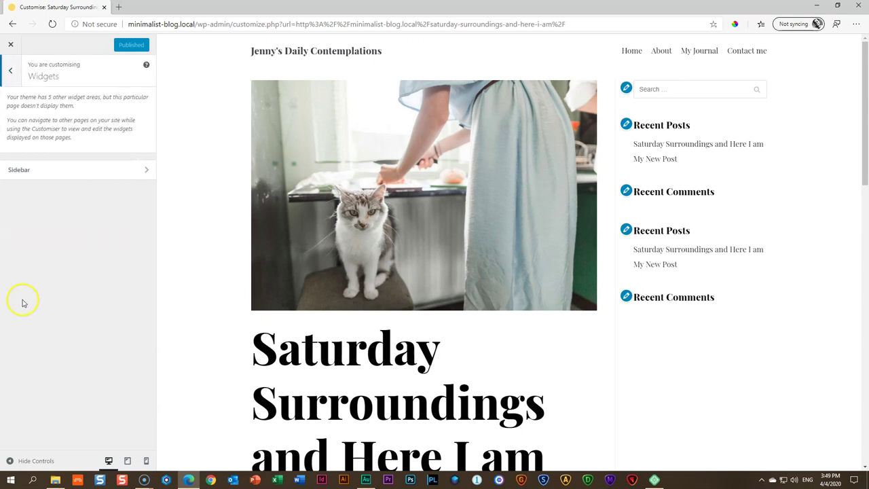
click(68, 174)
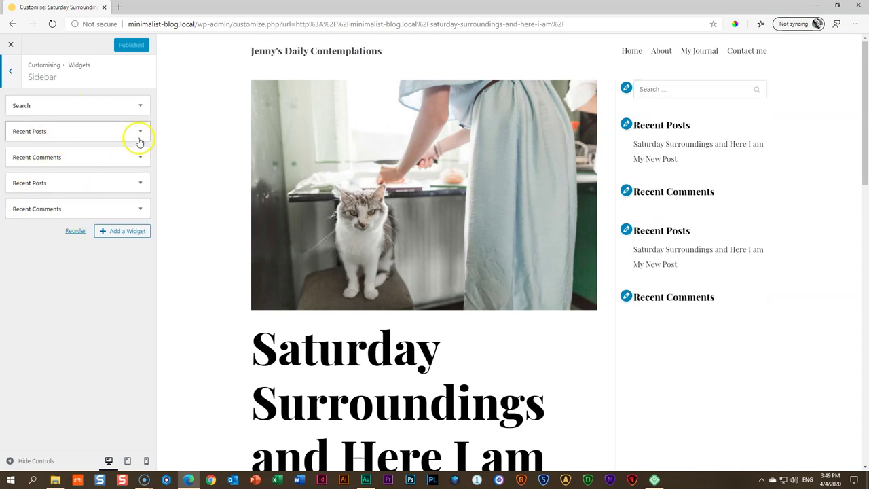
click(140, 208)
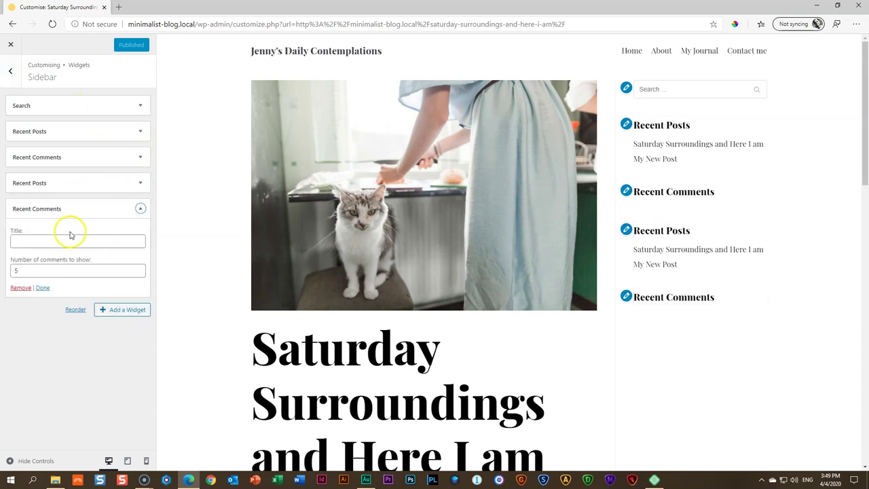
click(21, 287)
click(140, 183)
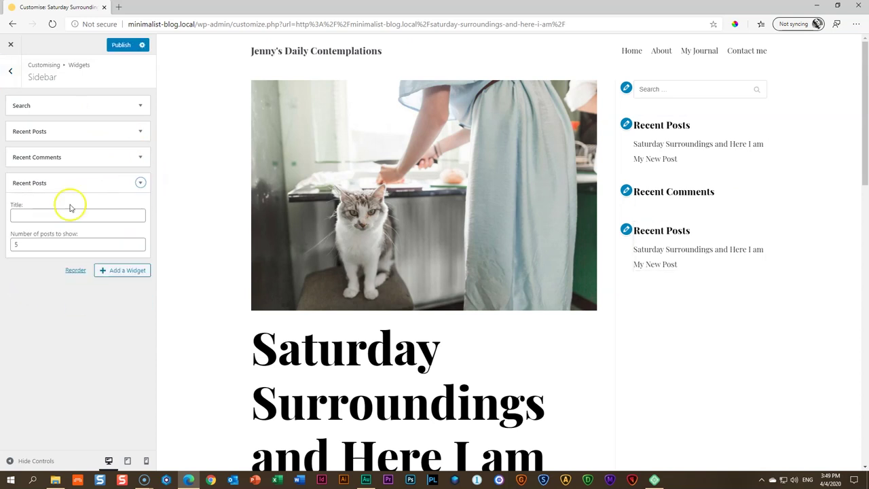
click(21, 278)
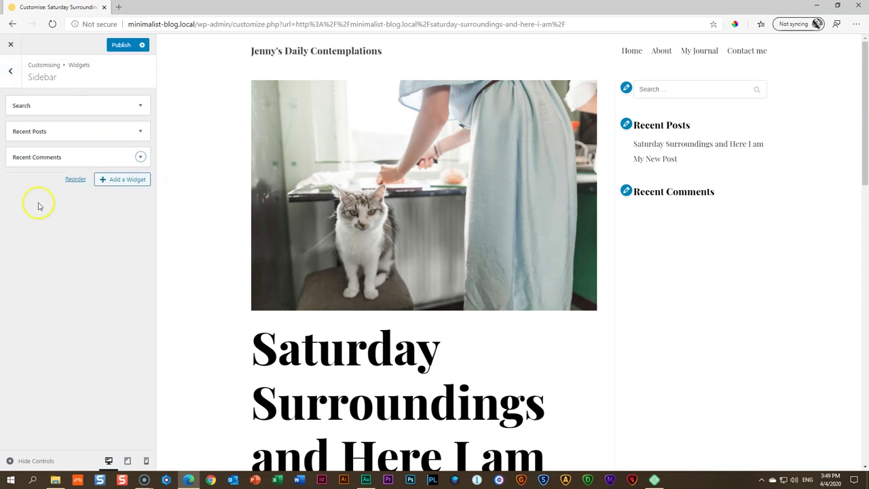
click(140, 156)
click(21, 235)
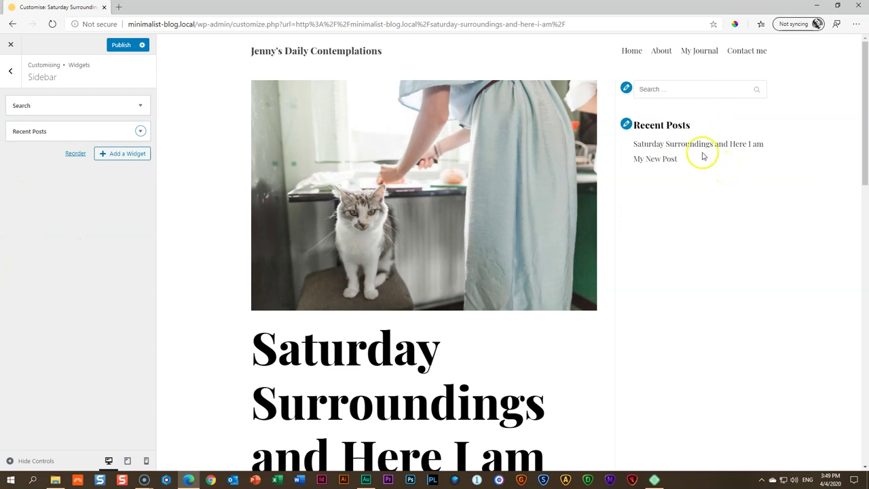
Add a HappyForms widget showing the contact form, titled 'Contact Me'
click(122, 159)
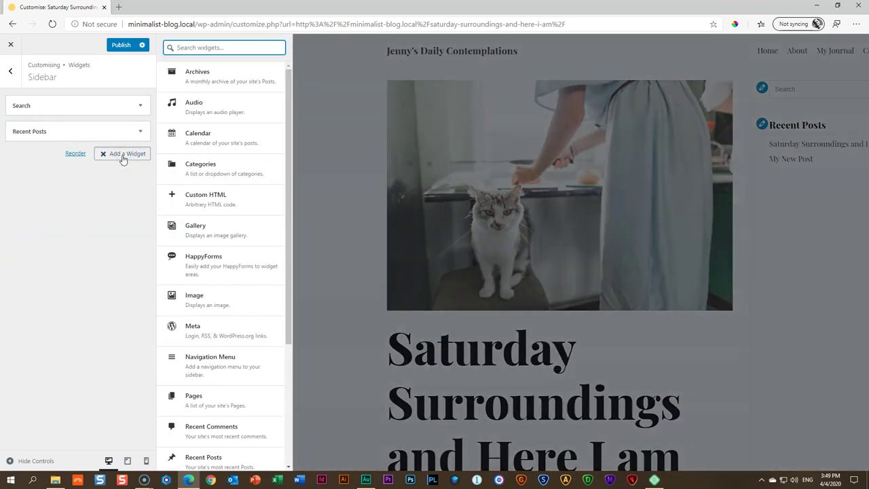
scroll(222, 245, down, 3)
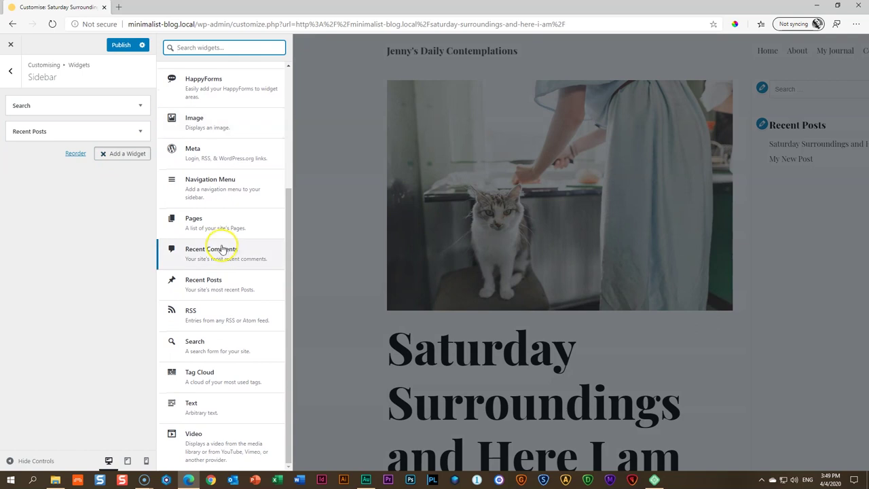
scroll(233, 238, up, 2)
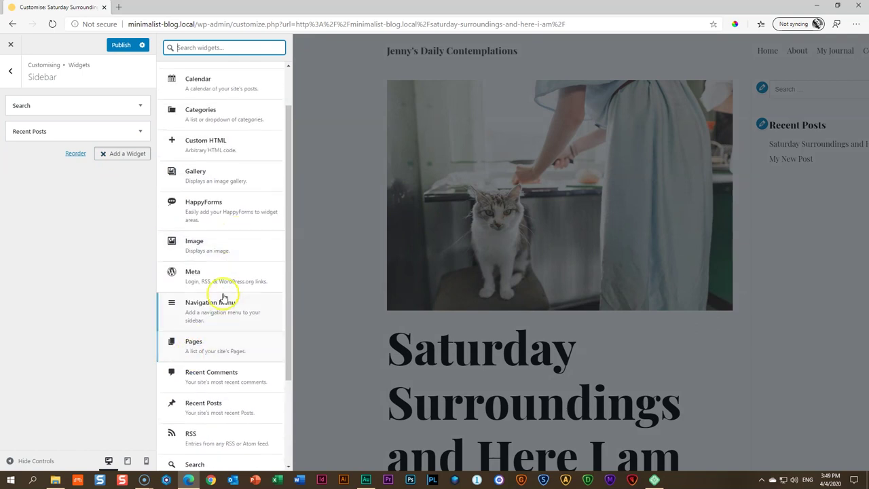
click(208, 202)
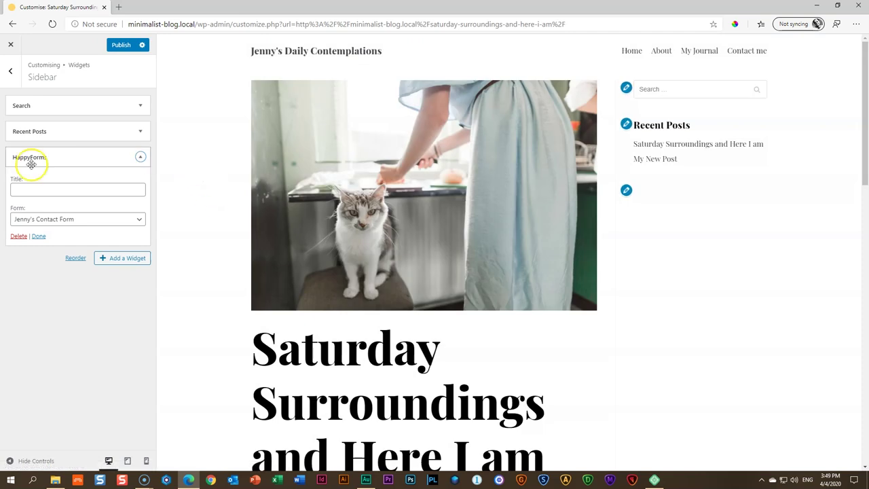
click(35, 222)
click(31, 231)
click(43, 185)
text(Contact Me)
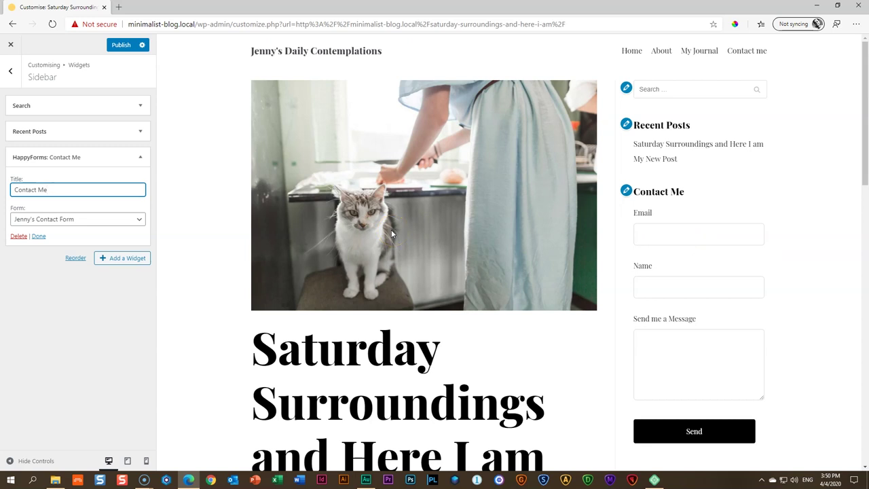
Add an Image widget showing the photo of the woman reading by a lamp
click(126, 262)
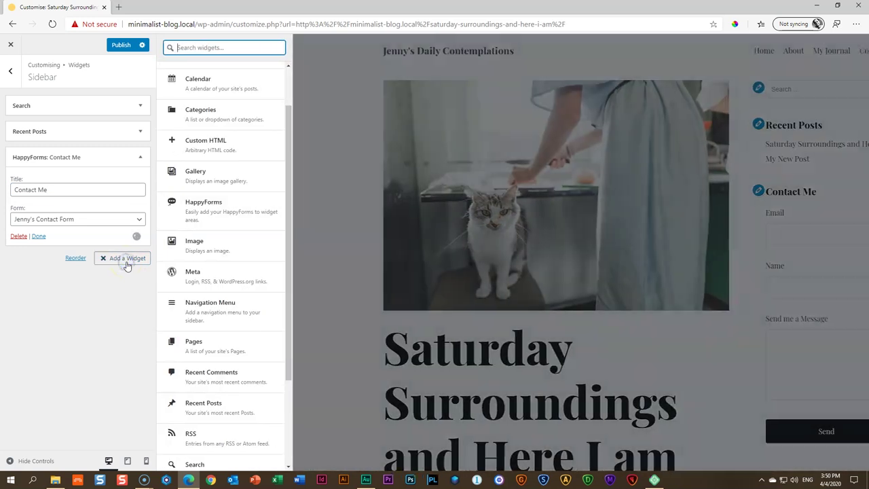
click(198, 258)
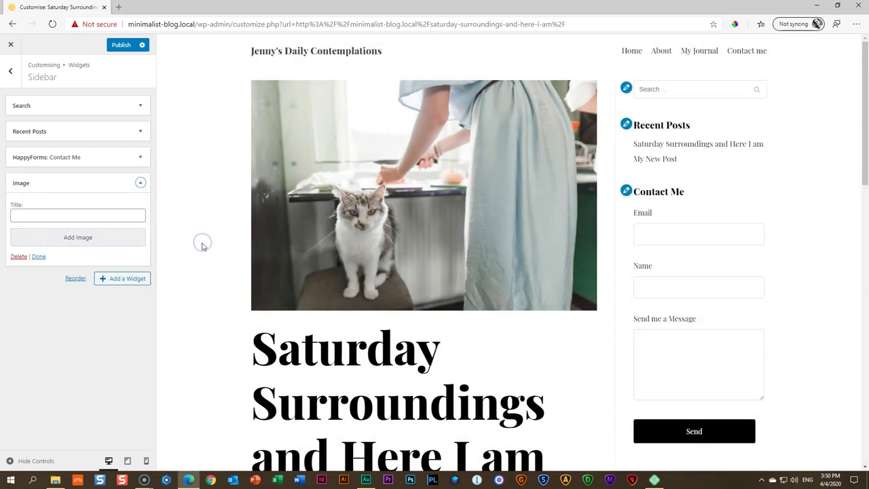
click(91, 243)
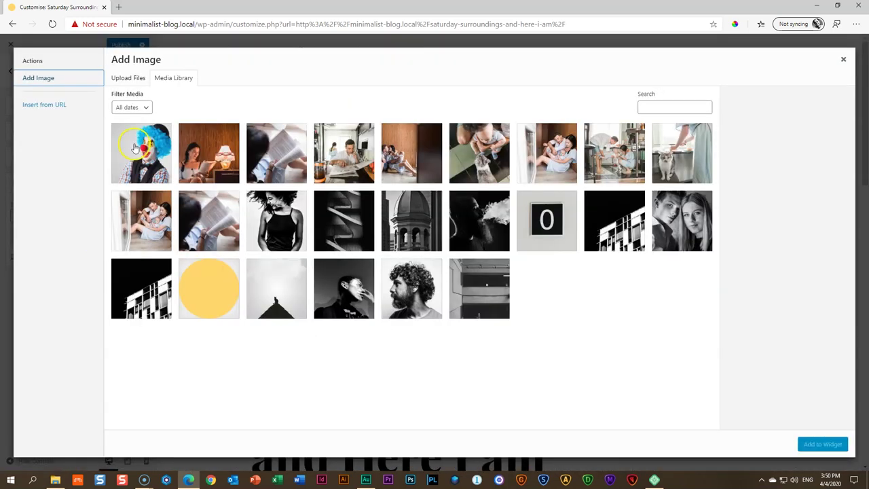
click(210, 151)
click(814, 443)
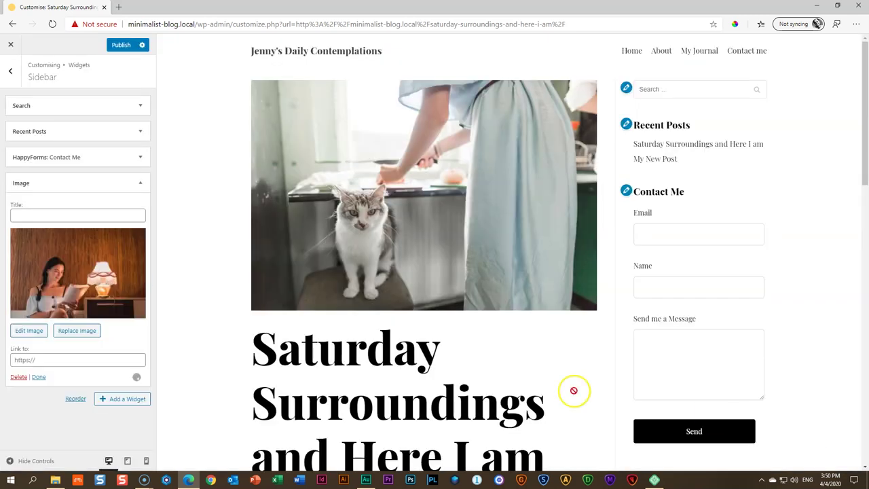
click(139, 182)
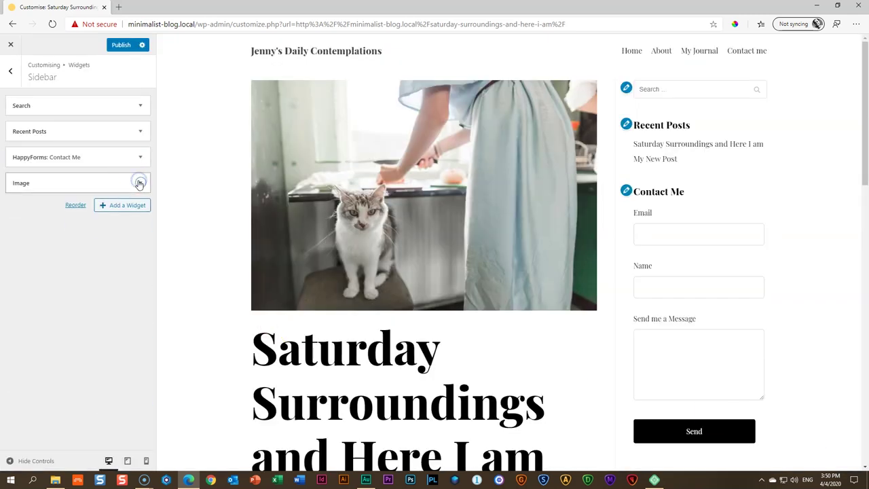
Reorder the sidebar so the Image widget is first, above Search
click(75, 205)
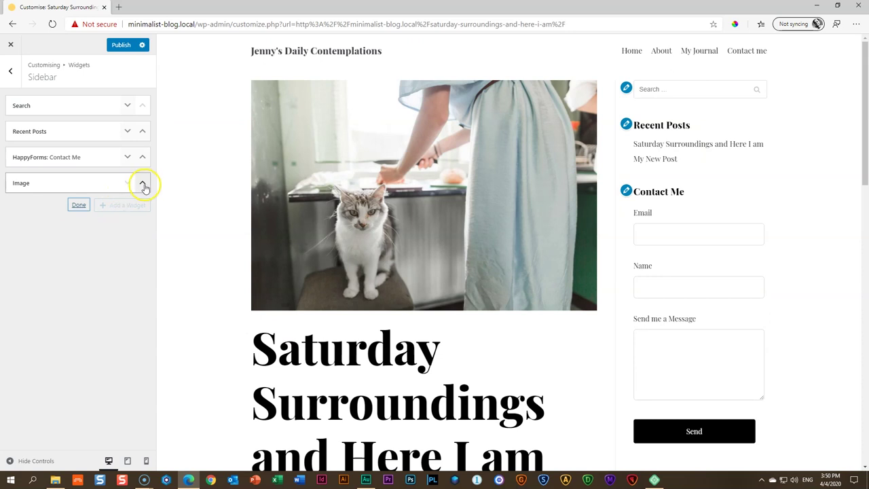
click(142, 182)
click(141, 157)
click(142, 131)
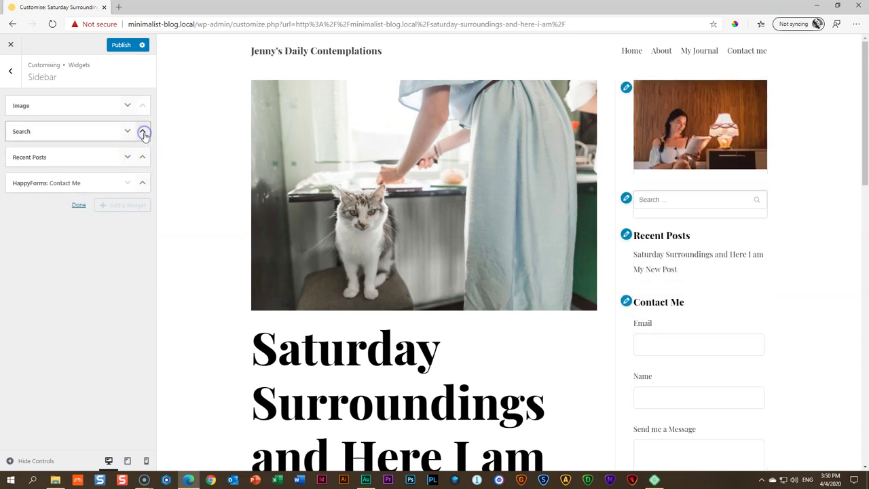
click(78, 205)
scroll(722, 281, down, 5)
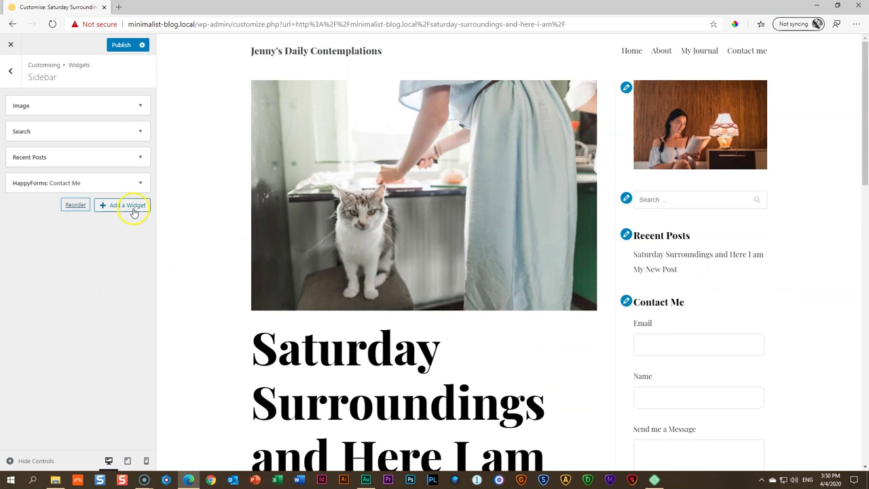
Add a Gallery widget titled 'Our Time' to the sidebar
click(133, 211)
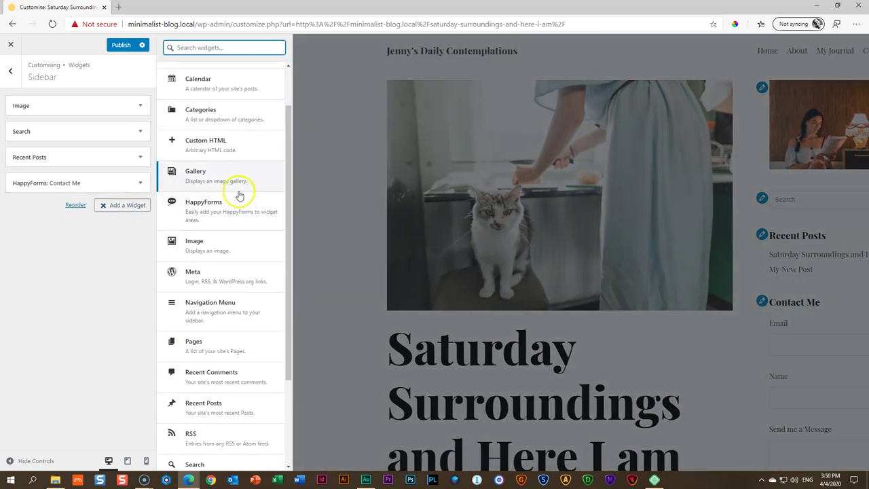
scroll(241, 201, down, 2)
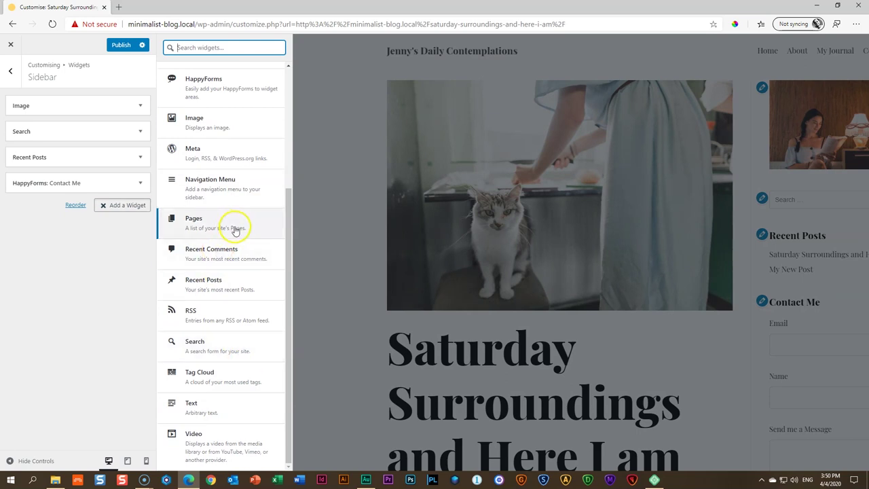
scroll(244, 242, up, 3)
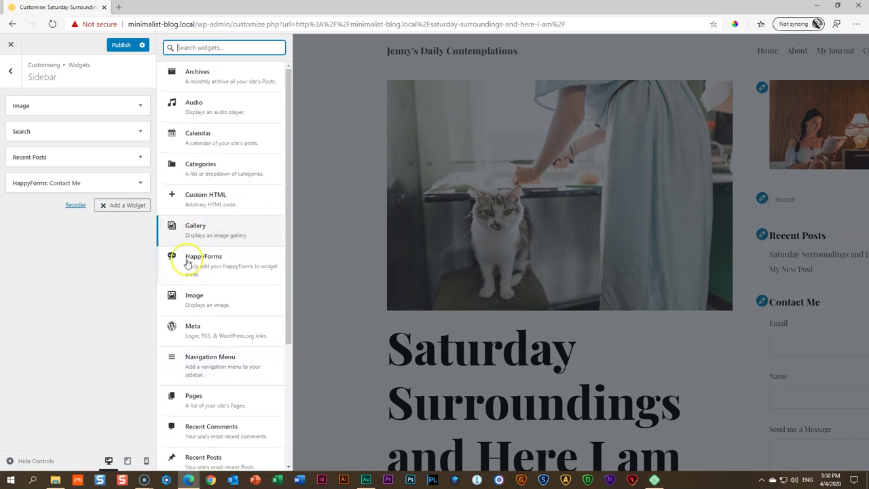
click(215, 230)
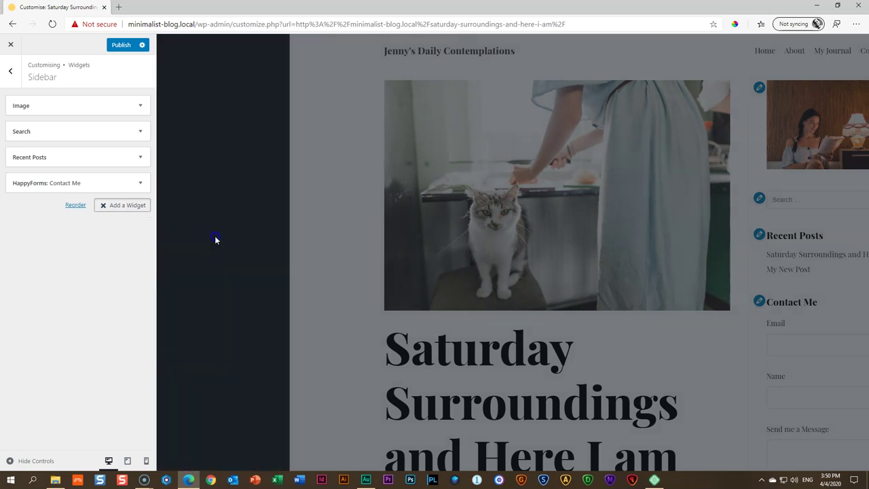
click(68, 241)
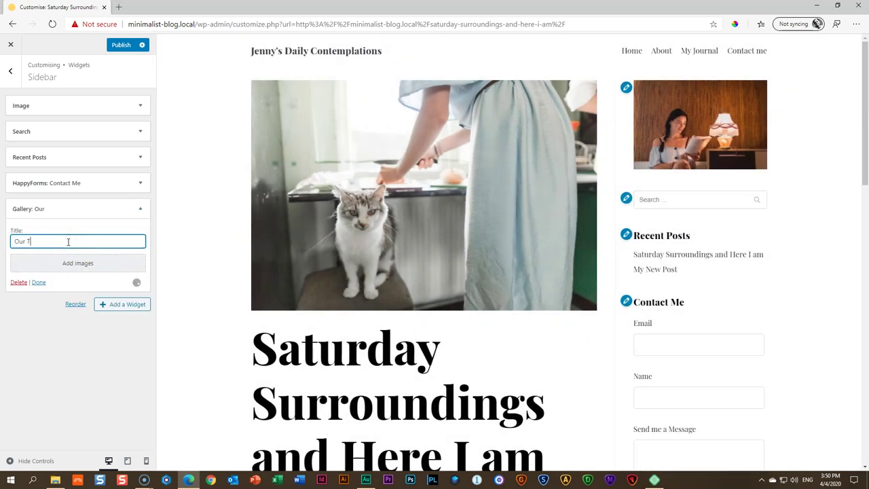
Fill the gallery with three family photos and publish the sidebar changes
click(116, 262)
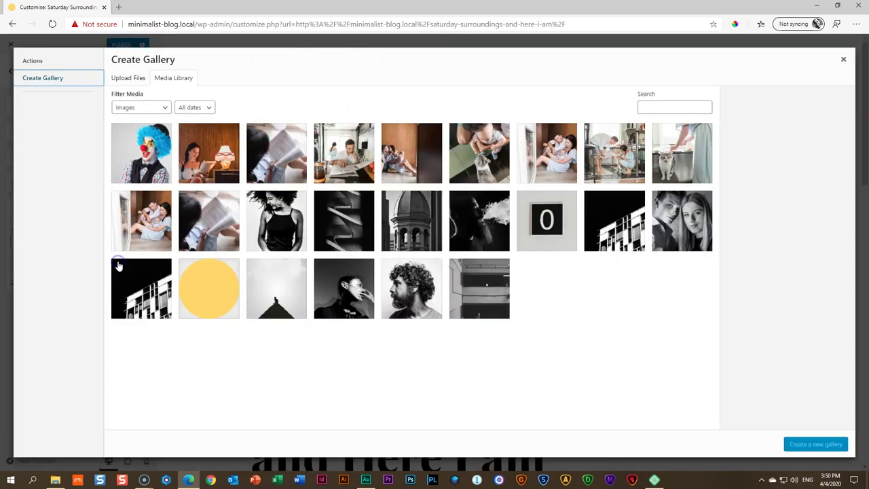
click(333, 152)
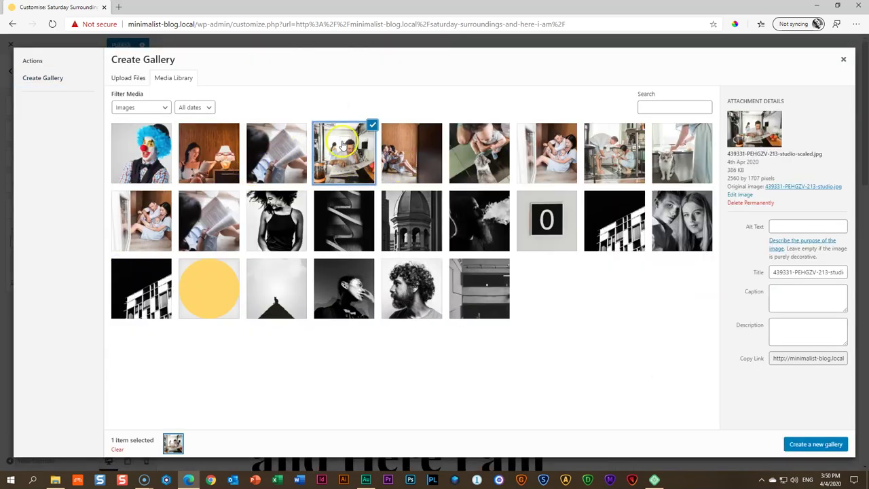
click(403, 157)
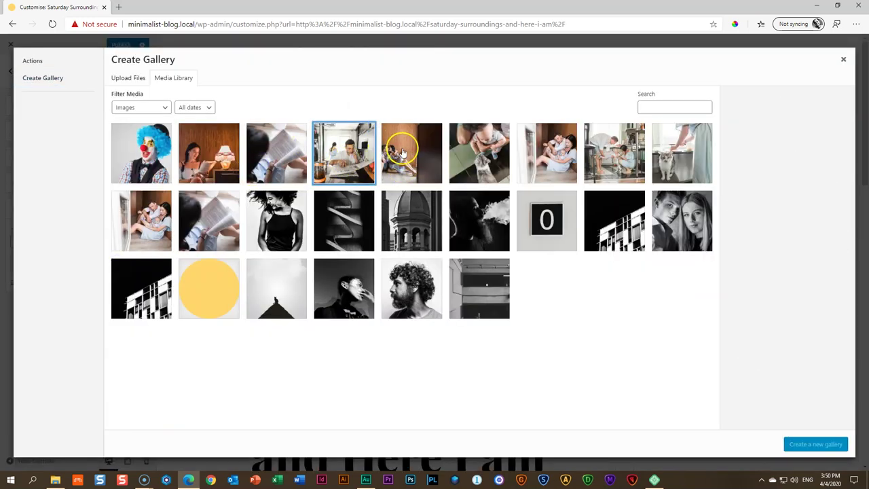
click(546, 154)
click(611, 157)
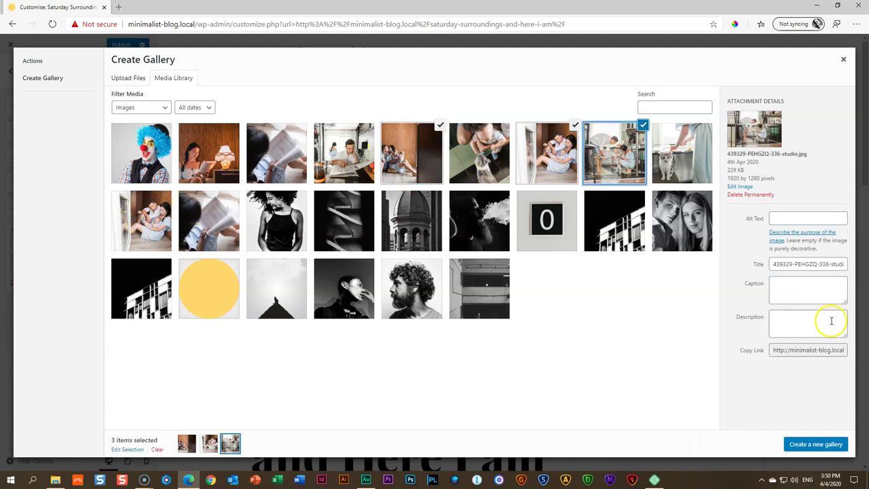
click(816, 443)
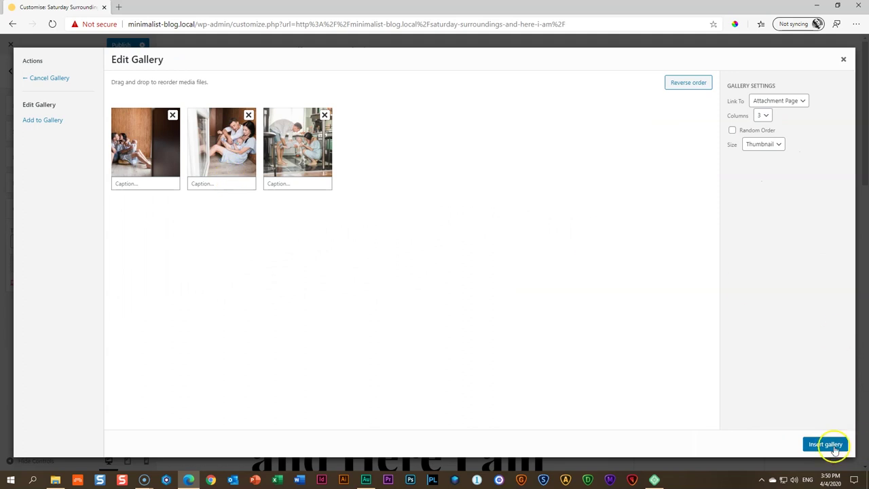
click(825, 444)
scroll(769, 326, down, 5)
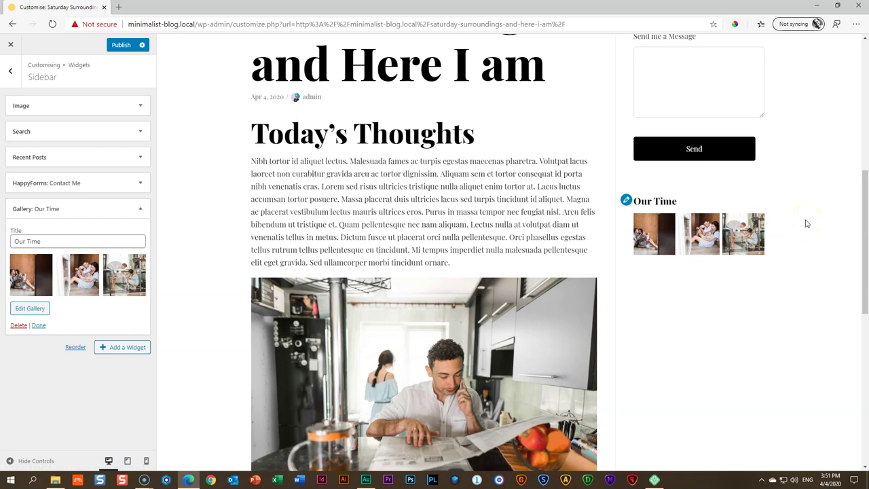
click(120, 45)
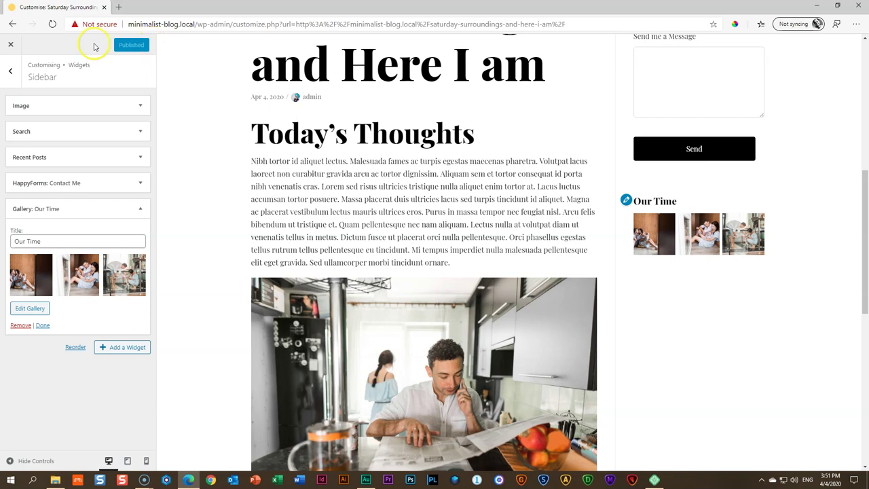
Close the Customizer and view two Our Time gallery photos on the live post
click(10, 44)
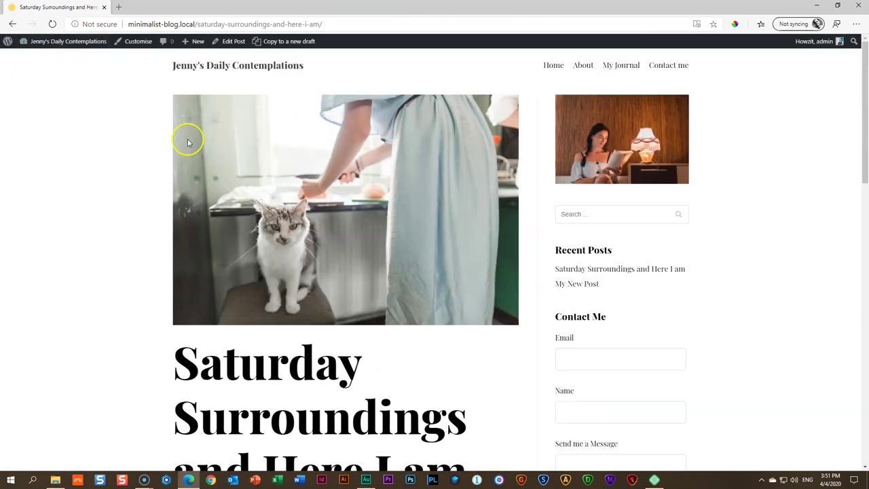
scroll(188, 140, down, 4)
scroll(686, 301, down, 4)
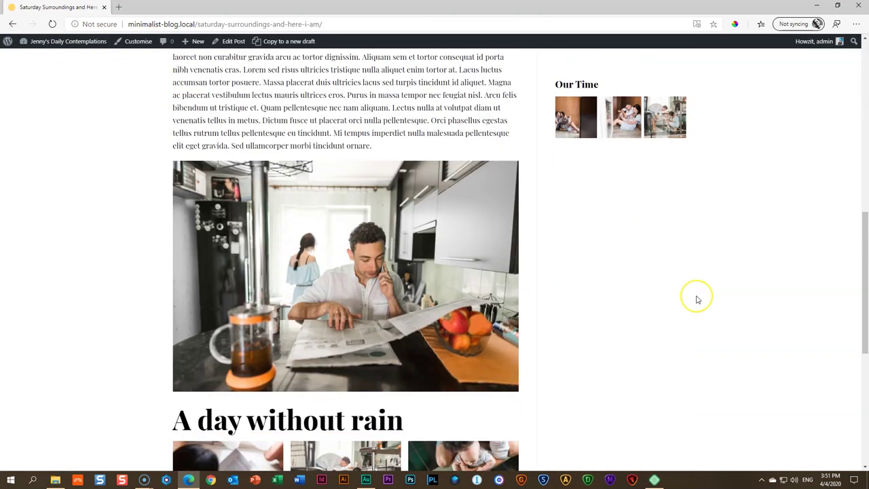
scroll(696, 299, down, 5)
scroll(694, 298, up, 10)
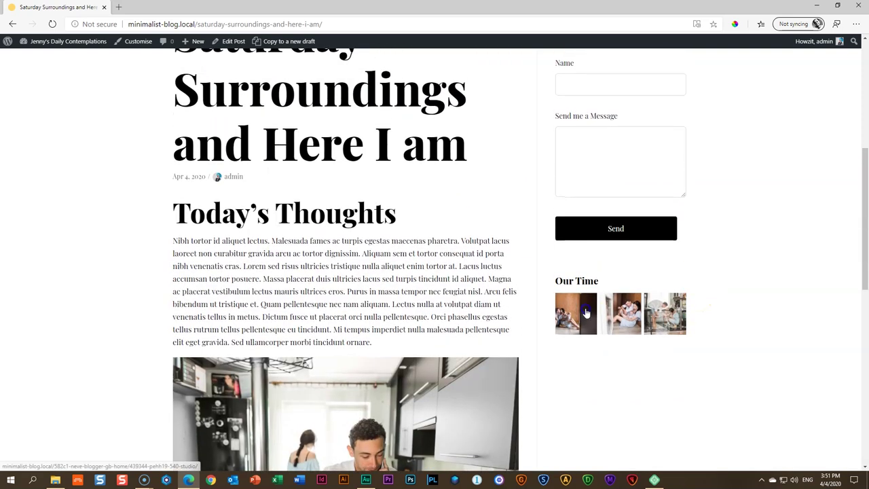
click(585, 311)
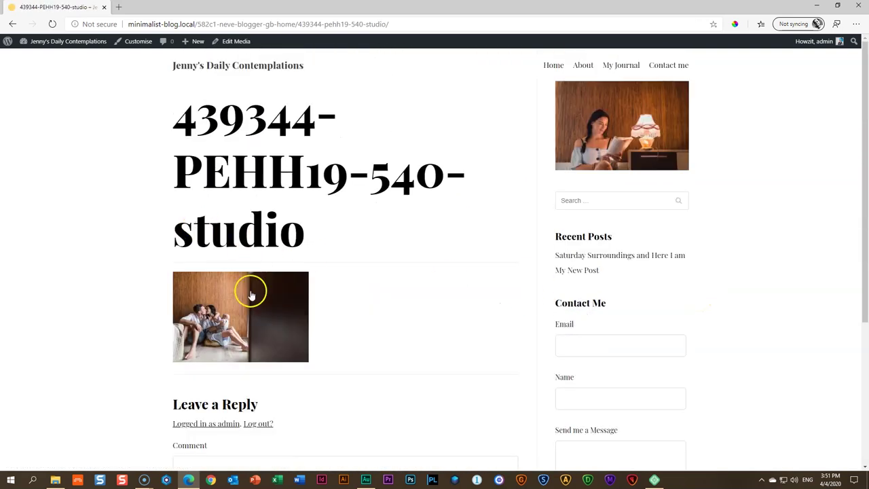
scroll(248, 299, down, 3)
click(606, 438)
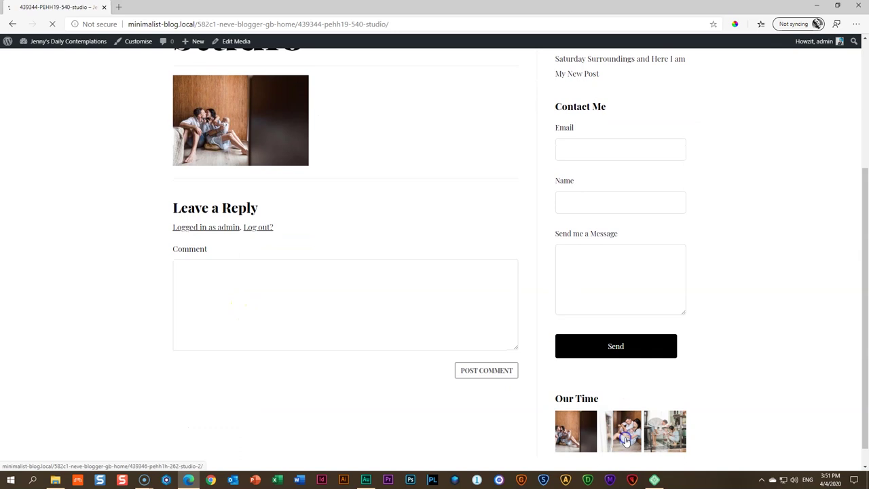
scroll(639, 314, down, 4)
scroll(342, 178, up, 3)
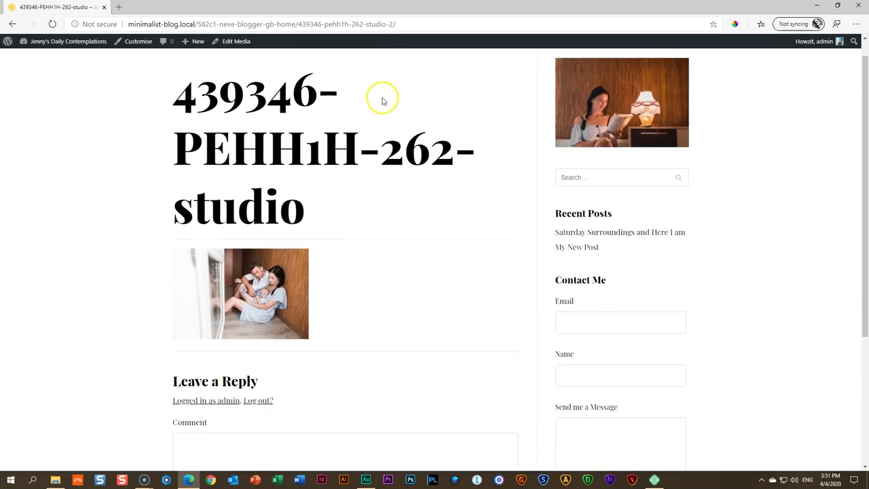
scroll(278, 162, up, 1)
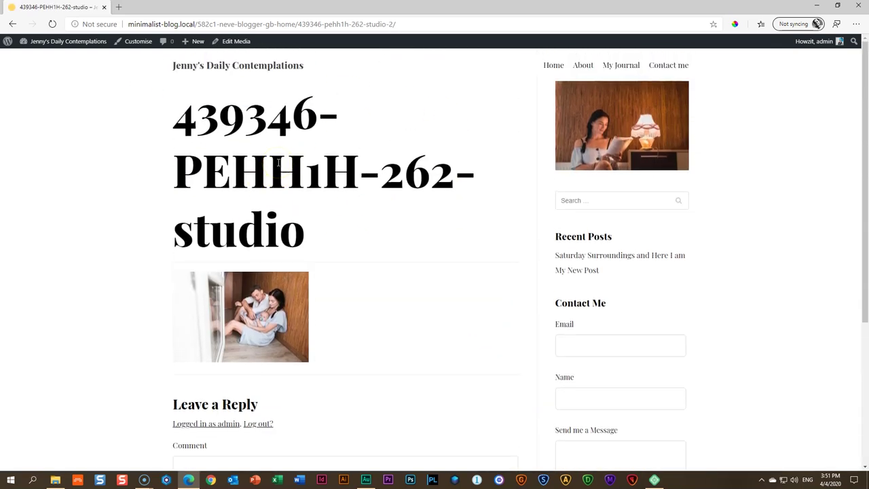
Go to My Journal and open the post 'My New Post' to check its sidebar
click(629, 66)
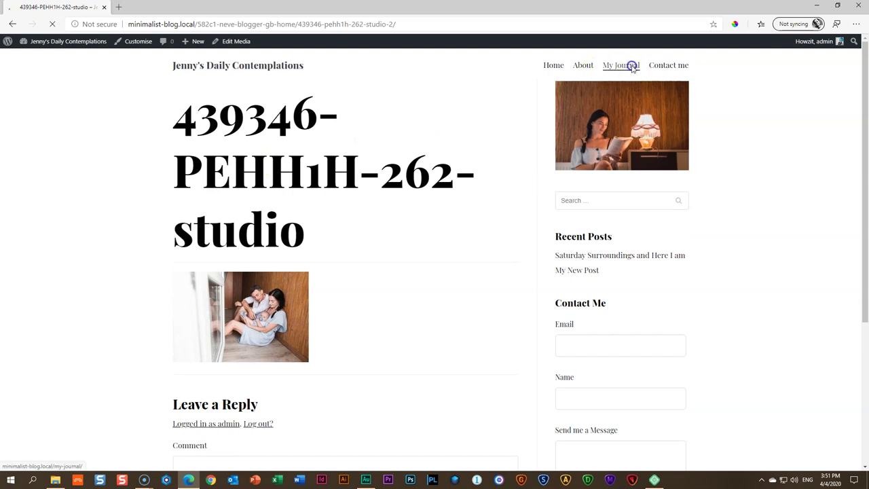
scroll(651, 166, down, 1)
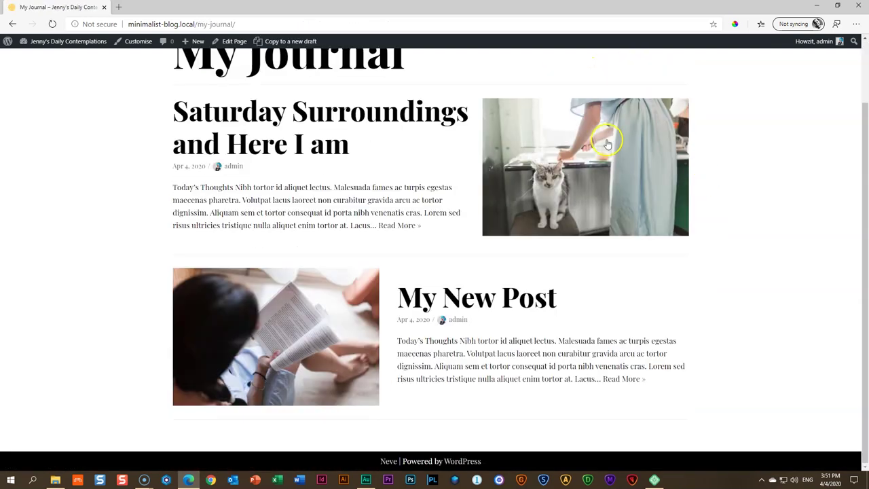
click(466, 299)
scroll(475, 289, down, 5)
scroll(475, 289, down, 5)
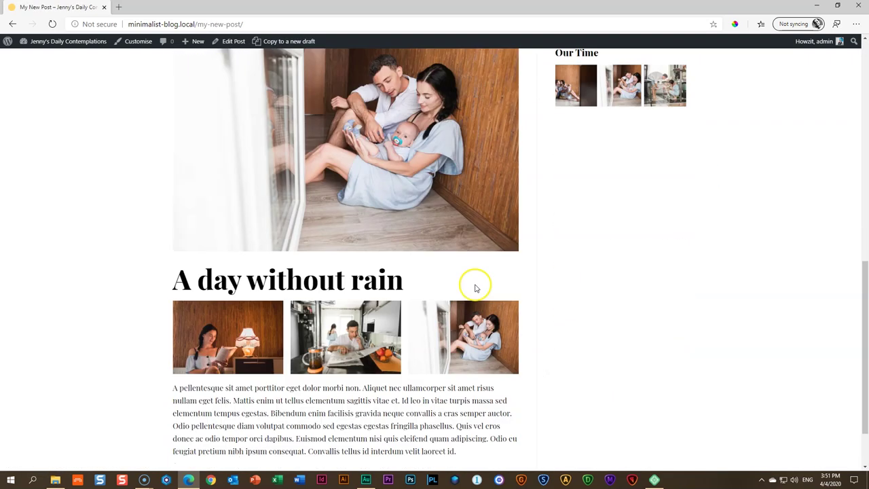
scroll(484, 258, up, 5)
scroll(484, 258, up, 5)
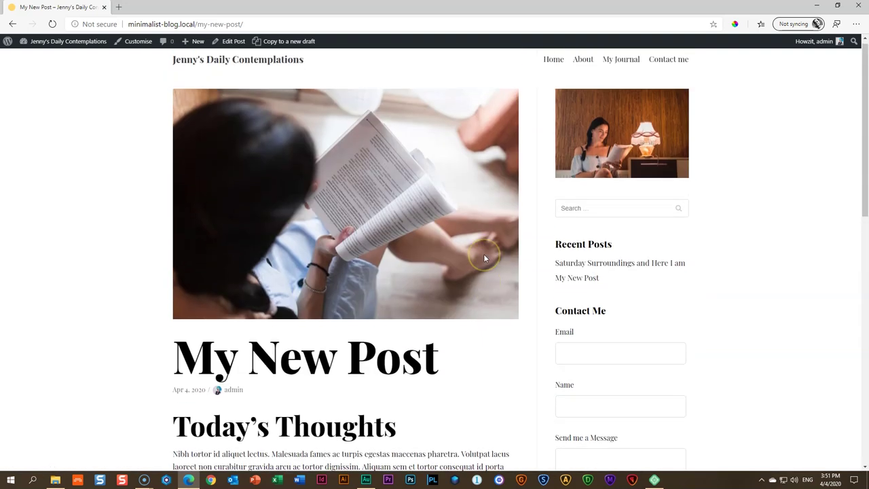
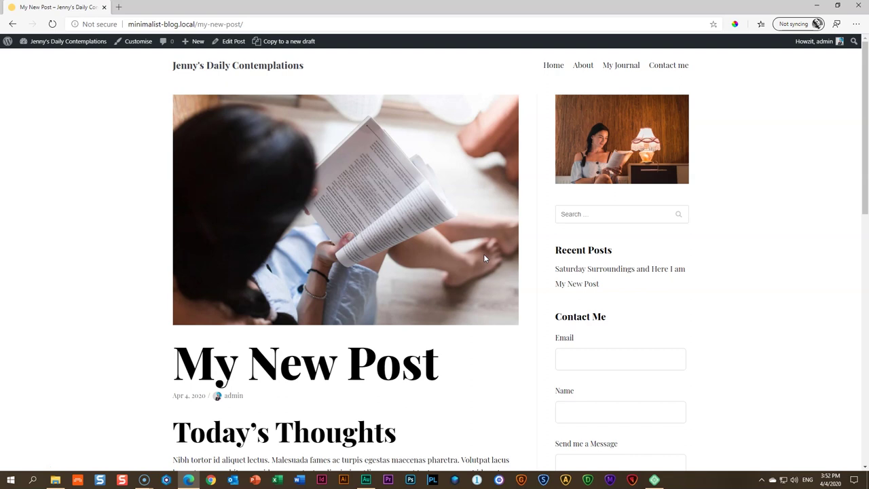
Browse the blog's Home and About pages down to the footer
click(554, 66)
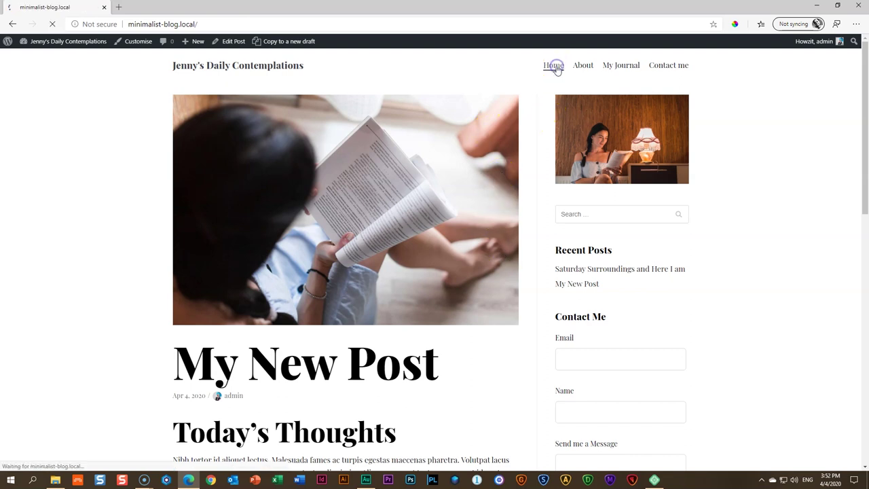
scroll(675, 163, down, 4)
scroll(676, 165, down, 15)
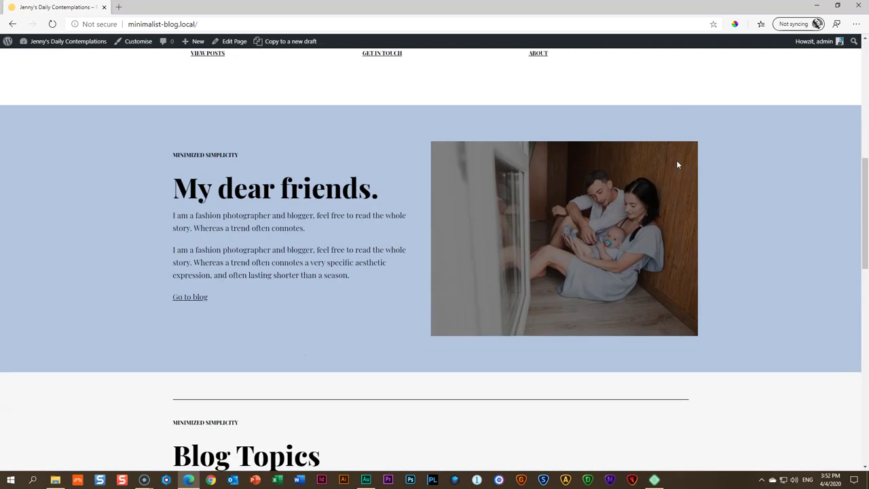
scroll(677, 167, up, 20)
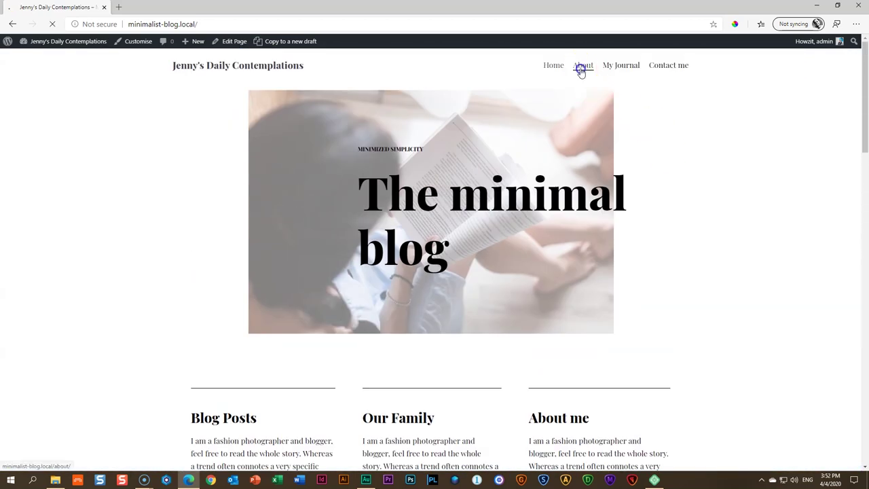
click(582, 66)
scroll(676, 173, down, 2)
scroll(676, 173, down, 10)
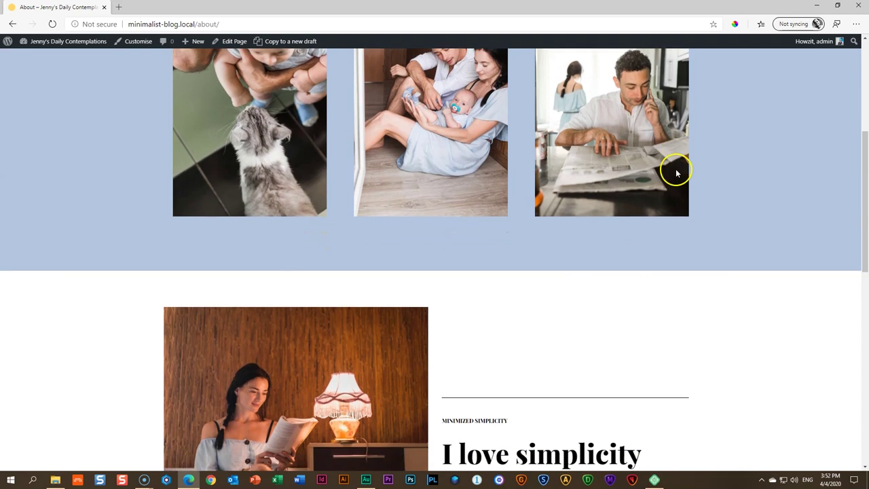
scroll(676, 173, up, 5)
scroll(676, 173, up, 5)
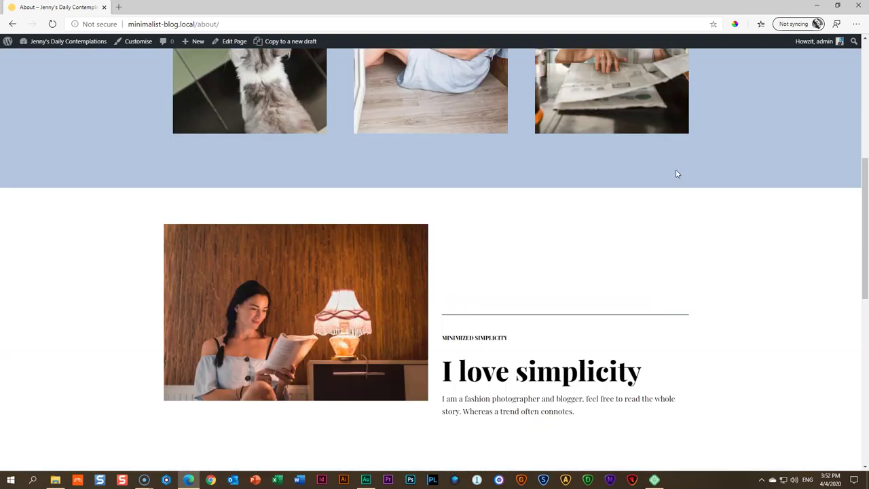
Open the My Journal page and scroll through its two posts
click(616, 66)
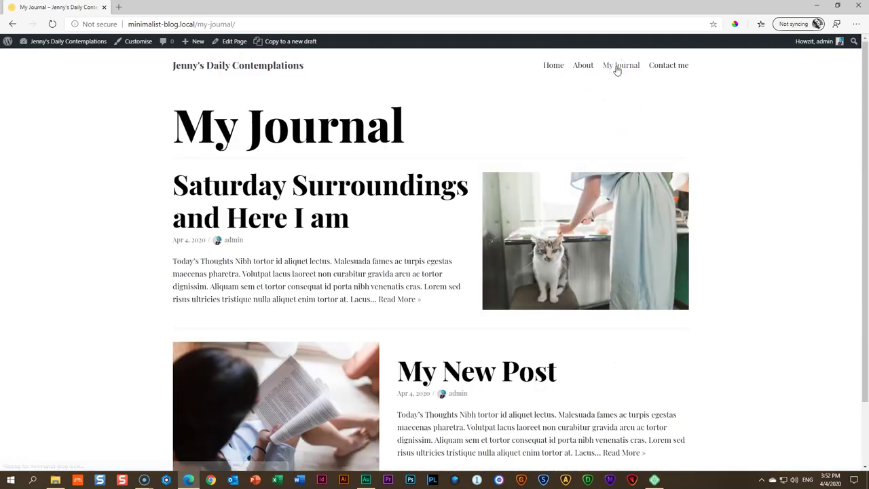
scroll(743, 156, down, 3)
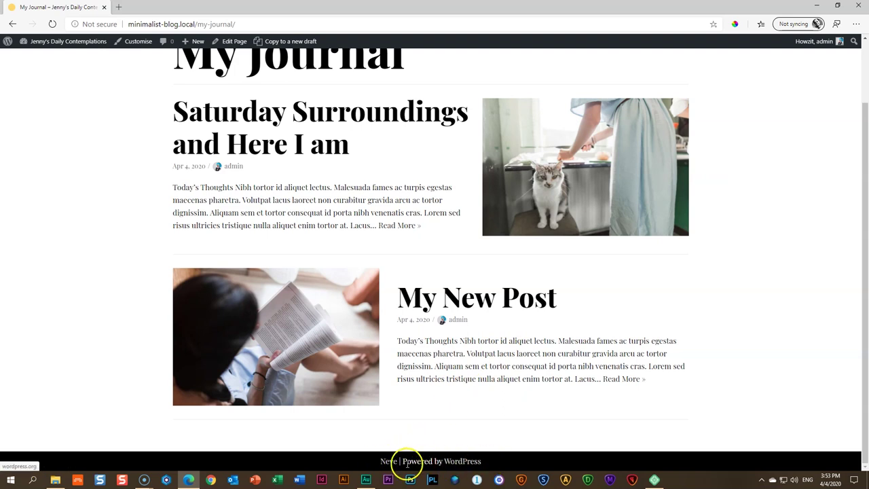
click(455, 462)
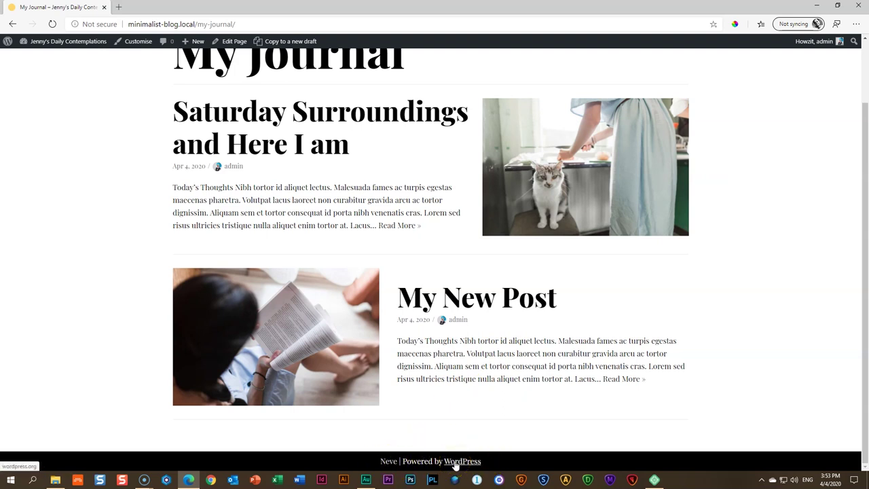
Bring up the Customizer's footer Copyright settings showing the 'Neve | Powered by WordPress' code
click(138, 42)
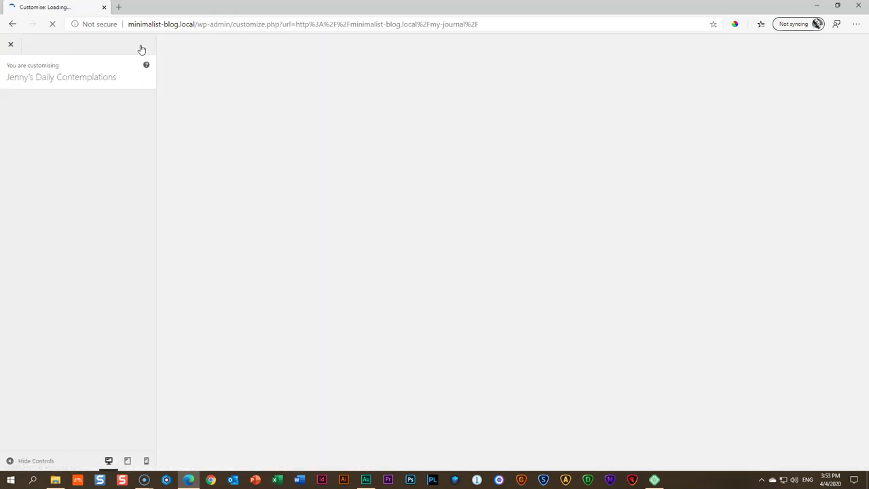
scroll(233, 156, down, 1)
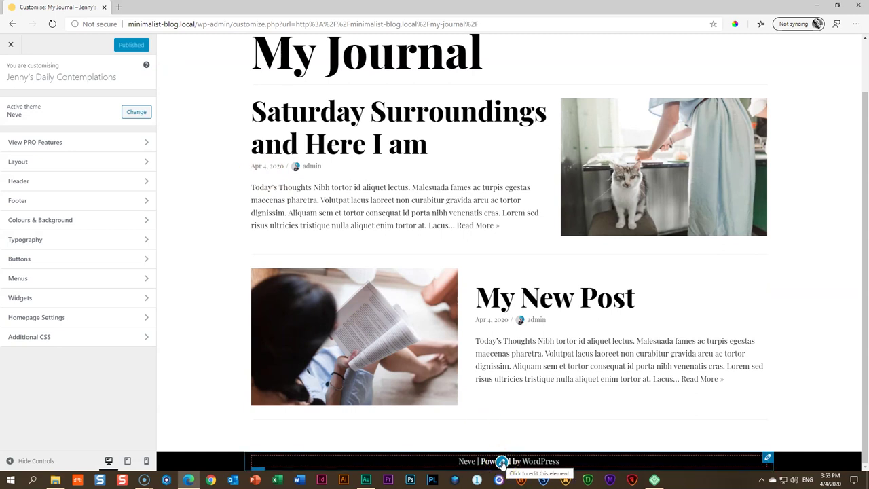
click(45, 206)
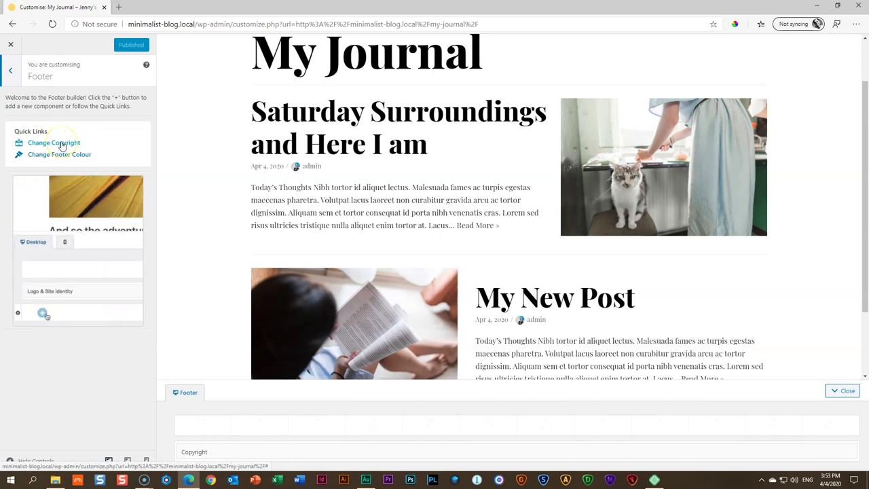
click(61, 145)
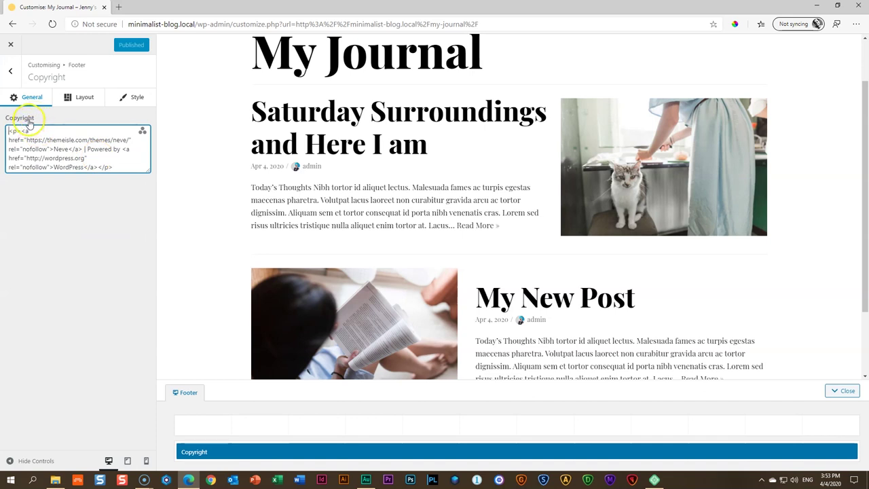
Replace the footer credit code with 'the proud creations of' followed by the owner's name
drag(126, 166, 7, 127)
text(p)
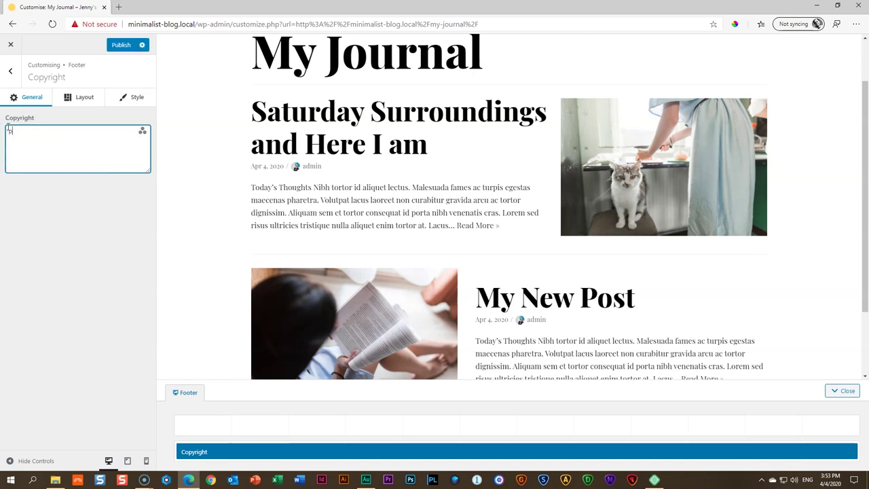
key(BackSpace)
Publish the new copyright and exit the Customizer to the live site
click(121, 45)
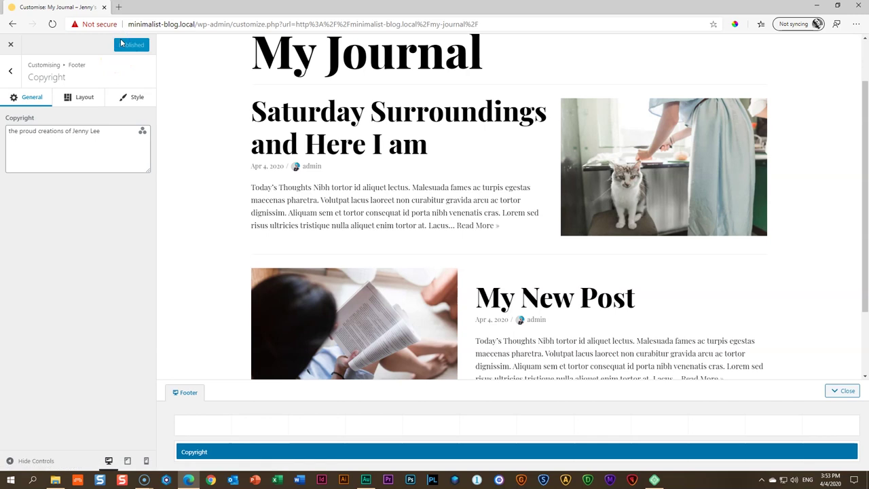
scroll(254, 144, down, 2)
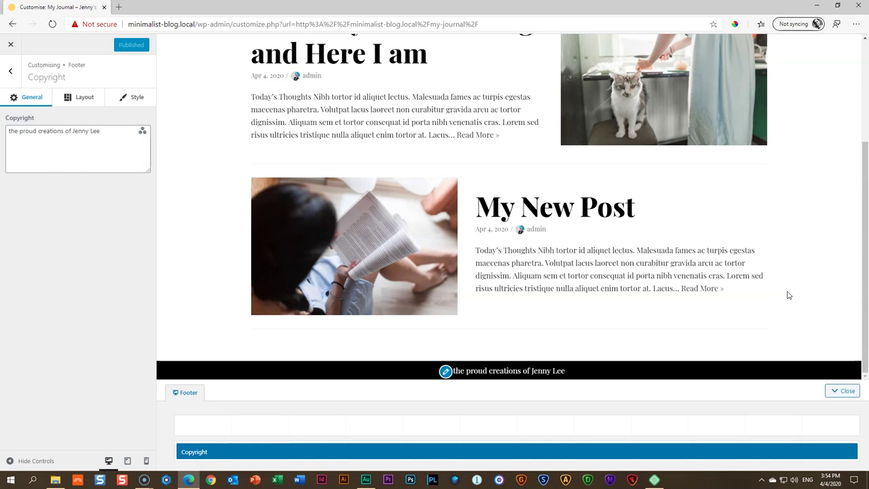
click(9, 45)
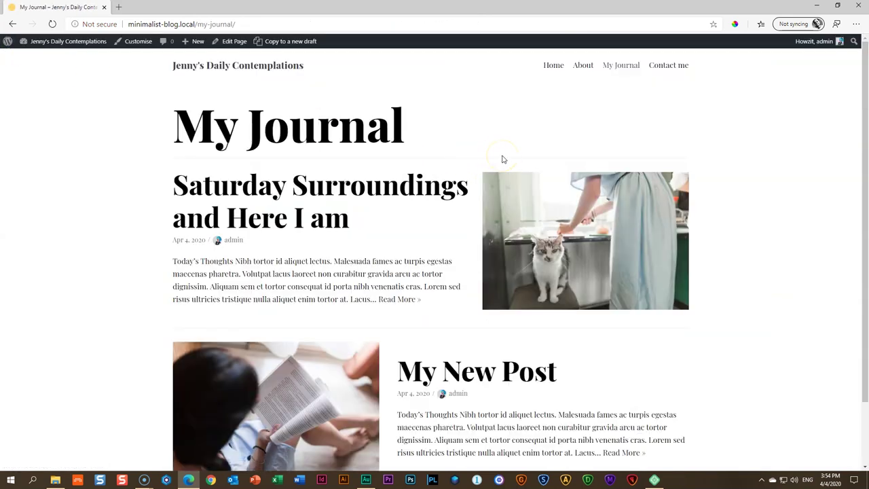
Return to the blog home page and start a new InPrivate window
scroll(488, 143, down, 2)
scroll(489, 143, up, 2)
click(554, 68)
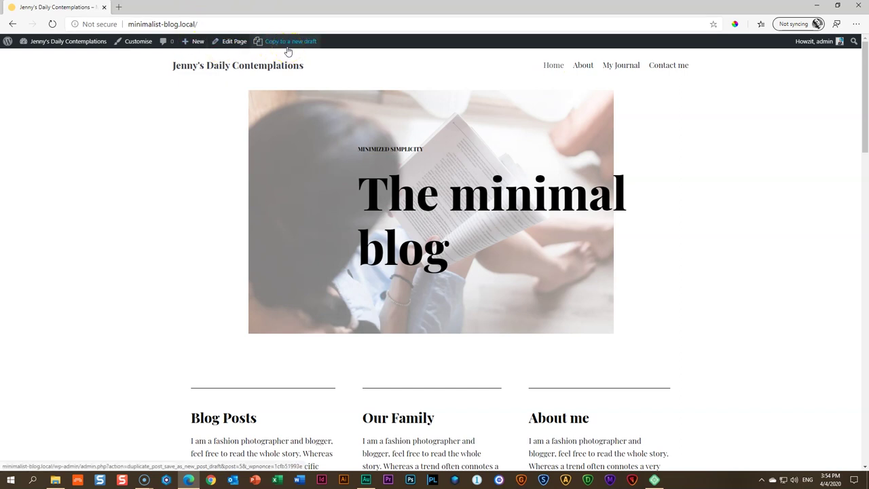
click(855, 25)
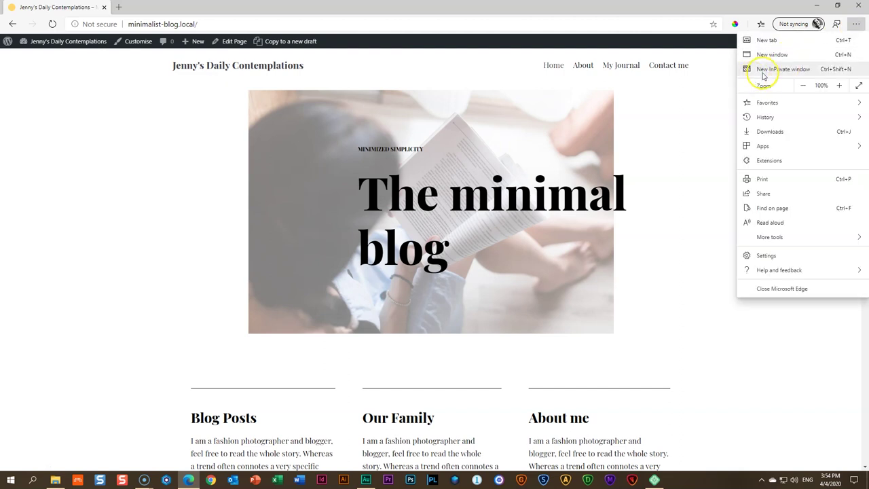
click(812, 74)
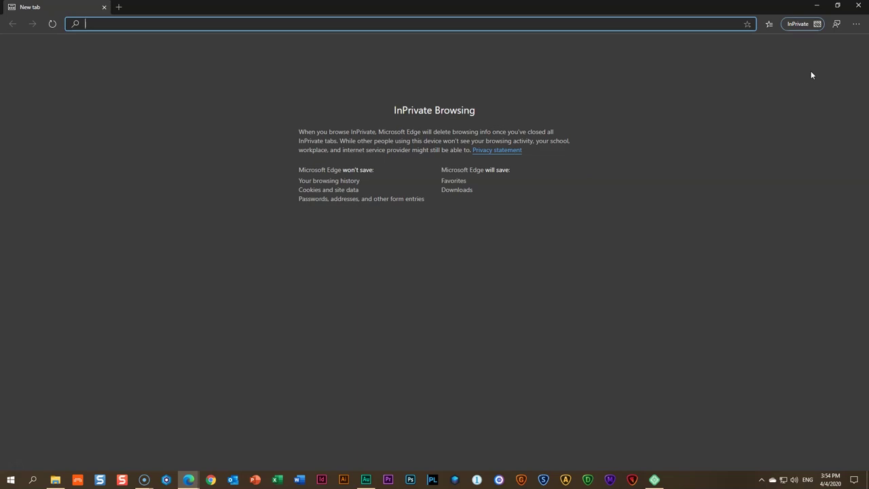
key(alt+Tab)
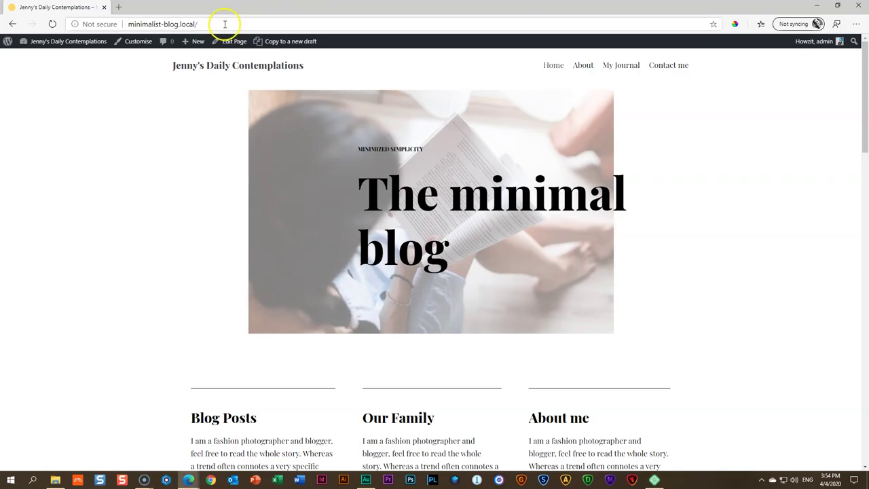
click(225, 23)
key(ctrl+c)
key(alt+Tab)
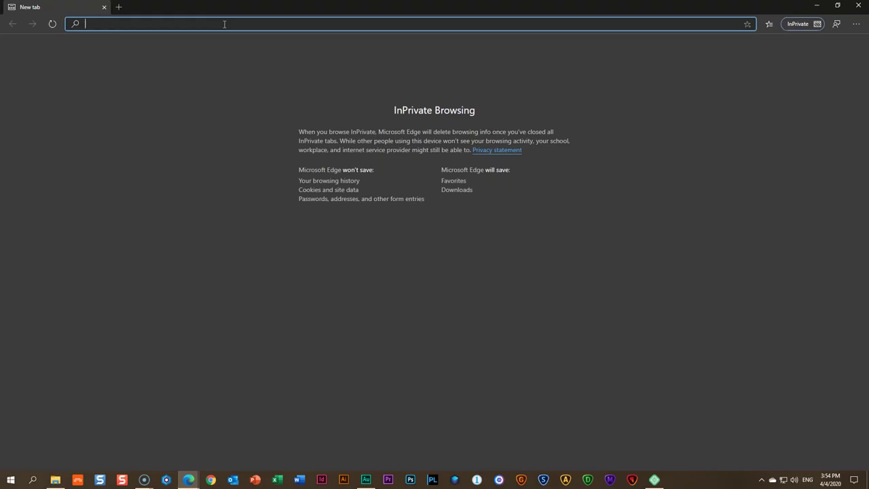
key(ctrl+v)
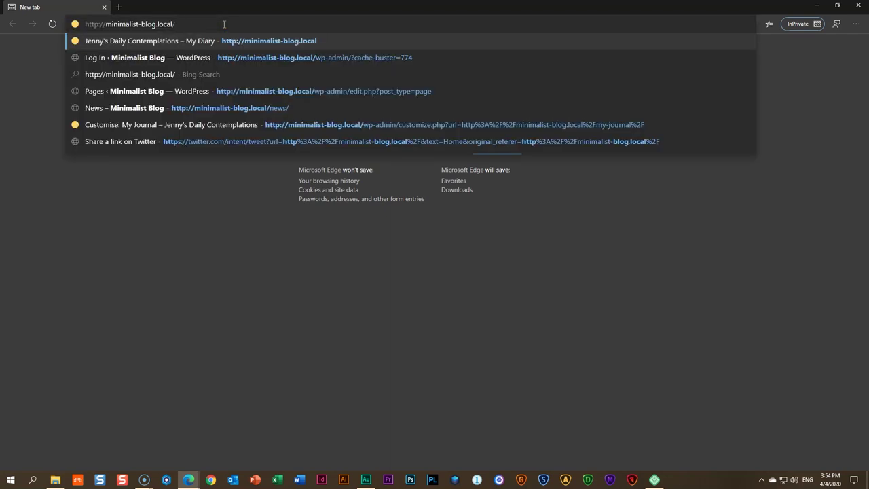
key(Return)
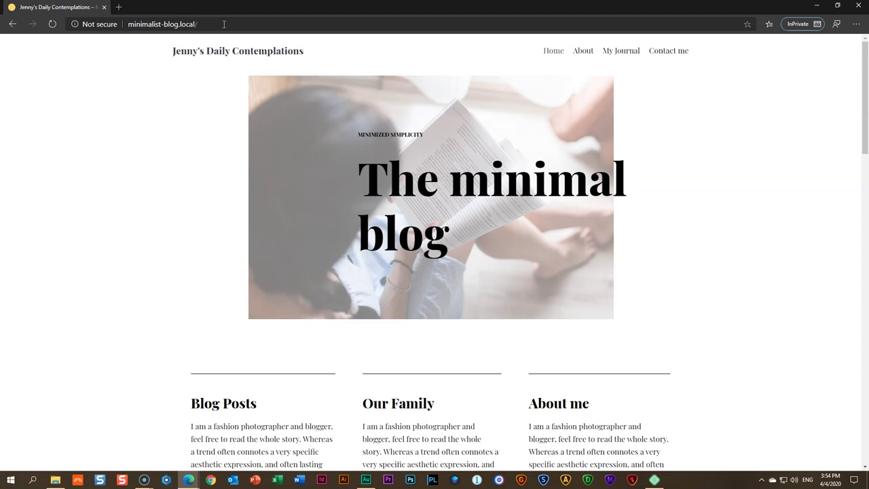
In the private window, browse the home, About and My Journal pages and read My New Post
scroll(237, 188, down, 6)
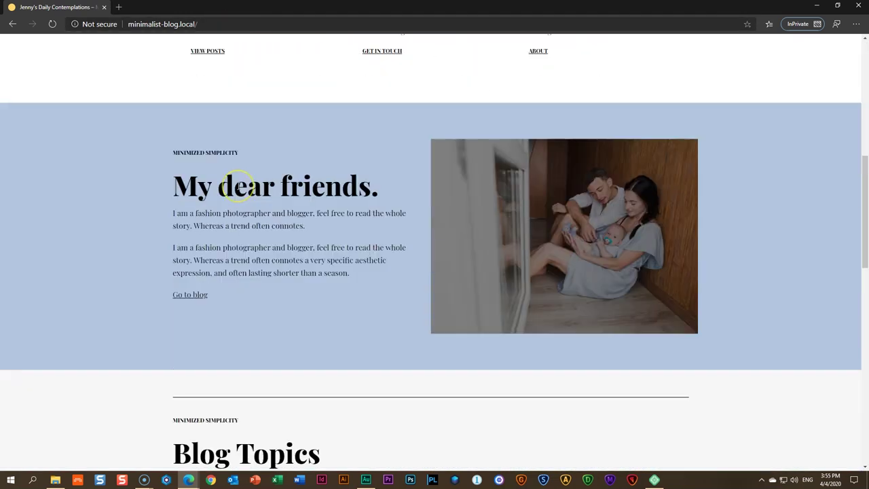
scroll(238, 186, down, 10)
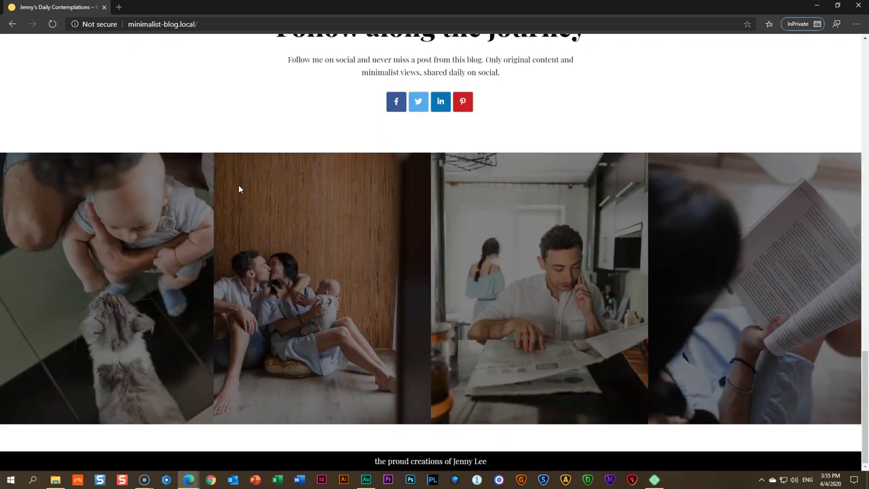
scroll(238, 188, up, 17)
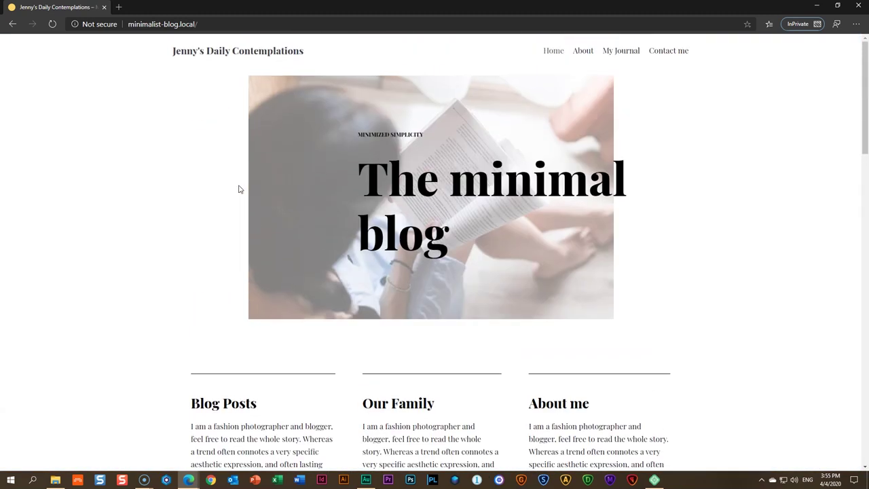
click(581, 51)
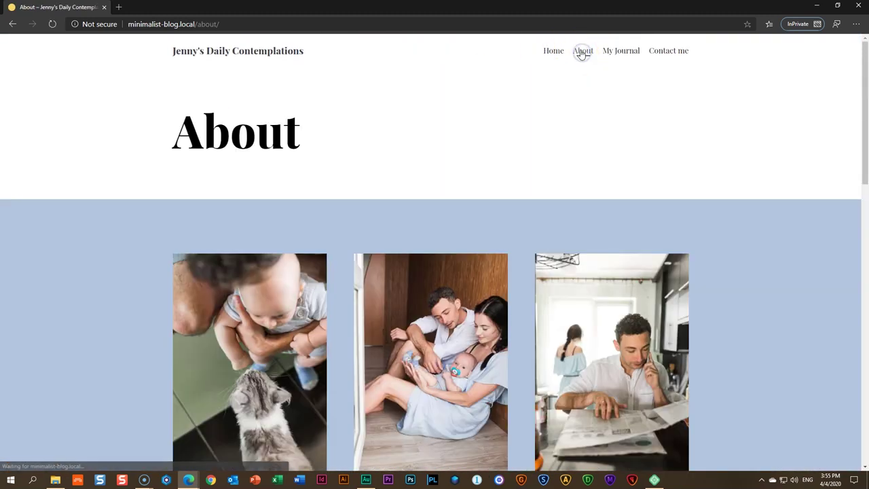
scroll(599, 123, down, 12)
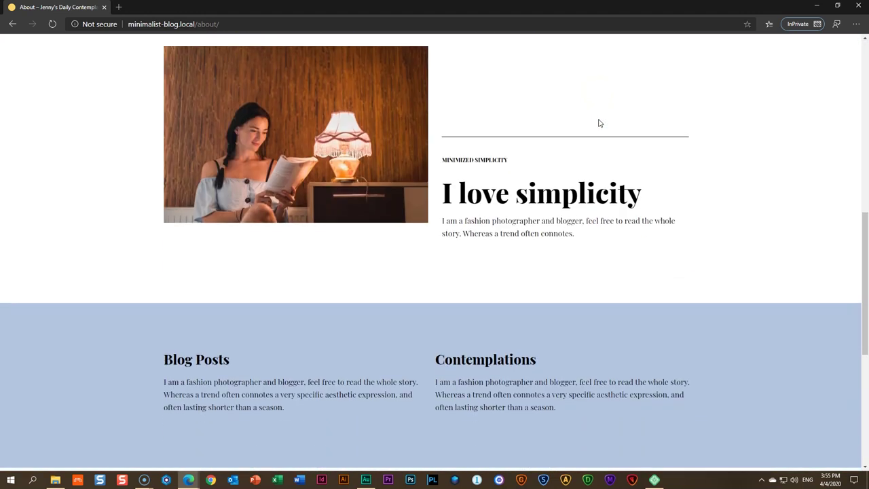
scroll(599, 122, up, 12)
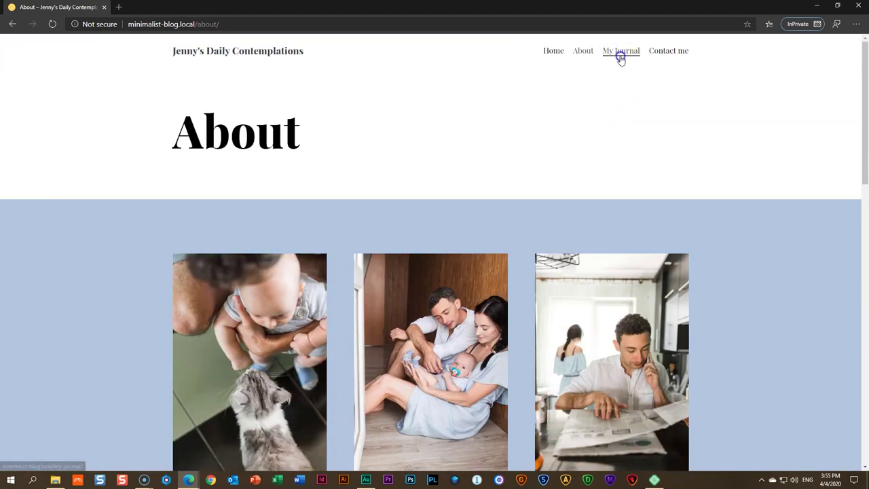
click(620, 57)
scroll(721, 211, down, 2)
scroll(745, 216, up, 2)
click(477, 357)
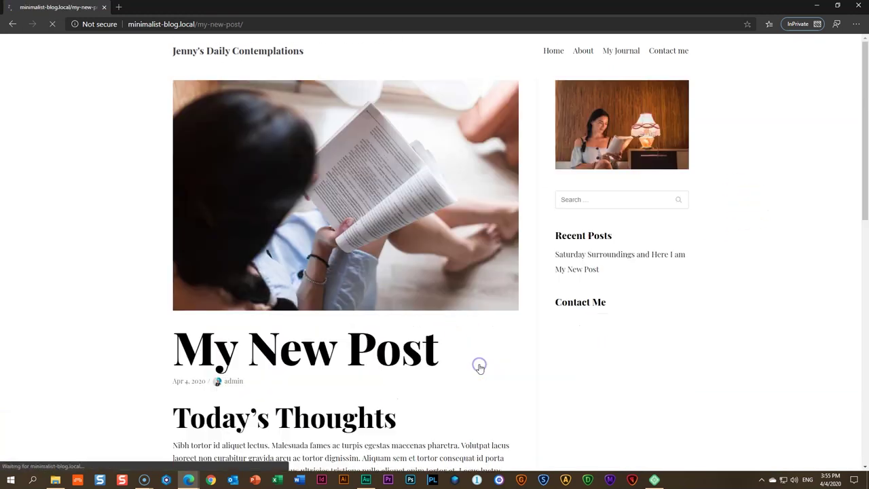
scroll(765, 292, down, 9)
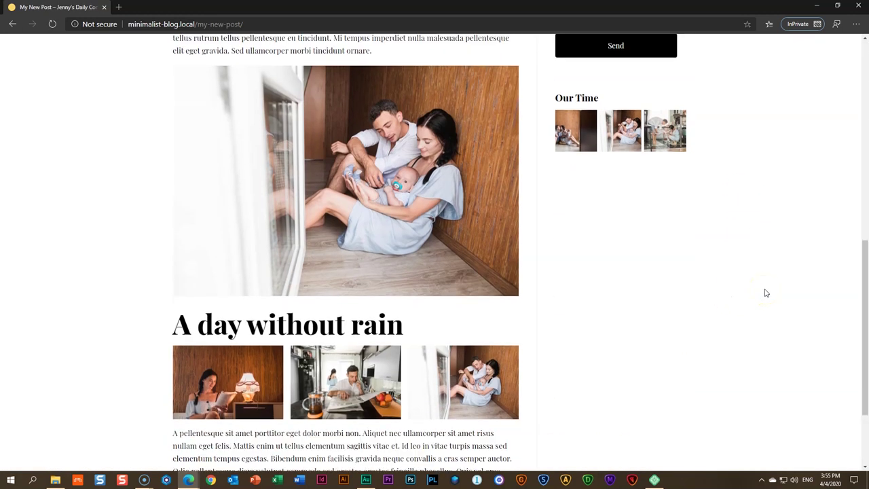
scroll(766, 293, up, 6)
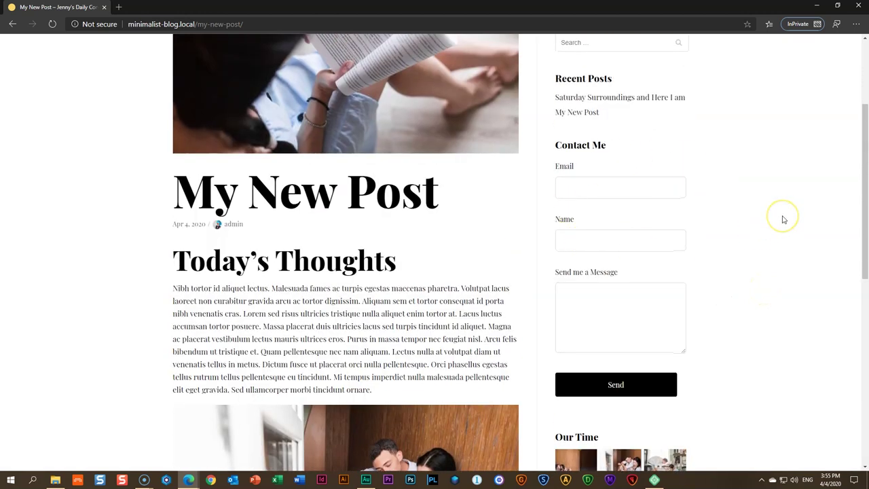
scroll(771, 214, up, 3)
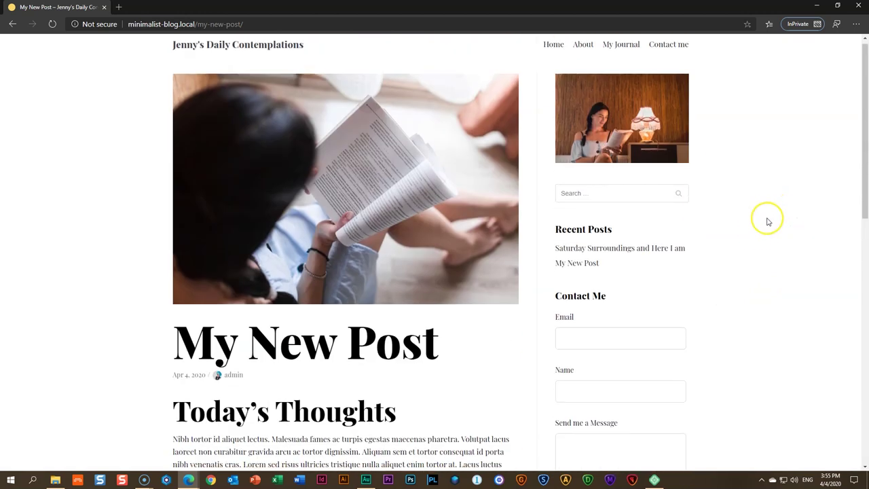
Visit Contact me, then the home page, its post list, and back home
click(675, 60)
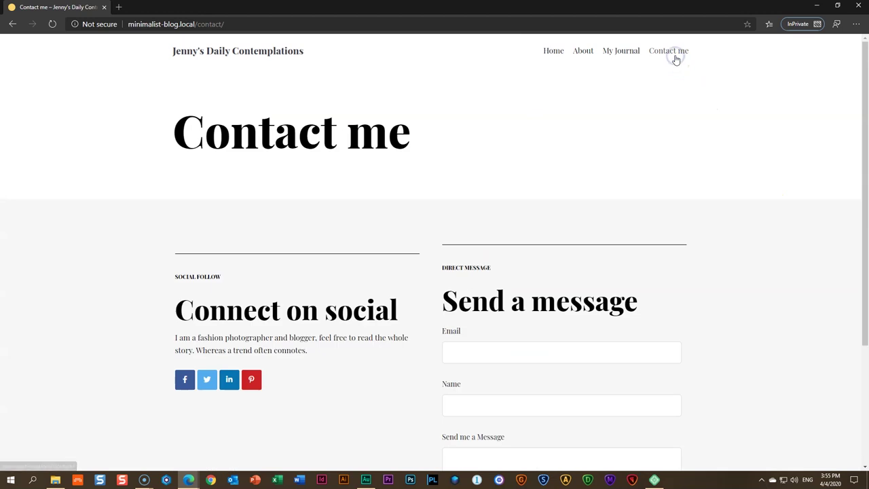
click(552, 53)
scroll(202, 188, down, 5)
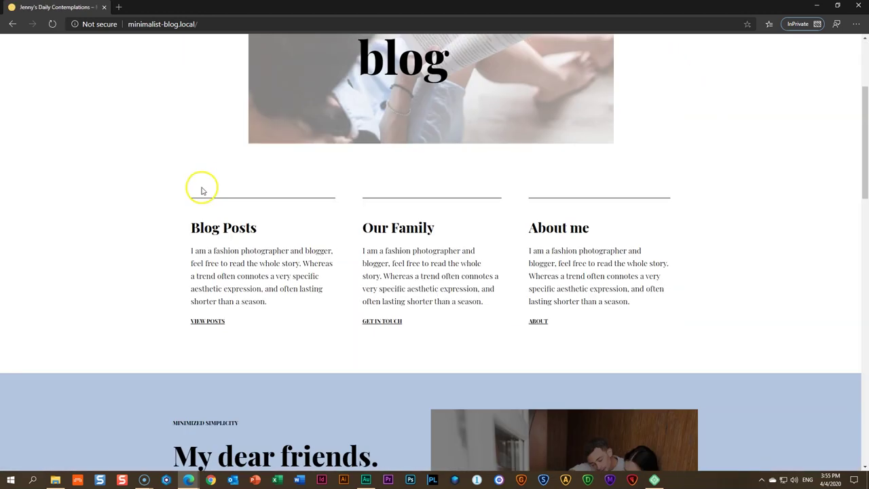
click(223, 170)
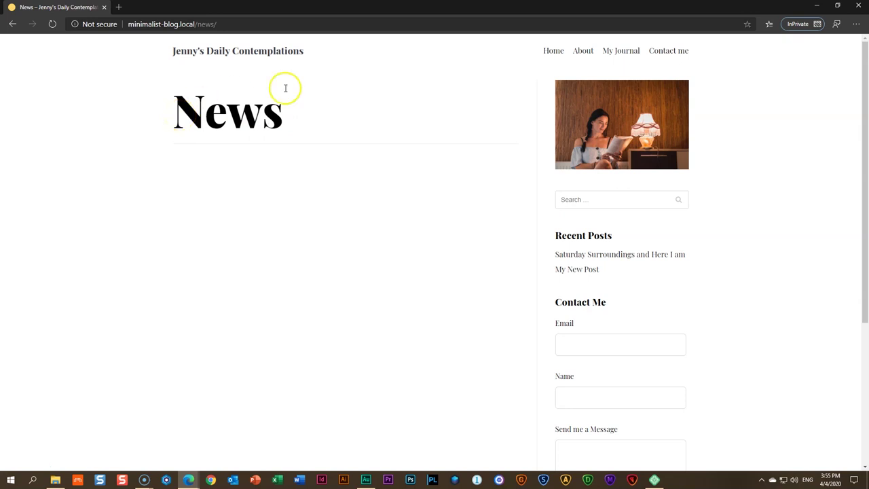
click(224, 57)
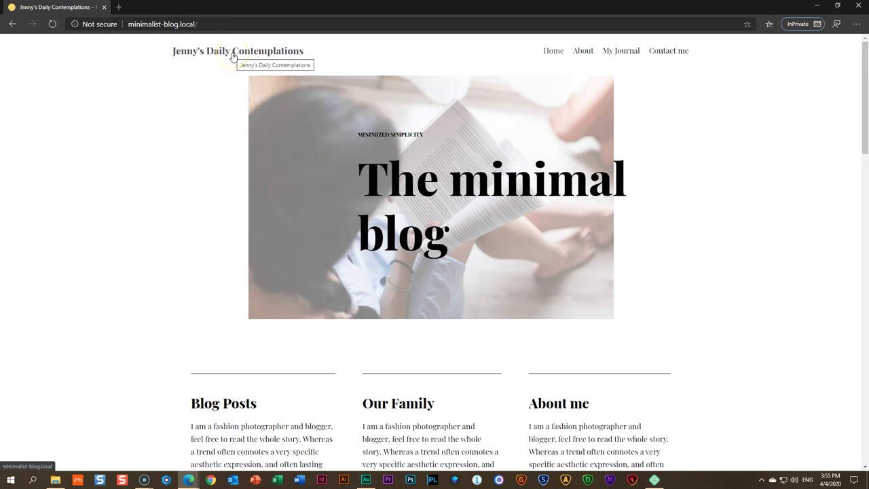
Close the InPrivate window and start a new blank tab in the regular window
click(838, 31)
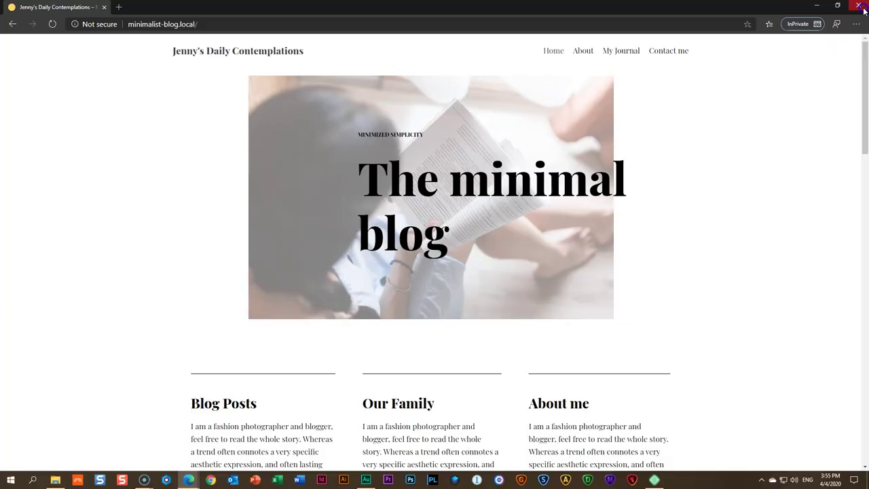
click(857, 6)
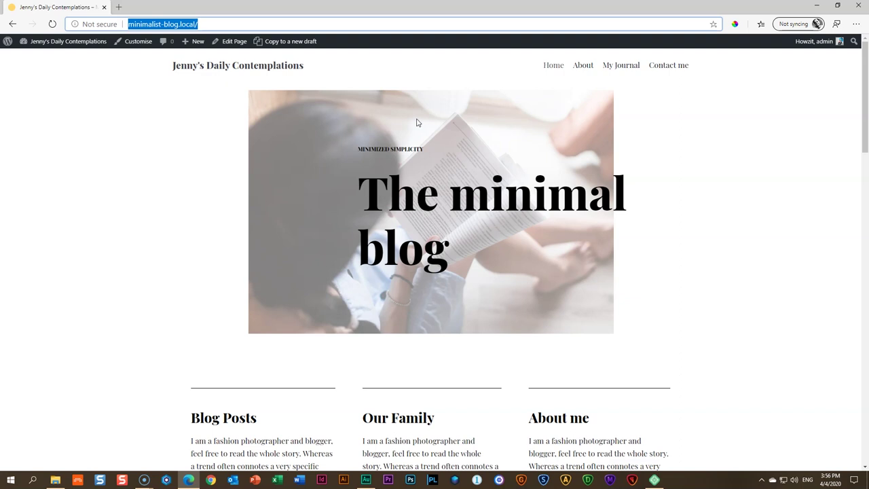
click(118, 7)
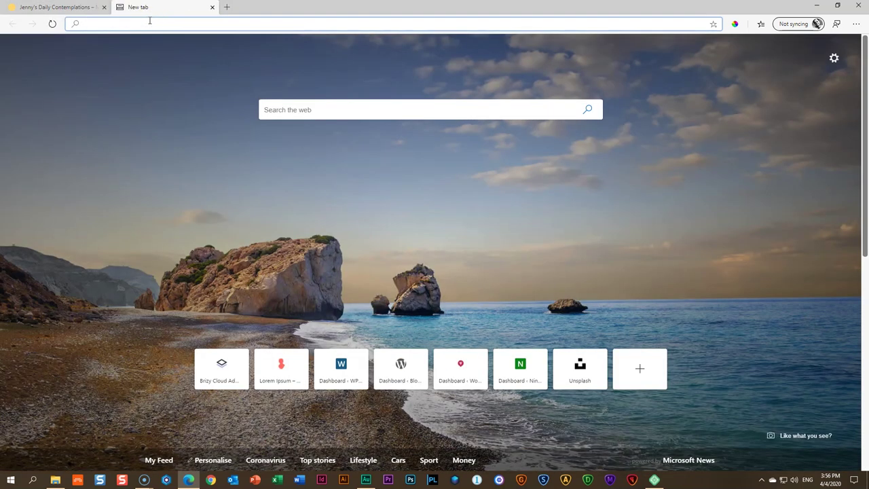
Go to brizy.cloud and log in to the dashboard listing four projects
text(brizy.cloud)
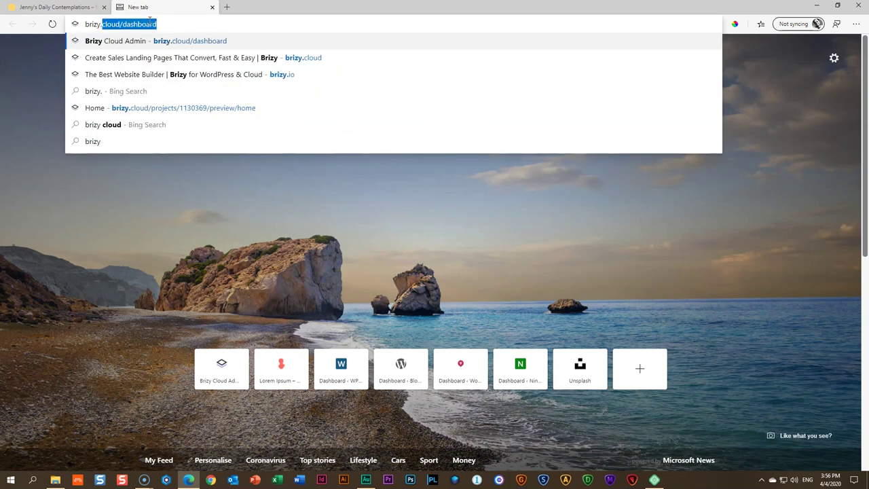
key(BackSpace)
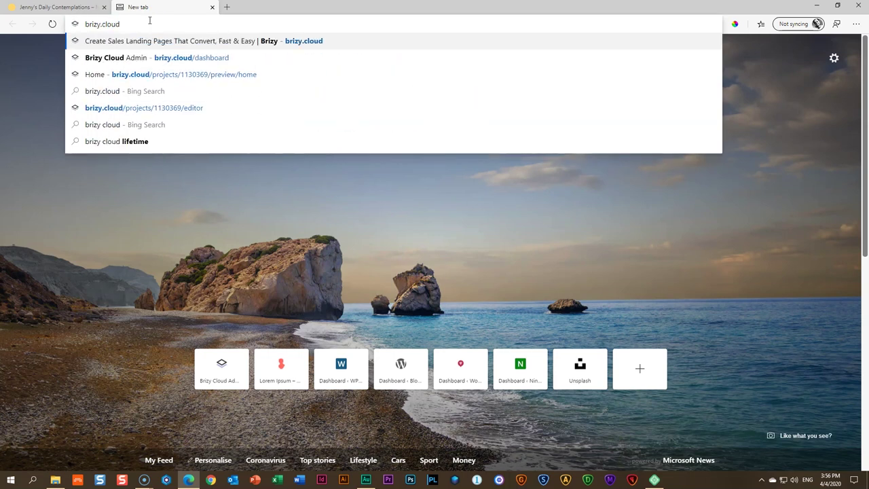
key(Return)
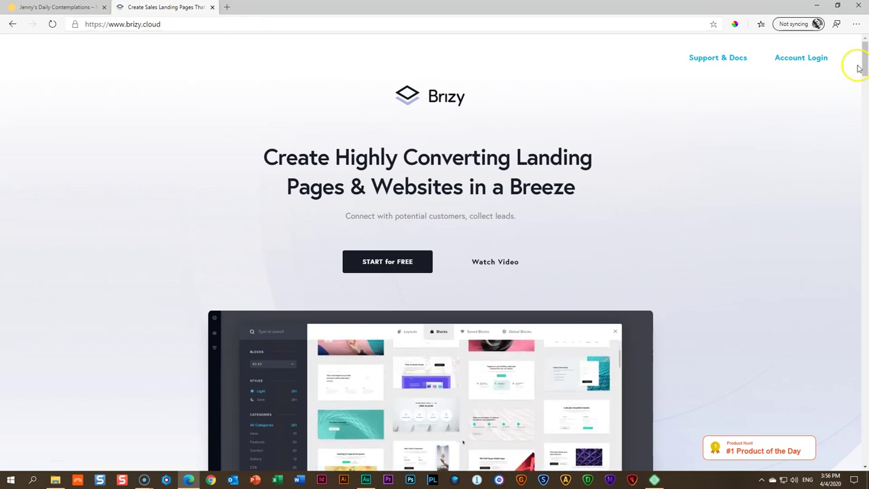
click(809, 60)
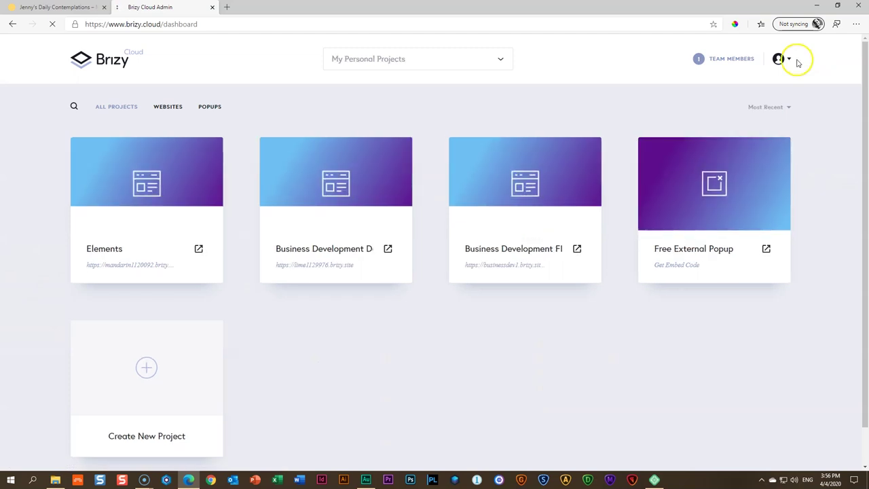
click(778, 59)
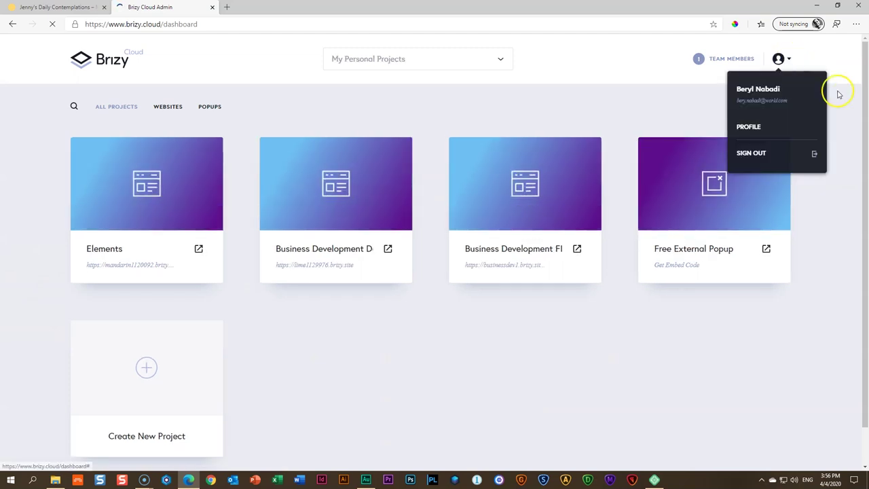
click(819, 256)
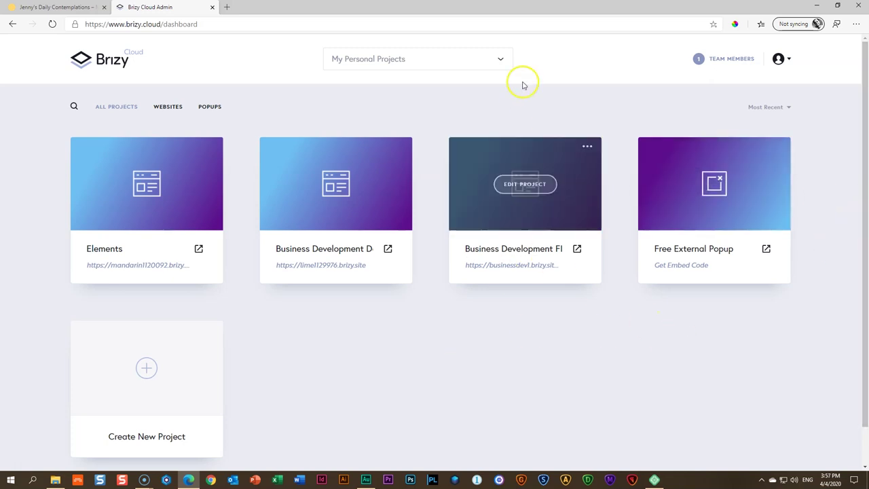
click(500, 60)
click(500, 60)
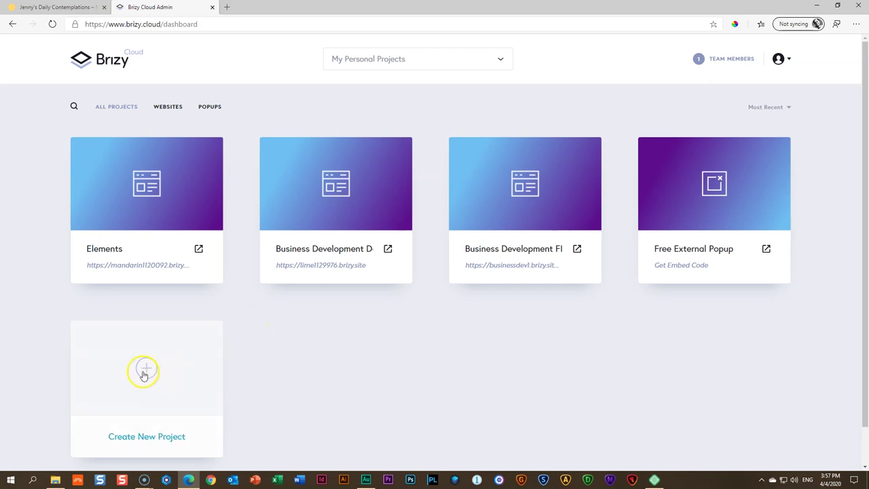
Create a new Popup & Alert project
click(144, 371)
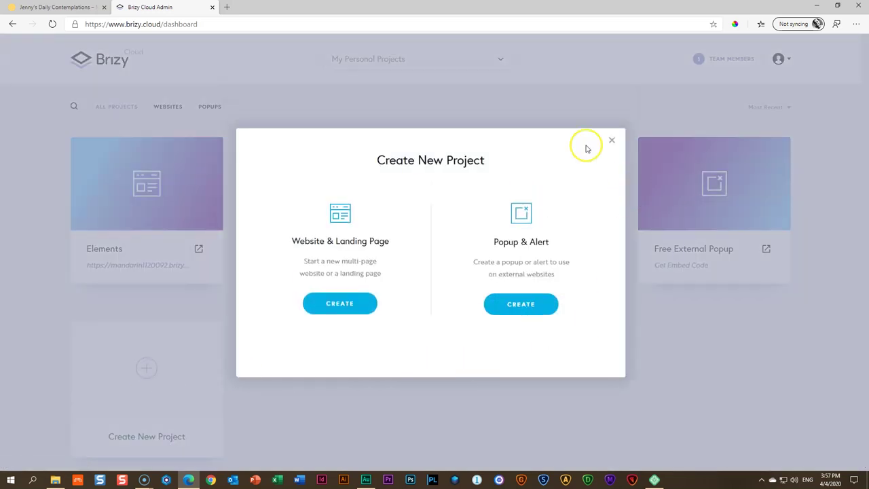
click(540, 300)
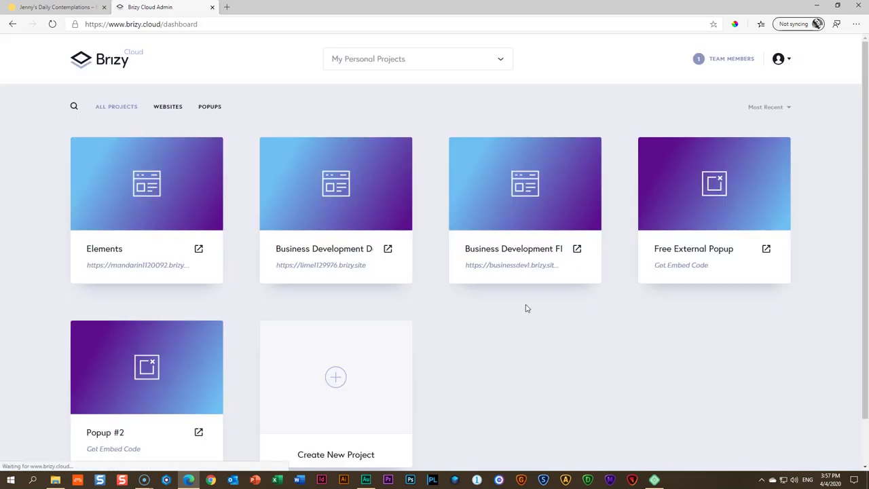
scroll(526, 308, down, 1)
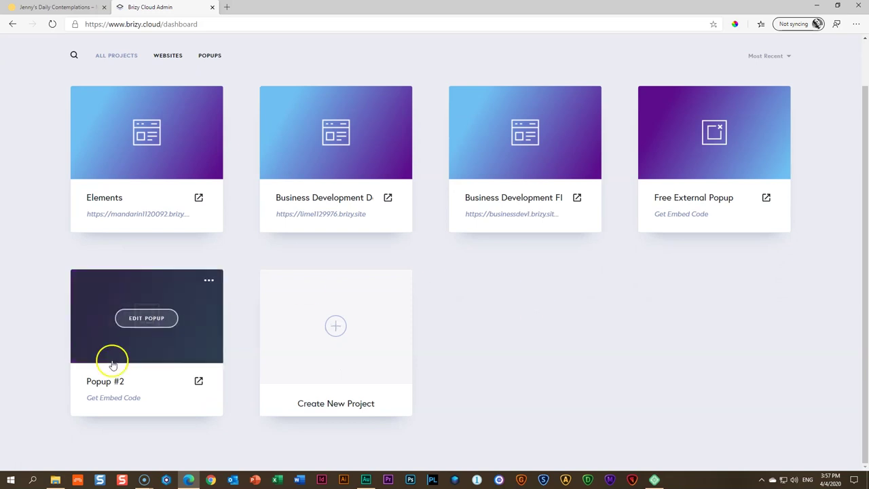
Rename Popup #2 to Jenny's Newsletter and open it in the popup editor
click(139, 382)
drag(139, 382, 70, 382)
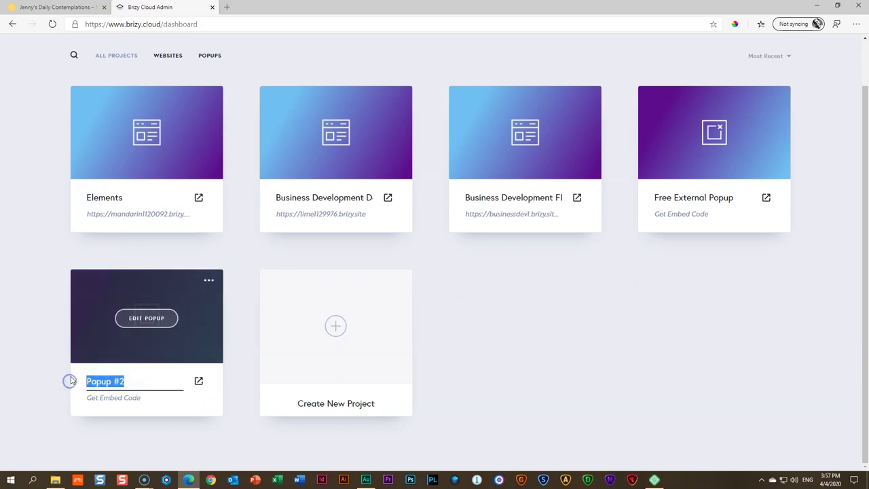
text(Jenny's N)
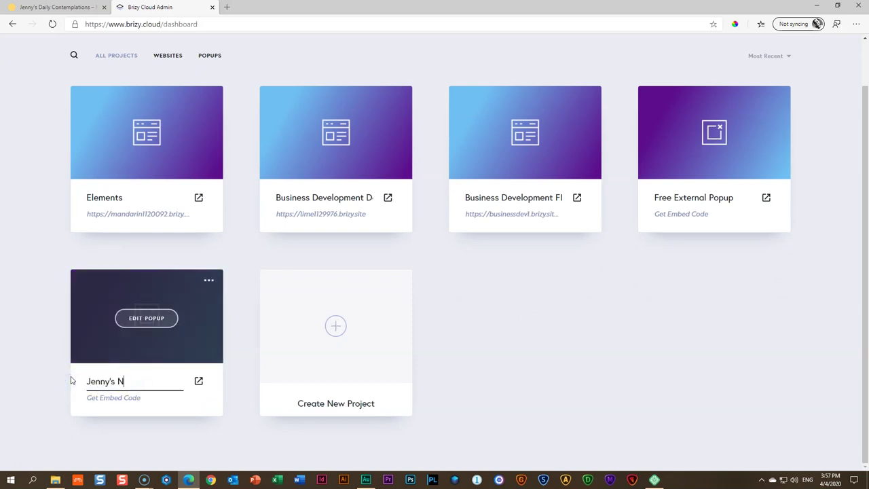
text(ewsletter)
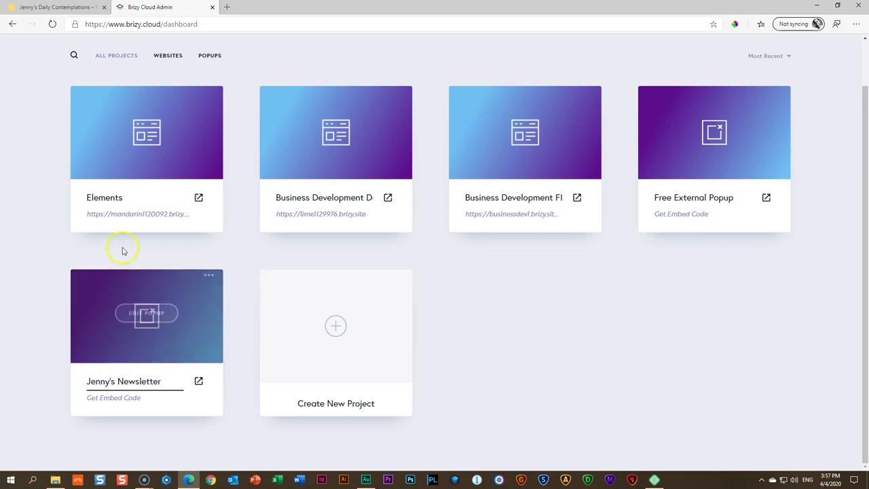
click(153, 416)
click(159, 326)
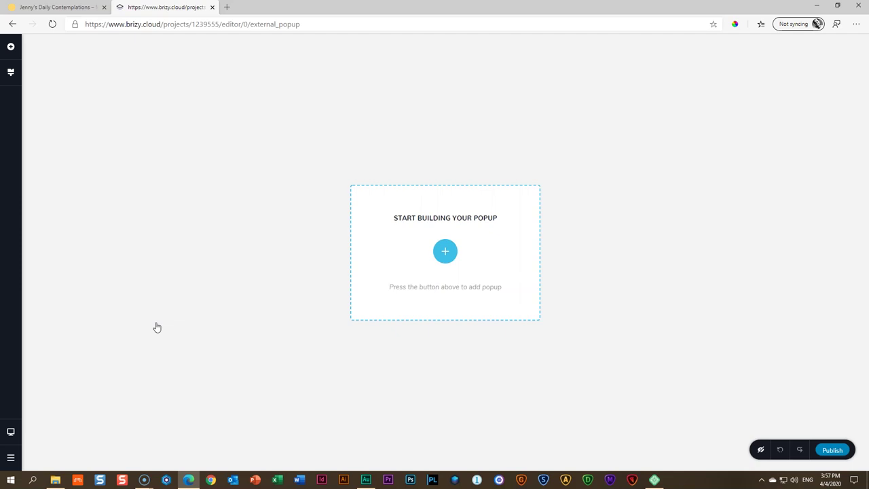
Add a blank two-column popup layout and reveal the popup's option controls
click(445, 251)
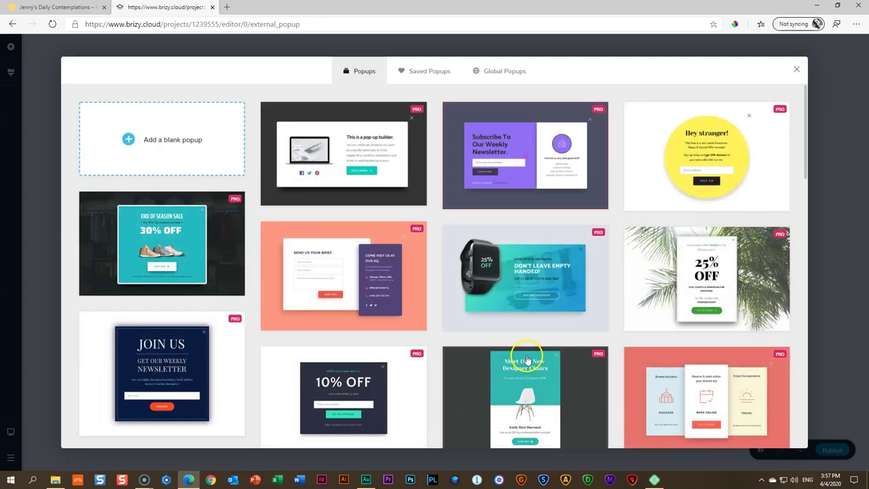
scroll(537, 360, down, 10)
scroll(536, 362, up, 10)
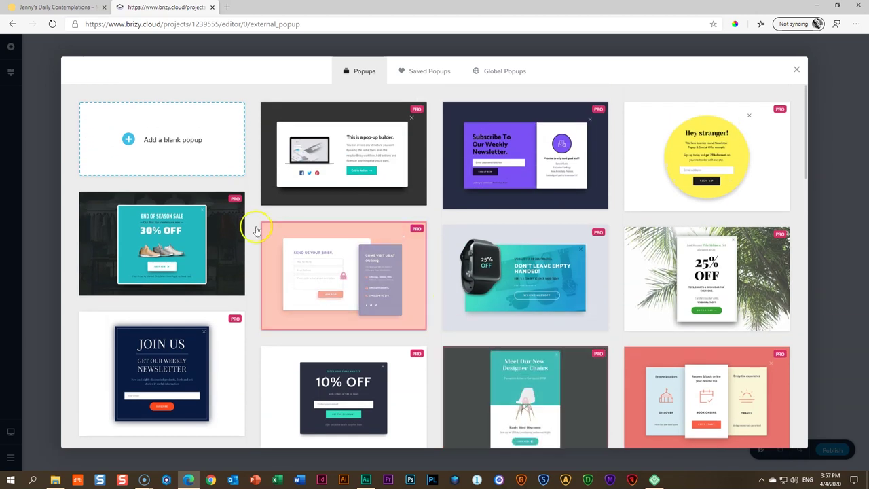
click(190, 143)
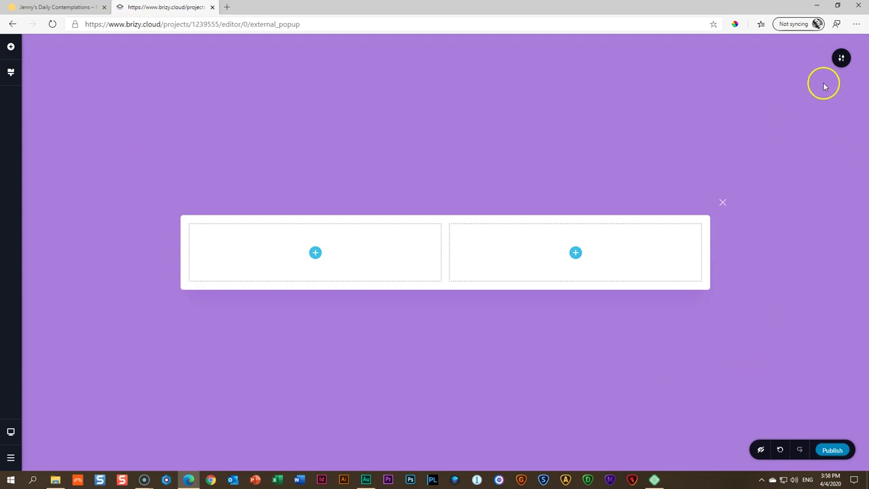
click(841, 59)
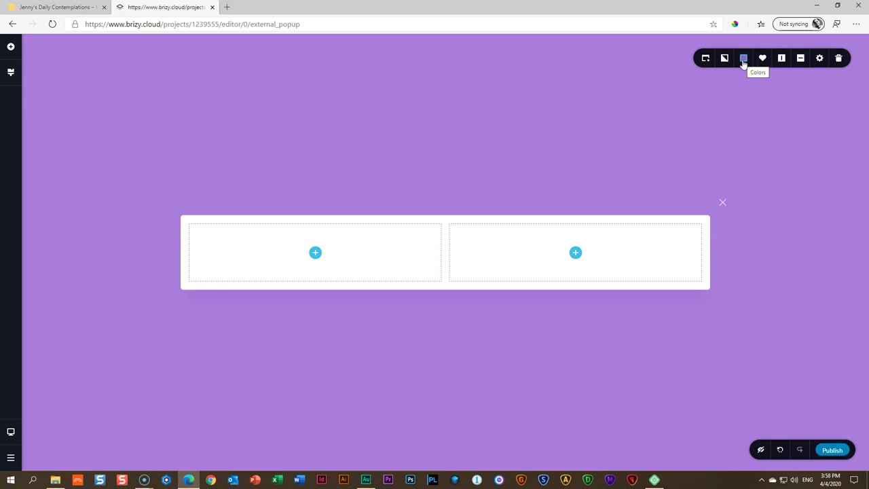
Sample the blog's light blue section background and apply #B3C5DF as the overlay colour
click(743, 60)
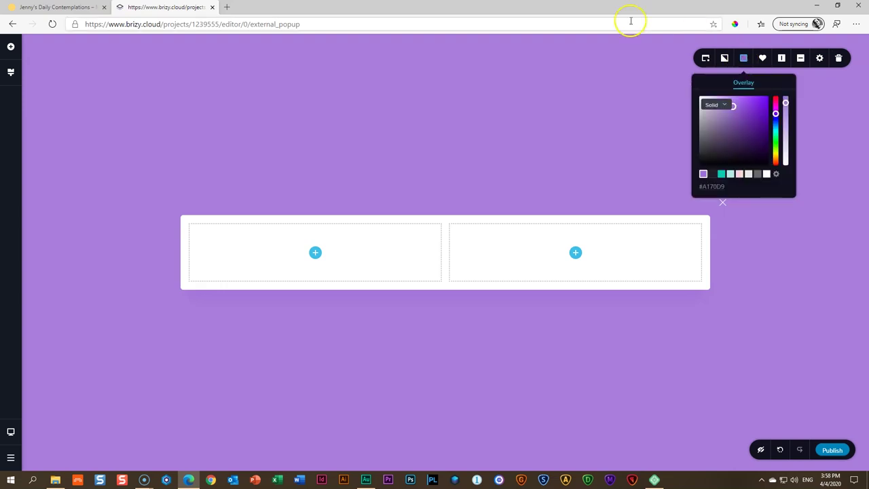
click(56, 7)
scroll(217, 195, down, 6)
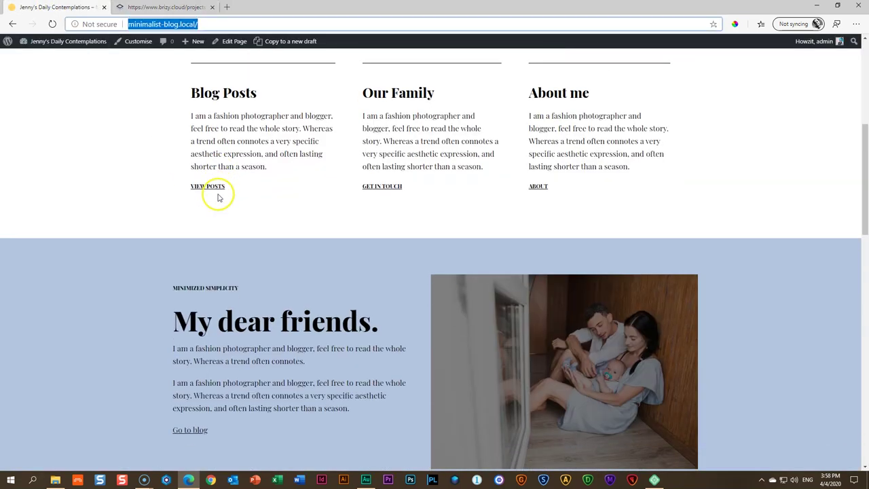
click(735, 25)
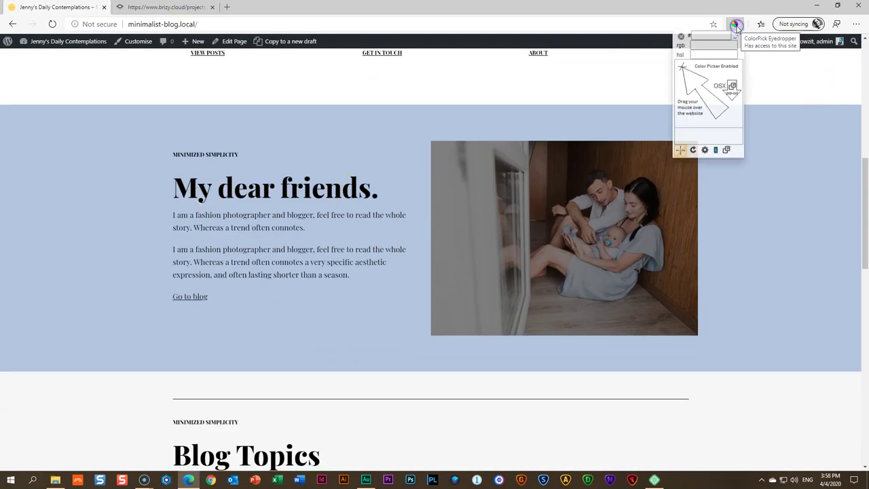
click(772, 197)
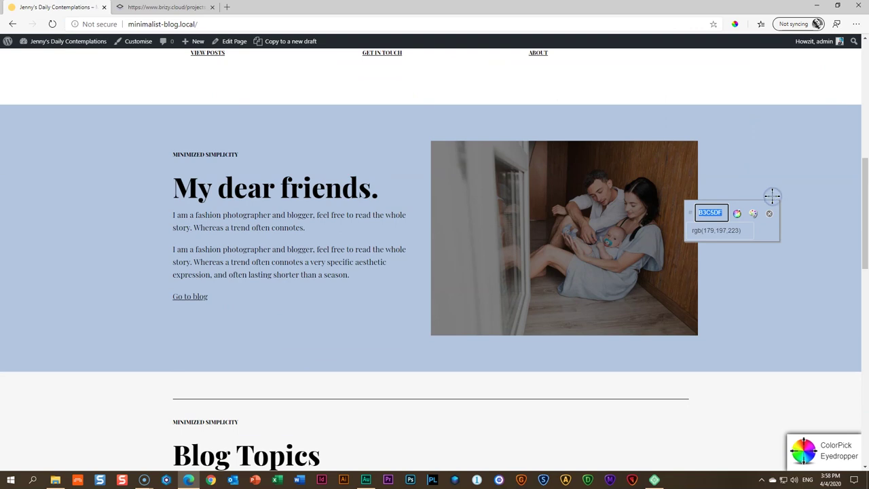
click(768, 214)
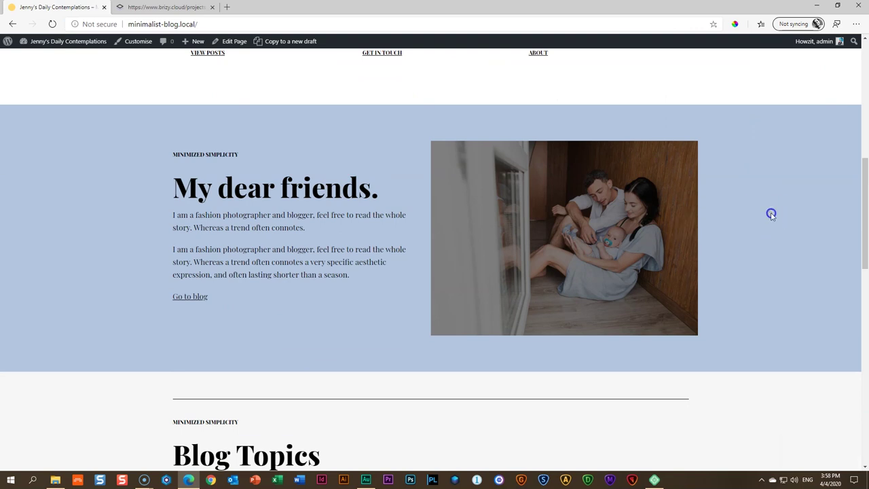
key(ctrl+Tab)
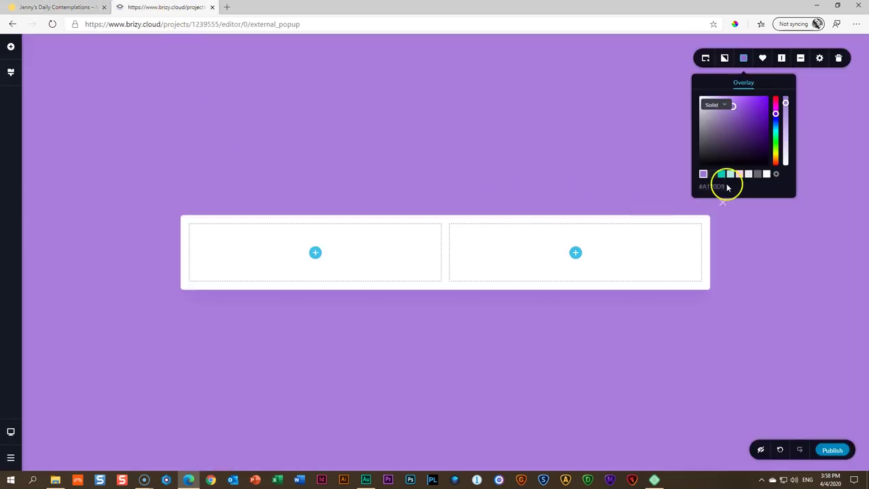
click(710, 188)
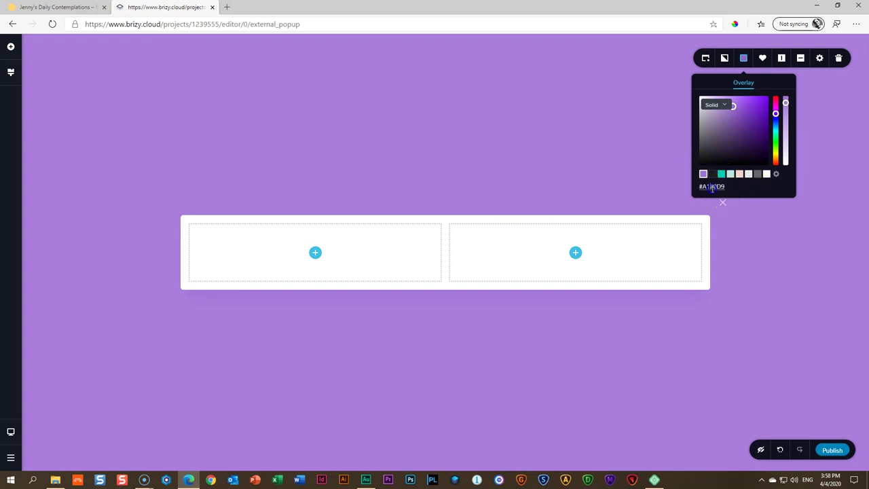
text(#B3C5DF)
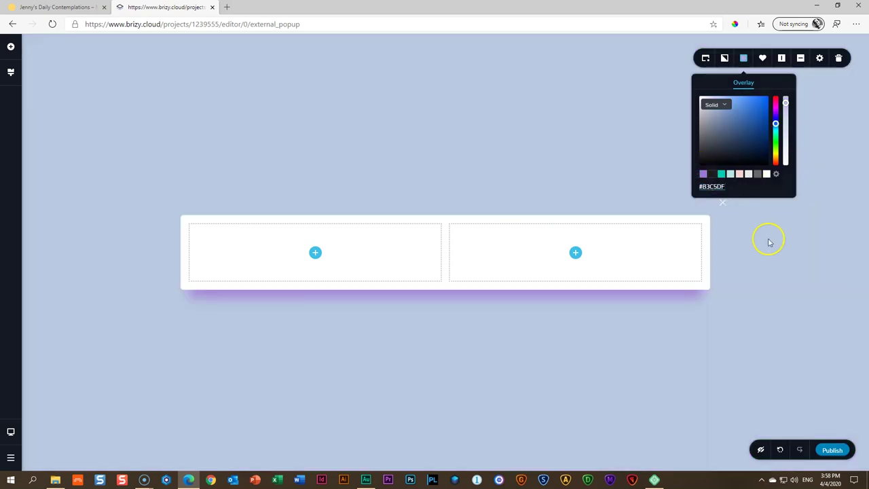
click(769, 242)
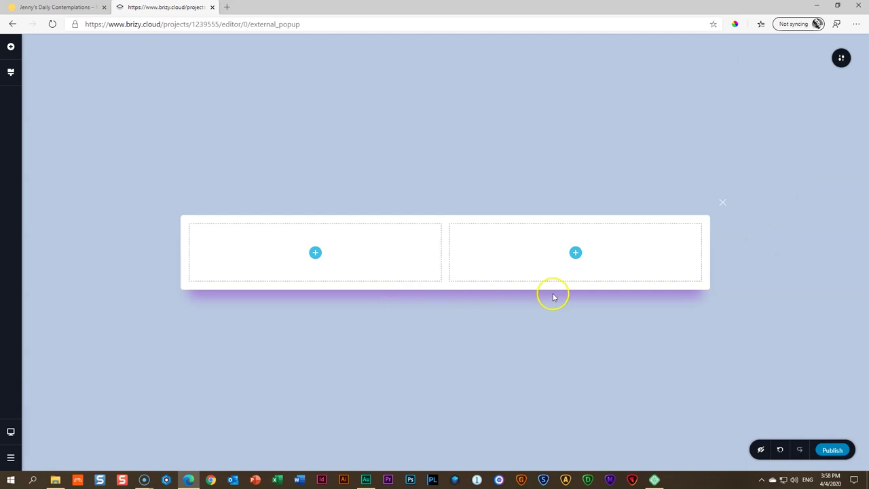
Drop the popup box's shadow opacity to 0 to remove the purple shadow
click(181, 216)
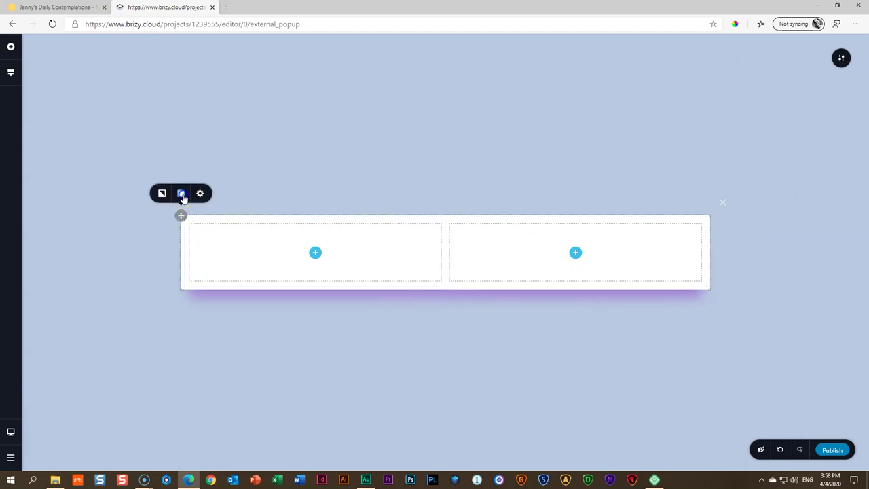
click(181, 193)
click(206, 62)
drag(222, 86, 223, 145)
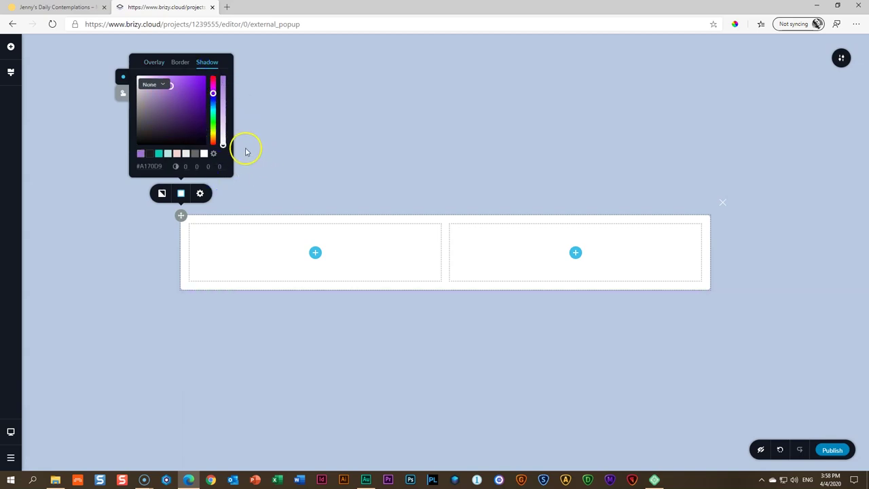
click(154, 295)
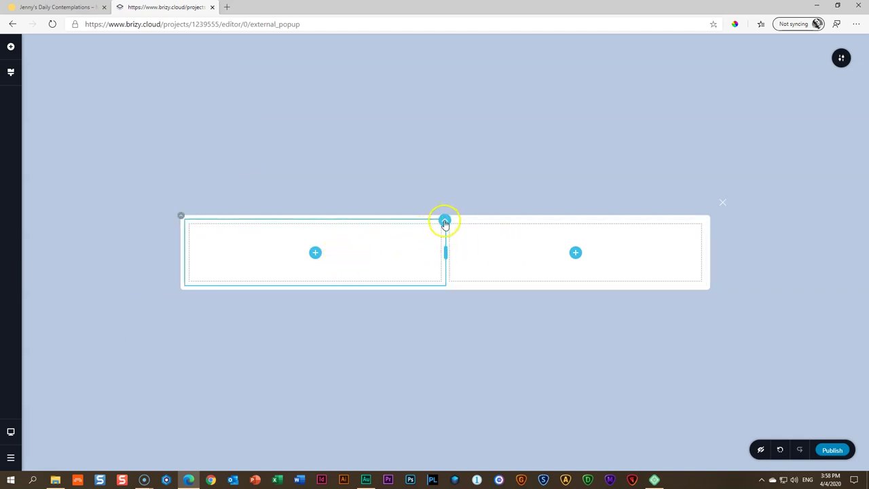
Delete the left column, leaving one wide empty column
click(444, 222)
click(501, 197)
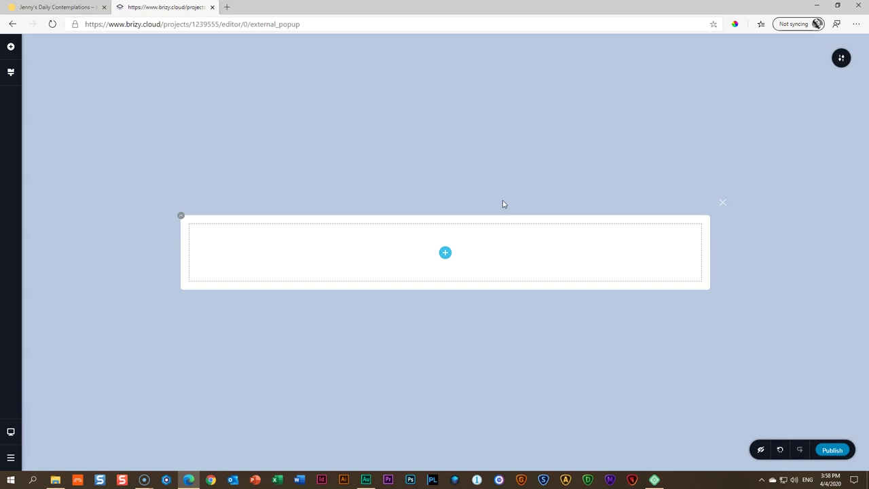
click(445, 253)
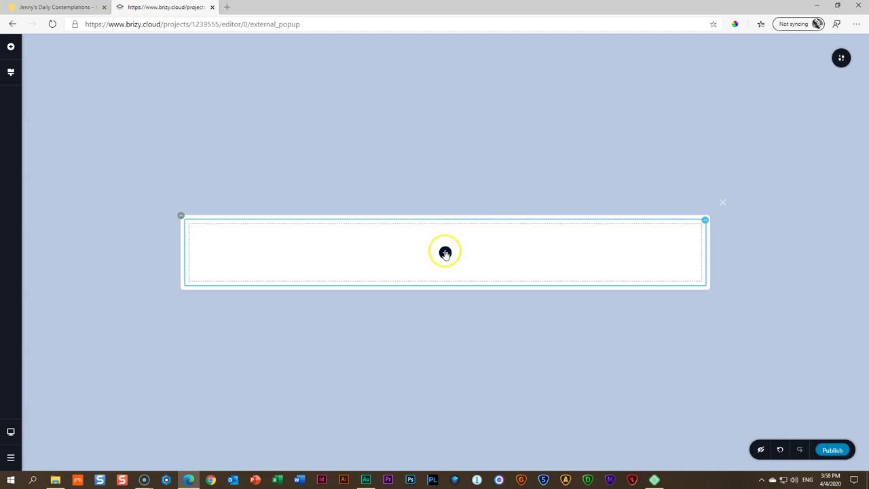
Set a photo from the Minimalist Blog folder as the popup section's background and adjust its focal point
click(180, 216)
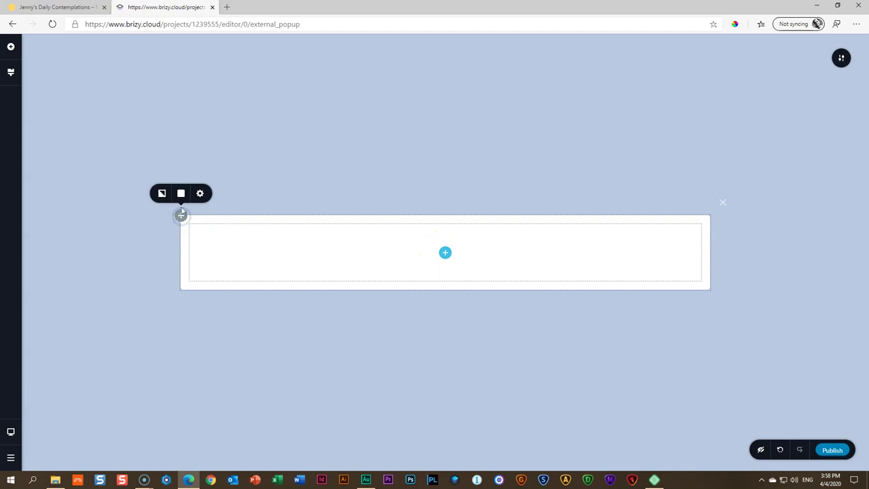
click(162, 193)
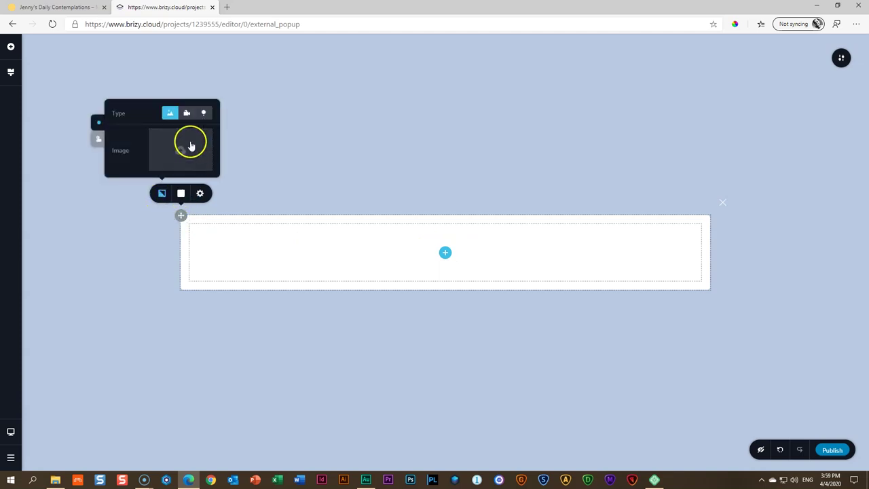
click(190, 146)
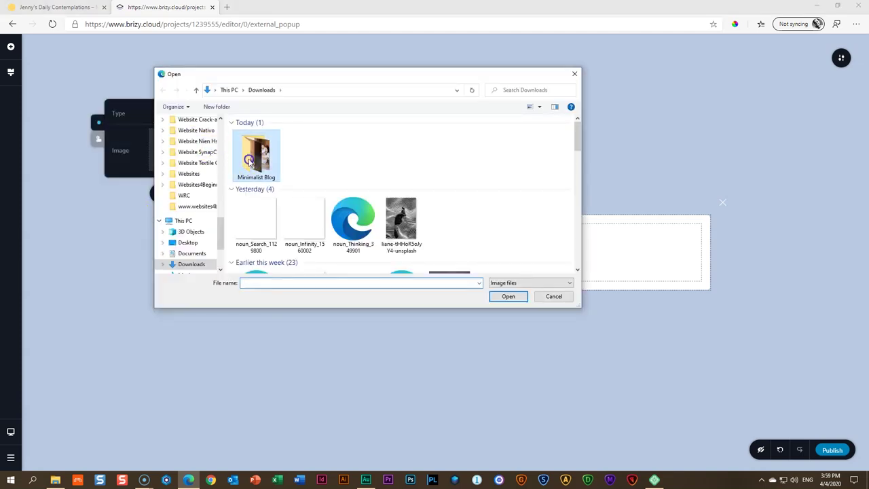
double_click(249, 160)
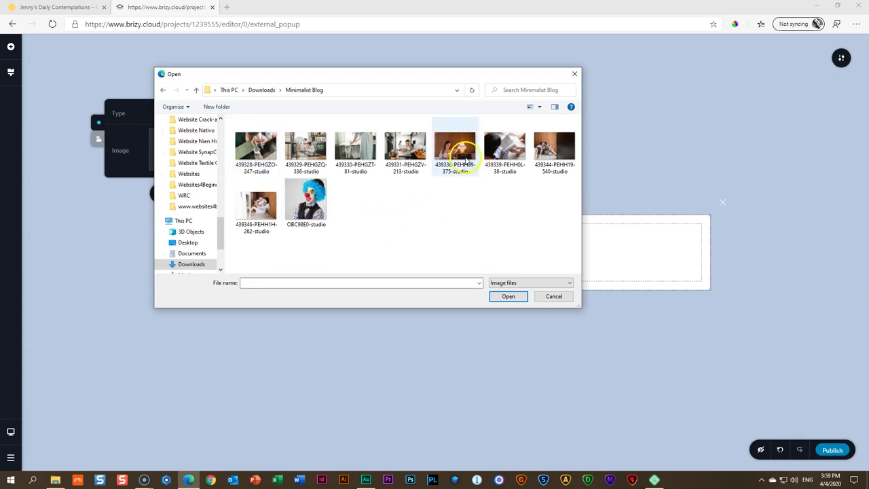
click(554, 149)
click(508, 296)
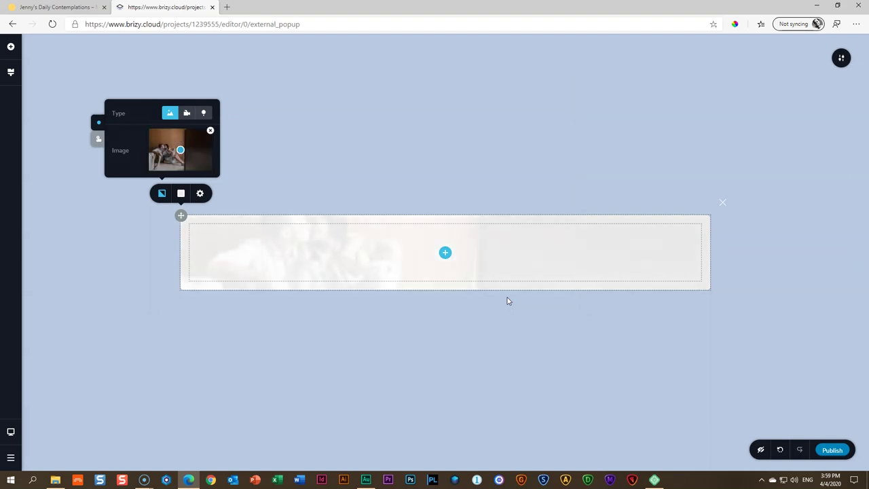
drag(180, 150, 187, 154)
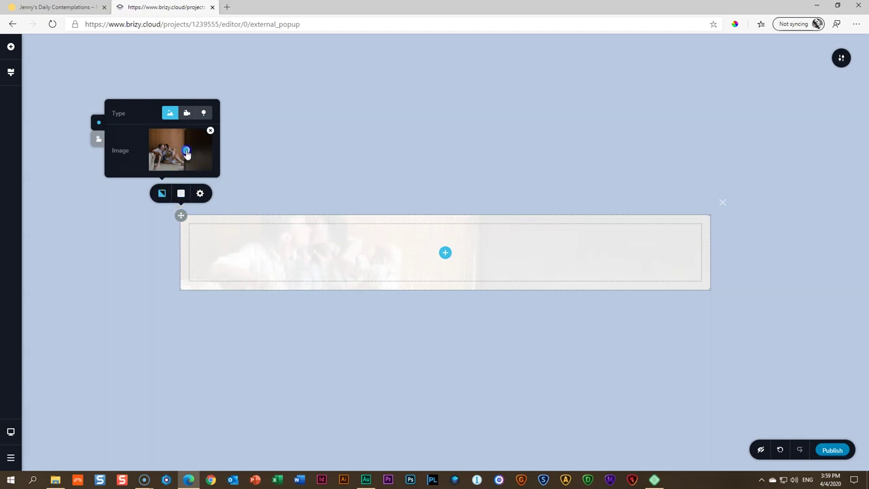
Fade the white overlay on the background photo to about 33% opacity, then bring up the elements list
click(181, 194)
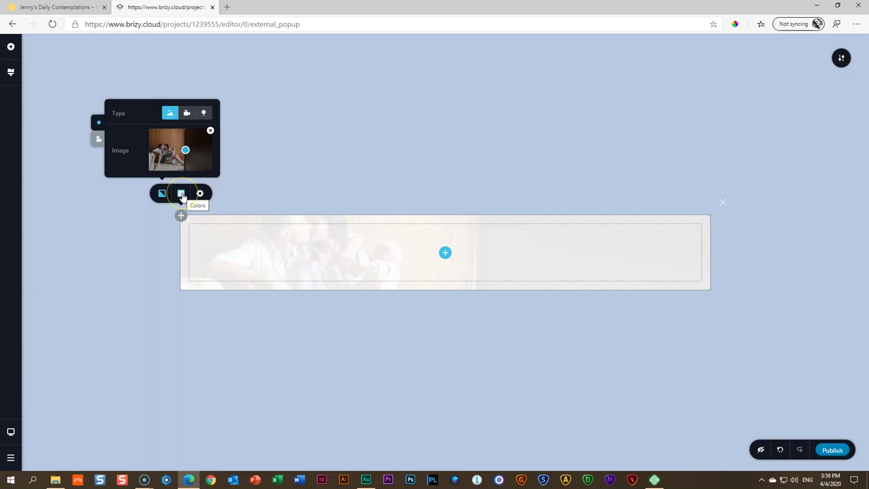
click(182, 194)
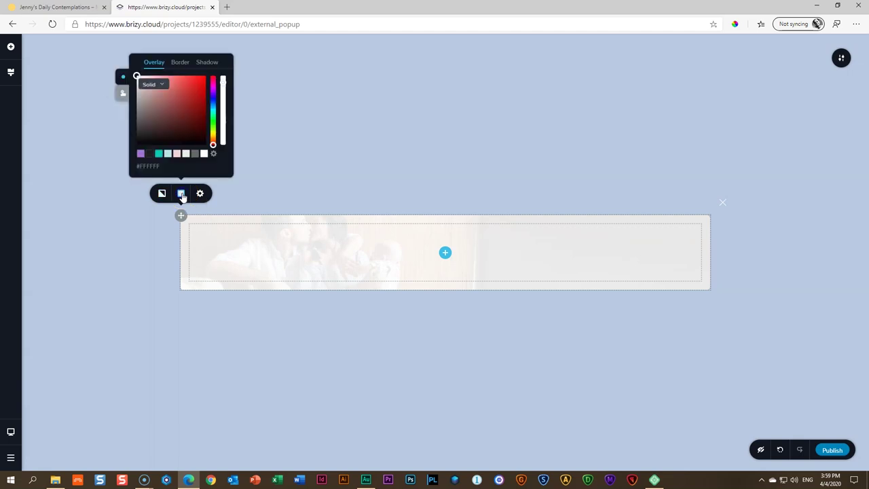
click(223, 88)
drag(223, 88, 222, 127)
click(272, 307)
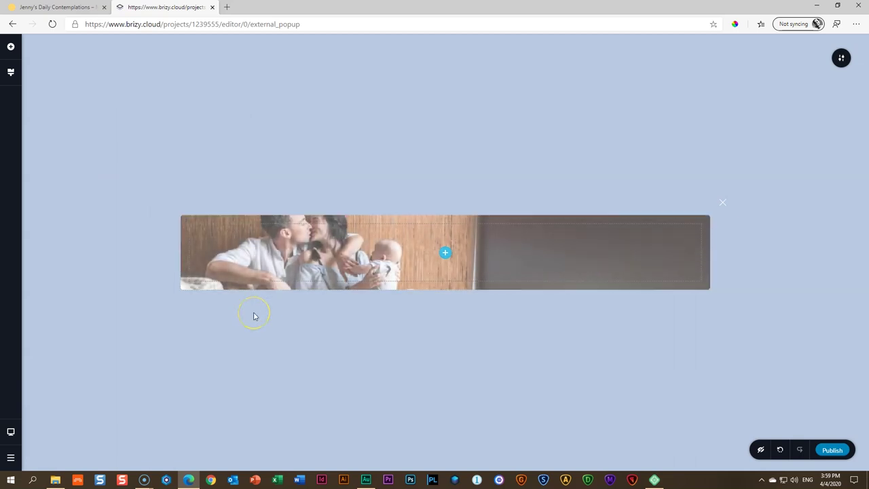
click(444, 253)
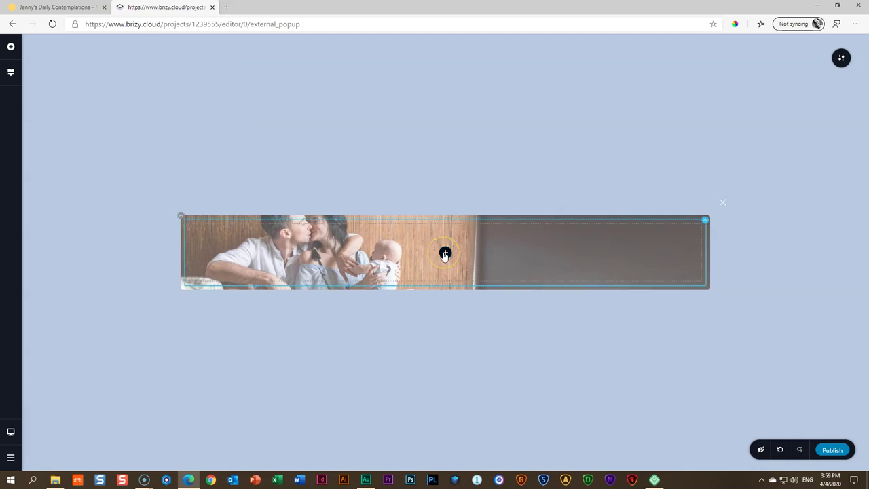
click(445, 253)
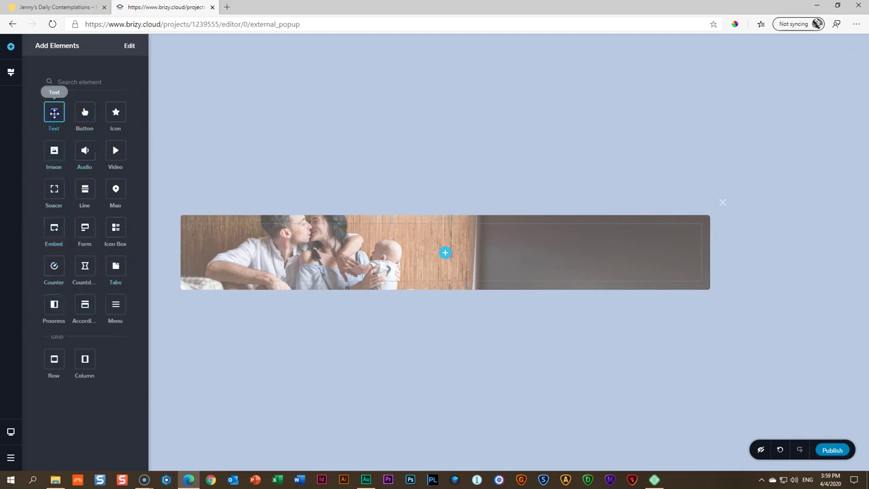
Add a white text block reading 'Sign Up for my Newsletter' to the popup section
drag(66, 113, 444, 257)
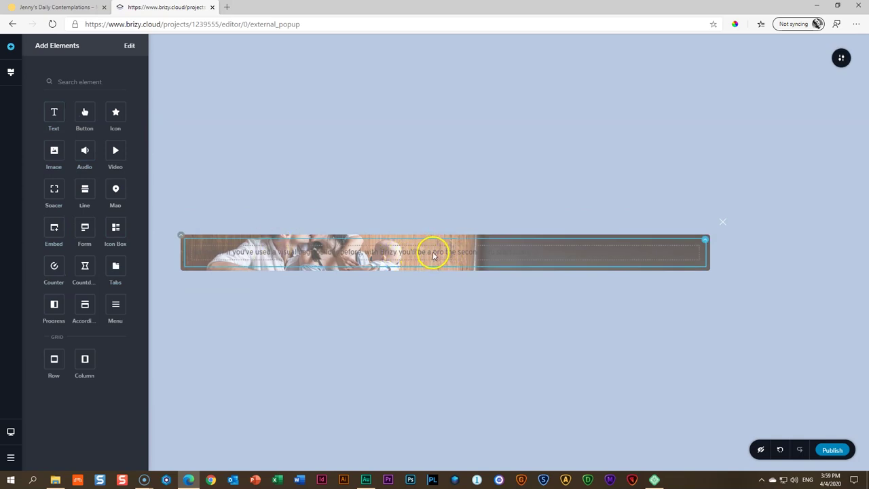
click(433, 254)
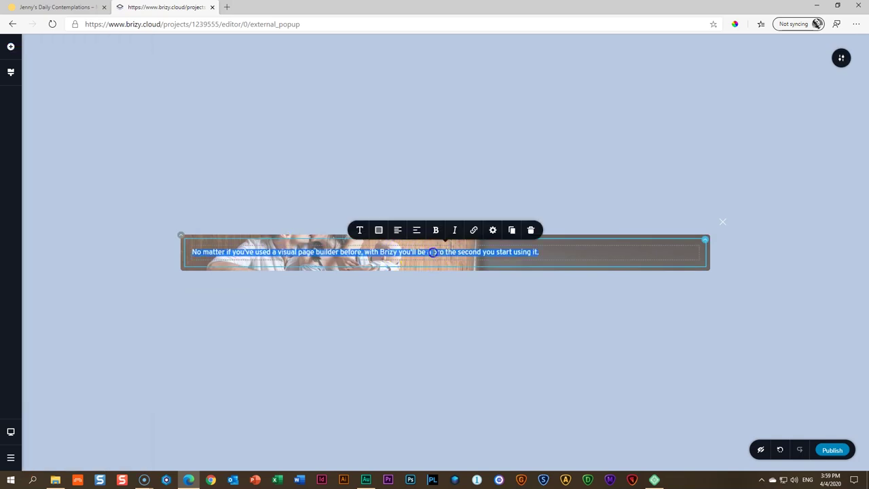
click(379, 231)
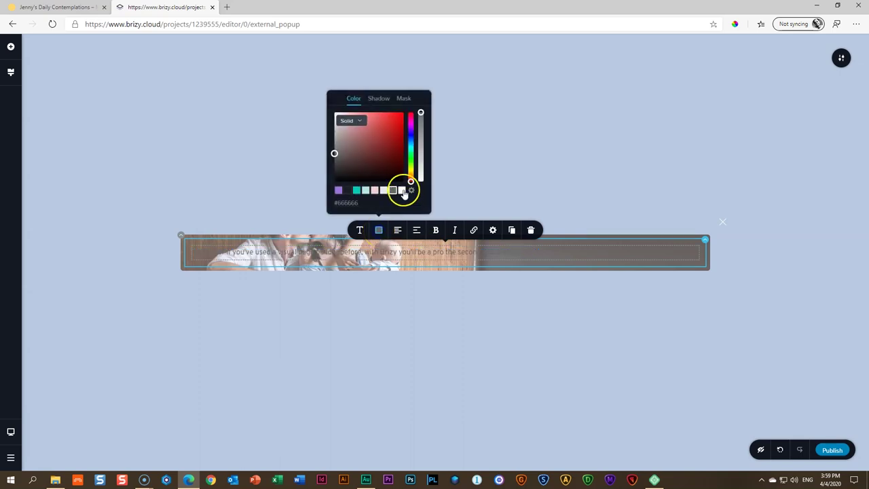
click(401, 190)
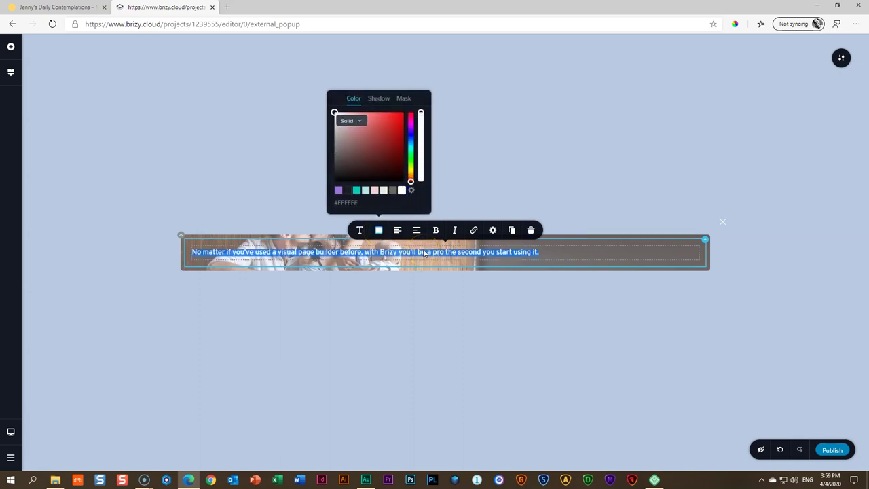
text(Co)
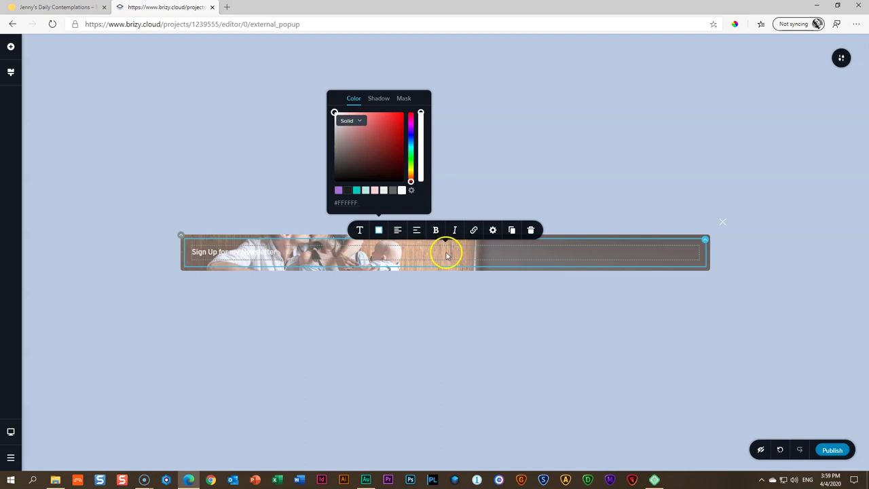
click(361, 231)
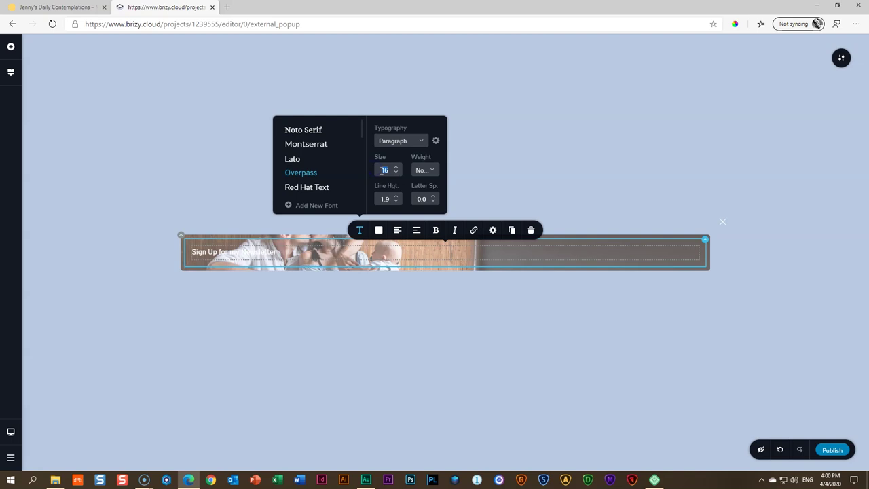
Set the heading font to Playfair Display and right-align it
scroll(393, 168, up, 20)
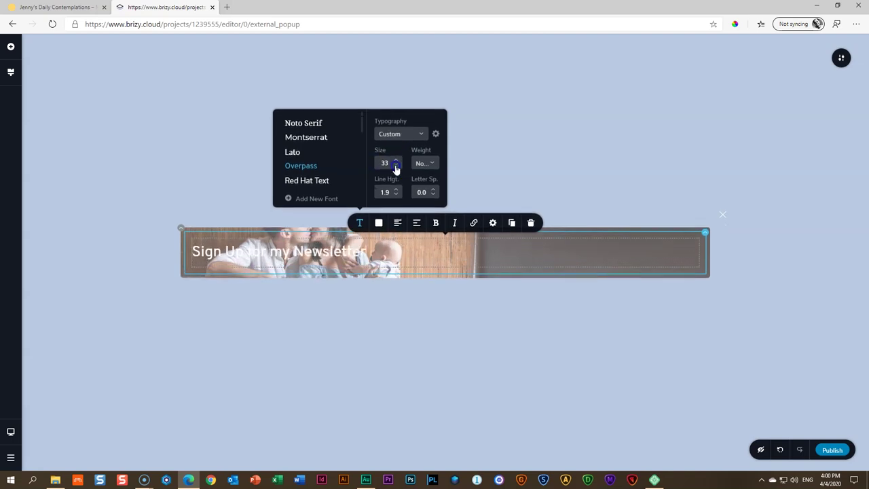
scroll(395, 164, up, 14)
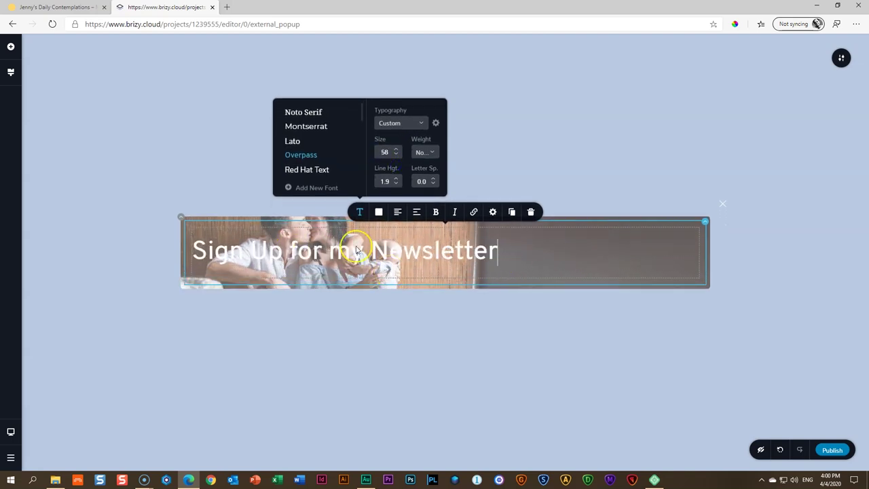
scroll(330, 165, down, 3)
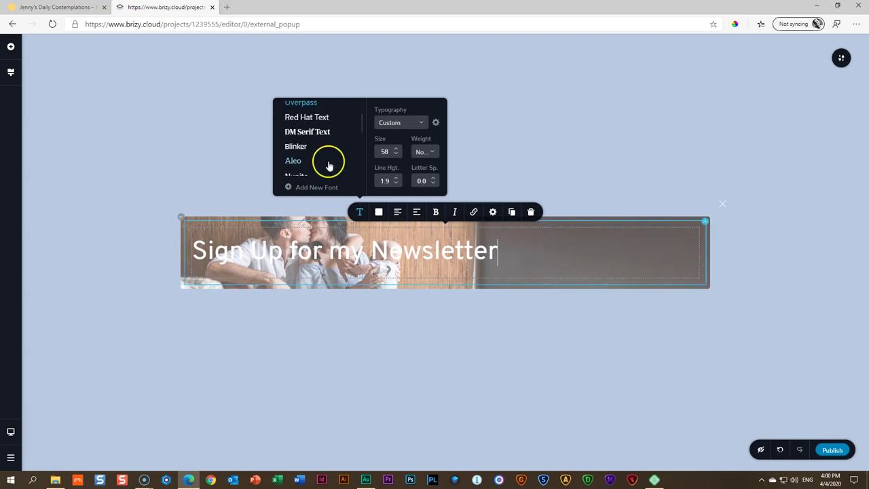
scroll(339, 125, down, 2)
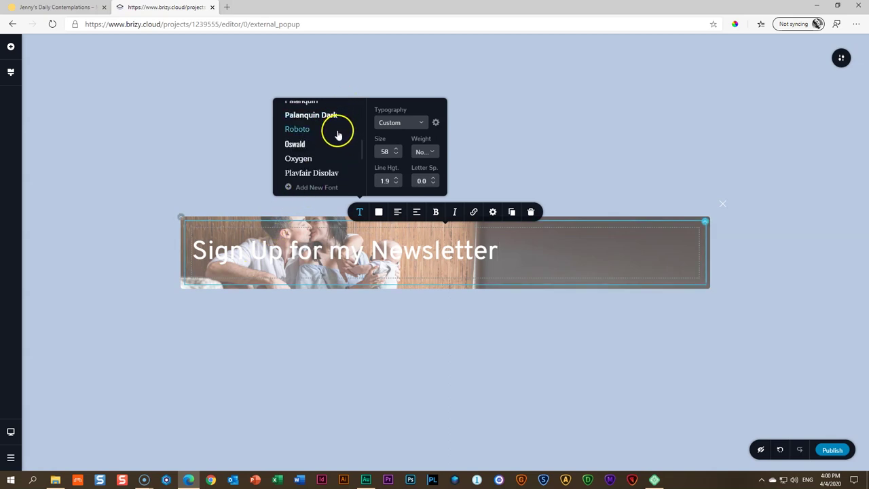
scroll(333, 165, down, 2)
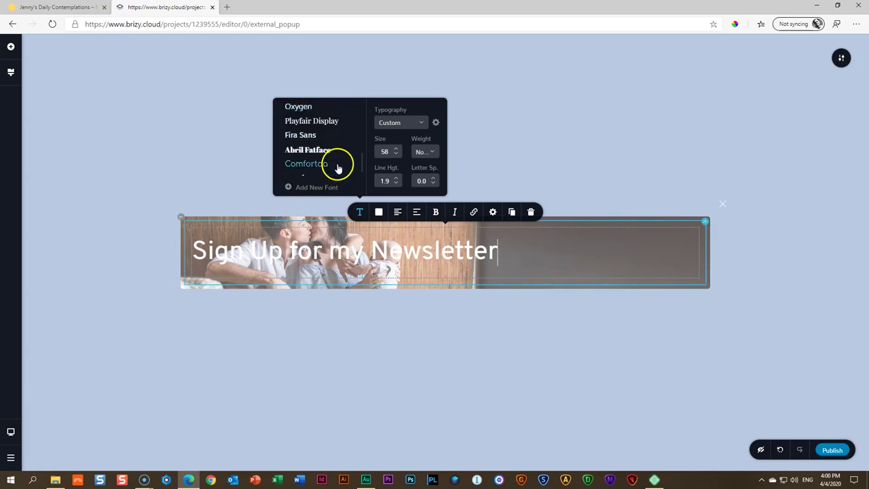
click(308, 122)
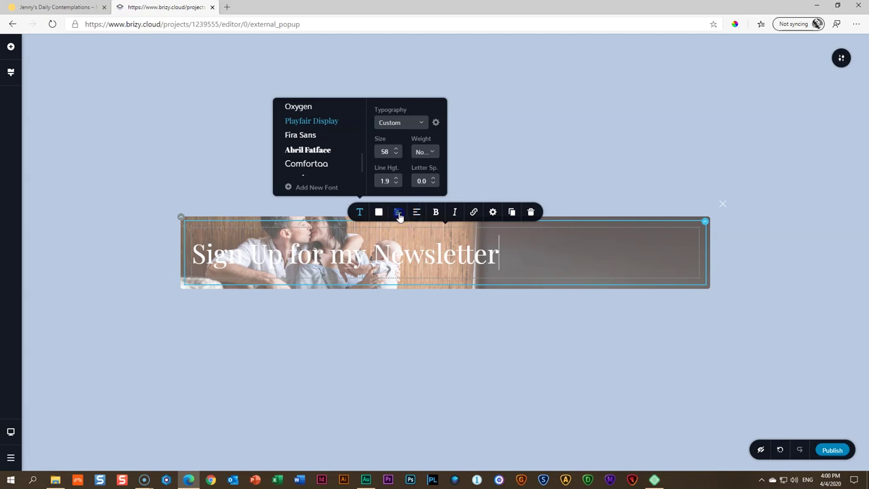
click(398, 213)
click(398, 213)
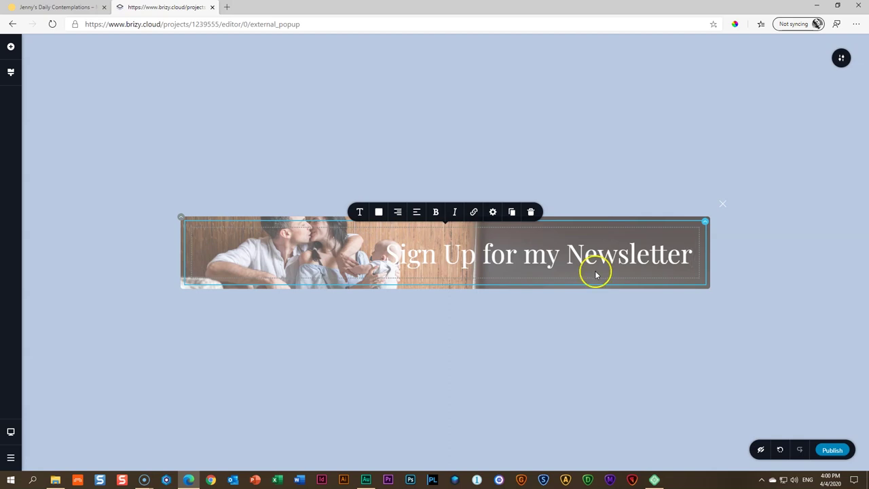
Place a form under the heading and delete its Select and Paragraph fields, leaving Email and the button
click(10, 49)
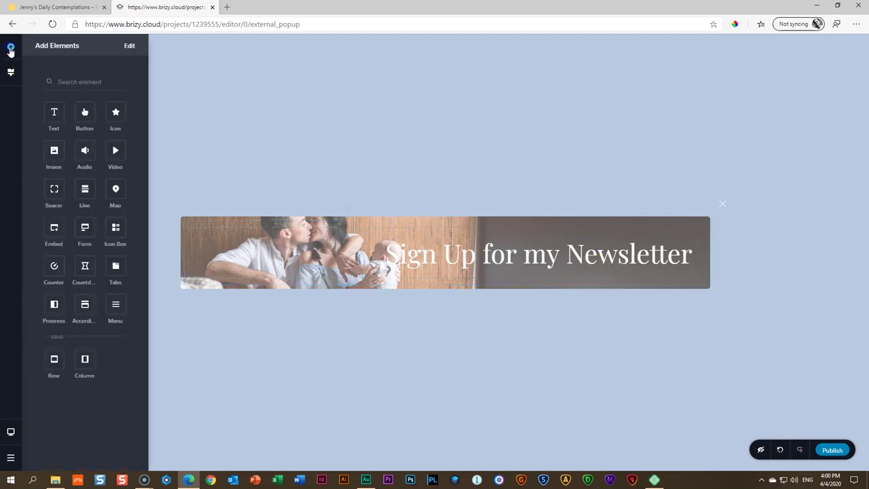
drag(79, 237, 470, 283)
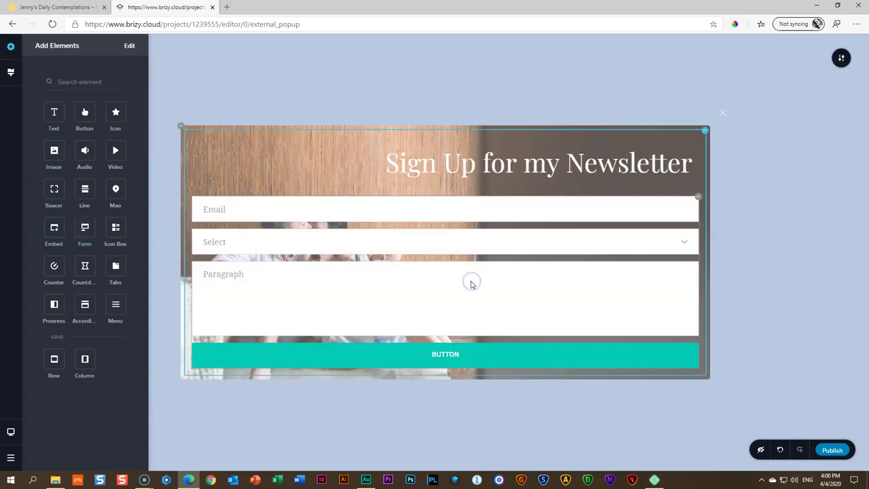
click(265, 210)
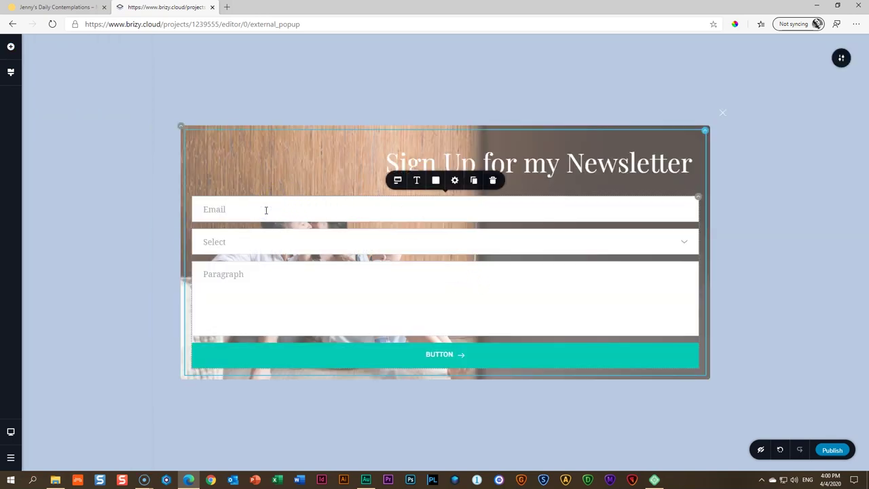
click(258, 244)
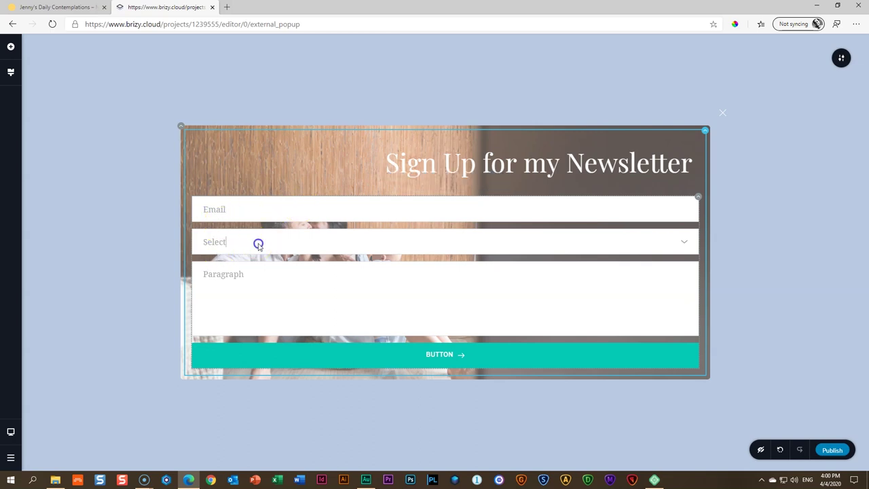
click(490, 212)
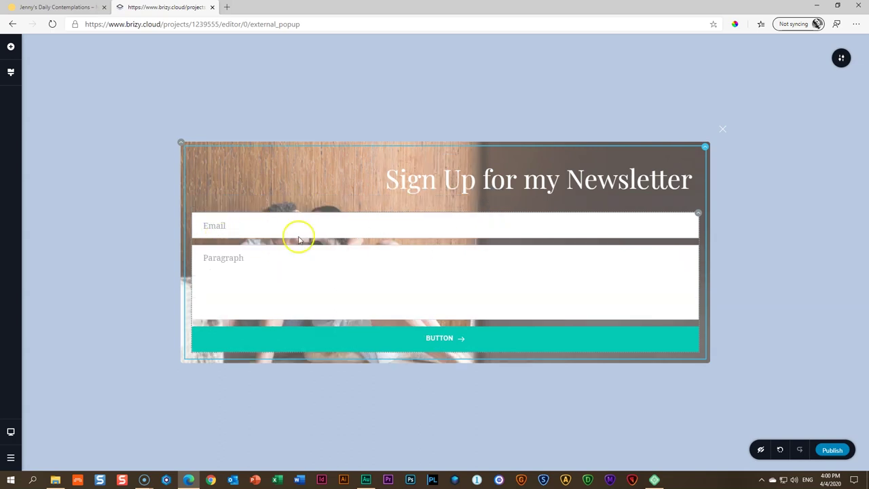
click(254, 260)
click(493, 228)
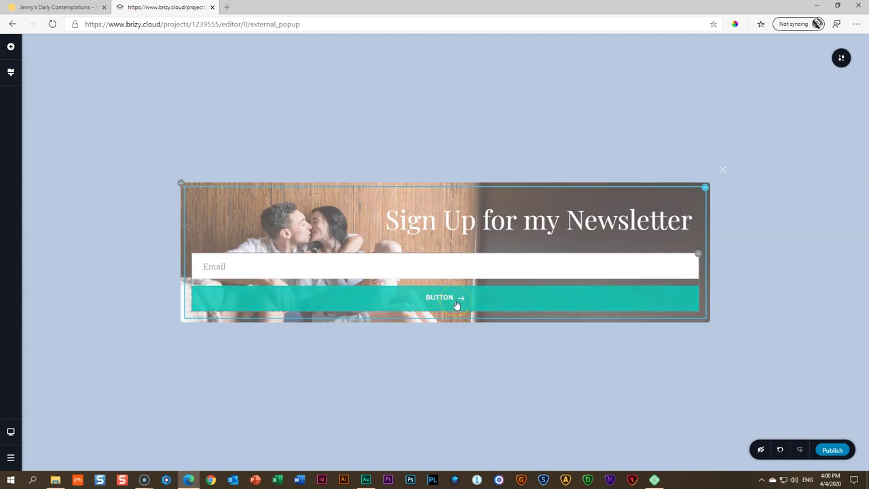
click(126, 132)
click(467, 299)
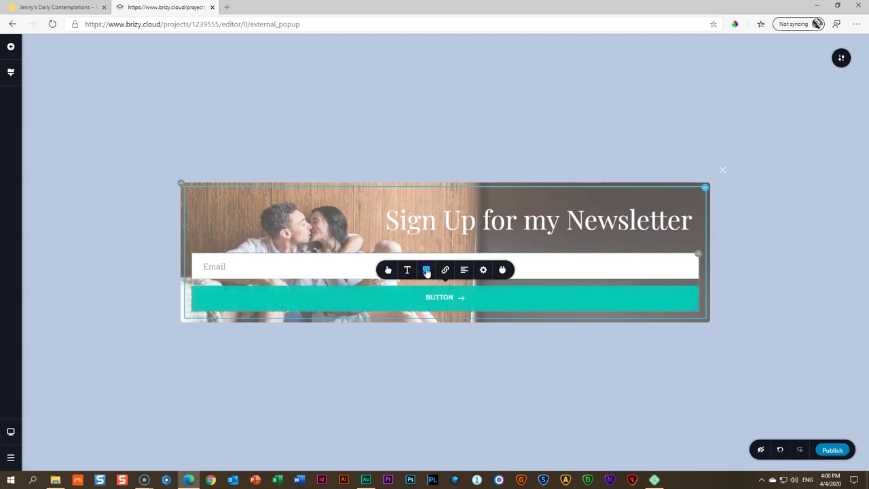
Give the form button a light blue #B3C5DF background that turns white on hover
click(426, 270)
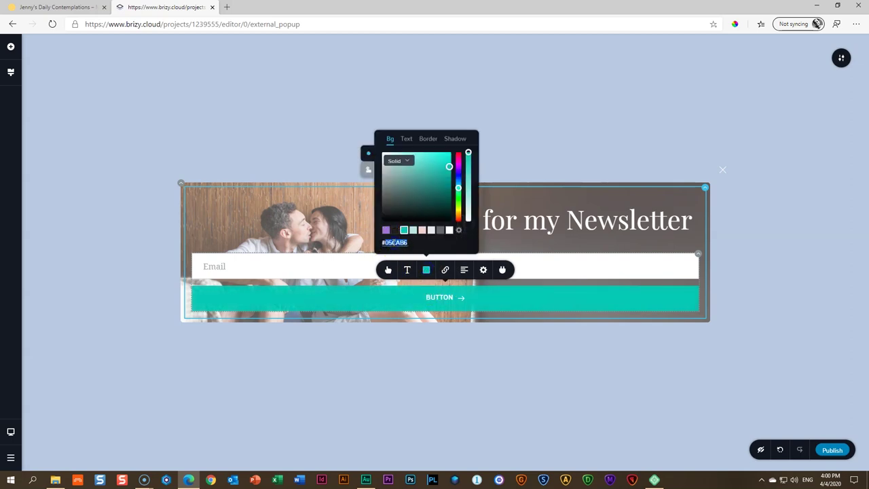
key(ctrl+v)
click(410, 167)
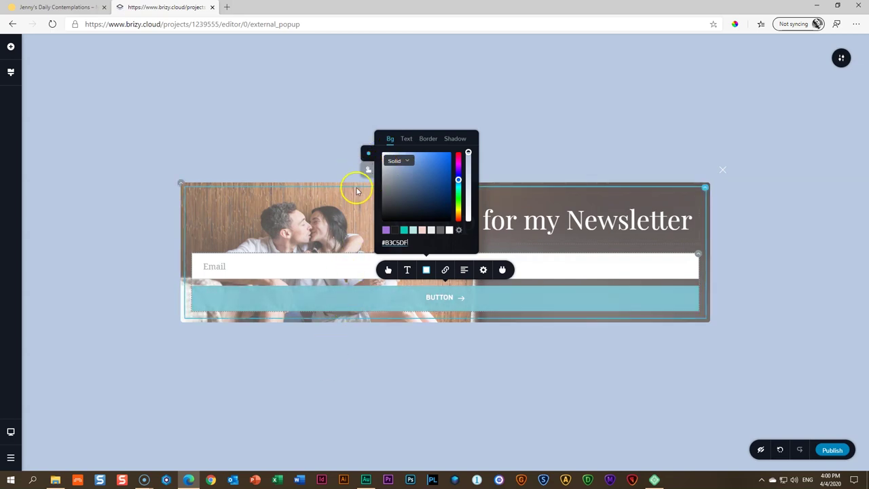
click(368, 169)
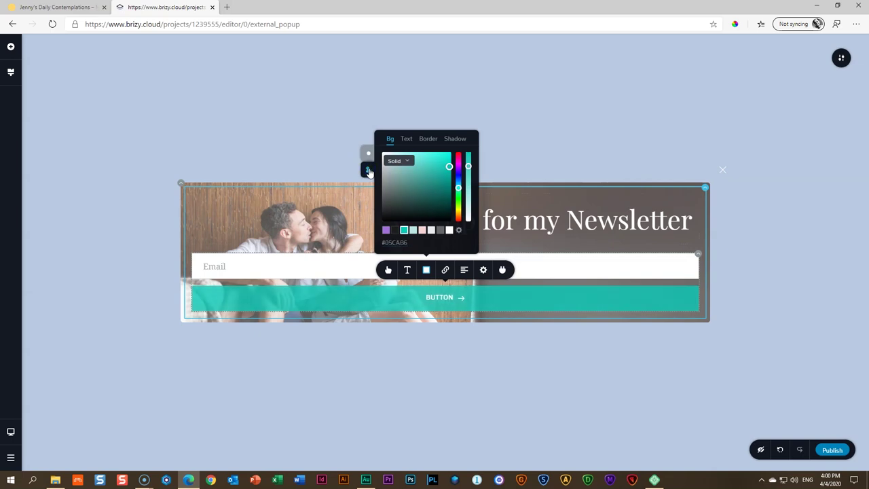
click(448, 230)
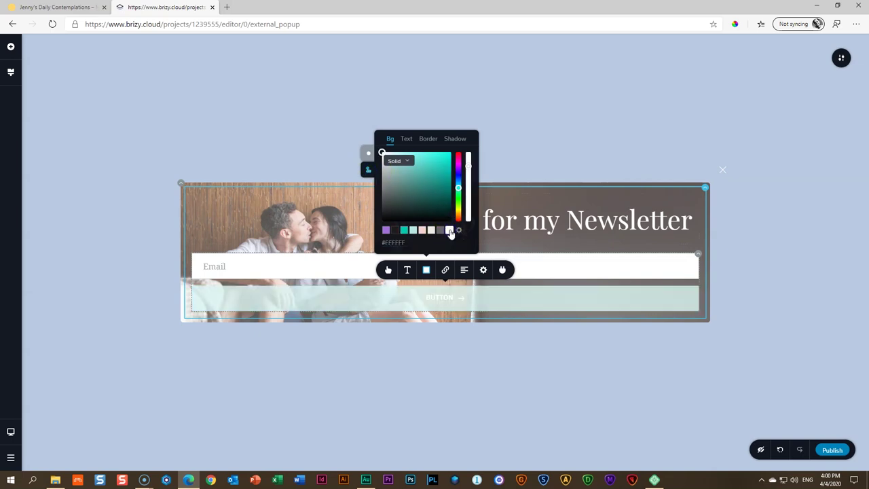
click(406, 139)
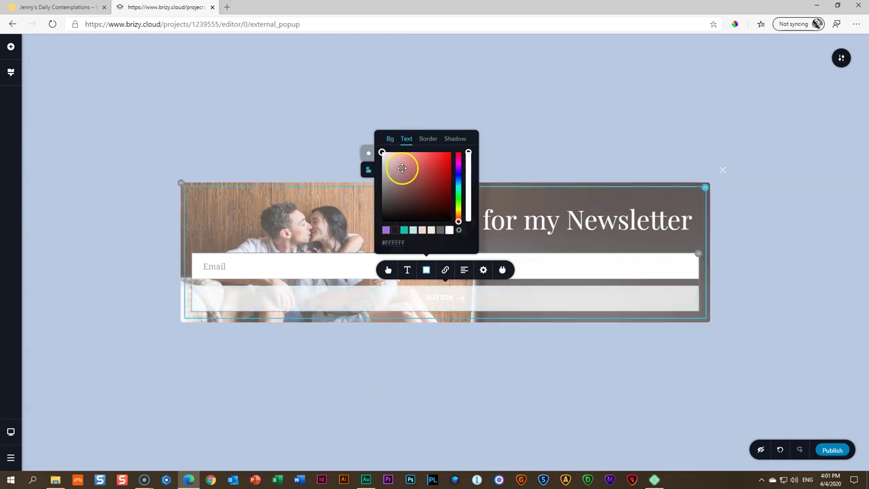
click(374, 354)
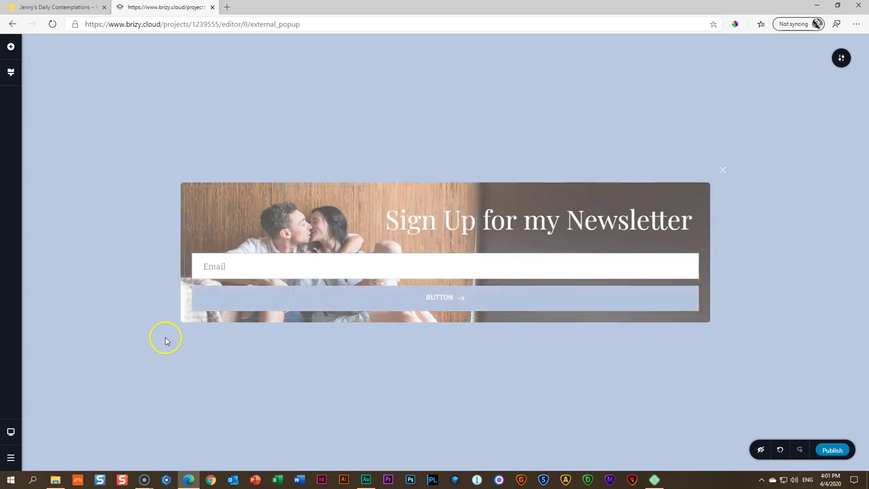
Make the Email field background semi-transparent and its text dark #1C1C1C at 100% opacity
click(266, 267)
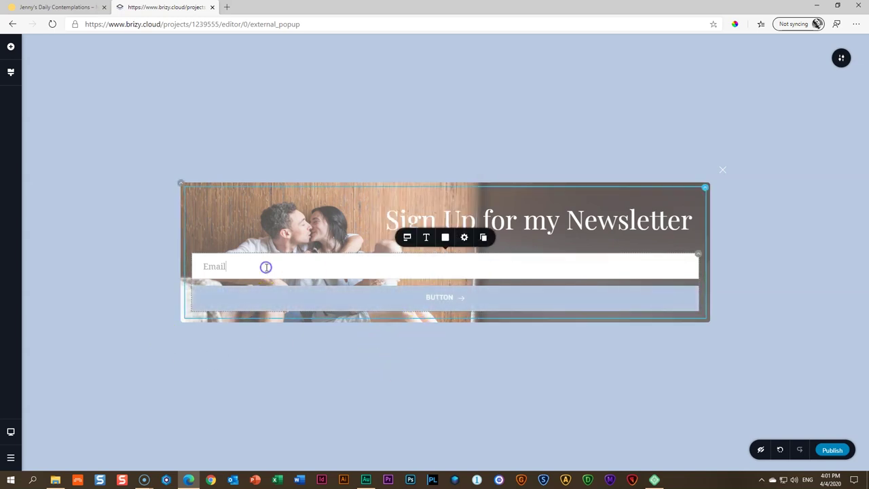
click(445, 238)
drag(487, 129, 489, 152)
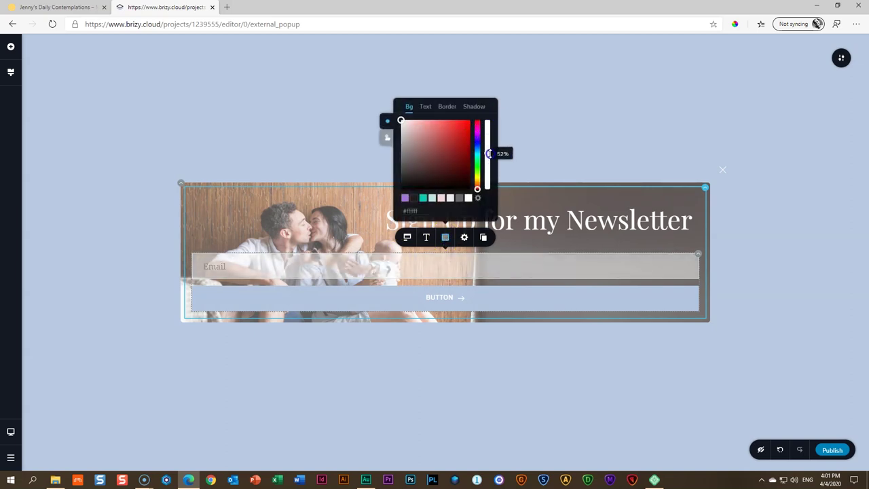
click(424, 106)
click(414, 197)
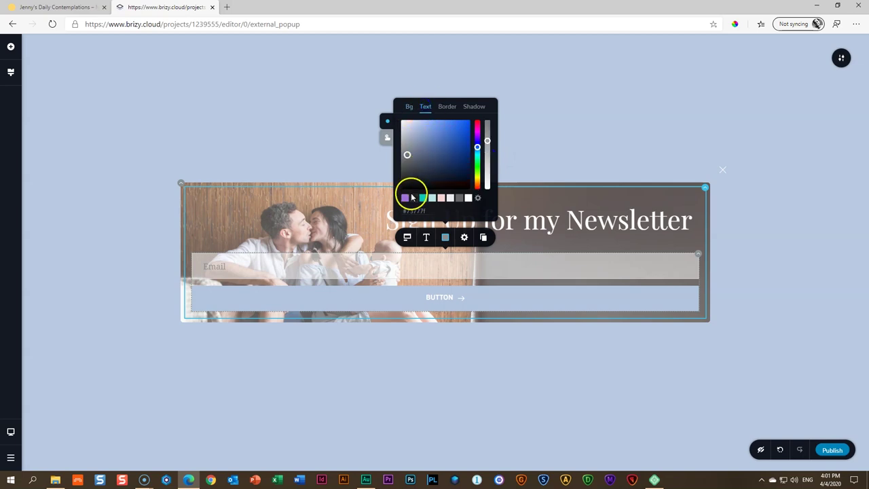
drag(488, 141, 485, 117)
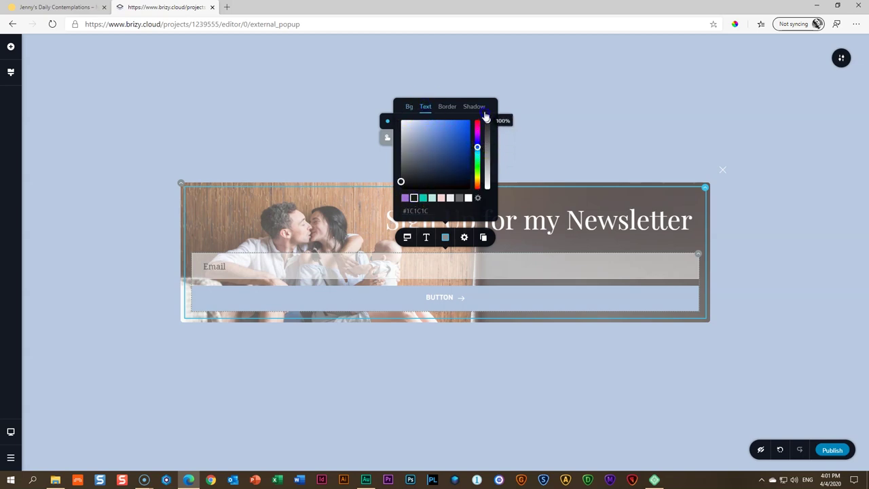
click(493, 360)
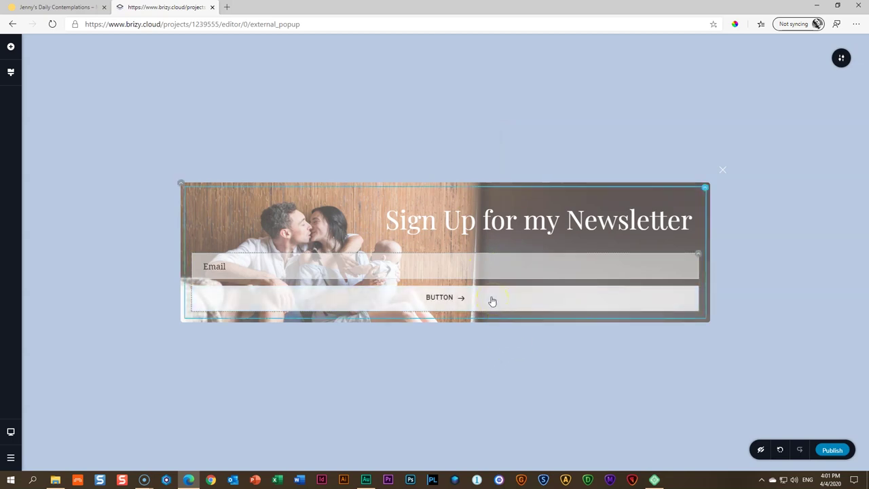
Add a second column, move the heading and form into it, and narrow the left column to about 42%
click(705, 188)
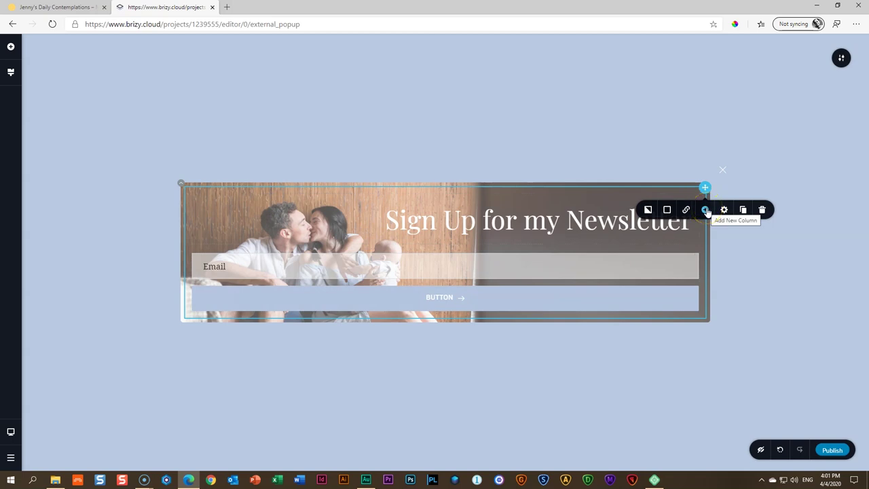
click(706, 211)
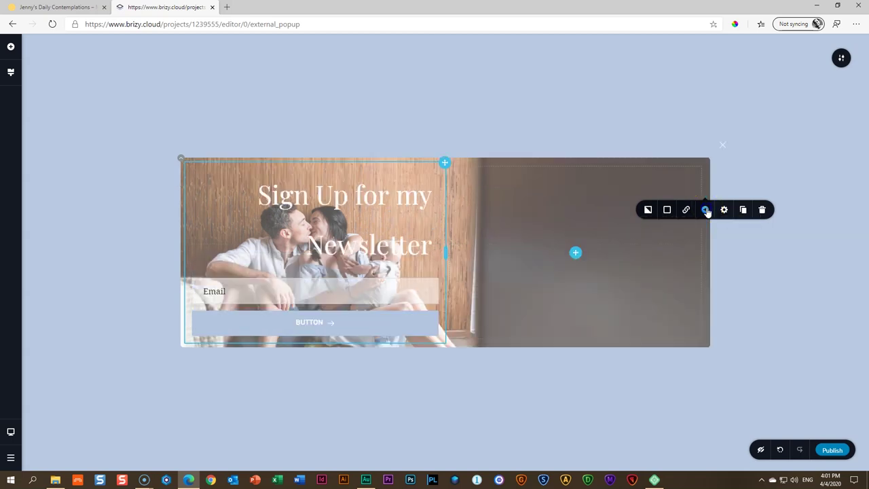
drag(444, 165, 701, 211)
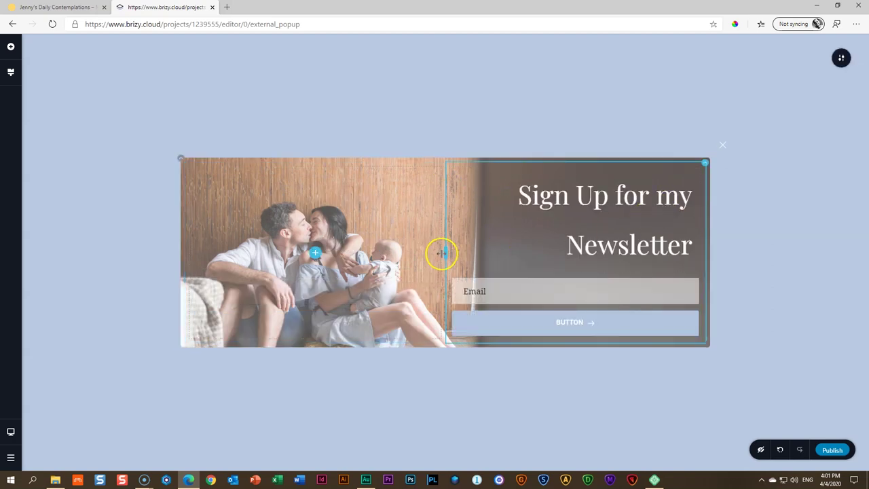
drag(439, 253, 399, 254)
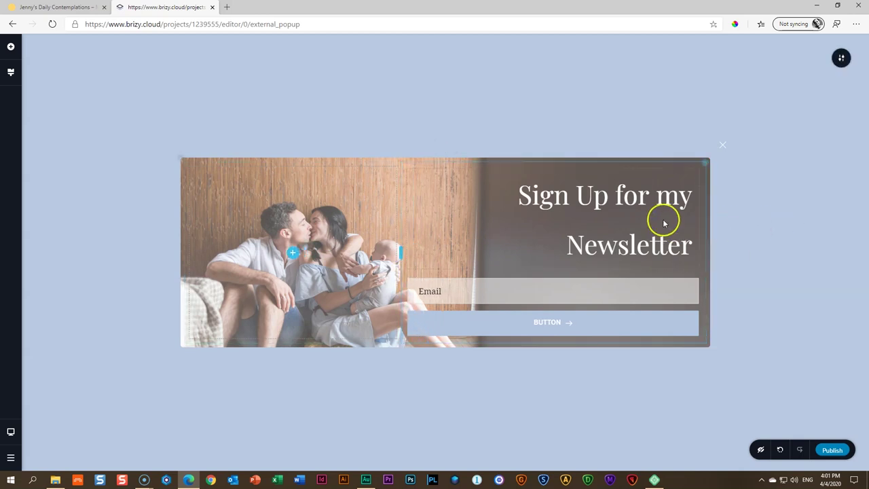
Relabel the form button from BUTTON to SUBMIT
click(642, 207)
click(784, 247)
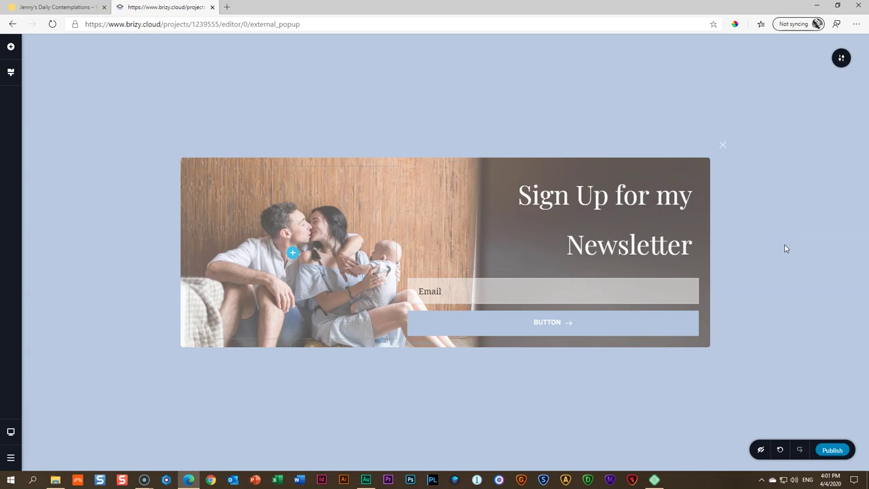
click(440, 295)
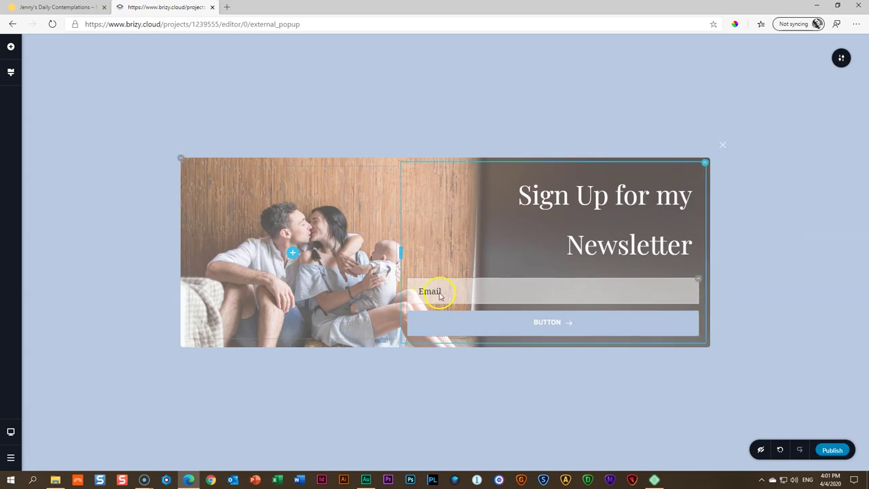
double_click(543, 322)
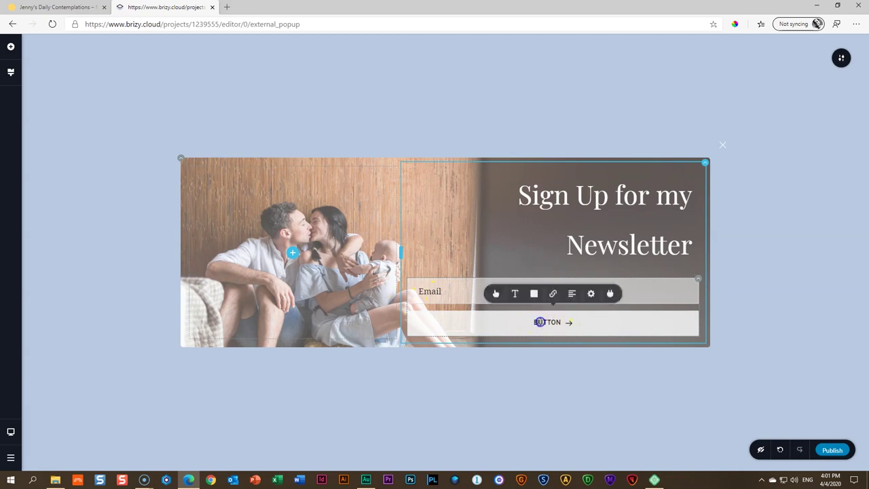
text(submit)
click(764, 298)
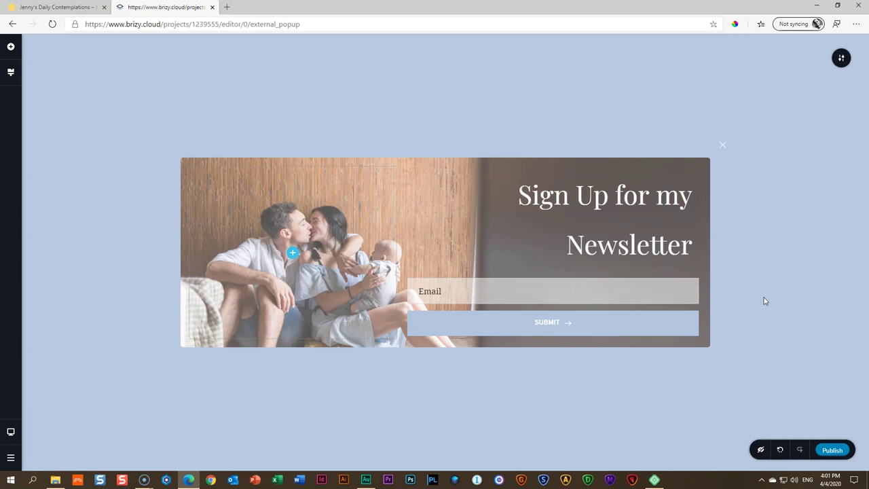
click(746, 290)
click(48, 7)
click(262, 233)
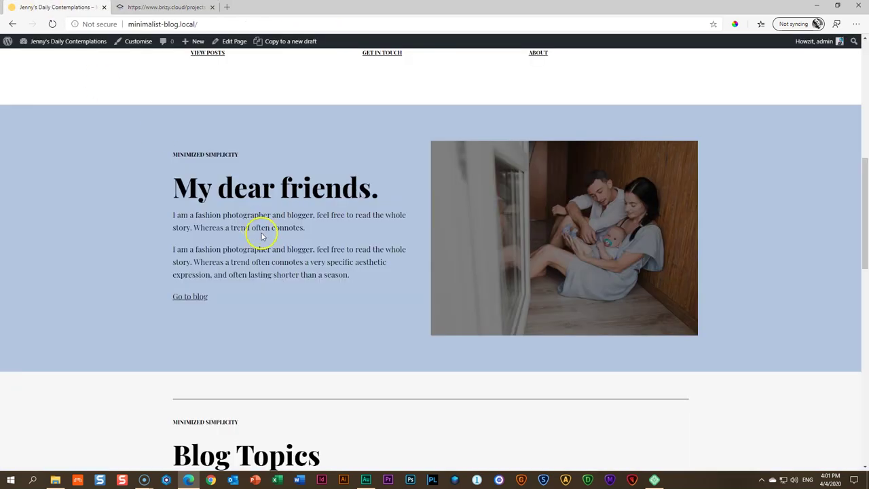
scroll(265, 241, up, 5)
scroll(270, 251, up, 2)
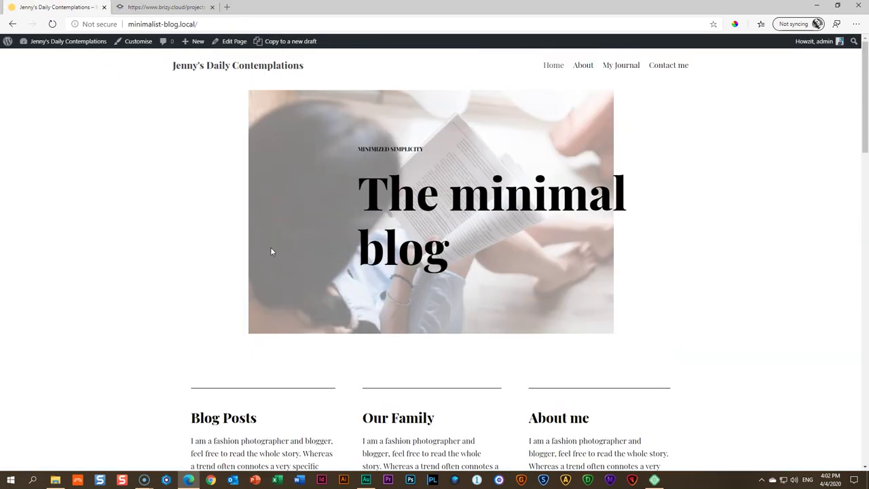
scroll(270, 251, down, 4)
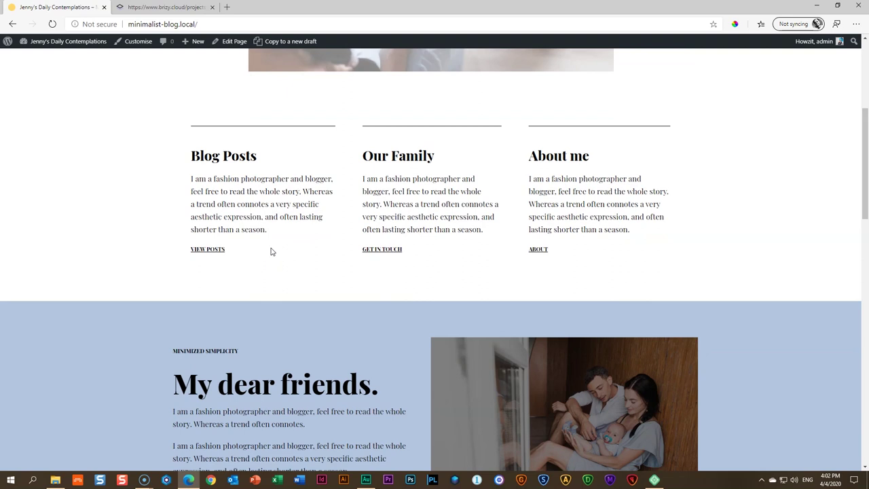
scroll(271, 251, down, 4)
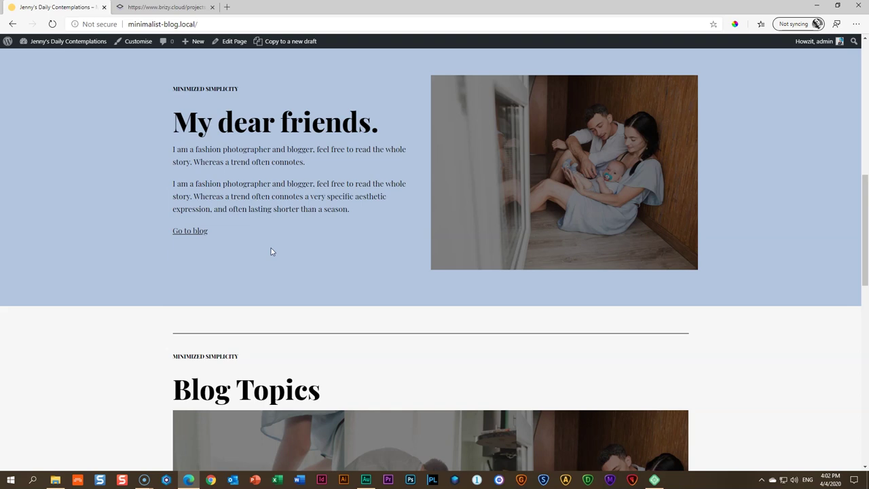
scroll(271, 248, up, 10)
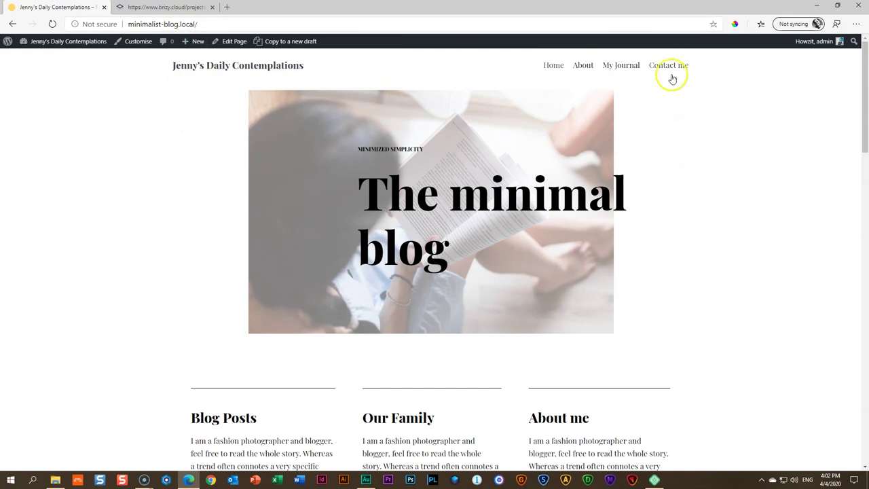
click(163, 7)
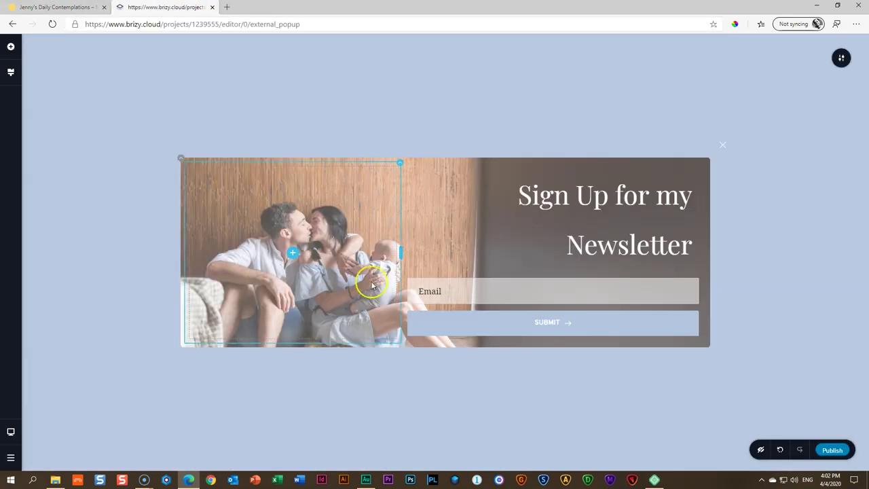
Change the popup's display condition from On Page Load to On Page Exit Intent, save, and publish
click(840, 59)
click(706, 59)
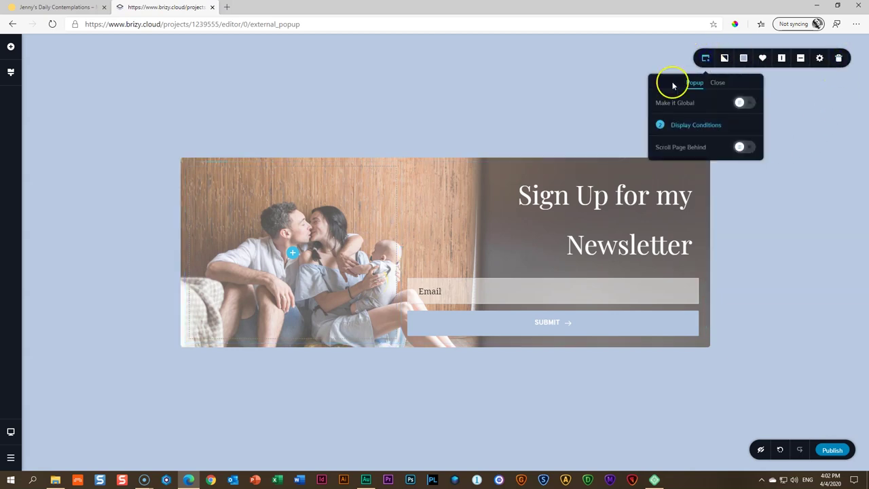
click(700, 129)
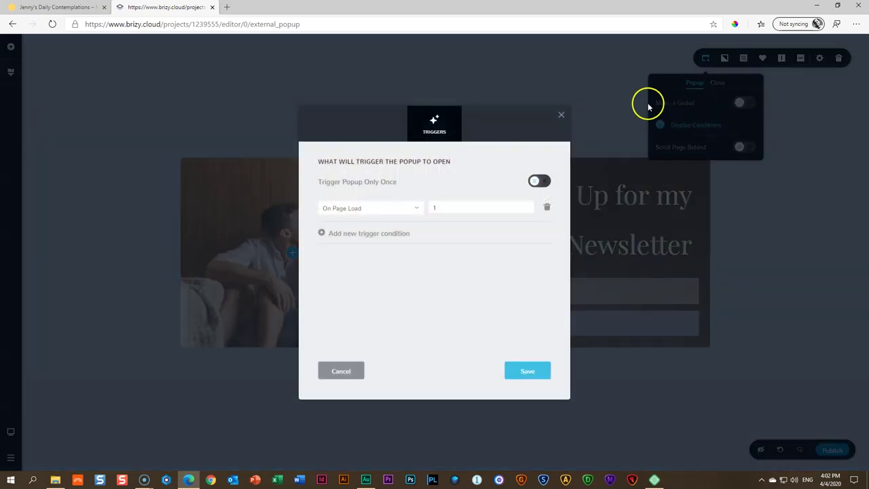
click(413, 210)
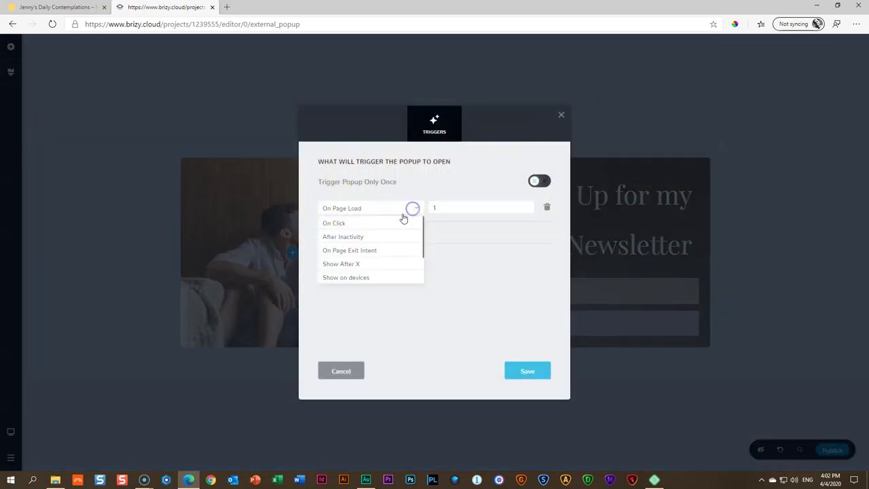
click(353, 251)
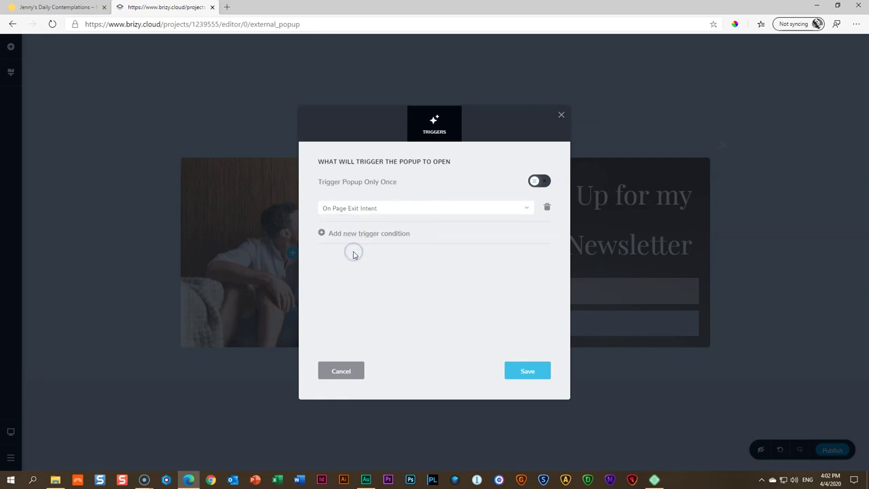
click(529, 375)
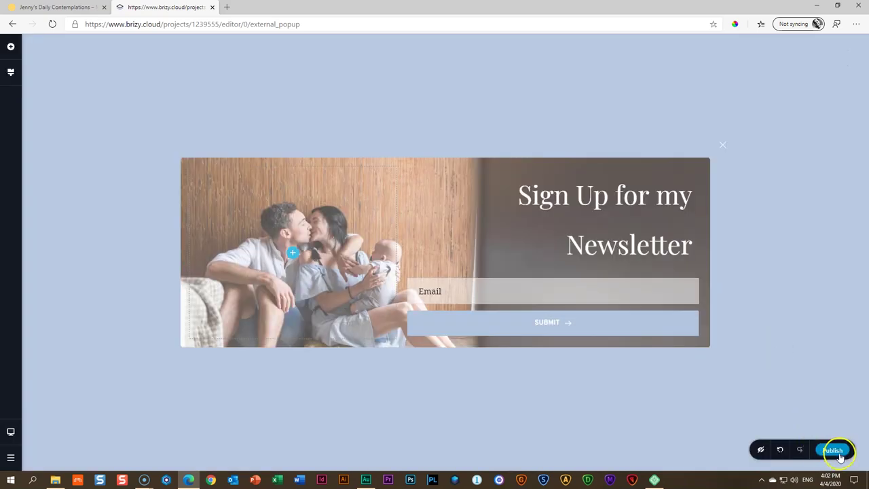
click(839, 457)
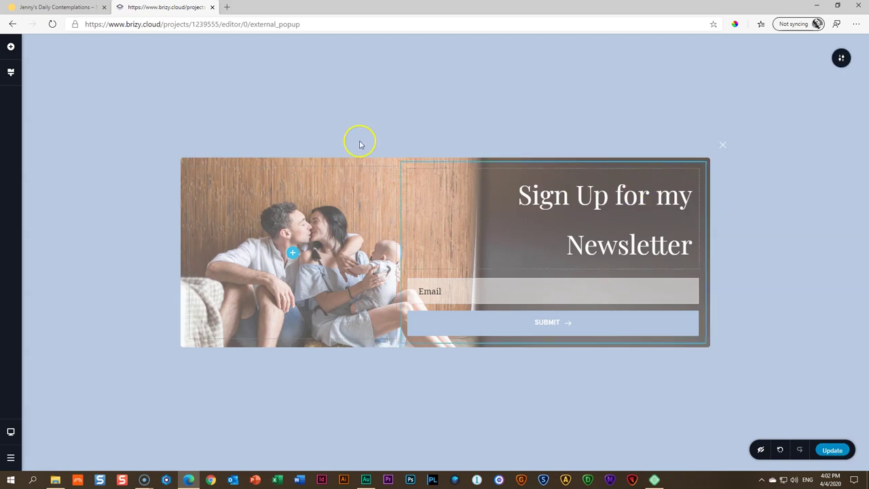
Return to the Brizy dashboard and bring up the newsletter popup project's Pop-up Embed Code snippet
click(68, 7)
click(163, 7)
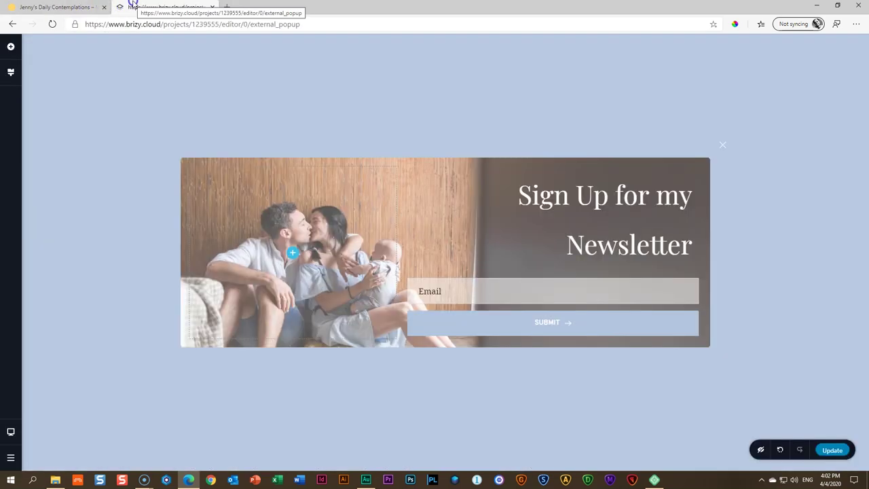
click(10, 456)
click(57, 457)
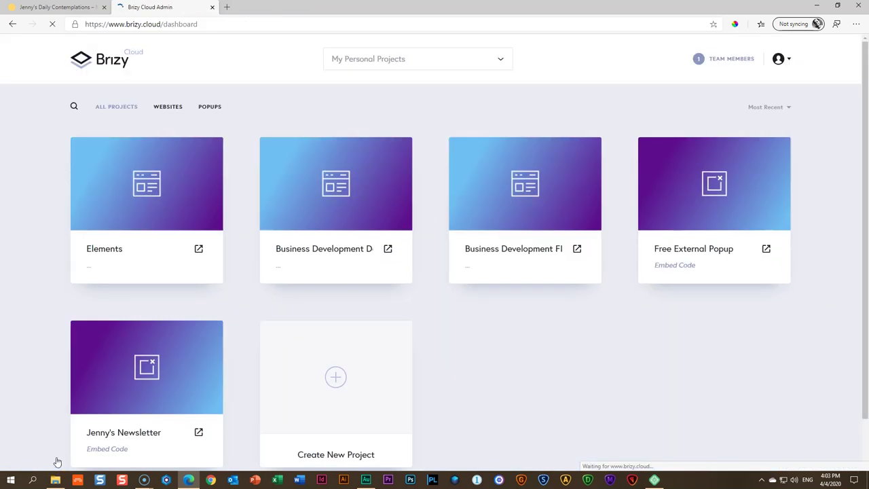
scroll(563, 359, down, 1)
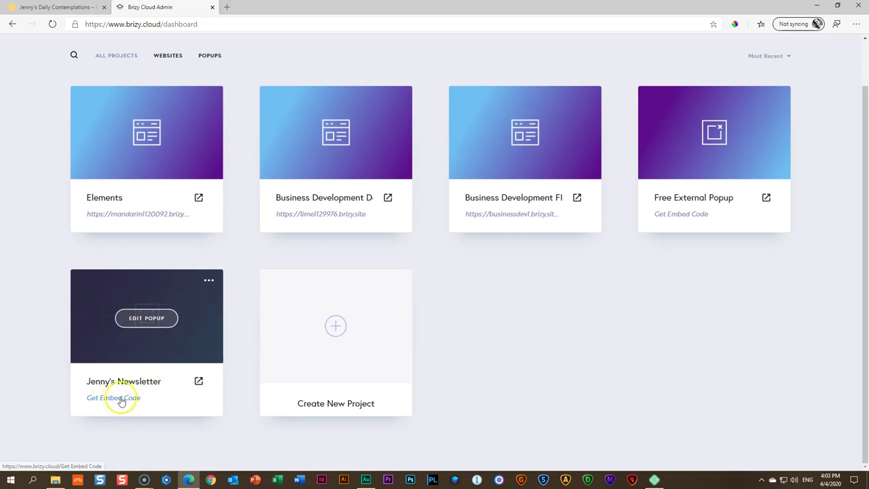
click(122, 403)
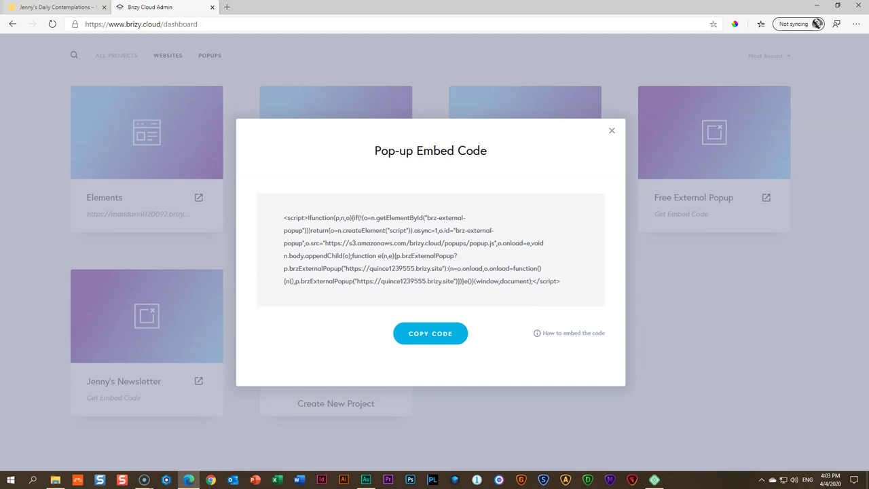
click(56, 7)
Search Add New Plugins for 'insert headers and footers', then install and activate it
click(60, 41)
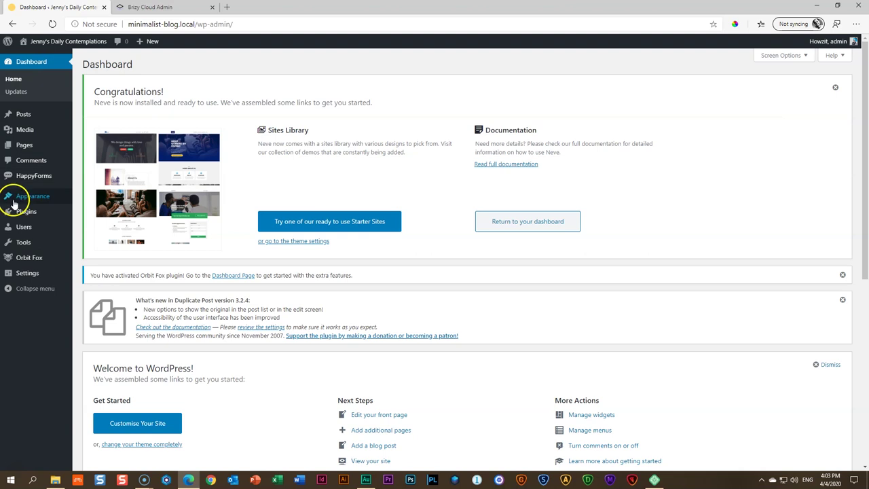
mouse_move(17, 211)
click(90, 227)
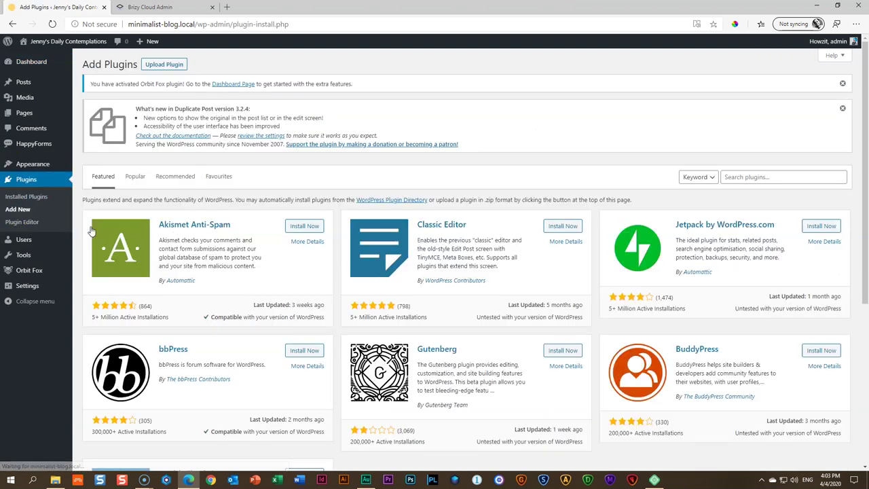
click(777, 177)
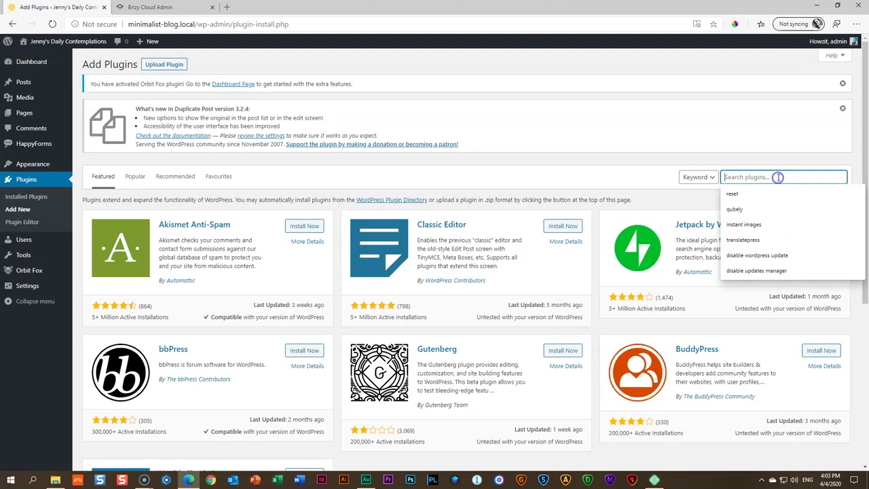
text(INSERT)
key(BackSpace)
key(BackSpace)
key(BackSpace)
key(BackSpace)
key(BackSpace)
text(insert headers and footers)
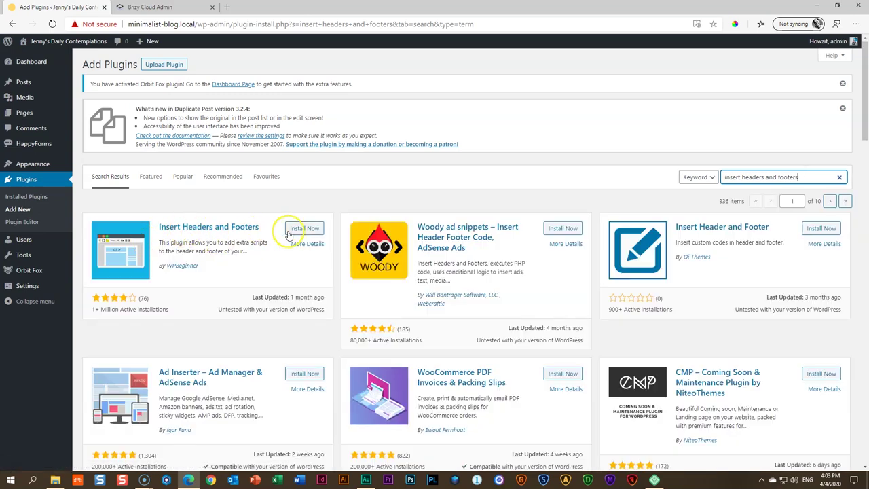
click(298, 229)
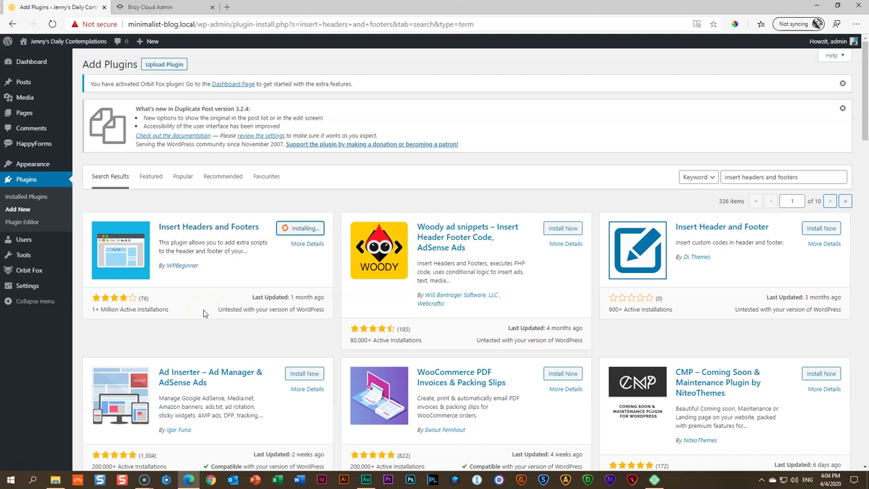
click(309, 229)
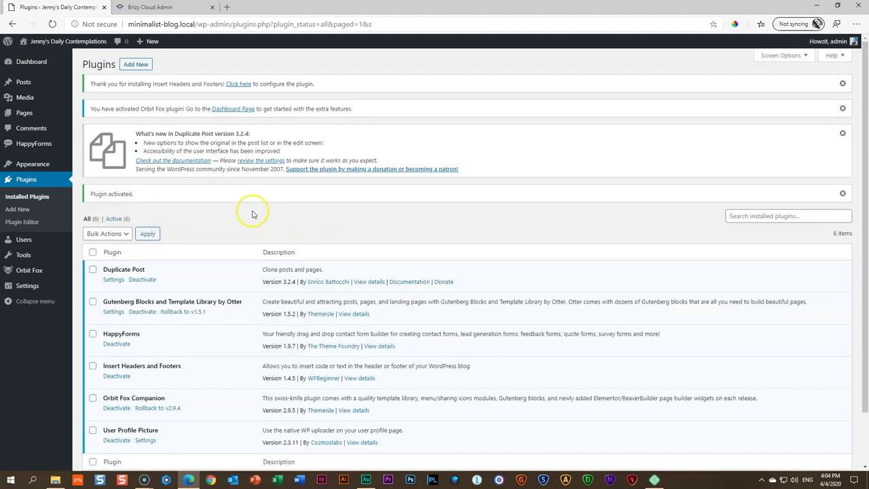
Open the Settings > Insert Headers and Footers page, then return to the Brizy pop-up embed code
mouse_move(45, 173)
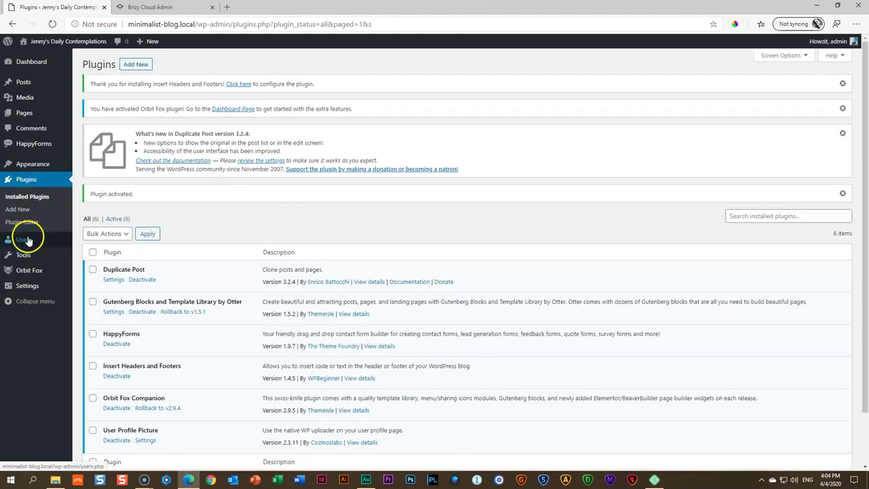
mouse_move(24, 256)
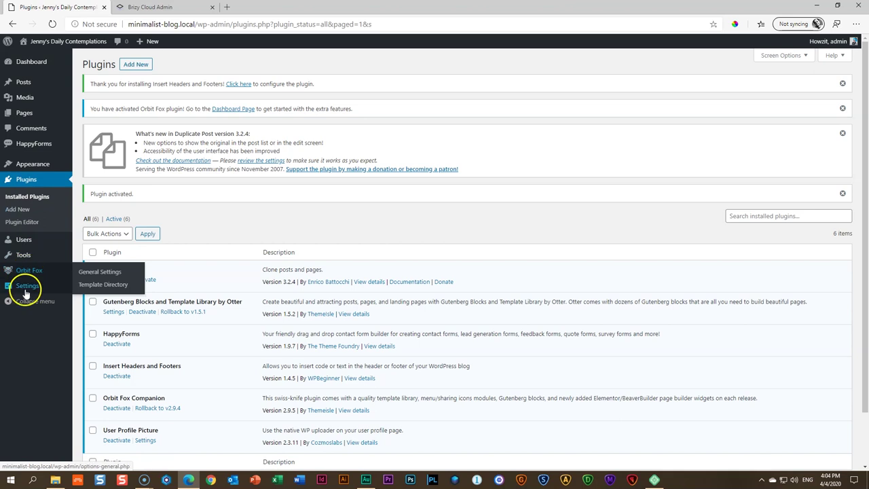
mouse_move(26, 288)
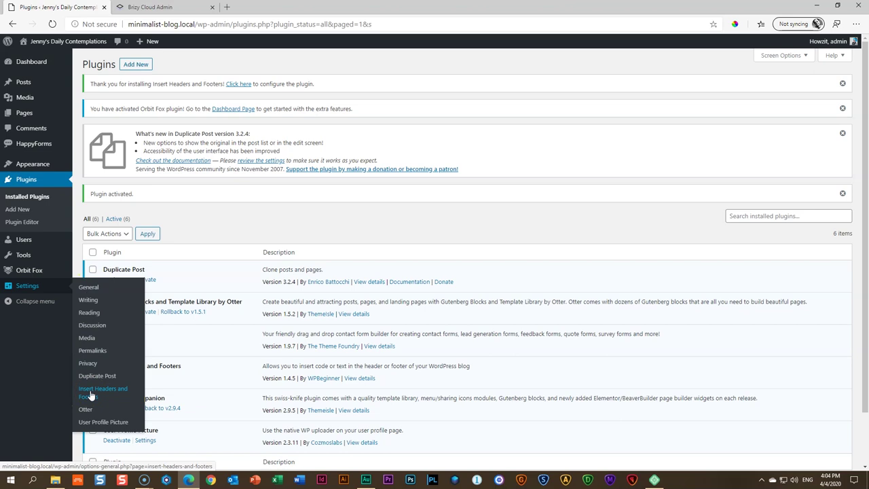
click(91, 394)
click(200, 301)
scroll(200, 301, down, 3)
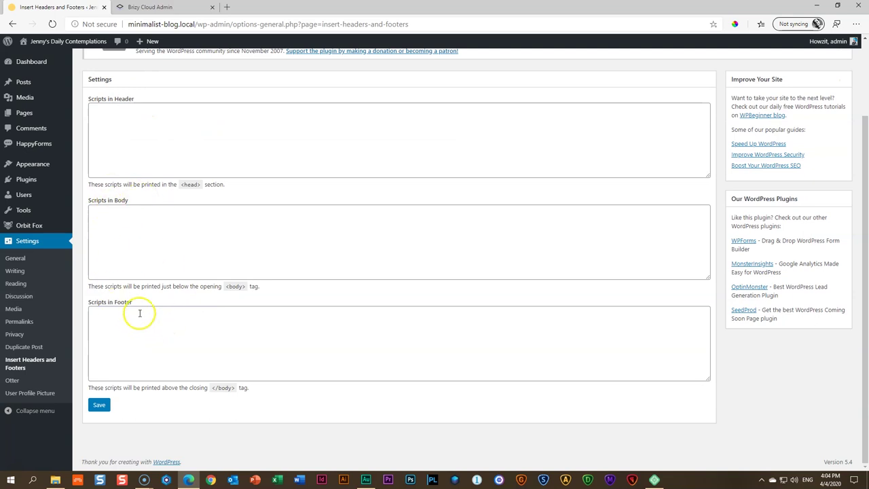
click(149, 7)
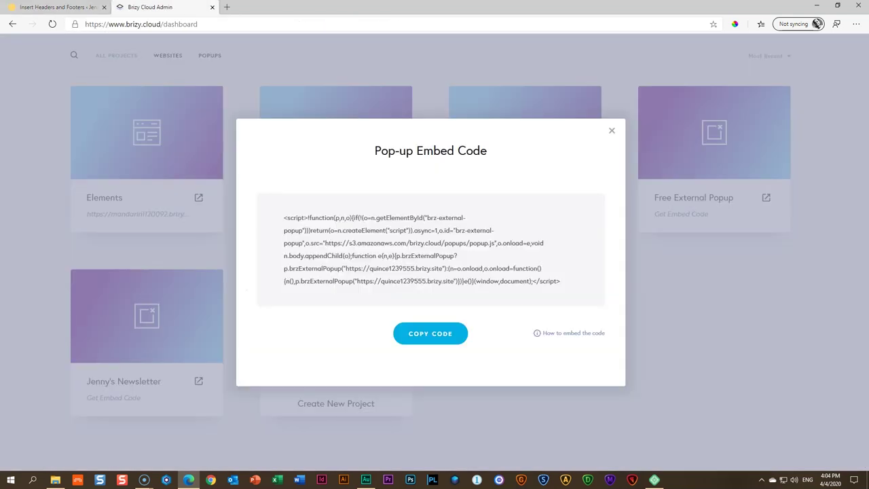
Copy the Brizy embed script into Scripts in Footer, save it, and view the live site
click(422, 328)
key(ctrl+c)
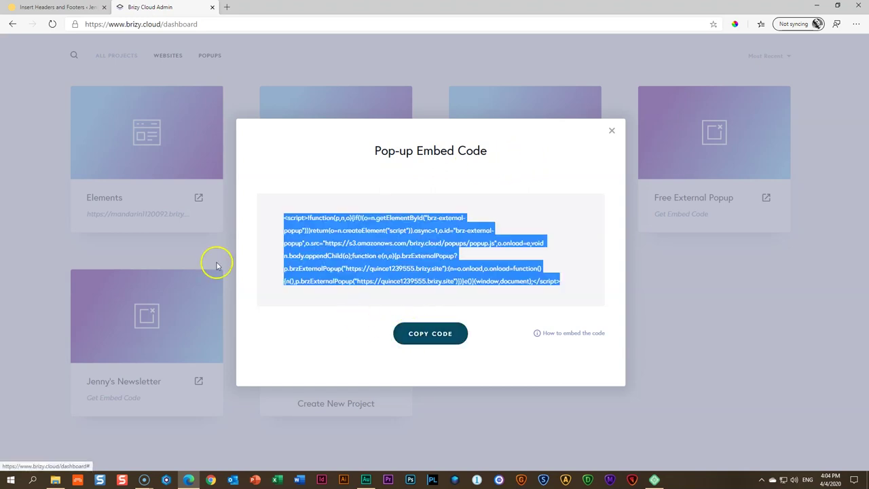
click(34, 8)
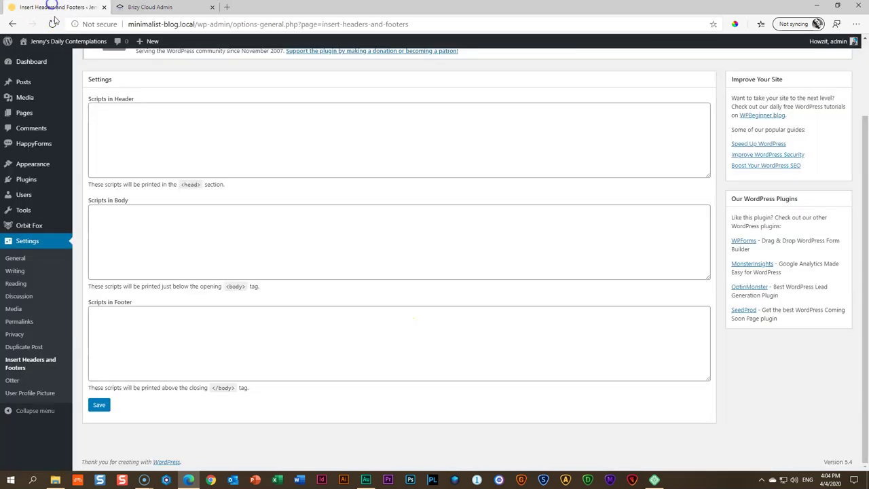
click(127, 318)
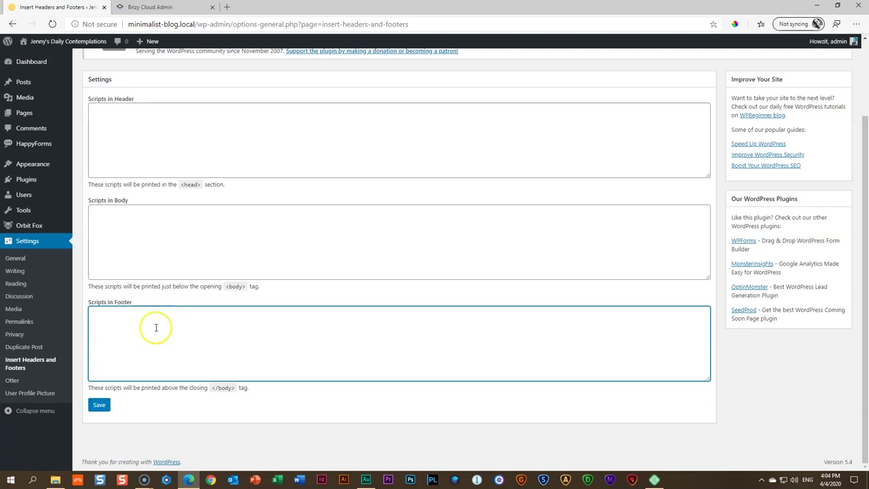
key(ctrl+v)
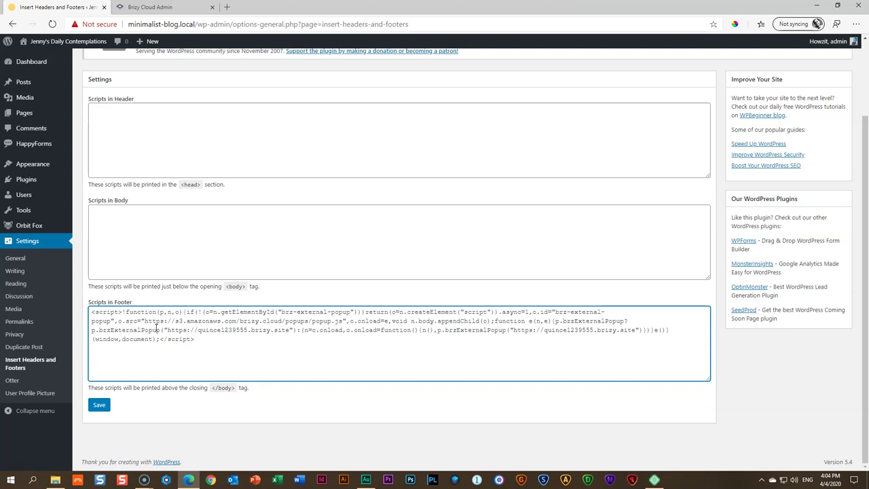
click(100, 406)
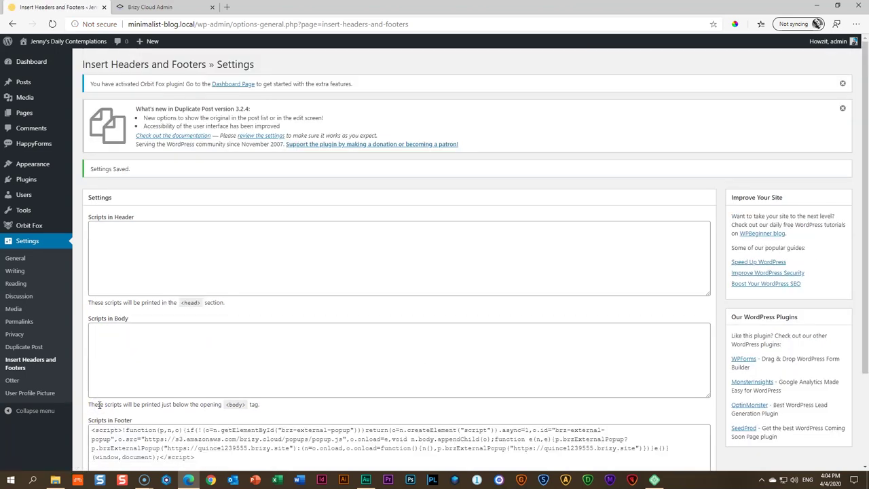
click(64, 43)
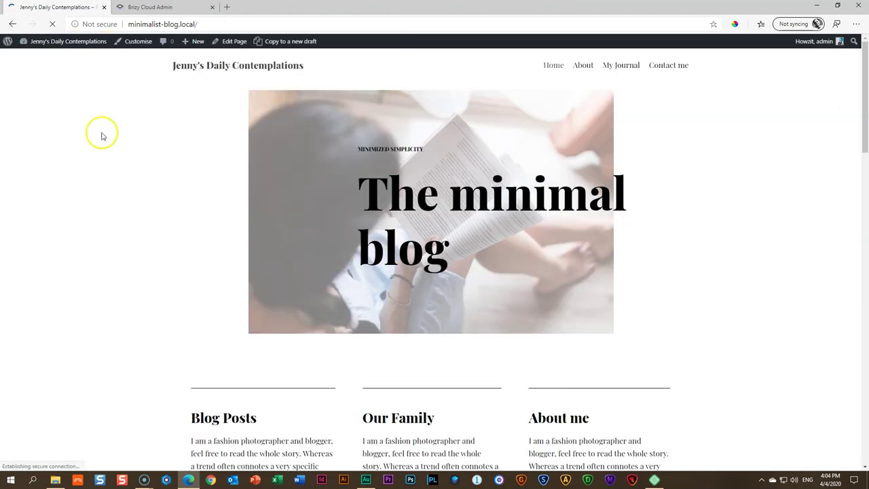
scroll(175, 266, down, 9)
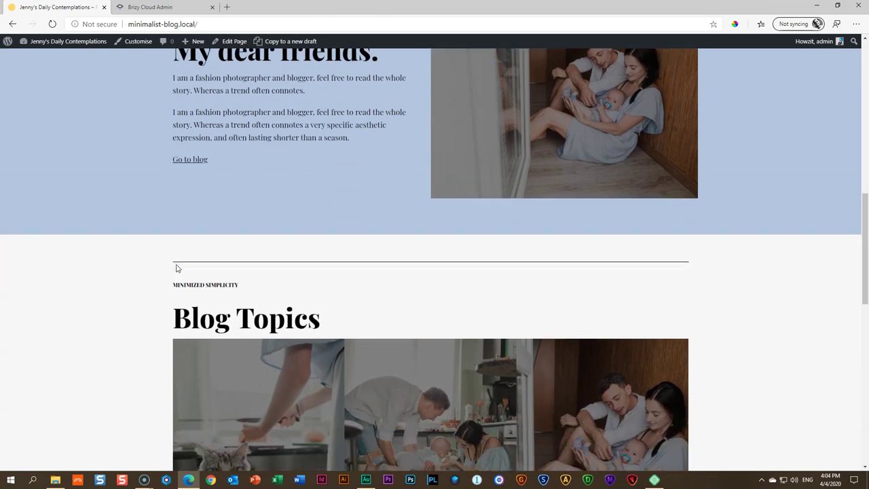
Scroll through the blog home page and the About page
scroll(176, 268, down, 10)
scroll(175, 268, up, 10)
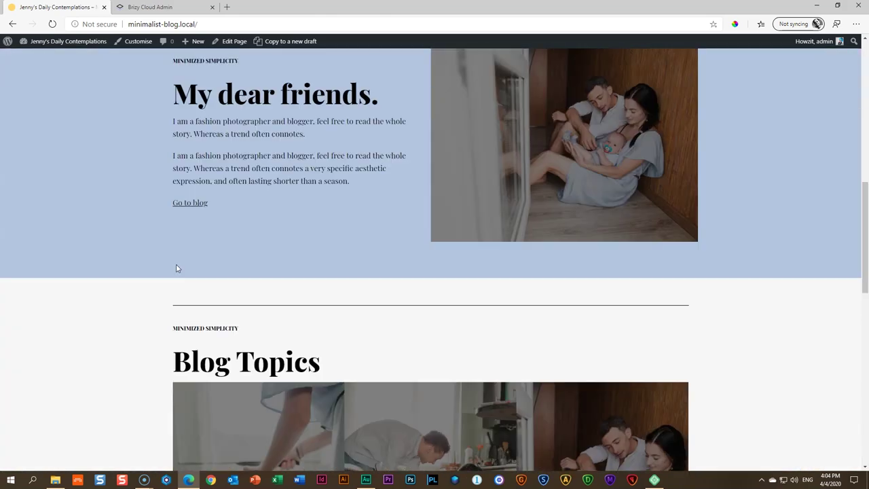
scroll(176, 268, up, 9)
click(582, 65)
scroll(525, 209, down, 5)
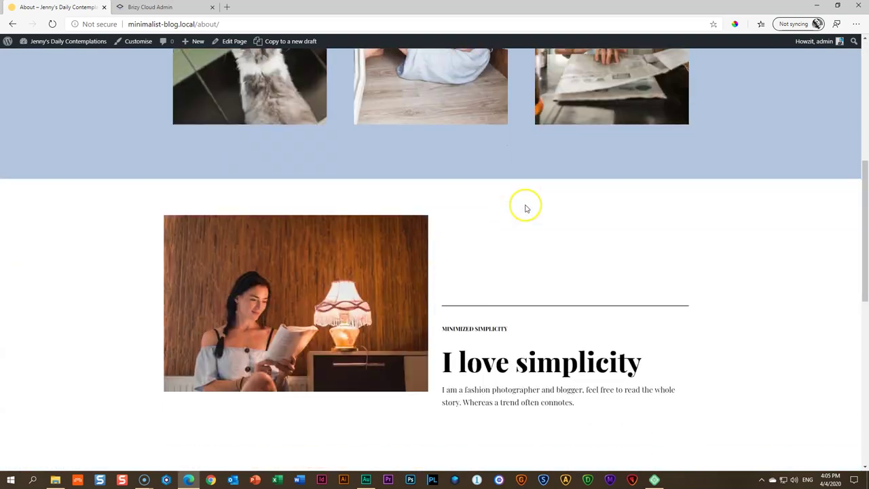
scroll(525, 208, down, 6)
scroll(525, 208, up, 9)
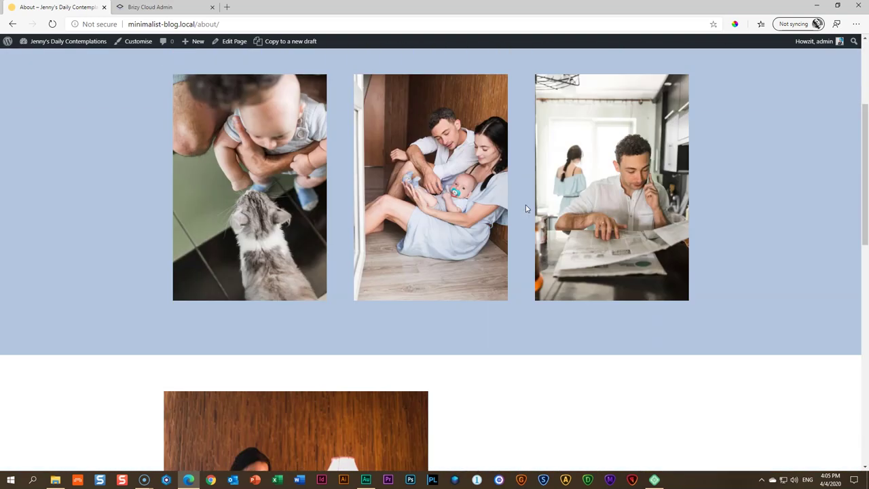
scroll(524, 209, up, 3)
Open the 'Saturday Surroundings and Here I am' post from My Journal and trigger the exit-intent popup
click(624, 68)
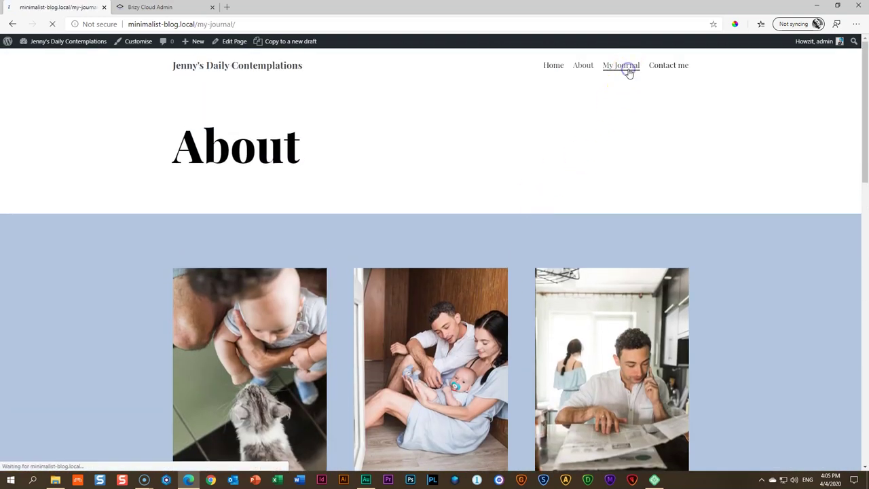
click(330, 185)
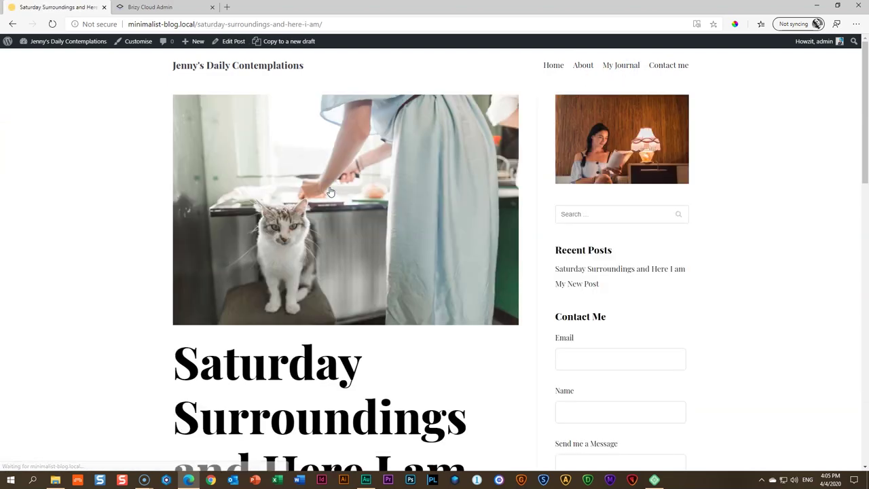
scroll(333, 196, down, 13)
scroll(338, 200, up, 13)
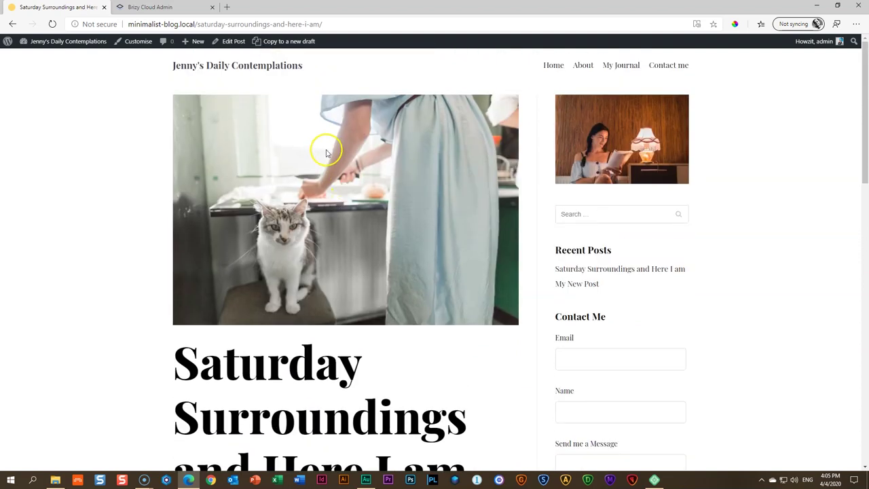
mouse_move(250, 27)
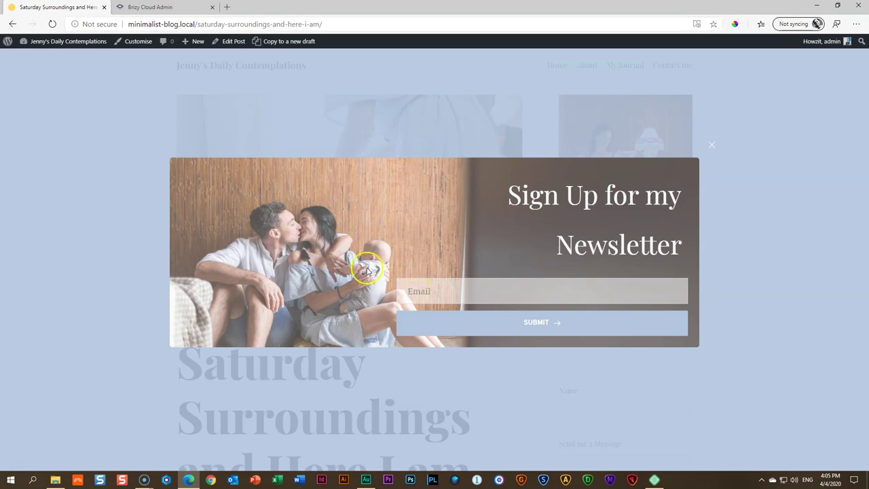
Enter a test e-mail address in the popup's Email field and submit it
click(435, 294)
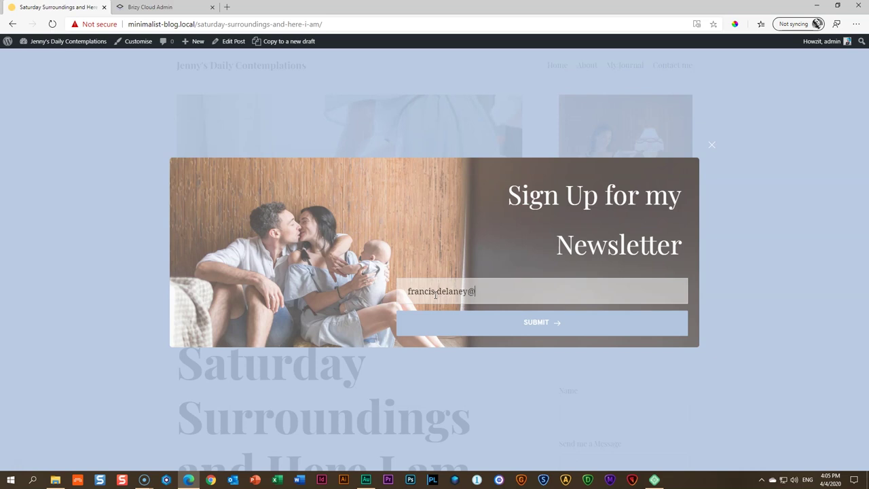
click(529, 320)
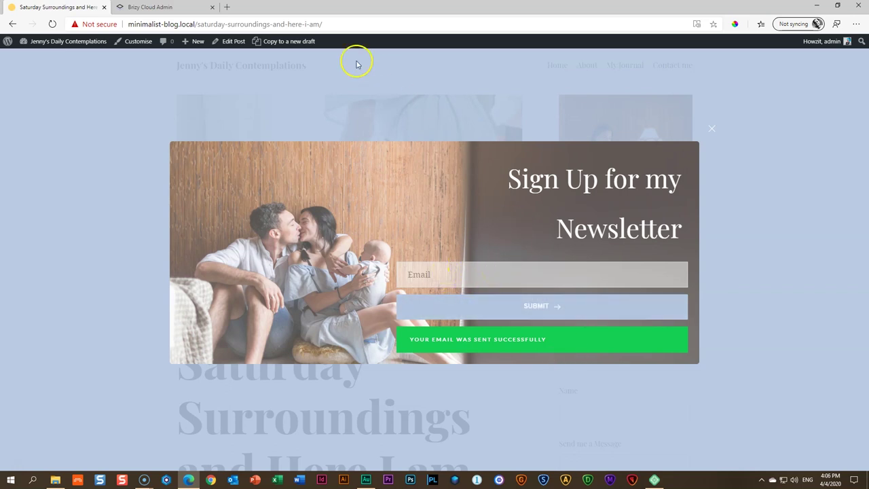
Close the embed code dialog in Brizy Cloud and open the newsletter project's Leads list
click(150, 8)
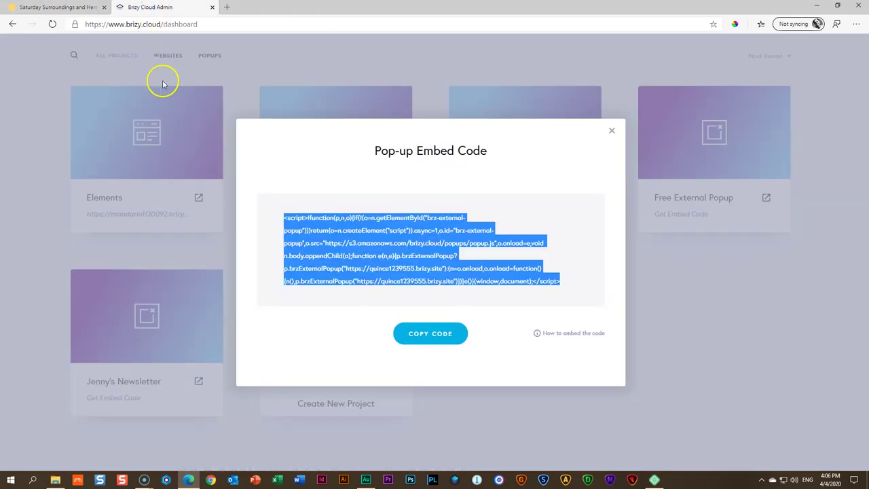
click(610, 133)
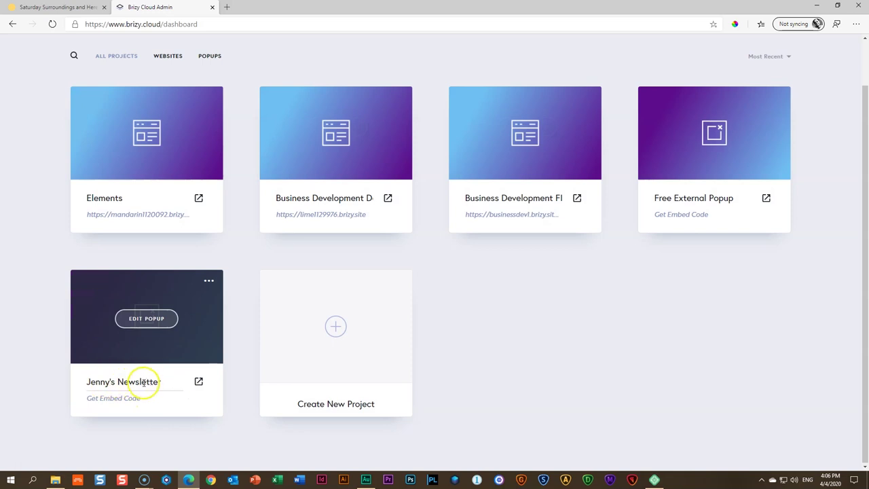
click(209, 284)
click(188, 297)
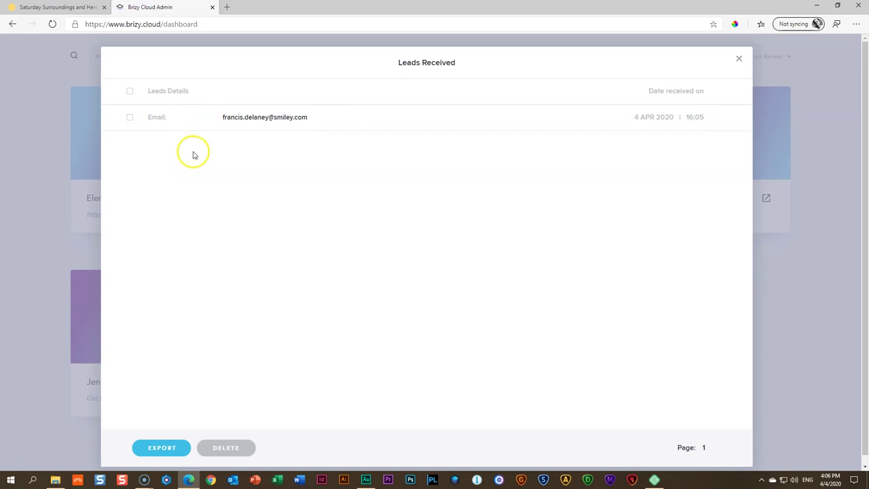
Check the received lead against the blog post, then dismiss the popup on the post
click(63, 7)
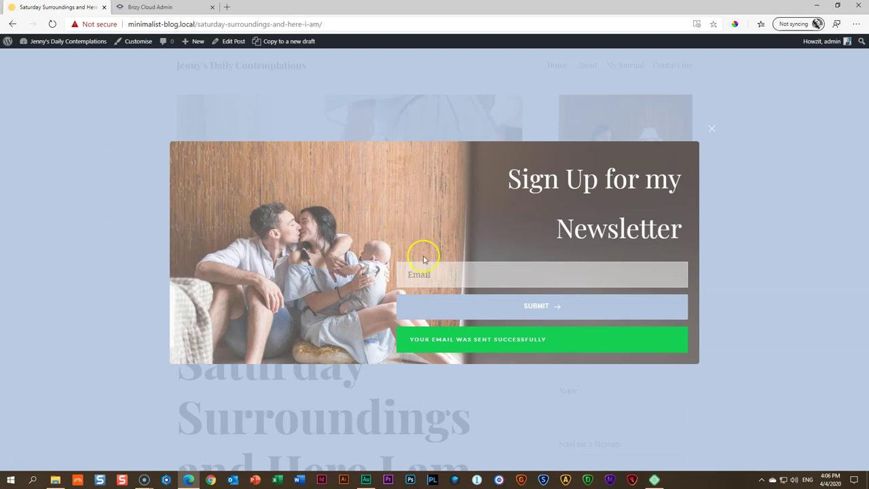
click(146, 7)
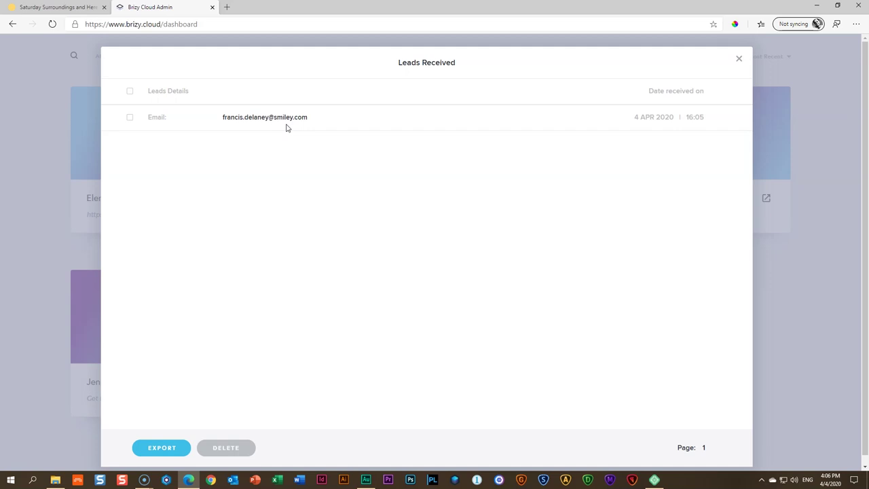
click(51, 7)
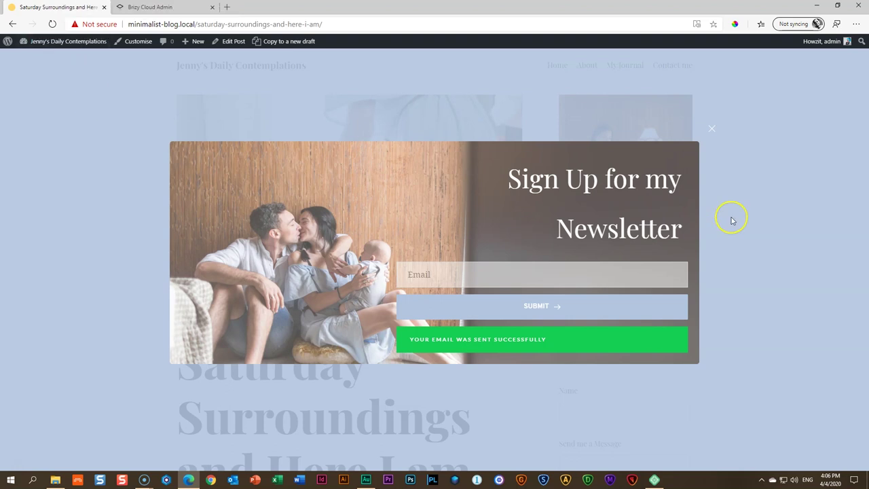
click(737, 218)
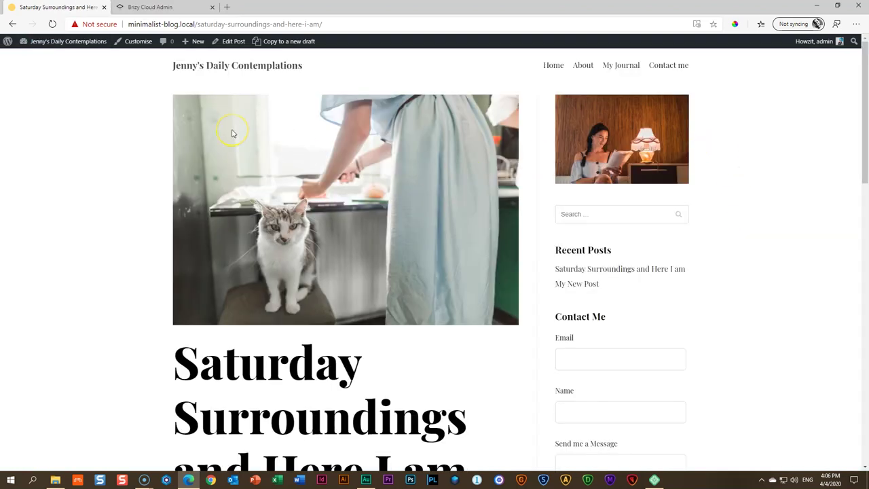
Visit the Contact me page, close the newsletter popup there, and go back to Home
click(668, 68)
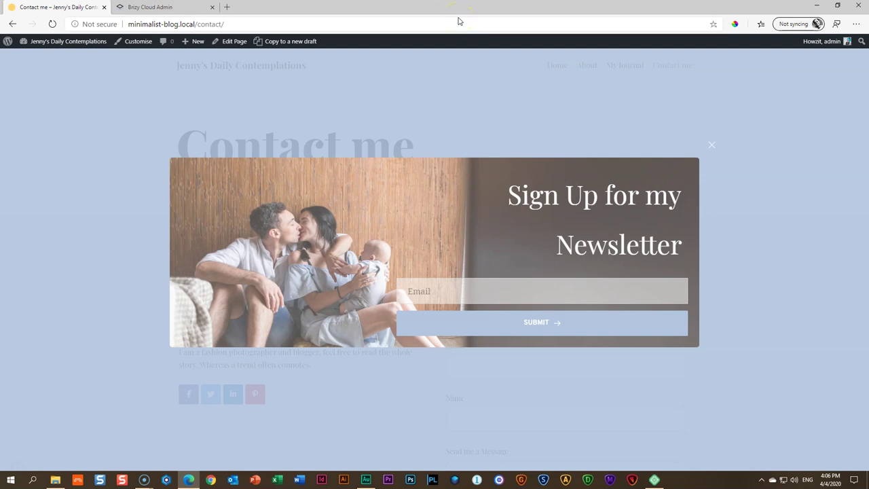
click(508, 109)
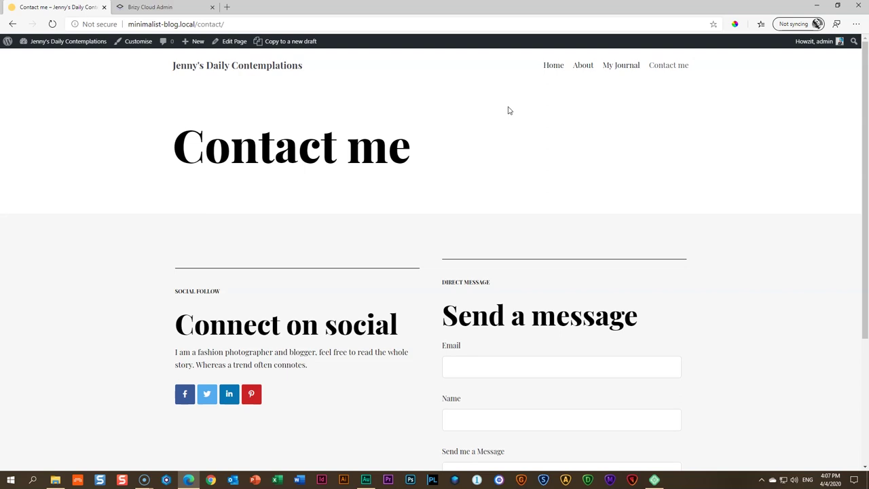
click(561, 68)
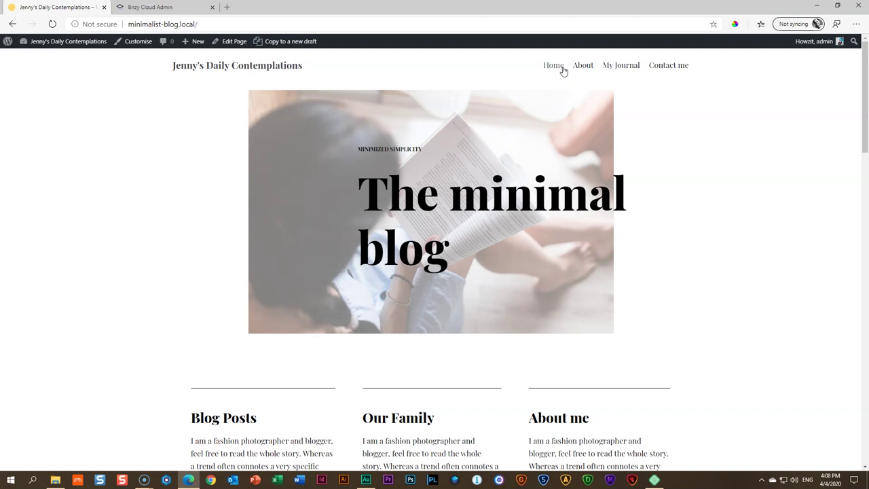
Open Neve Starter Sites from the dashboard and scroll past templates like Restaurant, Charity and Video Blog
click(93, 49)
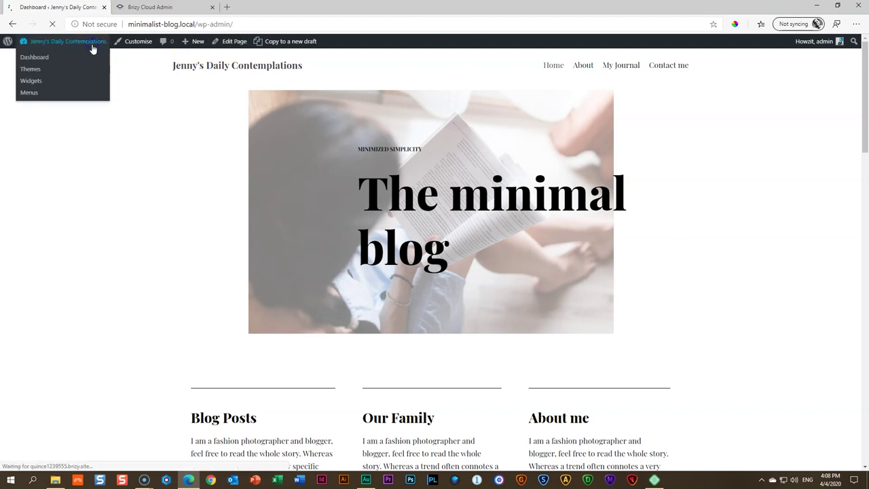
click(289, 228)
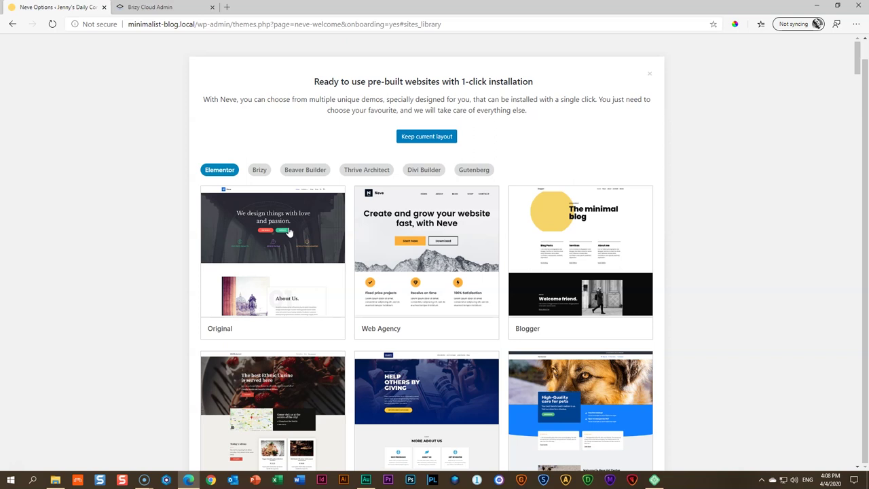
scroll(563, 224, down, 5)
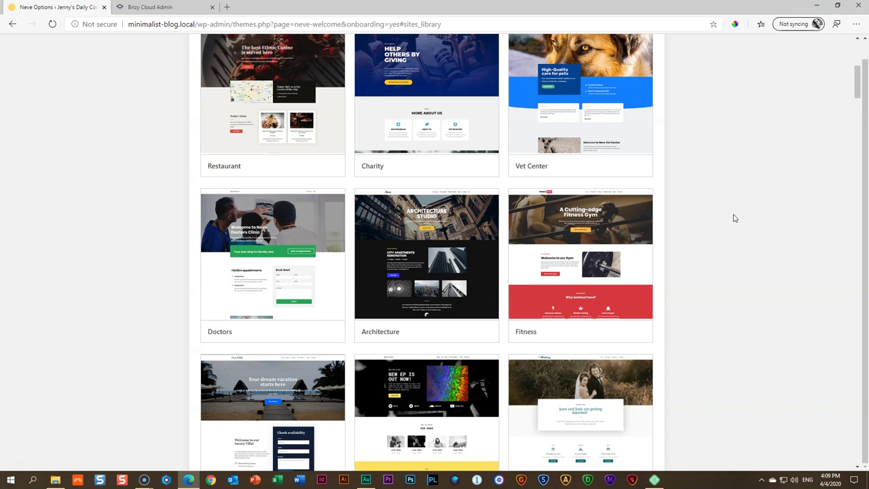
scroll(732, 217, down, 2)
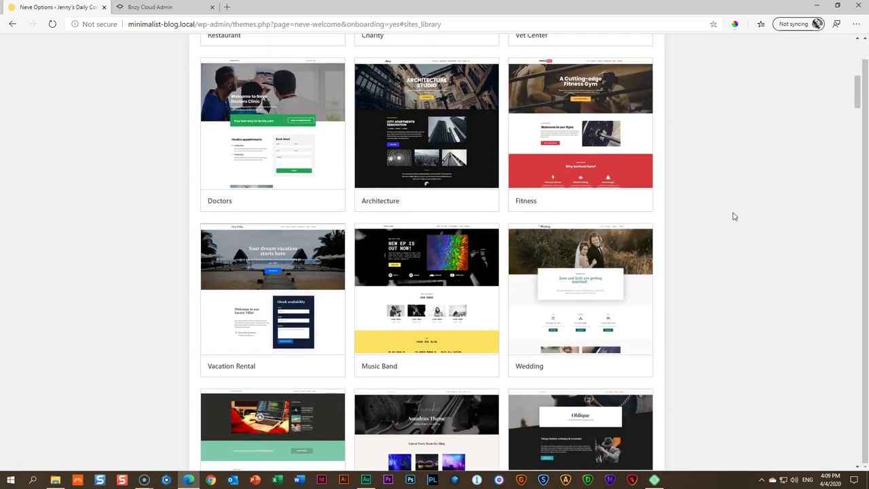
scroll(733, 216, down, 3)
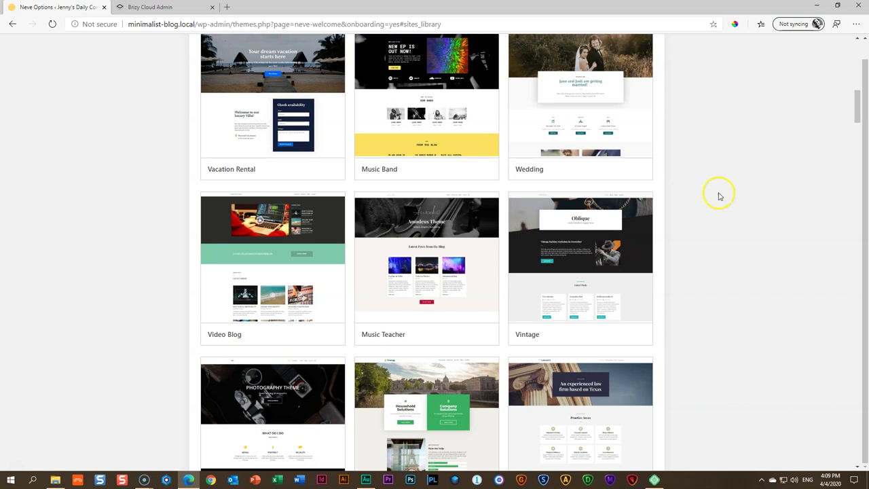
Close Leads Received in Brizy Cloud, open and cancel Create New Project, then return to Neve templates
click(193, 6)
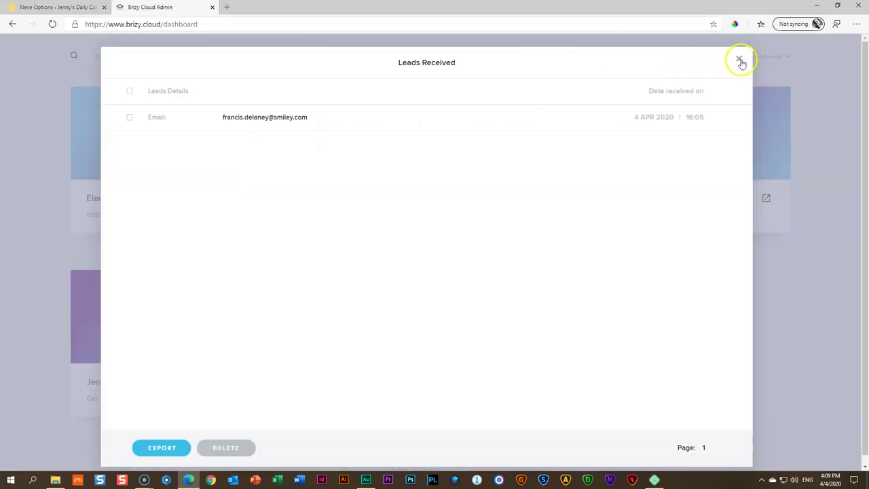
click(738, 58)
click(340, 332)
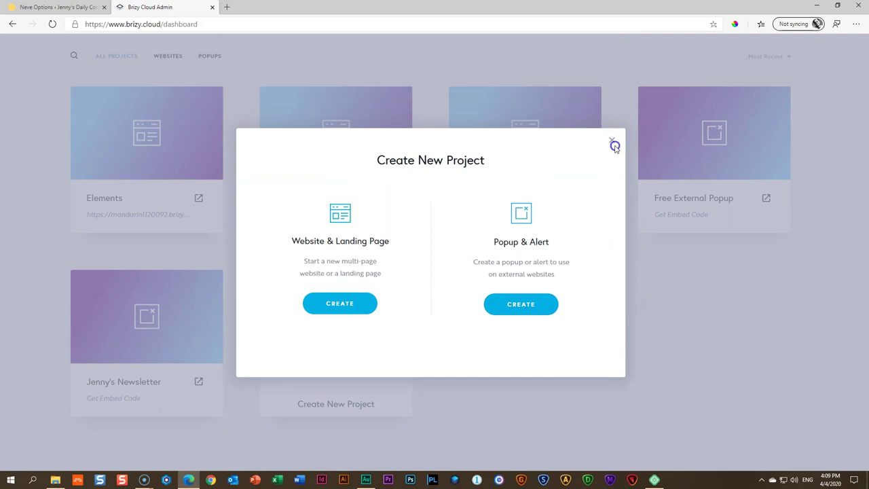
click(612, 142)
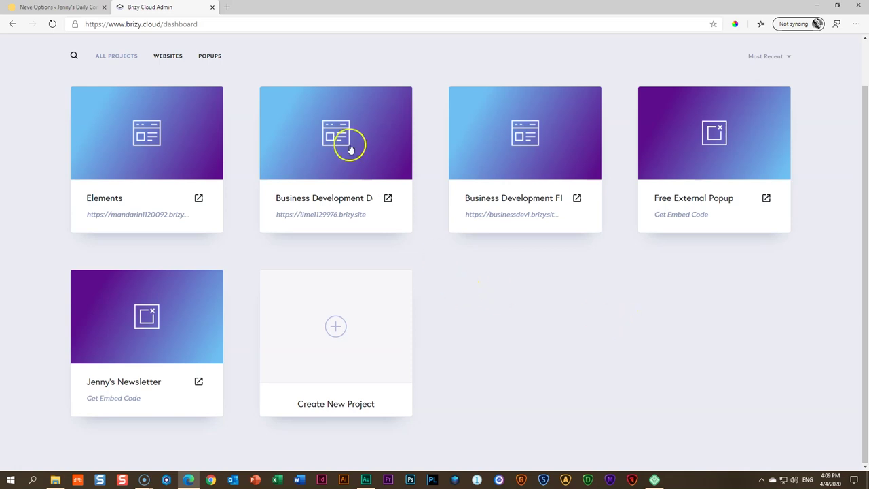
click(59, 7)
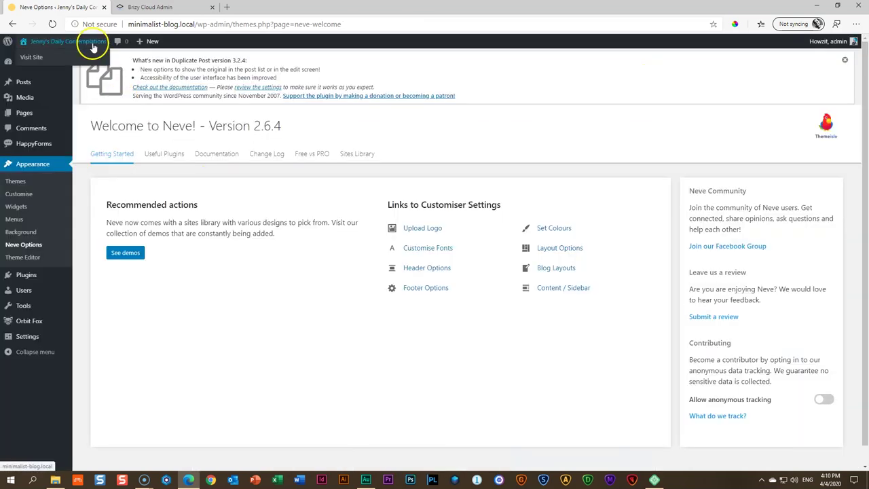
Scroll the live 'The minimal blog' home page down to the footer and back to the top
click(91, 42)
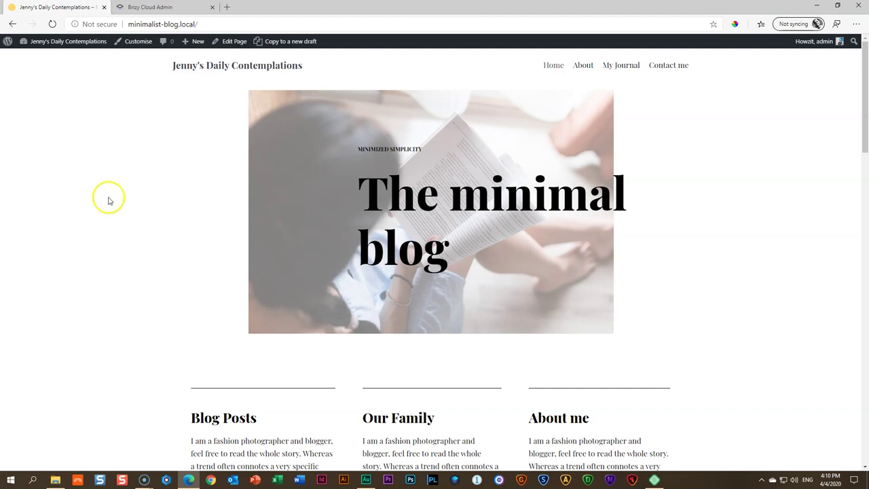
scroll(110, 200, down, 4)
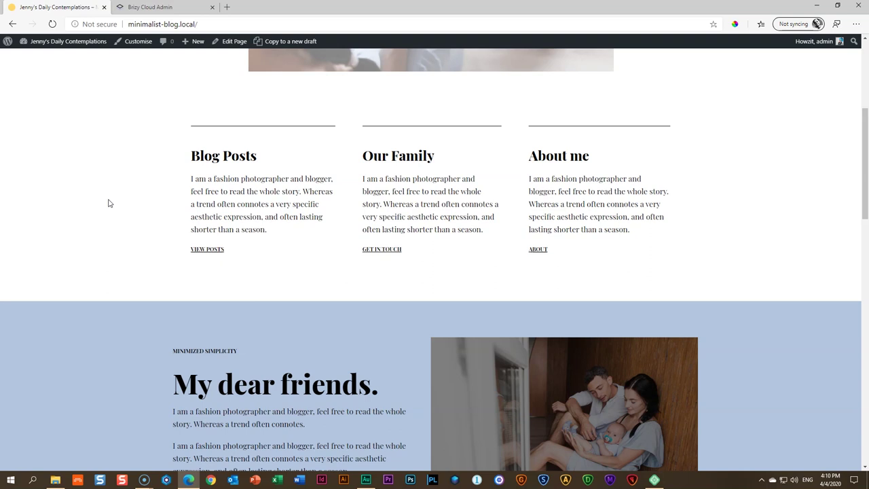
scroll(108, 203, down, 4)
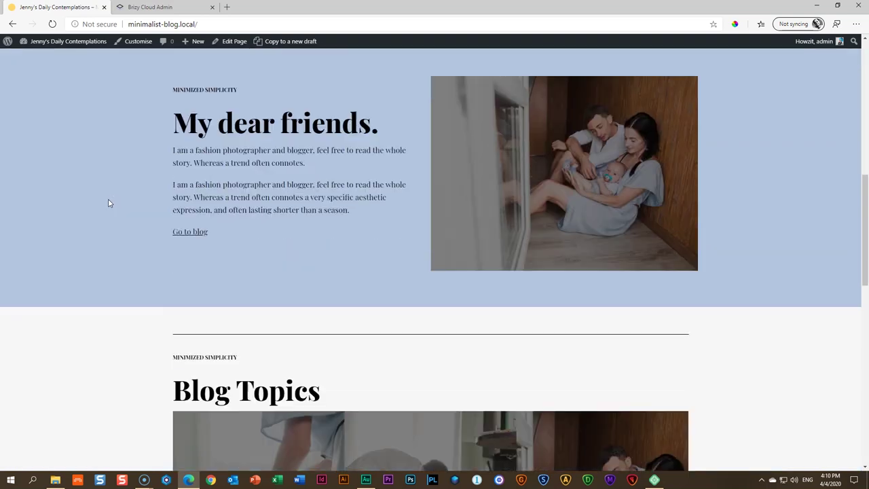
scroll(108, 202, down, 4)
scroll(109, 203, down, 7)
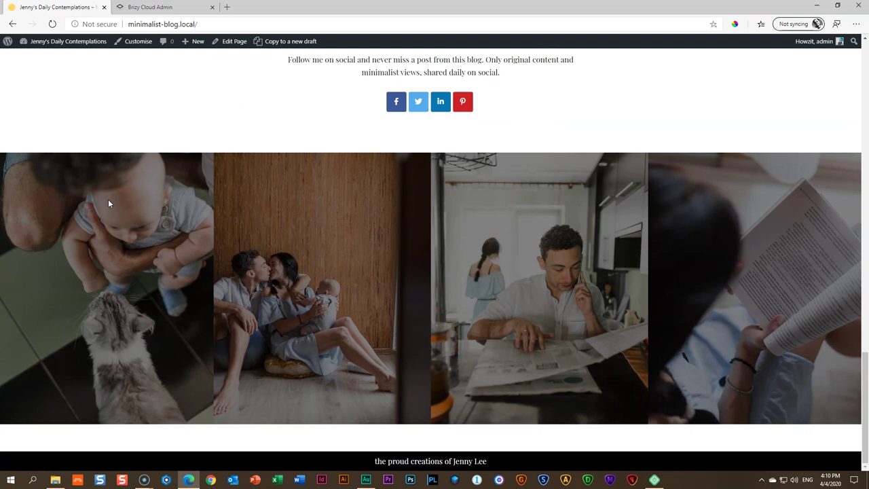
scroll(108, 203, up, 10)
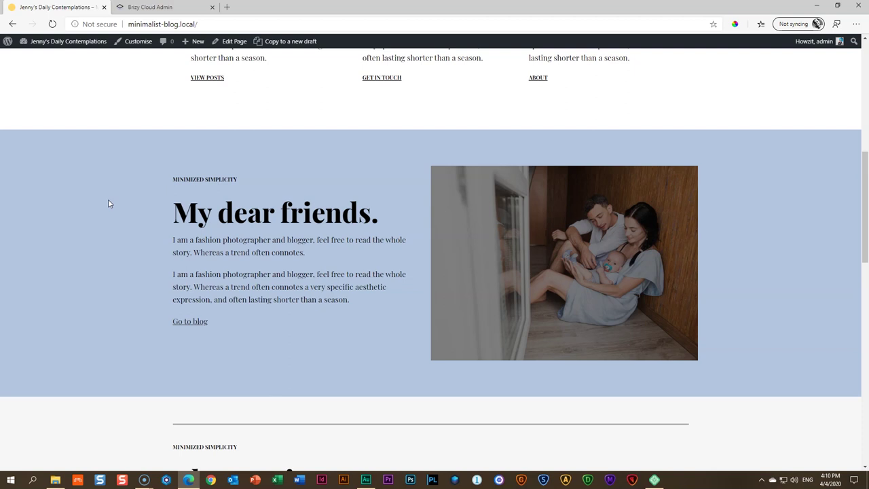
scroll(108, 203, up, 10)
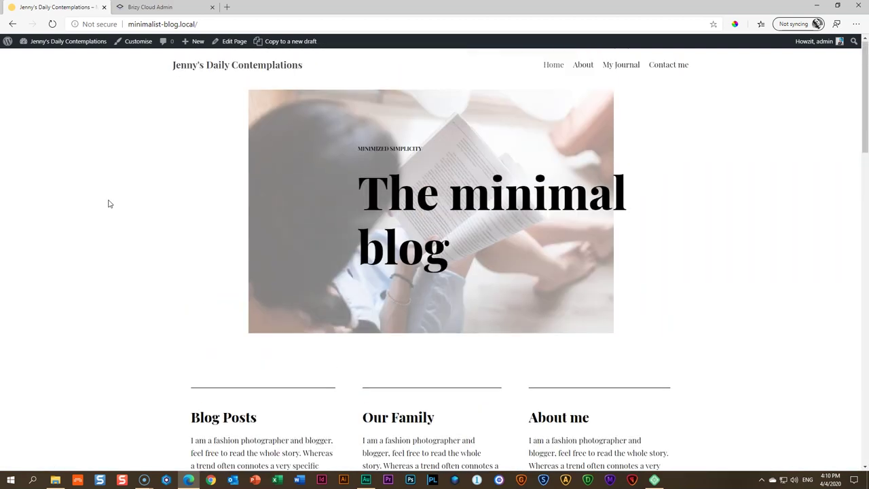